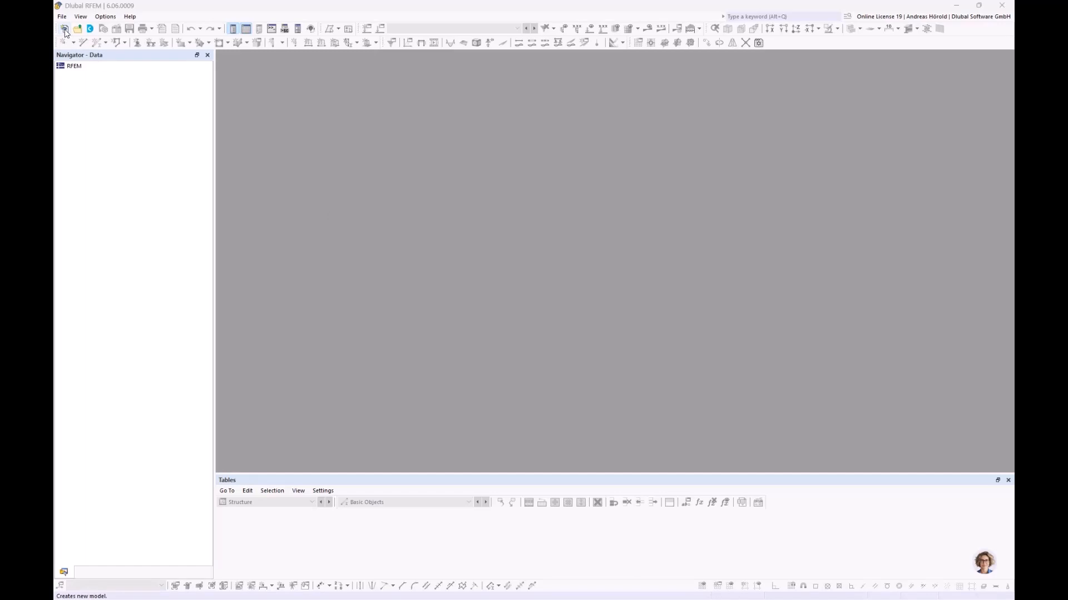
Create a new blank 3D model named 1_Steel frame in the Webinar project, with the Steel Design add-on active.
left_click(61, 16)
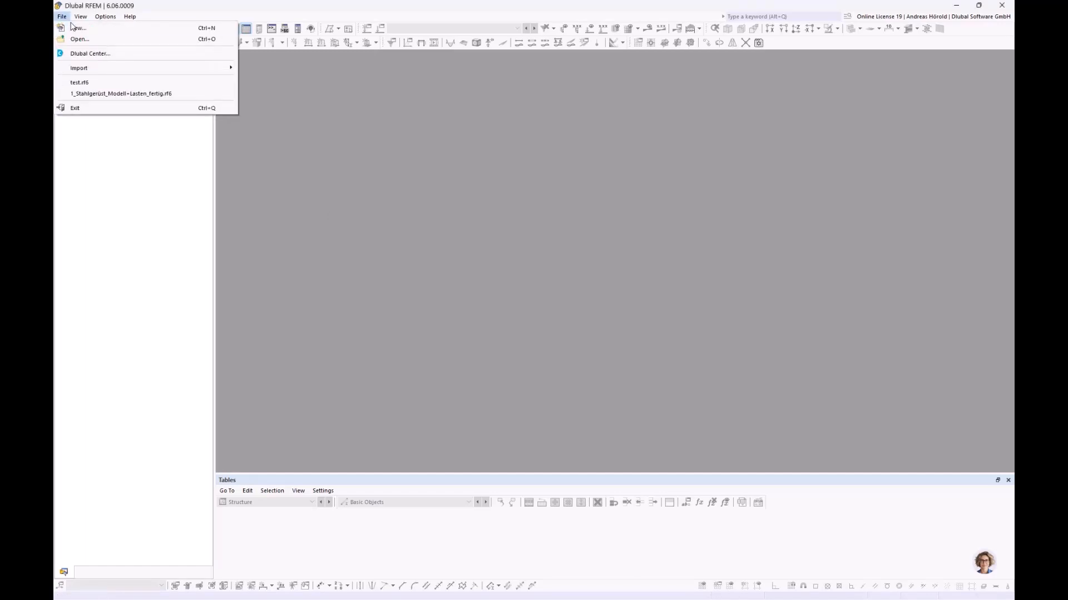
left_click(78, 28)
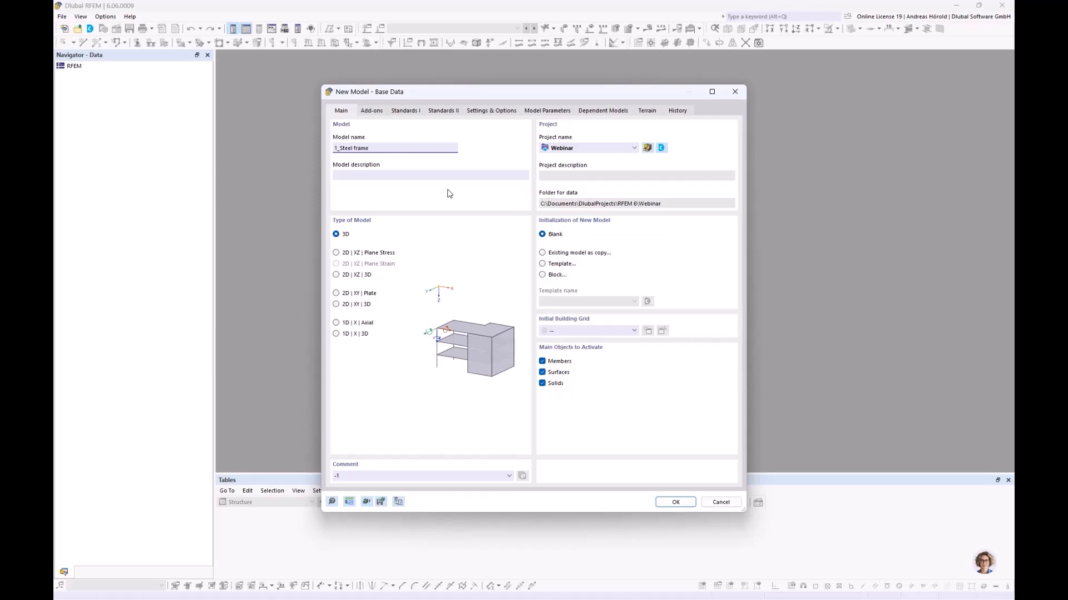
left_click(372, 112)
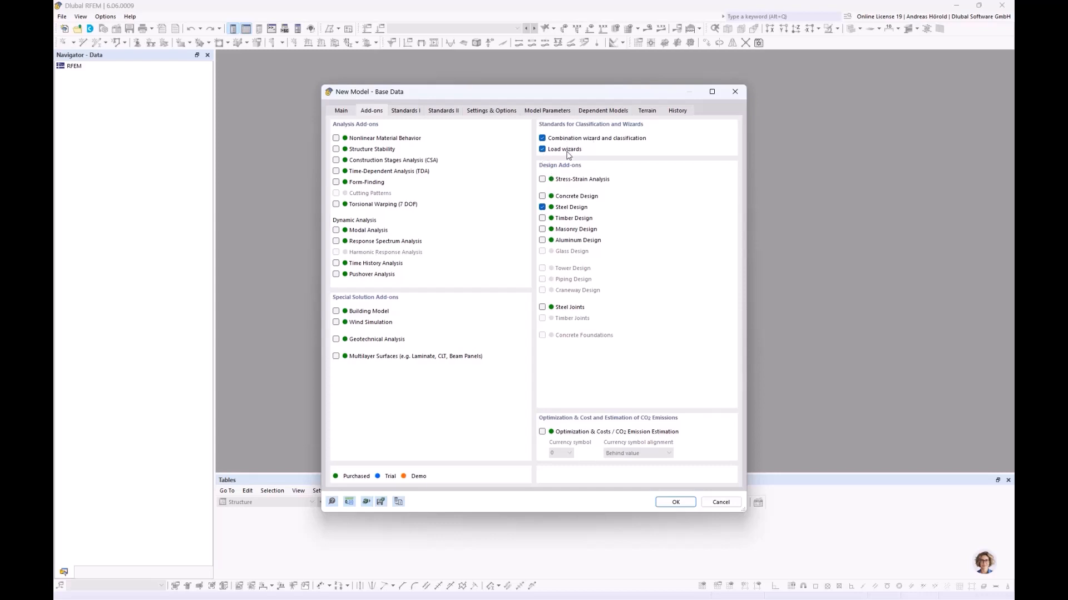
Set the load case classification and combination standard to EN 1990 with the German annex DIN | 2012-08.
left_click(406, 111)
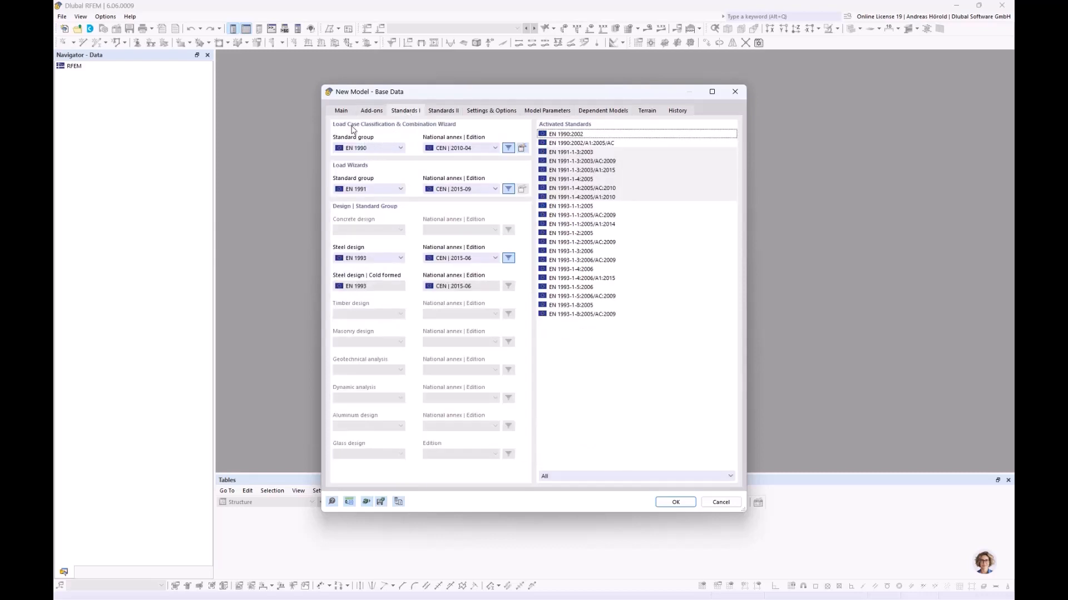
left_click(377, 148)
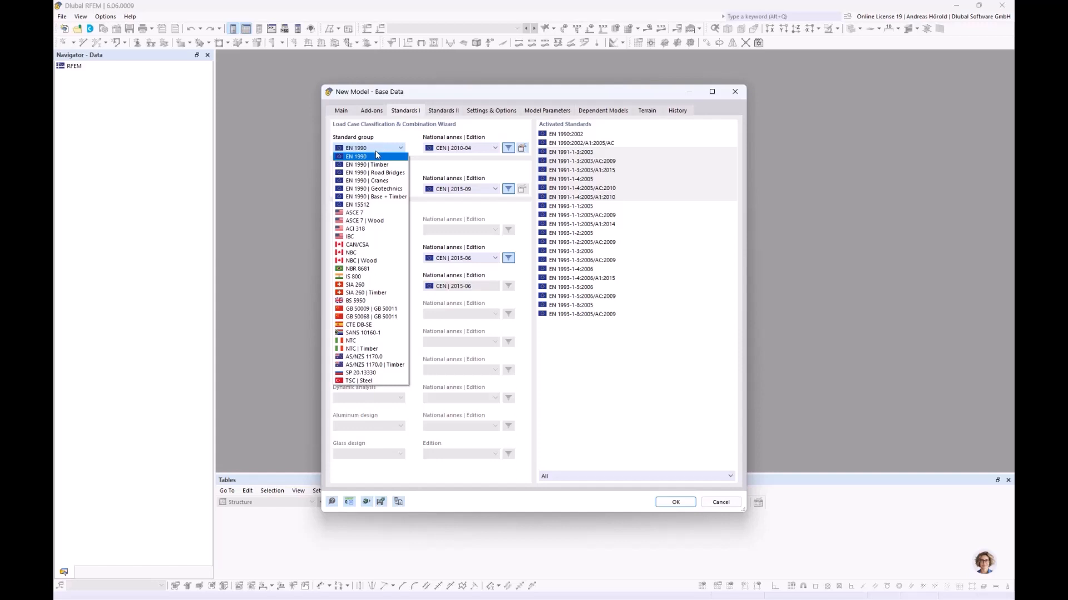
left_click(376, 158)
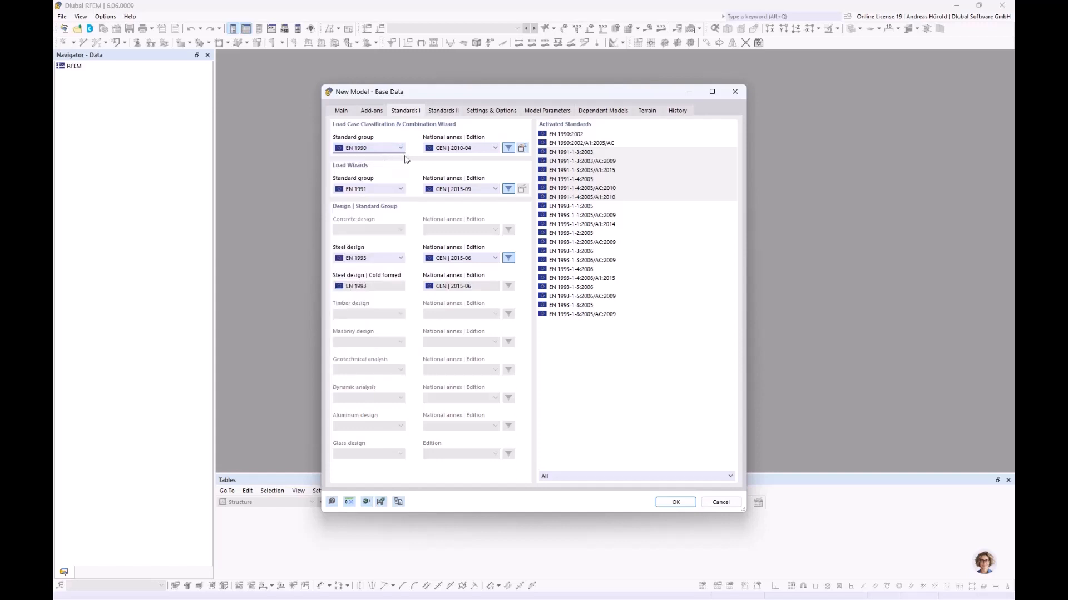
left_click(464, 148)
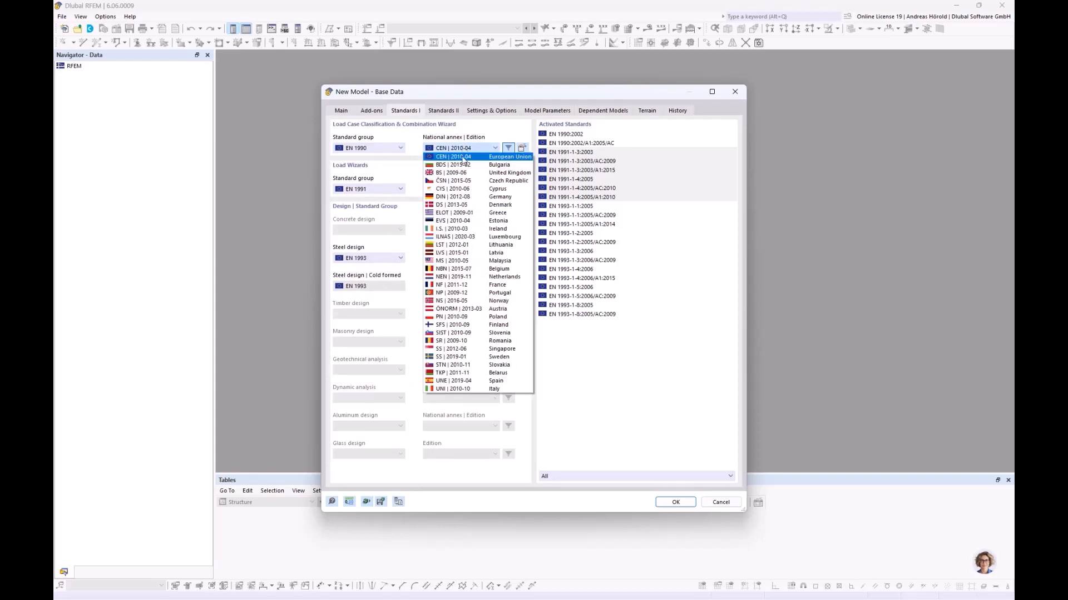
left_click(469, 198)
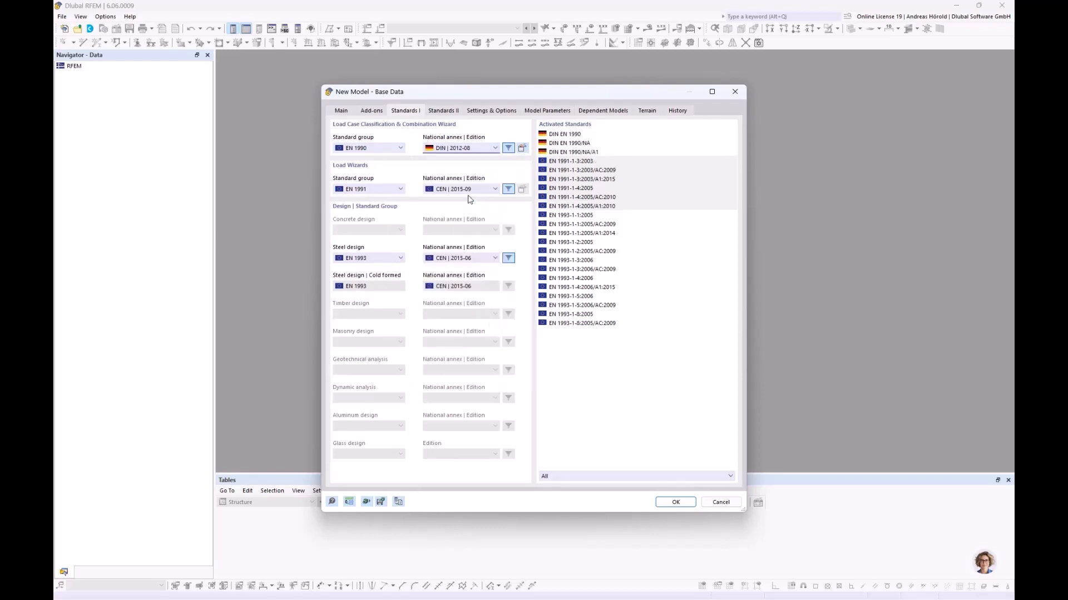
Set the load wizards standard to EN 1991 with the German national annex DIN | 2019-04.
left_click(366, 190)
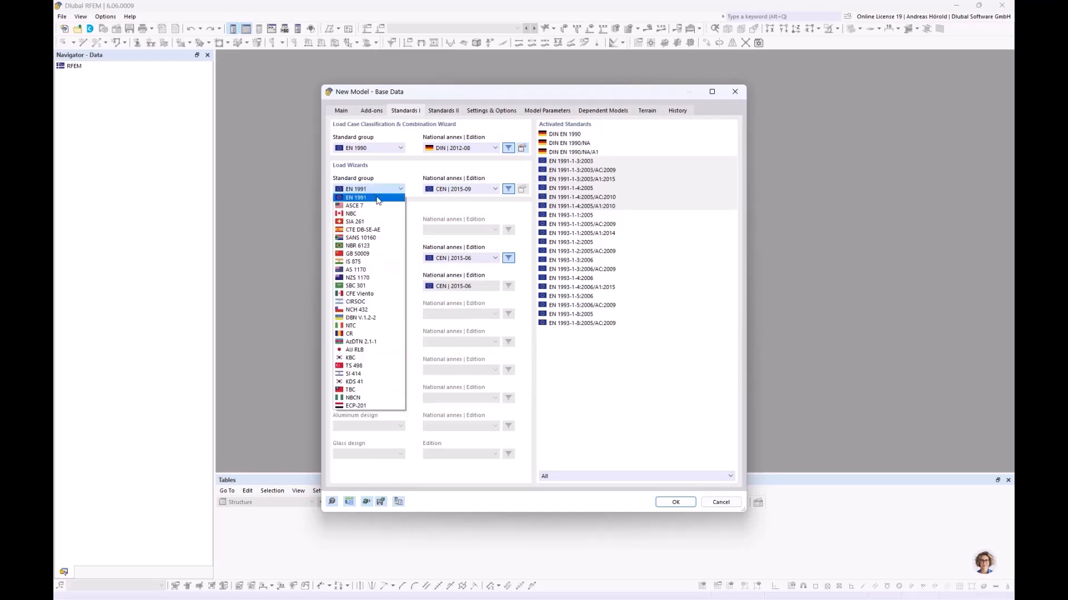
left_click(377, 199)
left_click(462, 190)
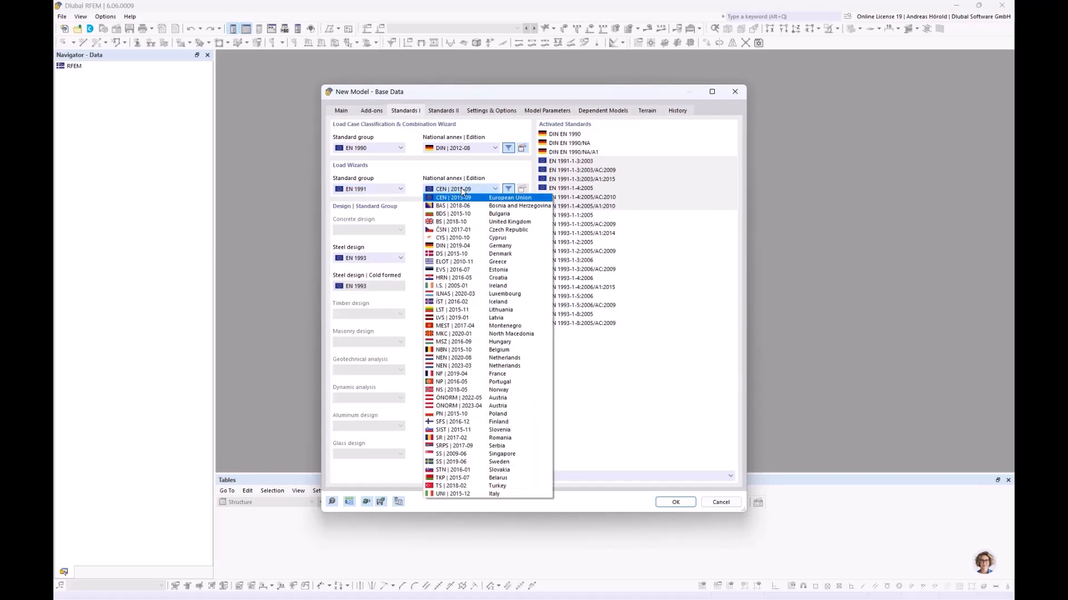
left_click(465, 247)
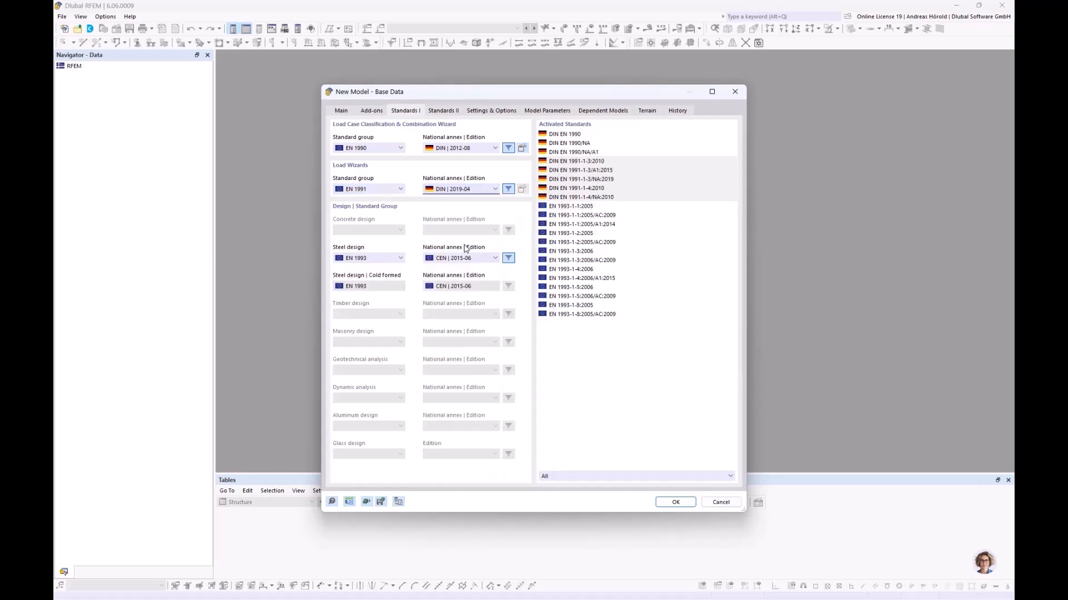
Set the steel design standard to EN 1993 with the German national annex DIN | 2020-11.
left_click(384, 258)
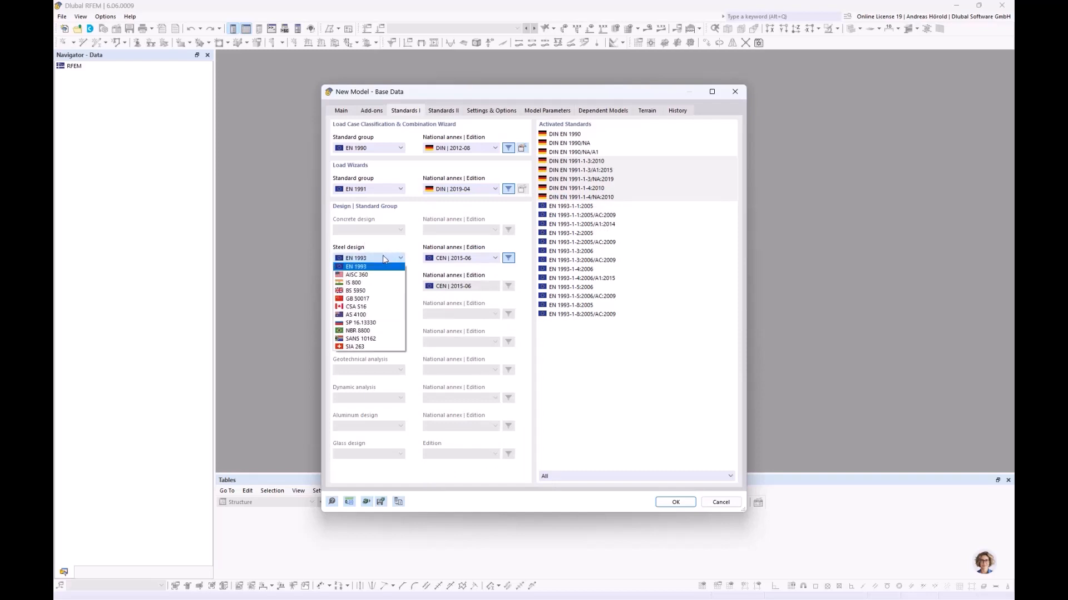
left_click(382, 267)
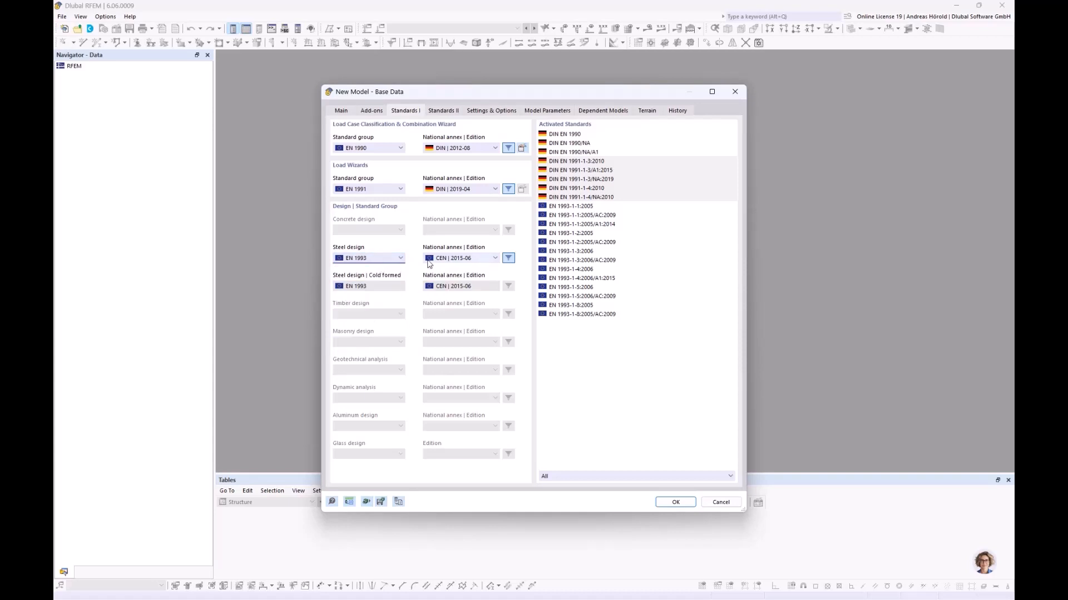
left_click(451, 259)
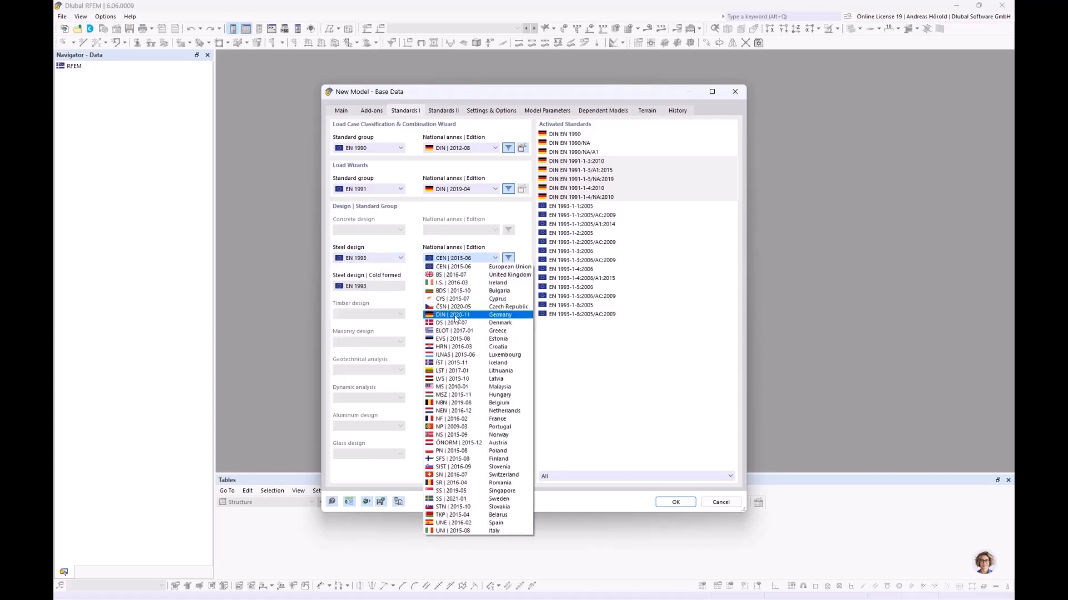
left_click(455, 319)
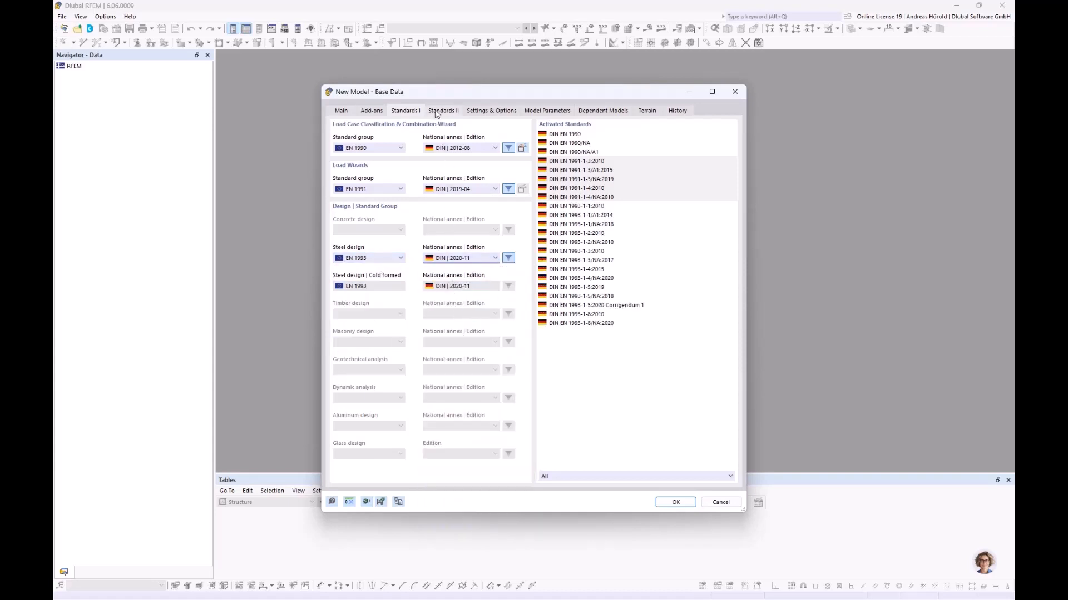
Open the location map from the model parameters and choose Munich, Bavaria, Germany as the model's location.
left_click(444, 111)
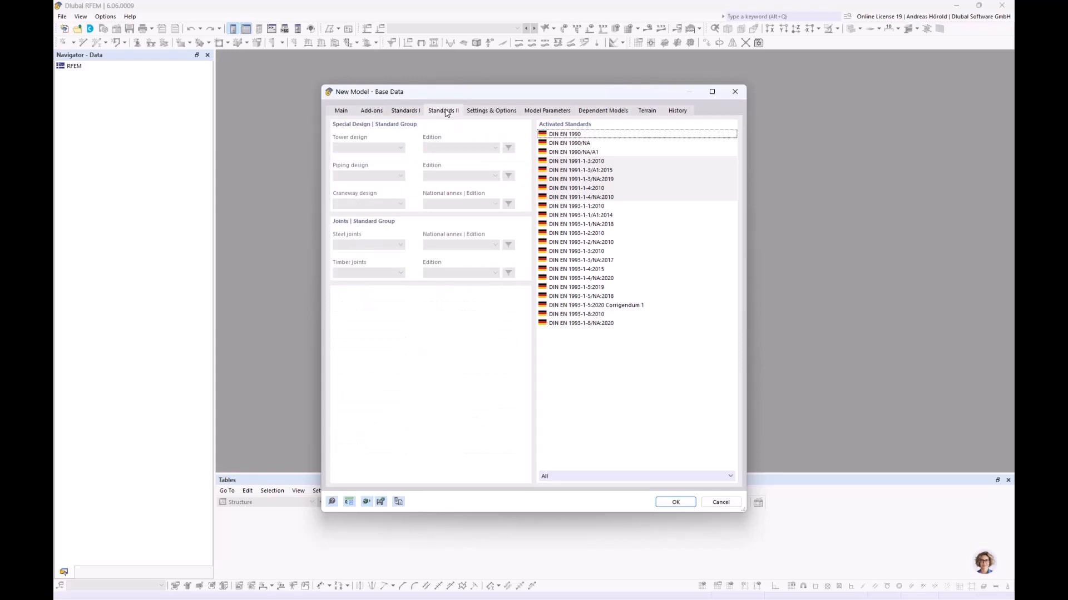
left_click(493, 111)
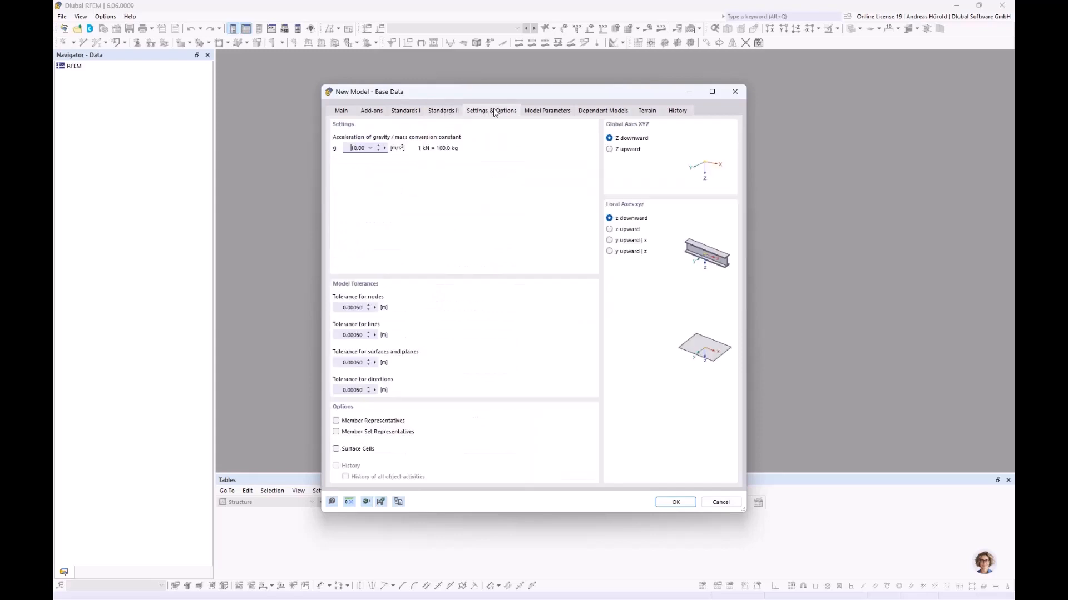
left_click(557, 111)
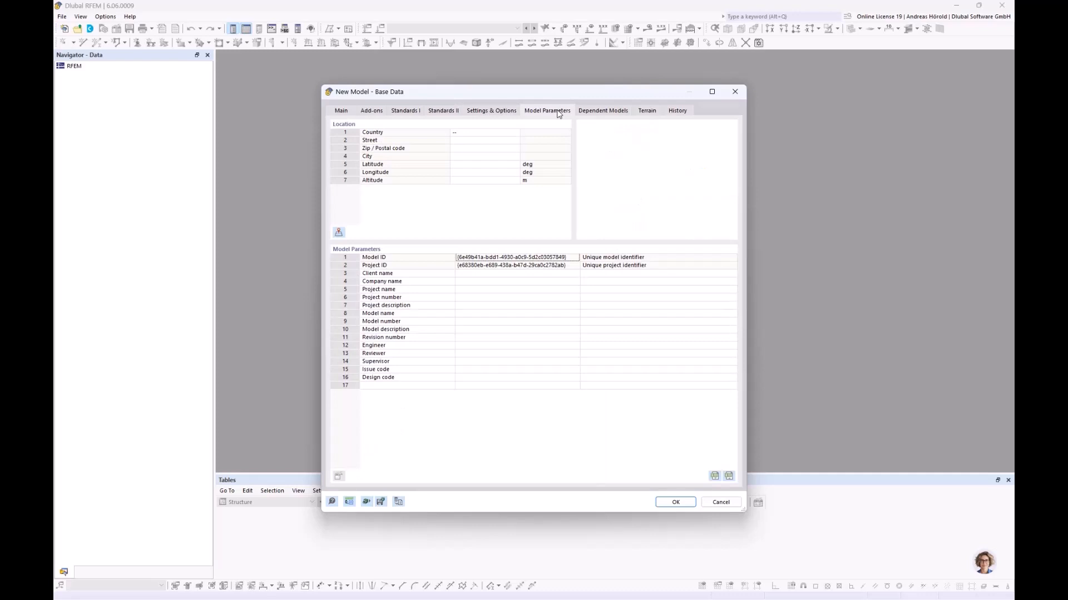
left_click(510, 136)
left_click(516, 134)
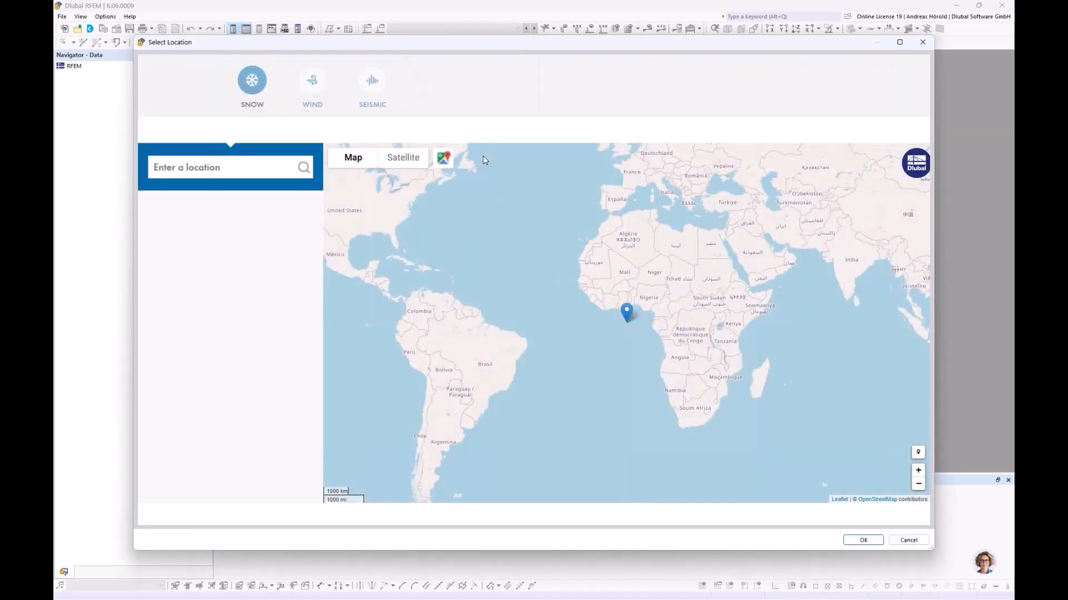
left_click(221, 165)
type("muni")
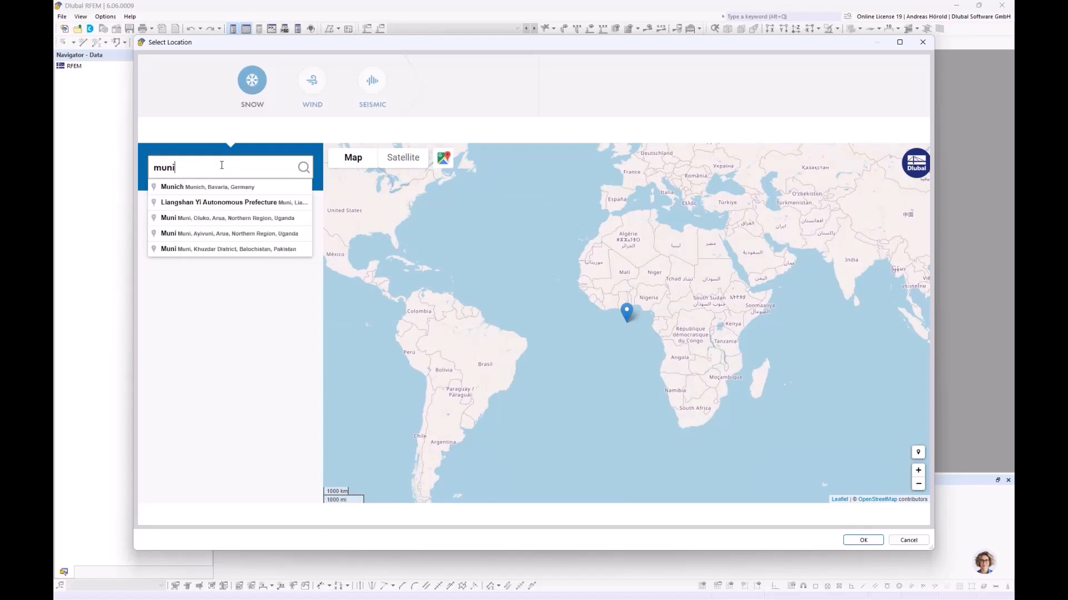
type("ch")
left_click(227, 187)
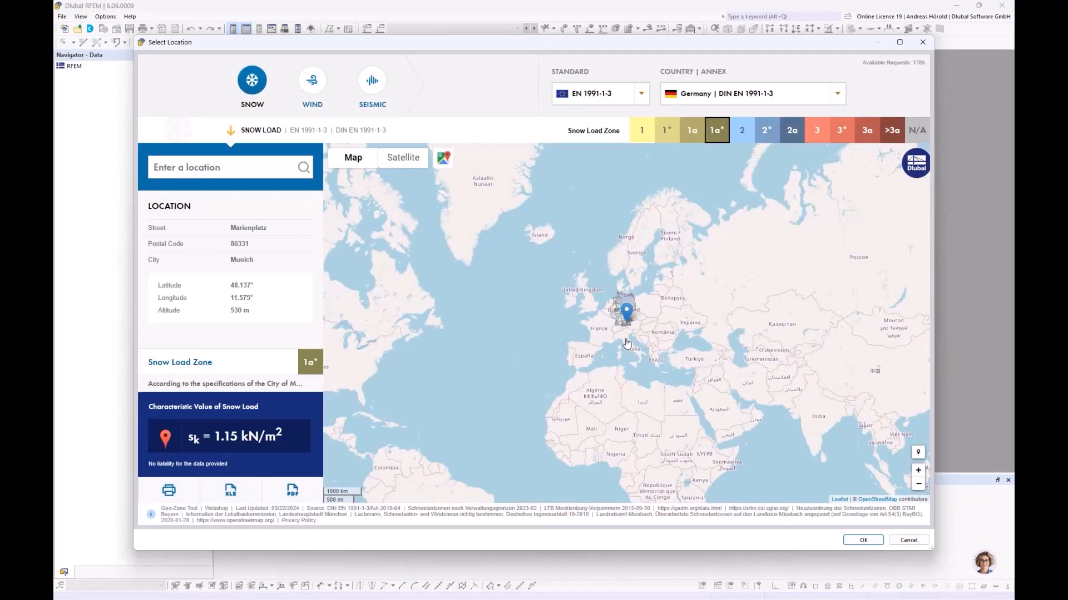
Check the snow and wind load zones for Munich, then accept the location and the new model's base data.
scroll(616, 309, "up", 3)
scroll(687, 392, "up", 4)
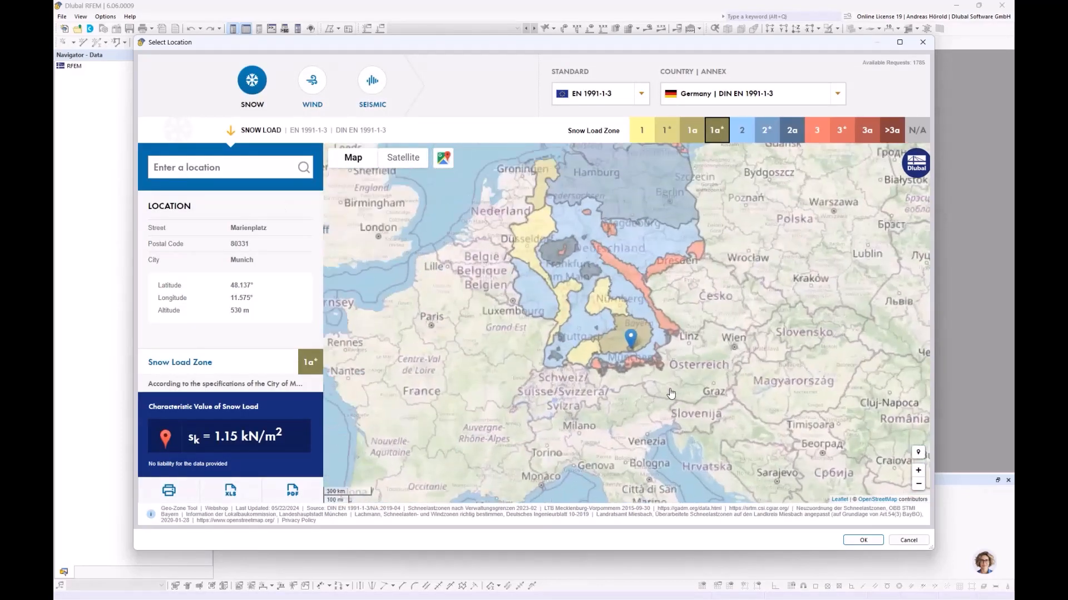
left_click_drag(517, 220, 553, 281)
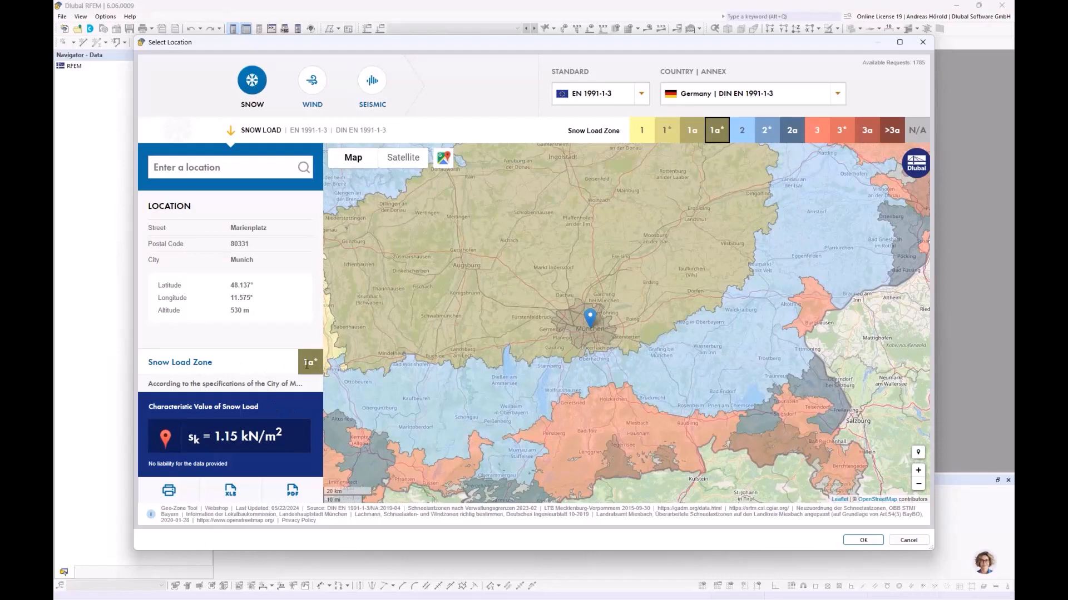
left_click(313, 82)
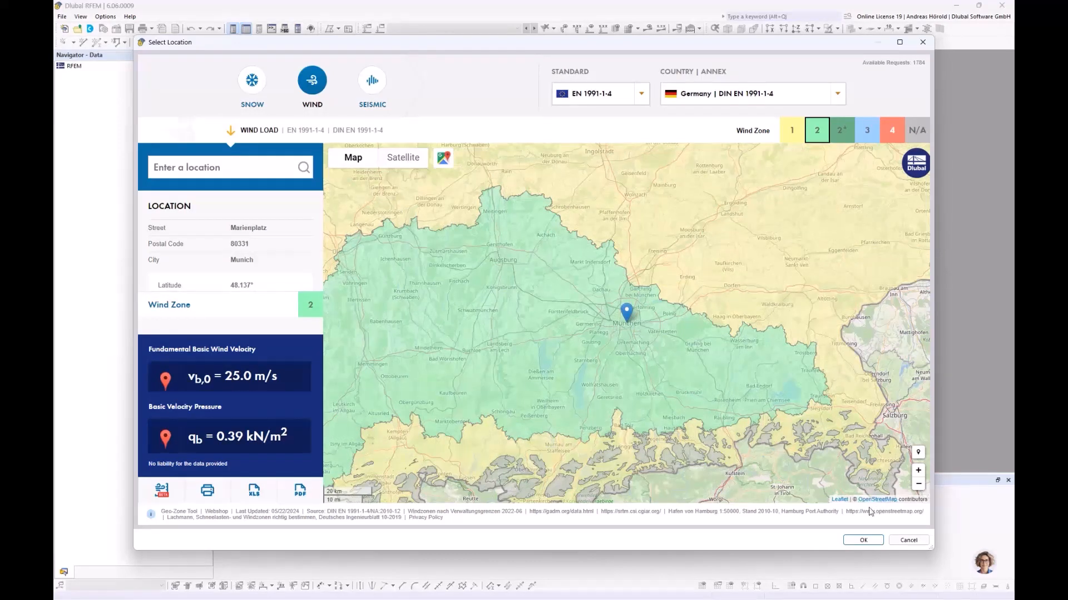
left_click(864, 540)
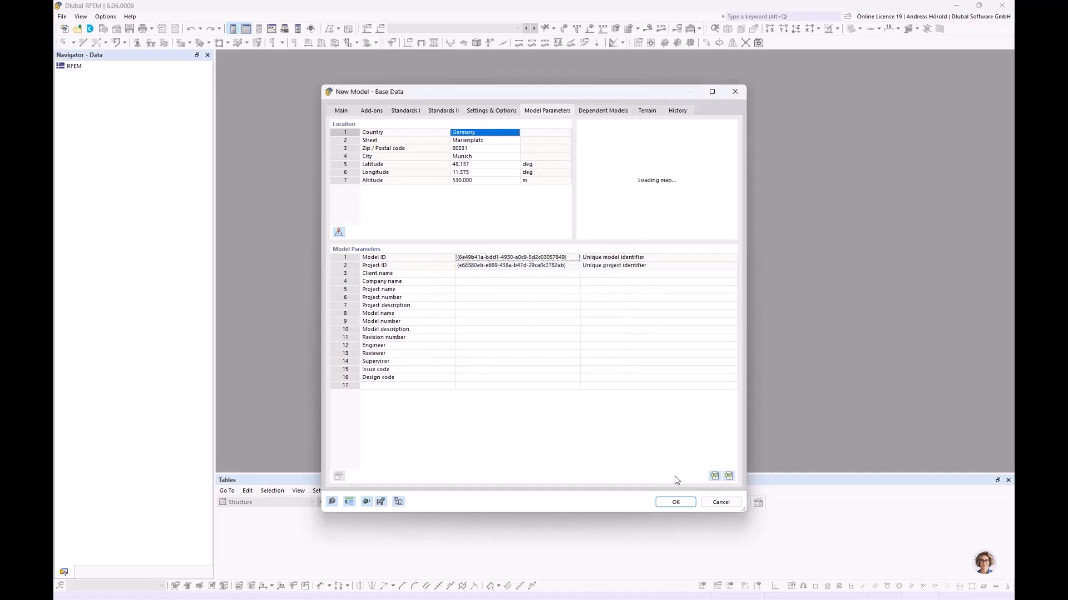
left_click(675, 503)
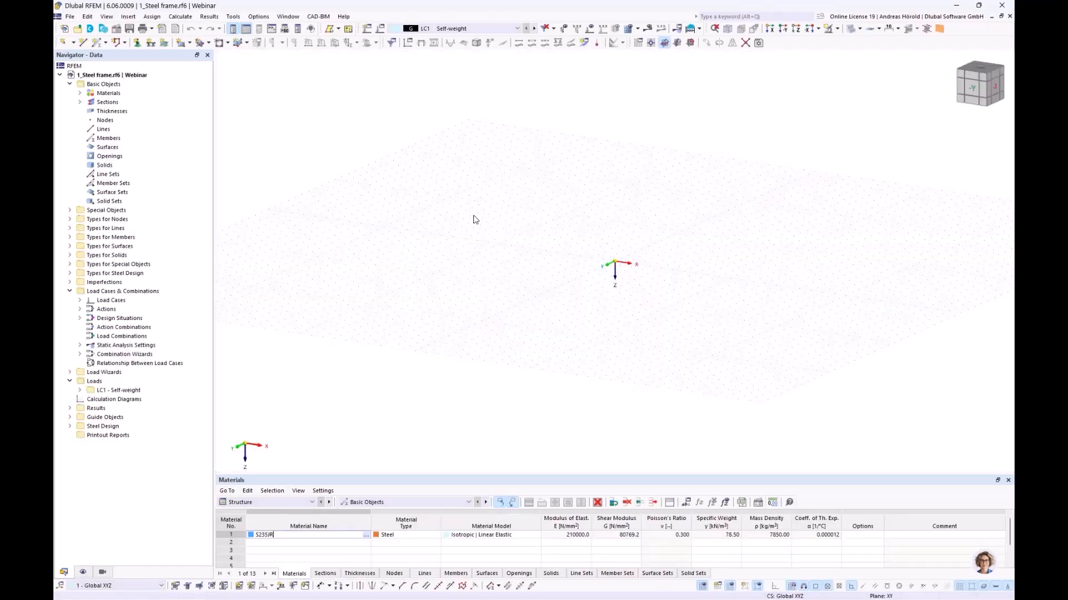
Create a new background layer among the guide objects and load Steel frame.dxf from the Webinar folder into it.
middle_click_drag(623, 241, 538, 296)
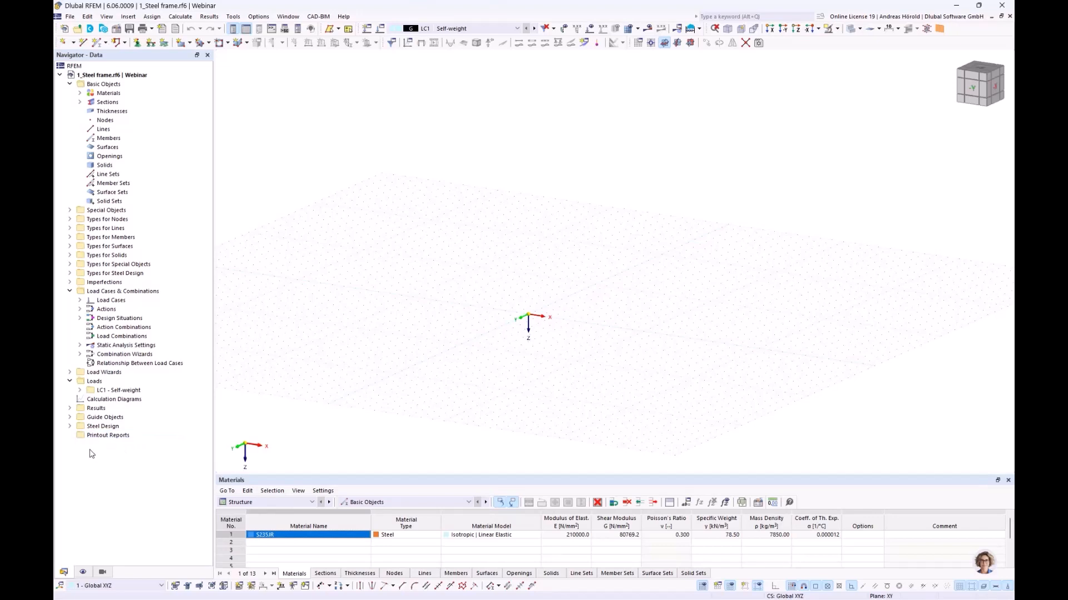
left_click(70, 418)
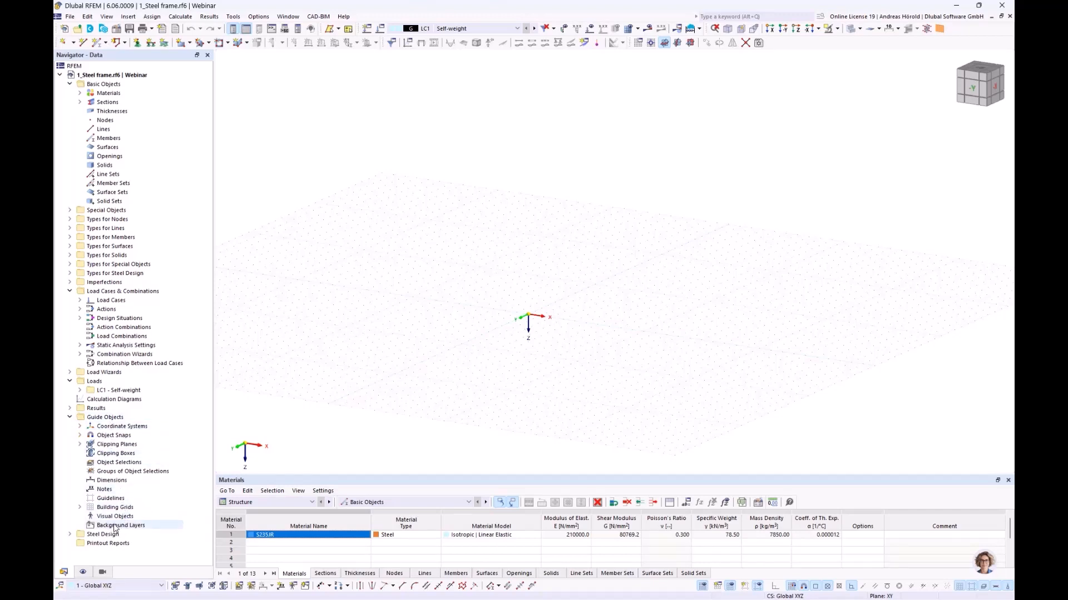
right_click(115, 527)
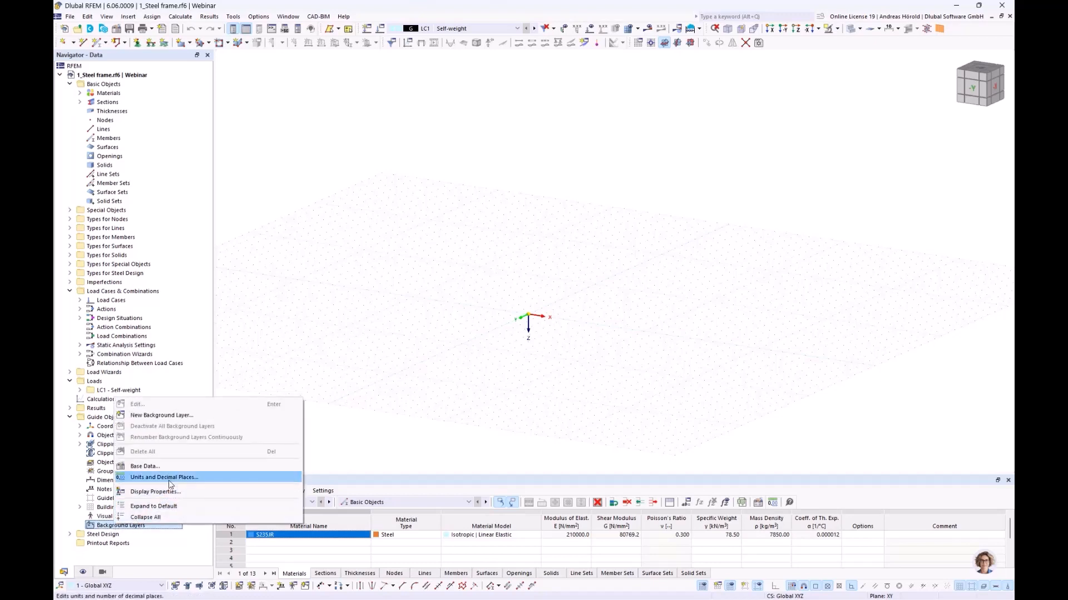
left_click(167, 418)
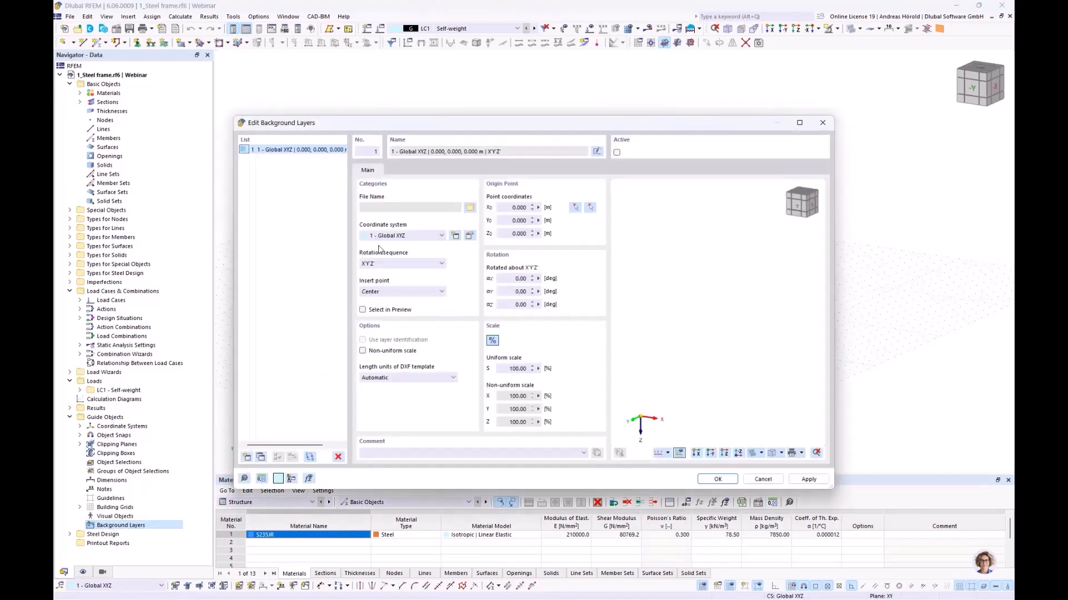
left_click(469, 208)
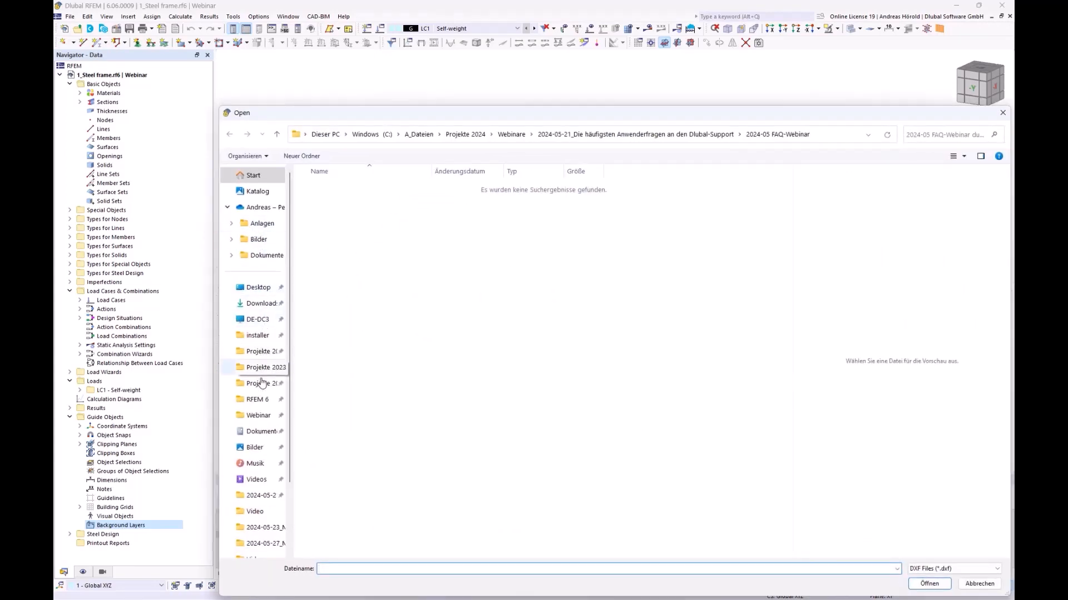
left_click(261, 416)
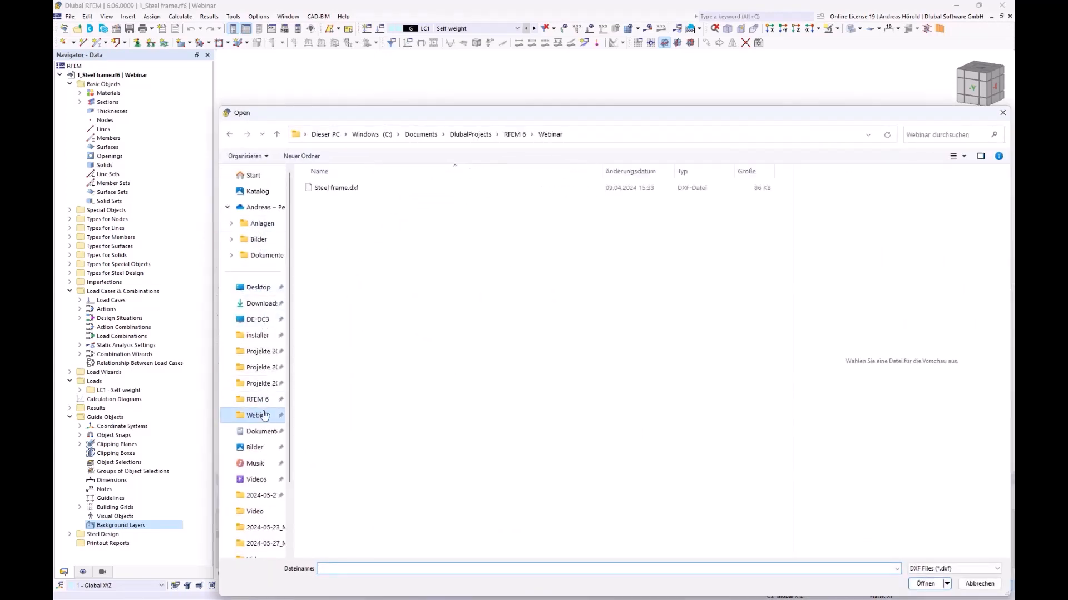
left_click(336, 188)
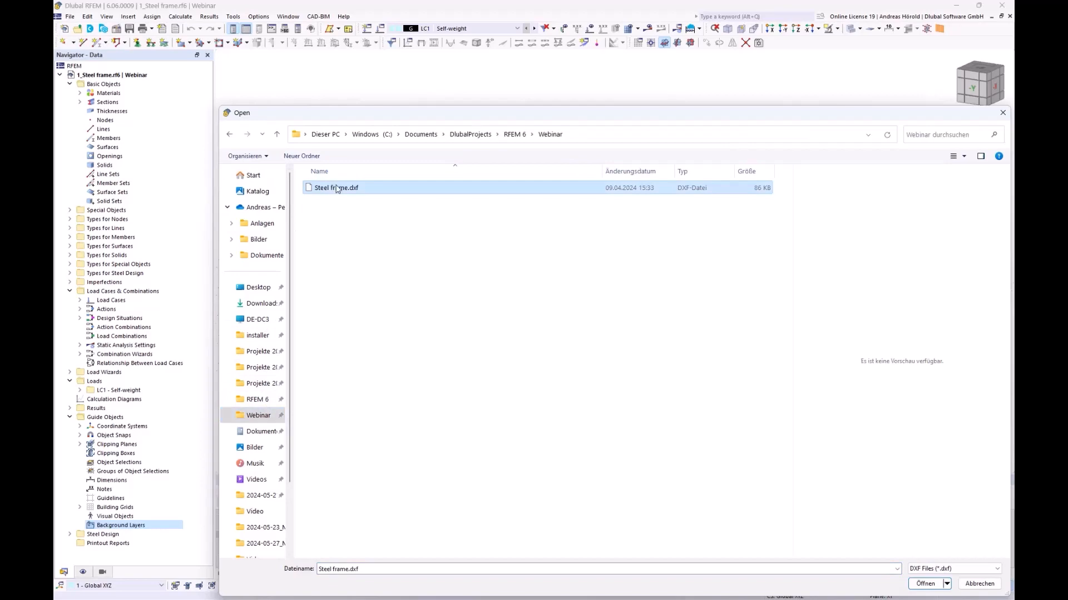
left_click(925, 584)
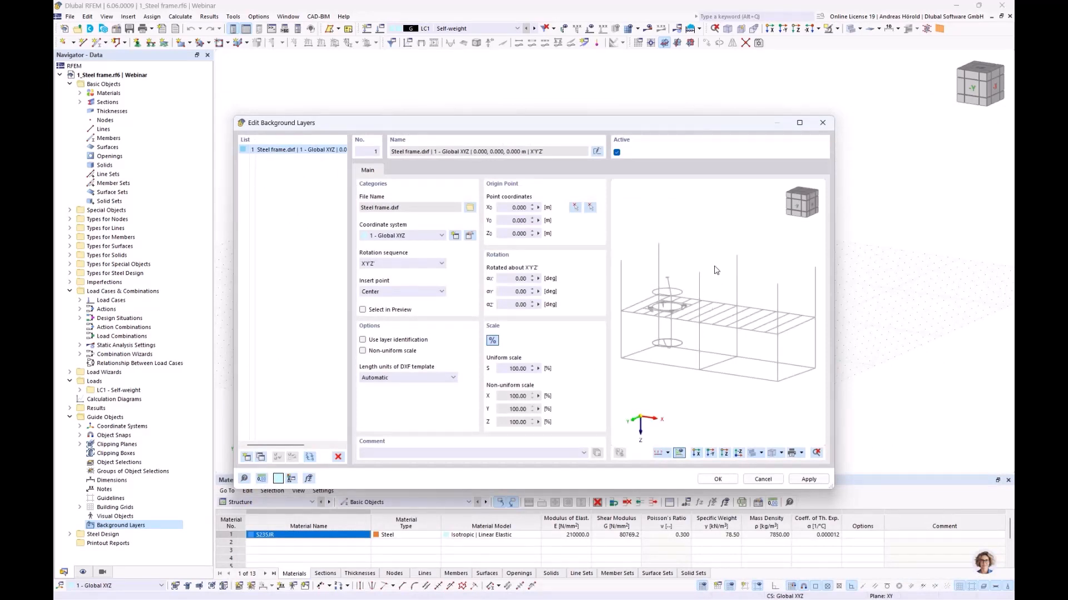
Rotate the Steel frame.dxf background layer by 180° about the Y axis and accept the layer.
mouse_move(705, 299)
middle_mouse_down("ctrl")
mouse_move(714, 311)
mouse_move(705, 300)
middle_mouse_up("ctrl")
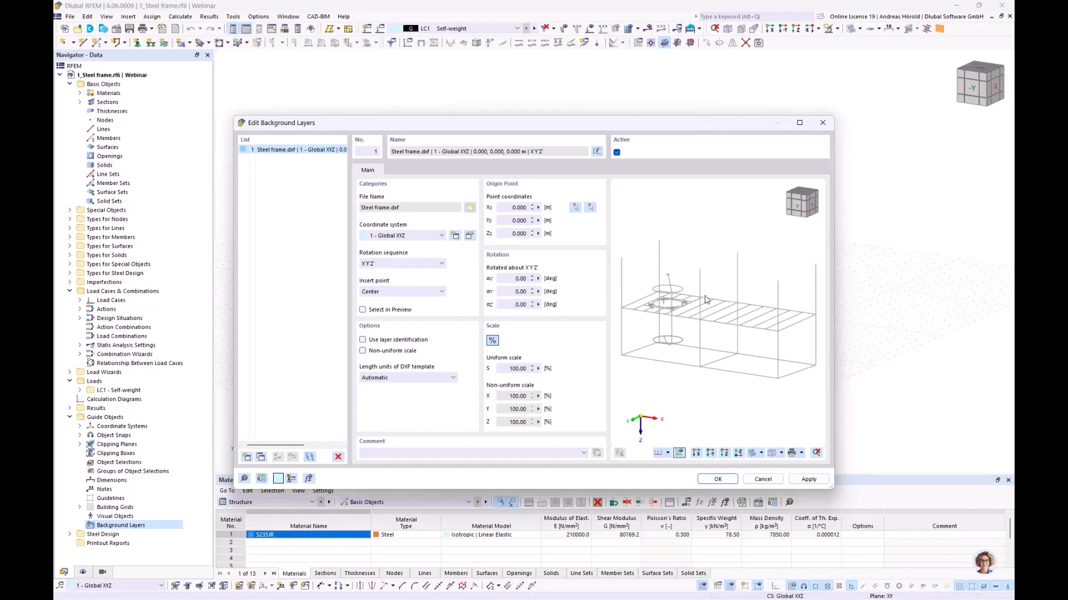
left_click(509, 292)
type("180")
left_click(511, 304)
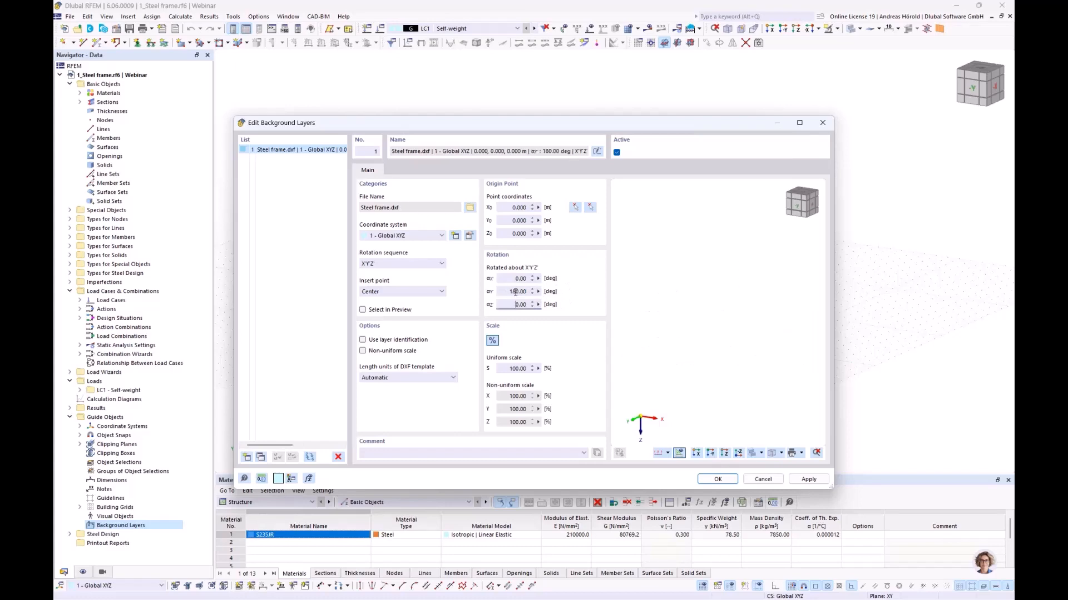
left_click(716, 479)
Edit the Steel frame.dxf background layer and pick the foot of the frame's rear left column as its origin node.
scroll(522, 331, "up", 4)
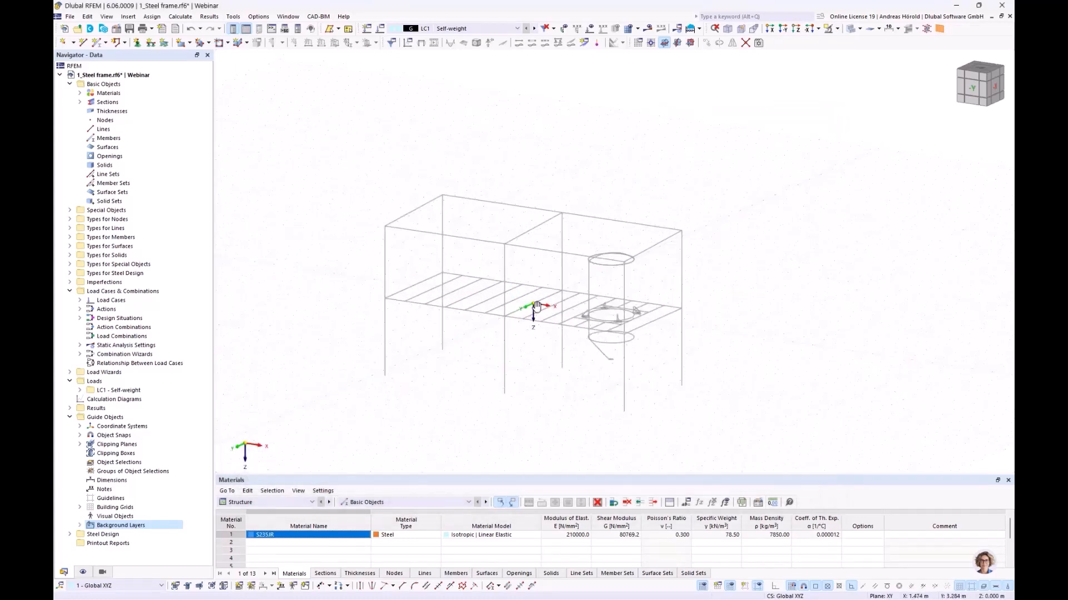
middle_click_drag(536, 306, 567, 301)
scroll(653, 244, "down", 2)
scroll(563, 303, "up", 2)
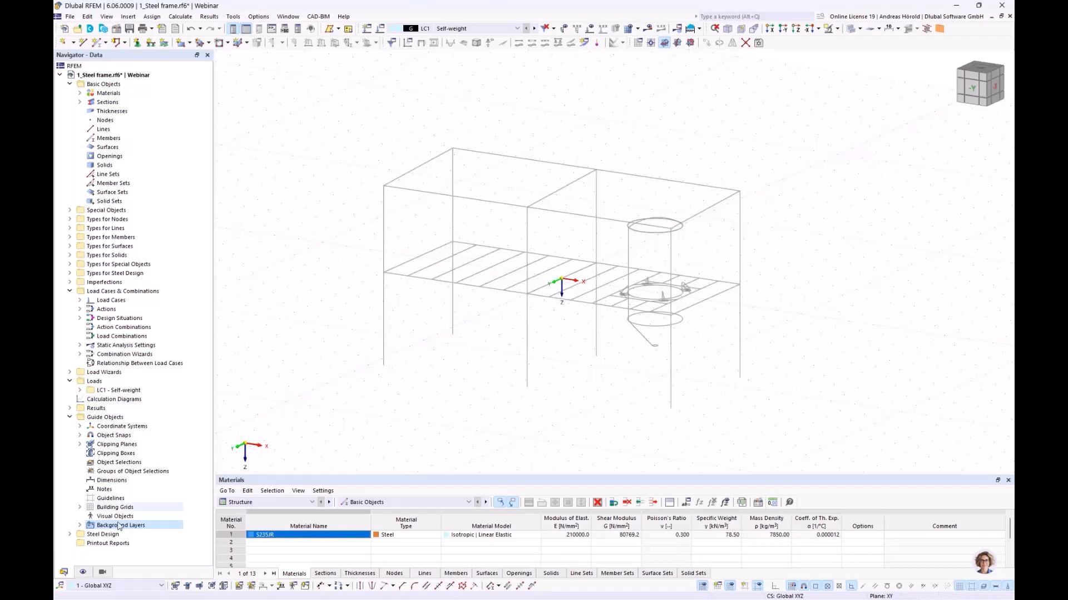
left_click(80, 525)
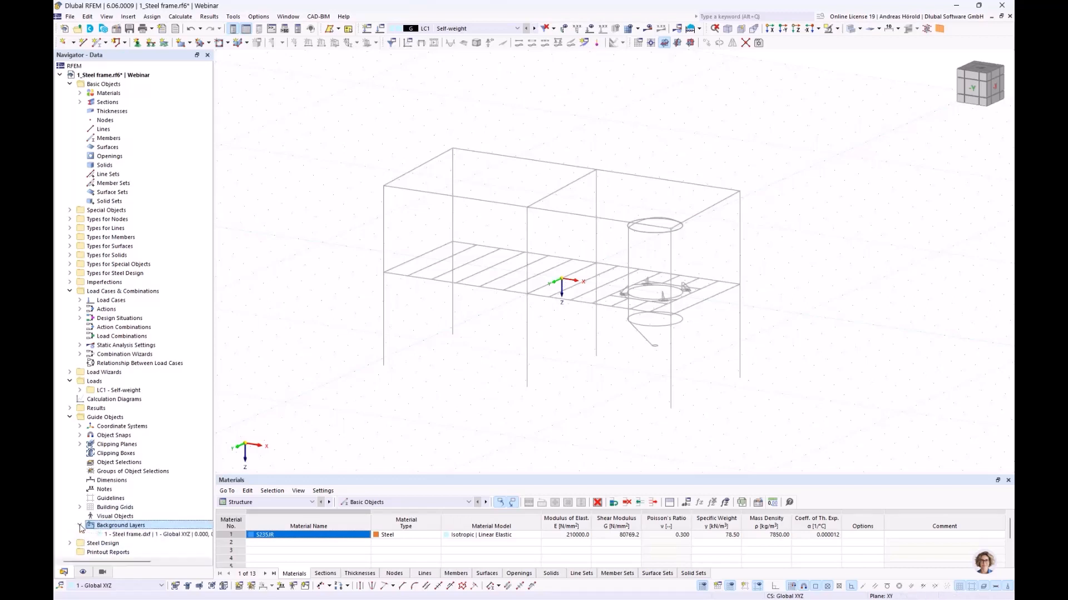
double_click(132, 535)
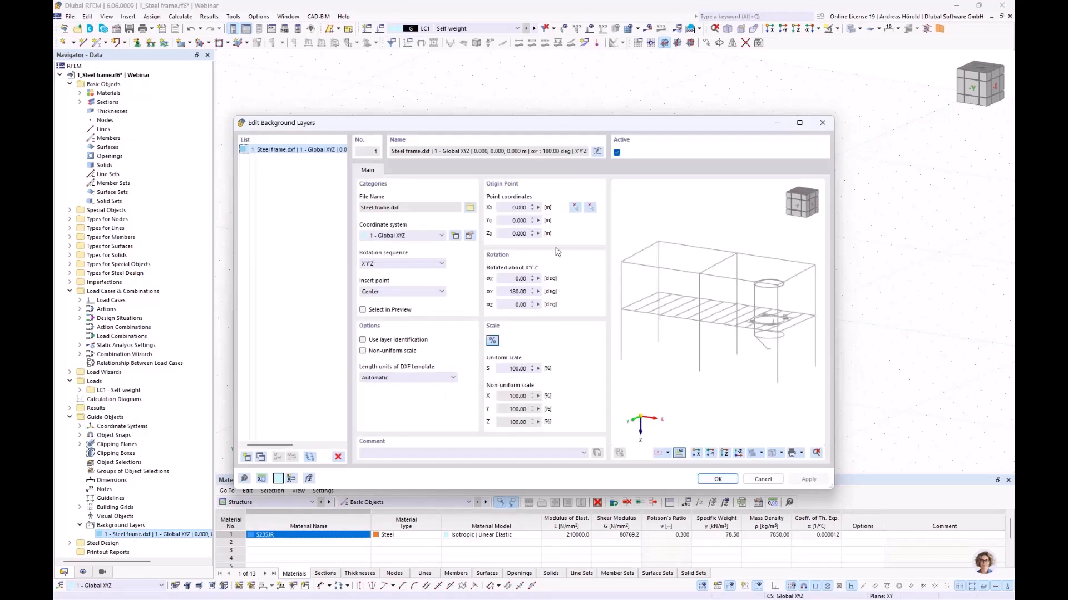
left_click(589, 208)
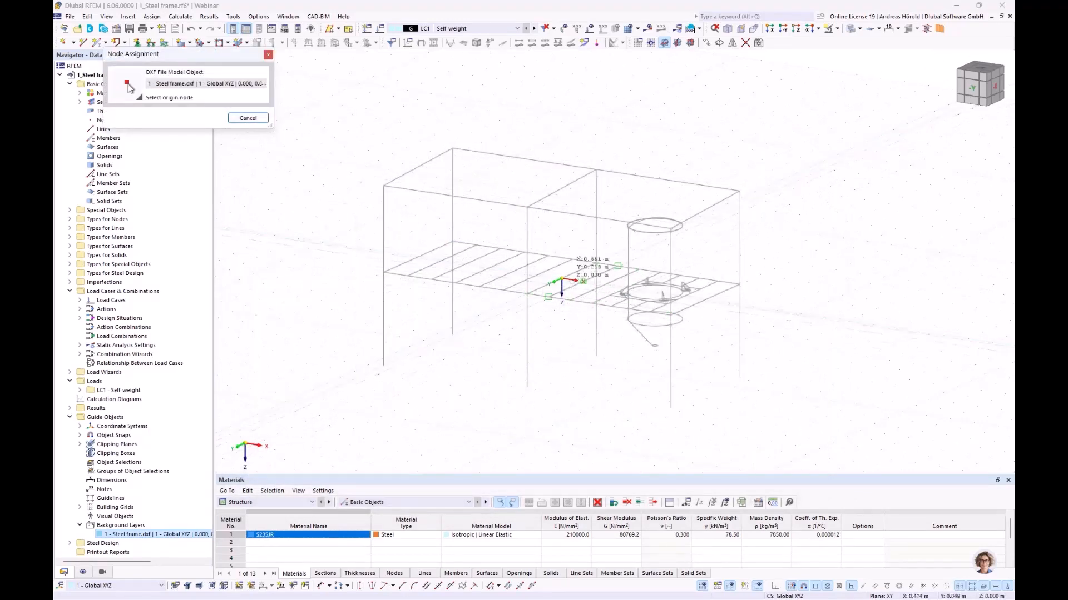
left_click(561, 278)
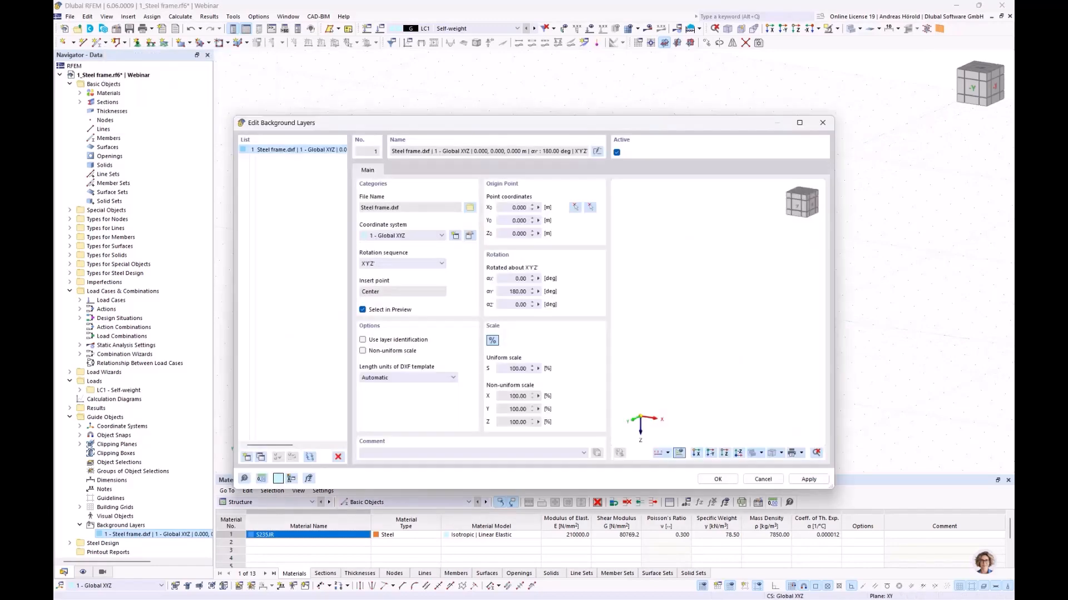
left_click(718, 479)
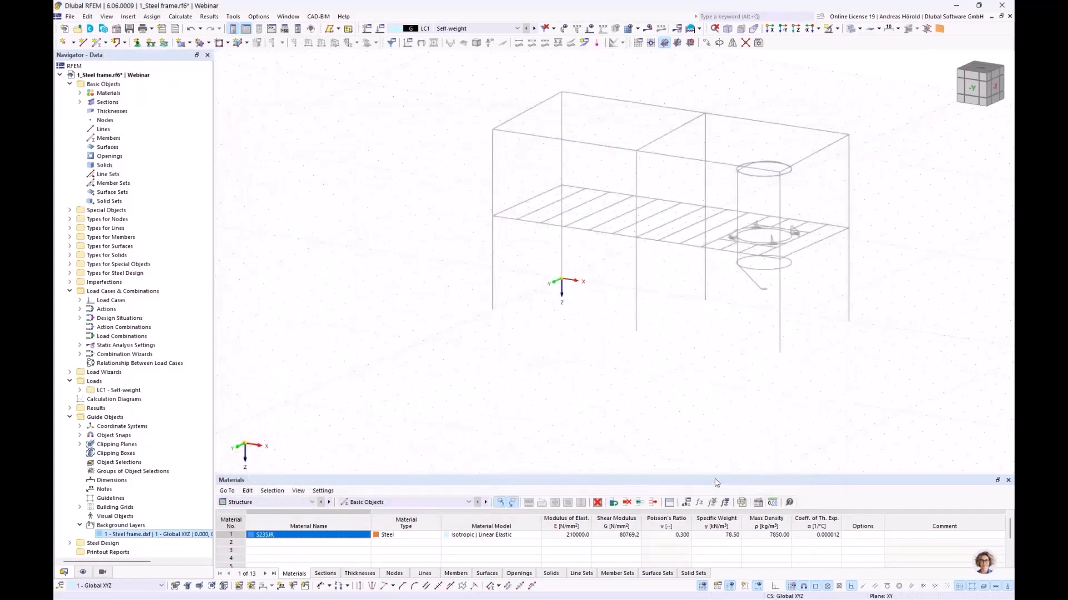
Delete the predefined S235JR material from the model.
middle_click_drag(603, 295, 553, 350)
scroll(558, 331, "up", 3)
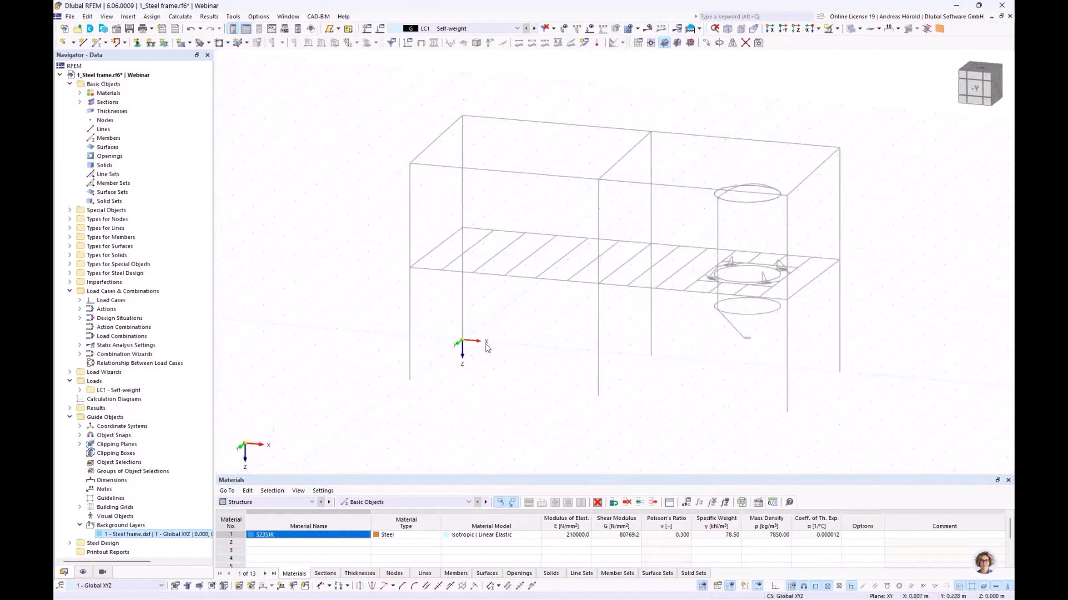
scroll(452, 354, "down", 2)
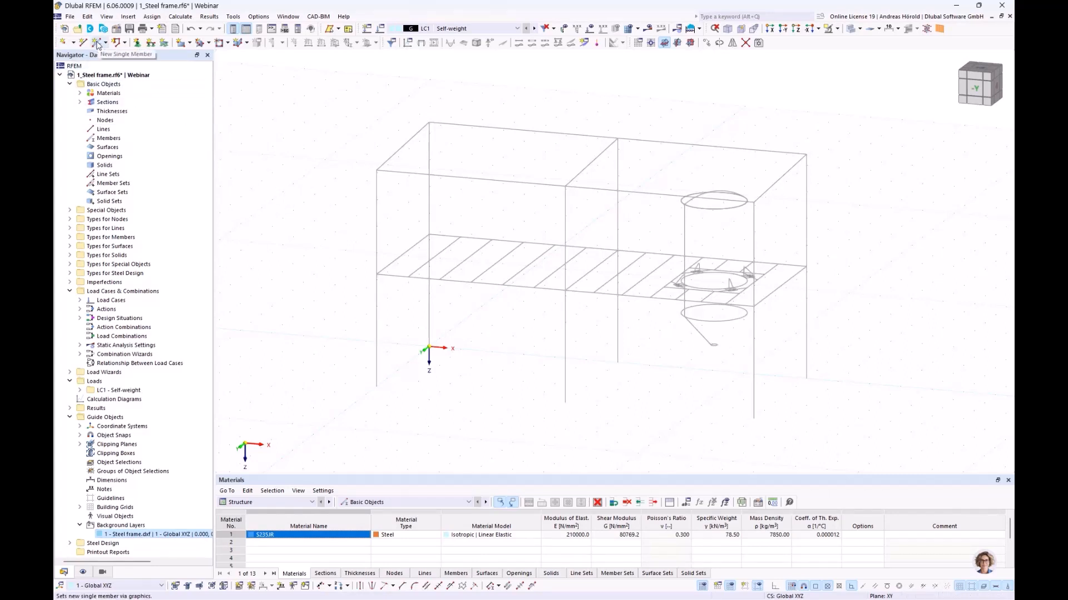
left_click(80, 93)
left_click(139, 102)
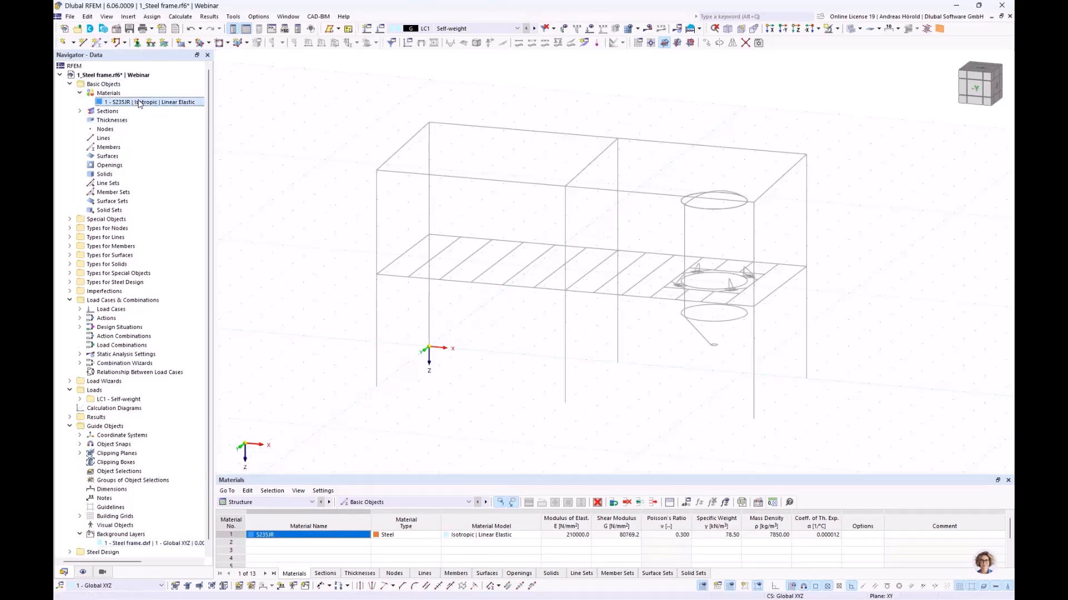
key("Delete")
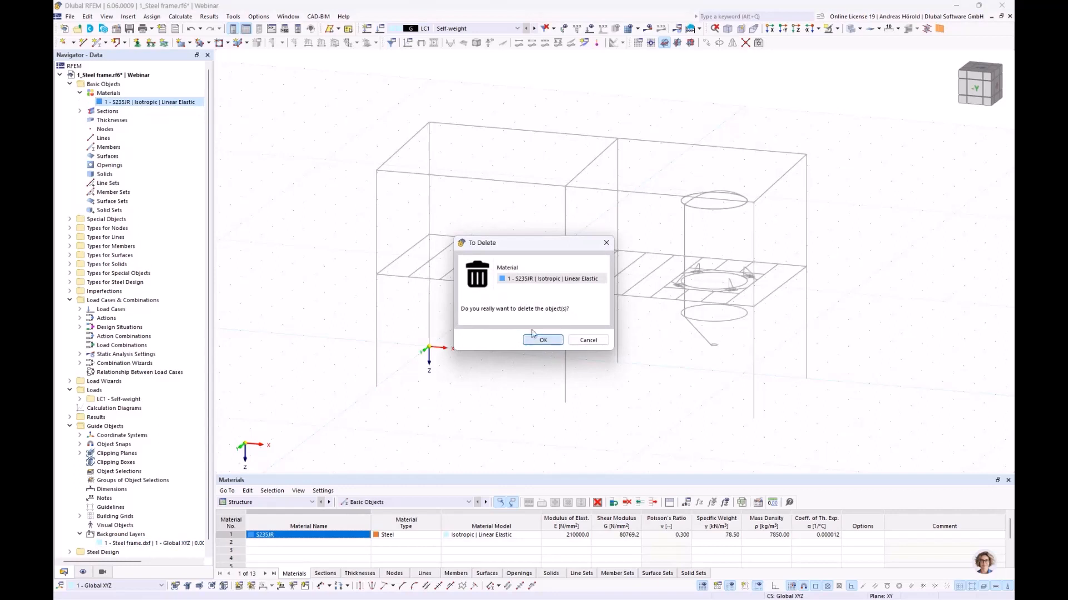
left_click(550, 339)
Delete both predefined sections, HE 240 B and HE 220 A, from the model.
left_click(80, 102)
left_click(134, 112)
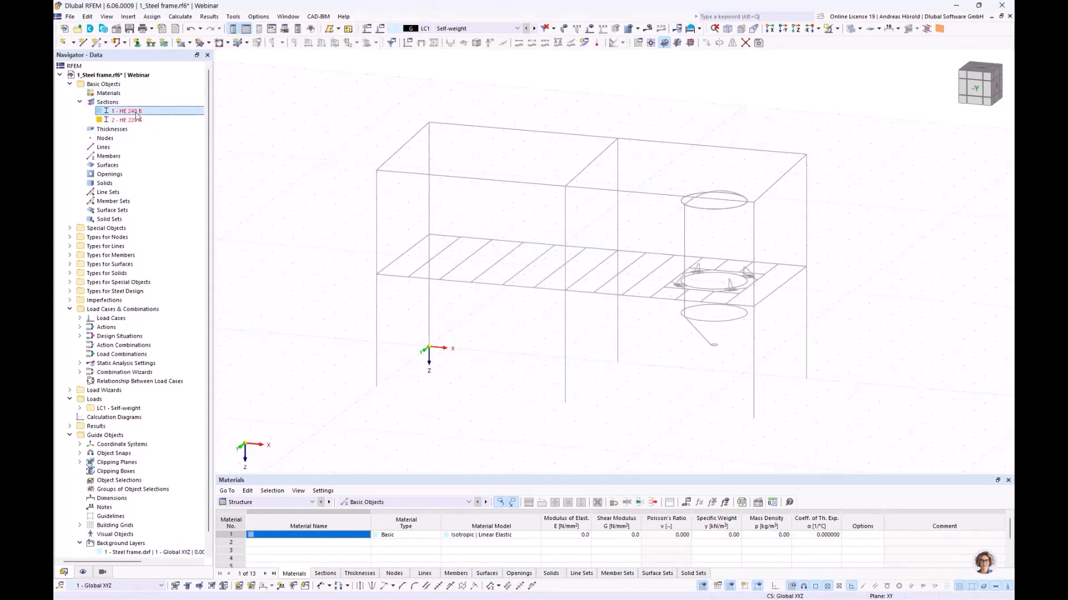
left_click(136, 122, "shift")
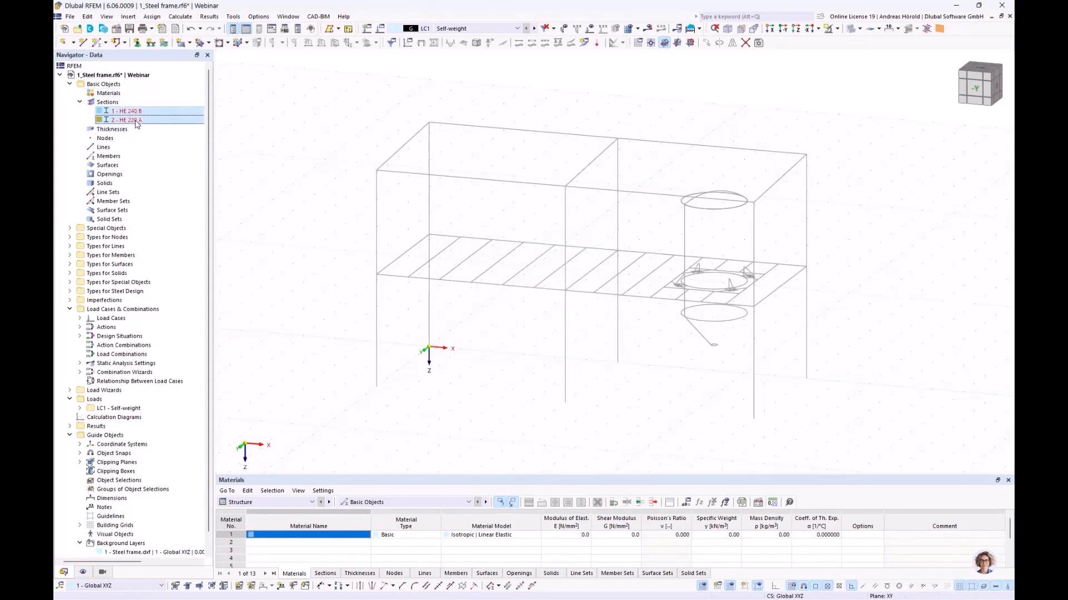
key("Delete")
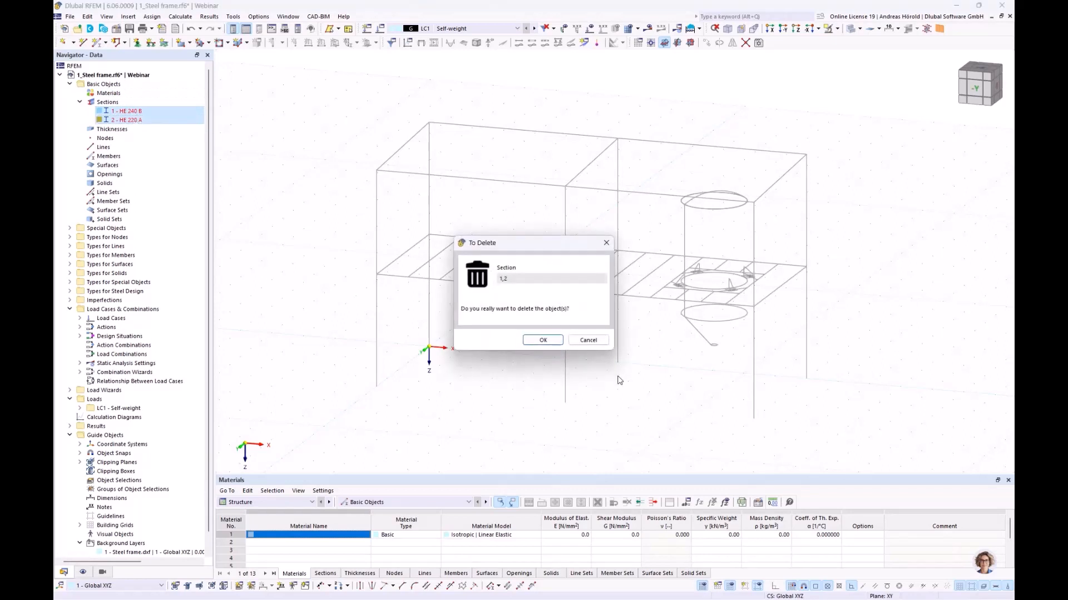
left_click(542, 339)
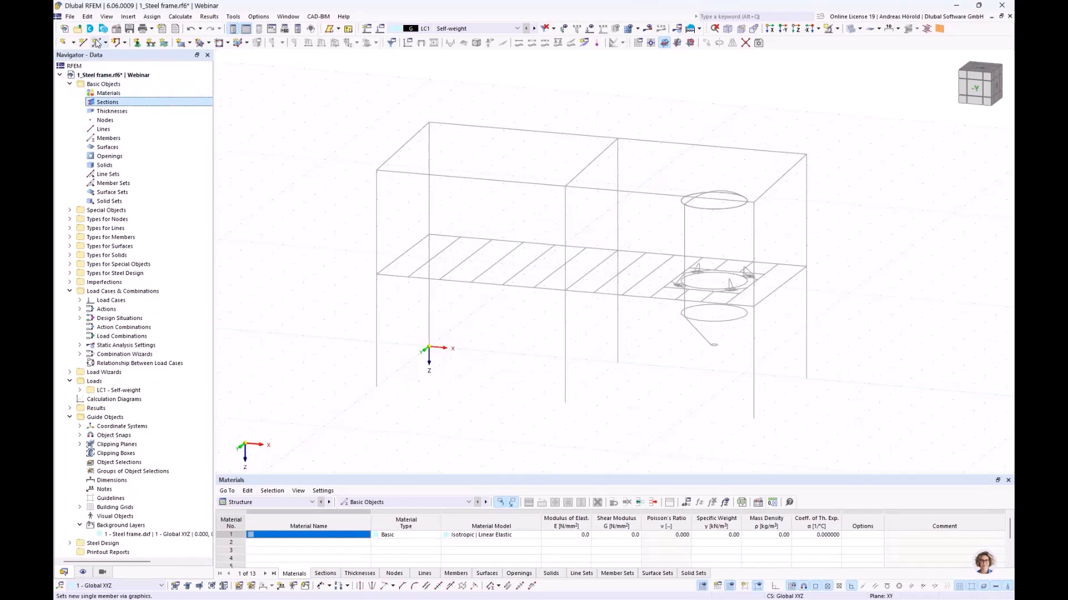
Start a new single member, review the available member types and keep Beam as its type.
left_click(97, 43)
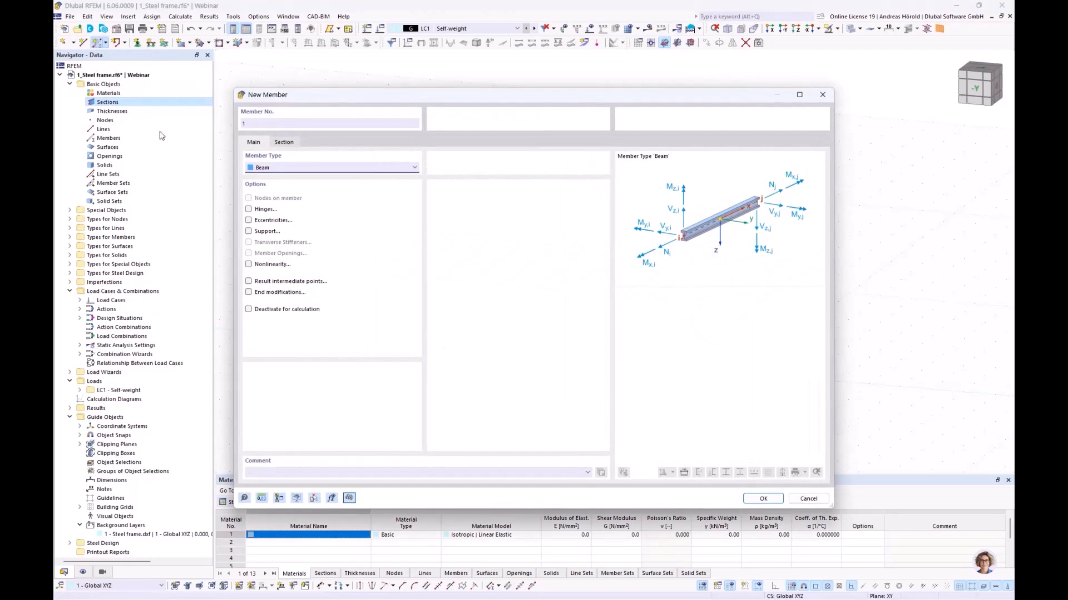
left_click(311, 168)
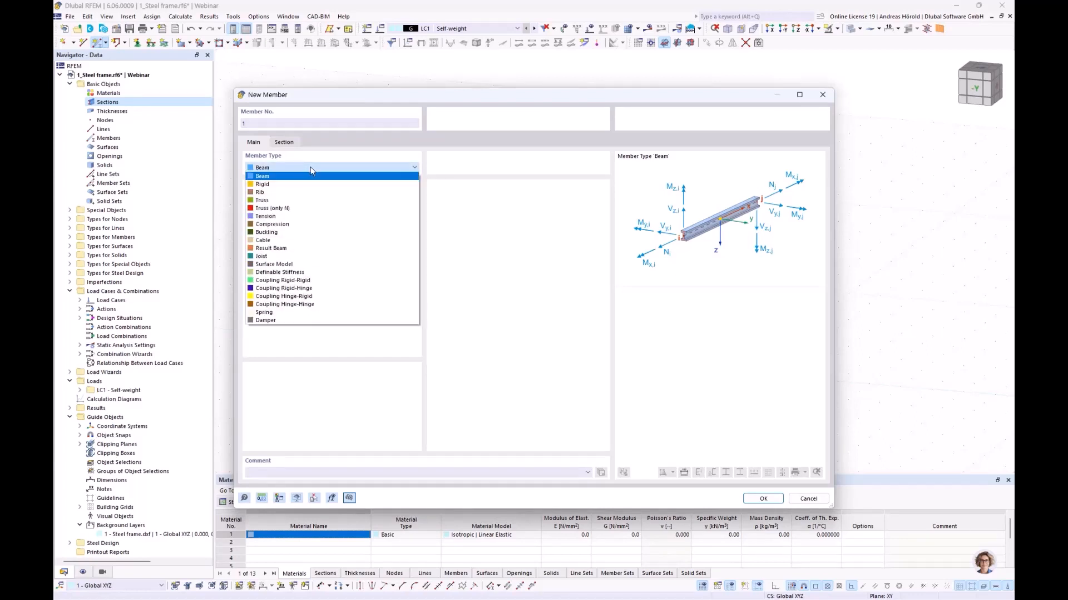
left_click(310, 168)
left_click(323, 171)
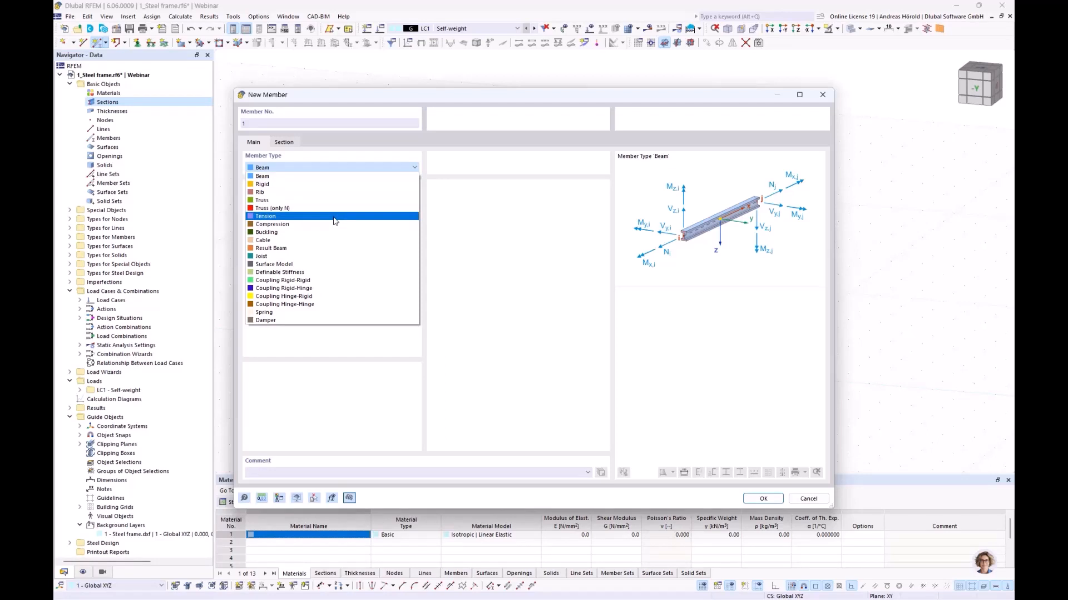
left_click(319, 177)
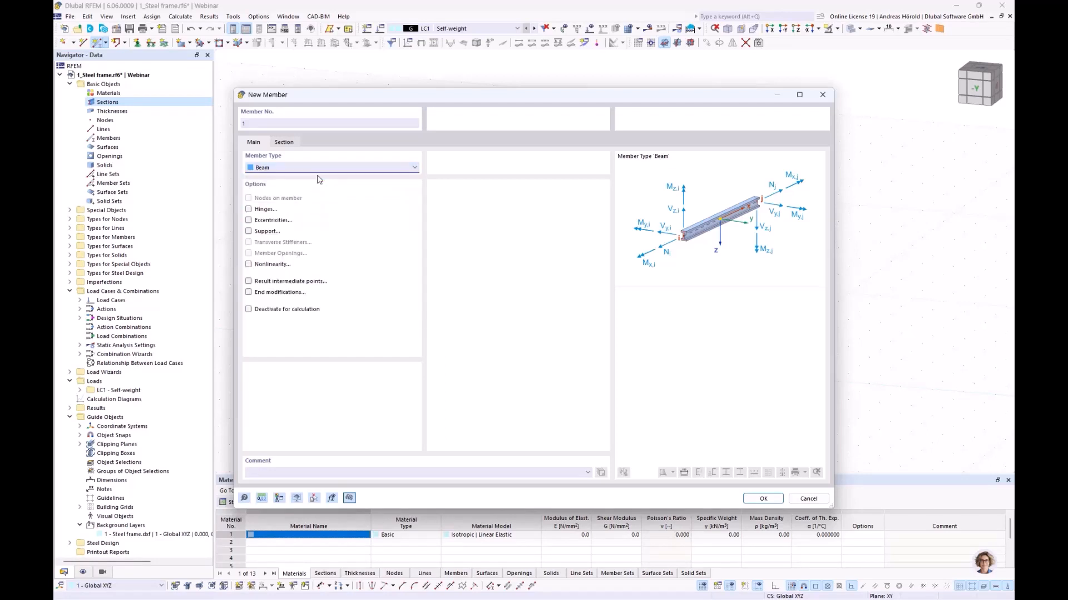
Choose the standardized steel I-section HE 240 B from the ArcelorMittal HE B series for the new member's start.
left_click(283, 142)
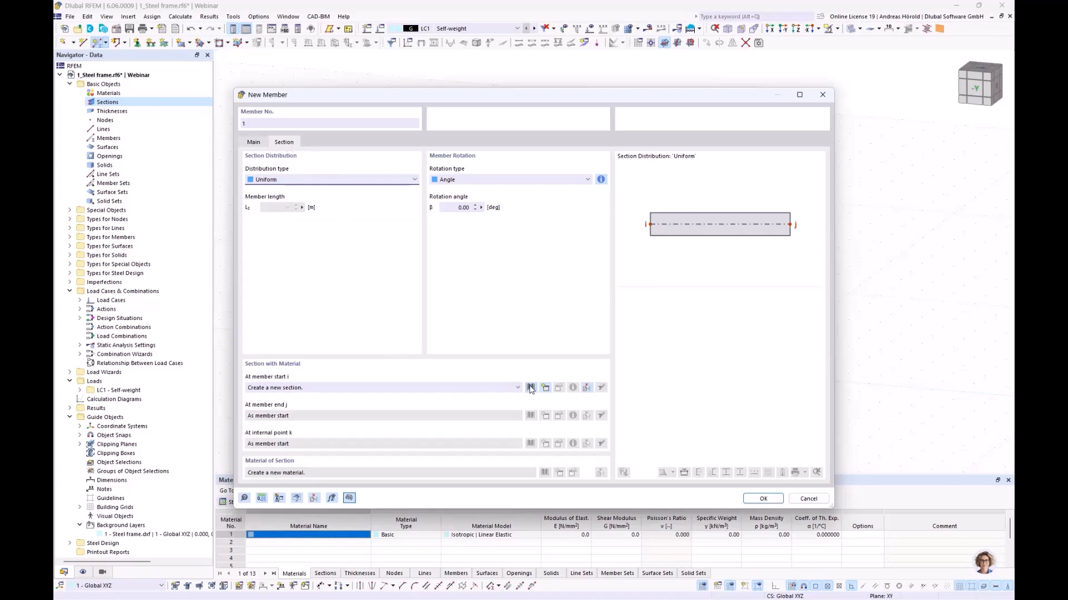
left_click(531, 388)
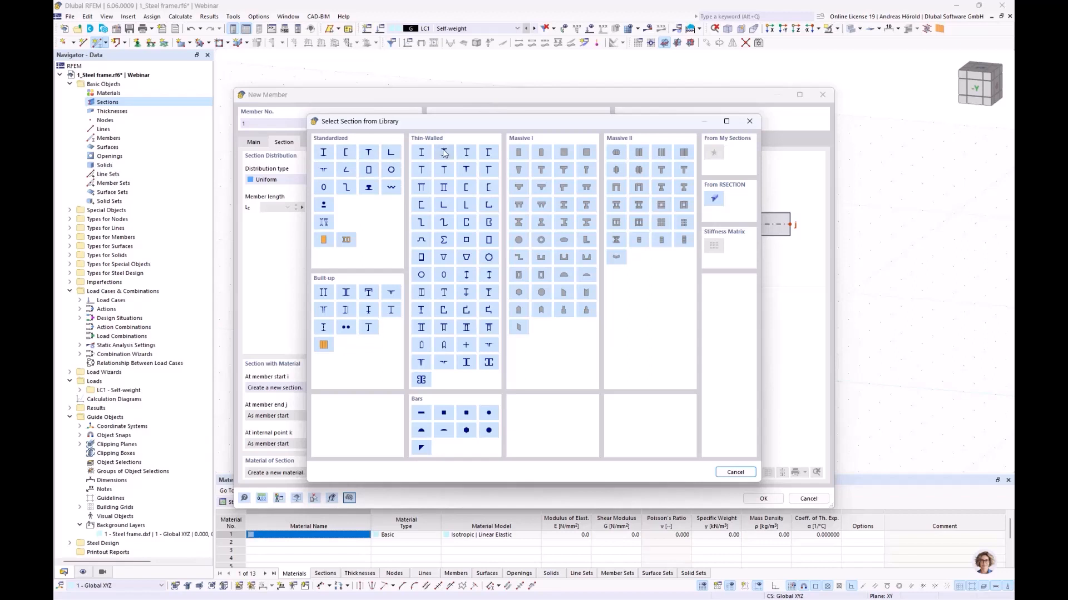
left_click(324, 152)
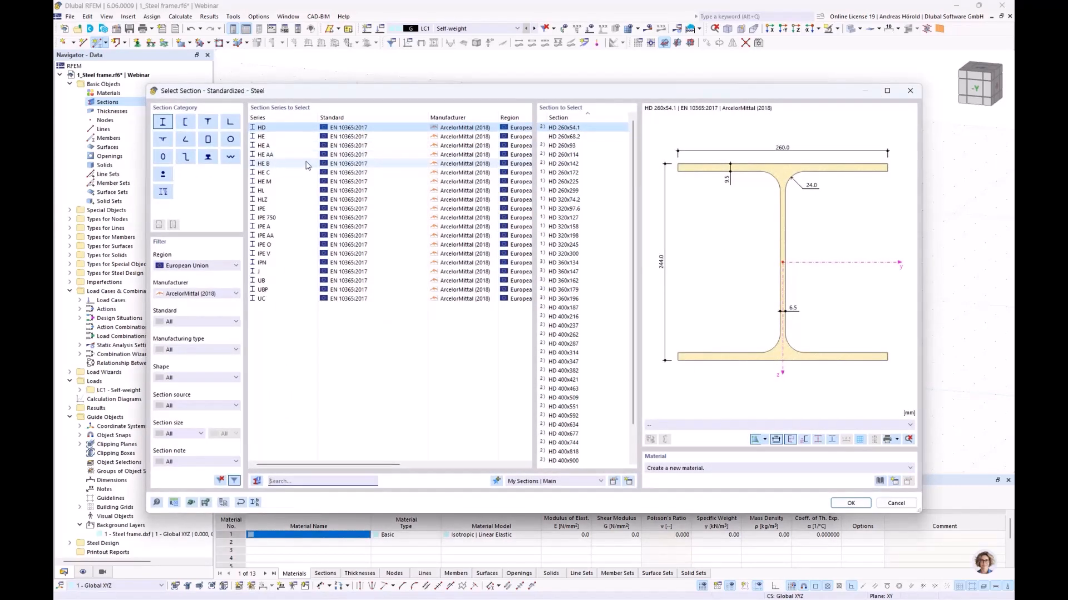
left_click(272, 164)
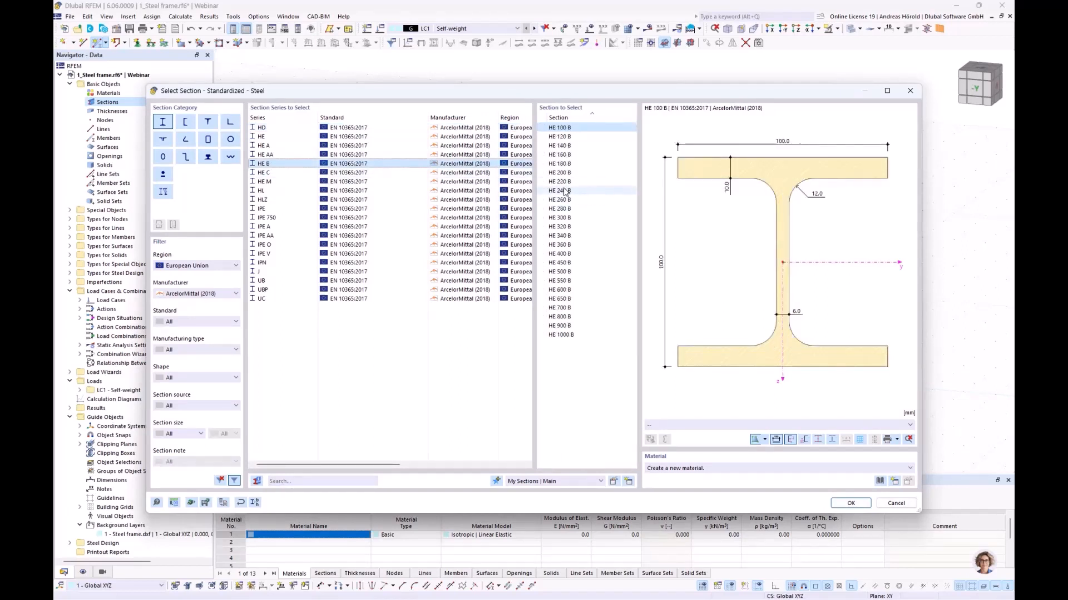
left_click(564, 191)
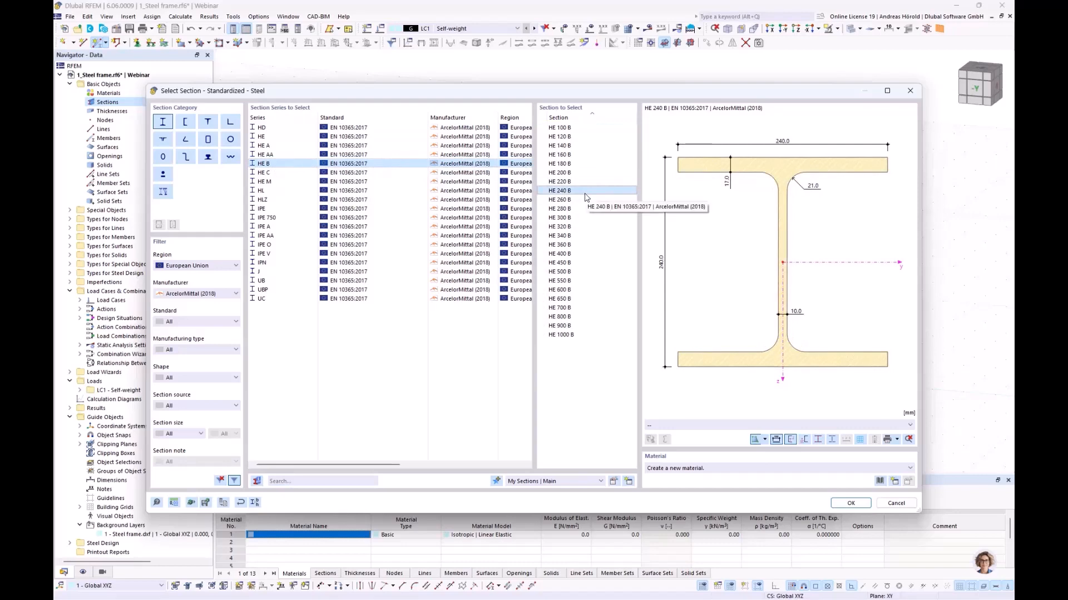
Assign carbon steel S235JR from the EN 10025-2:2019-08 Steel S series as the HE 240 B section's material and accept the section.
left_click(879, 482)
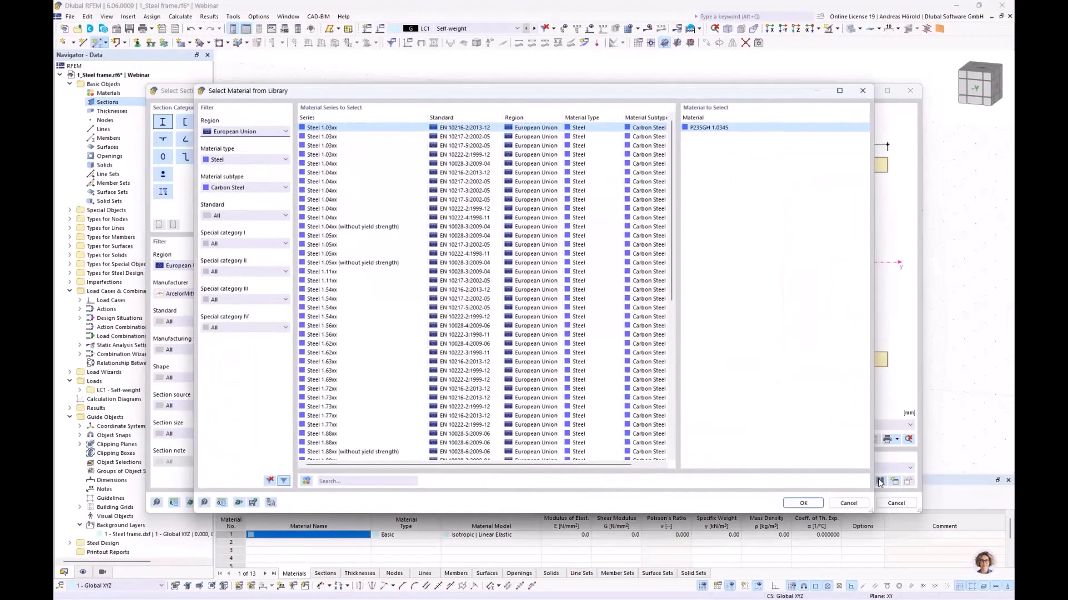
left_click(237, 133)
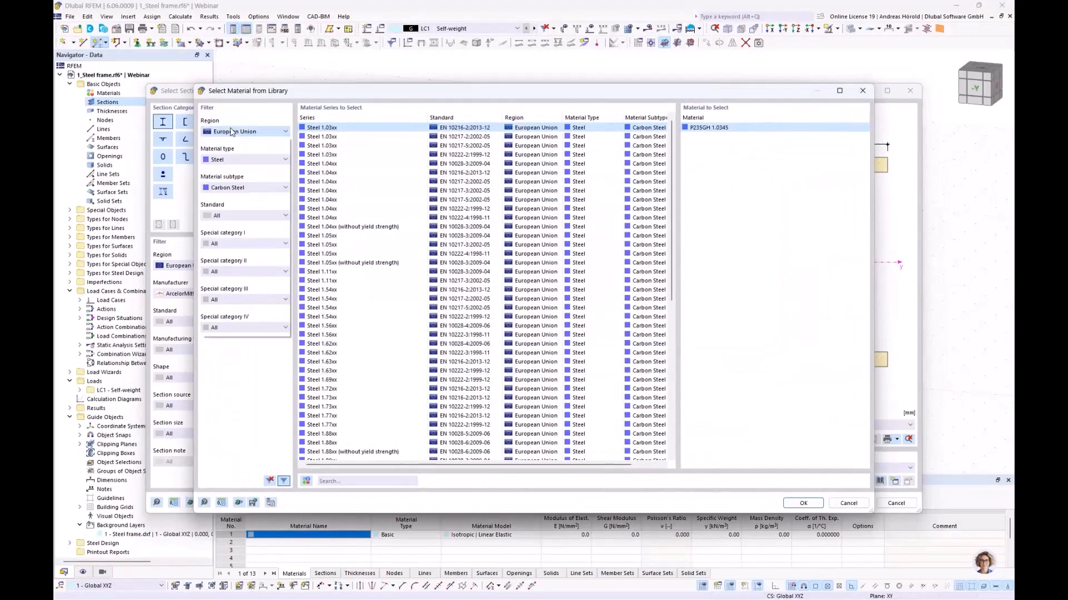
left_click(237, 133)
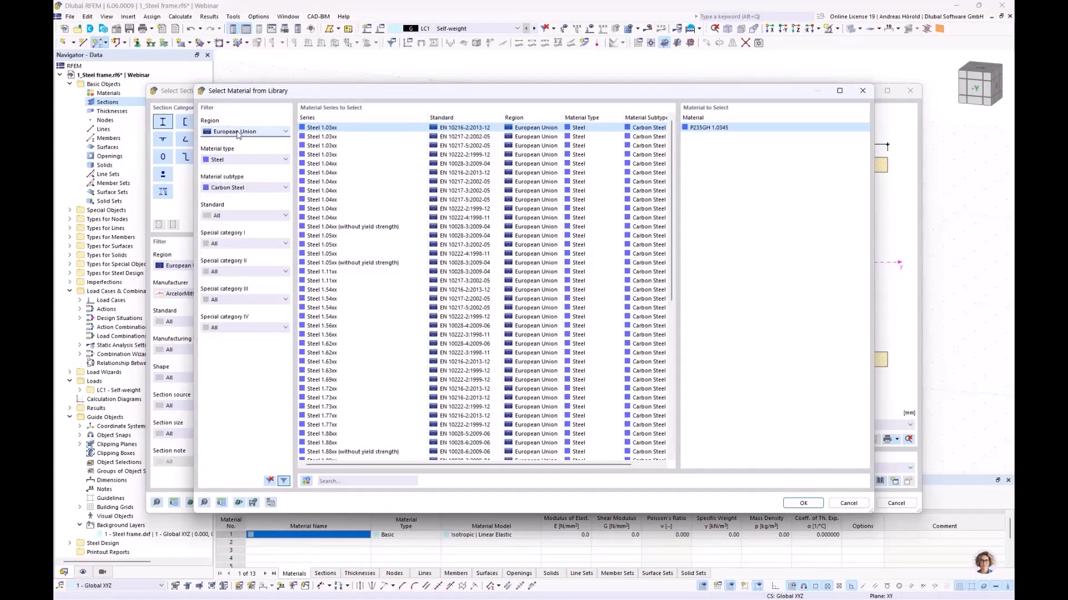
left_click(250, 161)
left_click(251, 164)
left_click(257, 189)
left_click(257, 189)
scroll(335, 248, "down", 8)
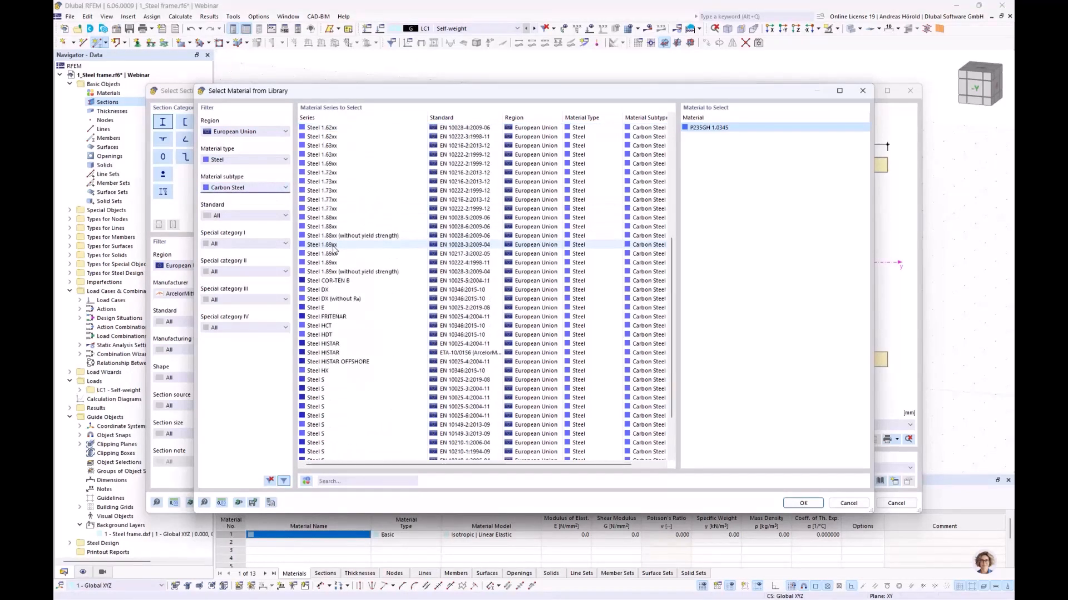
scroll(335, 248, "down", 3)
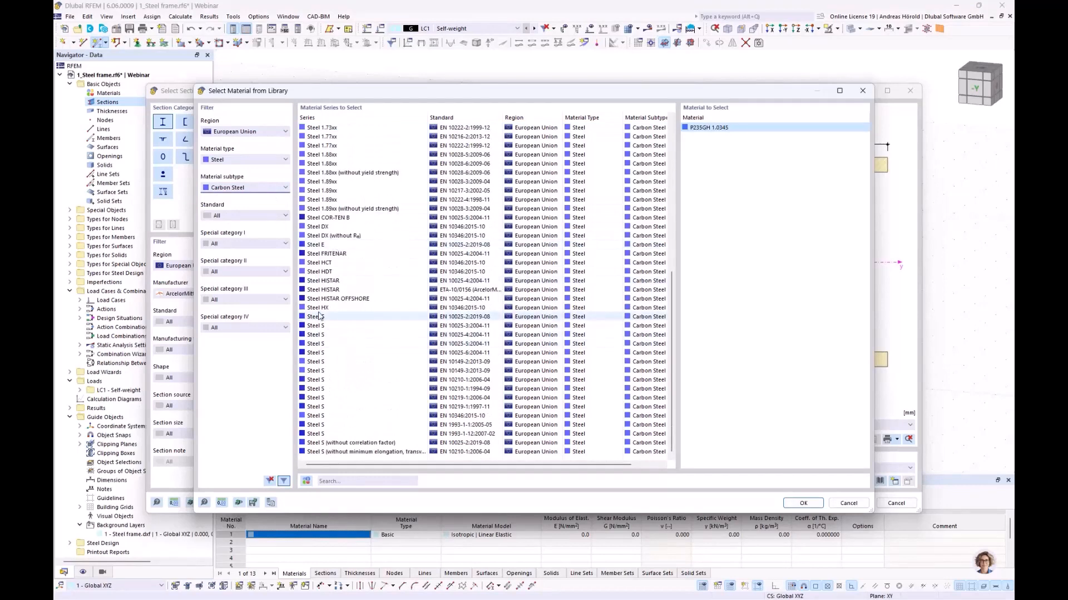
left_click(339, 317)
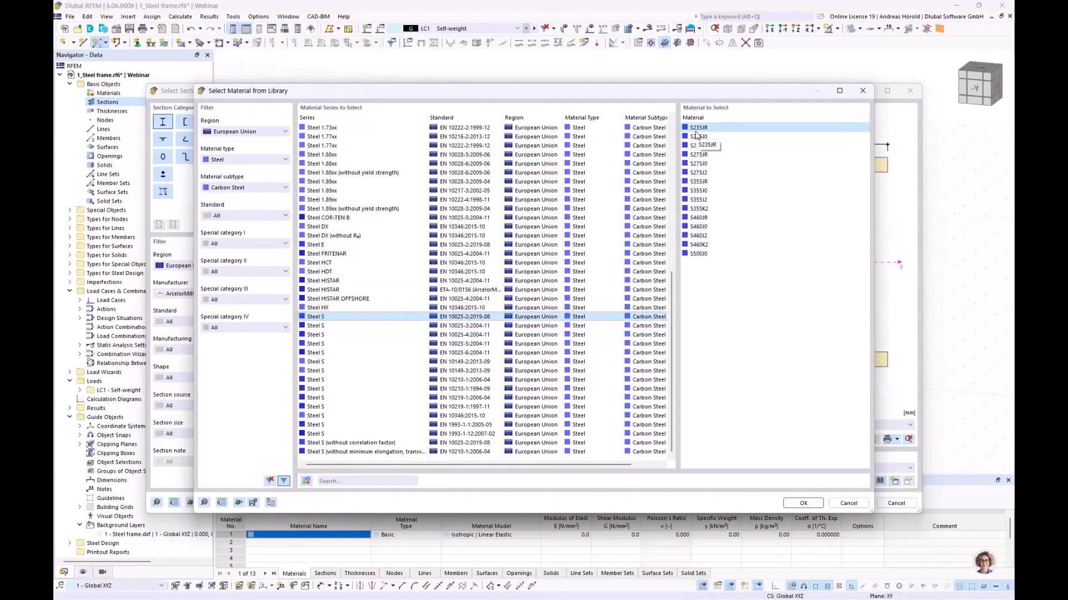
left_click(801, 503)
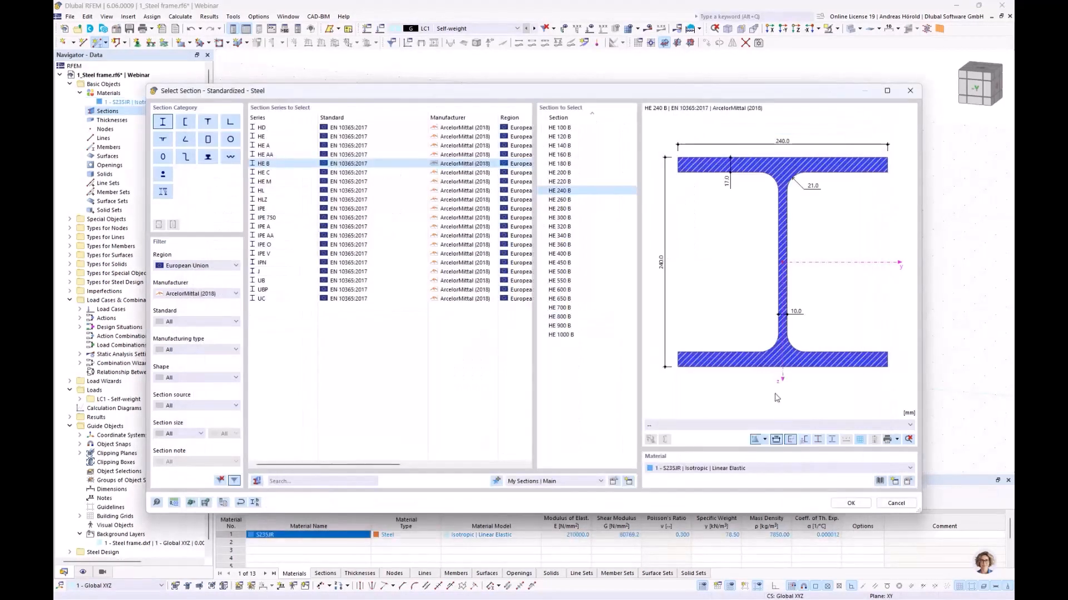
left_click(850, 504)
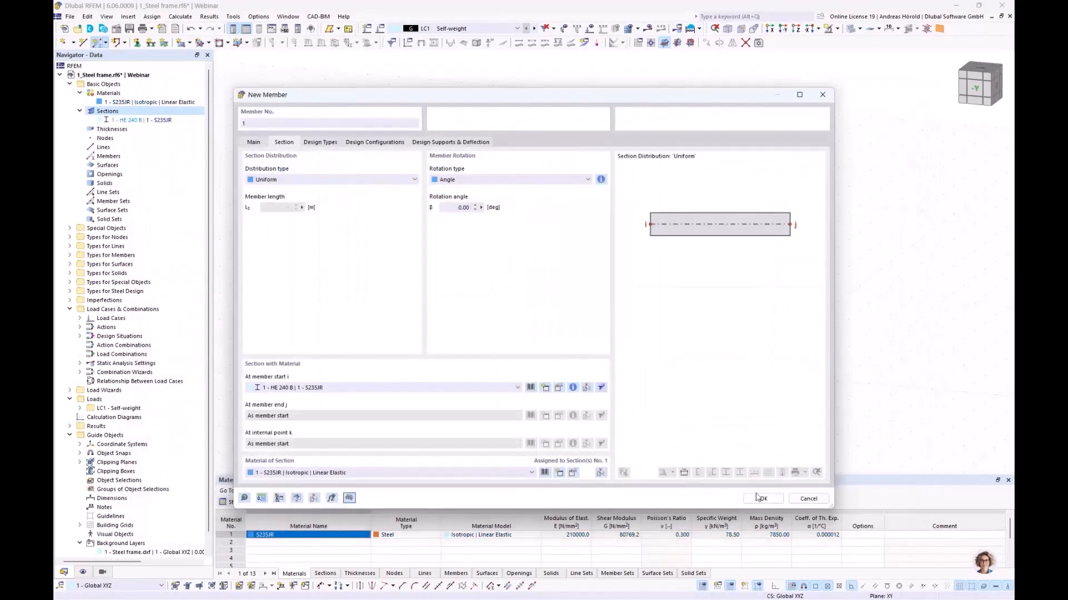
Place the HE 240 B member as a 6.75 m column along the DXF frame's vertical corner line beside the origin, from base to top.
left_click(762, 499)
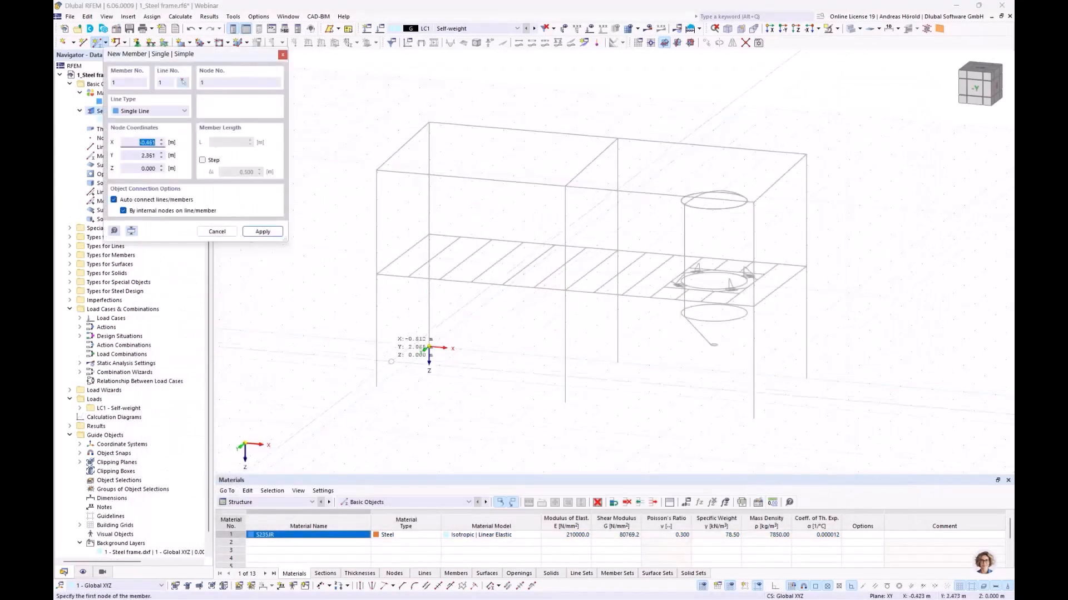
left_click(376, 386)
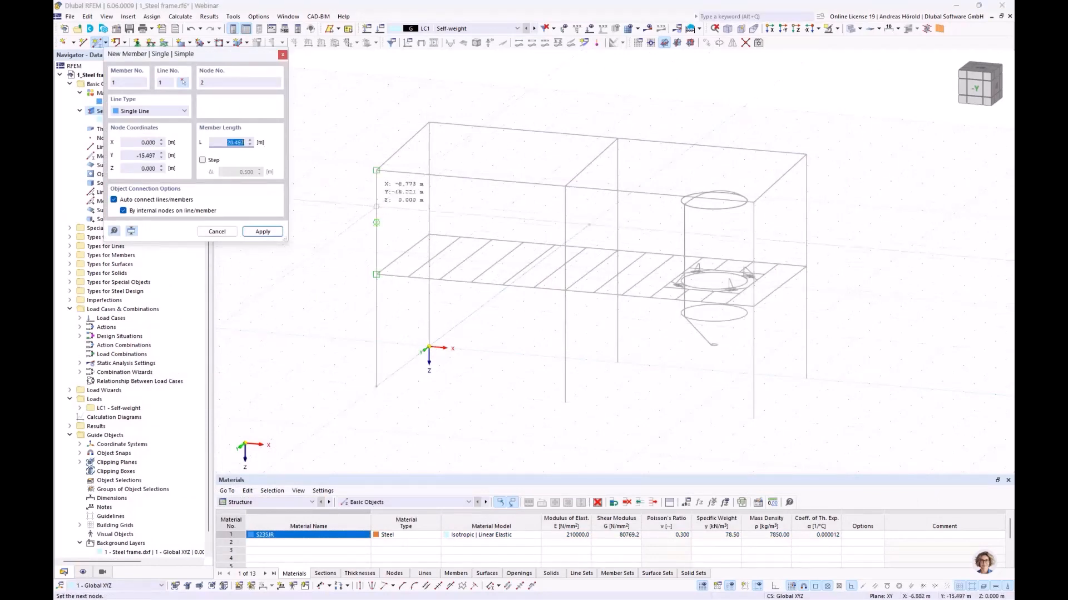
left_click(376, 171)
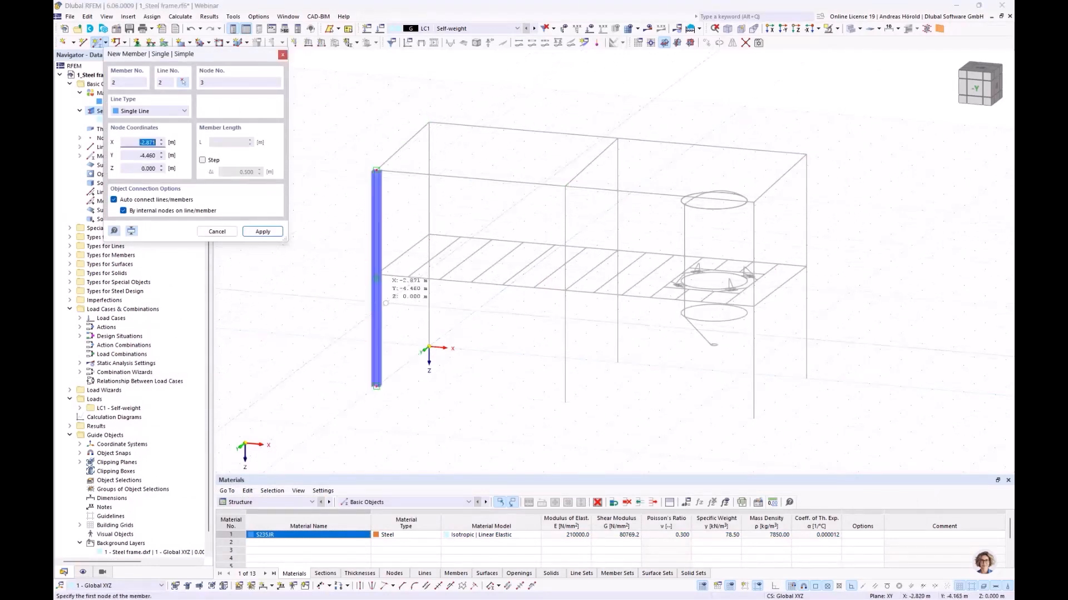
key("Escape")
Examine the first column's section orientation relative to the global axes and the frame lines.
middle_click_drag(341, 319, 464, 377, "ctrl")
scroll(476, 357, "up", 8)
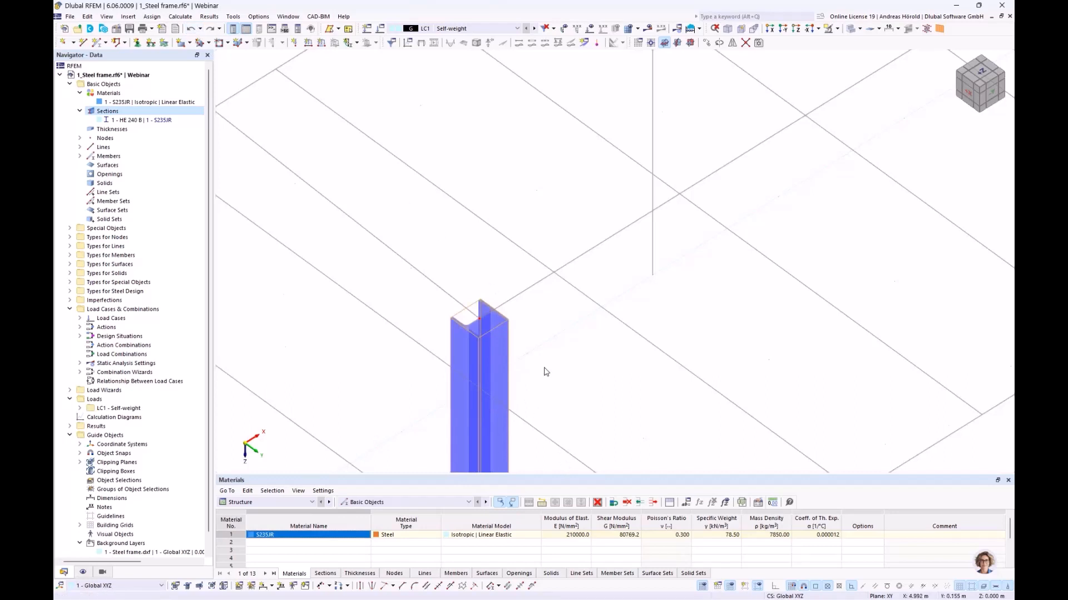
scroll(545, 370, "down", 3)
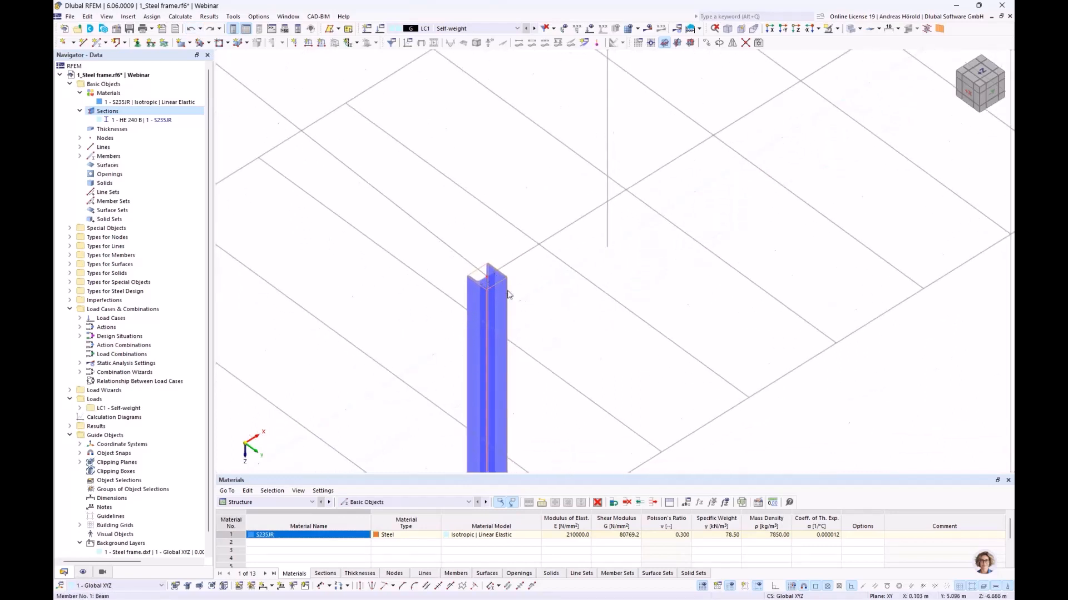
middle_click_drag(485, 284, 418, 204)
scroll(418, 204, "down", 3)
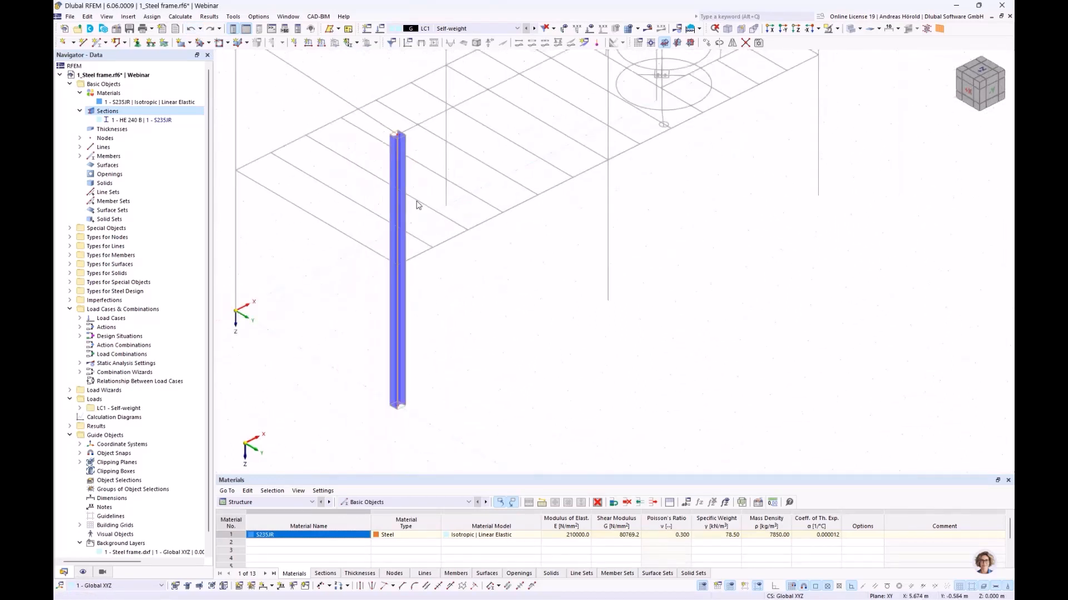
scroll(421, 289, "up", 2)
middle_click_drag(422, 309, 428, 263)
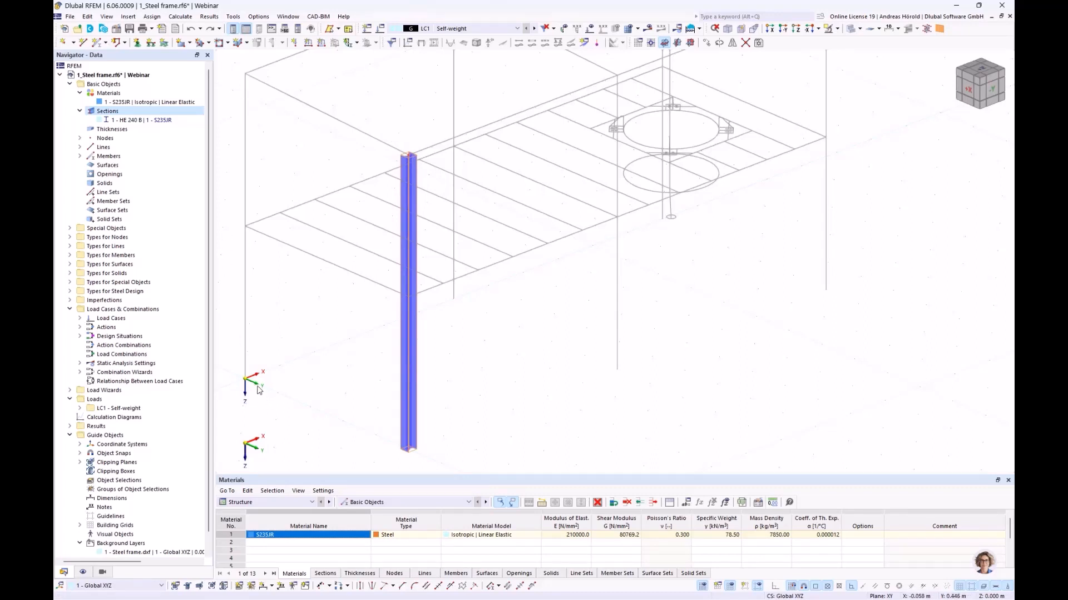
scroll(262, 307, "down", 2)
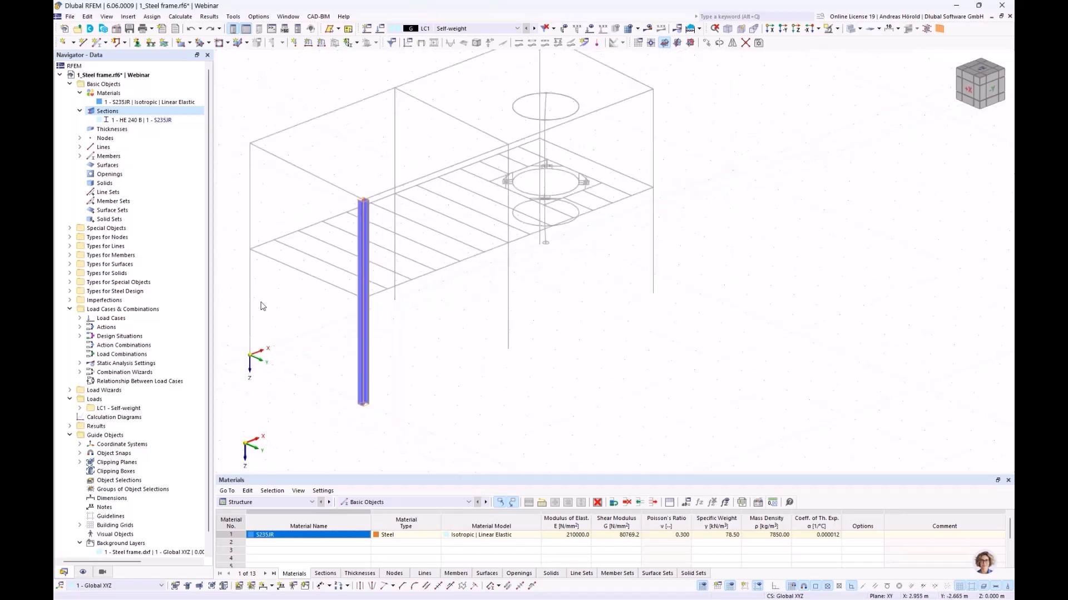
middle_click_drag(262, 306, 413, 314)
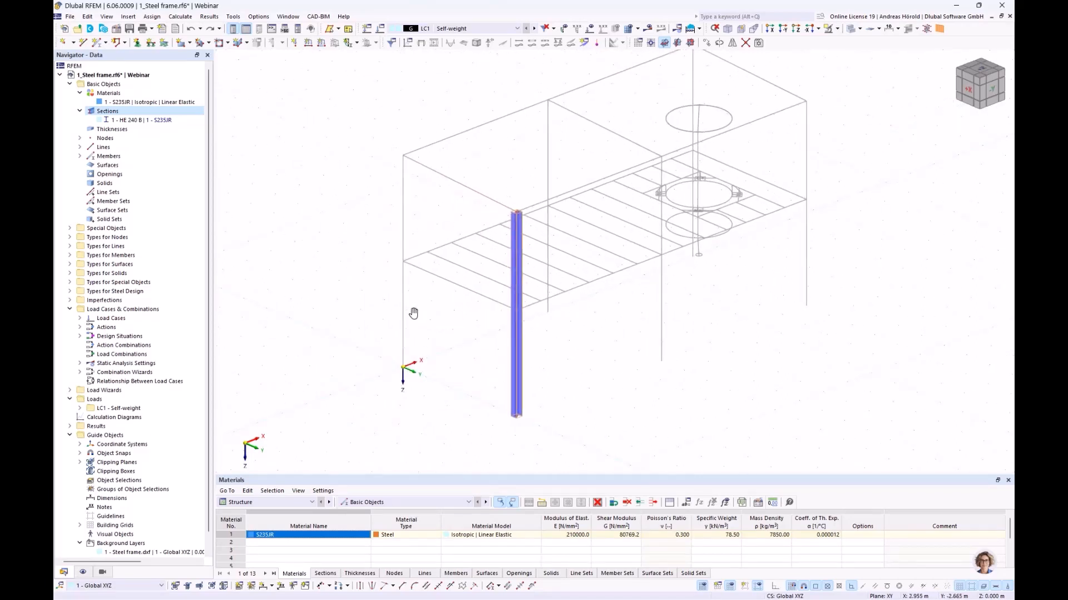
scroll(414, 316, "up", 1)
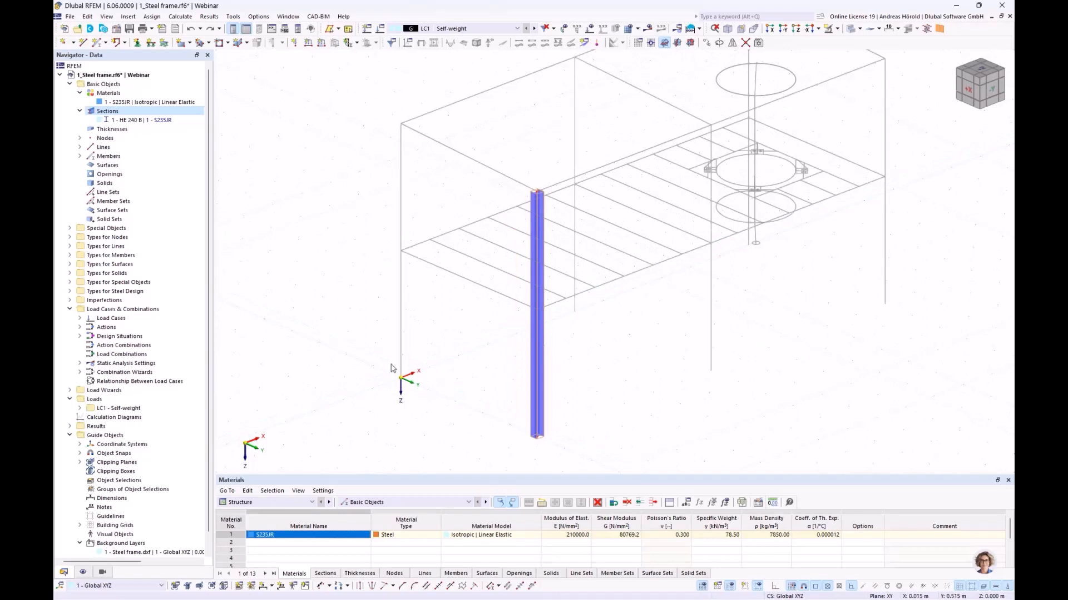
Edit the first column's section rotation angle to turn the I-section about its longitudinal axis.
double_click(537, 221)
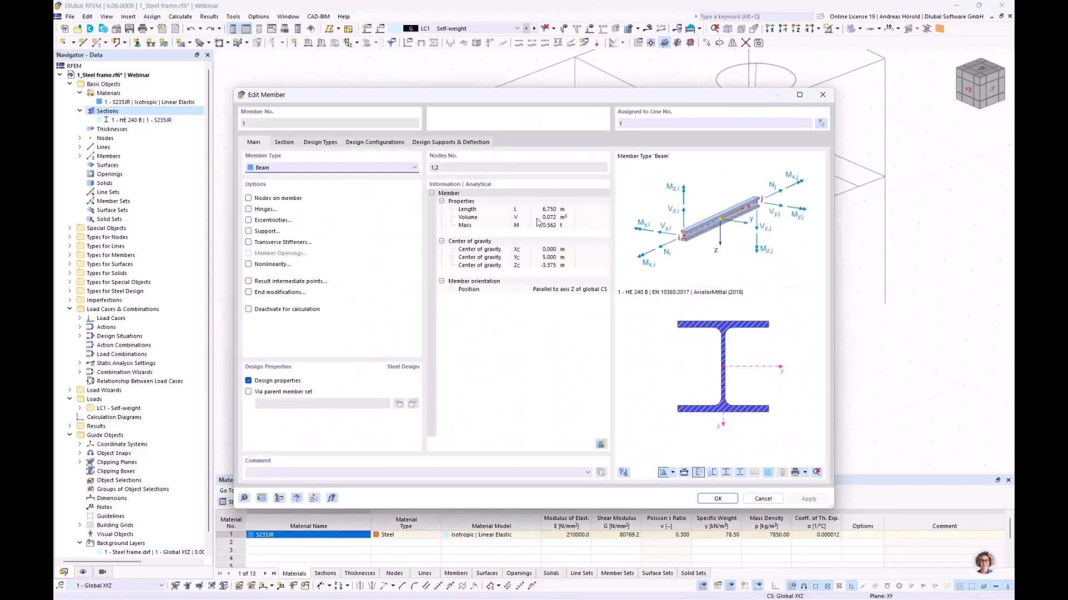
left_click(282, 141)
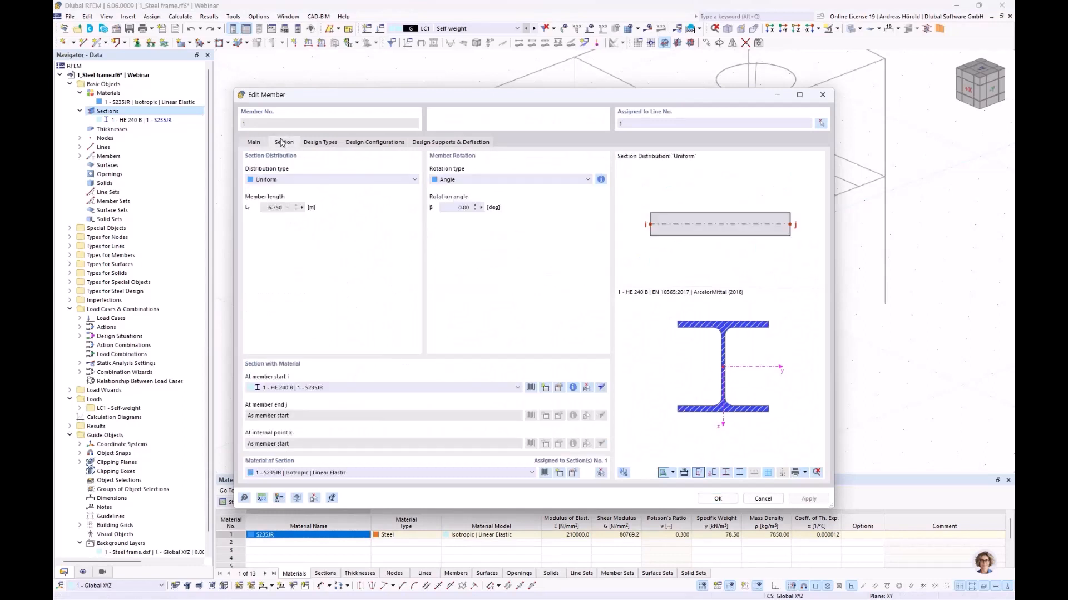
left_click(450, 206)
left_click(715, 499)
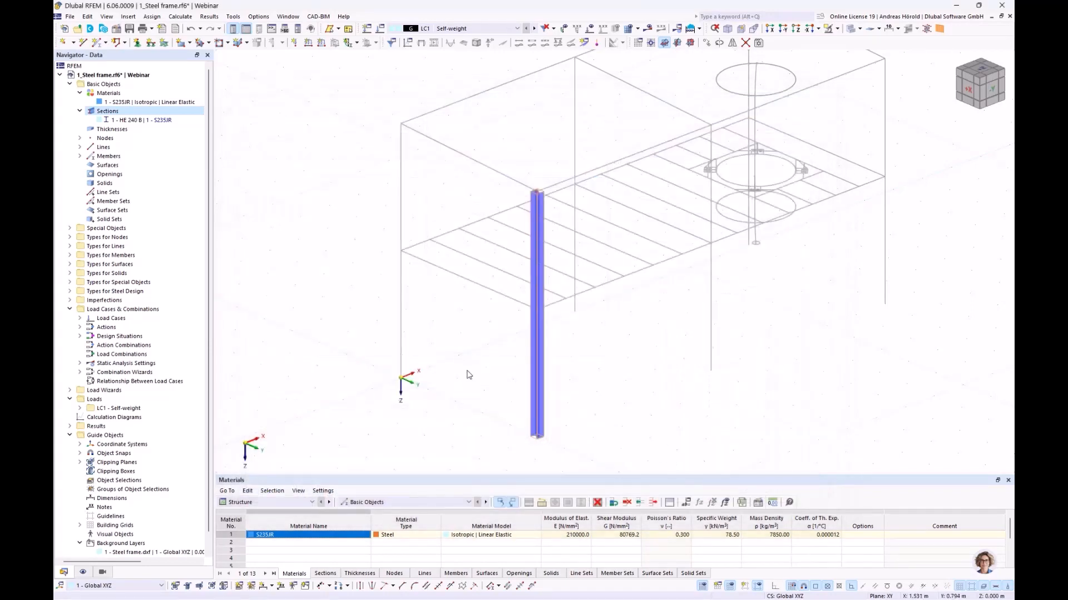
Add a second HE 240 B beam member as a 7 m column from the global origin up to Z = -7 m.
left_click(96, 43)
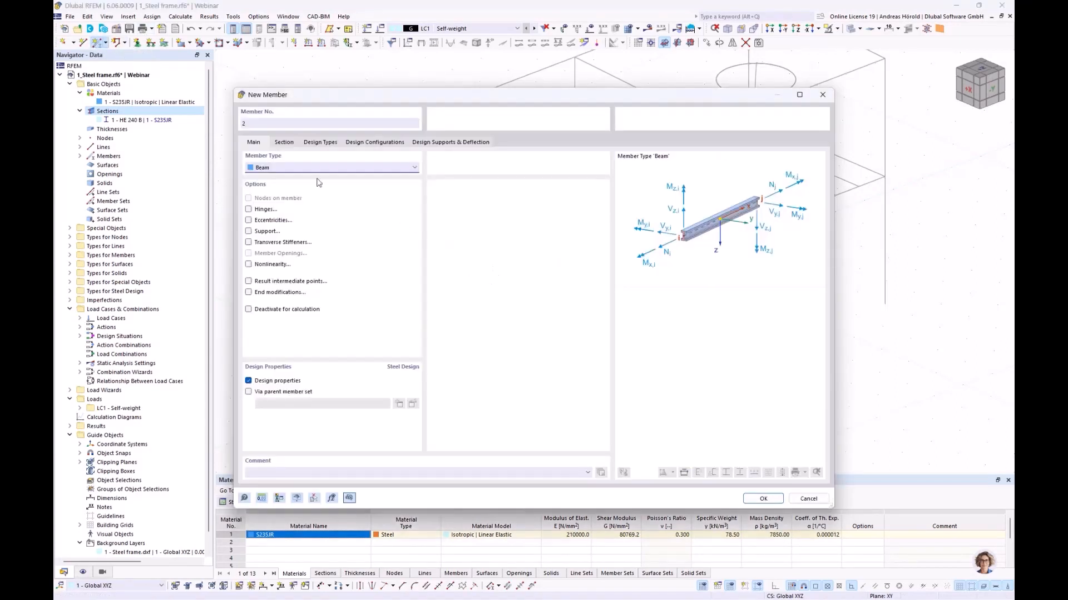
left_click(280, 143)
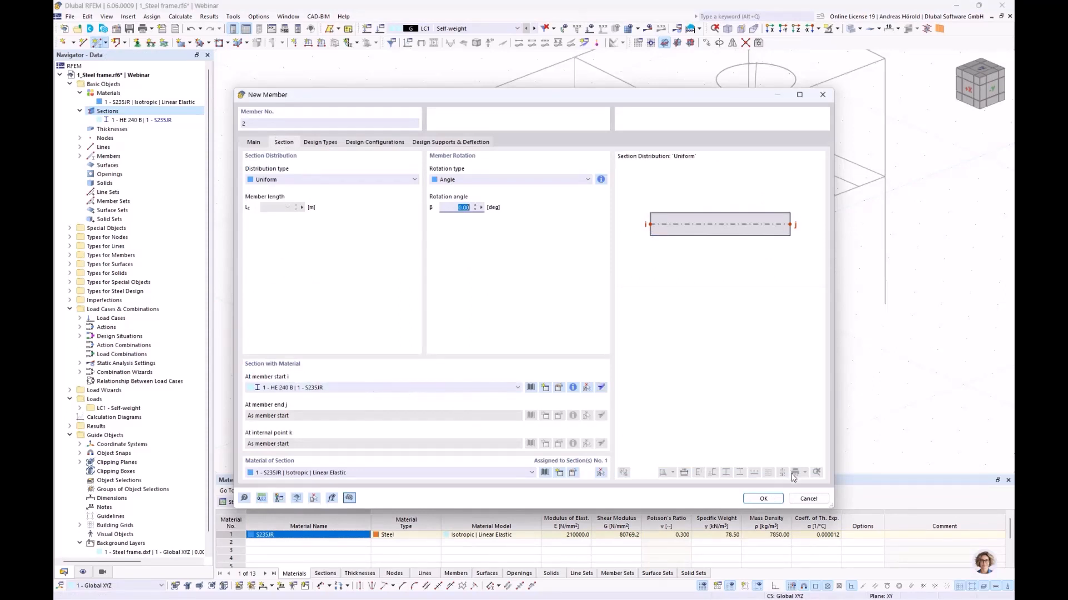
left_click(763, 498)
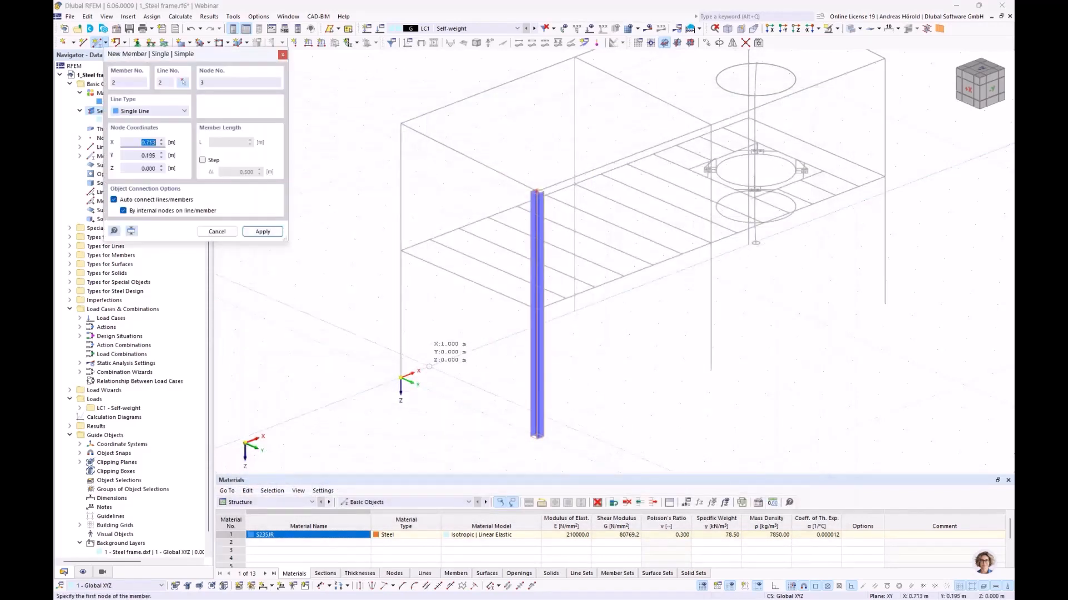
left_click(400, 378)
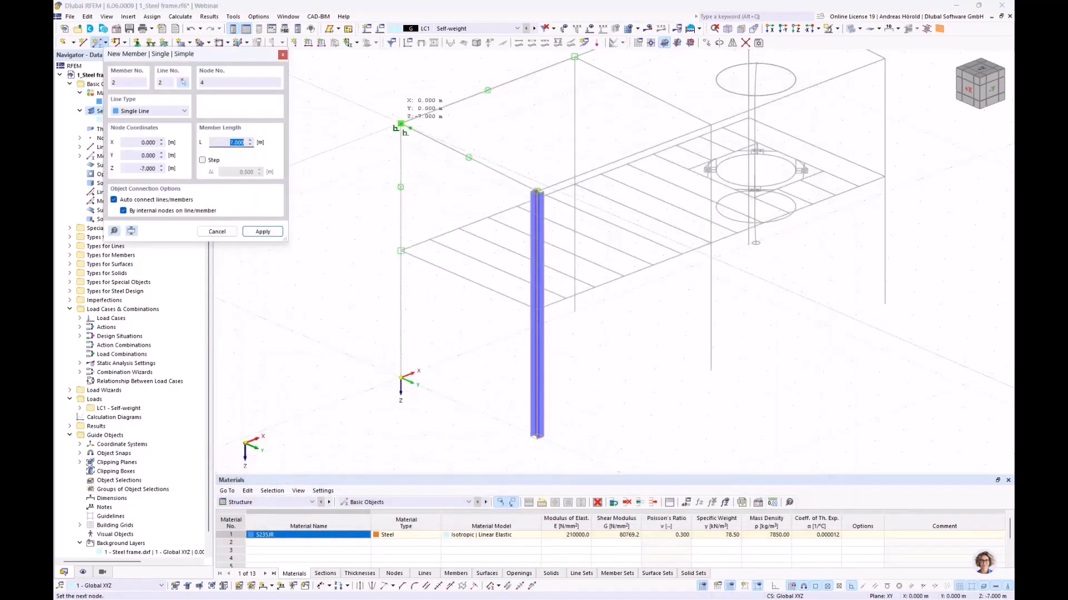
left_click(400, 123)
key("Escape")
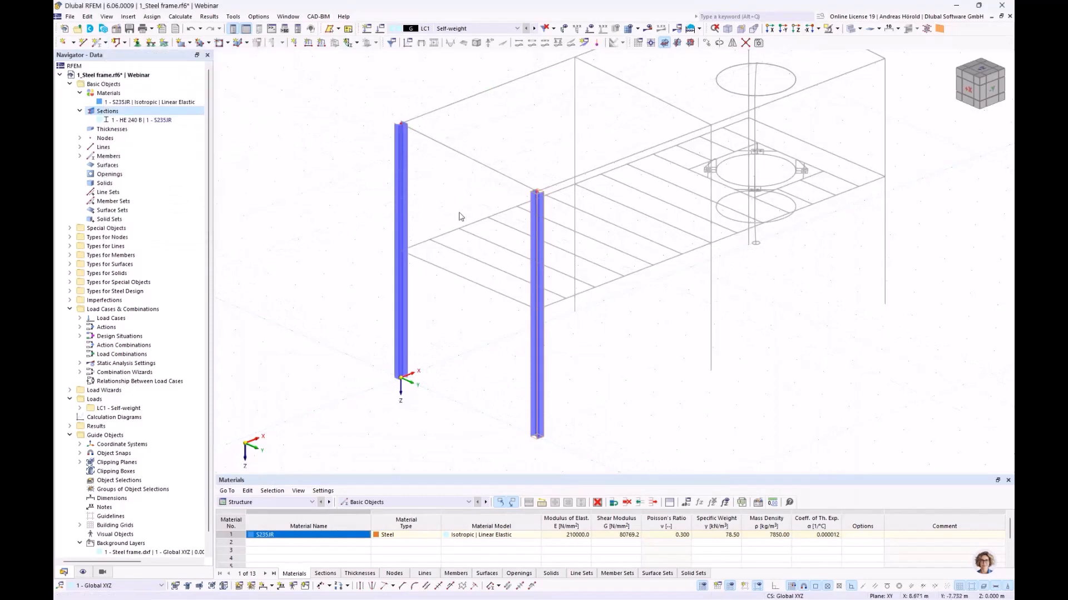
Set the section rotation angle of the column at the origin to 90°.
middle_click_drag(455, 255, 435, 273, "ctrl")
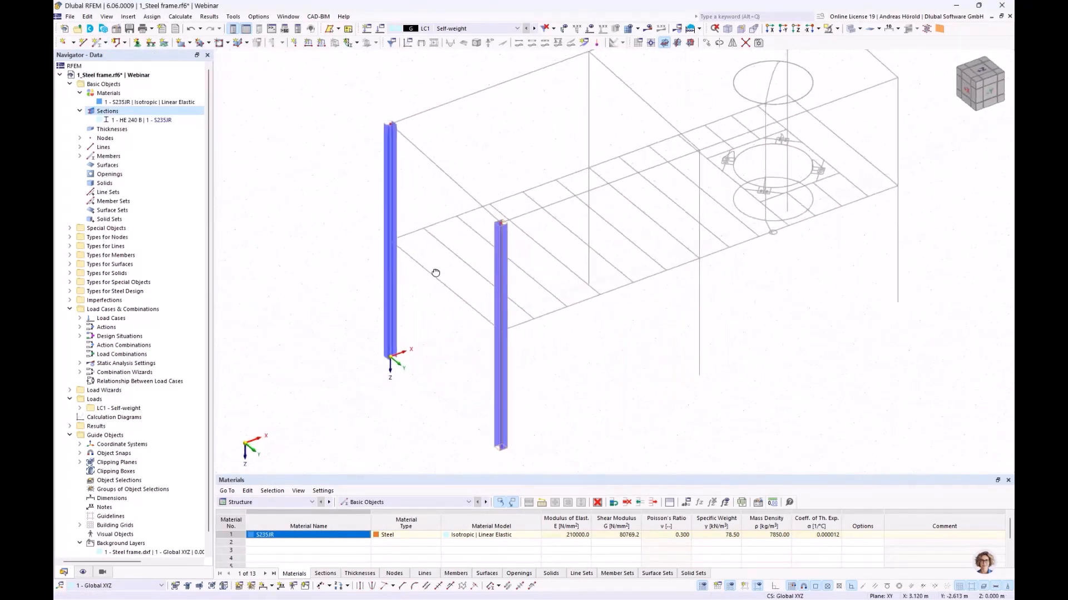
double_click(390, 165)
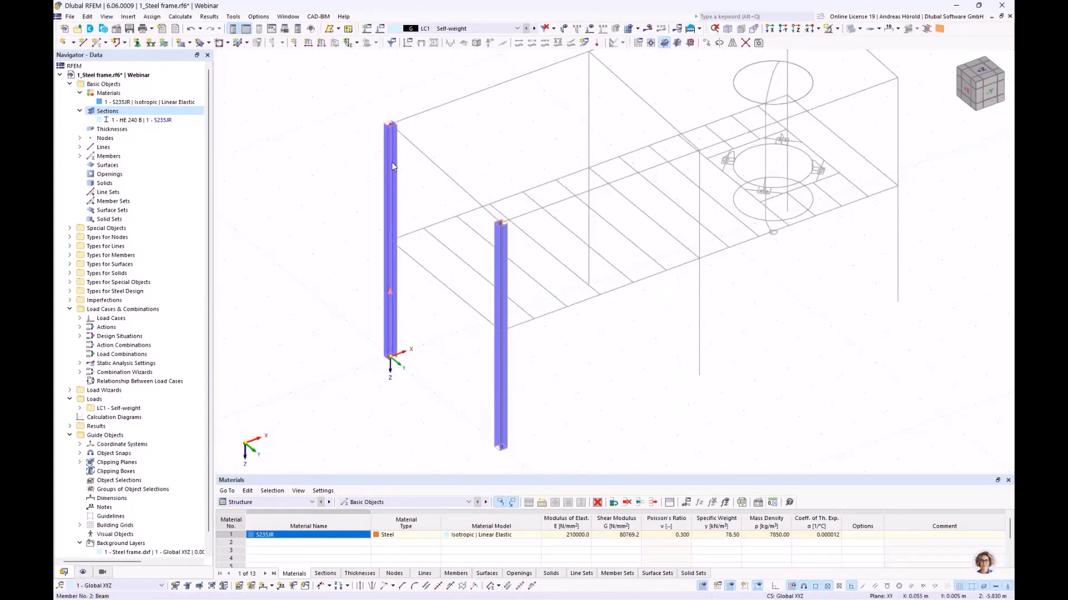
left_click(284, 143)
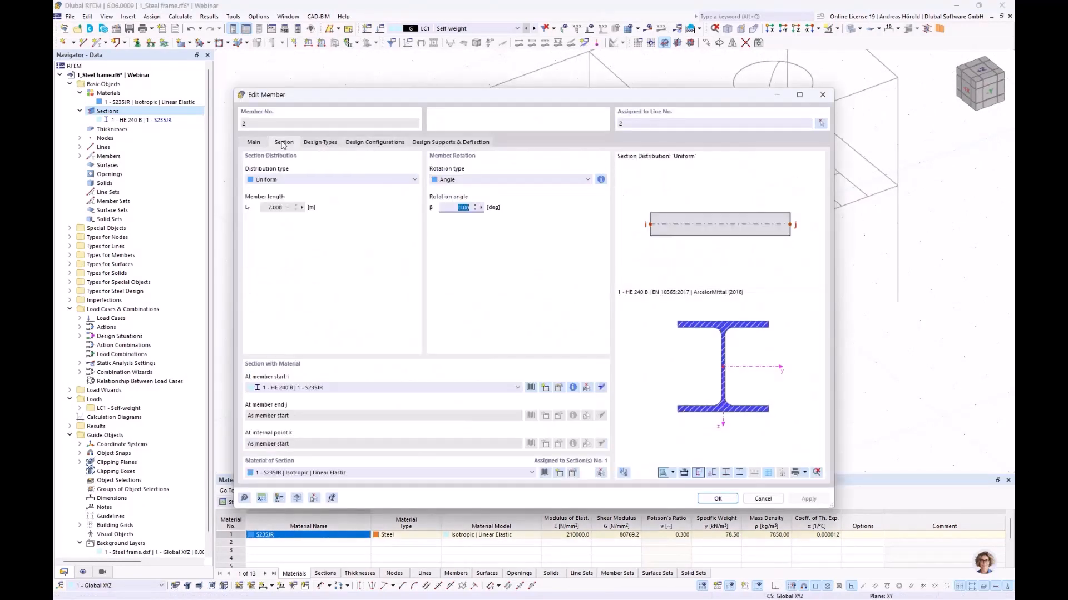
left_click(456, 208)
type("9")
left_click(719, 499)
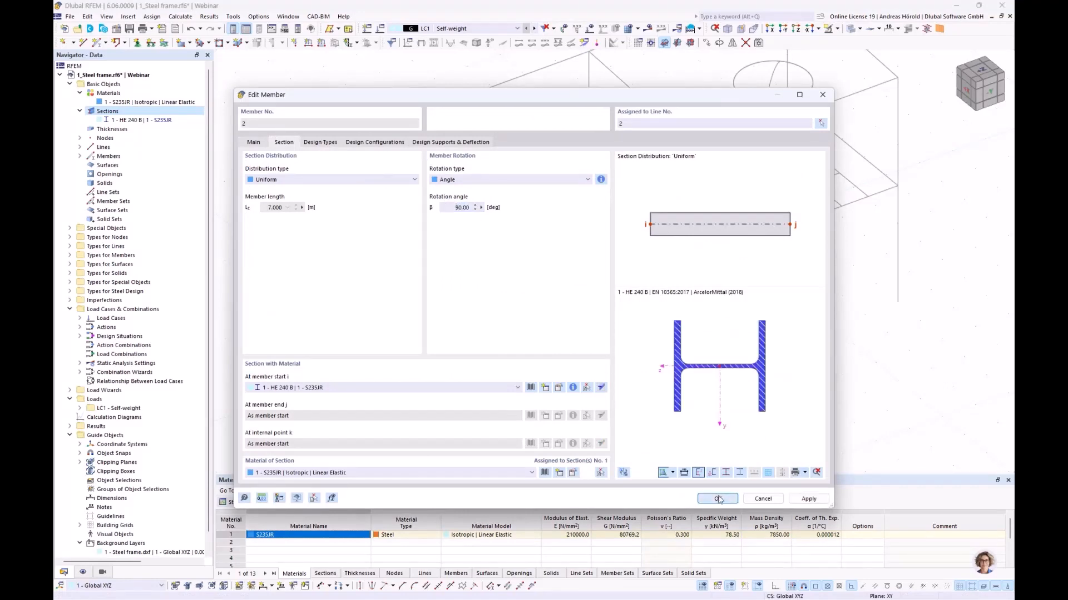
Add a 5 m HE 240 B beam member between the two columns at Z = -3.5 m, keeping a 0° section rotation.
scroll(405, 142, "up", 6)
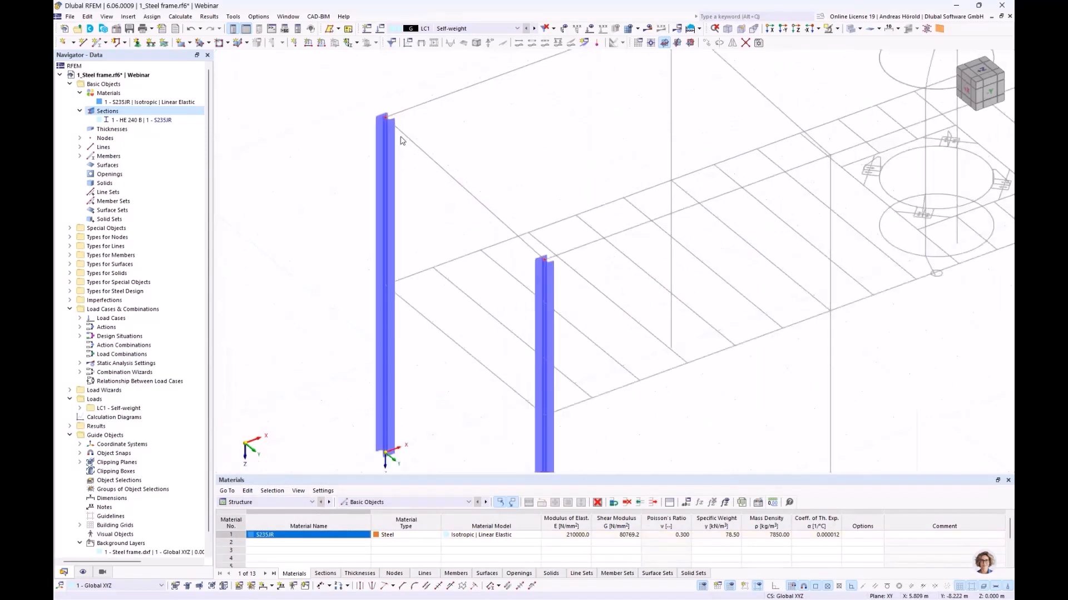
scroll(402, 138, "down", 5)
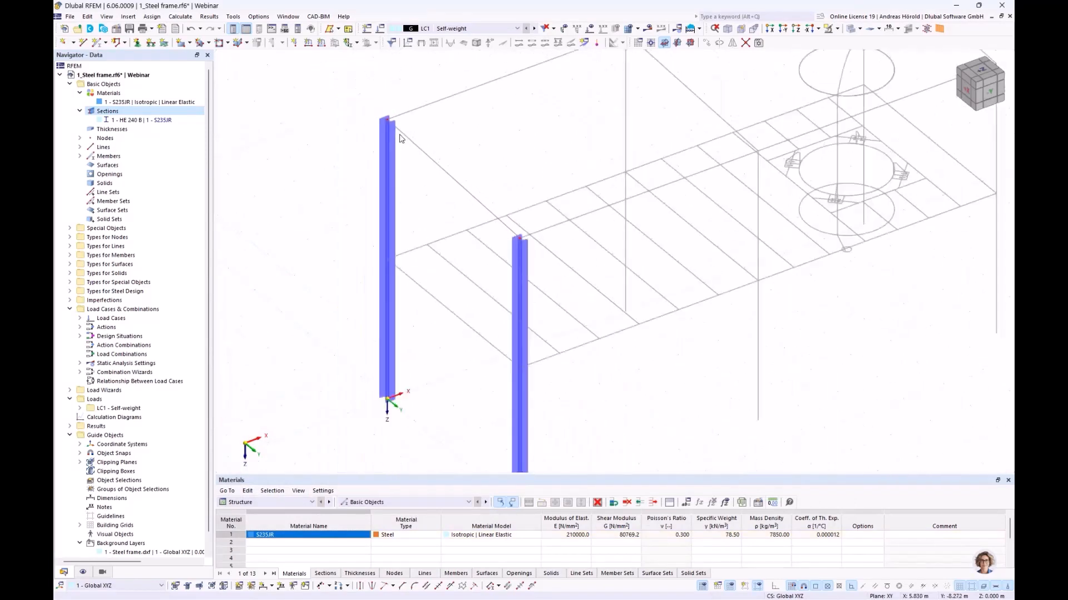
scroll(415, 191, "up", 4)
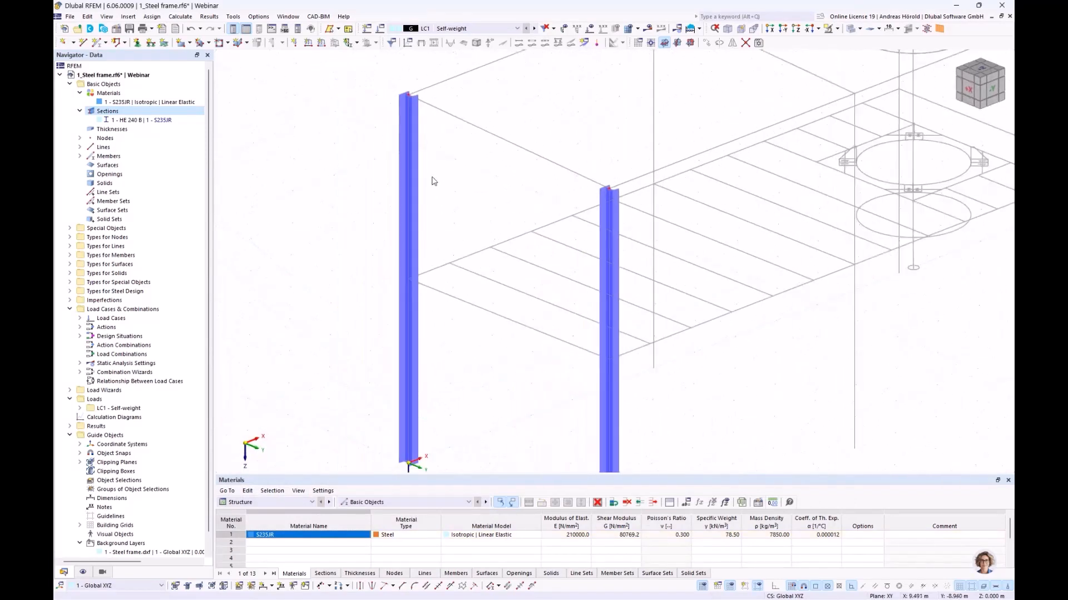
scroll(436, 207, "down", 1)
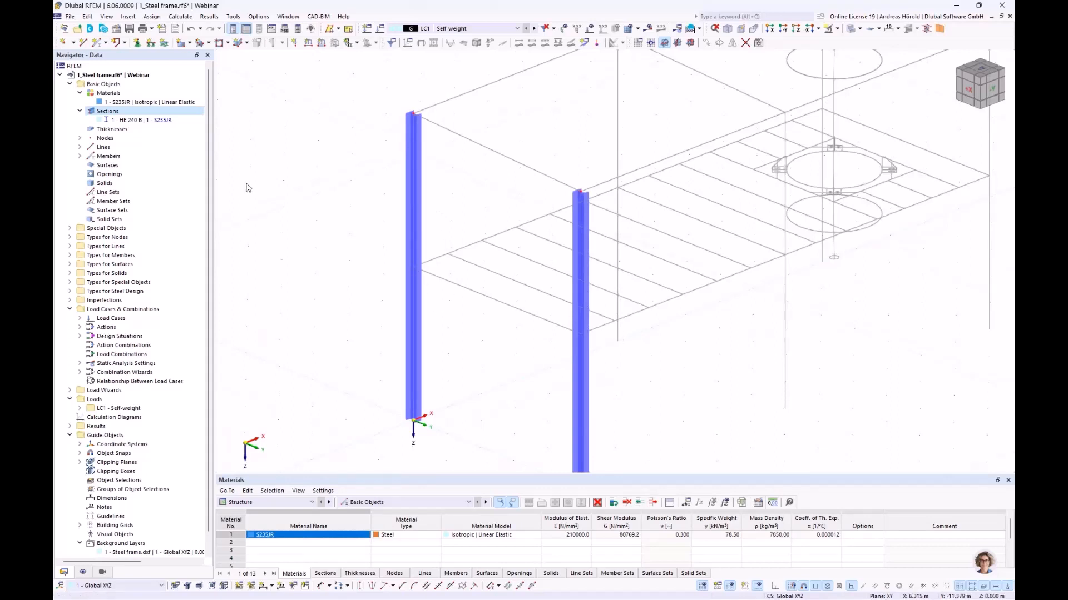
left_click(96, 42)
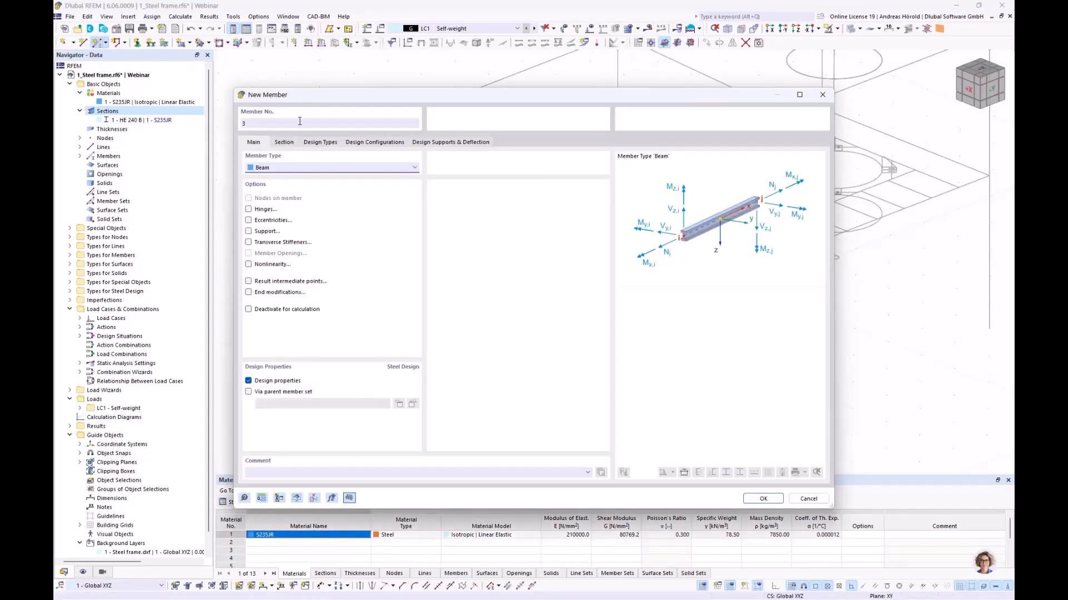
left_click(284, 143)
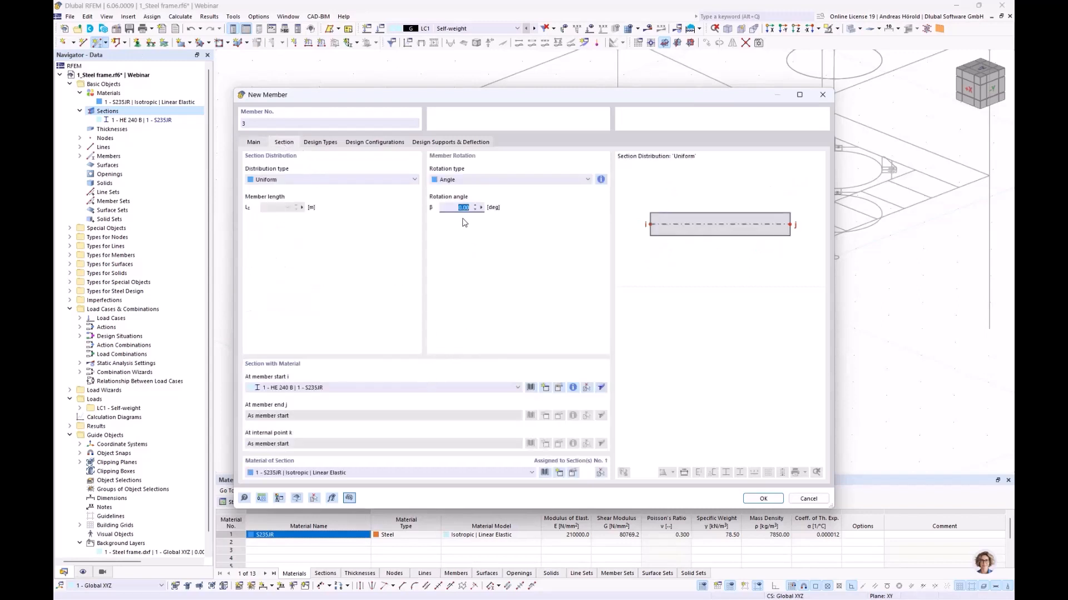
left_click(763, 499)
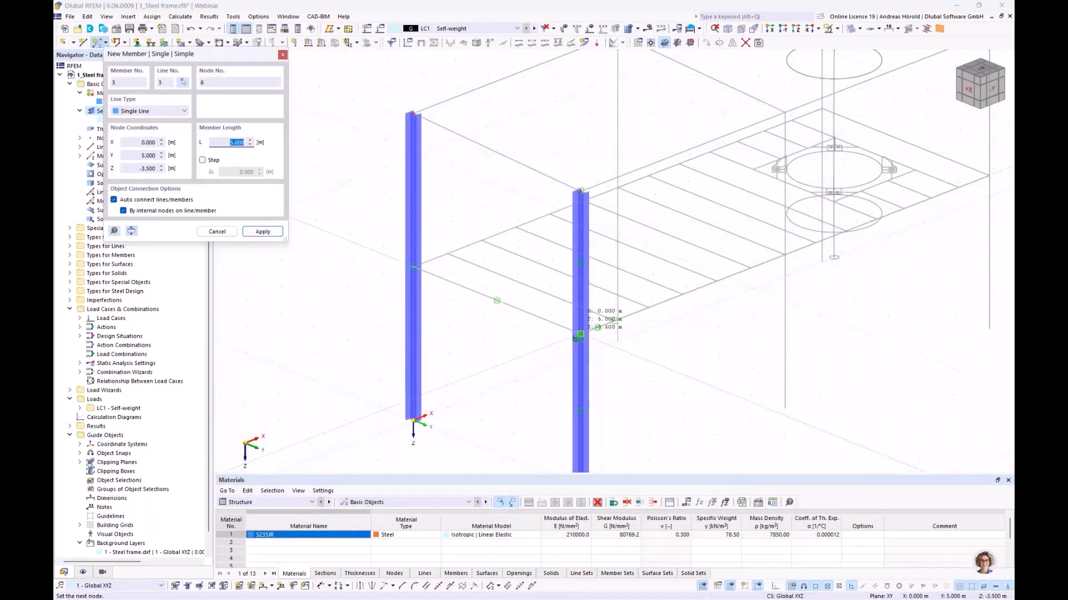
left_click(579, 333)
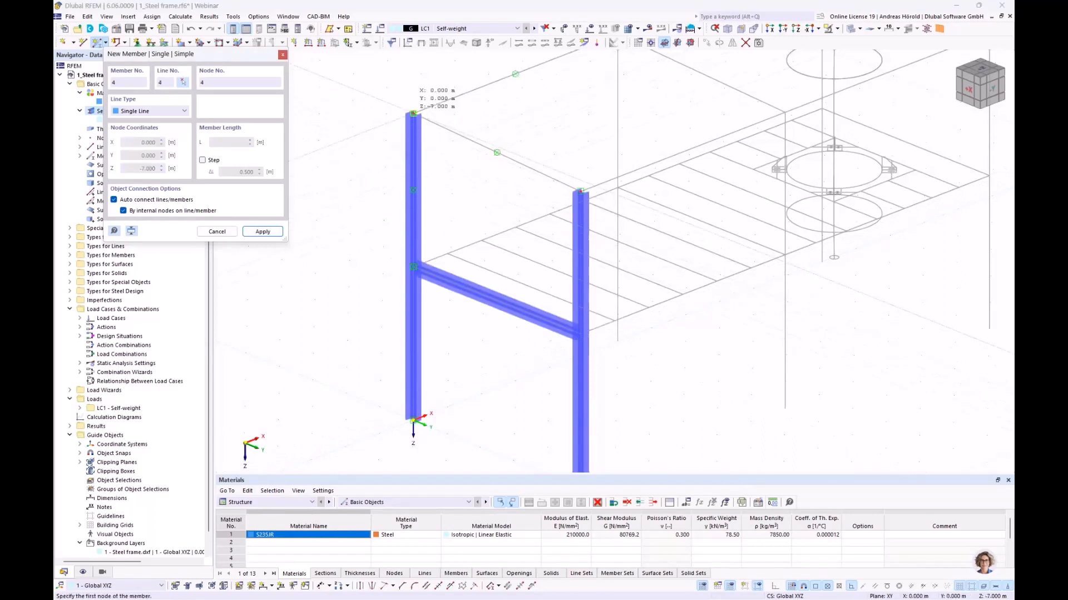
Add the upper HE 240 B beam from the origin column's head at Z = -7 m to the other column's head at Z = -6.75 m.
left_click(413, 114)
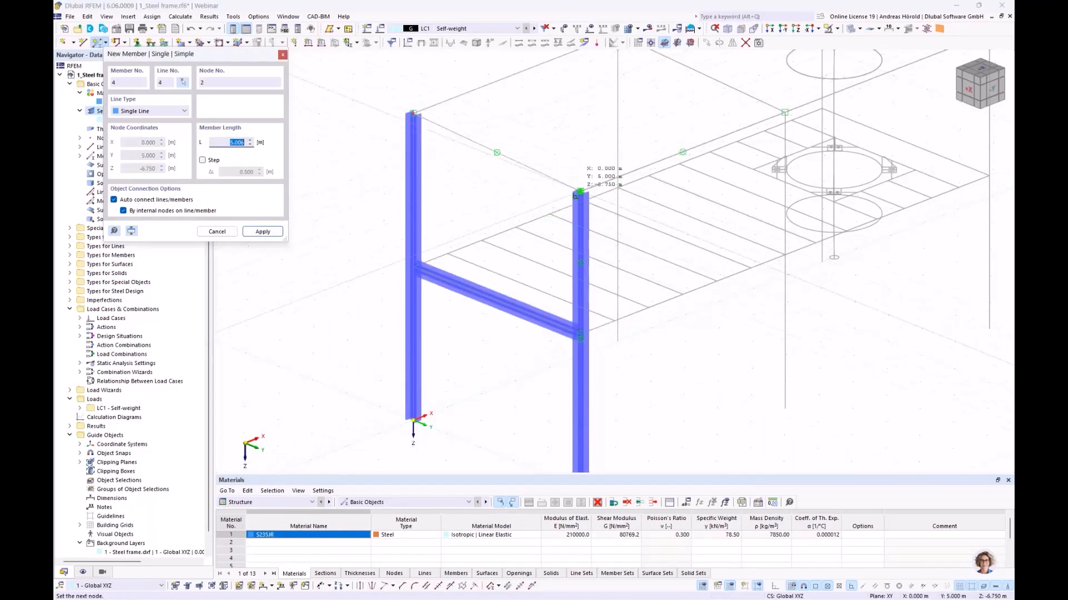
left_click(580, 193)
key("Escape")
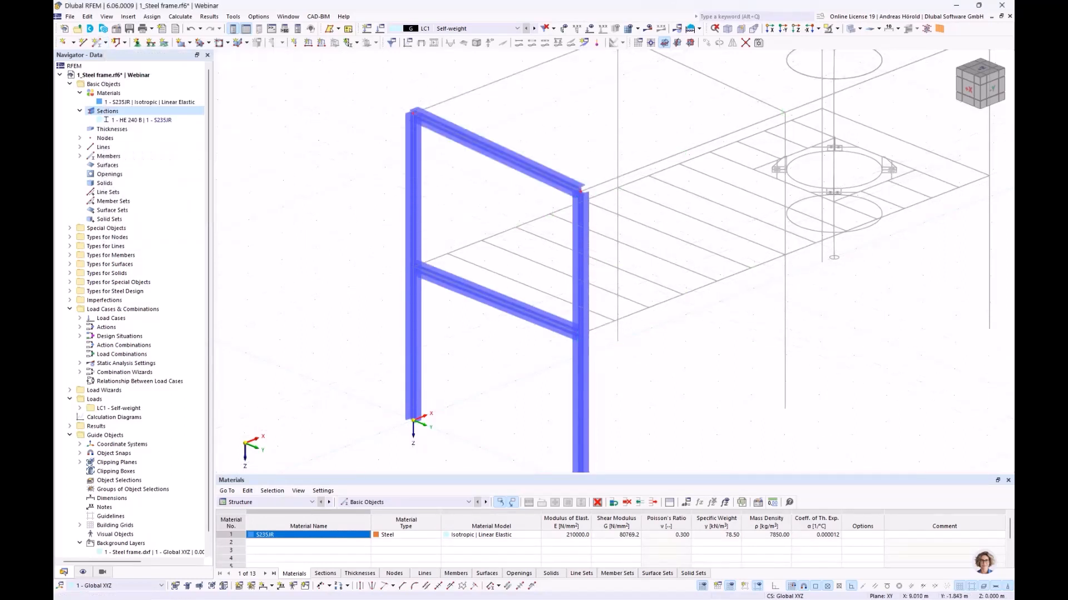
Review the predefined Hinged nodal support's conditions and assign it to the base nodes of both columns.
scroll(658, 278, "down", 2)
middle_click_drag(660, 304, 621, 281)
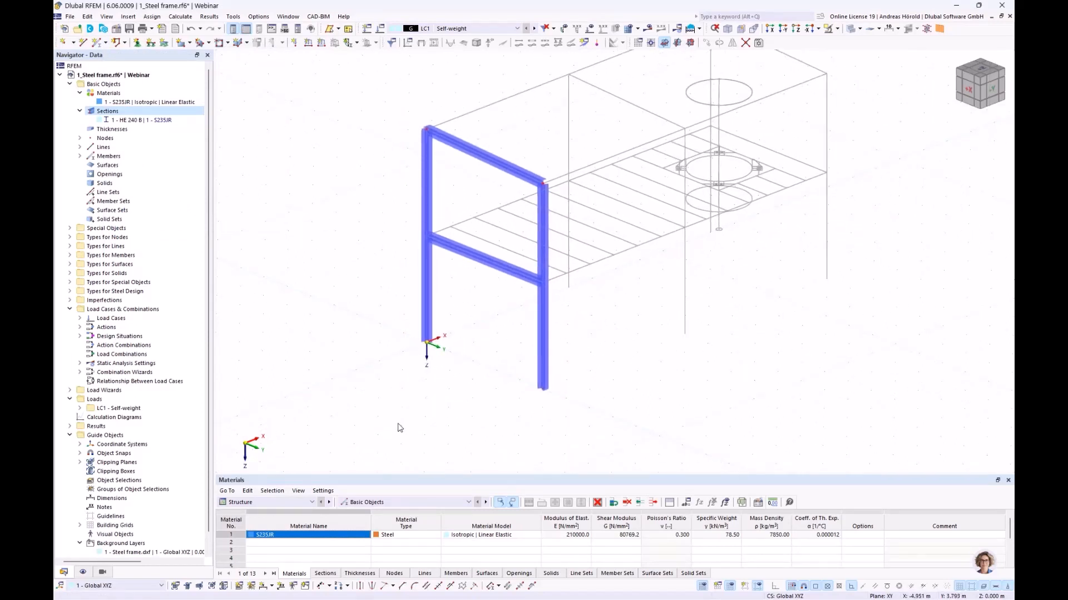
left_click(137, 44)
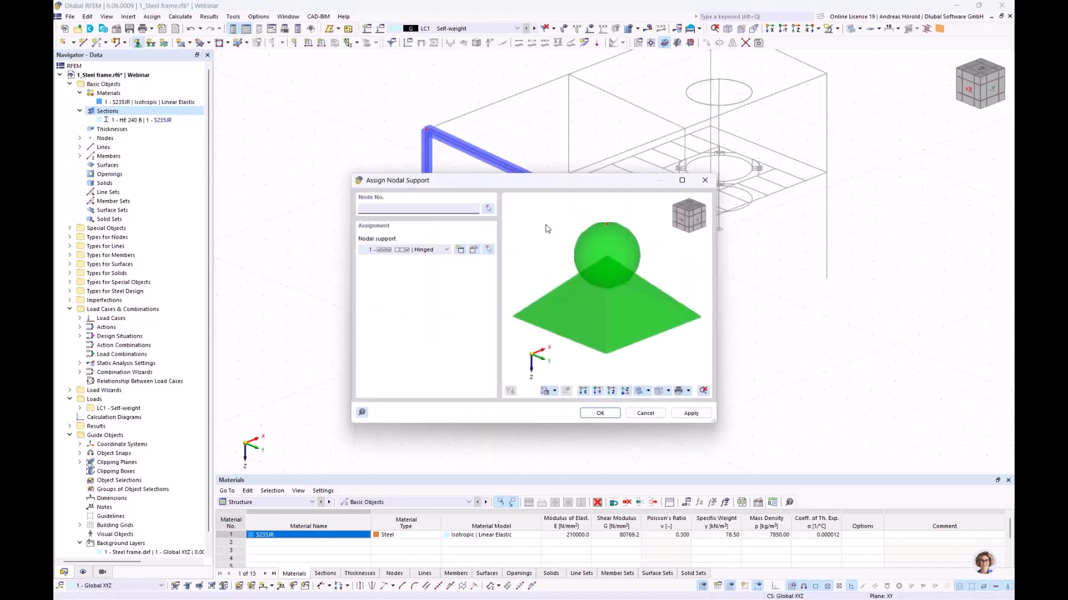
left_click(474, 250)
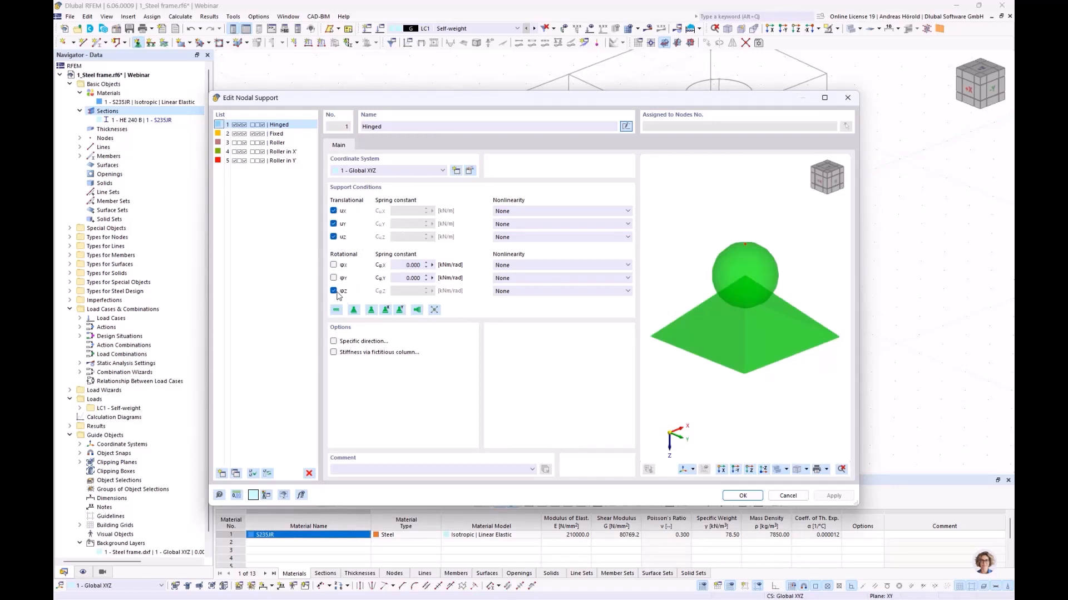
left_click_drag(315, 101, 593, 95)
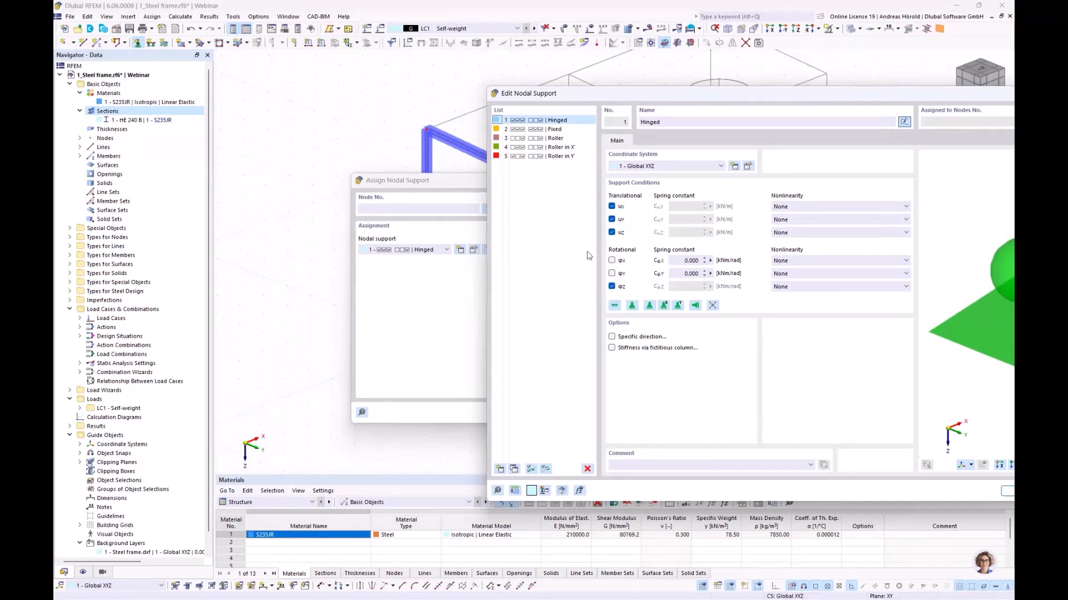
left_click_drag(709, 98, 477, 80)
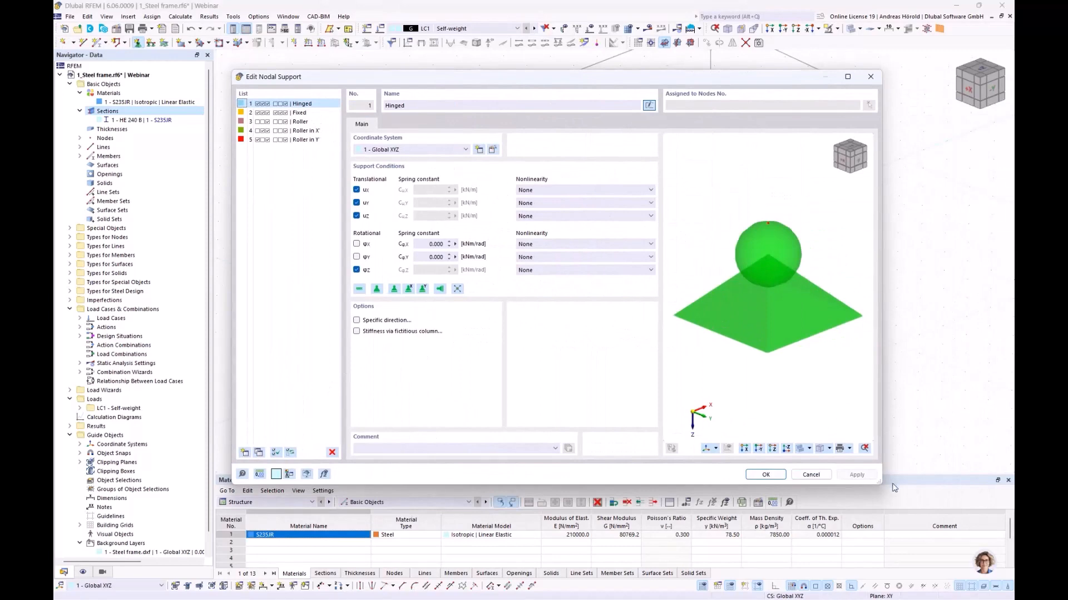
left_click(760, 475)
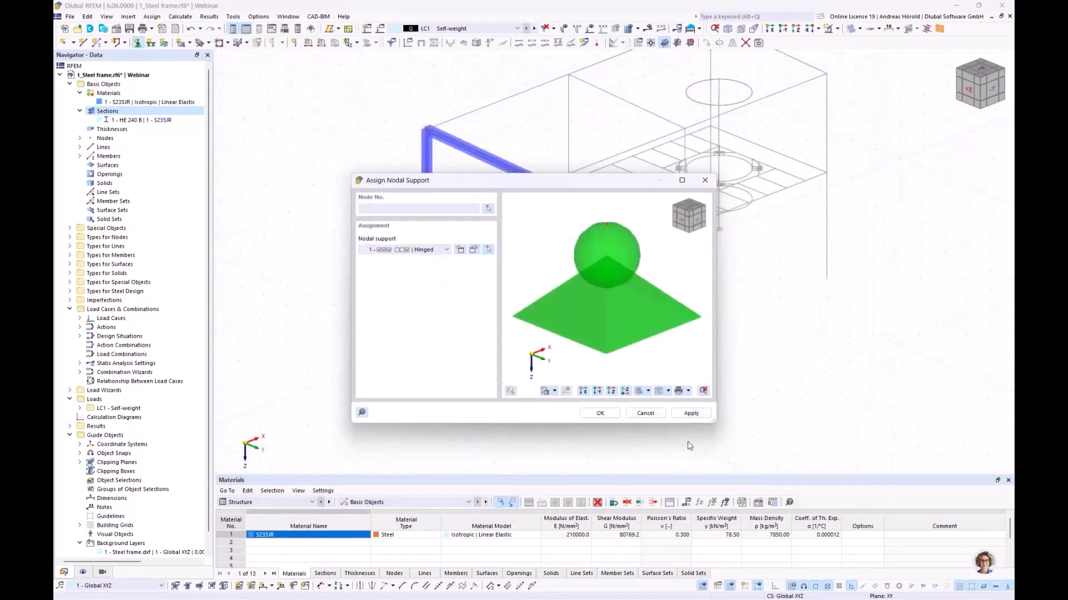
left_click(598, 413)
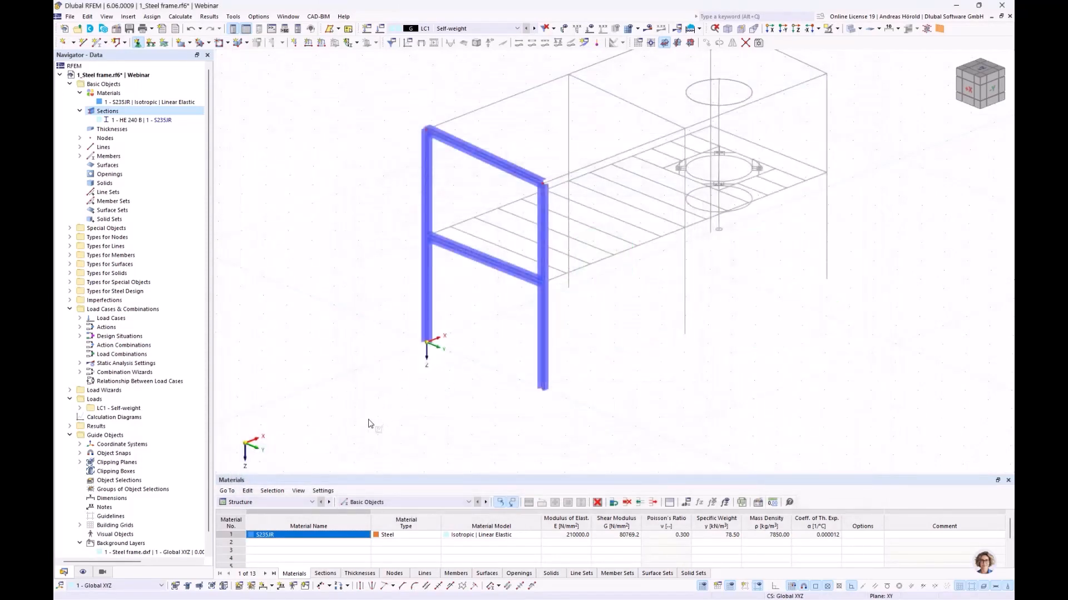
left_click_drag(367, 420, 632, 320)
scroll(511, 374, "up", 1)
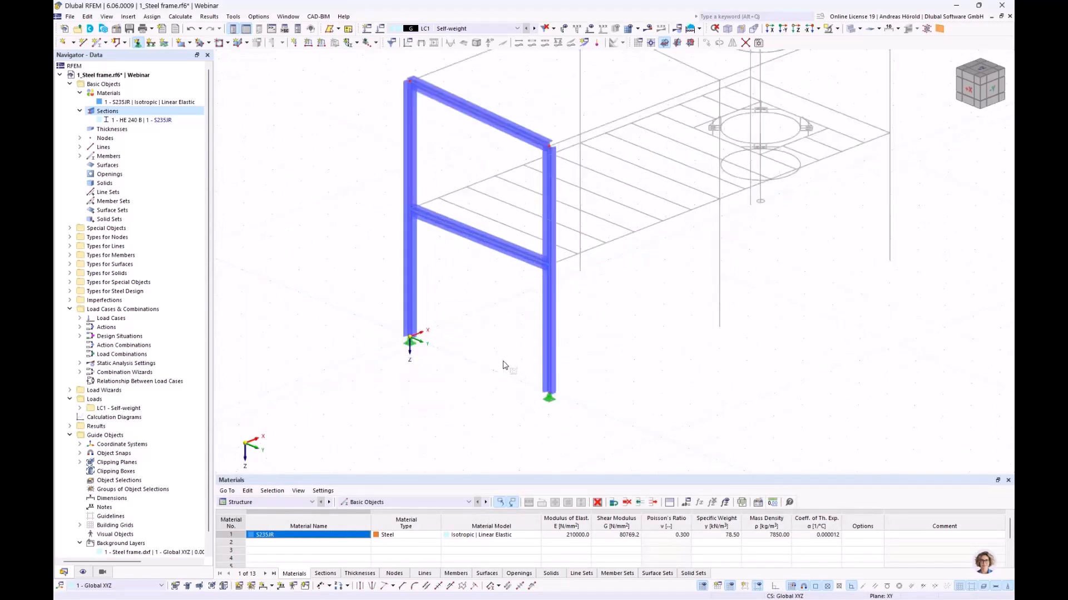
Copy the complete frame with its supports to the middle and far-end frame positions of the DXF background layer.
scroll(509, 364, "down", 2)
middle_click_drag(600, 359, 556, 431, "ctrl")
scroll(477, 377, "up", 2)
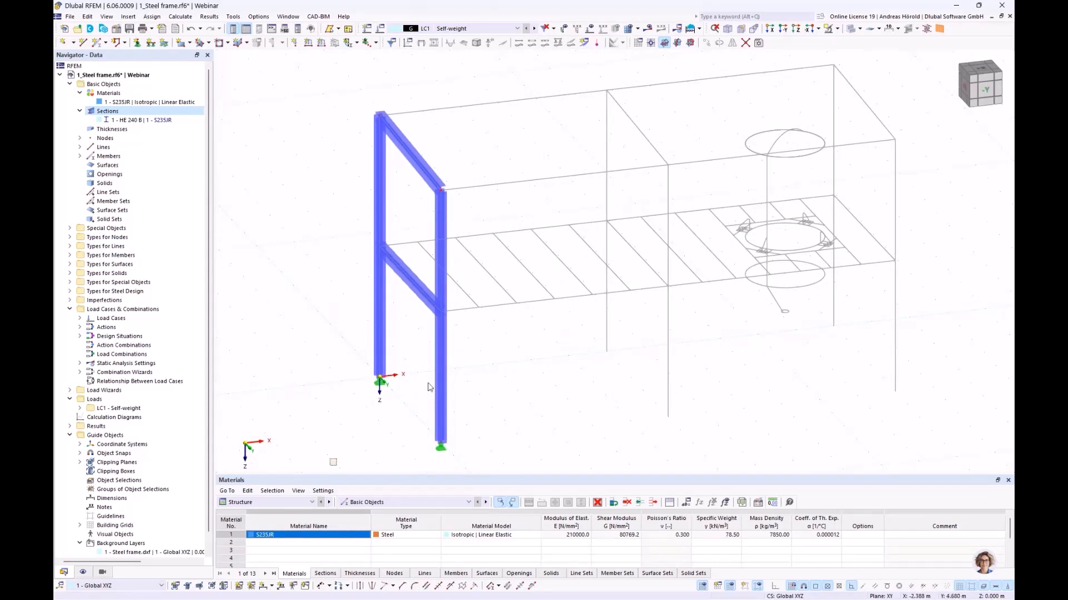
left_click_drag(332, 470, 485, 93)
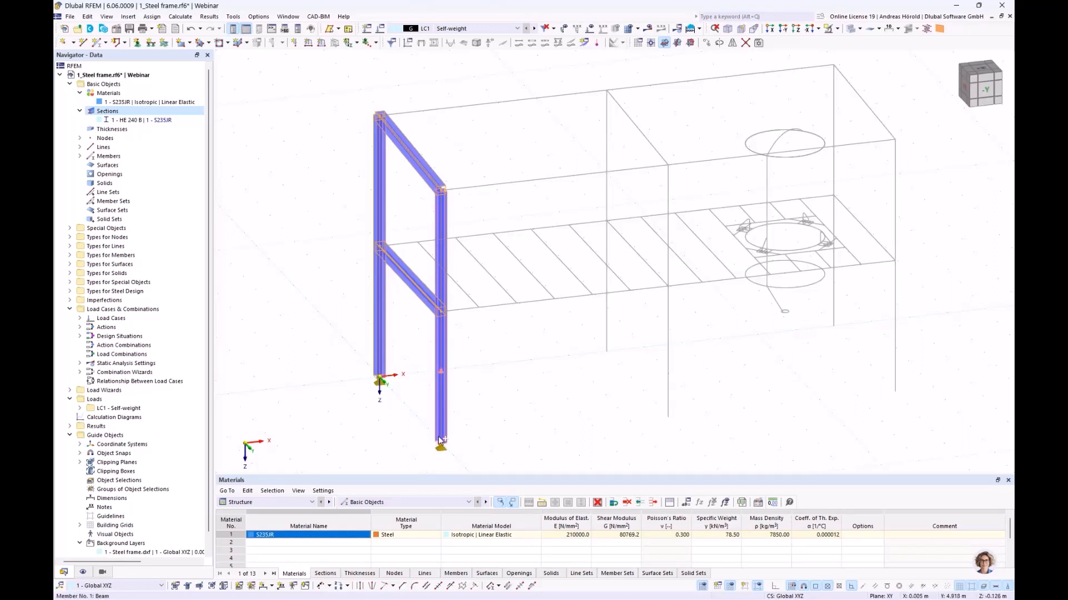
mouse_move(442, 444)
left_click_drag(440, 442, 895, 396, "ctrl")
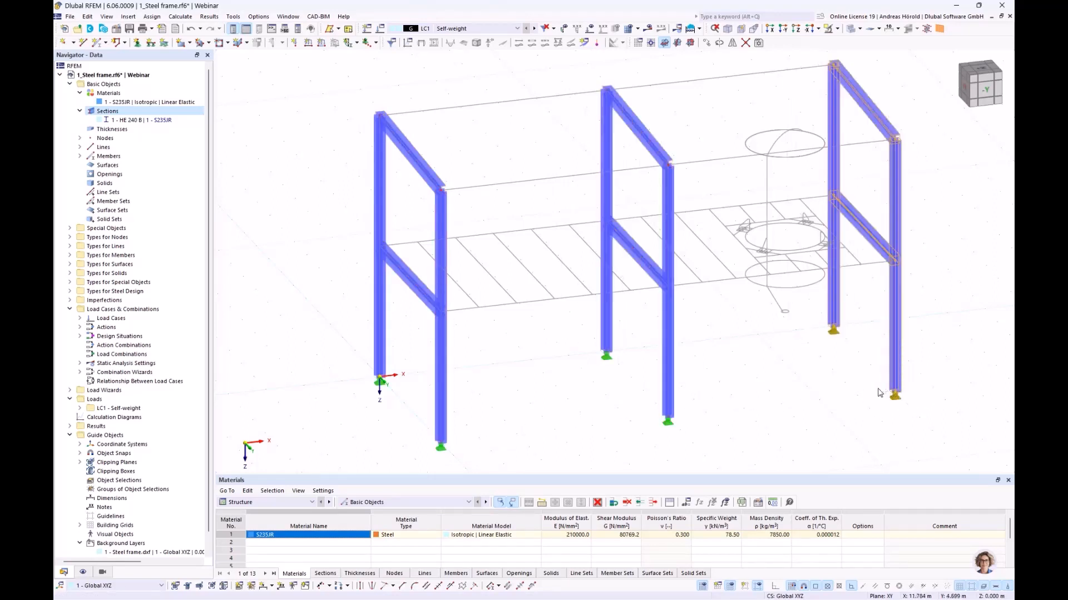
left_click(549, 402)
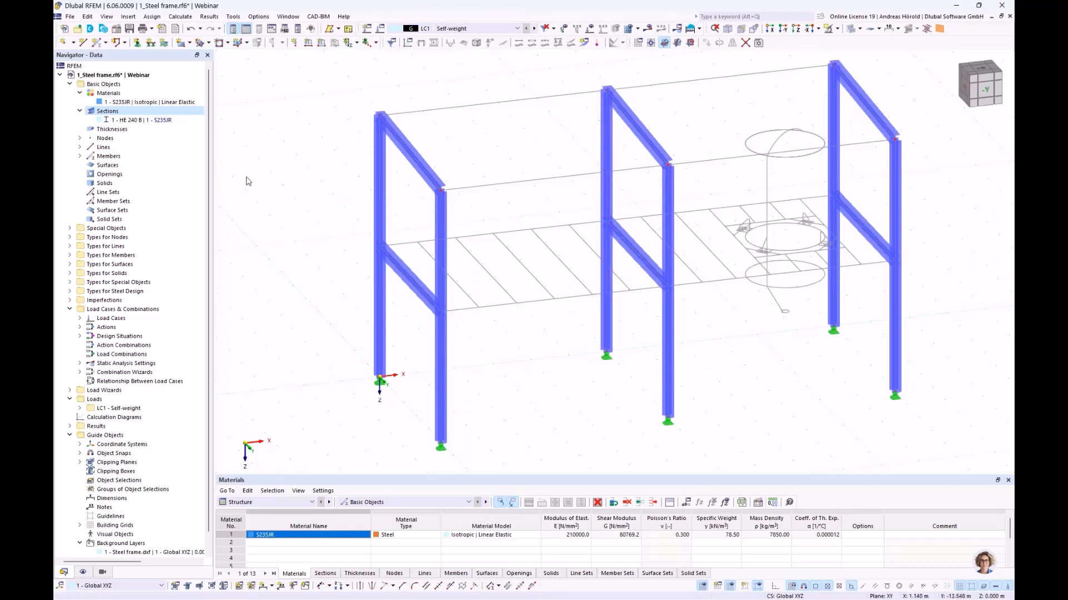
Start a new beam member and assign it the standardized HE 220 A section in S235JR from the section library.
left_click(97, 43)
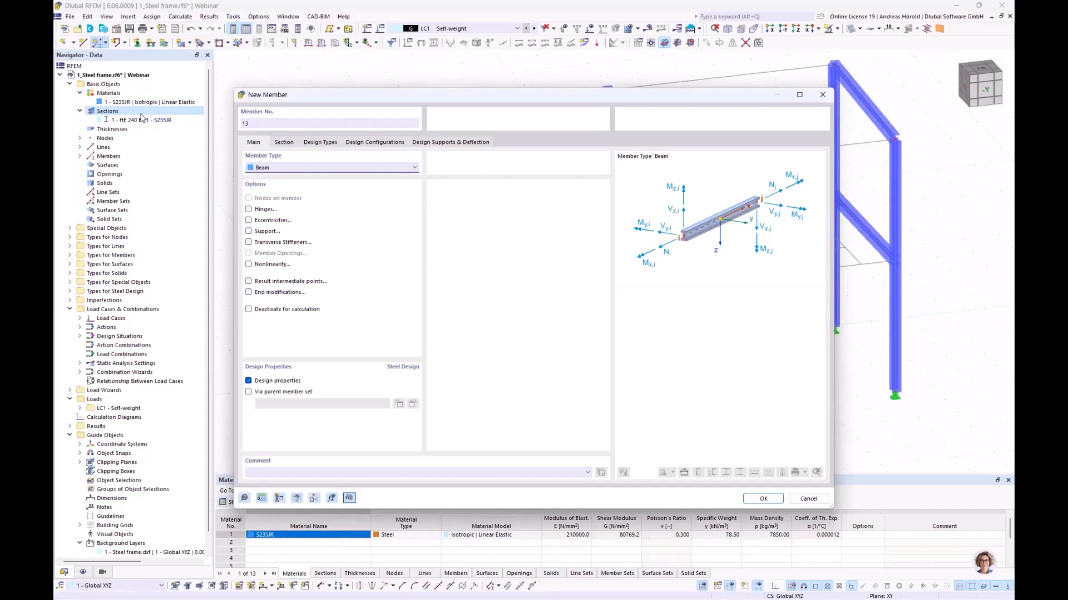
left_click(283, 143)
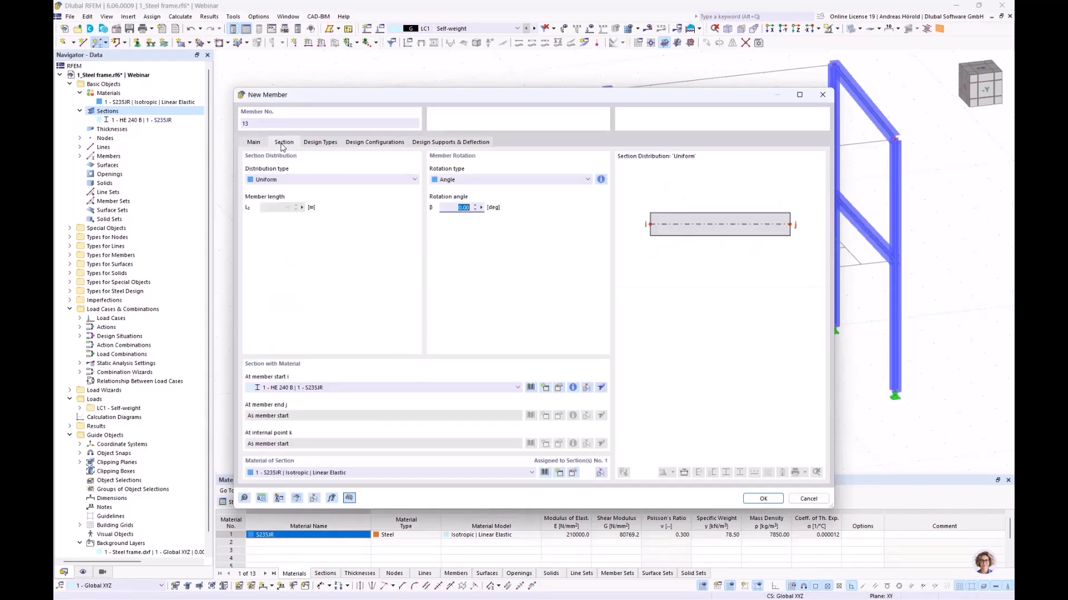
left_click(531, 388)
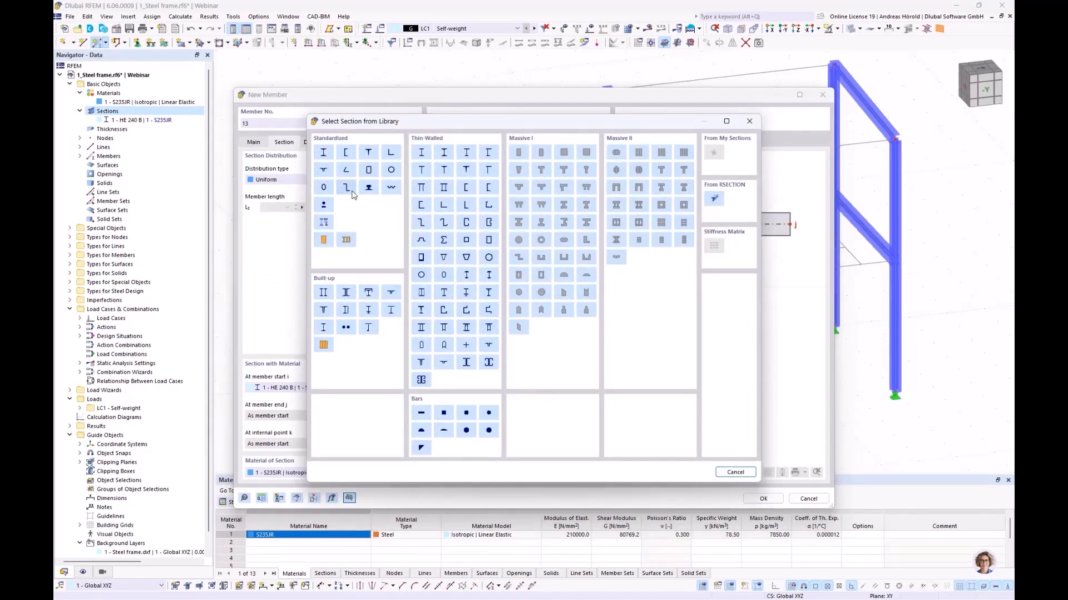
left_click(325, 154)
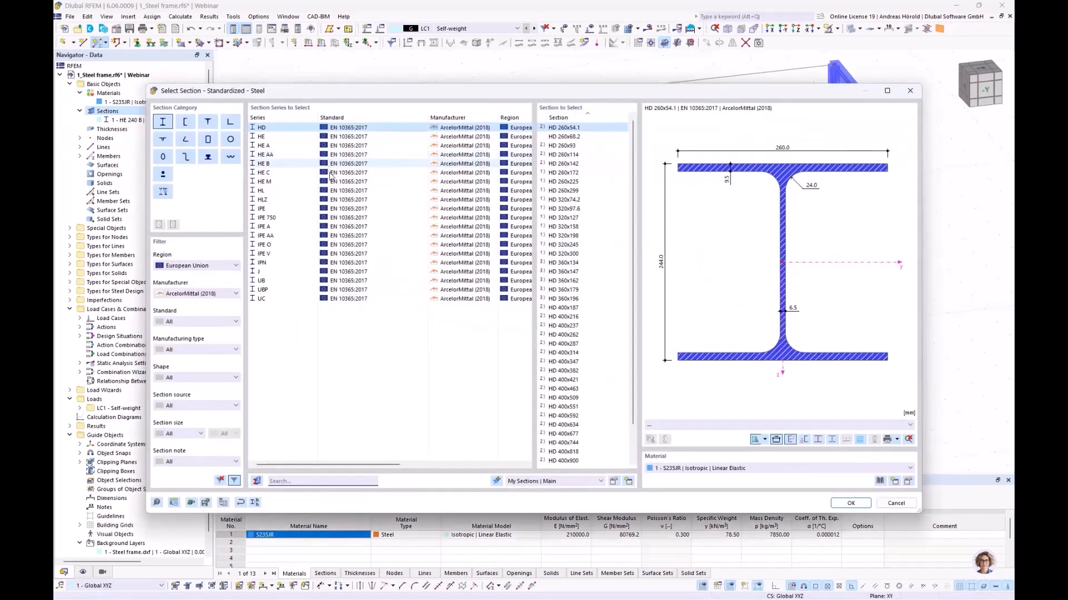
left_click(272, 146)
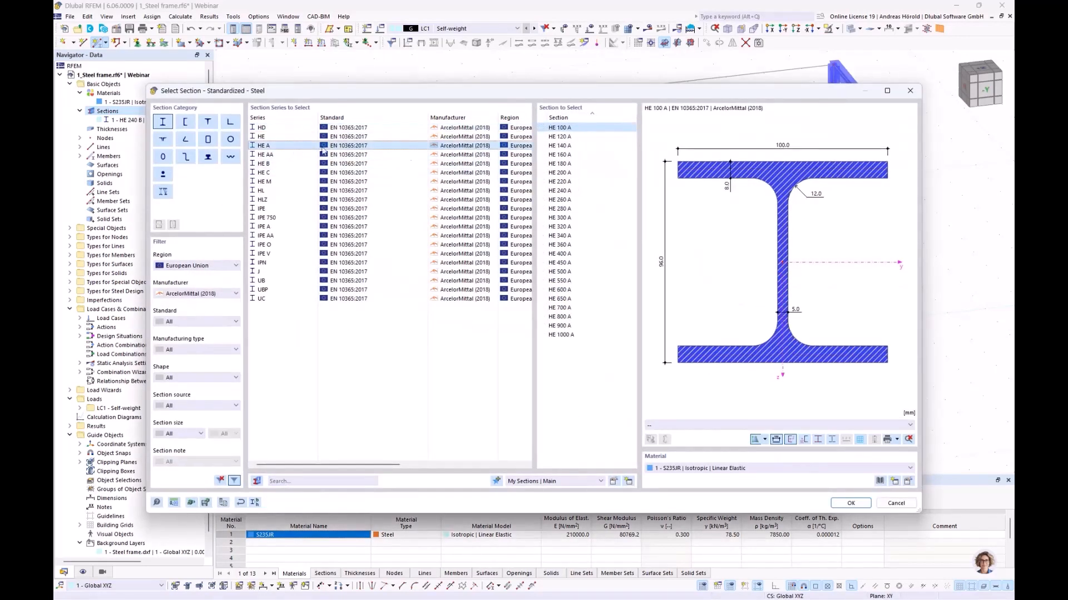
left_click(561, 181)
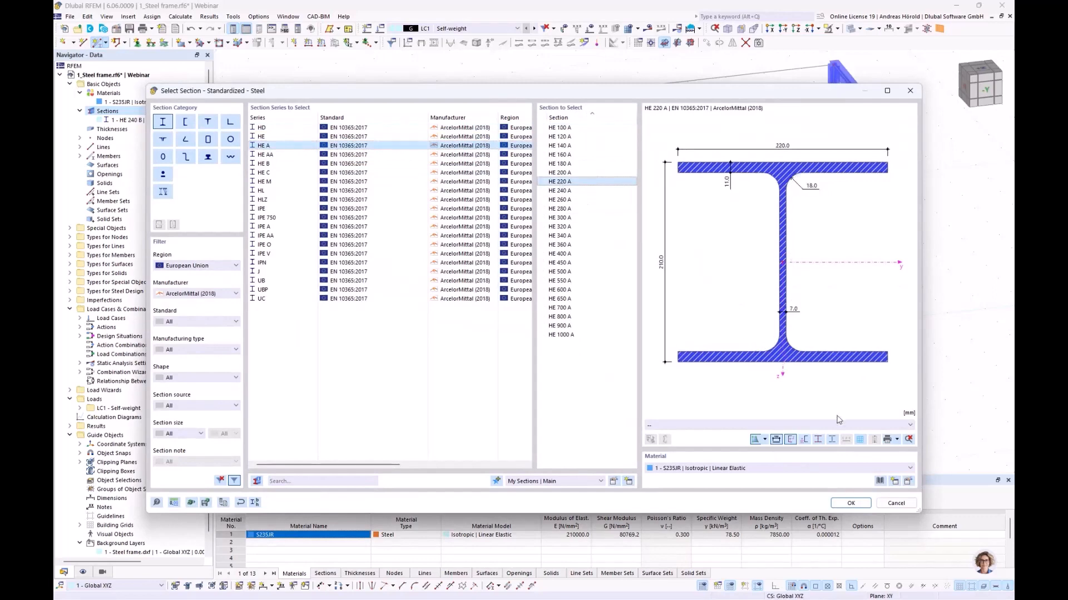
left_click(848, 503)
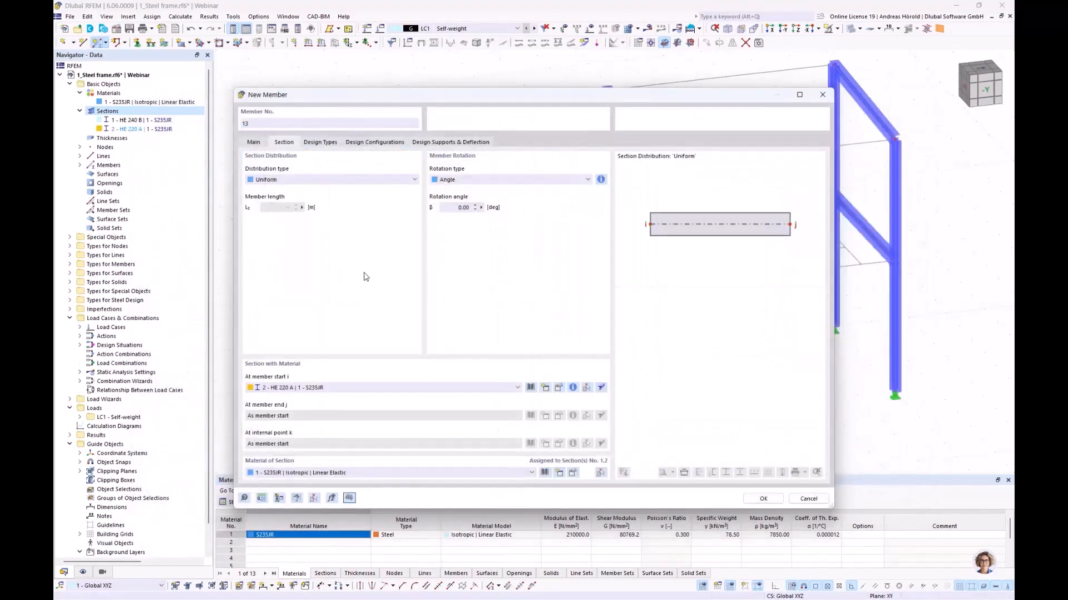
Enable hinges for the HE 220 A member and assign a new Local xyz hinge releasing φy and φz at both ends.
left_click(253, 143)
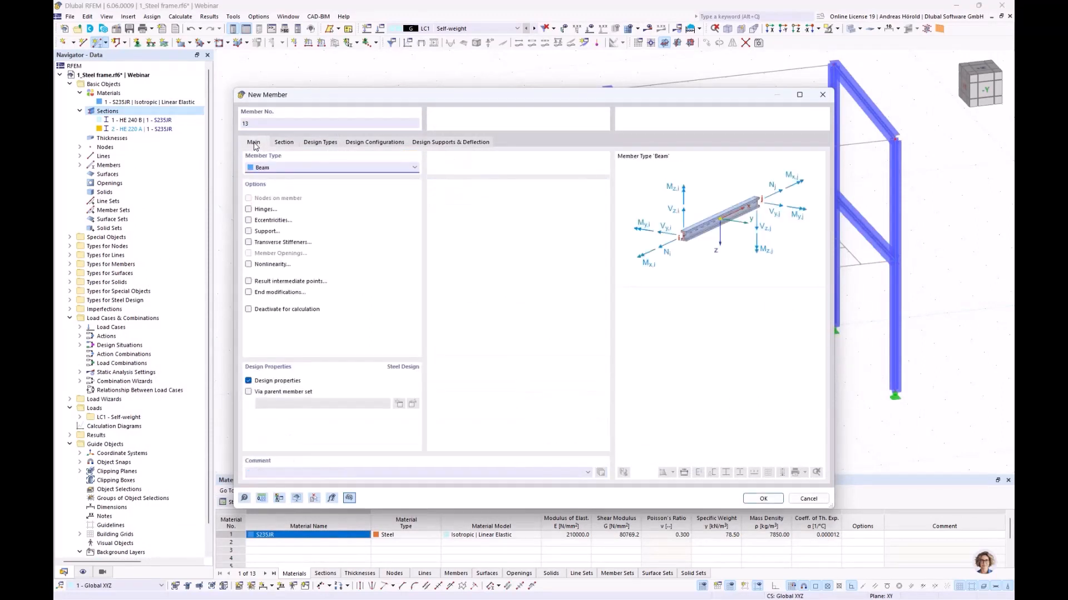
left_click(249, 209)
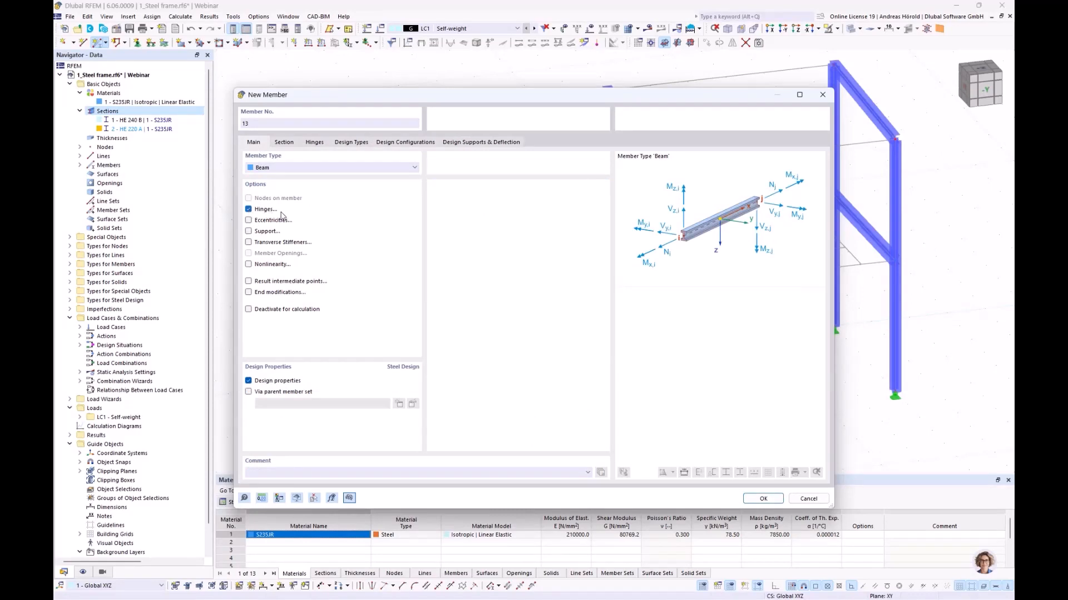
left_click(314, 143)
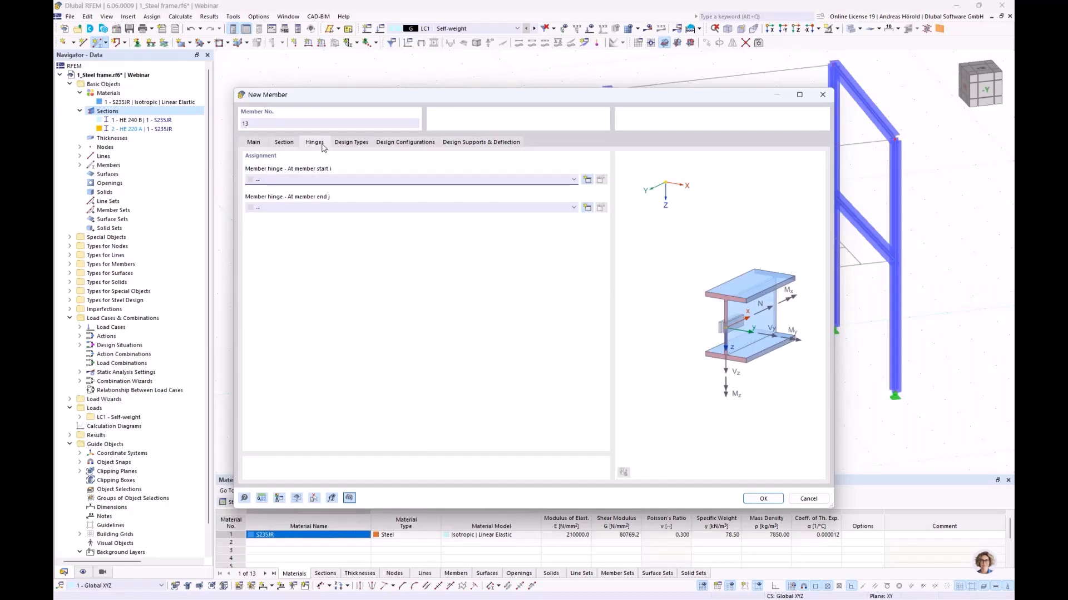
left_click(587, 180)
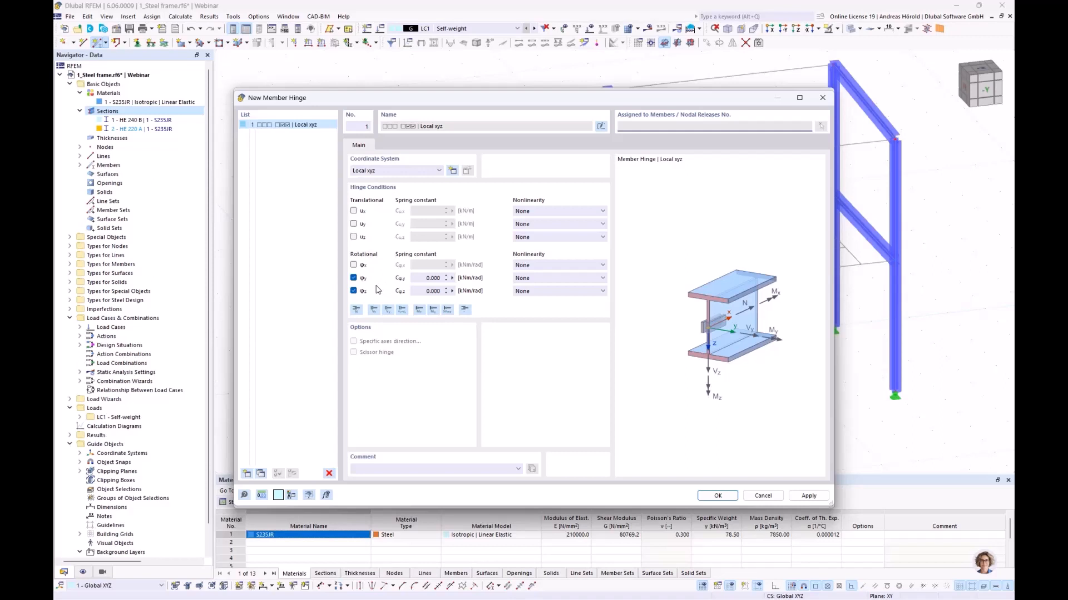
left_click(714, 494)
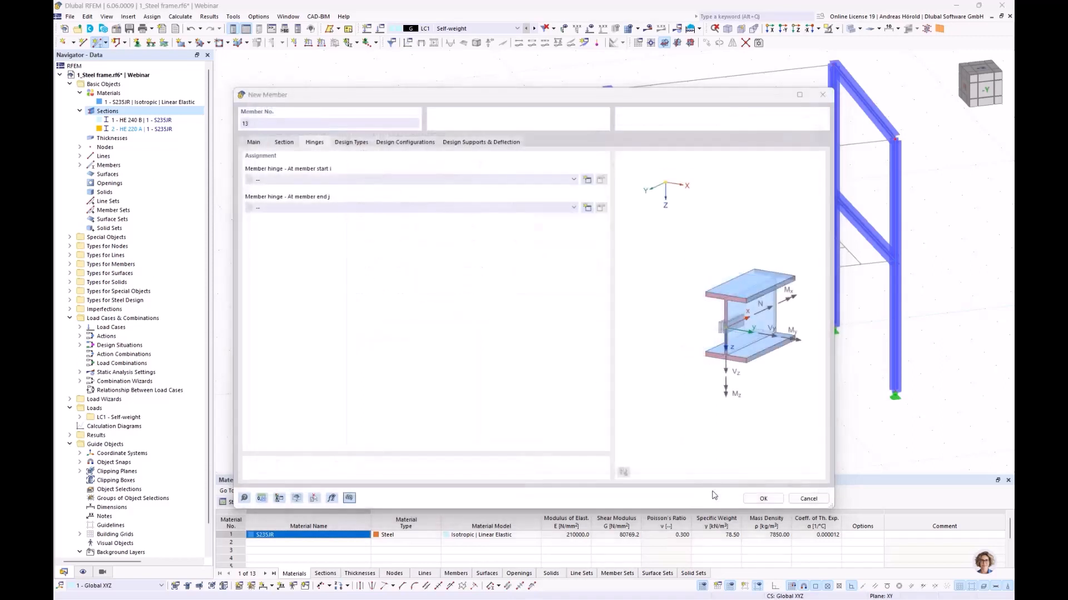
left_click(509, 208)
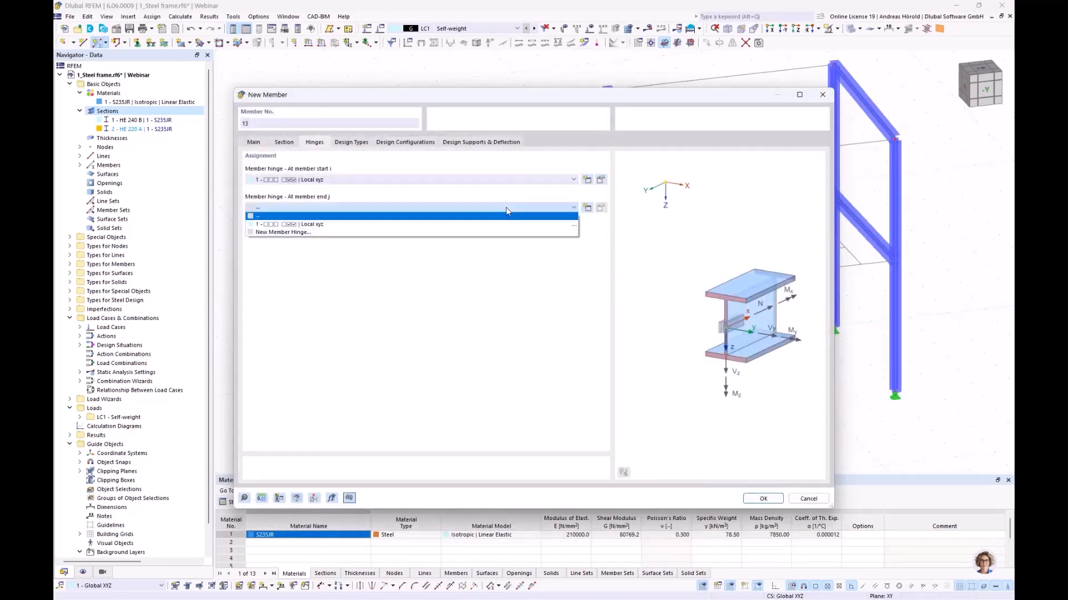
left_click(461, 226)
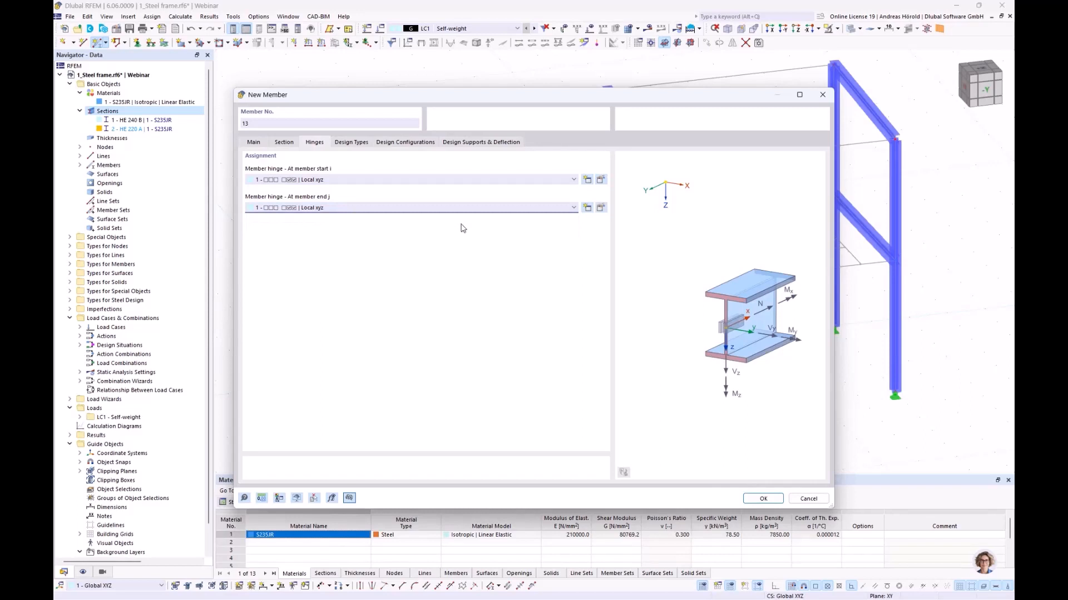
left_click(761, 498)
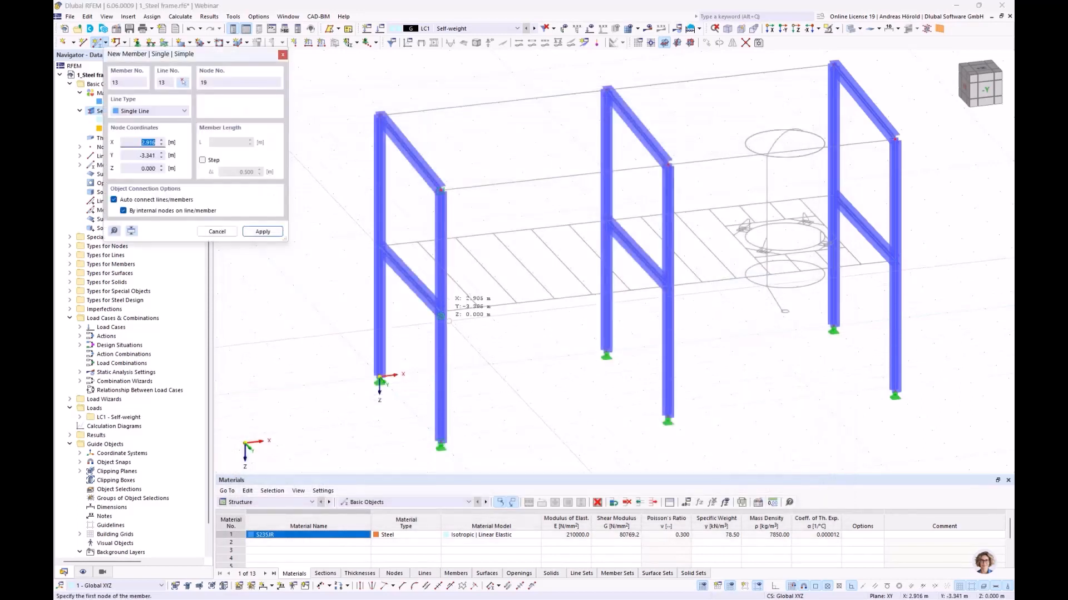
Place the hinged HE 220 A beam at Z = -3.5 m between the Y = 5 m columns of the first and middle frames.
left_click(440, 312)
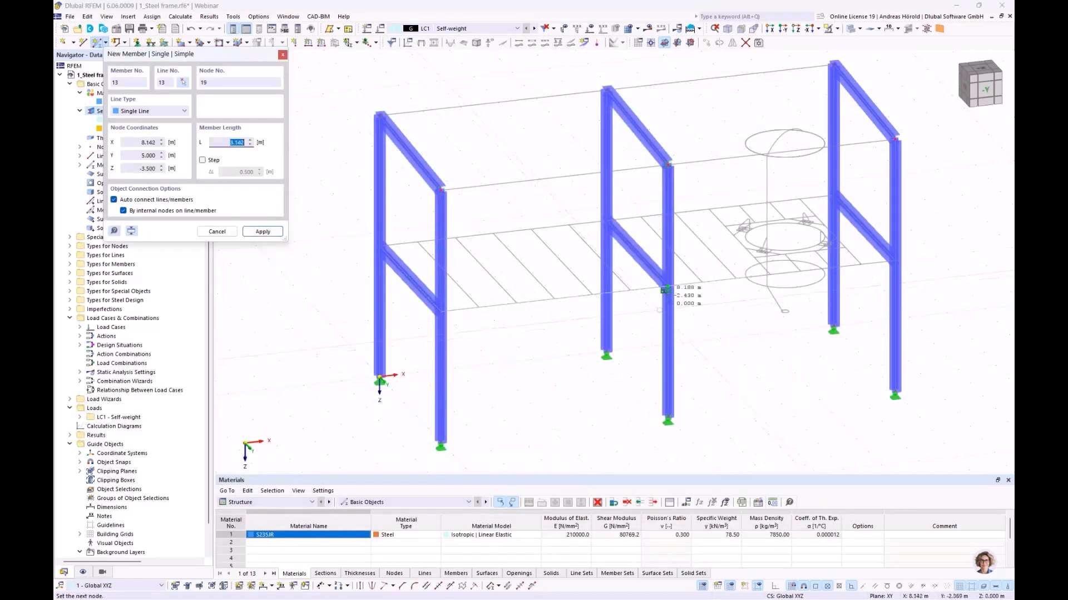
left_click(666, 288)
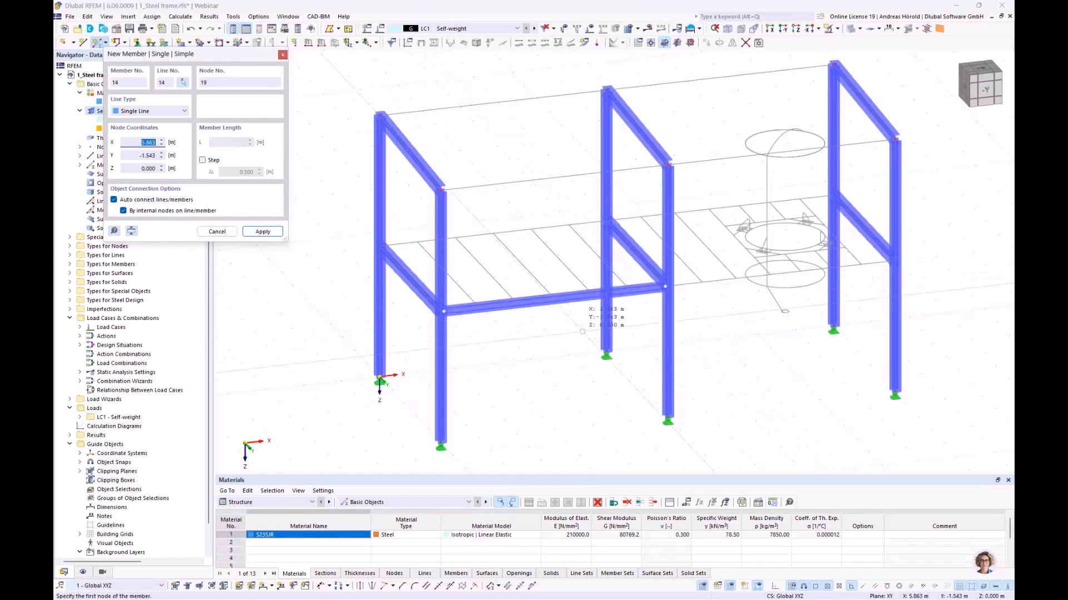
key("Escape")
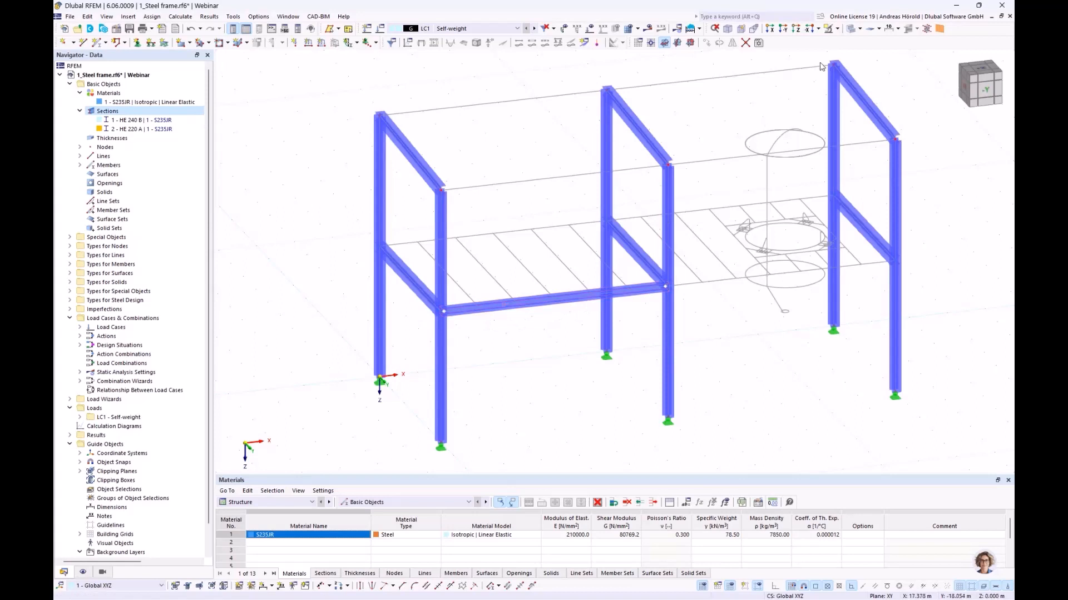
Display the model as wireframe with member outlines and section names shown on the members.
left_click(860, 29)
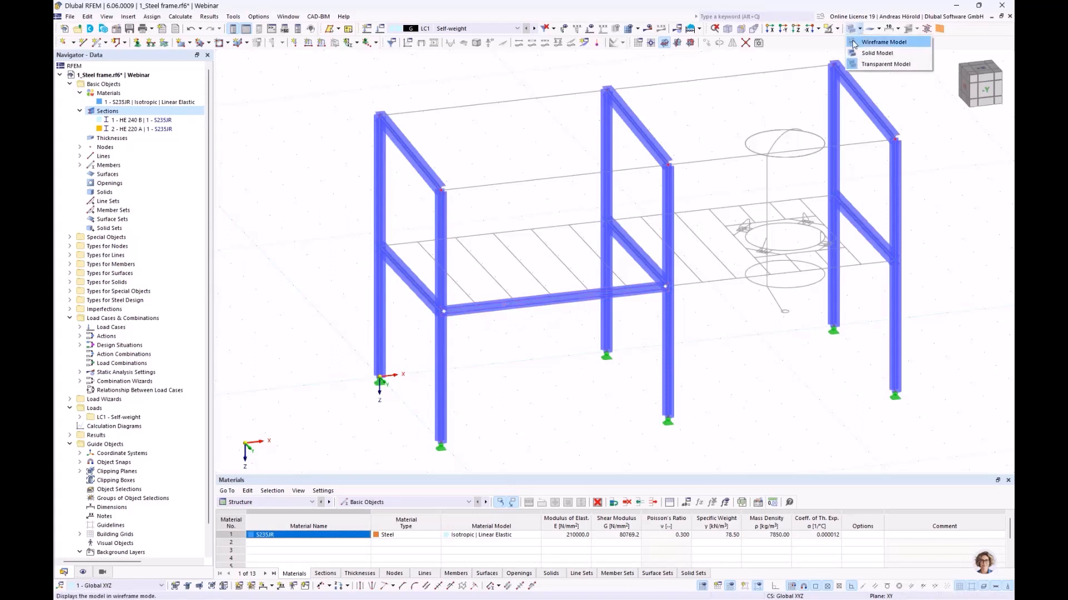
left_click(855, 44)
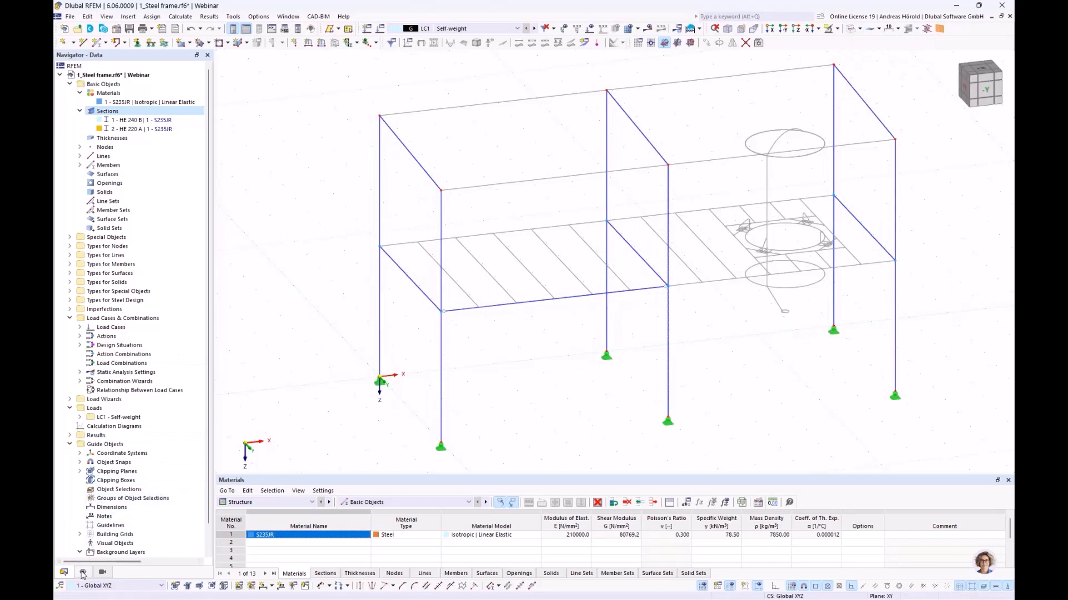
left_click(83, 573)
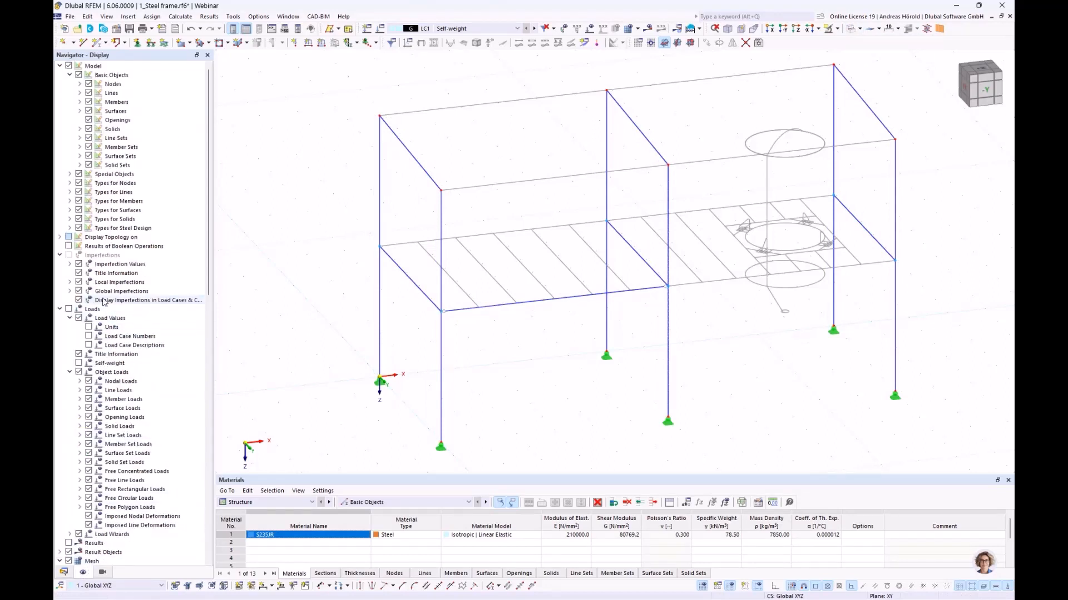
left_click(80, 111)
left_click(80, 111)
left_click(80, 103)
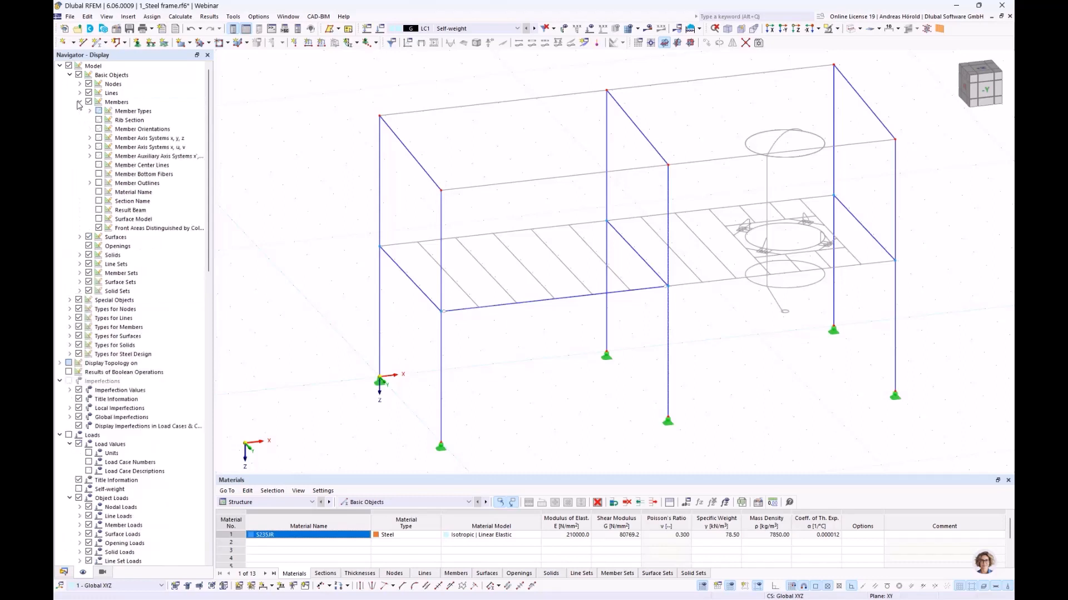
left_click(99, 183)
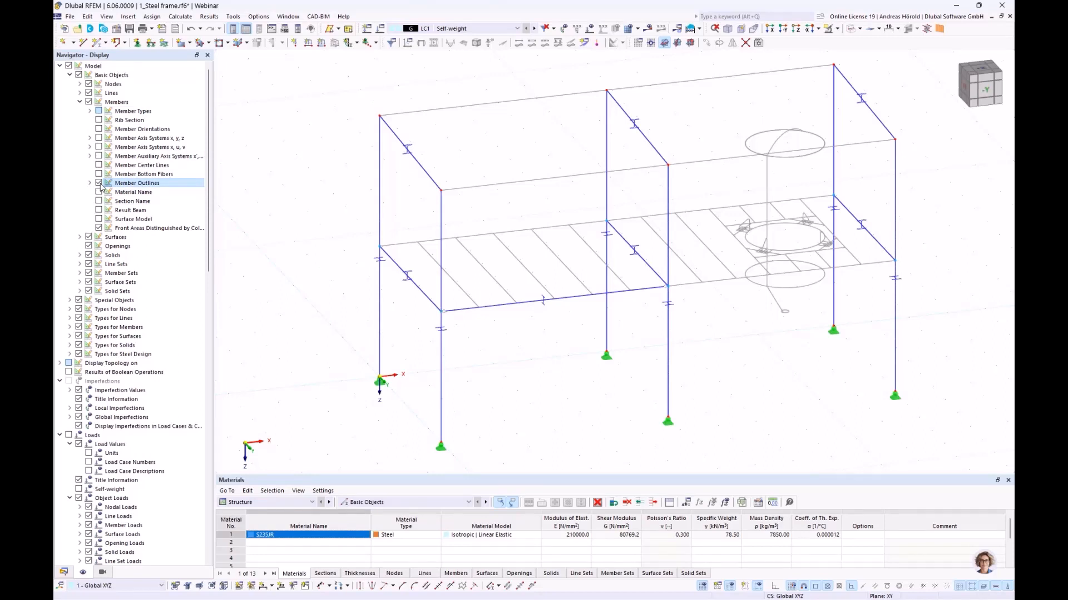
left_click(99, 201)
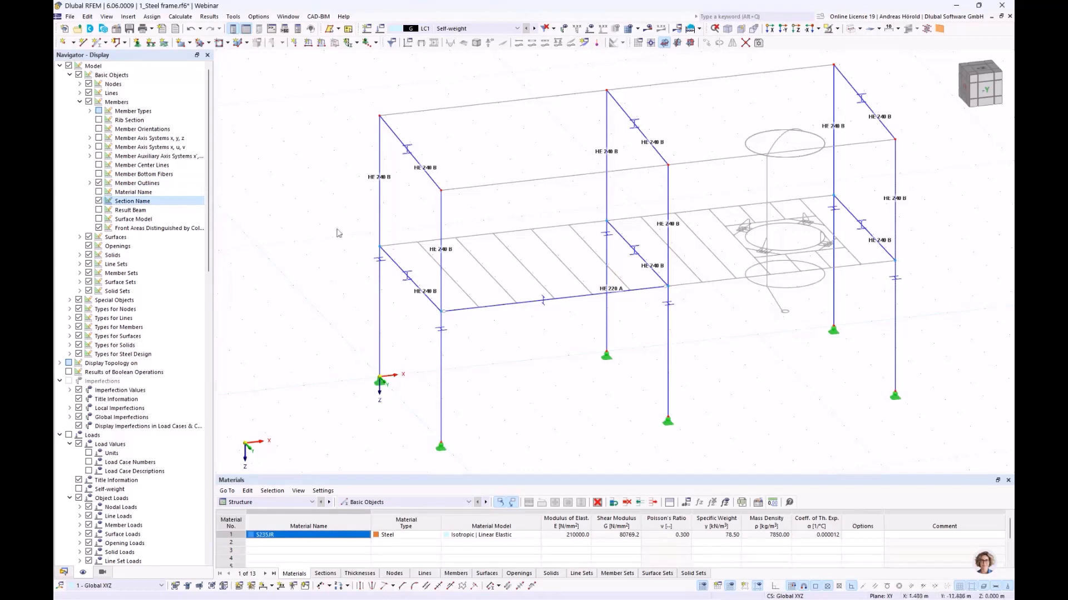
Copy the HE 220 A beam to the opposite side of the first bay and both beams into the second bay.
mouse_move(431, 303)
middle_mouse_down("ctrl")
mouse_move(562, 289)
mouse_move(439, 306)
middle_mouse_up("ctrl")
scroll(625, 336, "up", 2)
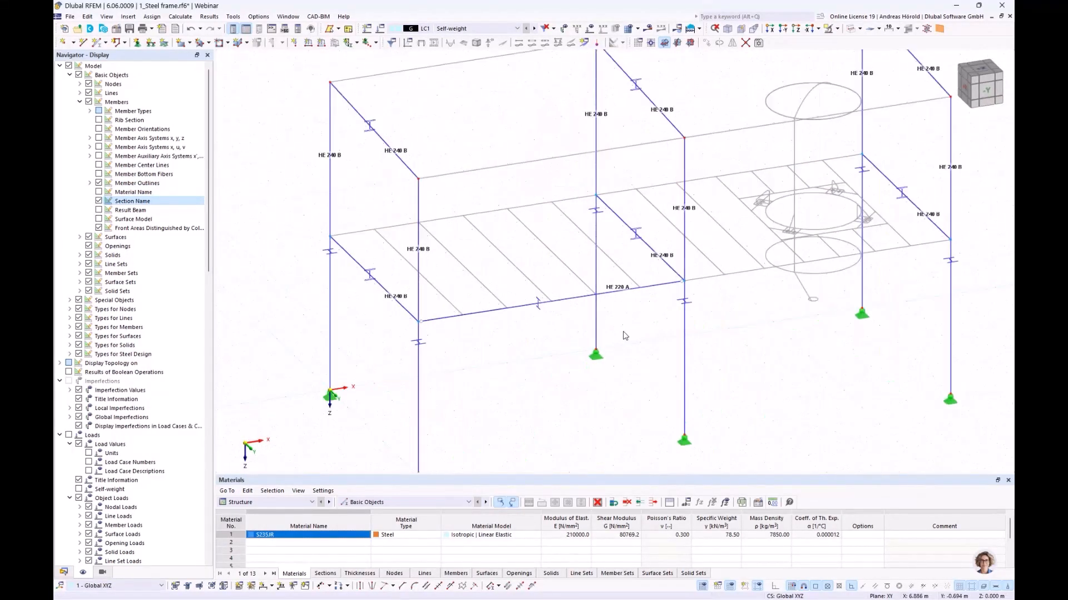
scroll(625, 336, "down", 2)
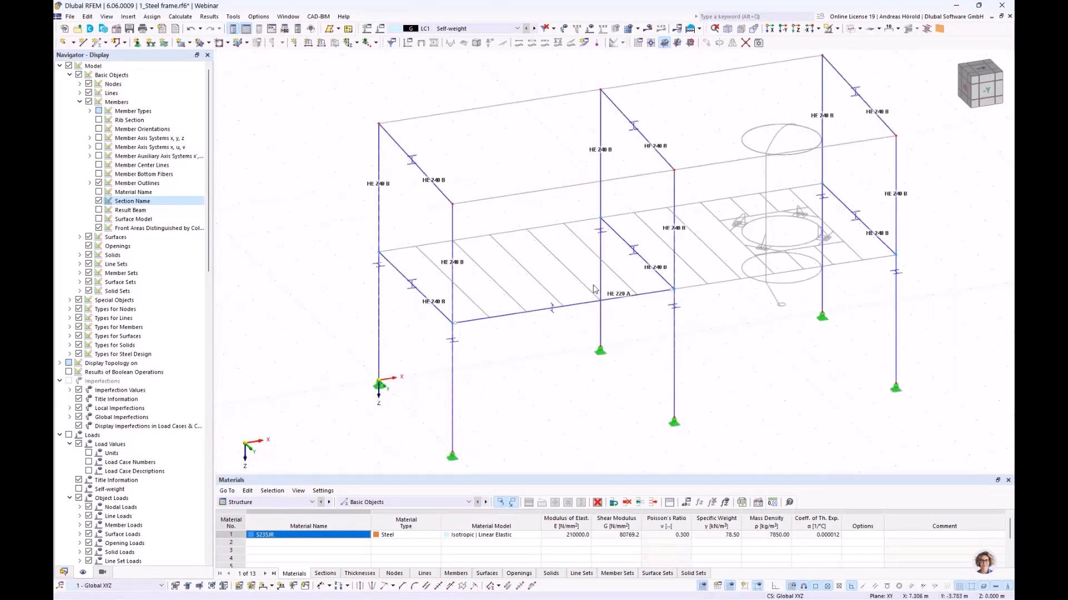
left_click_drag(593, 289, 555, 343)
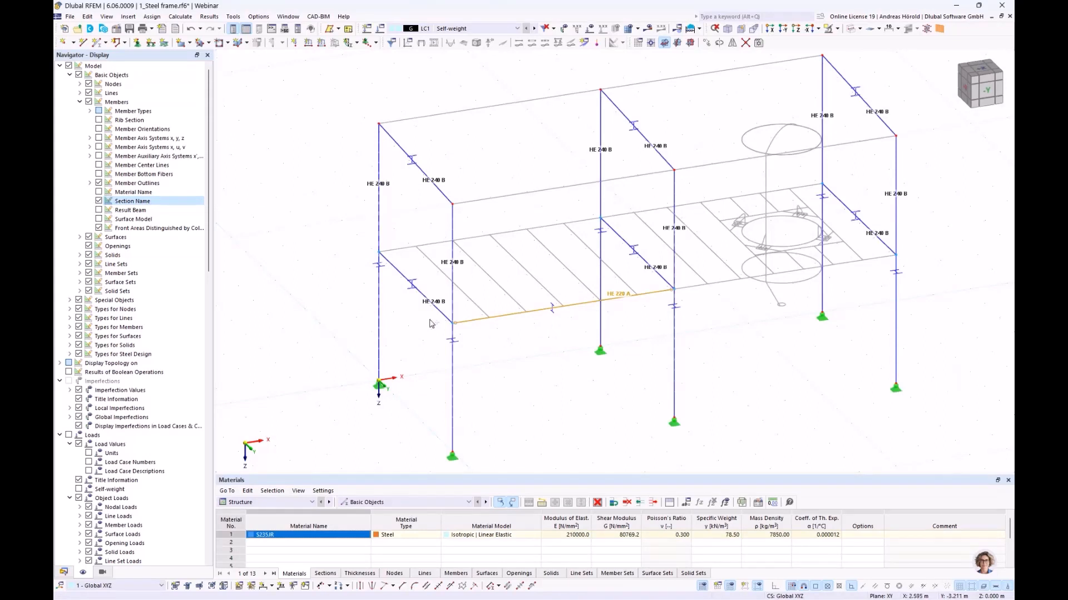
left_click_drag(459, 326, 381, 264)
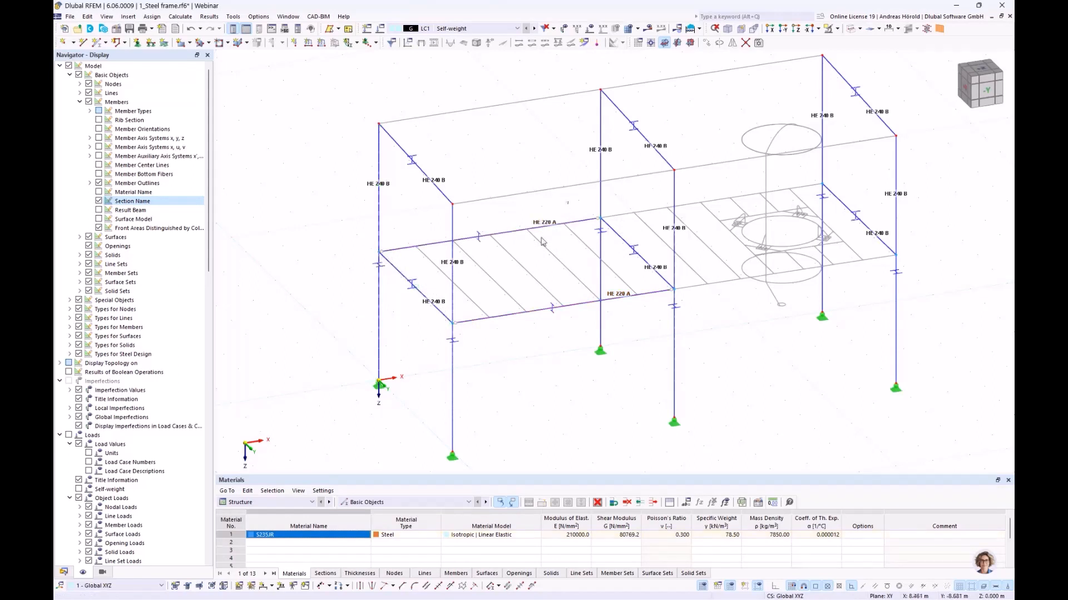
left_click_drag(567, 201, 674, 291)
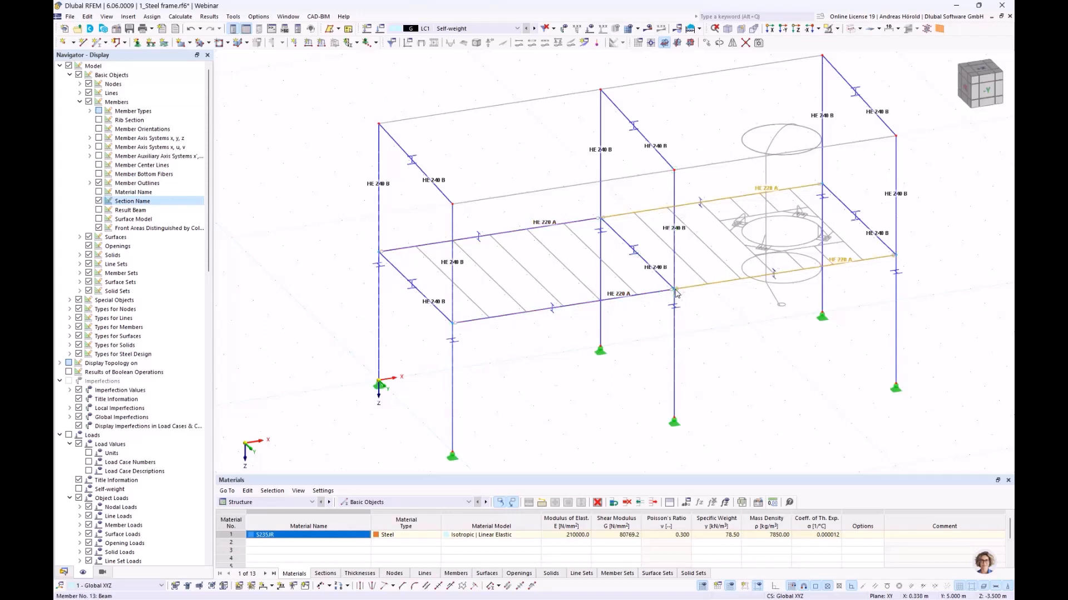
left_click(770, 359)
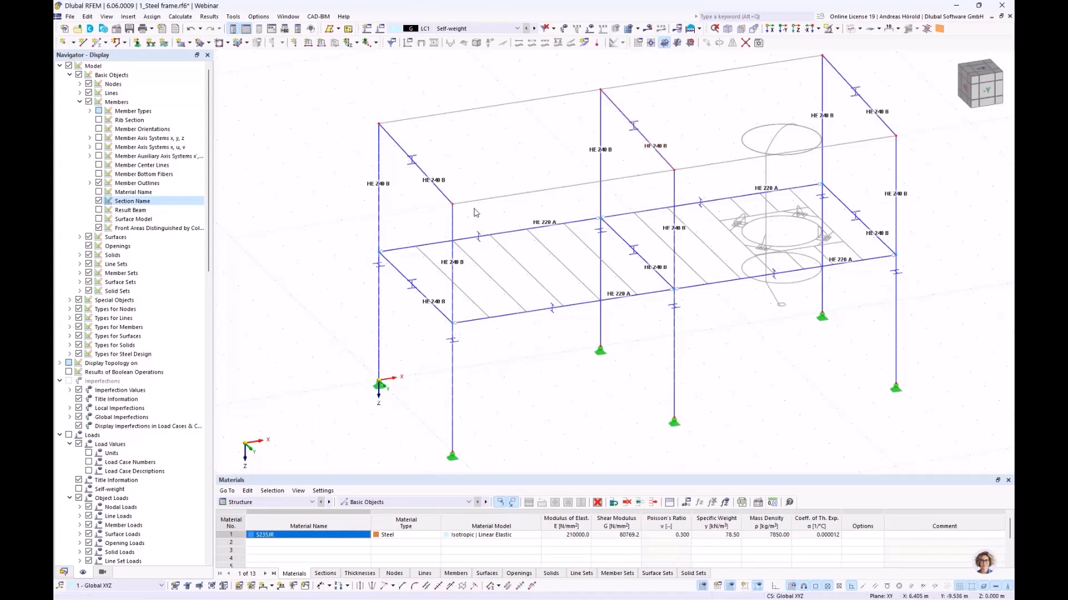
Start a new beam member with the existing hinges at both ends and assign it the standardized IPE 240 section in S235JR.
left_click(96, 43)
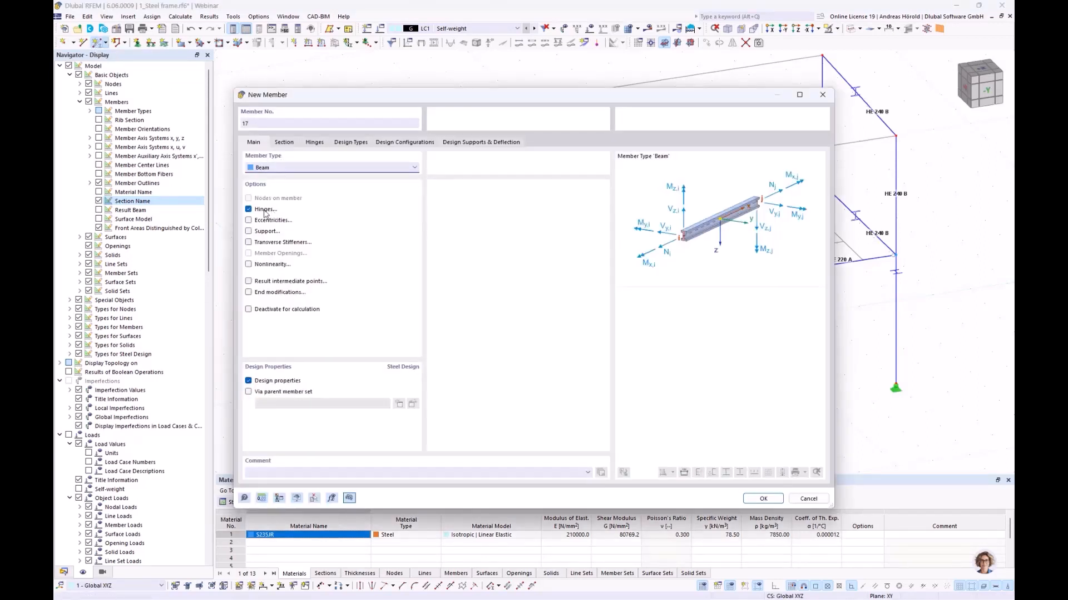
left_click(314, 143)
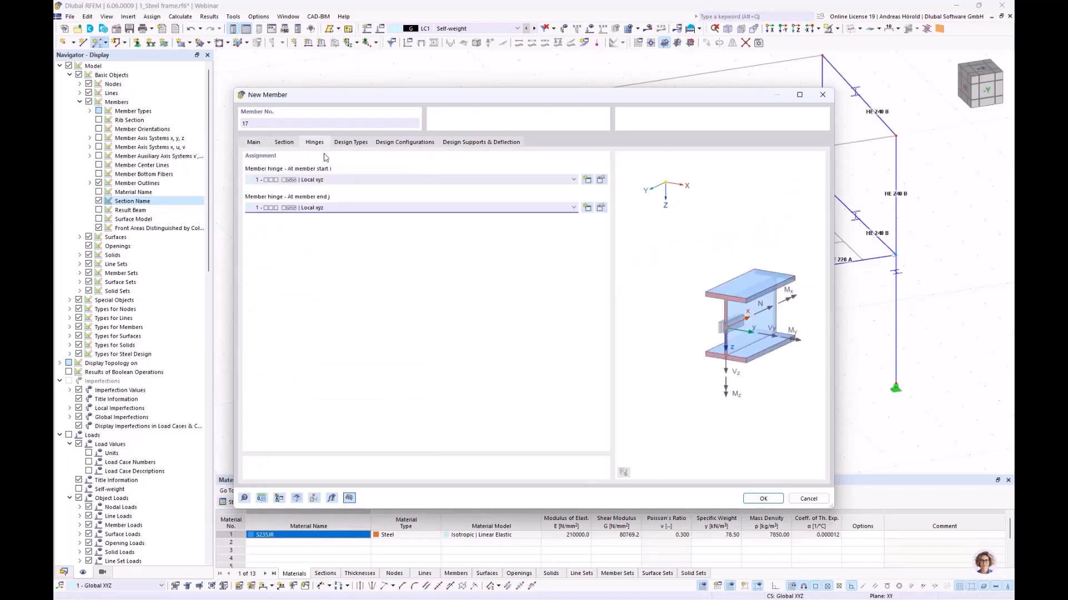
left_click(285, 143)
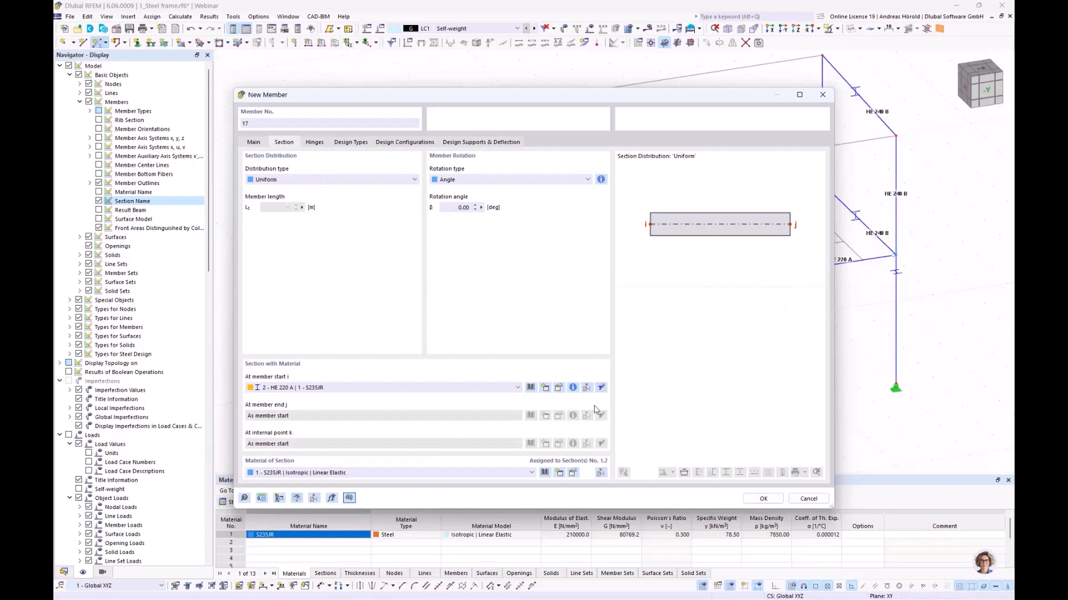
left_click(530, 388)
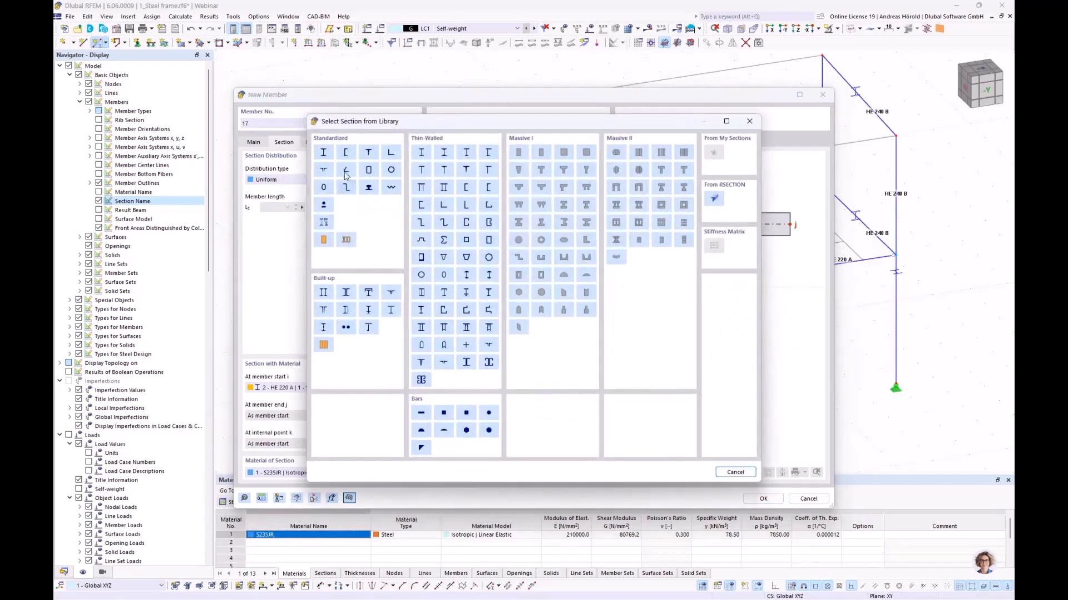
left_click(324, 152)
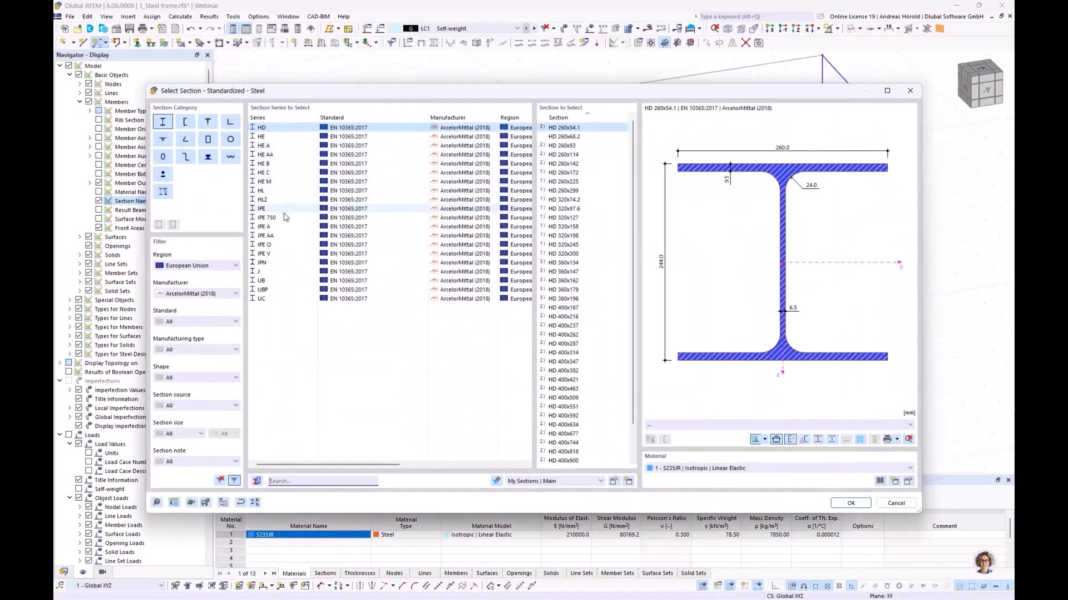
left_click(273, 209)
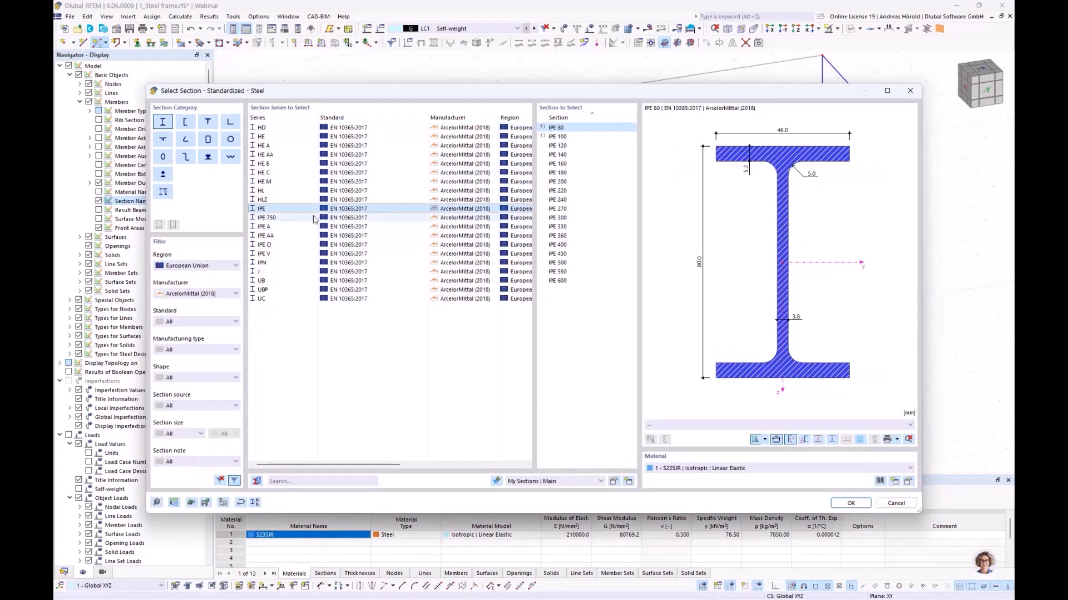
left_click(558, 200)
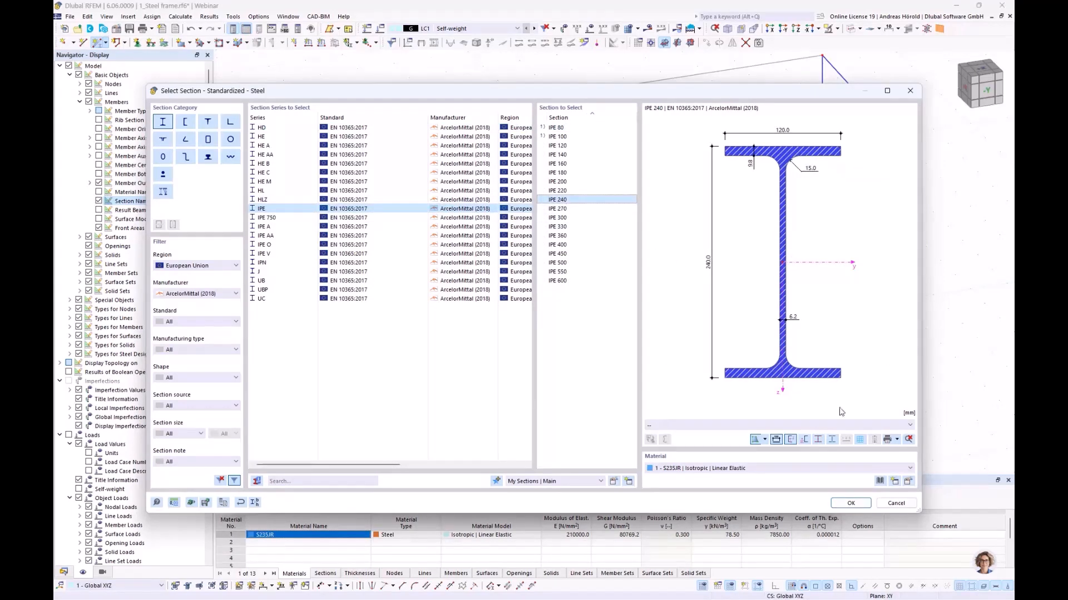
left_click(849, 504)
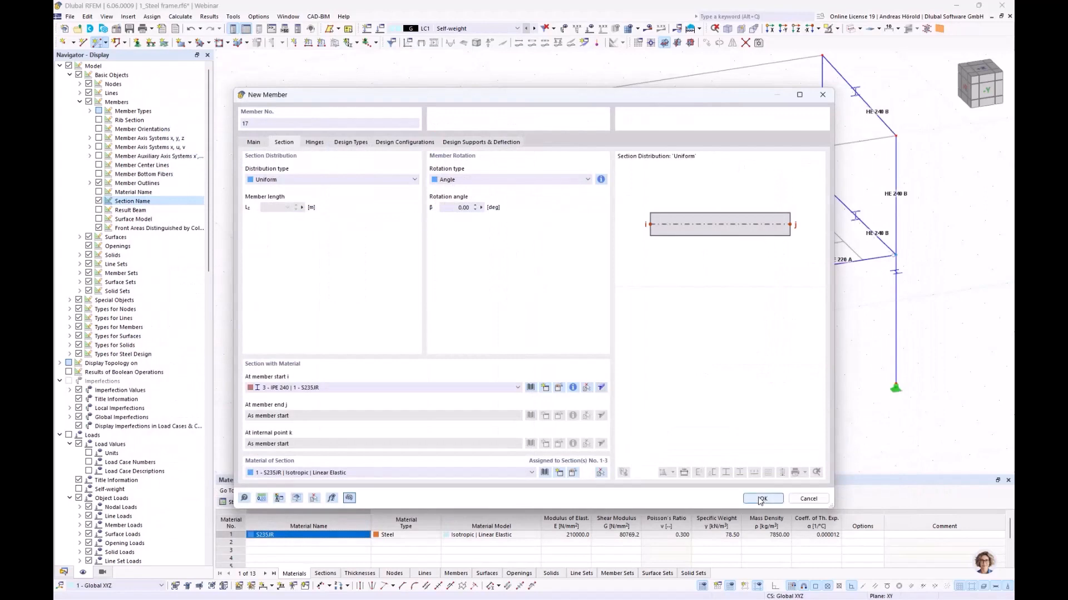
left_click(761, 499)
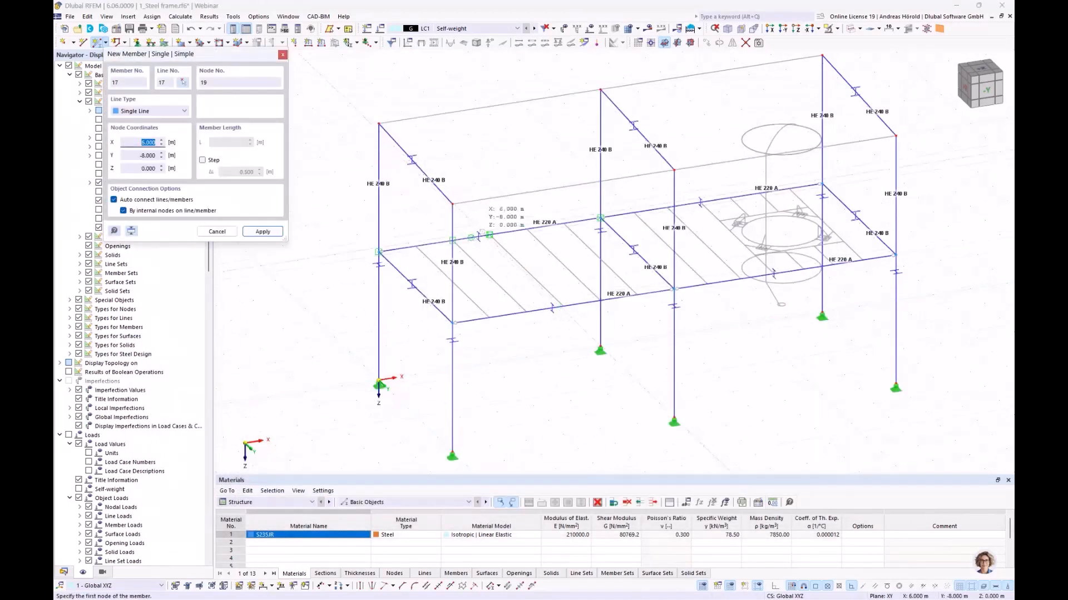
Place the hinged IPE 240 beam between the Z = -6.75 m column heads of the first and middle frames.
left_click(673, 170)
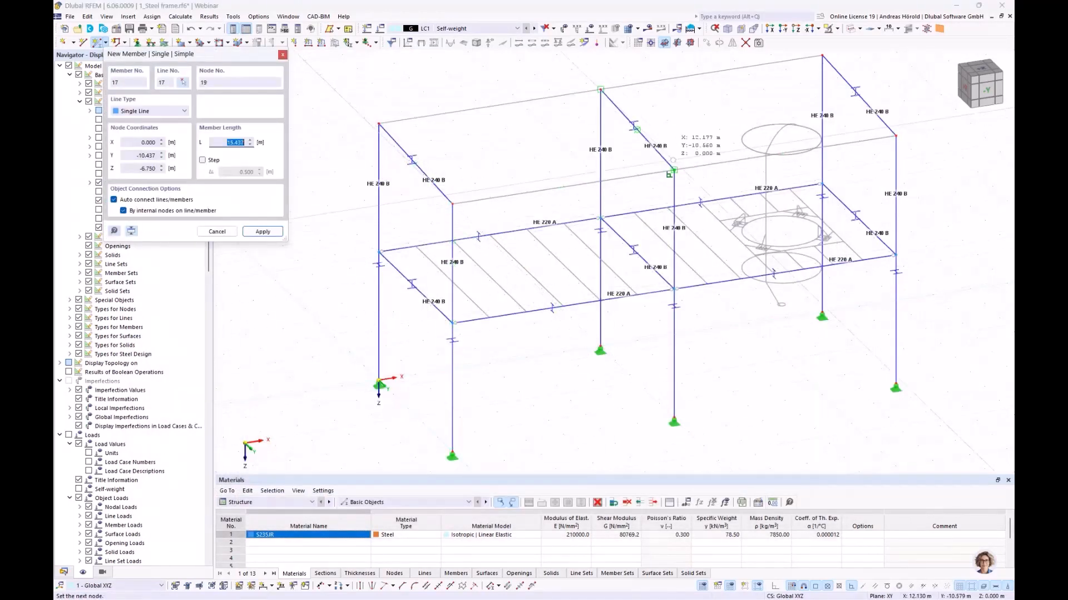
left_click(673, 170)
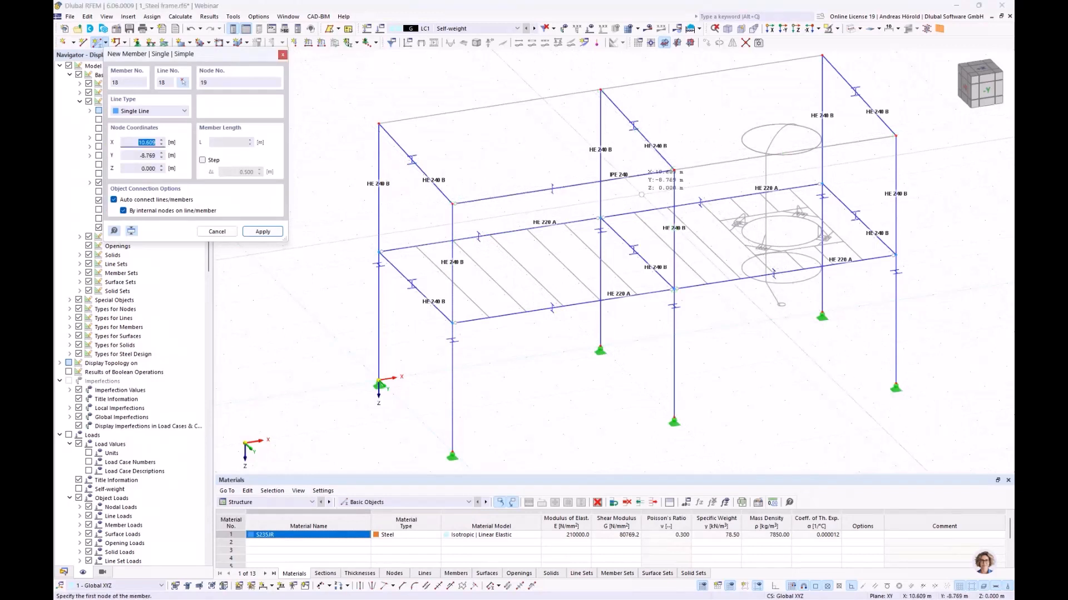
key("Escape")
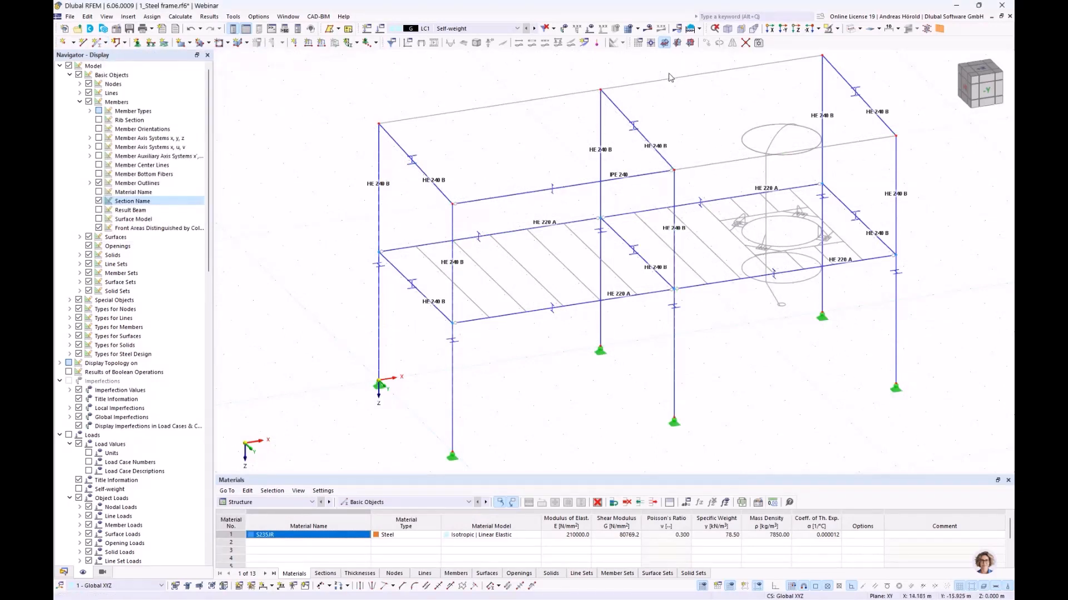
Examine how the IPE 240 beam's section is oriented relative to the sloping HE 240 B top beam, looking along the X direction.
left_click(771, 32)
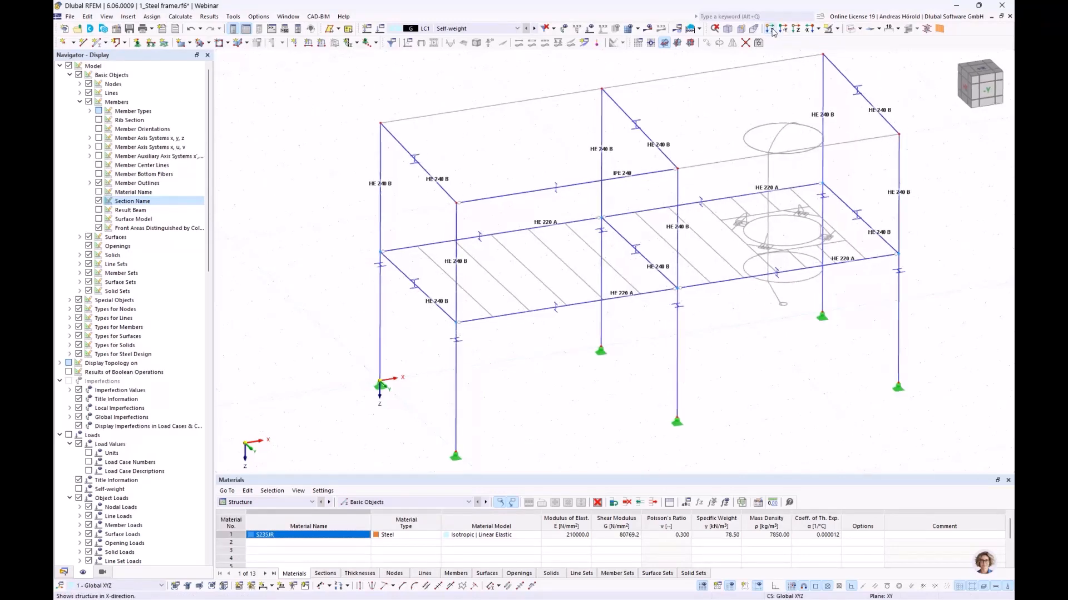
scroll(759, 111, "up", 5)
scroll(756, 191, "up", 2)
middle_click_drag(747, 80, 811, 184)
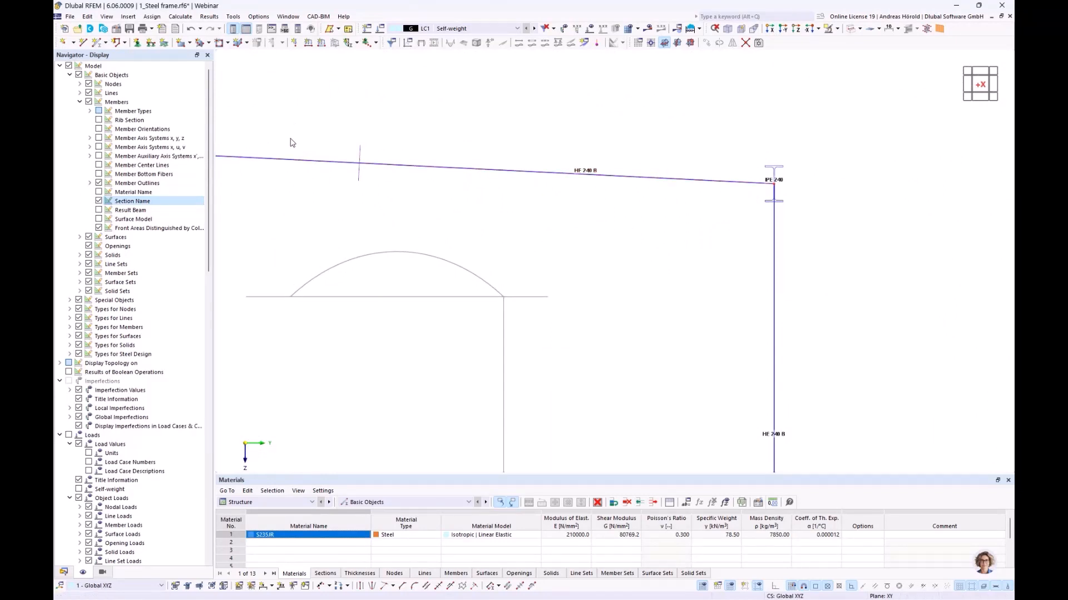
scroll(370, 142, "down", 3)
middle_click_drag(378, 140, 515, 141)
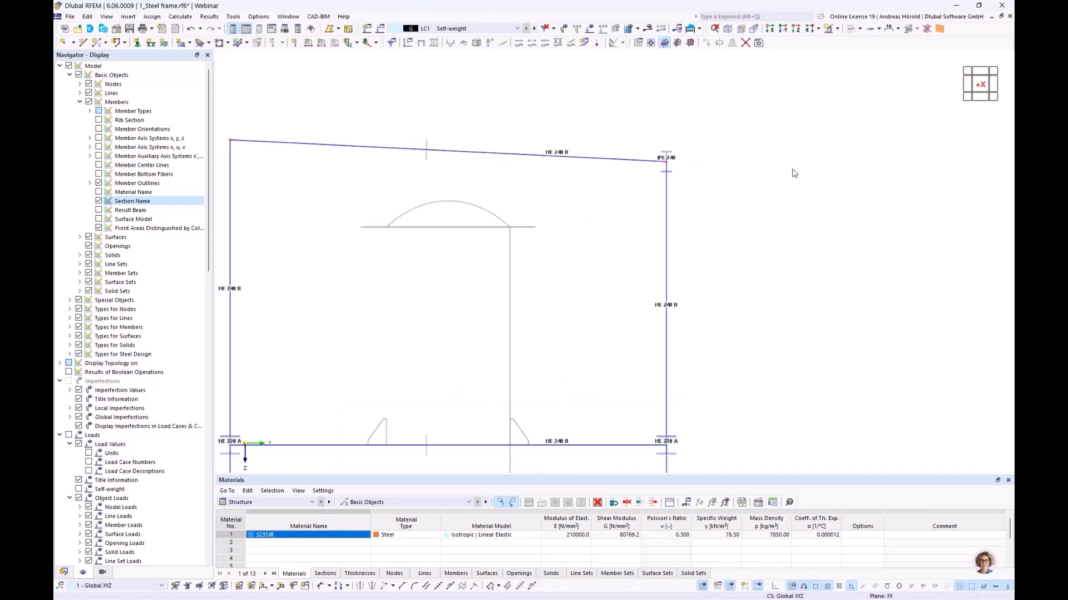
scroll(690, 162, "up", 5)
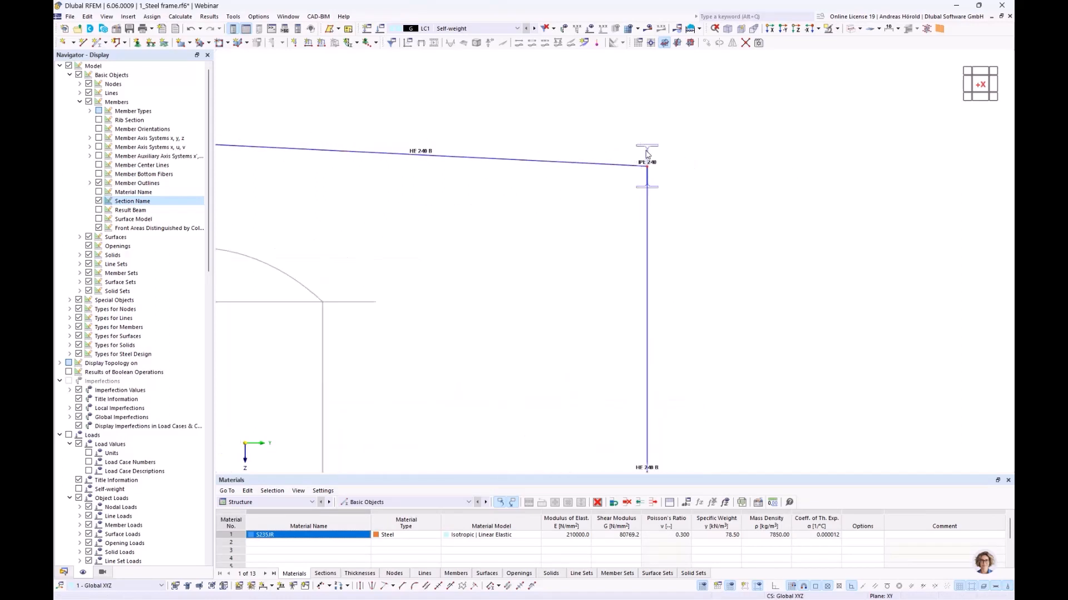
scroll(648, 155, "down", 3)
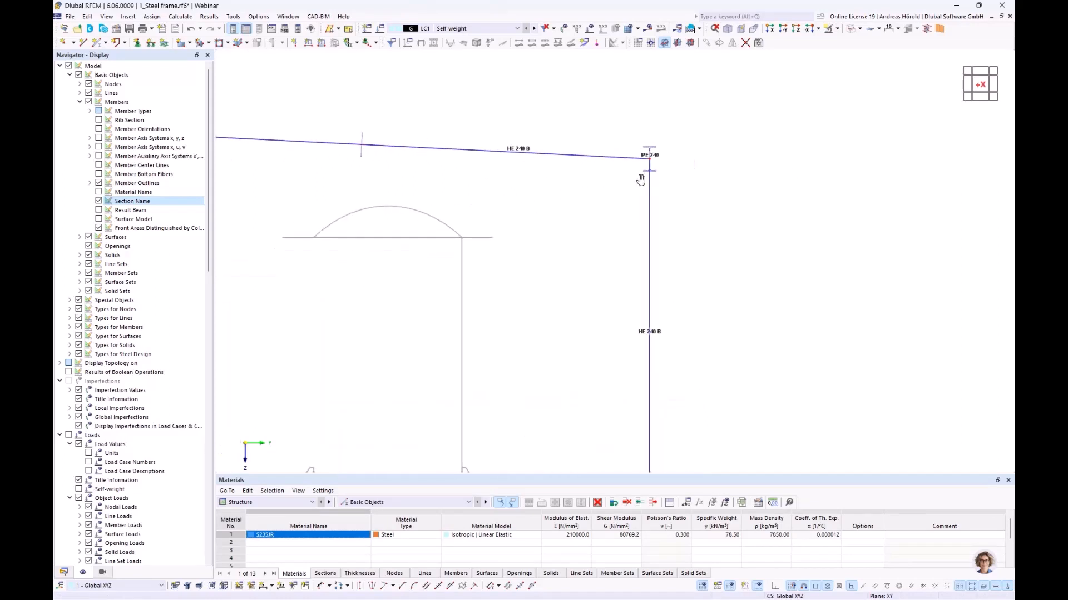
middle_click_drag(686, 189, 640, 195, "ctrl")
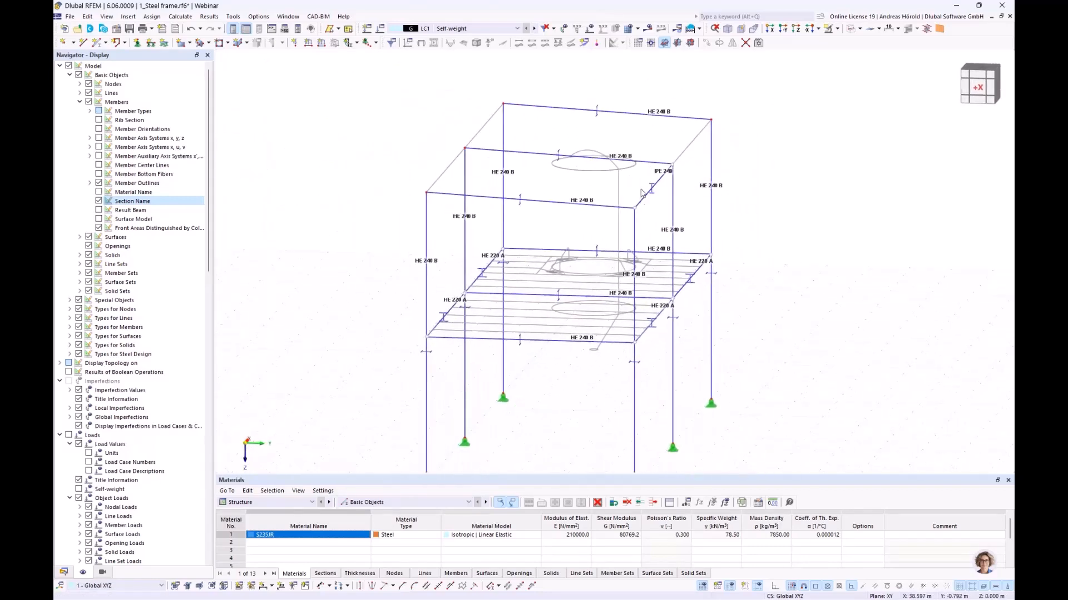
In the YZ work plane, draw a horizontal line about 3.7 m long in orthogonal mode from the front frame's Z = -6.75 m column head towards the opposite column.
left_click(677, 43)
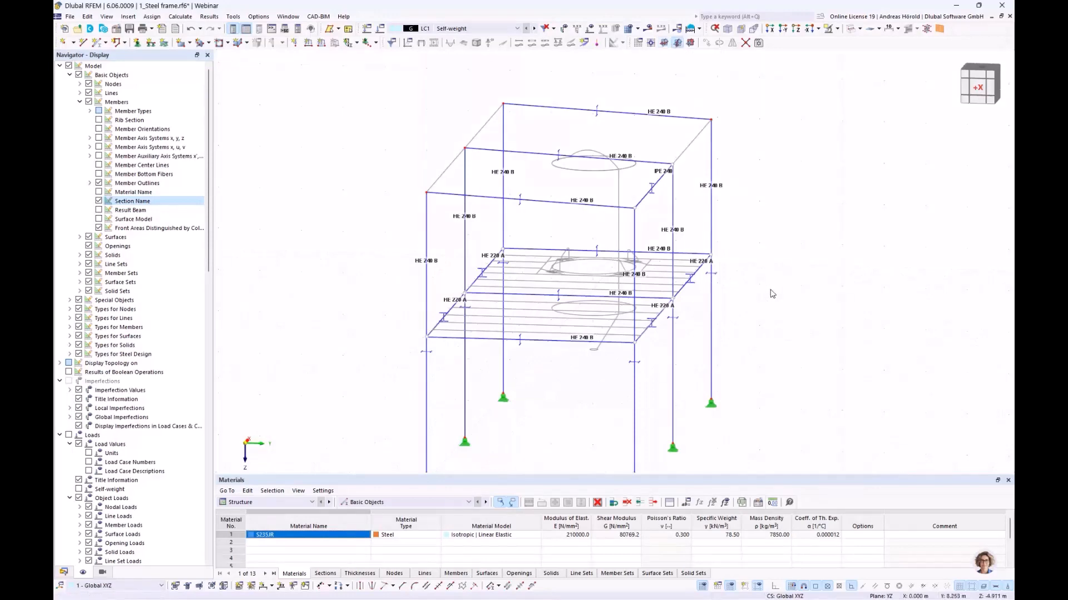
middle_click_drag(770, 289, 608, 290, "ctrl")
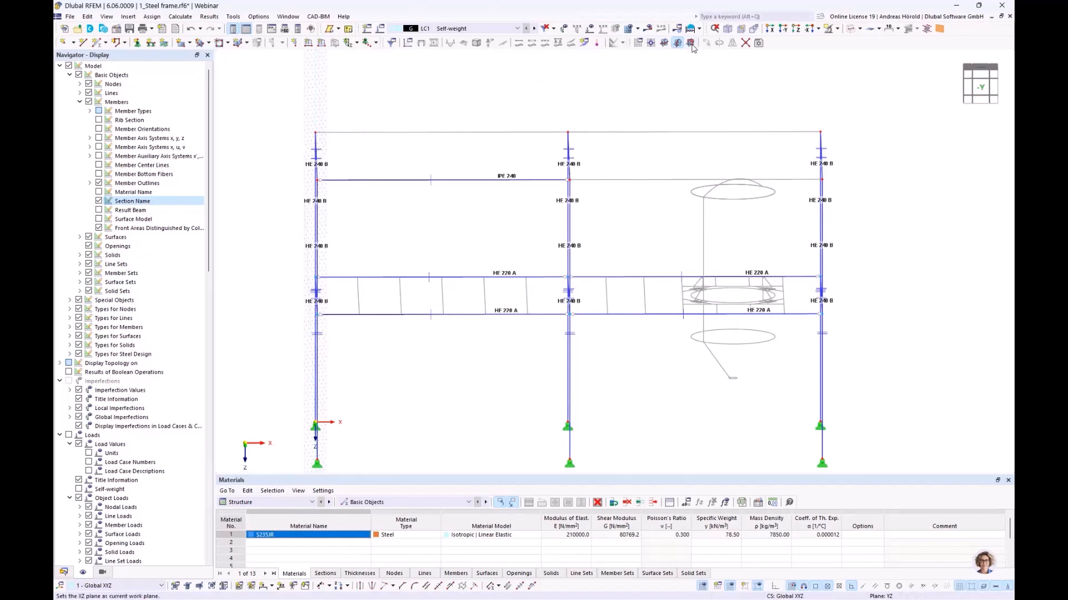
left_click(769, 29)
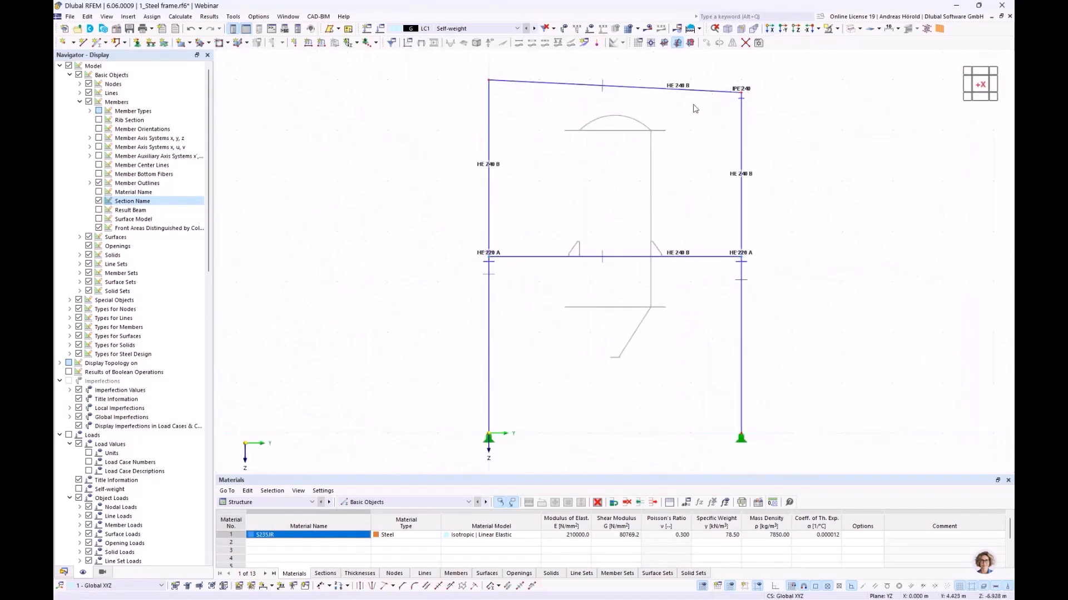
scroll(690, 111, "up", 3)
middle_click_drag(689, 112, 705, 236)
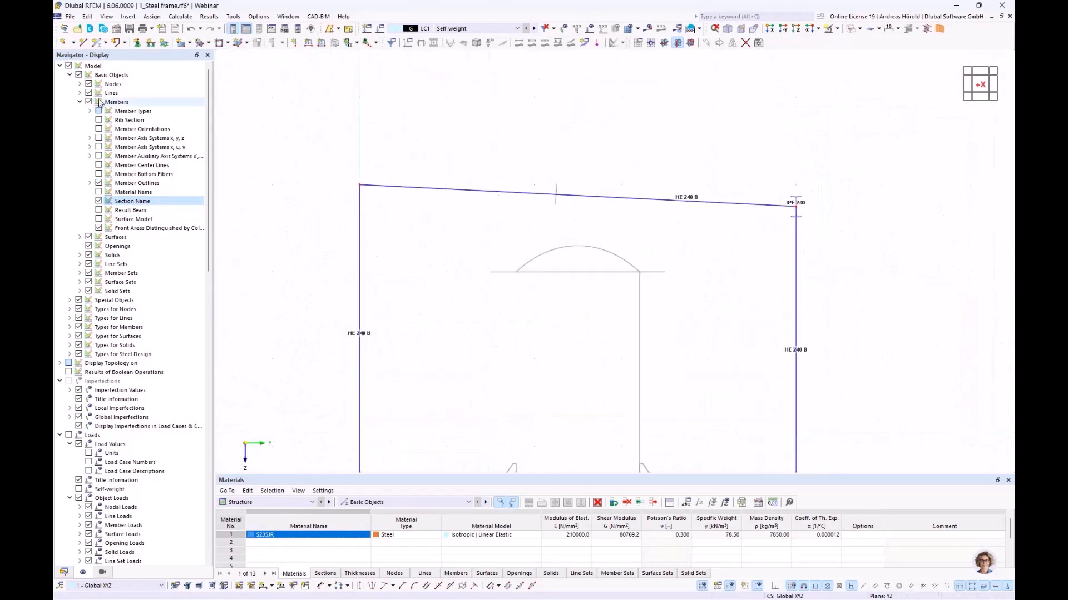
left_click(82, 43)
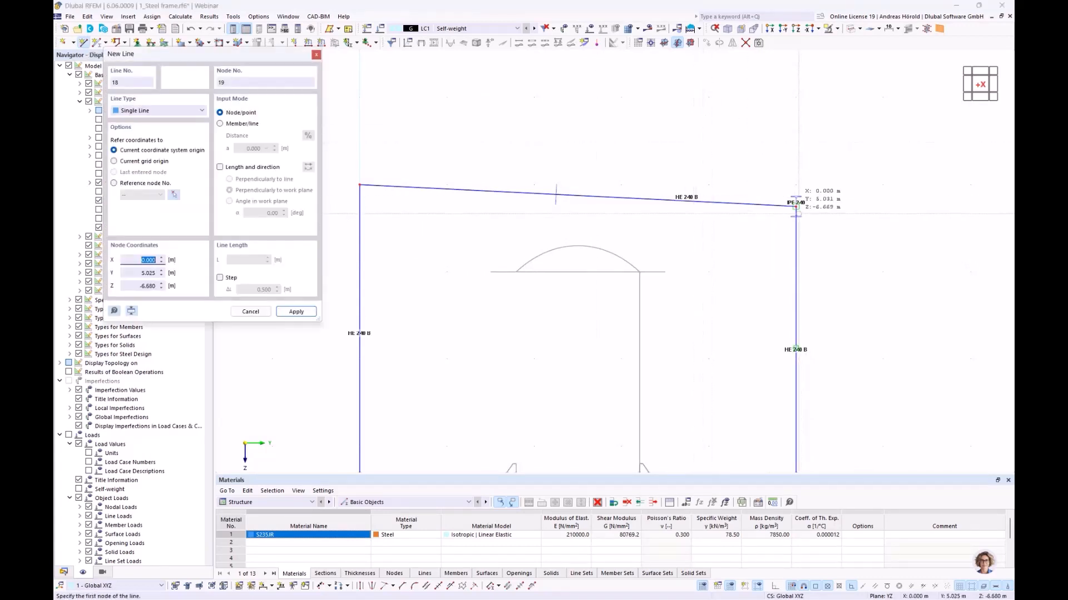
left_click(796, 207)
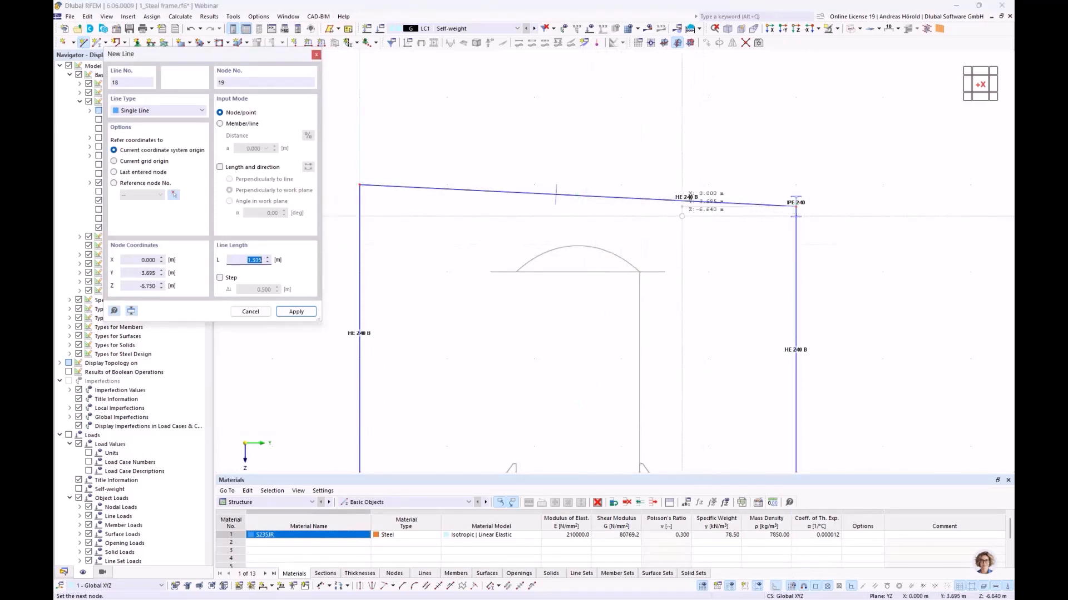
left_click(775, 588)
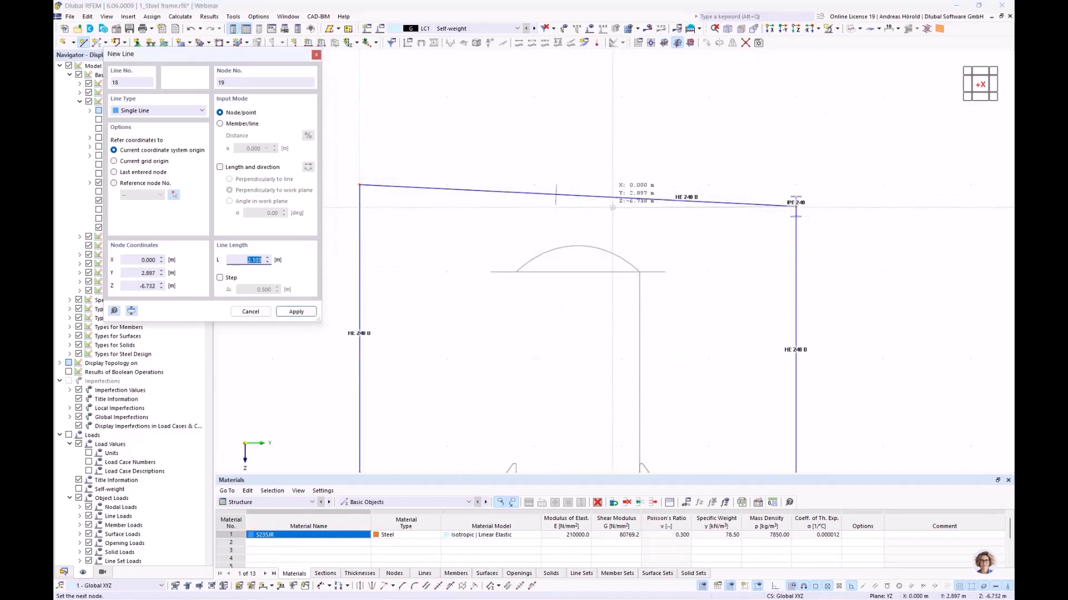
left_click(773, 588)
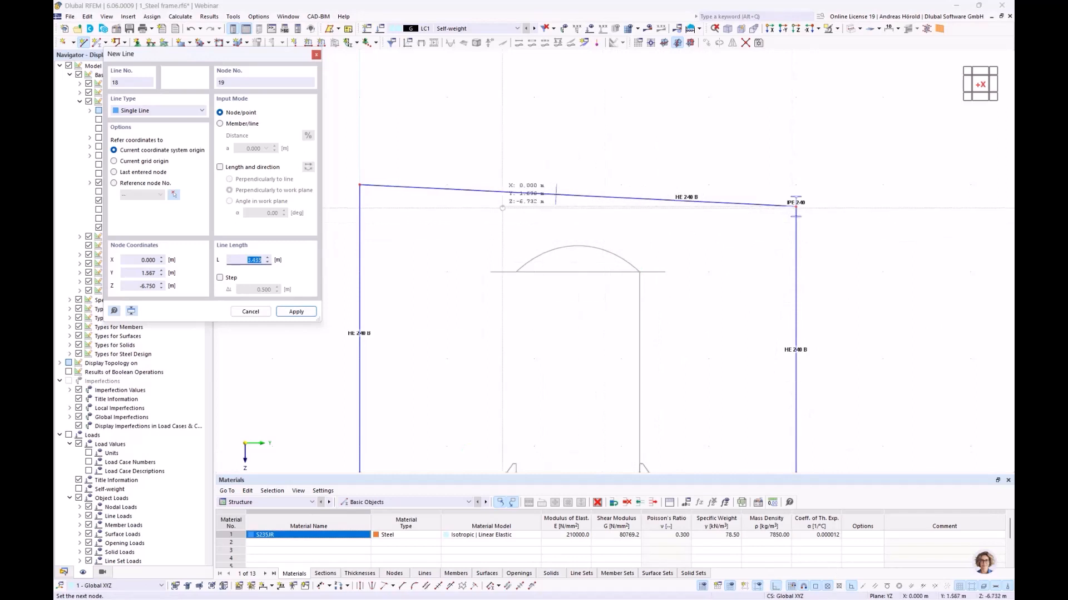
left_click(473, 206)
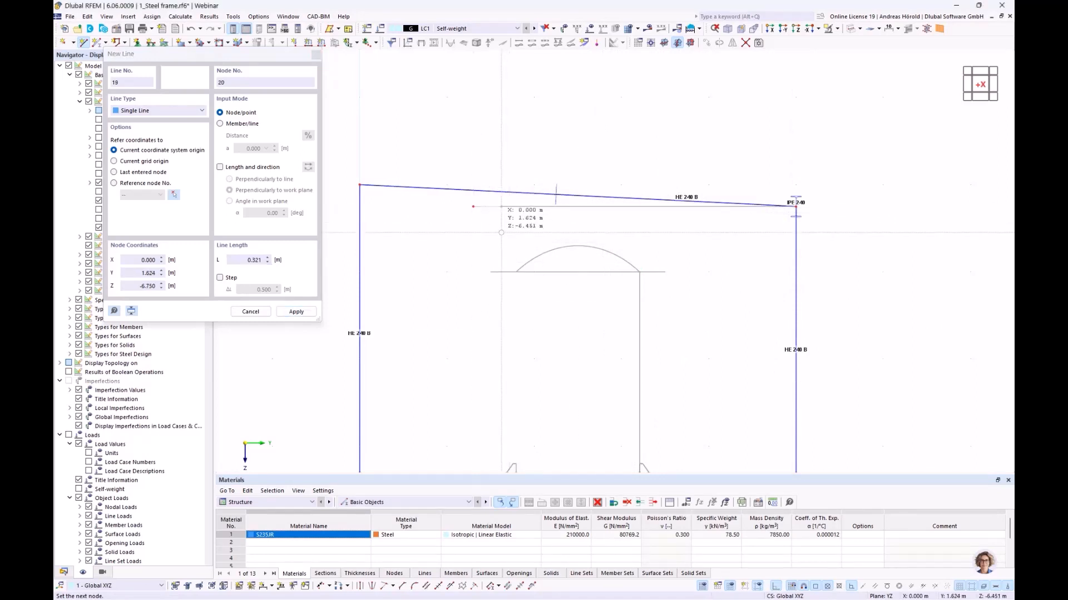
key("Escape")
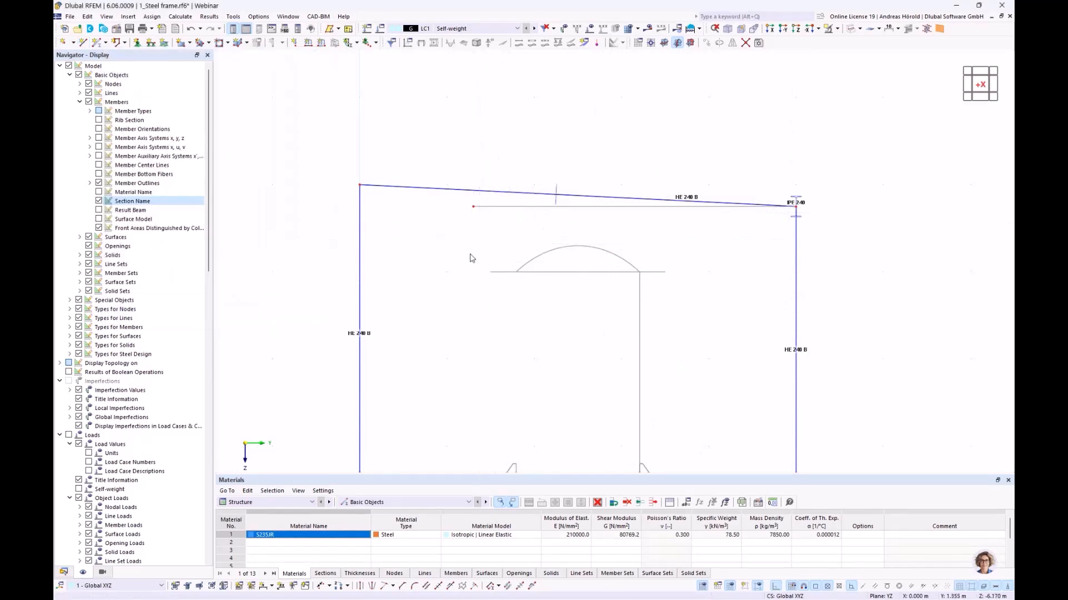
Add an angular dimension between the sloping HE 240 B top beam and the horizontal auxiliary line.
left_click(272, 587)
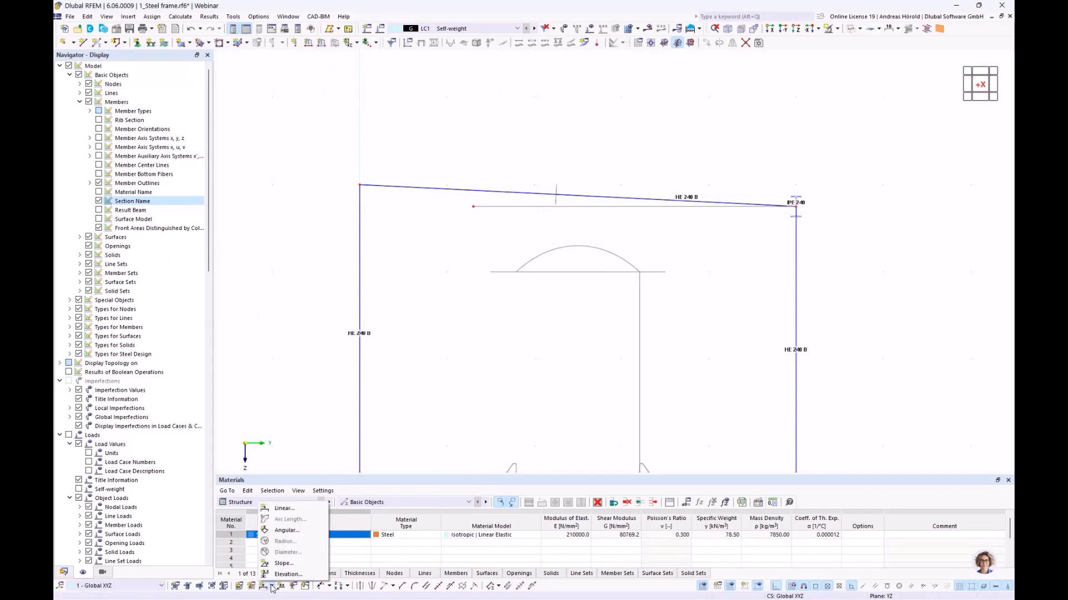
left_click(297, 532)
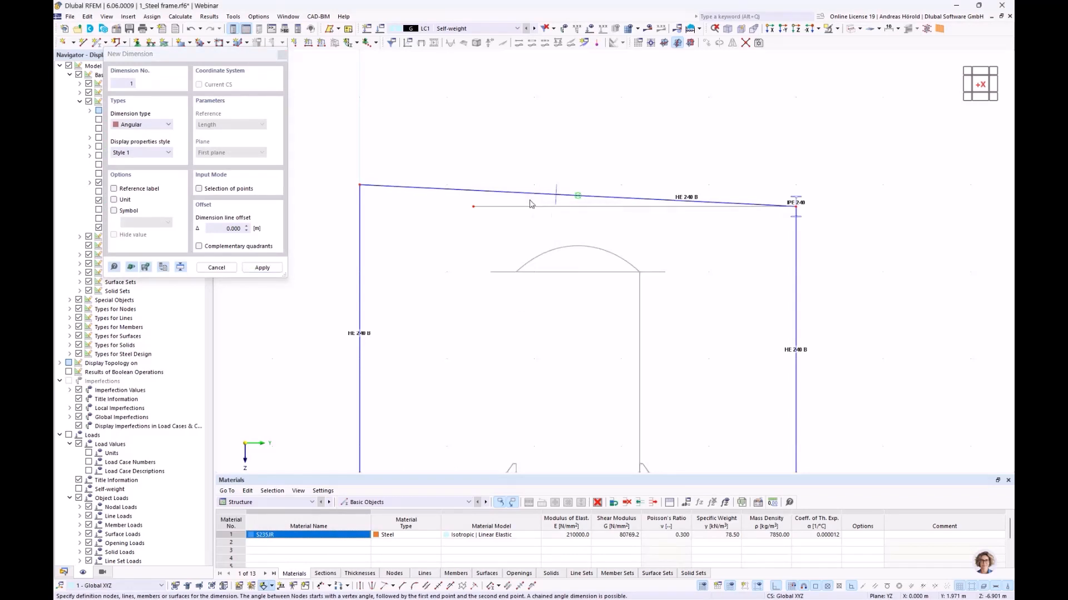
left_click(531, 194)
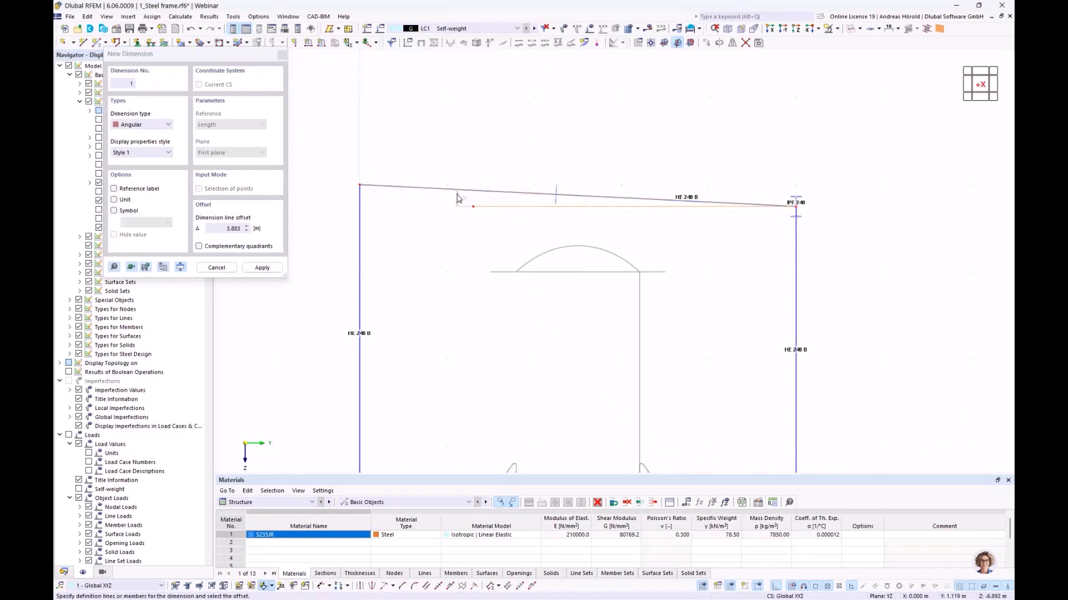
left_click(488, 202)
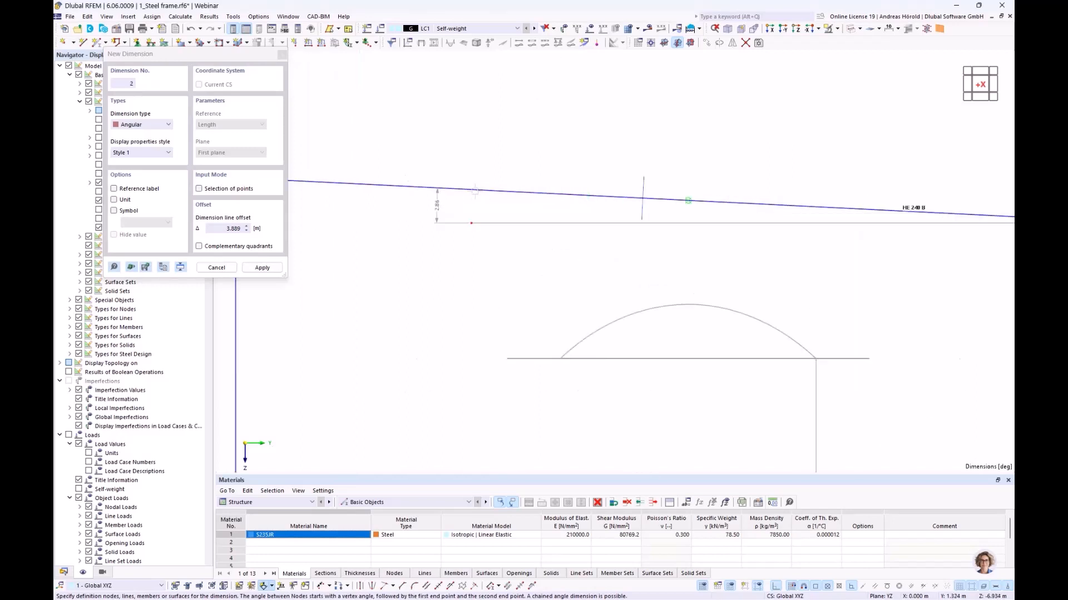
scroll(480, 194, "up", 4)
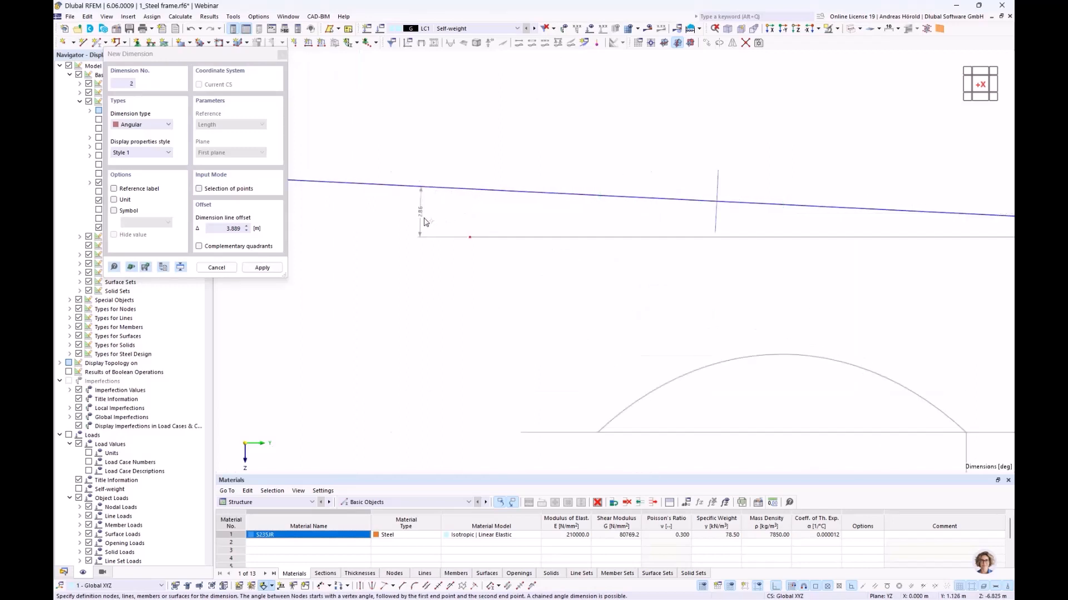
scroll(472, 208, "down", 4)
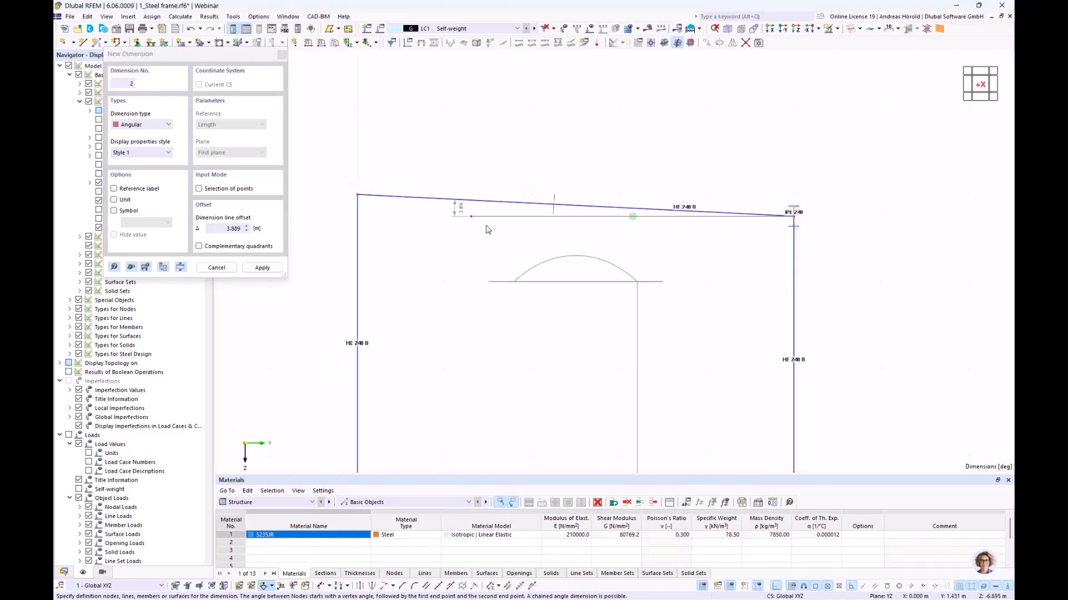
key("Escape")
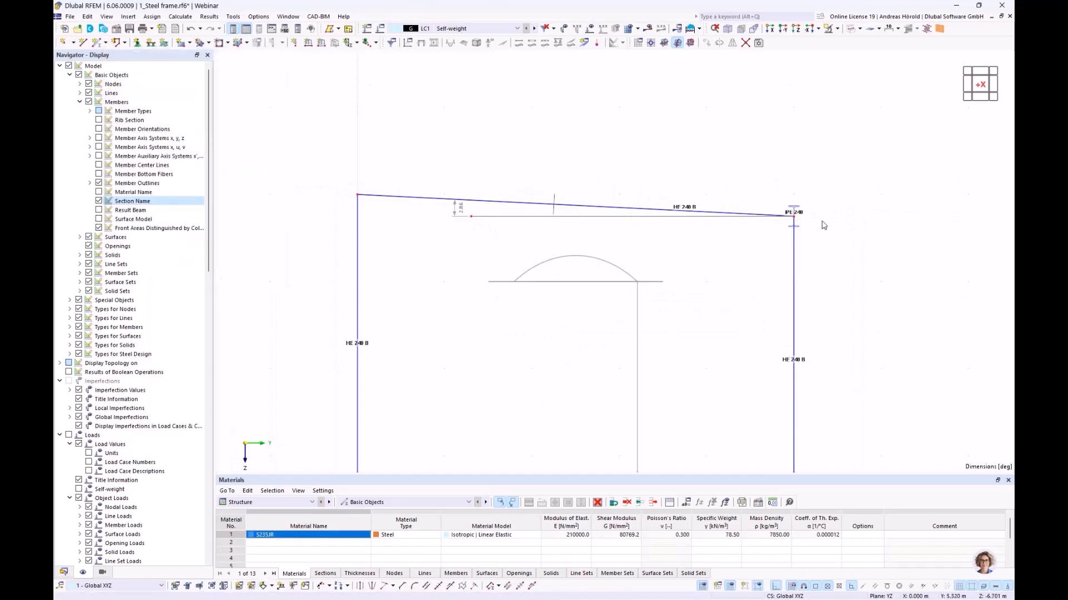
Set the IPE 240 beam's section rotation angle to 2.86° by measuring between the horizontal line and the sloping beam, and check its orientation along X.
middle_click_drag(827, 262, 780, 275, "ctrl")
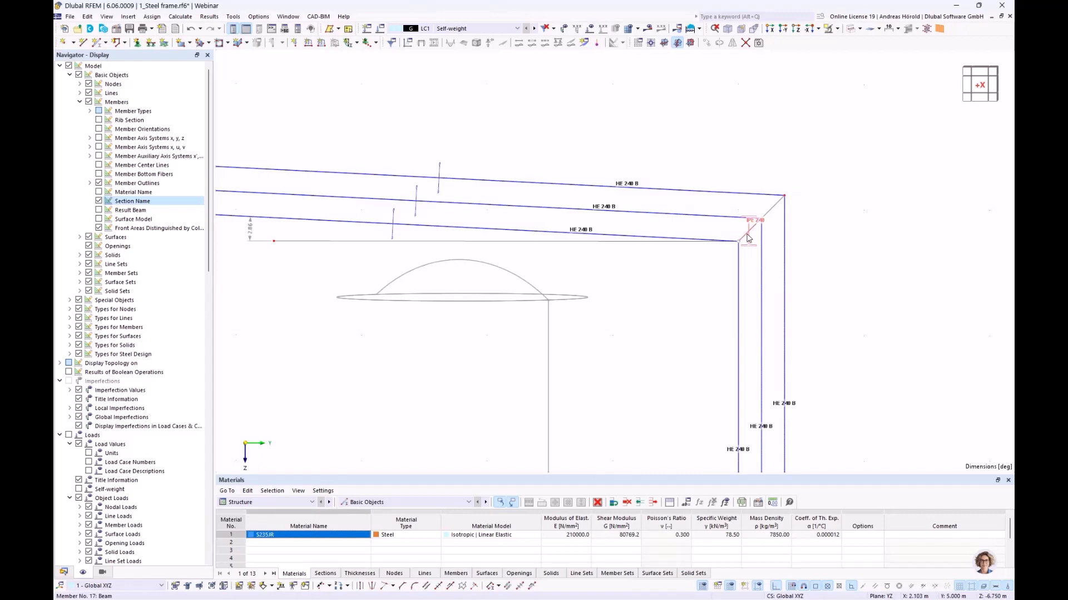
double_click(747, 238)
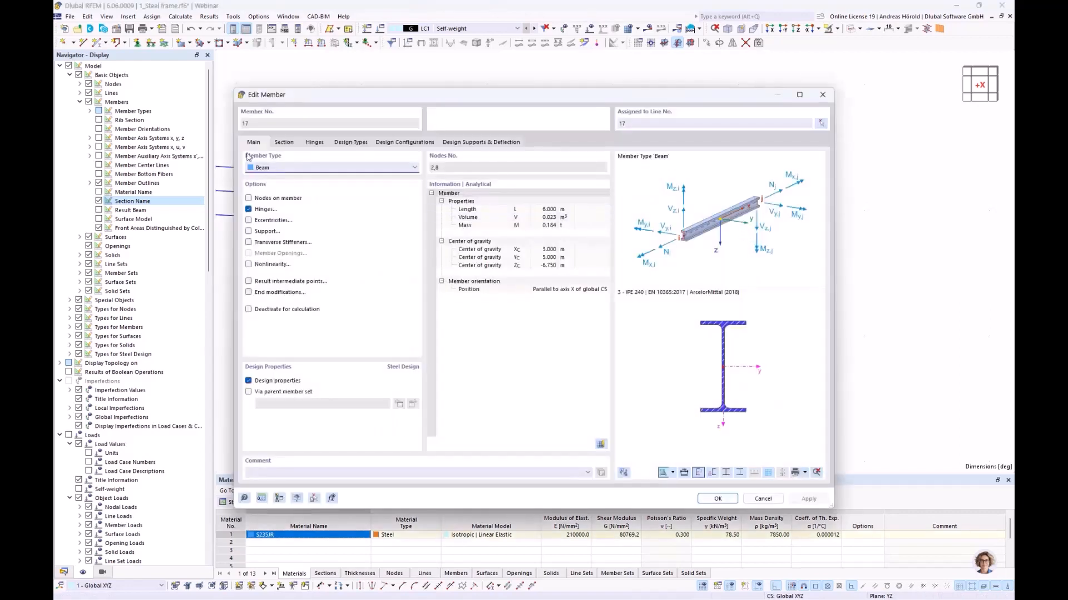
left_click(284, 143)
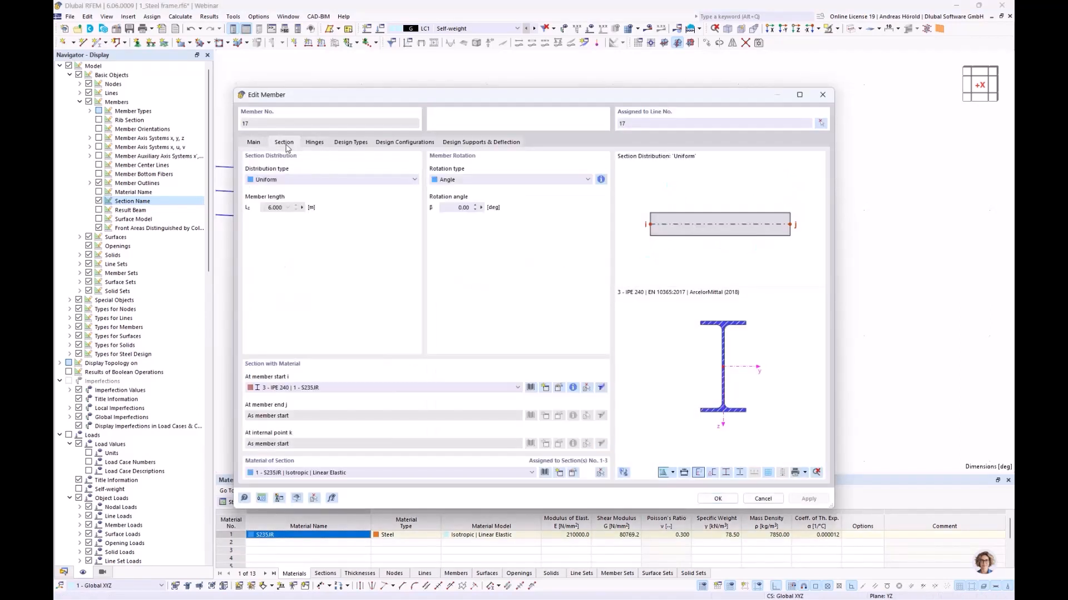
left_click_drag(375, 95, 590, 99)
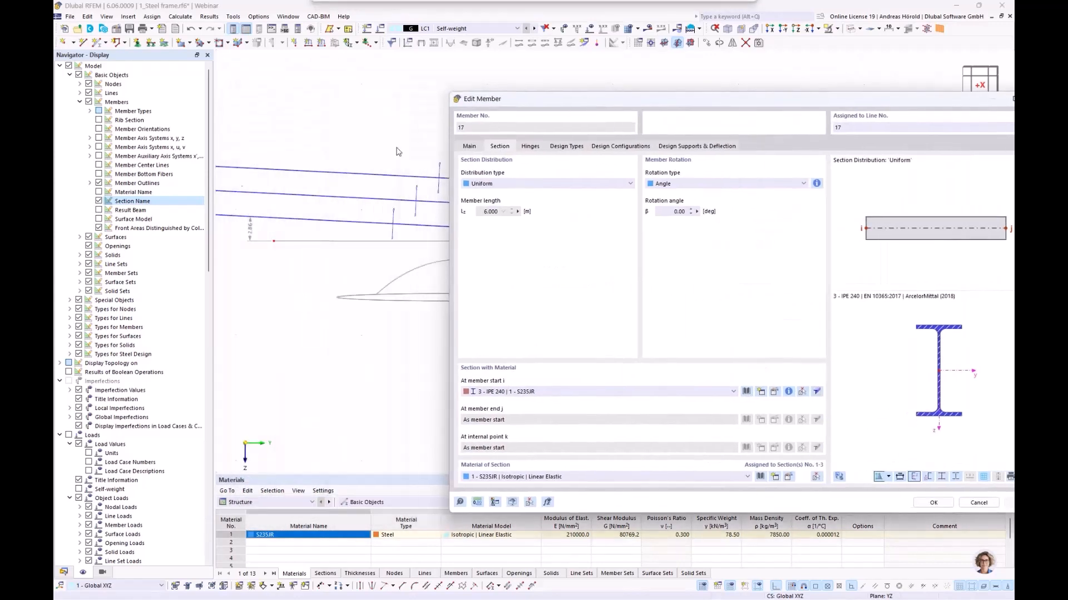
left_click(697, 212)
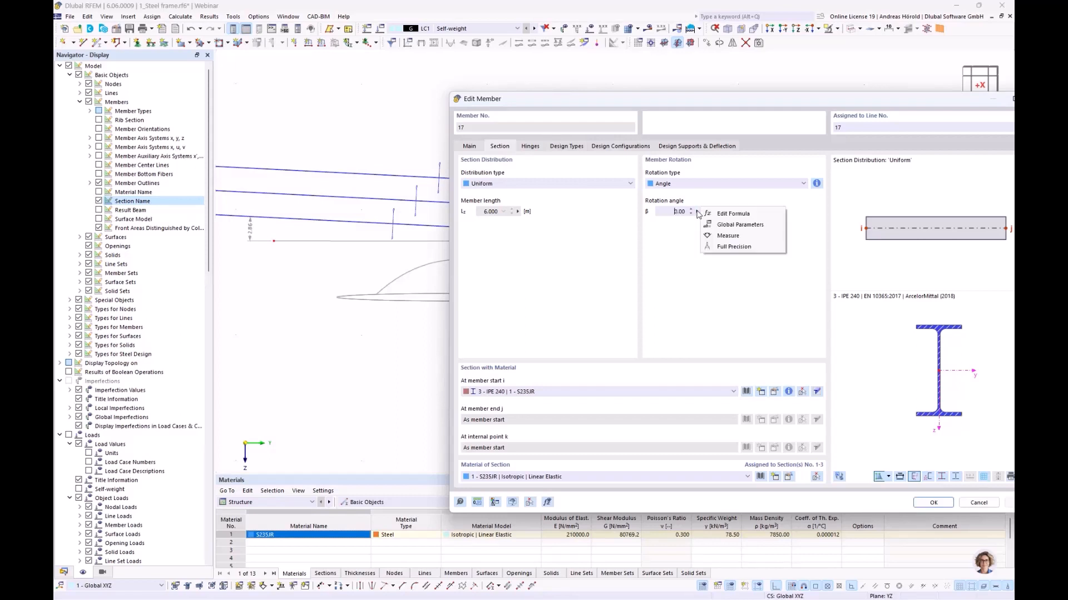
left_click(729, 238)
scroll(447, 261, "down", 4)
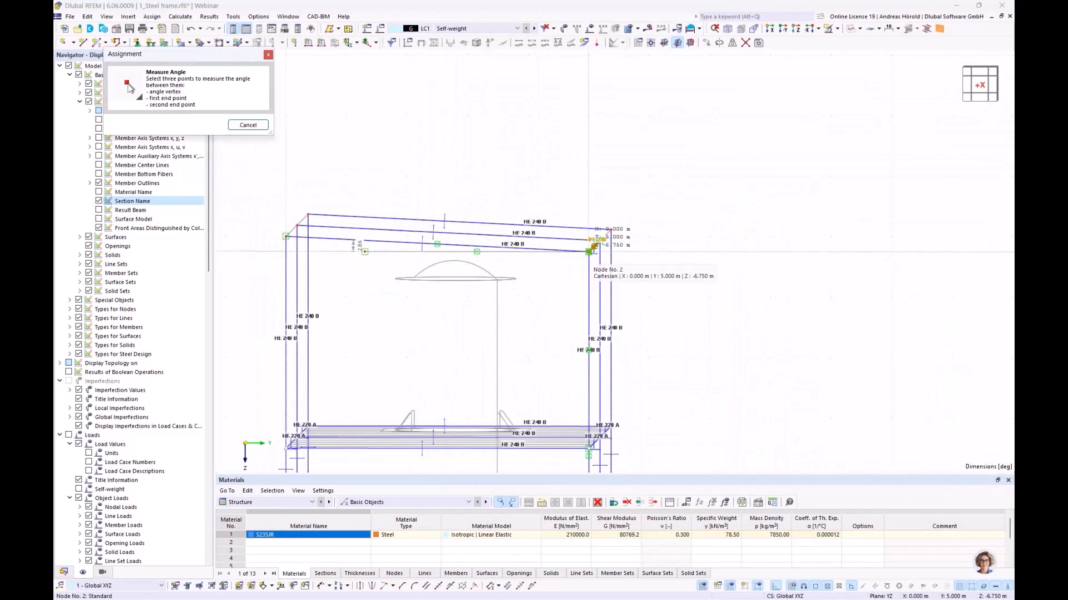
left_click(588, 252)
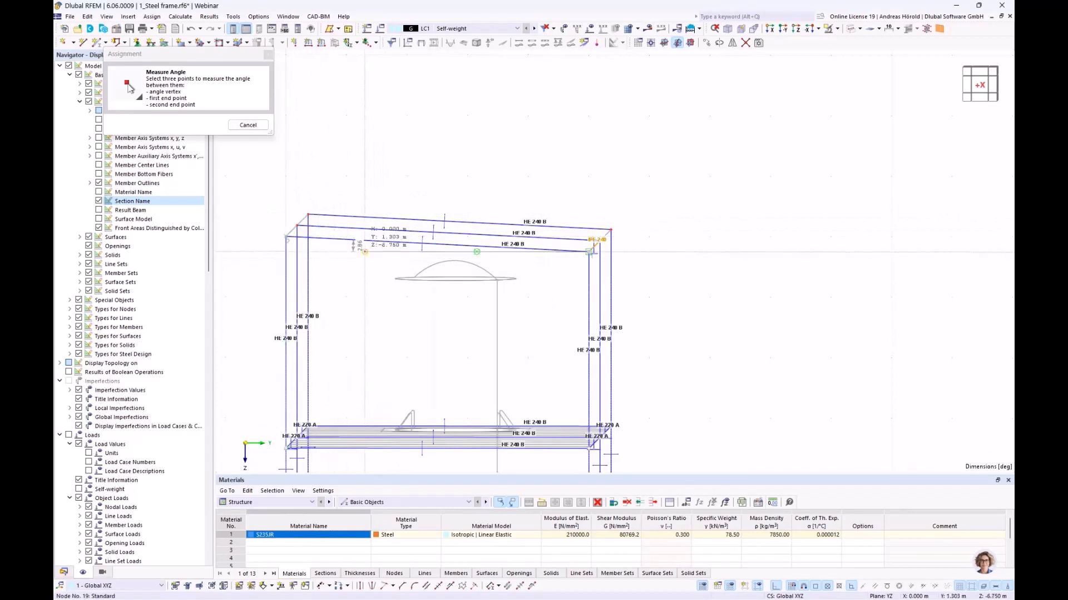
left_click(364, 252)
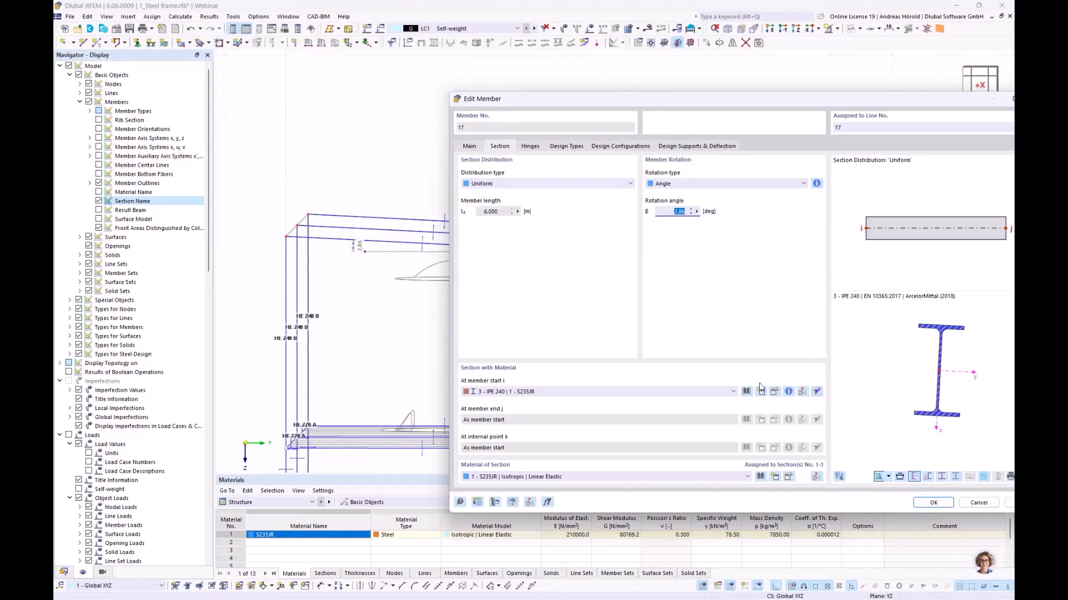
left_click(932, 503)
scroll(640, 260, "up", 3)
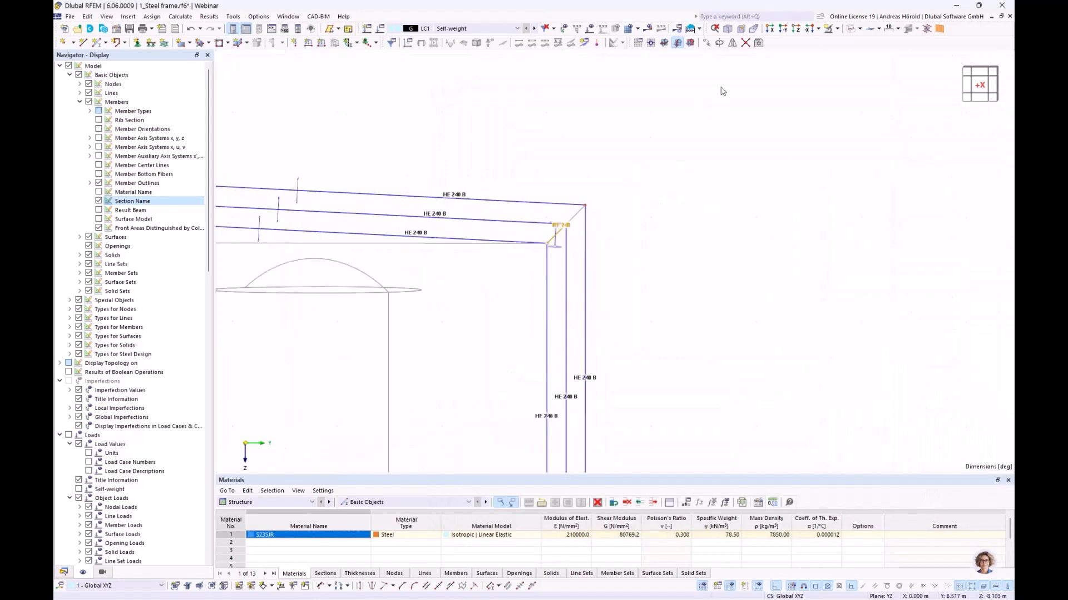
left_click(769, 28)
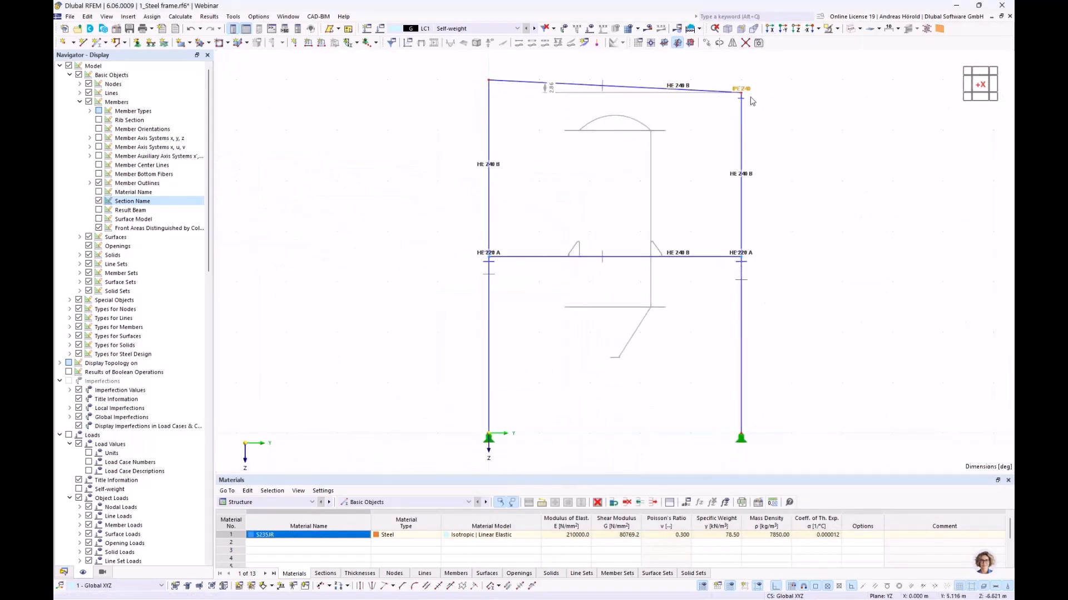
scroll(752, 102, "up", 4)
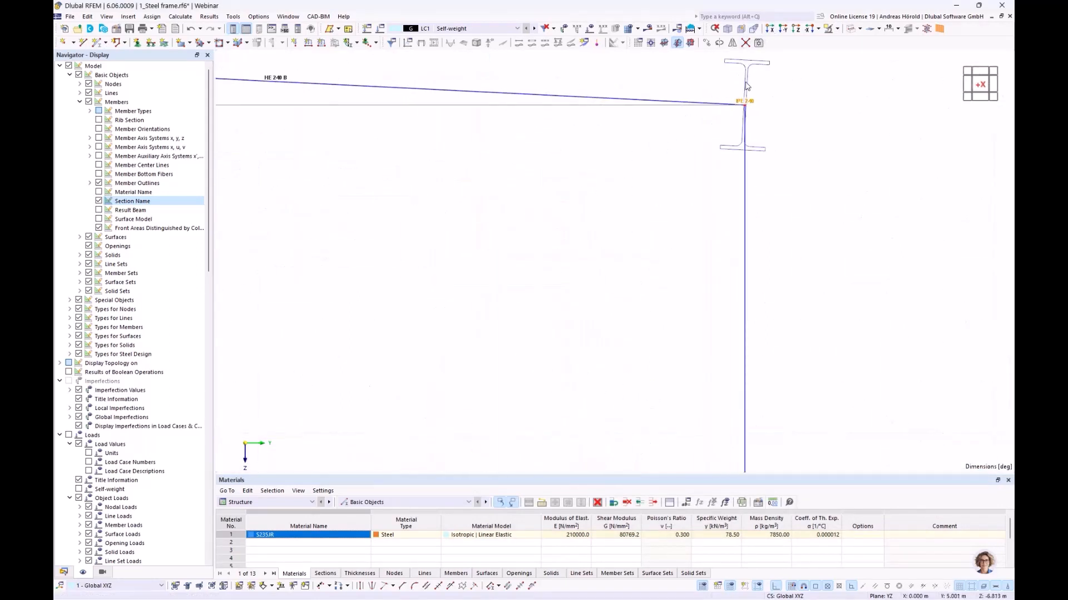
scroll(745, 106, "down", 5)
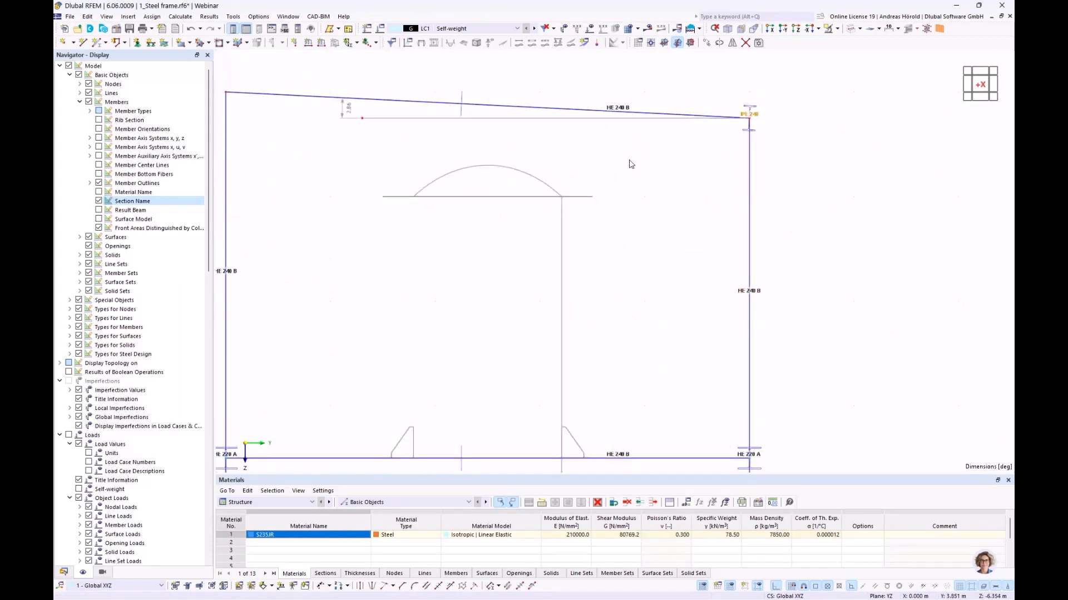
Delete the angular dimension and the horizontal auxiliary line below the sloping HE 240 B top beam.
left_click_drag(385, 109, 318, 156)
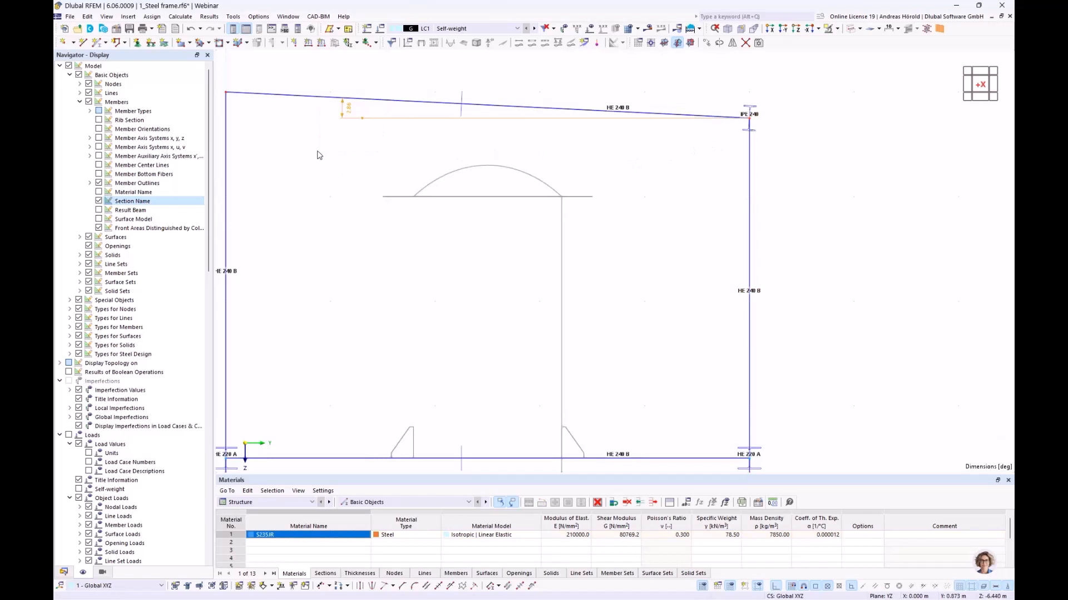
key("Delete")
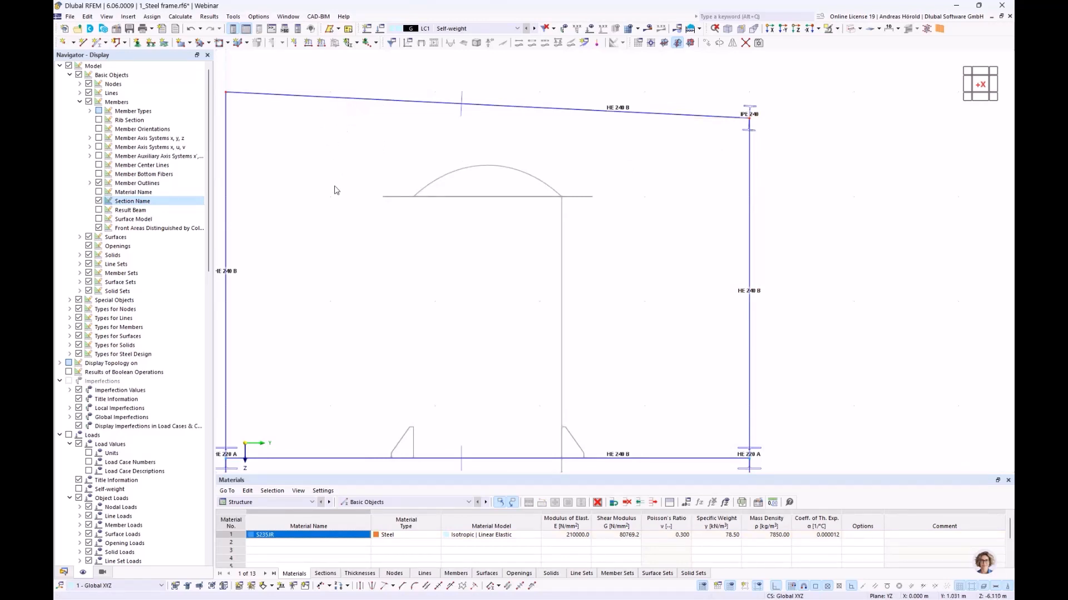
scroll(580, 260, "down", 3)
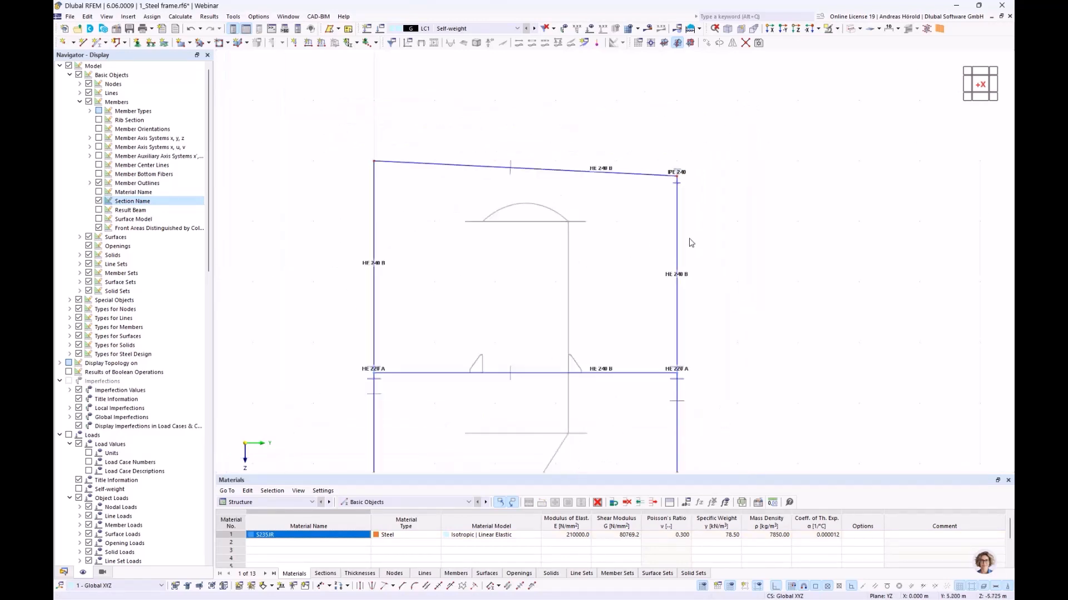
left_click(727, 28)
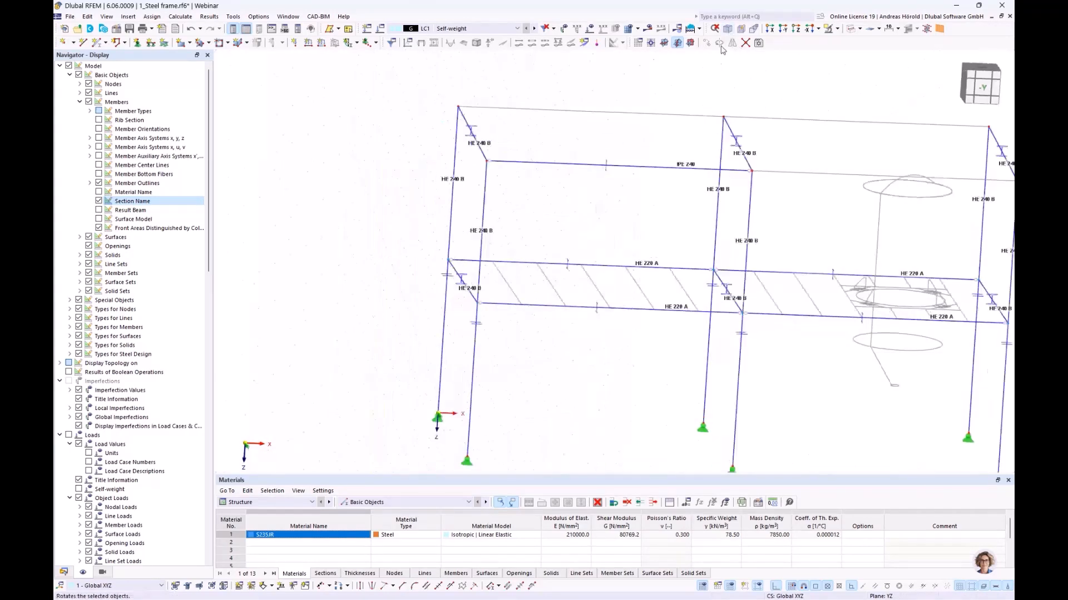
middle_click_drag(362, 343, 473, 371, "ctrl")
scroll(555, 292, "up", 2)
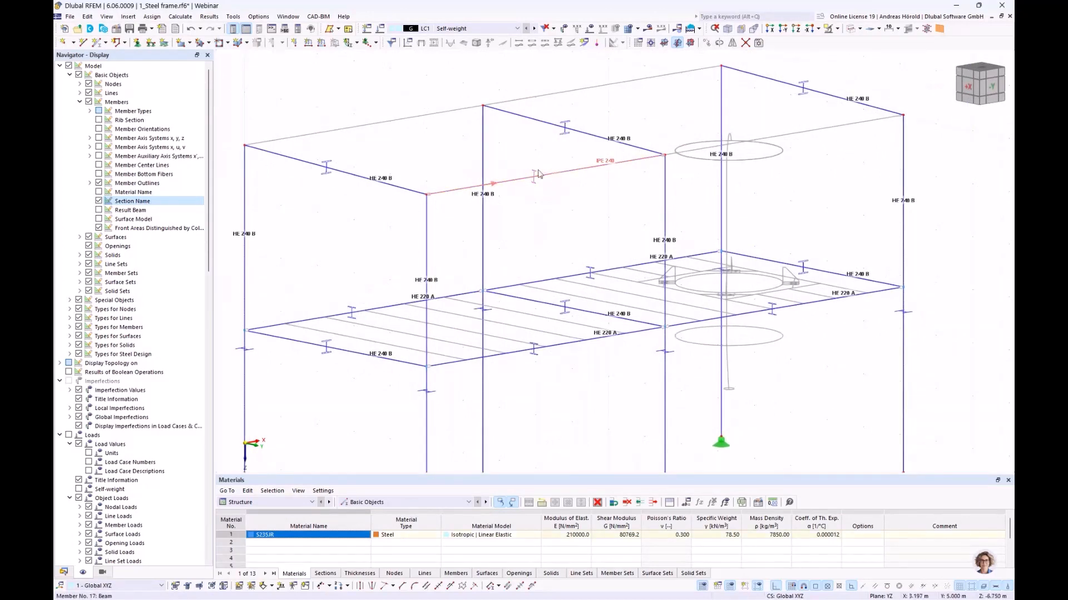
left_click(538, 175)
left_click_drag(300, 142, 377, 146, "ctrl")
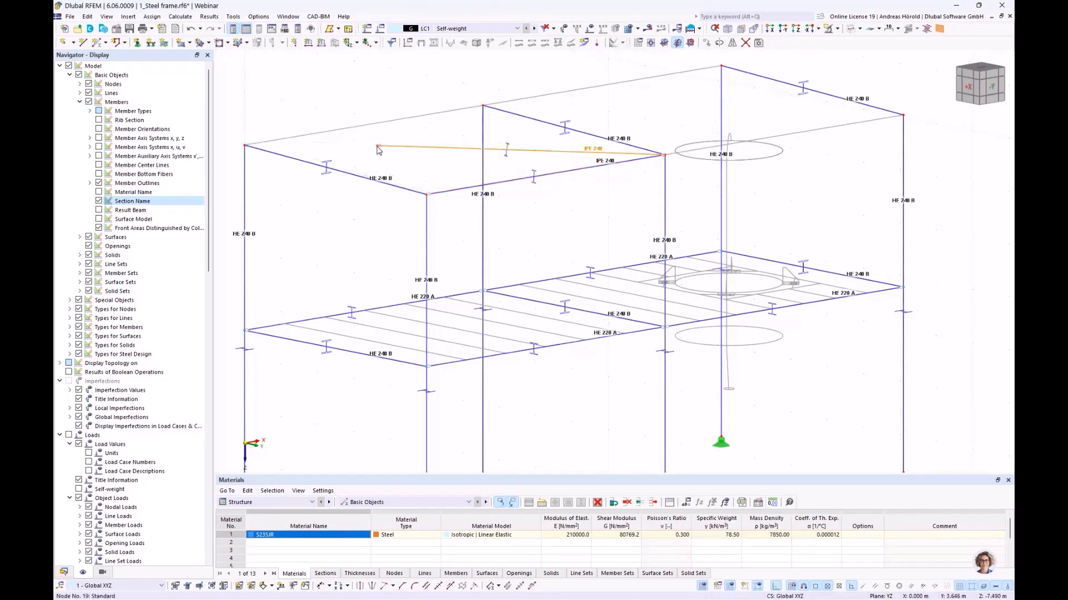
left_click(191, 28)
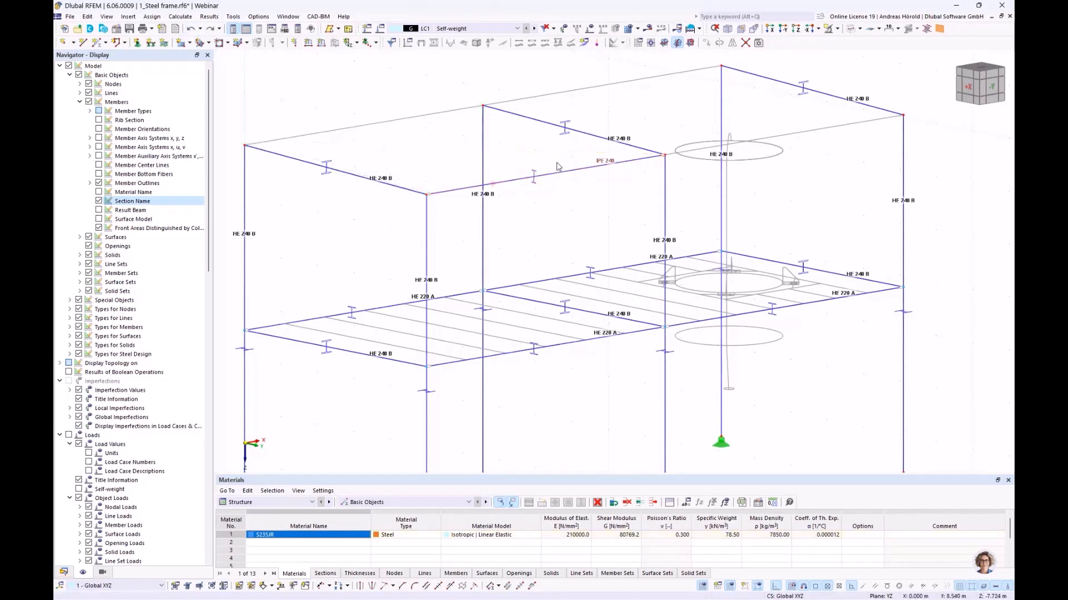
Copy the IPE 240 roof beam to the opposite, higher roof edge between the first and second frames.
left_click_drag(556, 159, 243, 147)
left_click(463, 159)
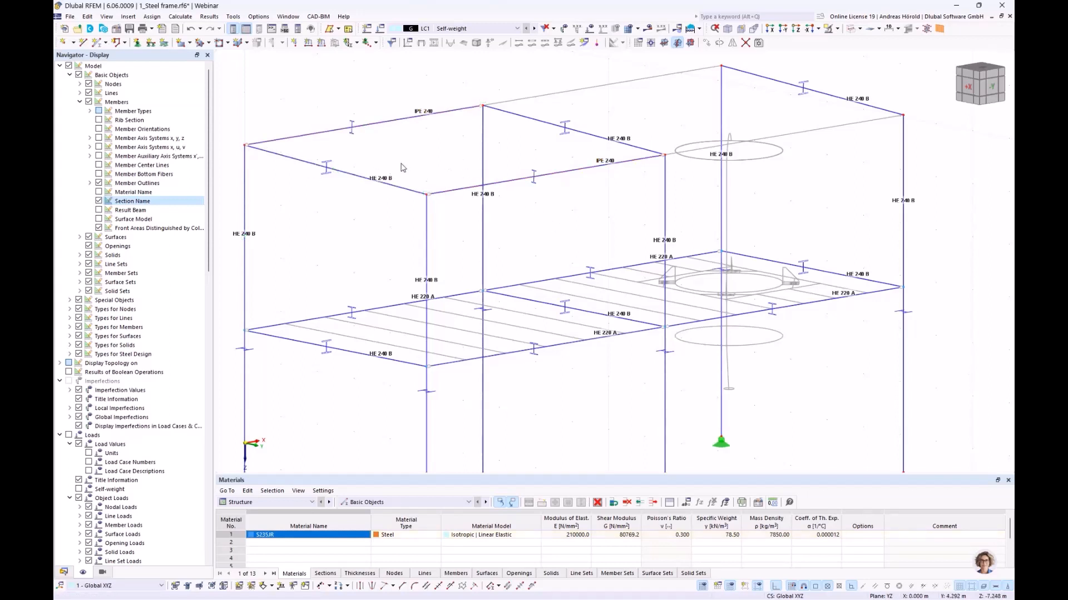
scroll(403, 167, "down", 2)
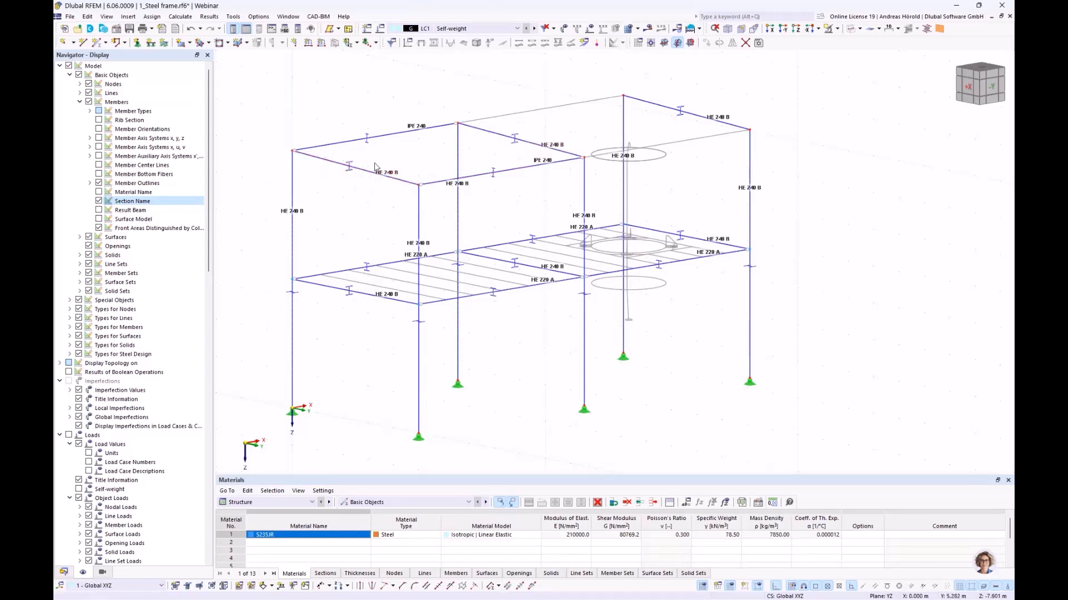
scroll(396, 145, "up", 1)
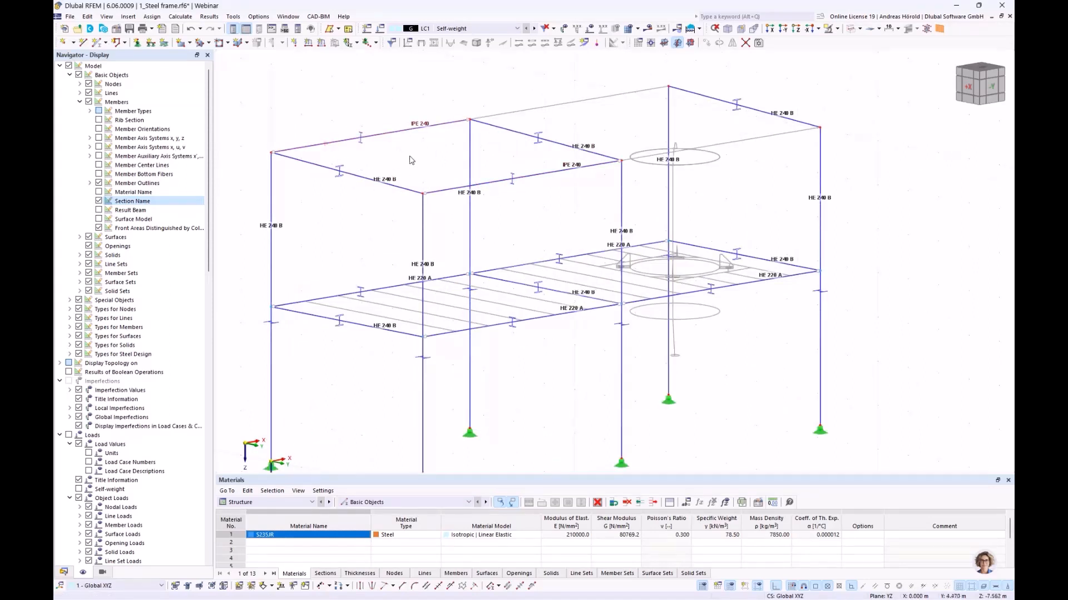
Divide the three sloping HE 240 B top beams (members 4, 8, 12) with one intermediate On Member node each, without splitting them.
scroll(411, 160, "down", 1)
middle_click_drag(396, 177, 487, 169, "ctrl")
left_click_drag(553, 99, 499, 198)
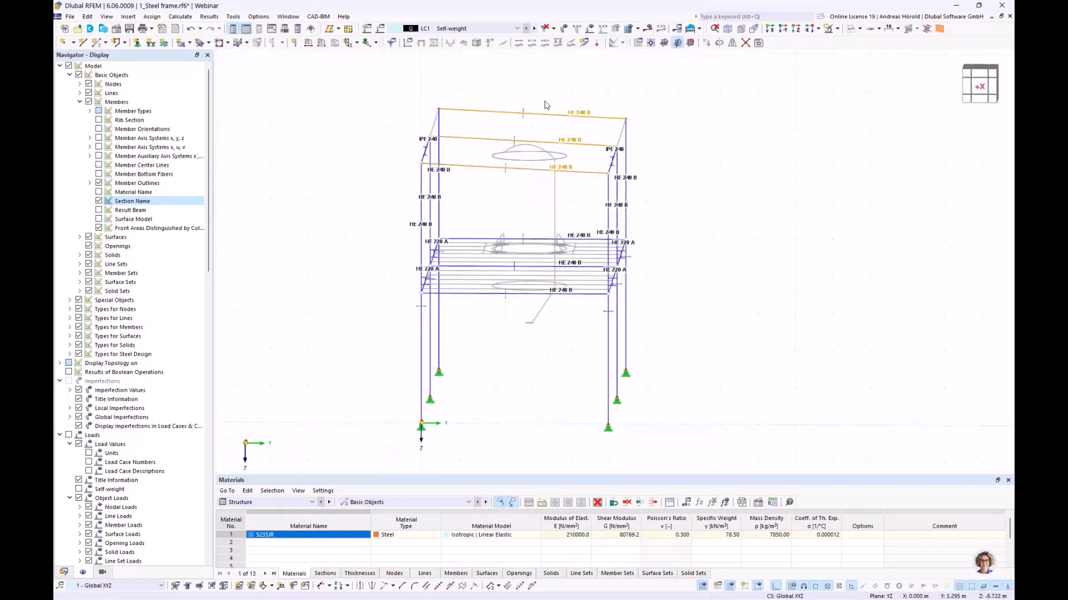
right_click(531, 173)
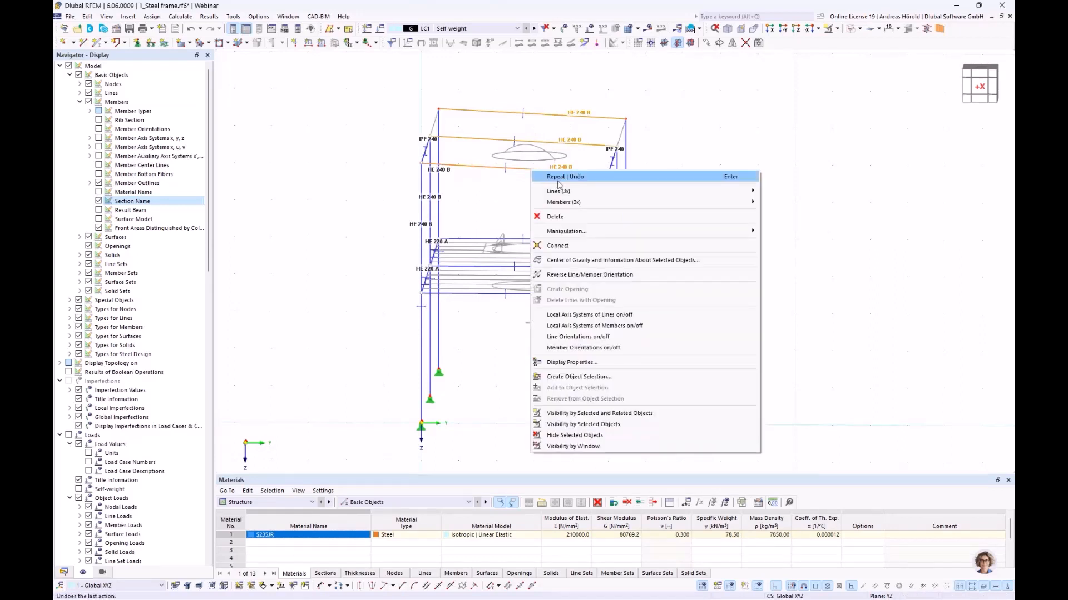
mouse_move(571, 205)
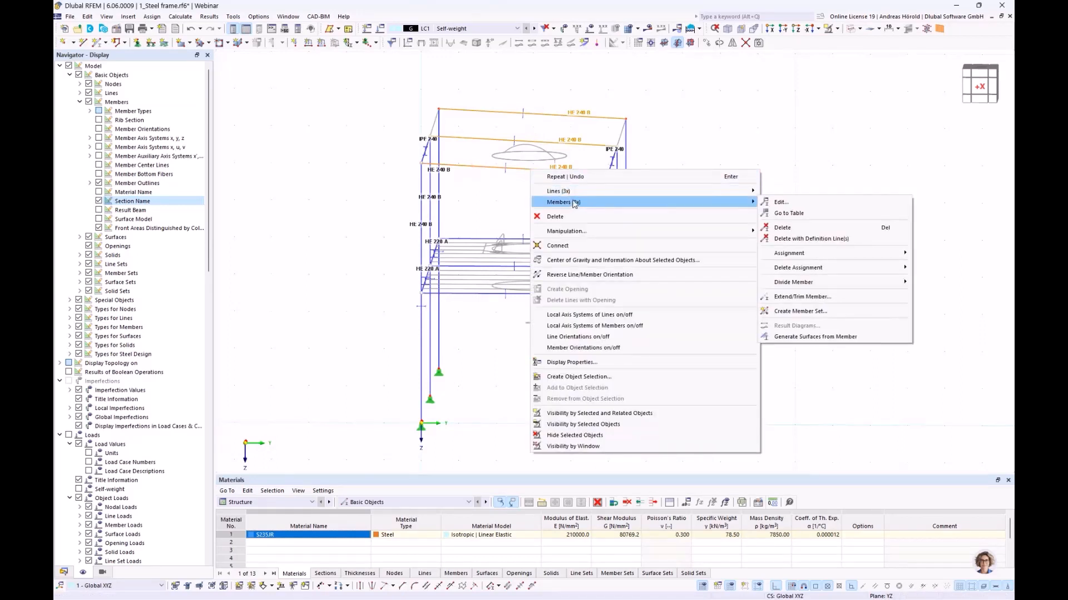
mouse_move(819, 285)
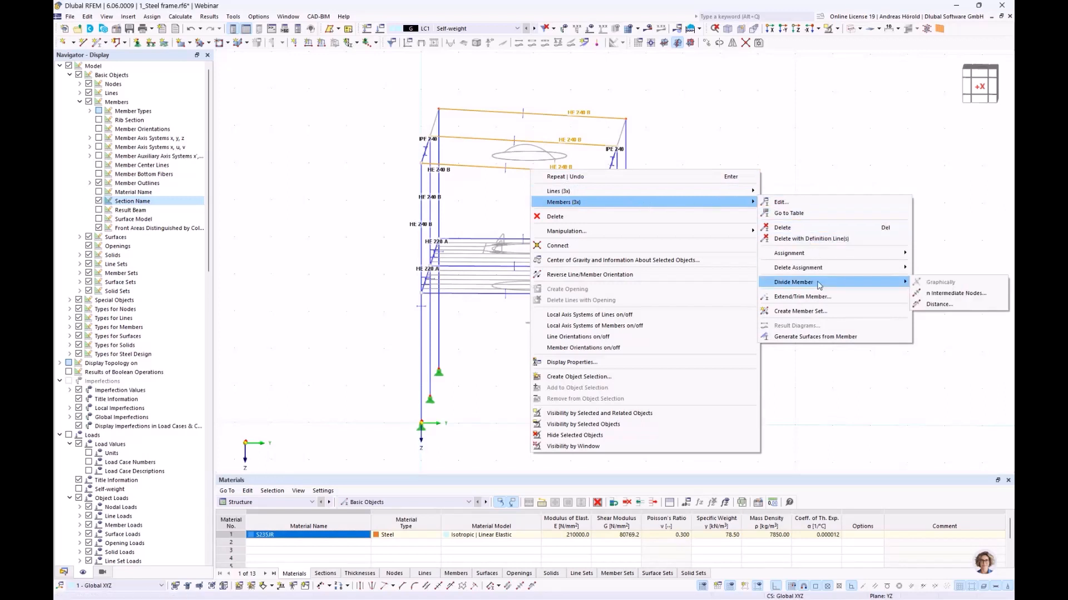
left_click(961, 295)
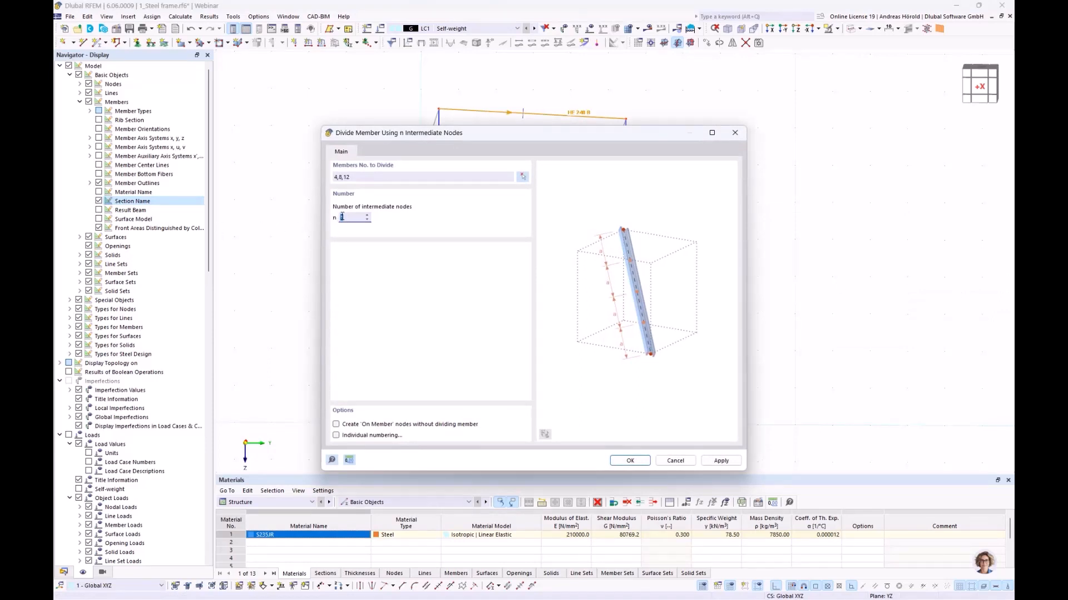
left_click(336, 425)
left_click(627, 461)
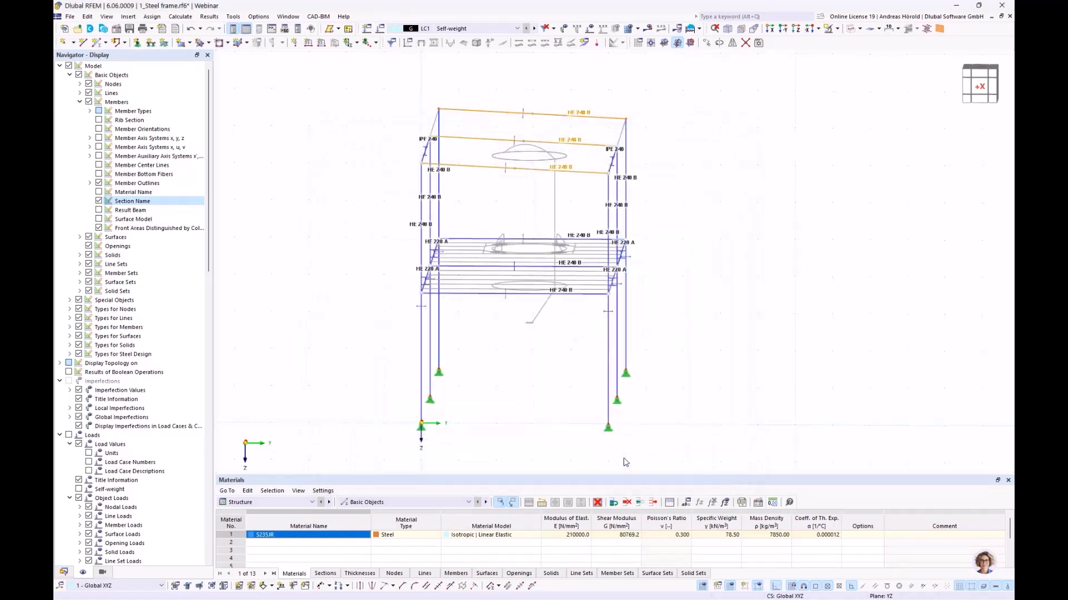
scroll(518, 194, "up", 3)
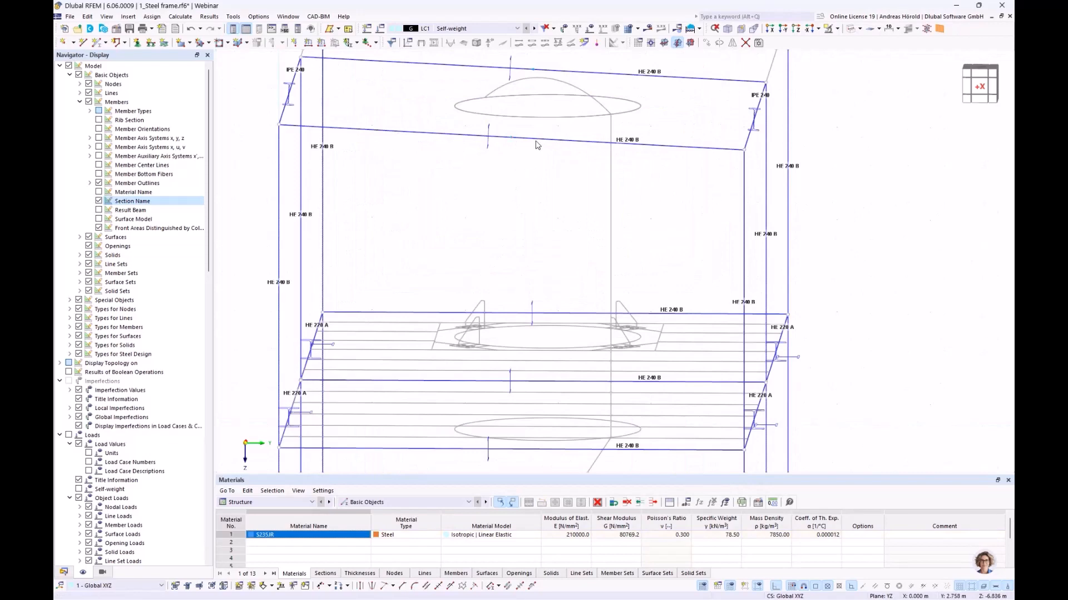
mouse_move(537, 142)
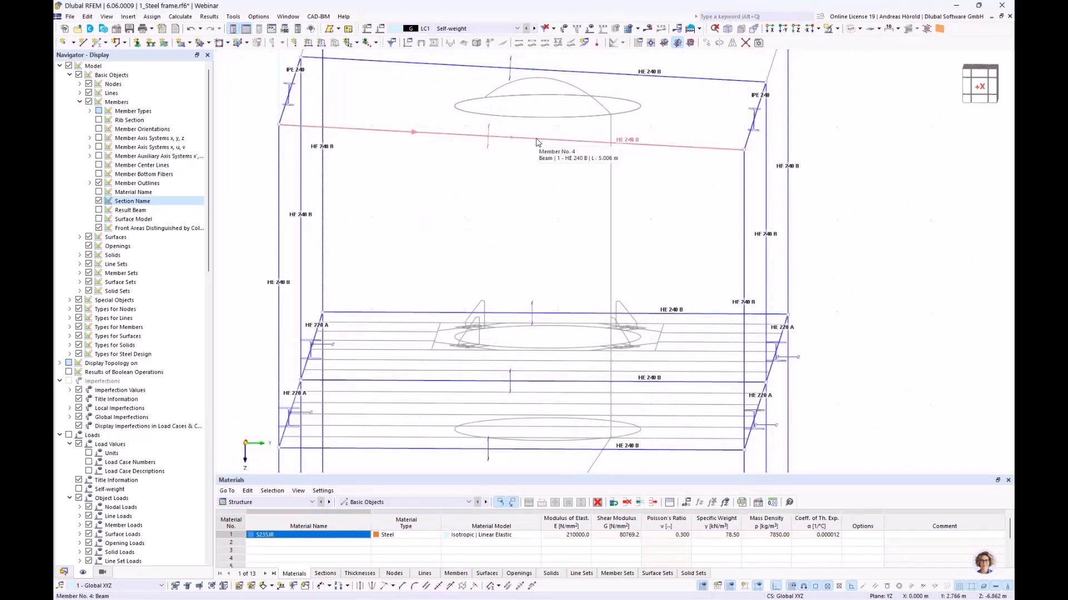
Copy the IPE 240 beam on the lower roof edge to the mid-span nodes of the sloping top beams in the first bay.
scroll(538, 145, "down", 5)
middle_click_drag(732, 214, 635, 351)
scroll(635, 351, "down", 1)
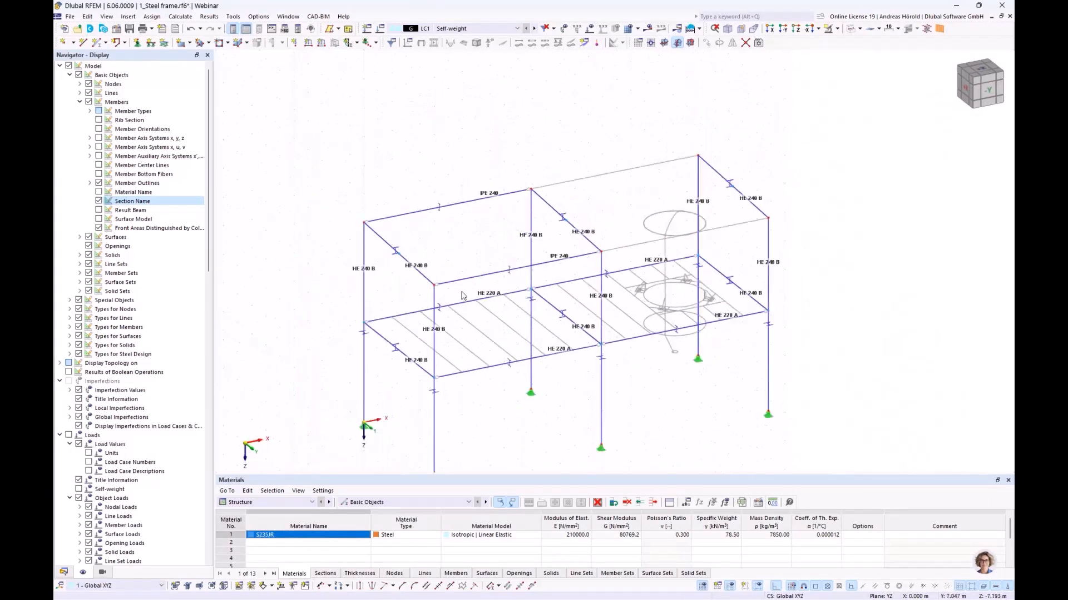
left_click(498, 275)
scroll(478, 262, "up", 3)
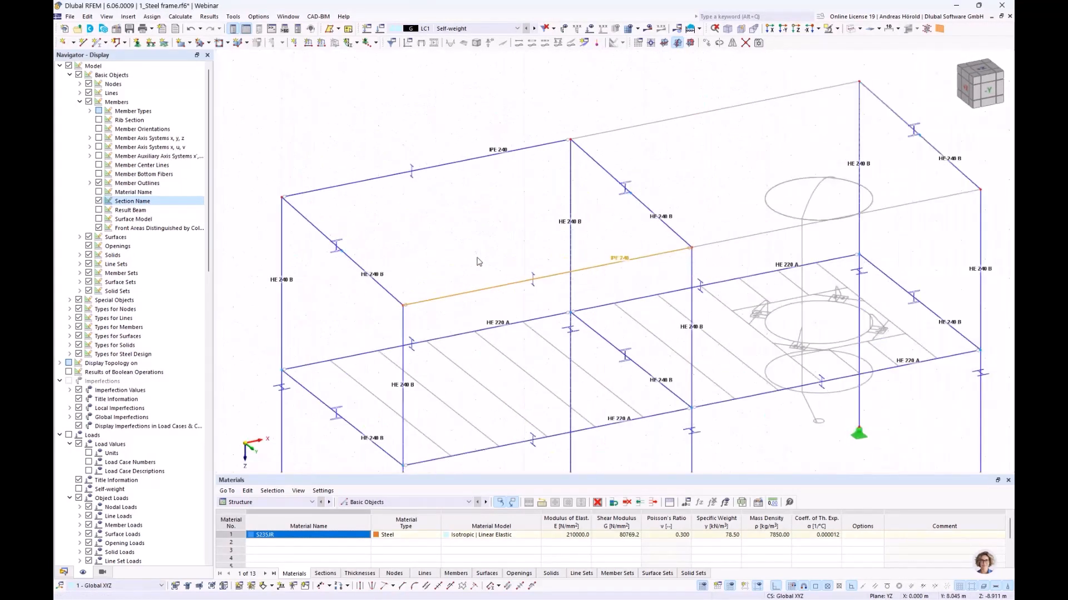
left_click_drag(476, 291, 344, 255, "ctrl")
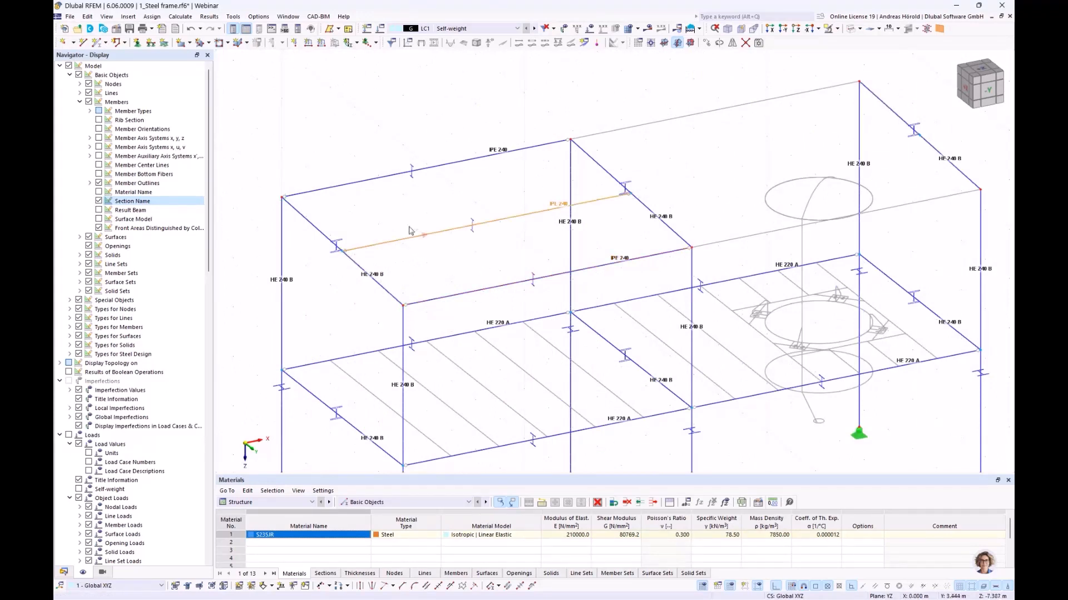
Copy the three IPE 240 roof beams from the first bay into the second bay.
left_click_drag(513, 118, 442, 308)
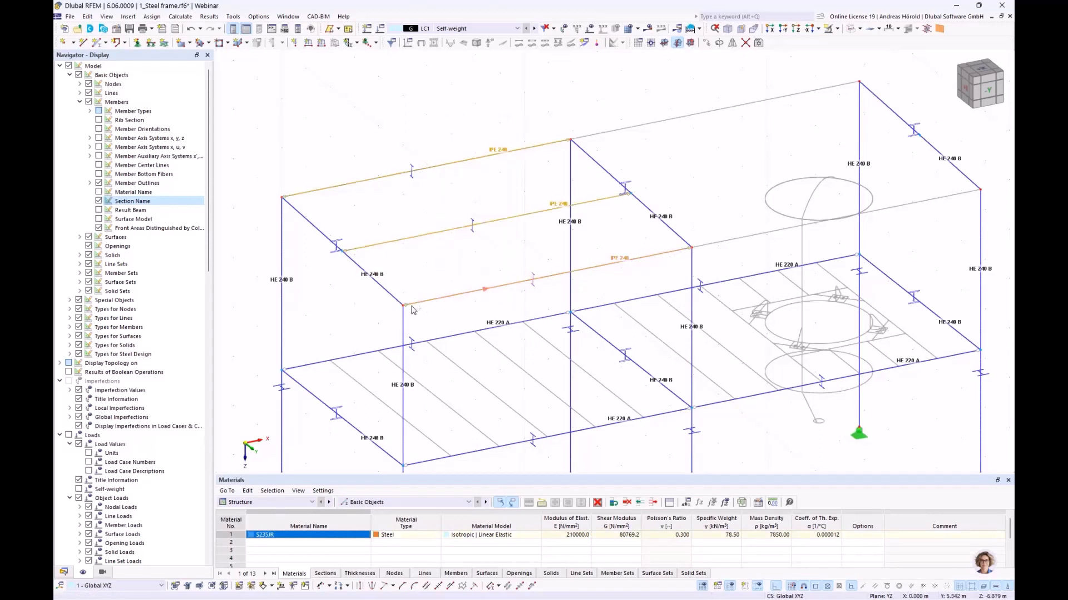
left_click_drag(598, 274, 692, 251, "ctrl")
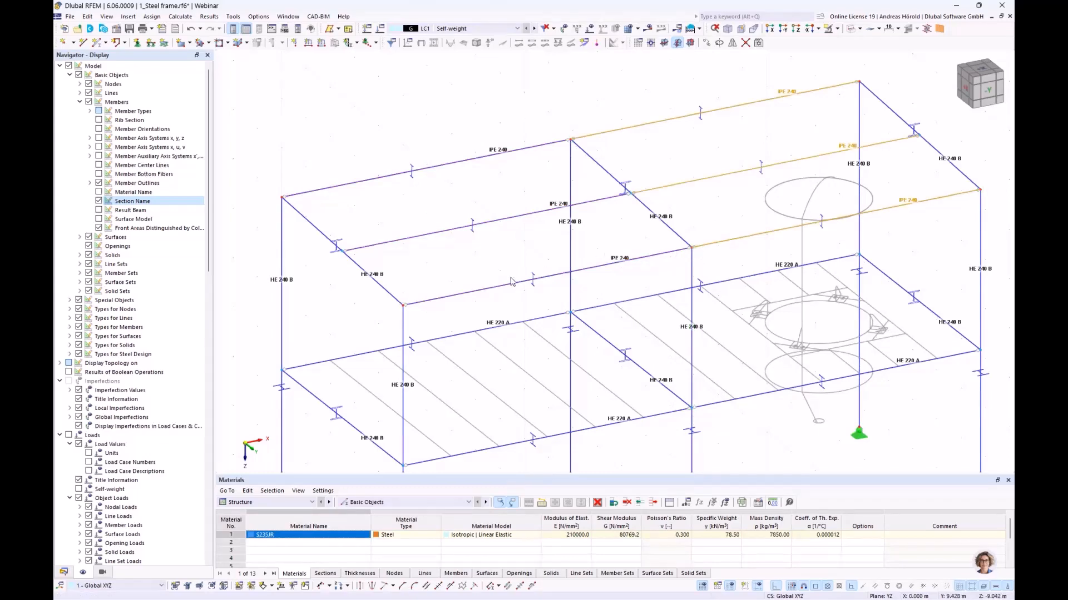
Limit the visibility to the platform-level HE 240 B and HE 220 A beams with related objects, and view them along Z.
scroll(512, 280, "down", 3)
mouse_move(535, 313)
middle_mouse_down("ctrl")
mouse_move(562, 293)
mouse_move(660, 267)
mouse_move(620, 284)
mouse_move(615, 302)
mouse_move(493, 299)
mouse_move(539, 296)
mouse_move(565, 274)
mouse_move(479, 269)
middle_mouse_up("ctrl")
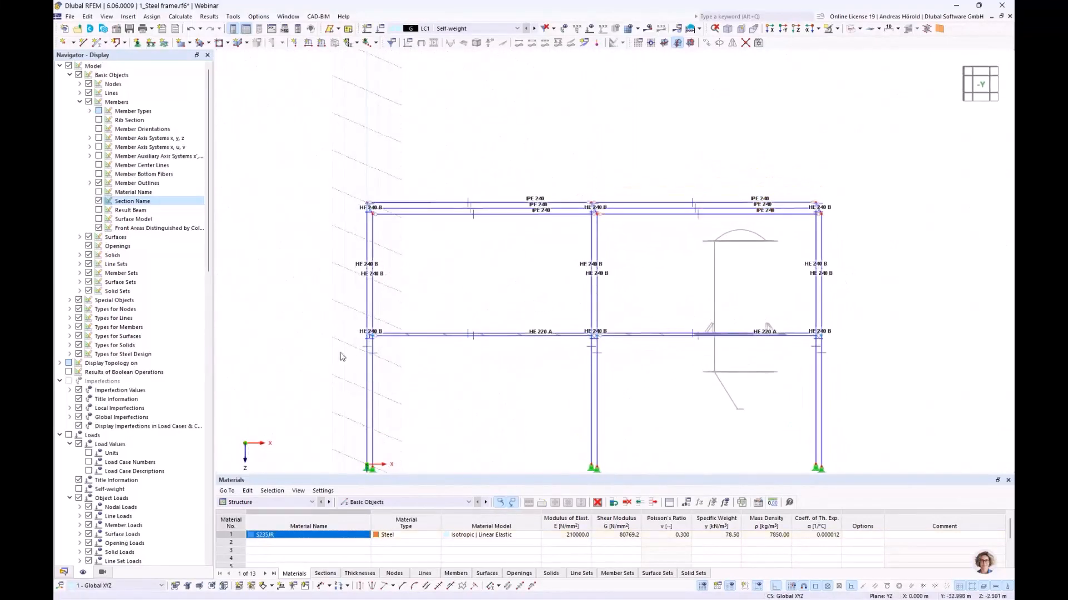
left_click_drag(320, 353, 870, 310)
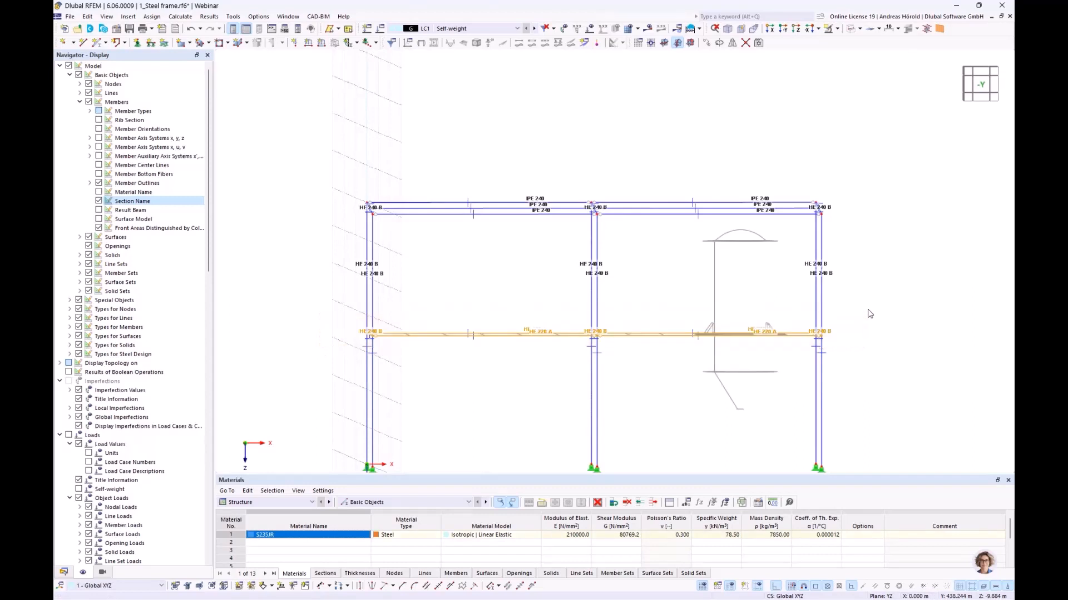
left_click(838, 29)
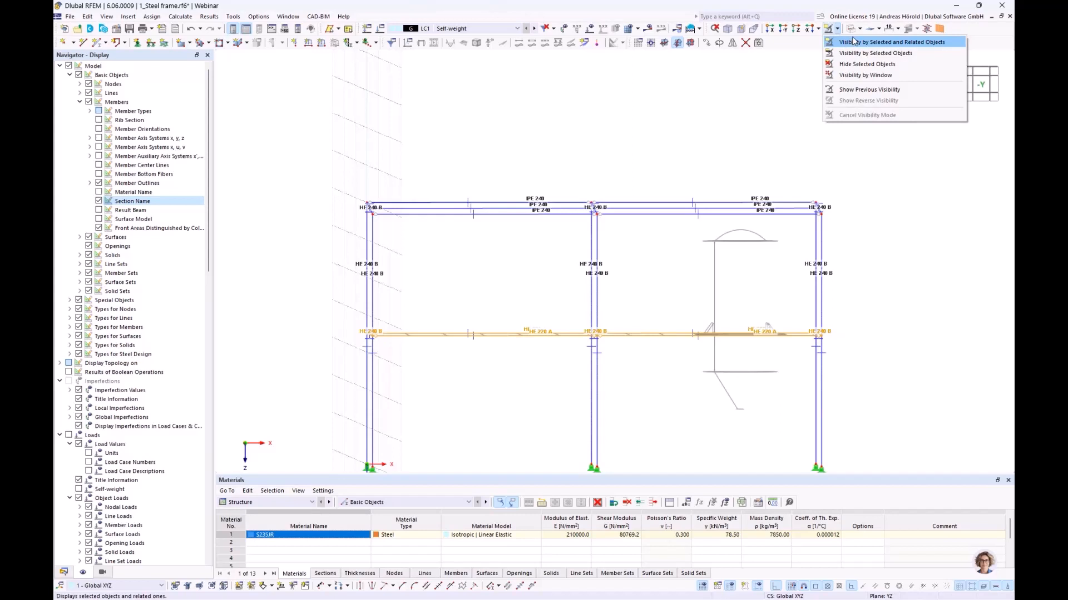
left_click(854, 42)
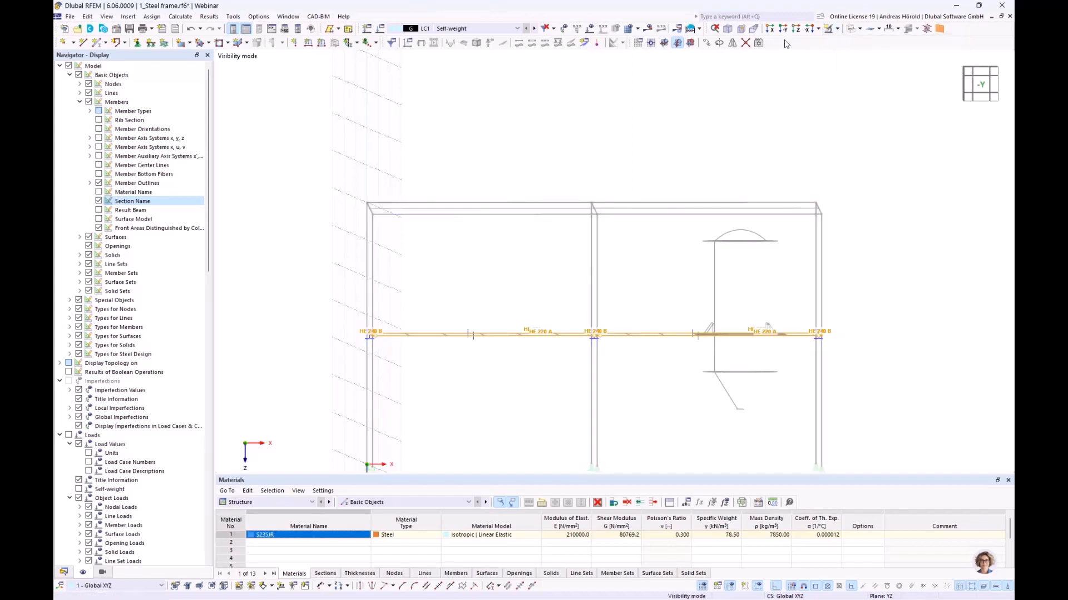
left_click(796, 29)
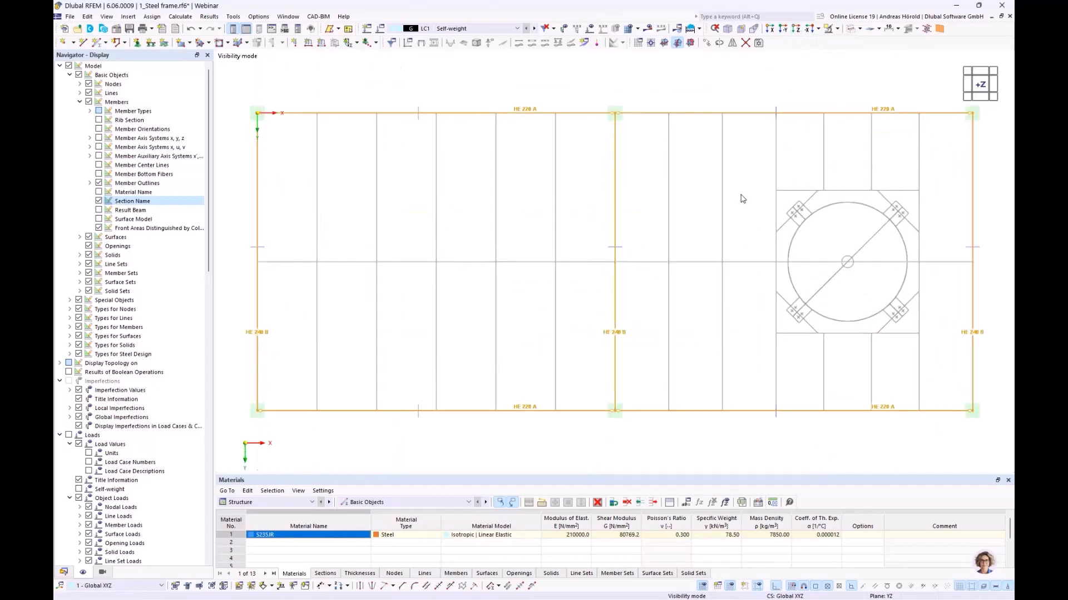
Turn off the display of hidden objects in the background.
scroll(743, 199, "down", 1)
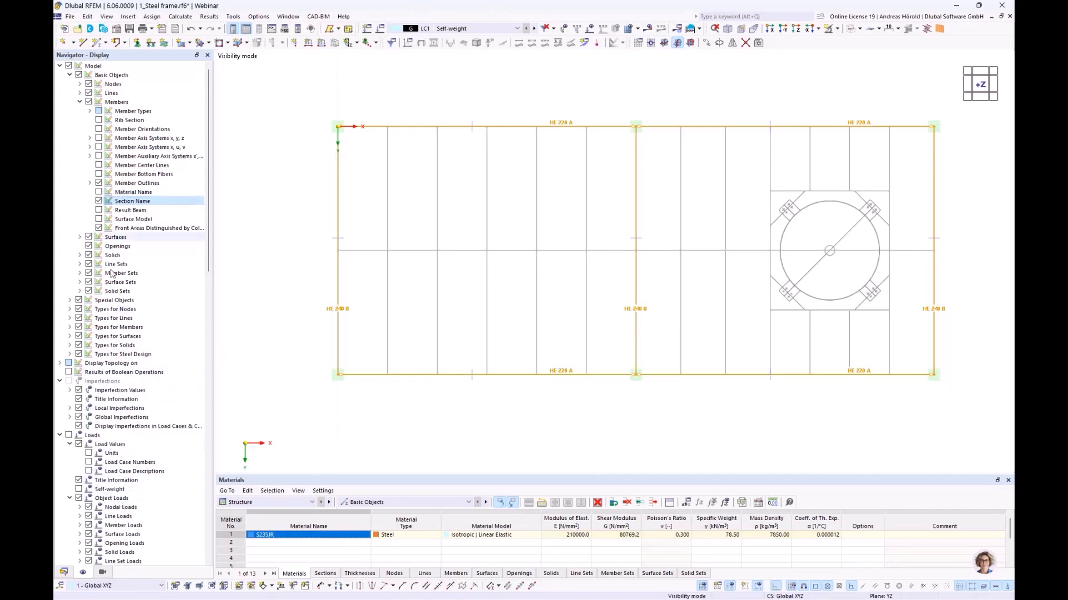
scroll(111, 272, "down", 18)
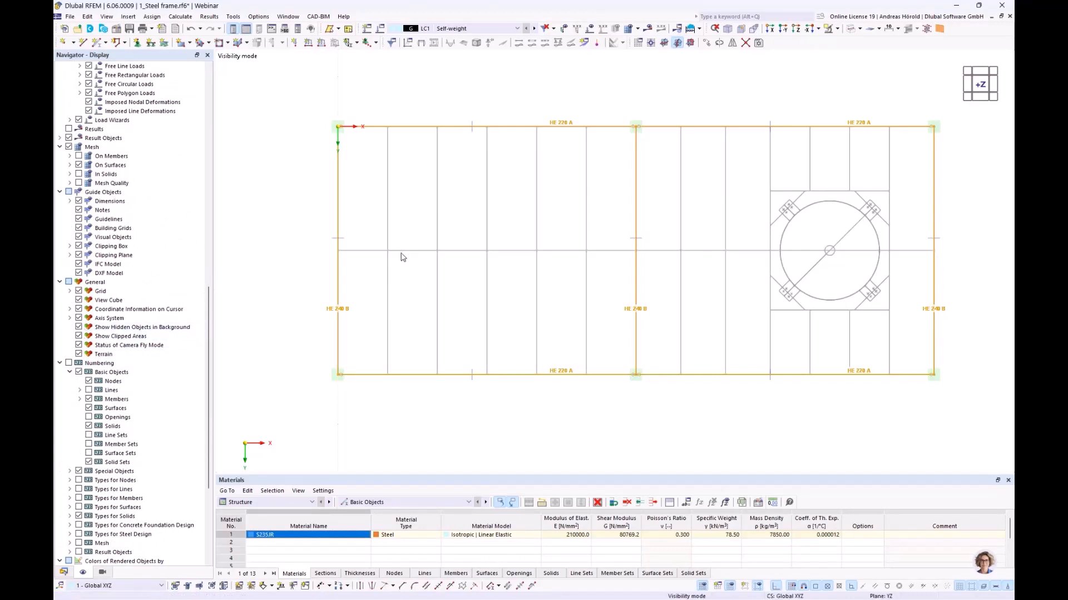
left_click(79, 327)
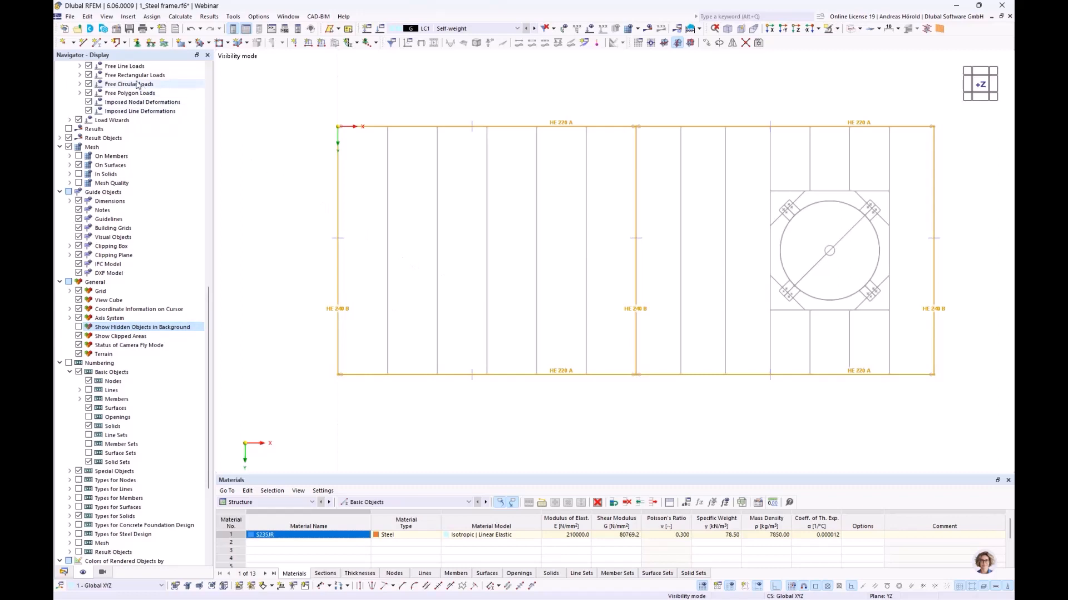
Set up a new beam member with the standardized section IPE 160 in S235JR.
left_click(96, 43)
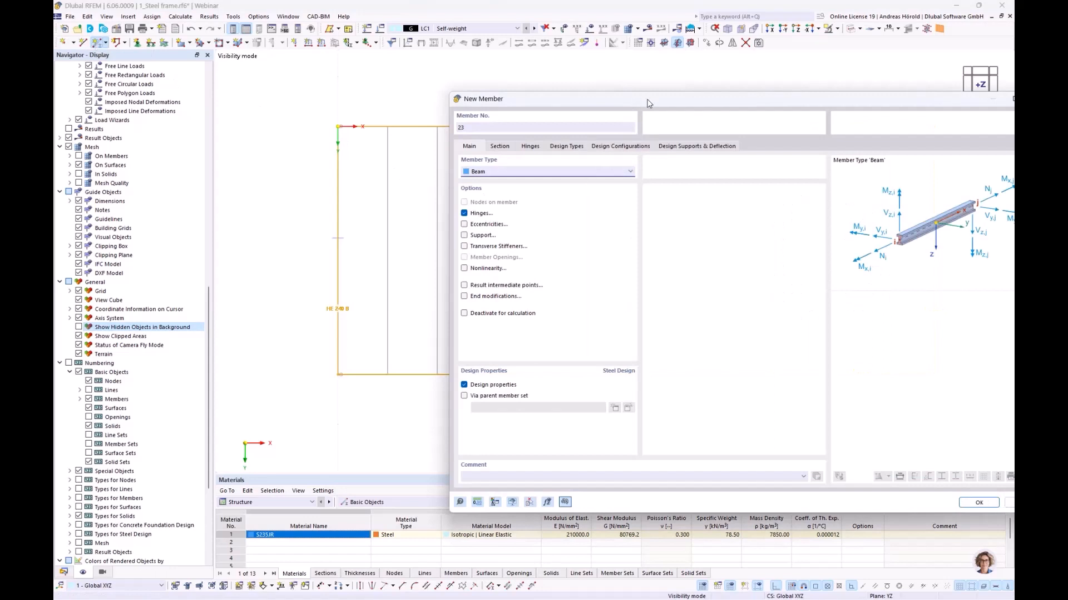
left_click_drag(648, 103, 507, 93)
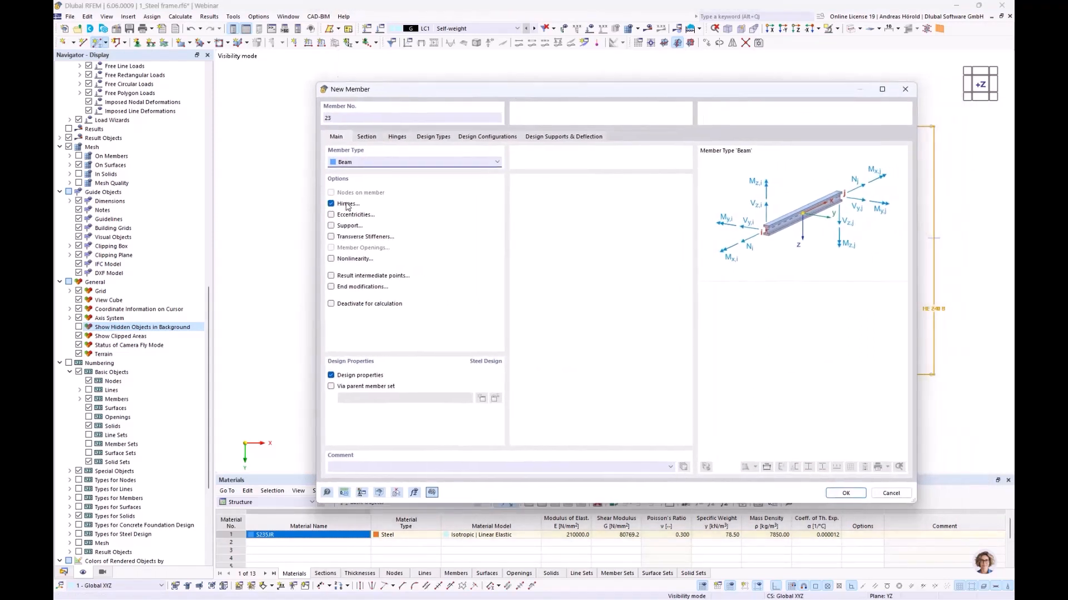
left_click(367, 136)
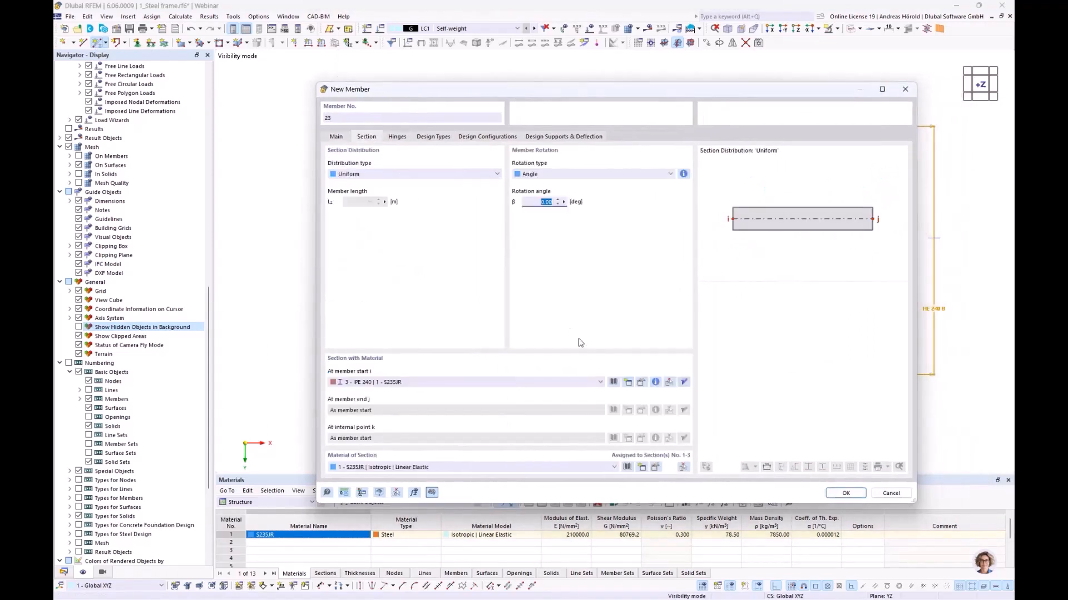
left_click(614, 383)
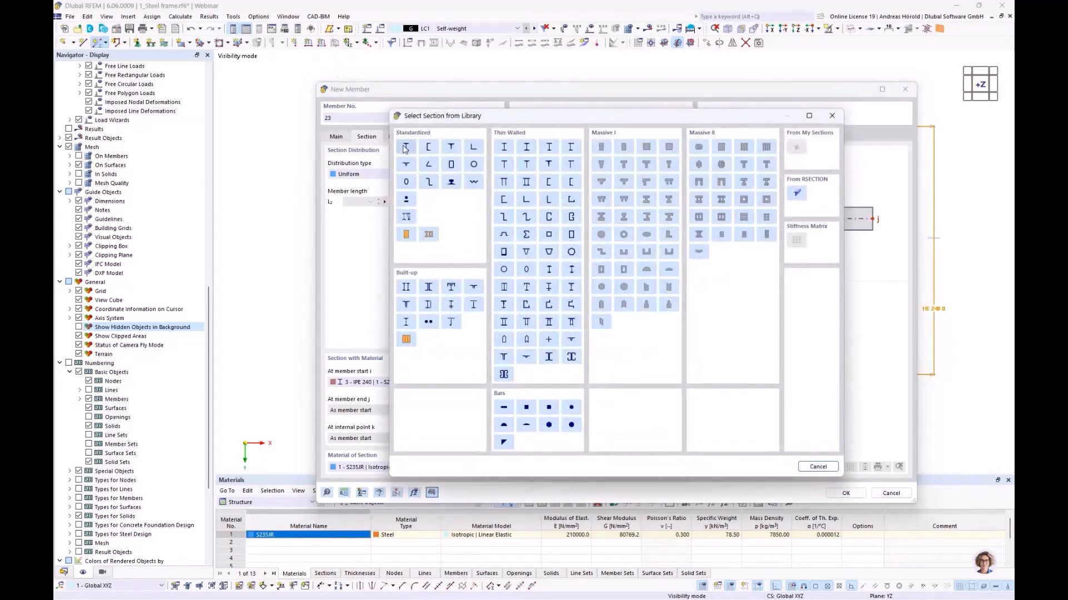
left_click(406, 147)
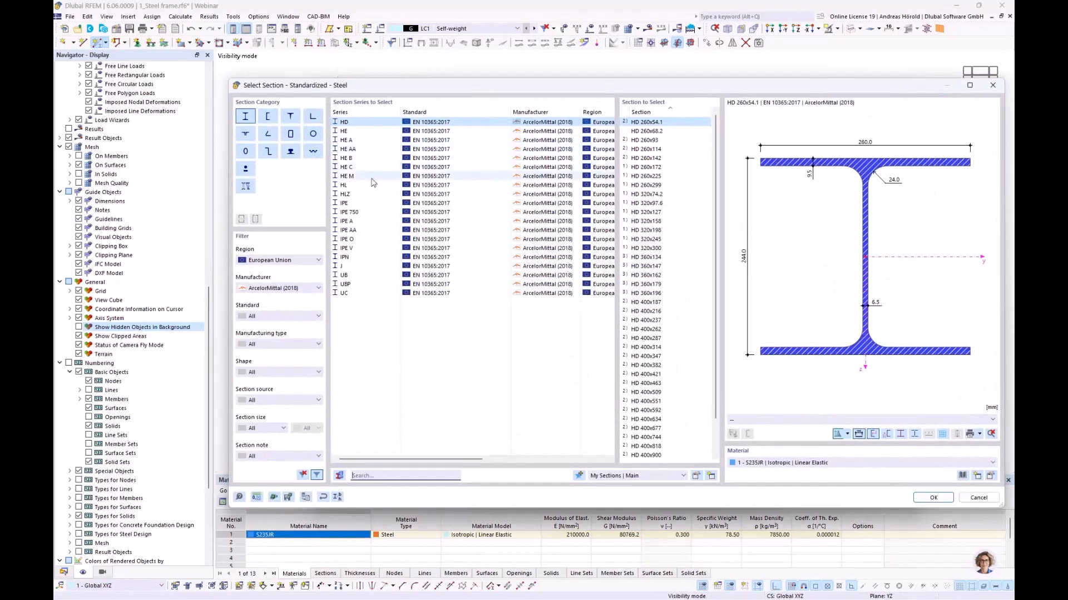
left_click(362, 204)
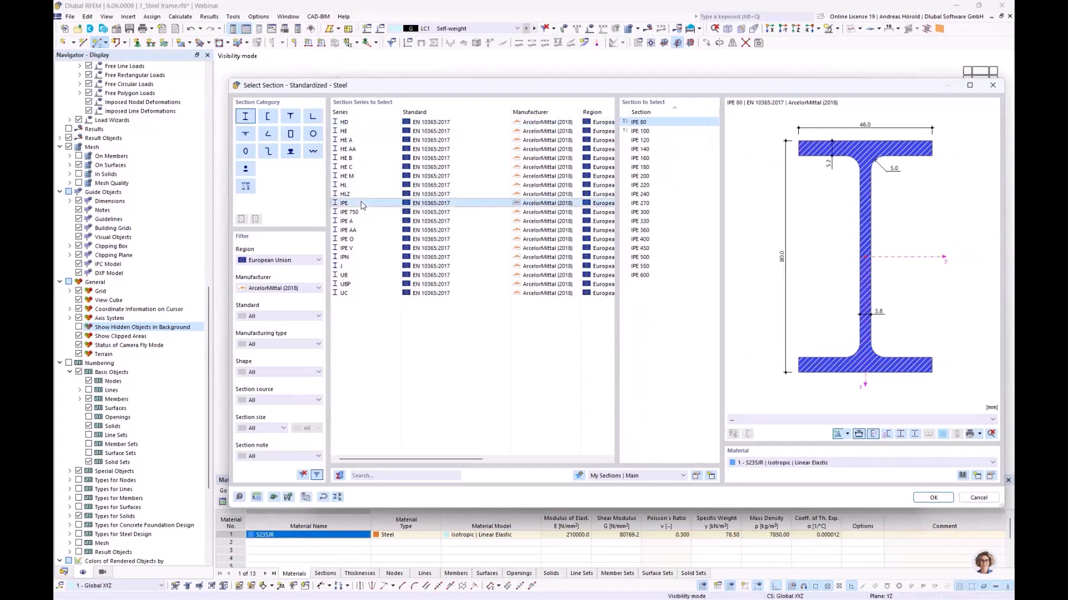
left_click(636, 159)
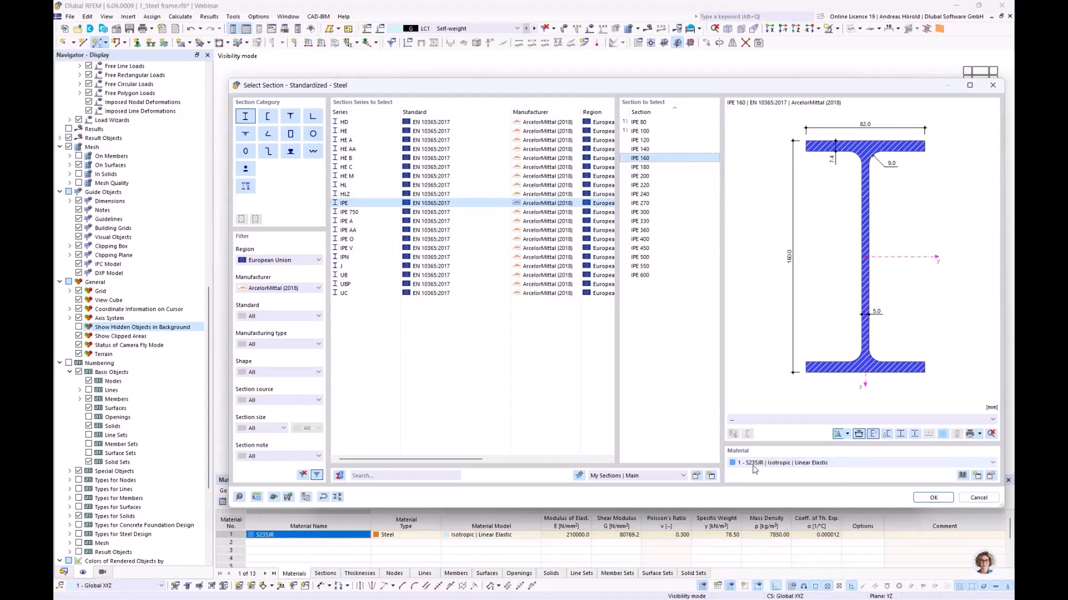
left_click(933, 498)
left_click(846, 493)
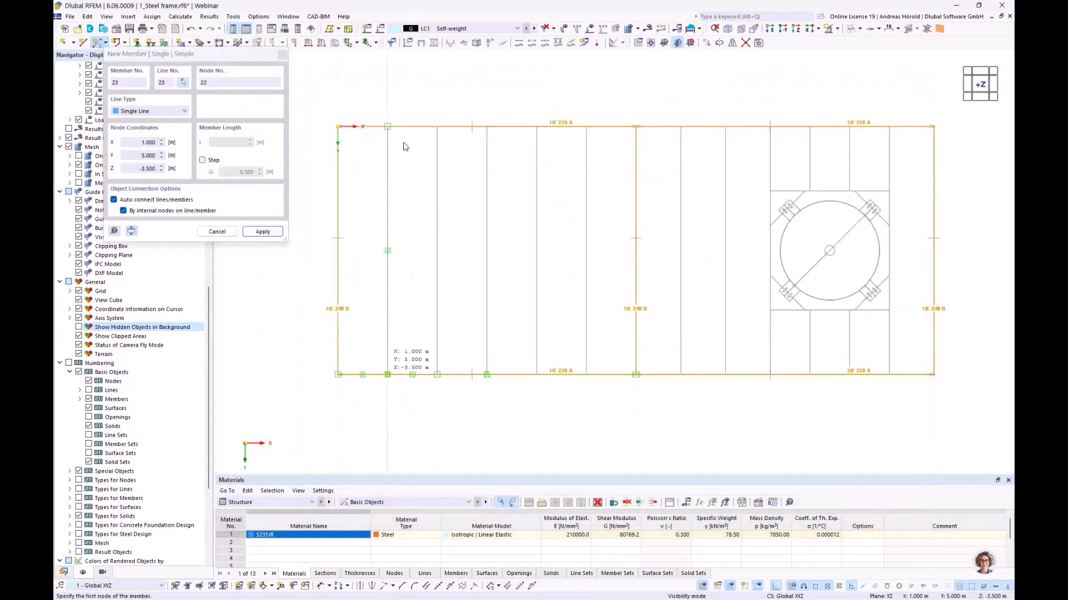
Place five IPE 160 beams on the transverse DXF lines of the first bay, from Y 5.000 m to Y 0.000 m.
left_click(388, 128)
key("Return")
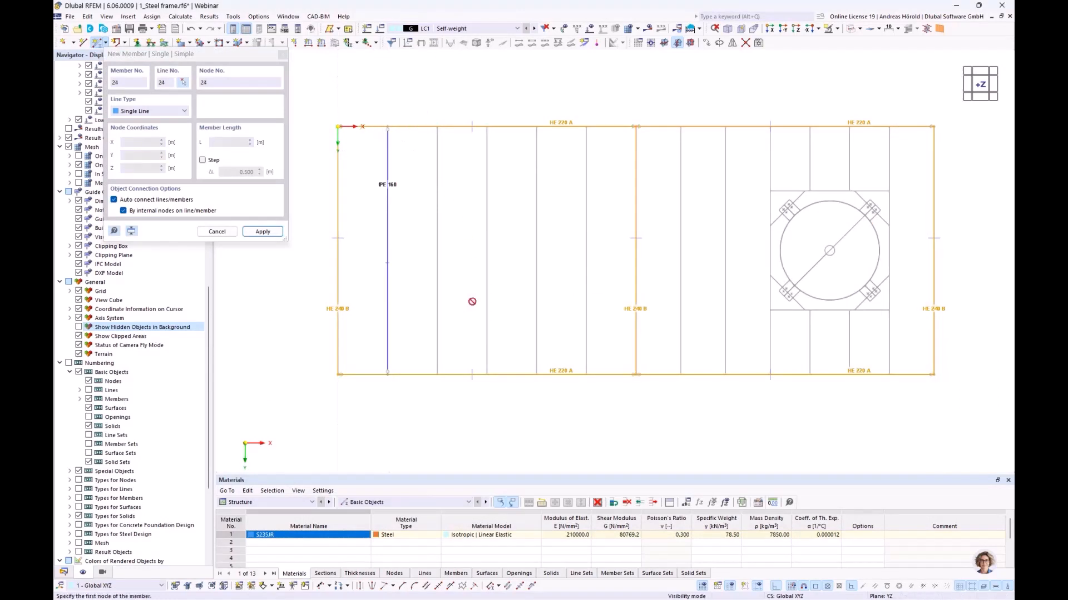
left_click(437, 127)
key("Return")
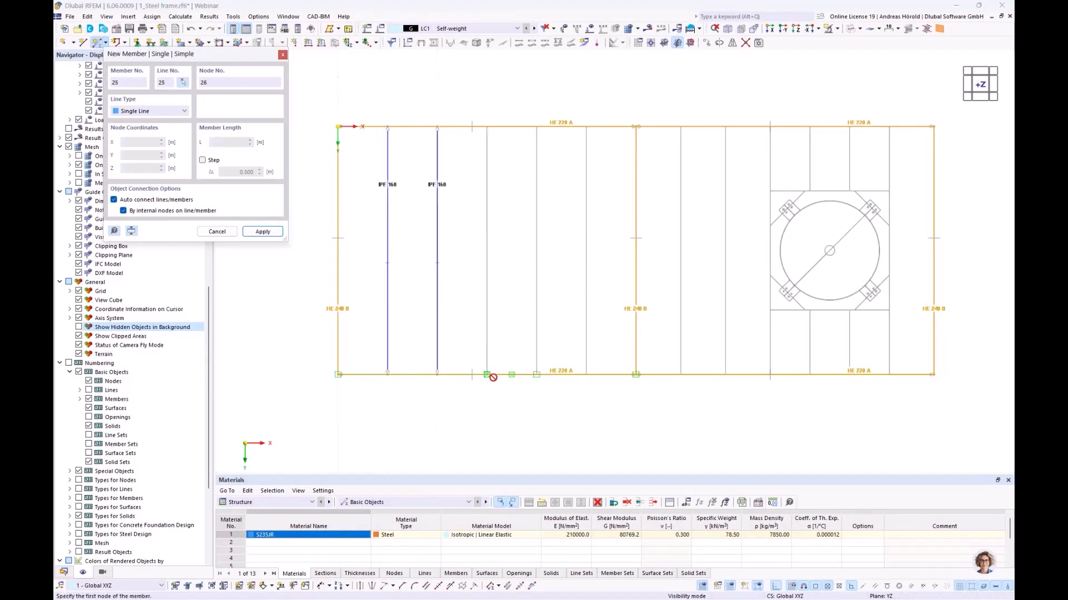
left_click(487, 127)
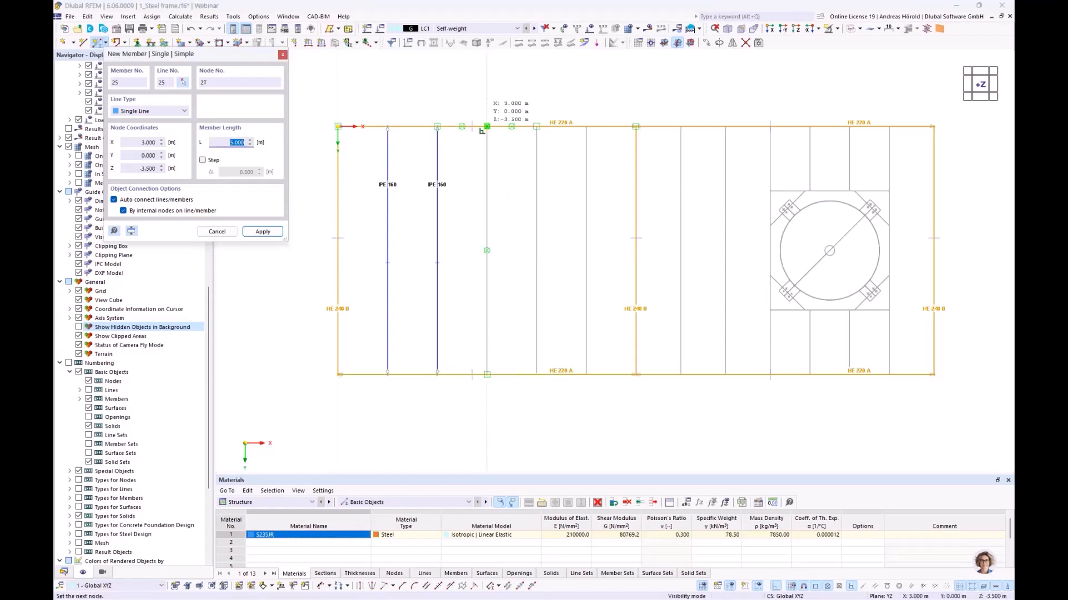
key("Return")
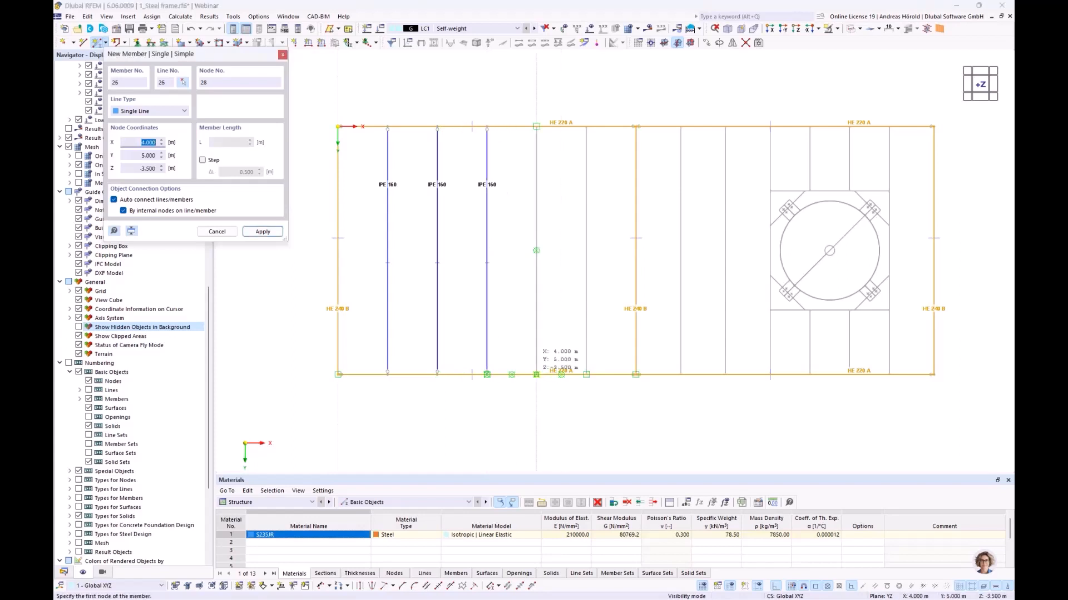
left_click(536, 127)
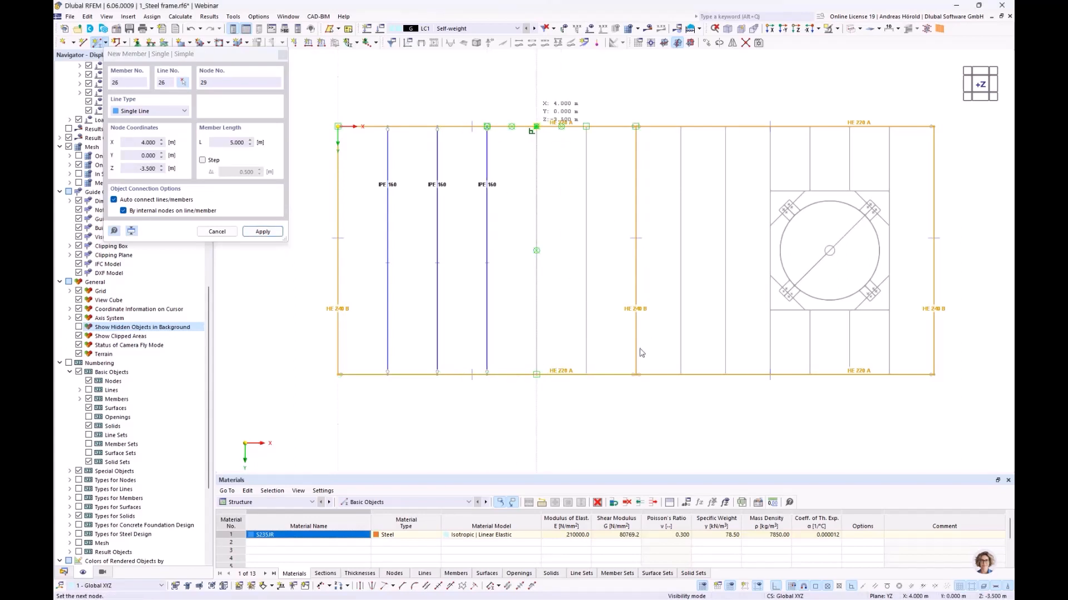
key("Return")
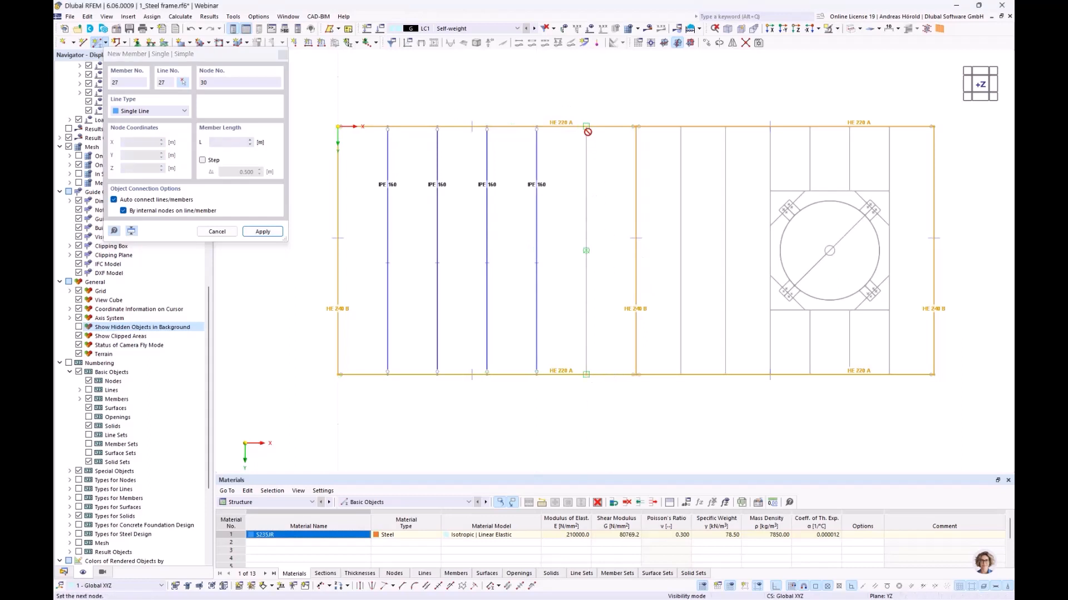
left_click(586, 126)
key("Return")
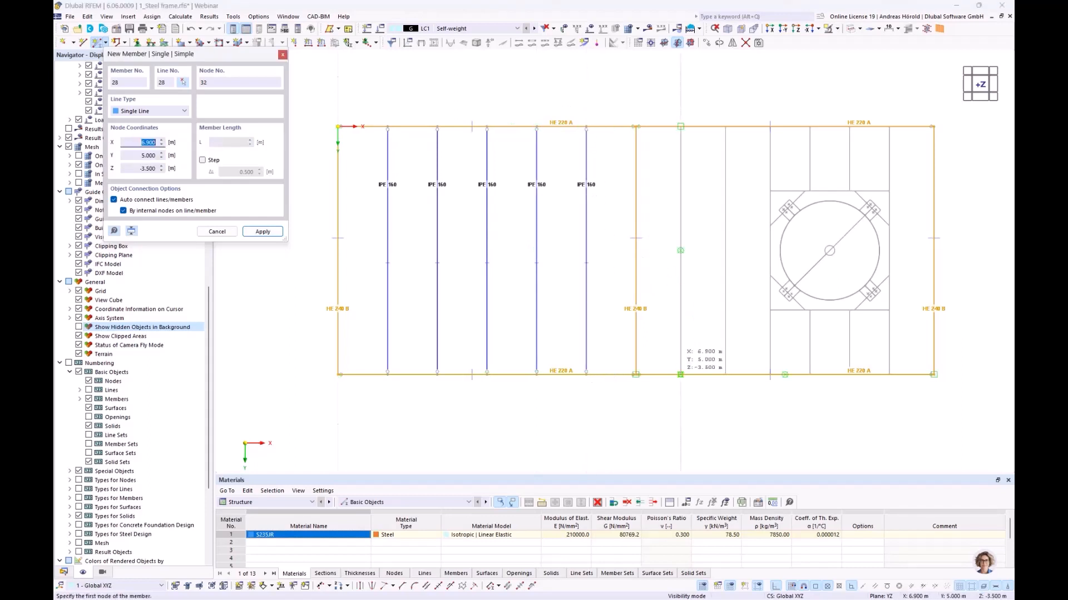
Place two IPE 160 beams on the DXF lines between the middle frame and the circular equipment in the second bay.
left_click(680, 128)
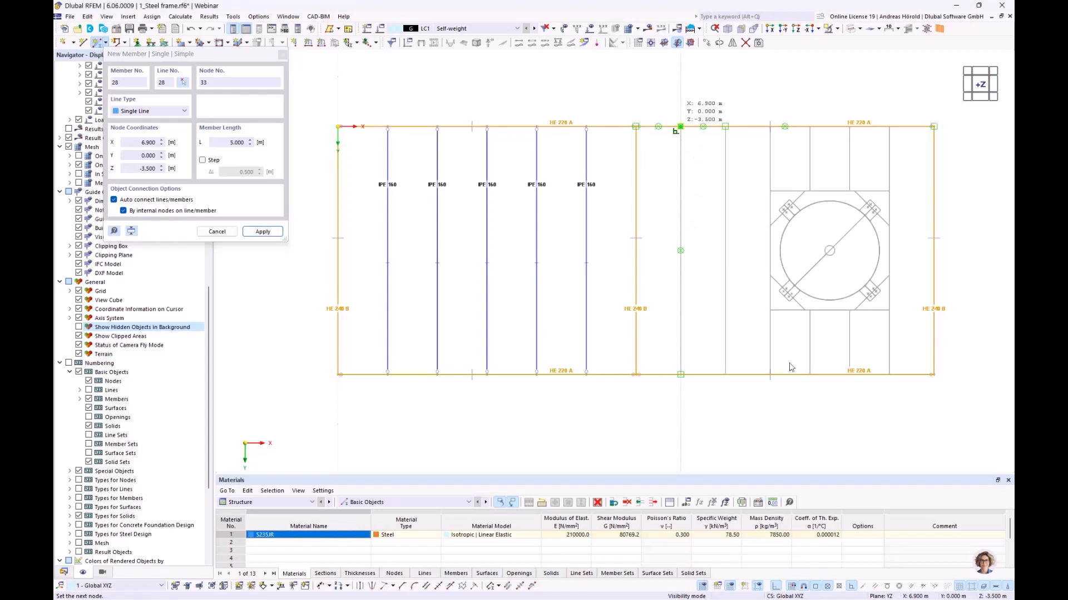
key("Return")
left_click(725, 375)
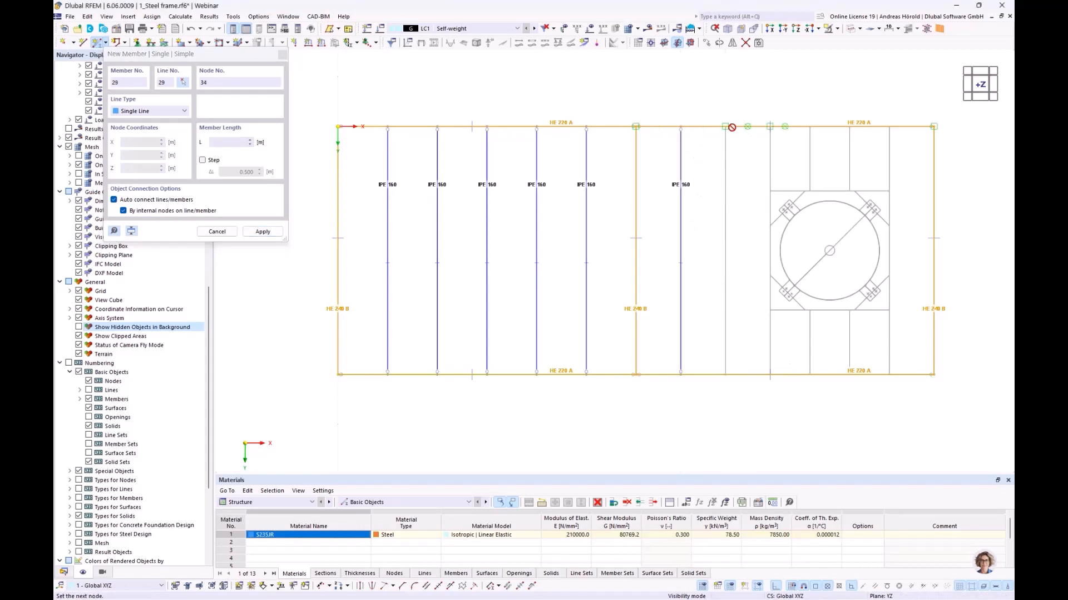
key("Return")
key("Escape")
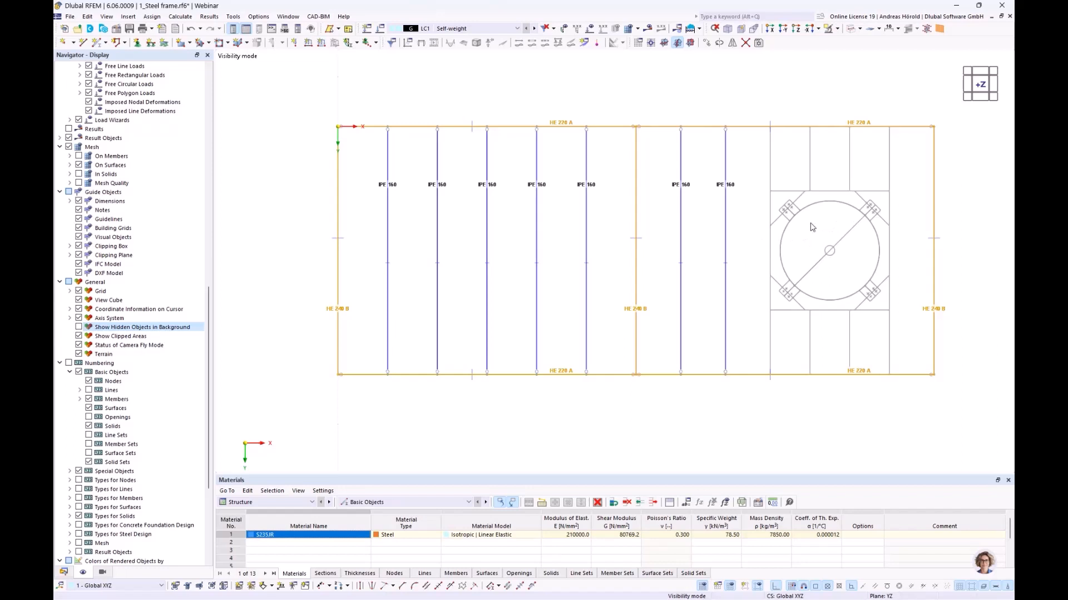
Set up another new beam member with the standardized section HE 200 A in S235JR.
left_click(98, 44)
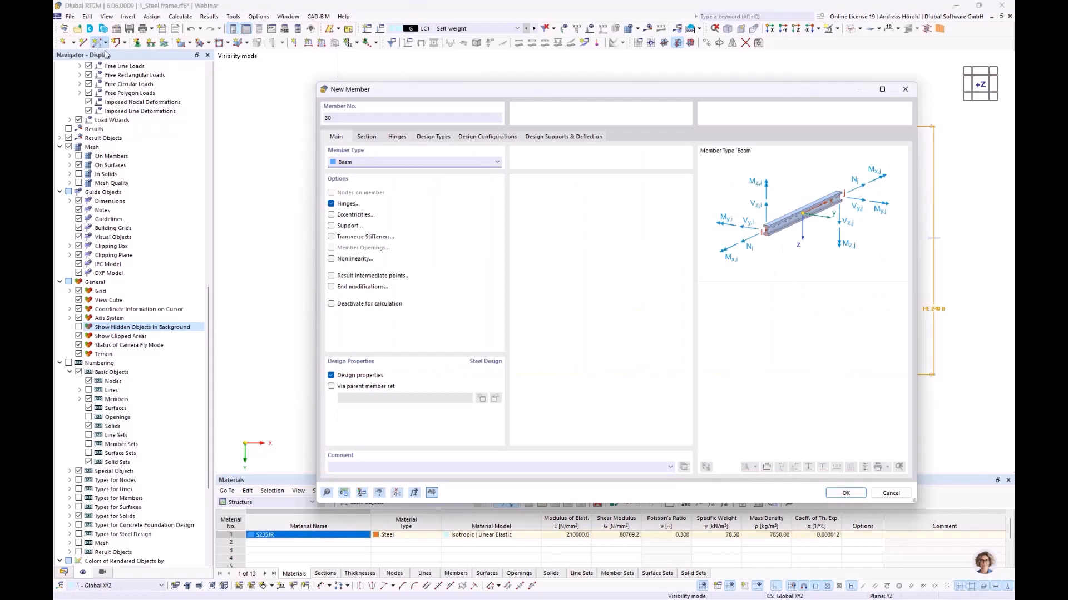
left_click(361, 136)
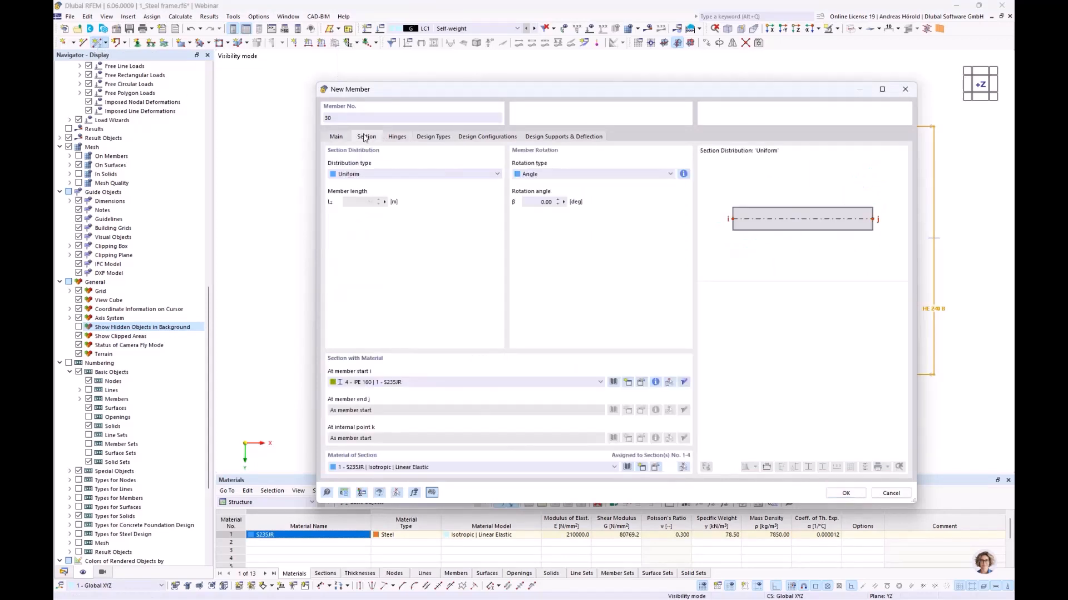
left_click(613, 382)
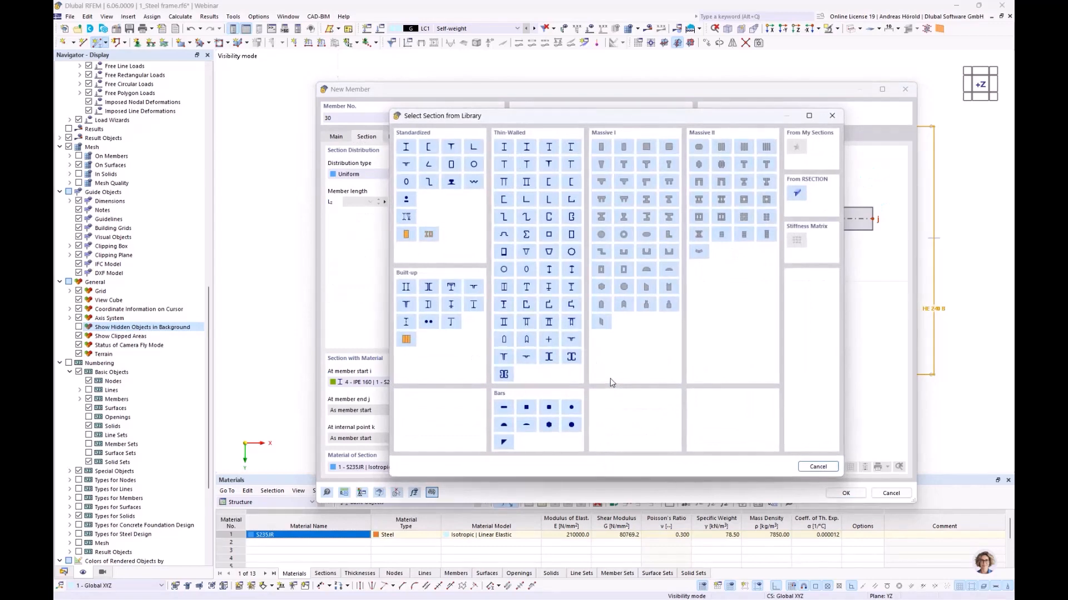
left_click(406, 148)
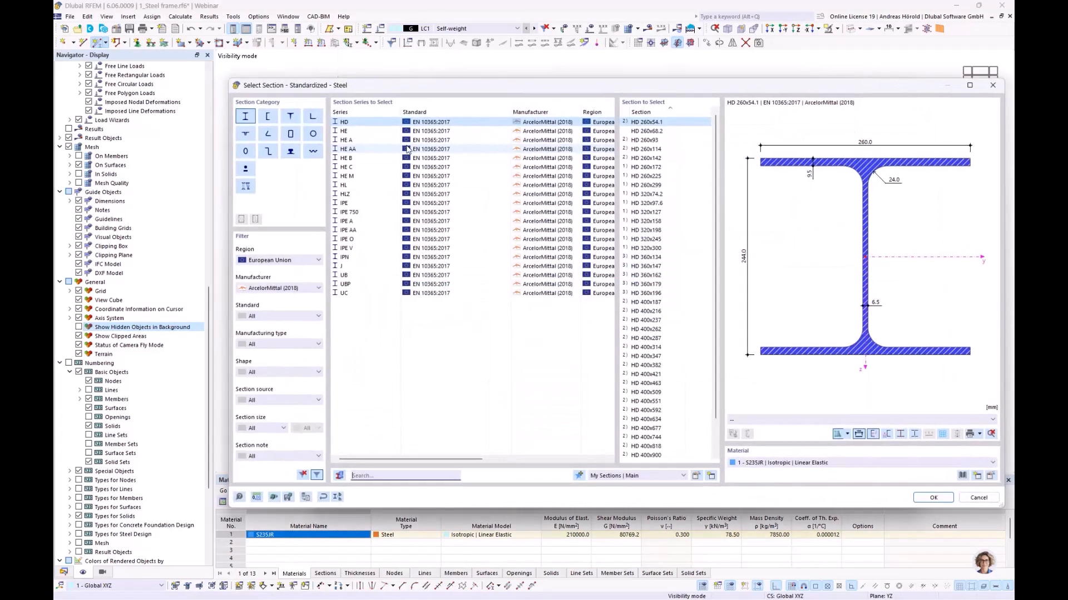
left_click(354, 142)
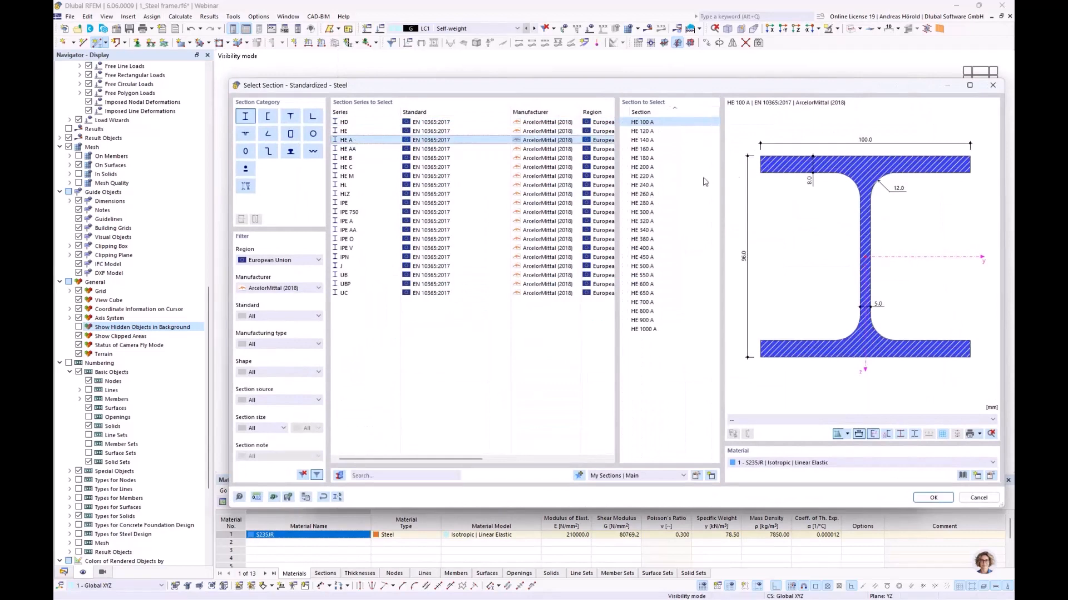
left_click(643, 166)
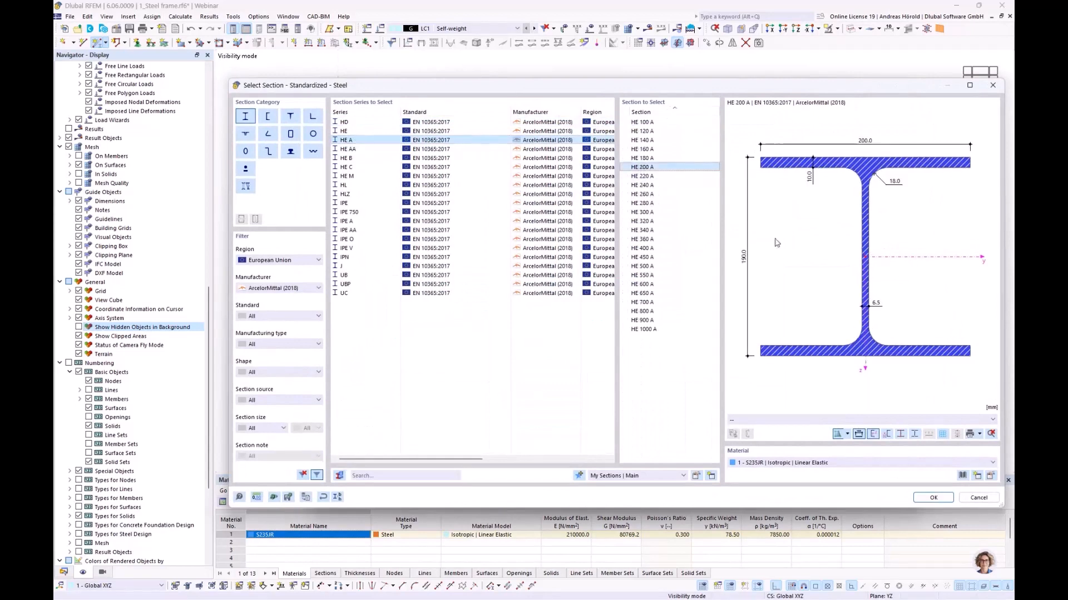
left_click(933, 497)
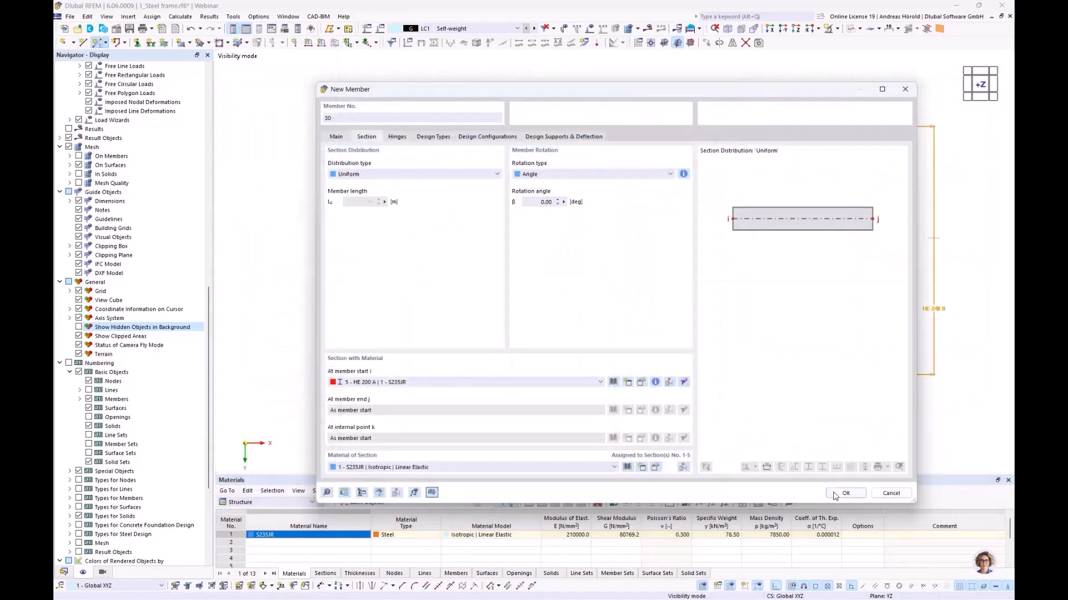
left_click(844, 494)
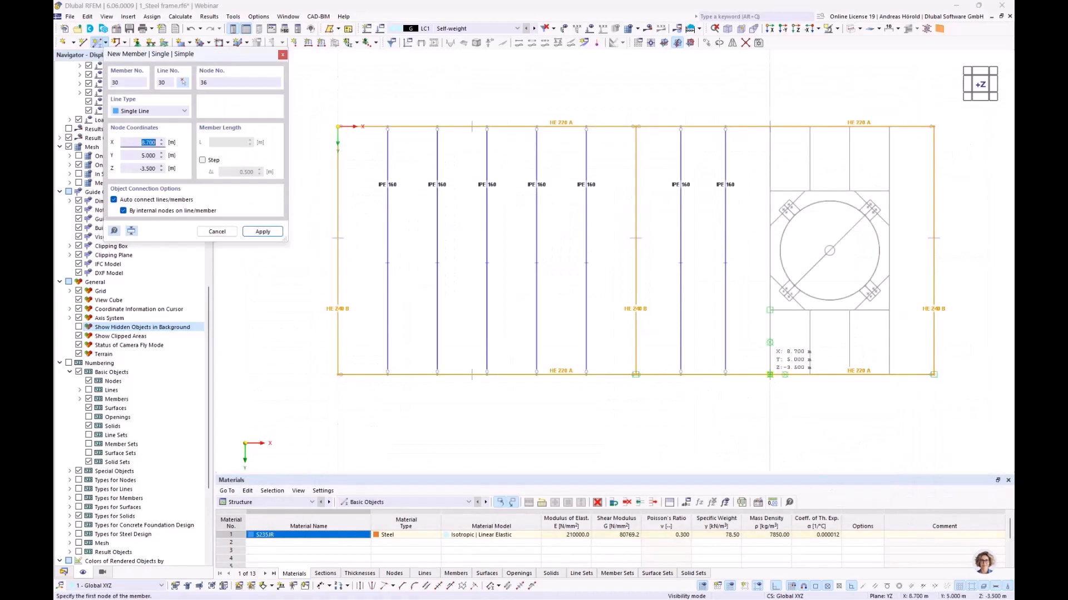
Place two HE 200 A beams across the second bay on both sides of the circular equipment, at X 8.700 m and 11.100 m.
left_click(769, 374)
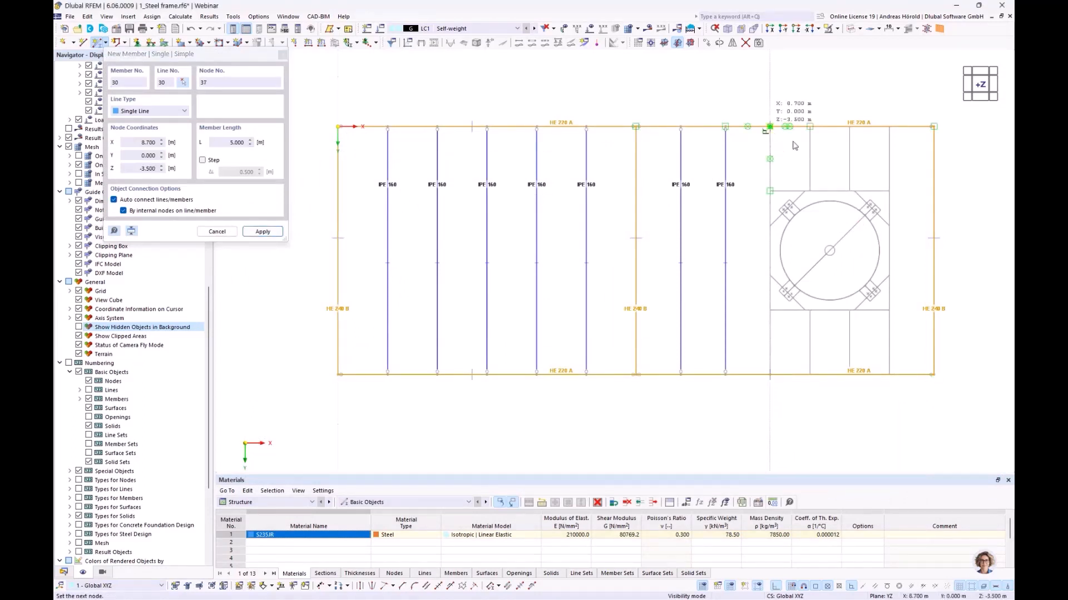
left_click(769, 127)
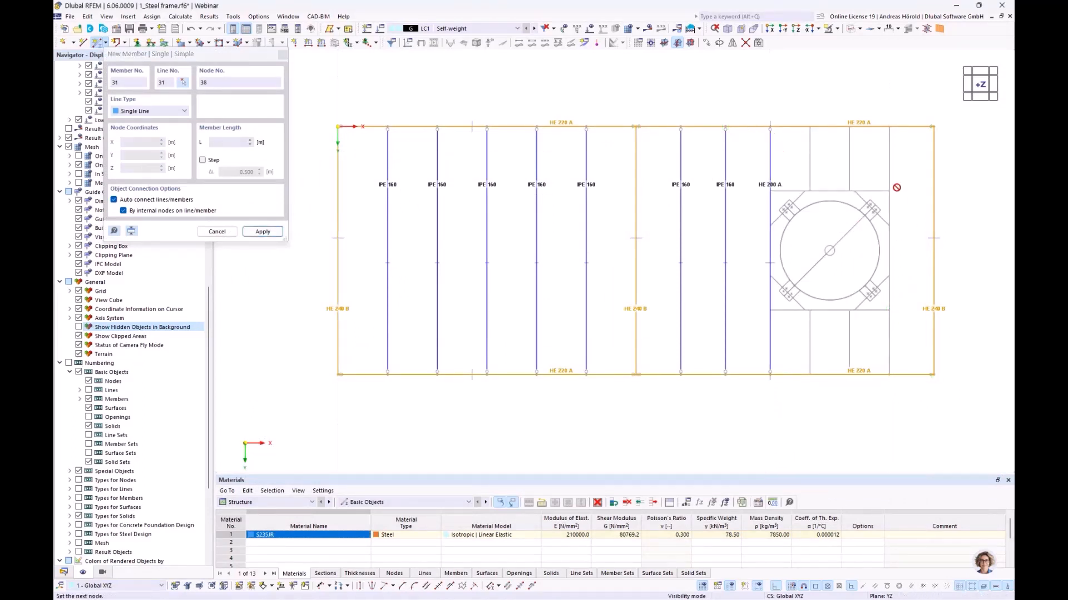
left_click(889, 127)
left_click(889, 373)
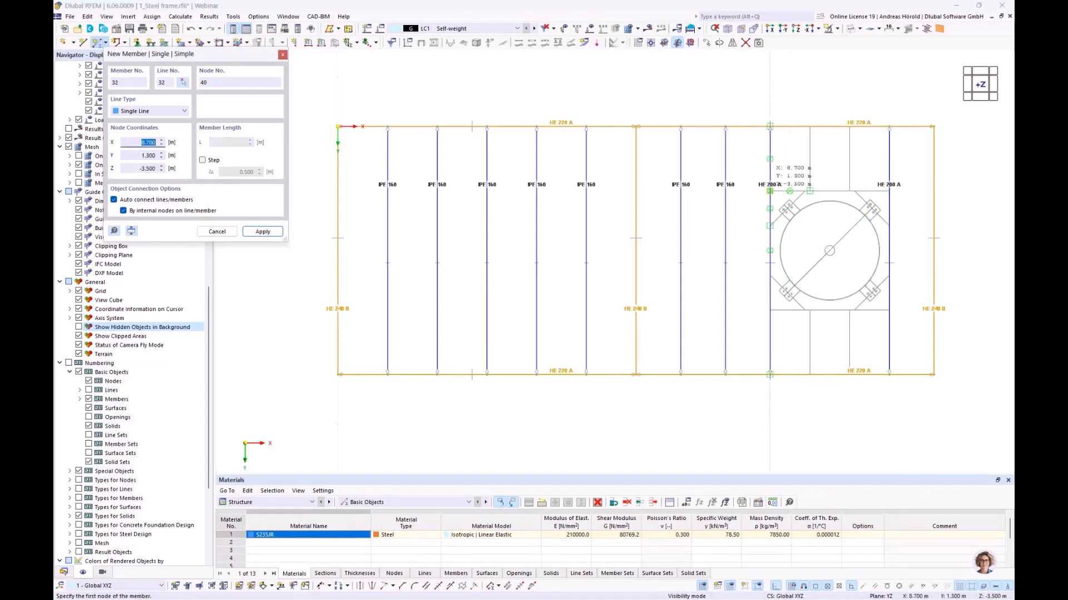
Connect the two HE 200 A beams with HE 200 A cross beams at Y 1.300 m and Y 3.700 m around the circular equipment.
left_click(887, 192)
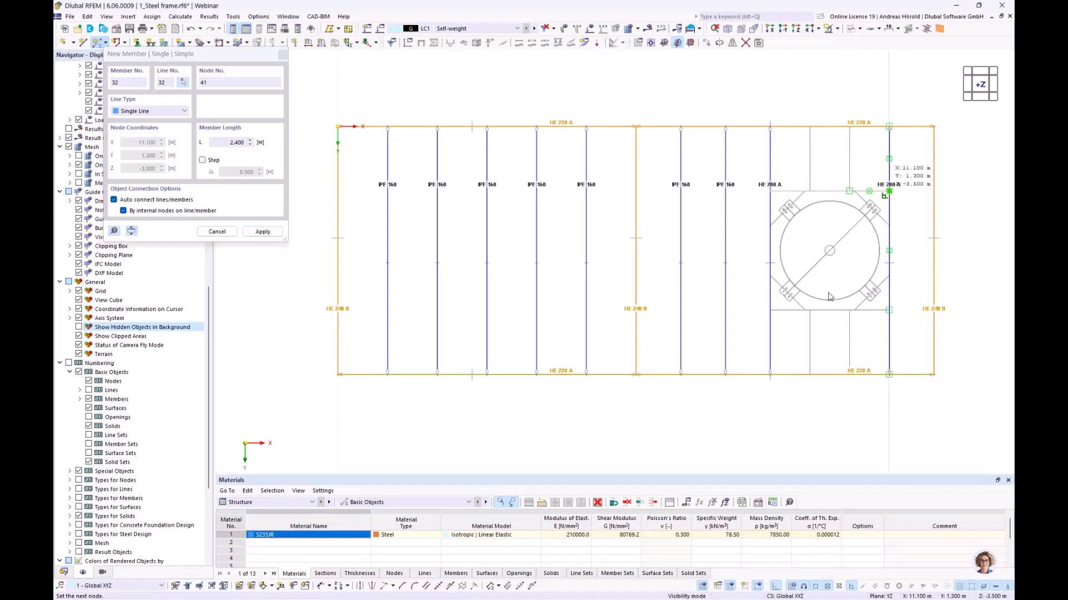
left_click(770, 191)
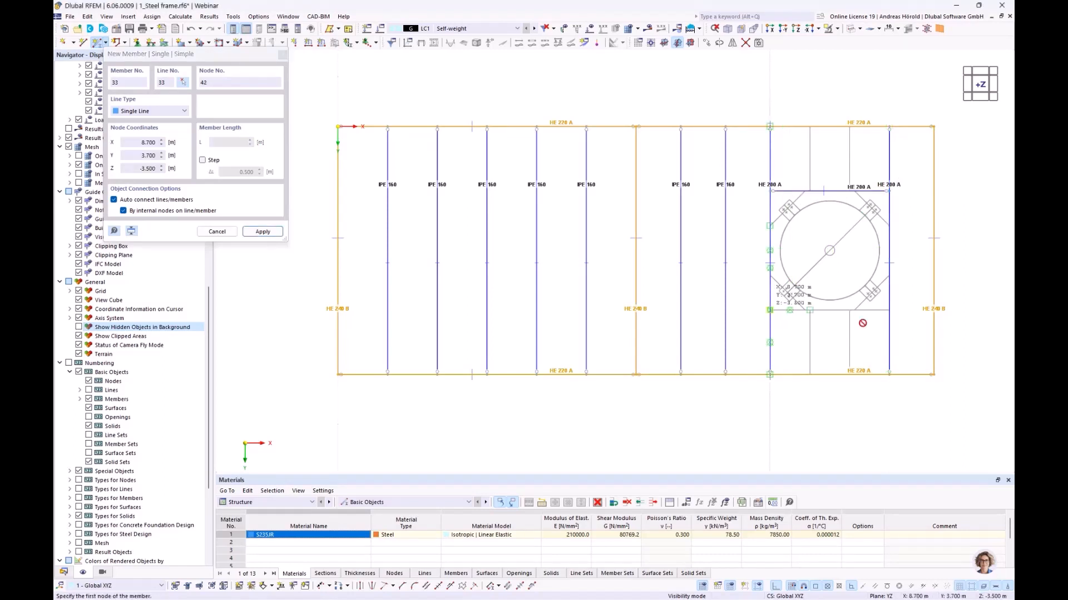
left_click(889, 310)
left_click(770, 310)
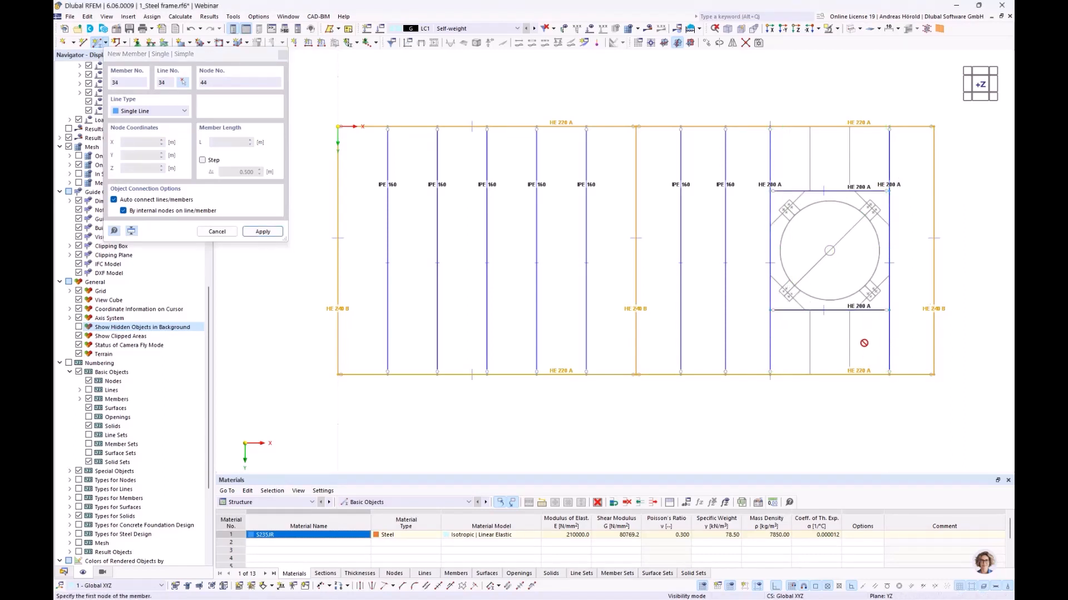
key("Escape")
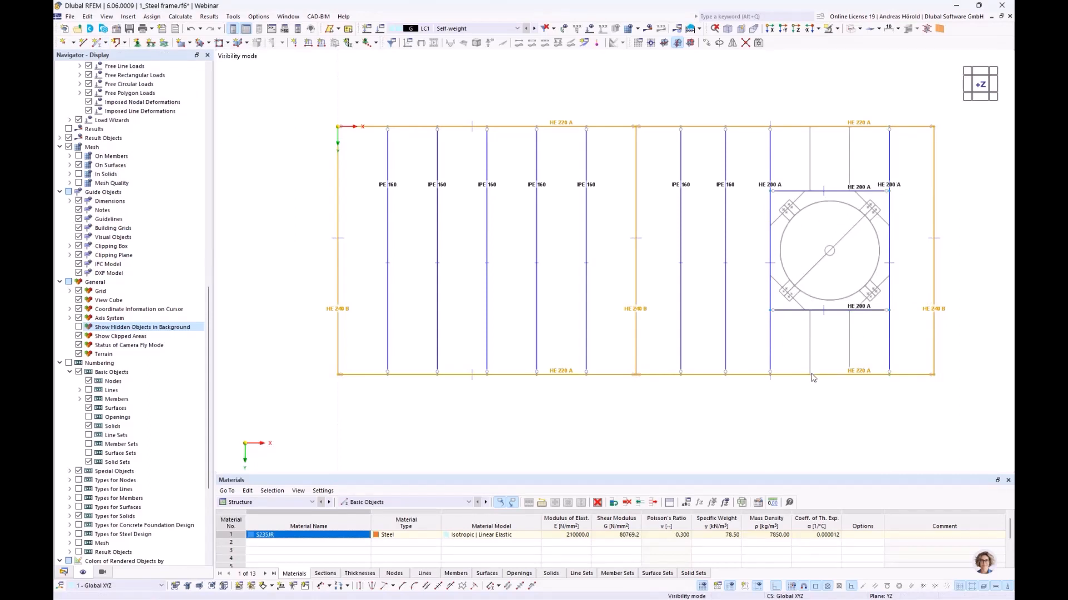
Set up a new beam member with the existing section IPE 160 in S235JR.
scroll(816, 347, "up", 3)
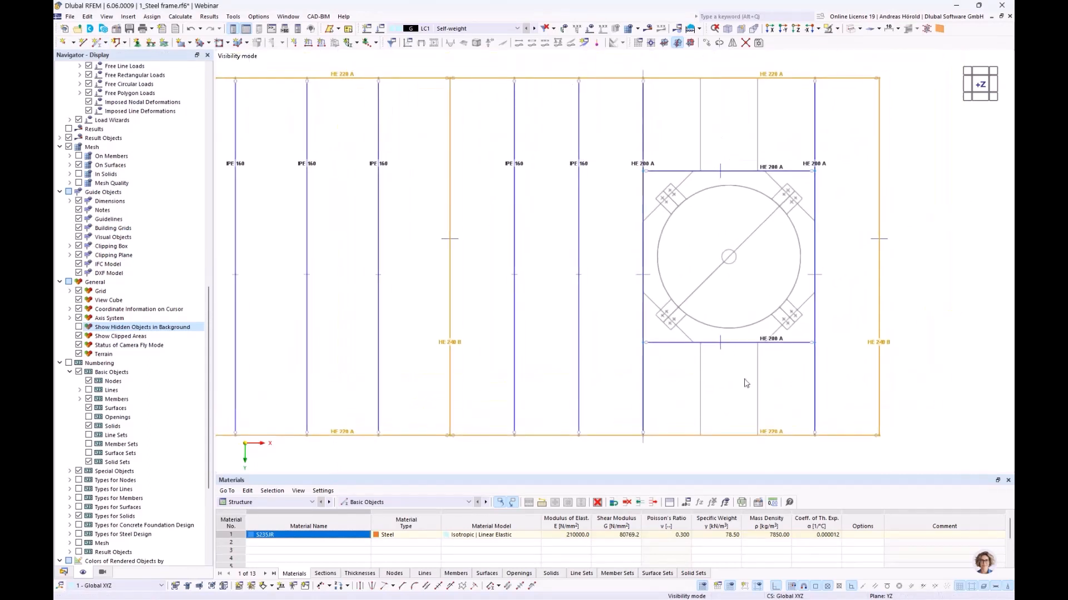
left_click(96, 44)
left_click(367, 136)
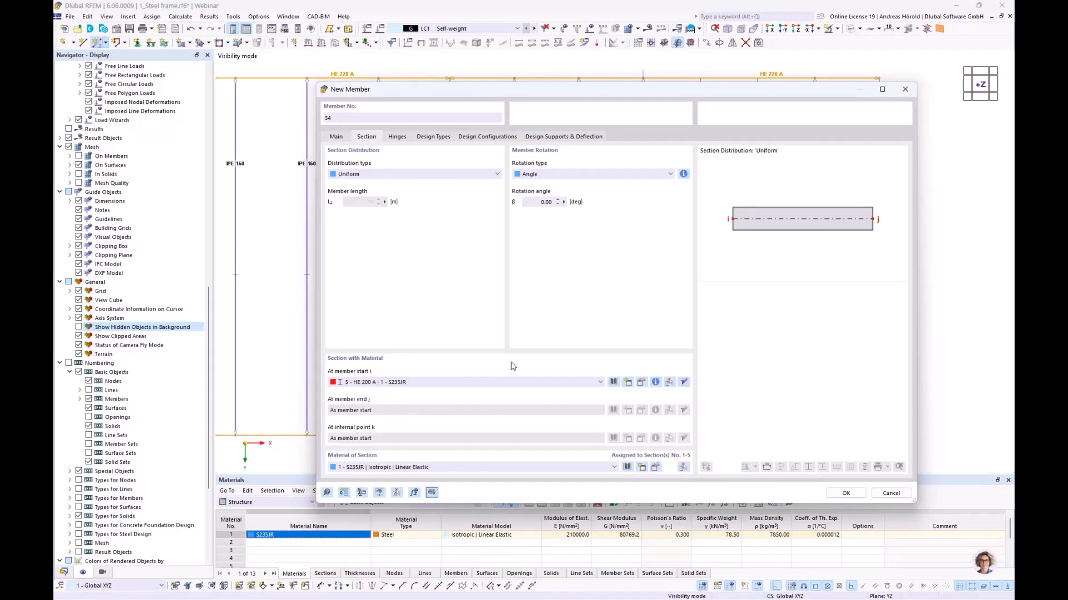
left_click(543, 384)
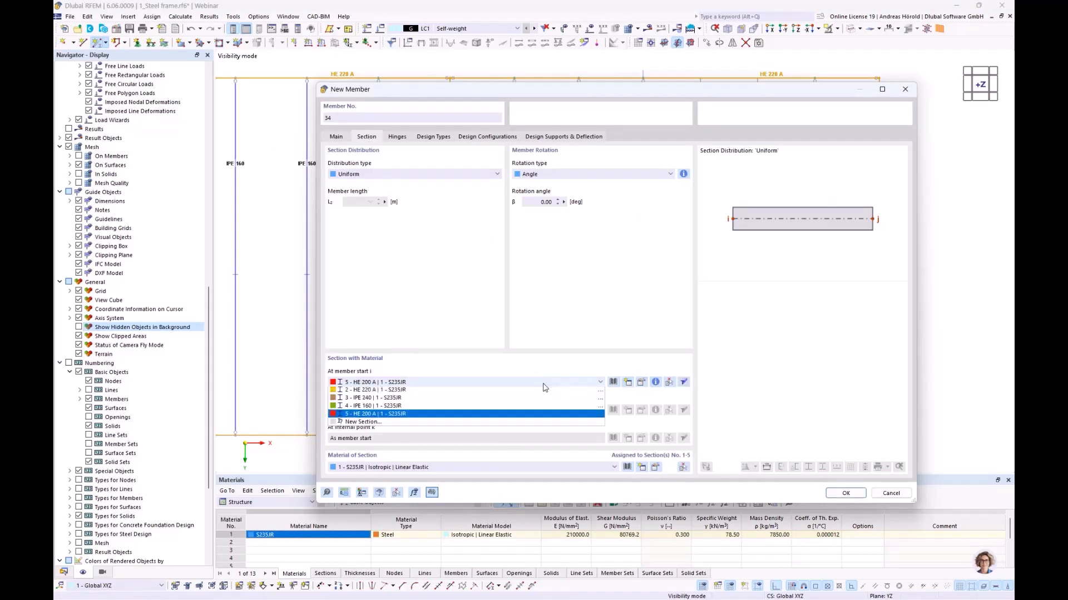
left_click(507, 419)
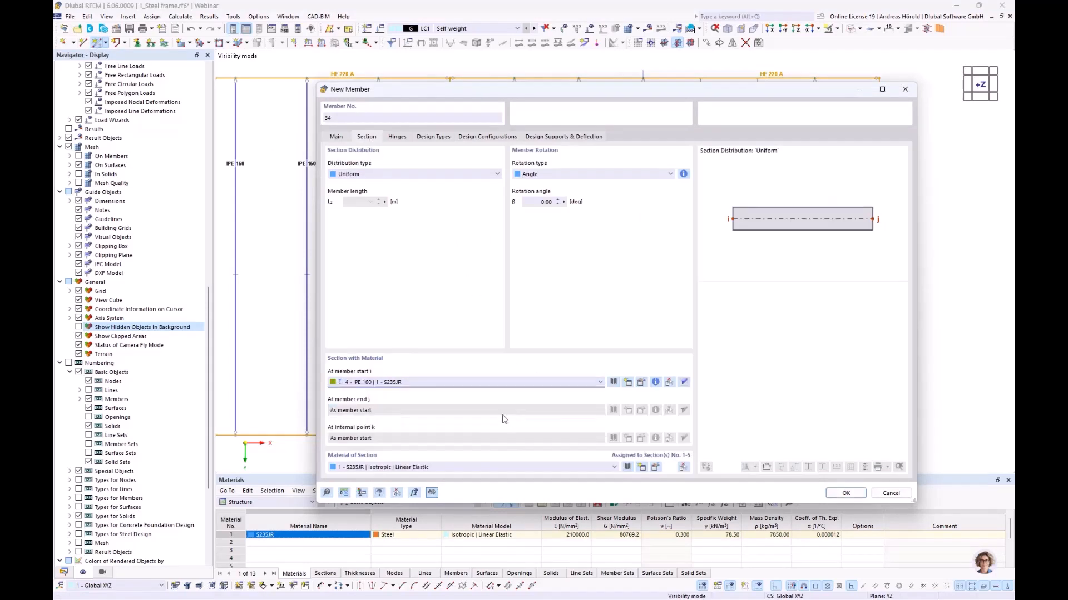
left_click(846, 493)
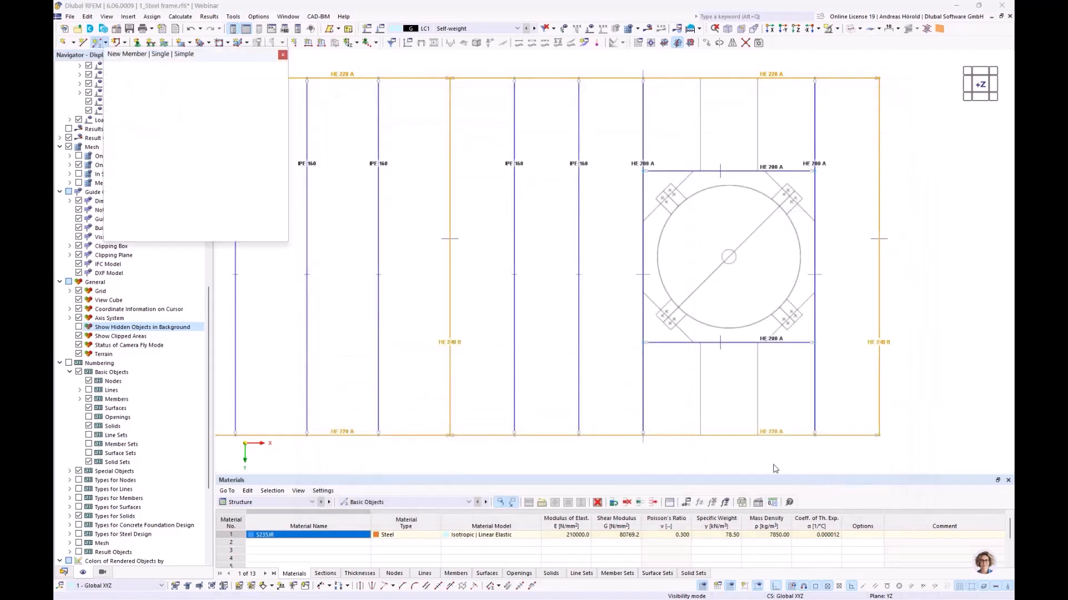
Place four short IPE 160 beams at X 9.500 m and 10.300 m between the HE 200 A cross beams and the outer HE 220 A beams.
left_click(699, 343)
left_click(700, 435)
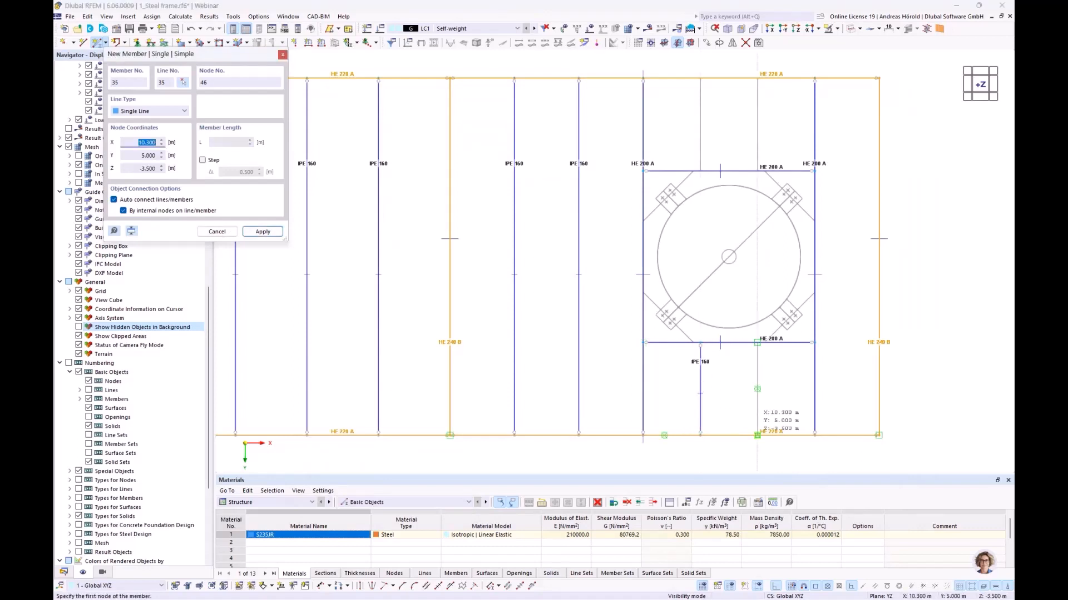
left_click(757, 344)
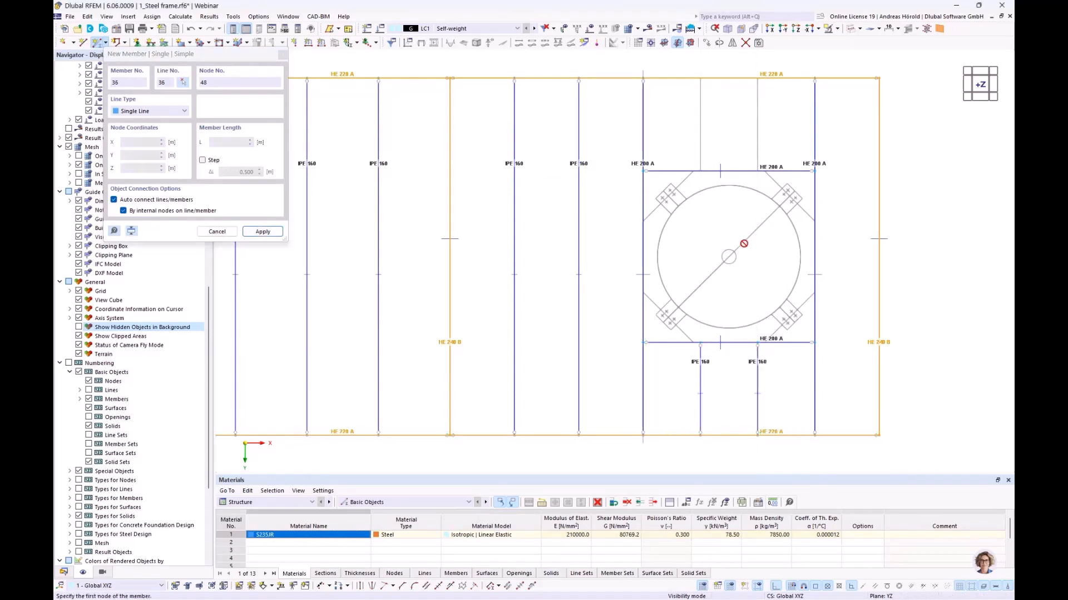
left_click(699, 171)
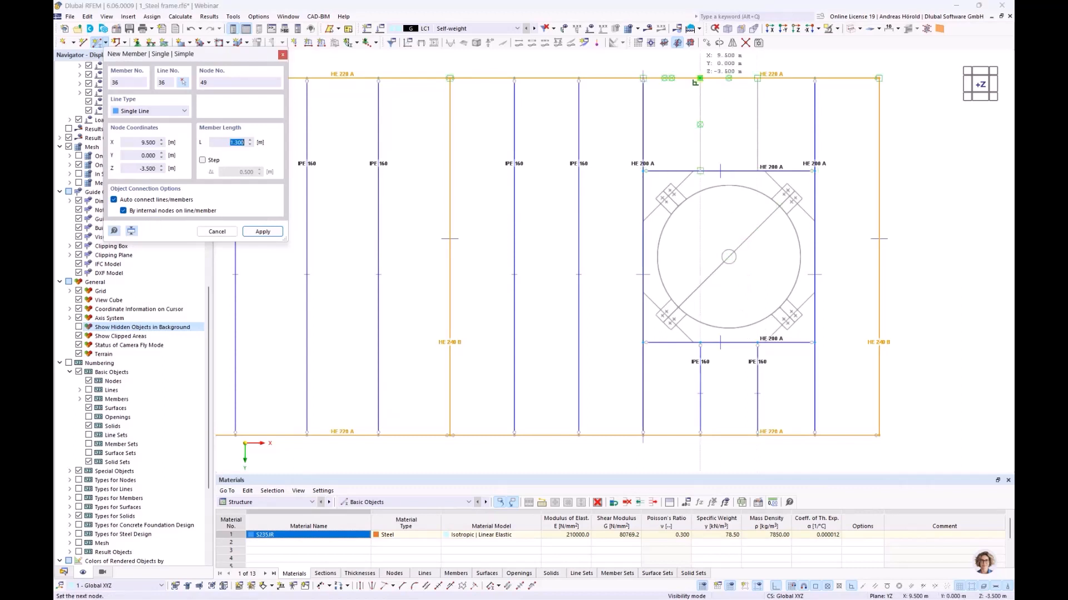
left_click(699, 78)
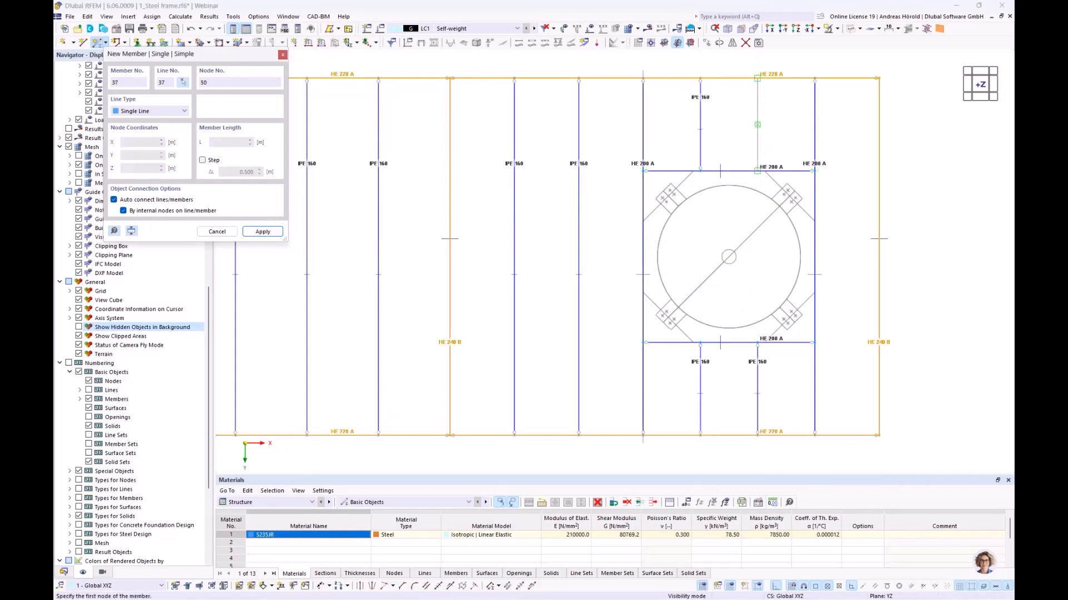
left_click(757, 79)
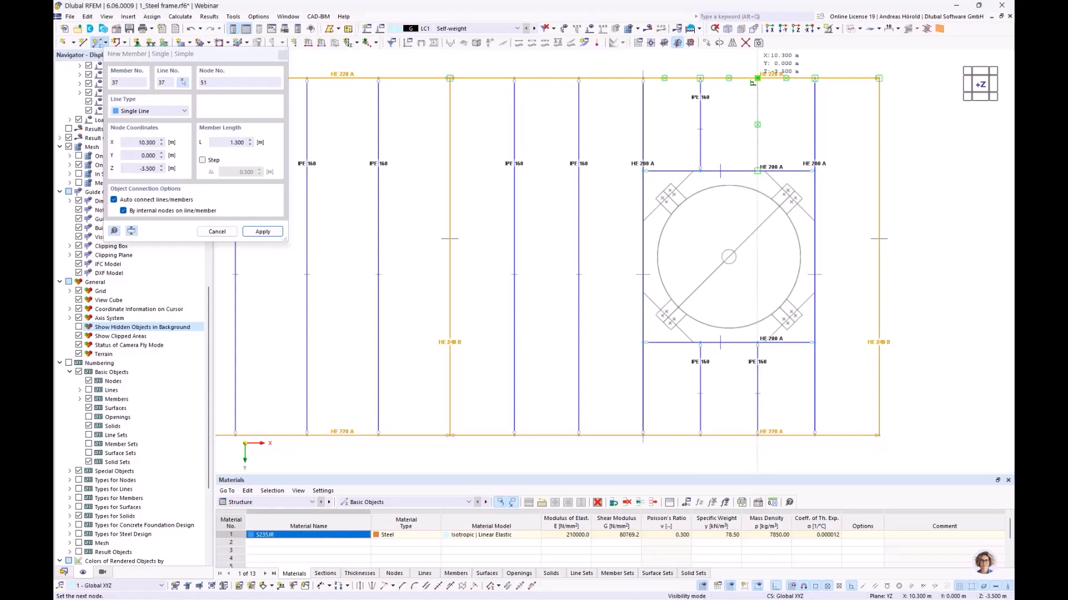
left_click(756, 171)
key("Escape")
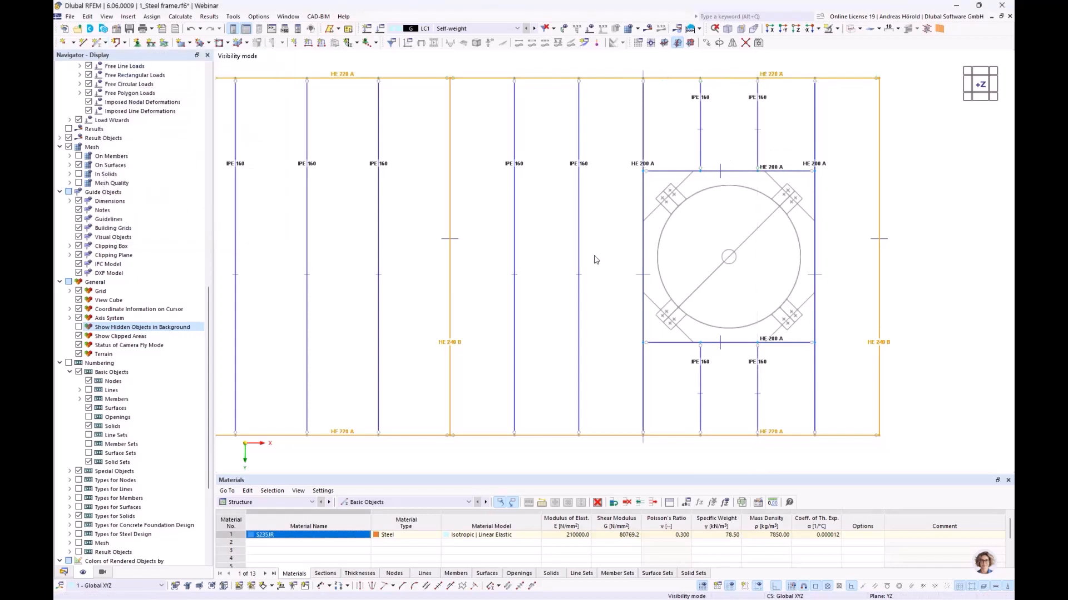
Set up a new beam member with the standardized section HE 140 A in S235JR and hinge 1 at both ends.
scroll(648, 244, "up", 3)
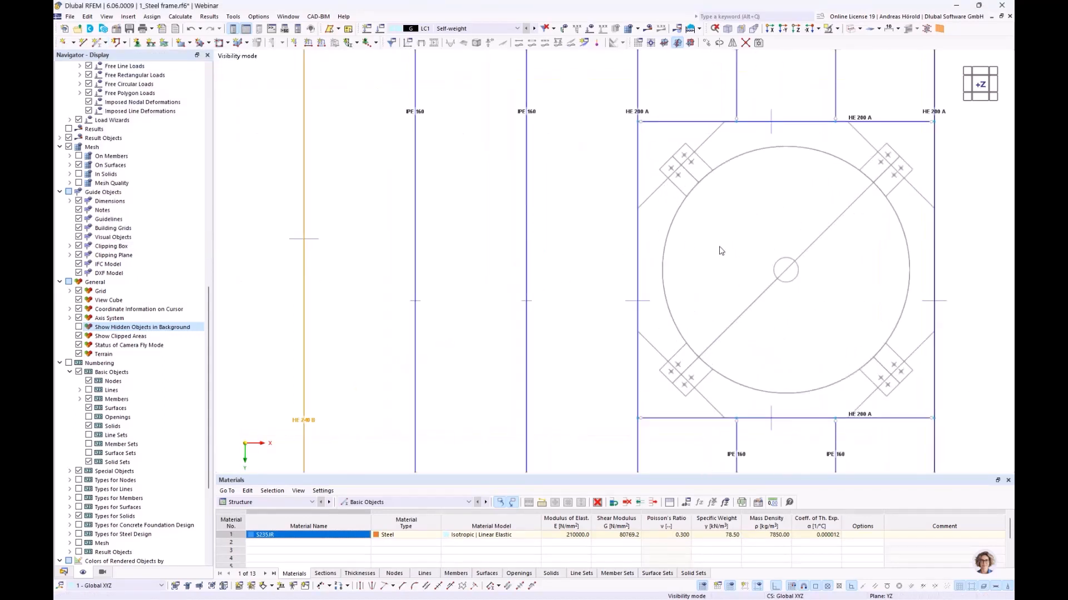
middle_click_drag(648, 245, 543, 233)
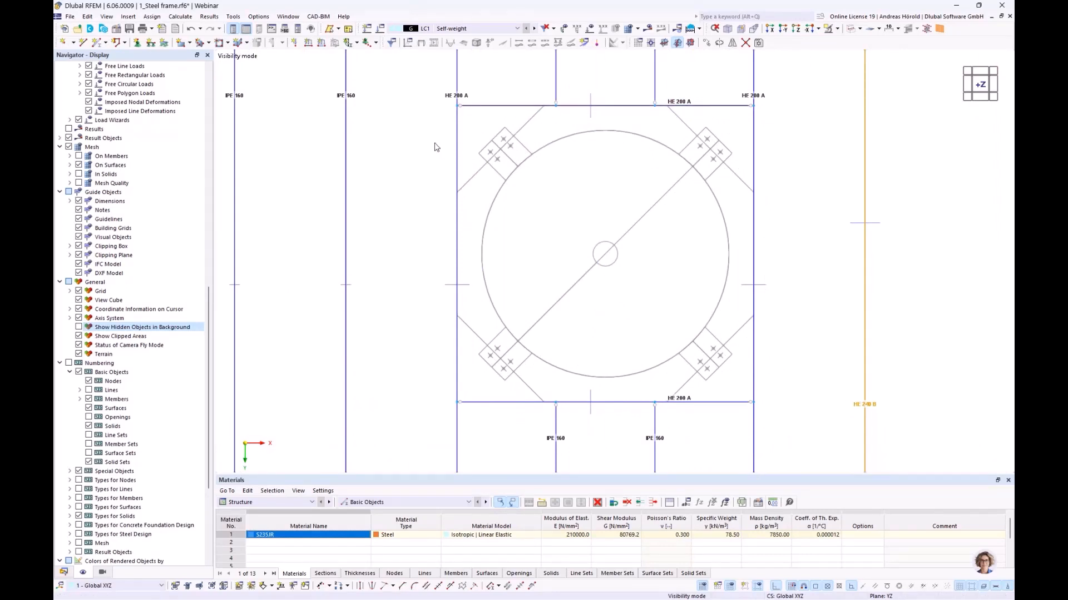
left_click(96, 42)
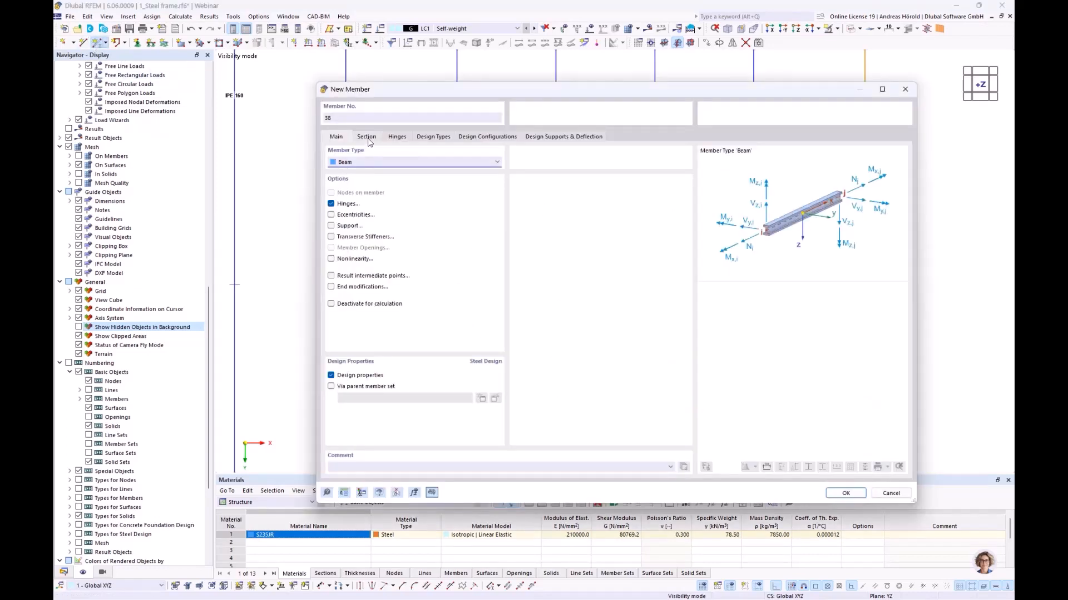
left_click(367, 137)
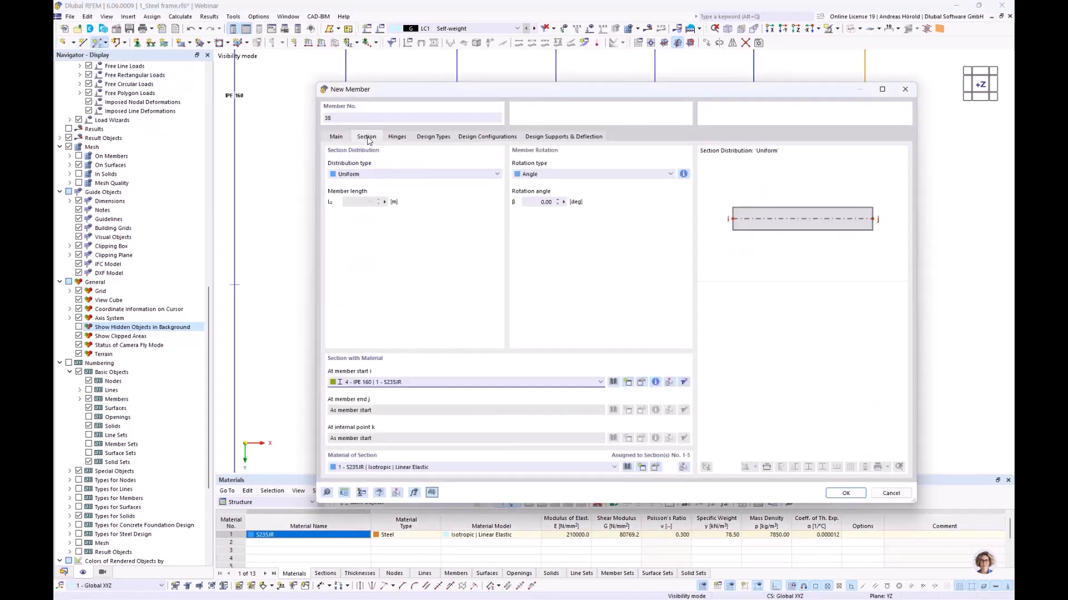
left_click(613, 382)
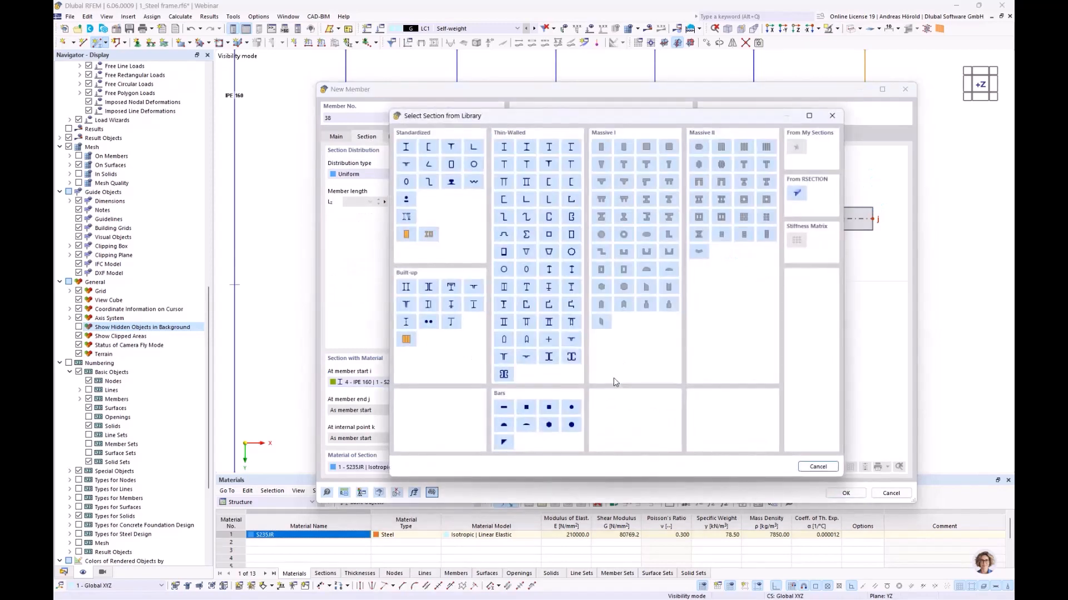
left_click(406, 146)
left_click(342, 140)
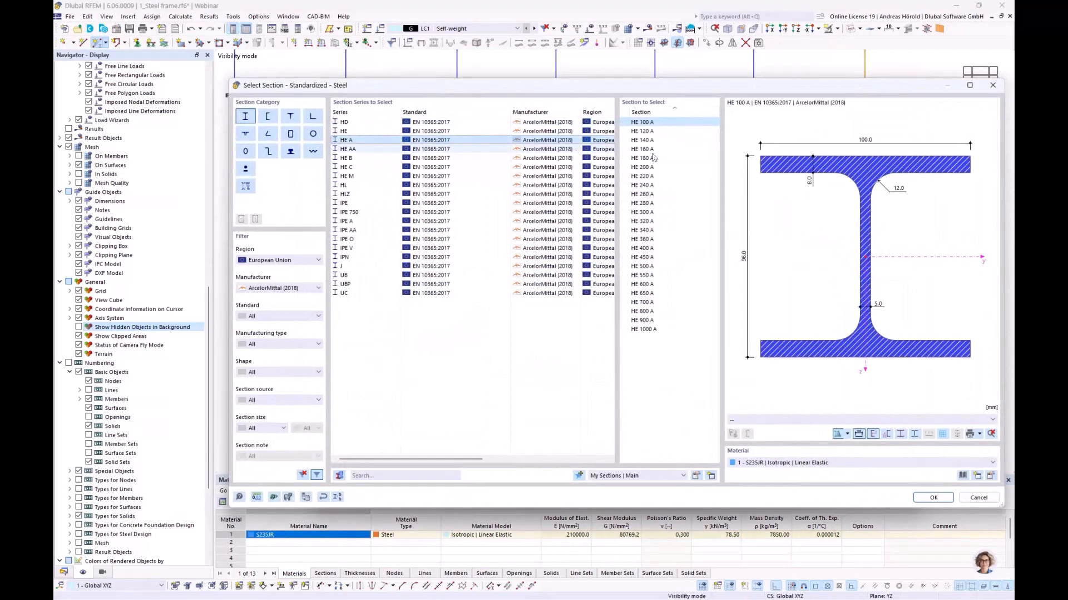
left_click(644, 141)
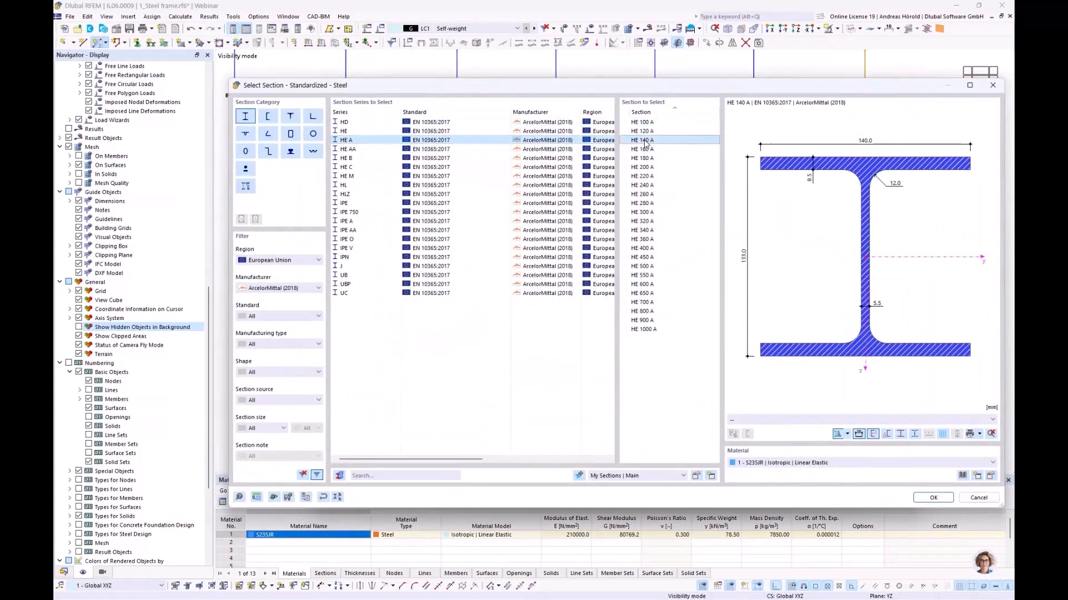
left_click(926, 498)
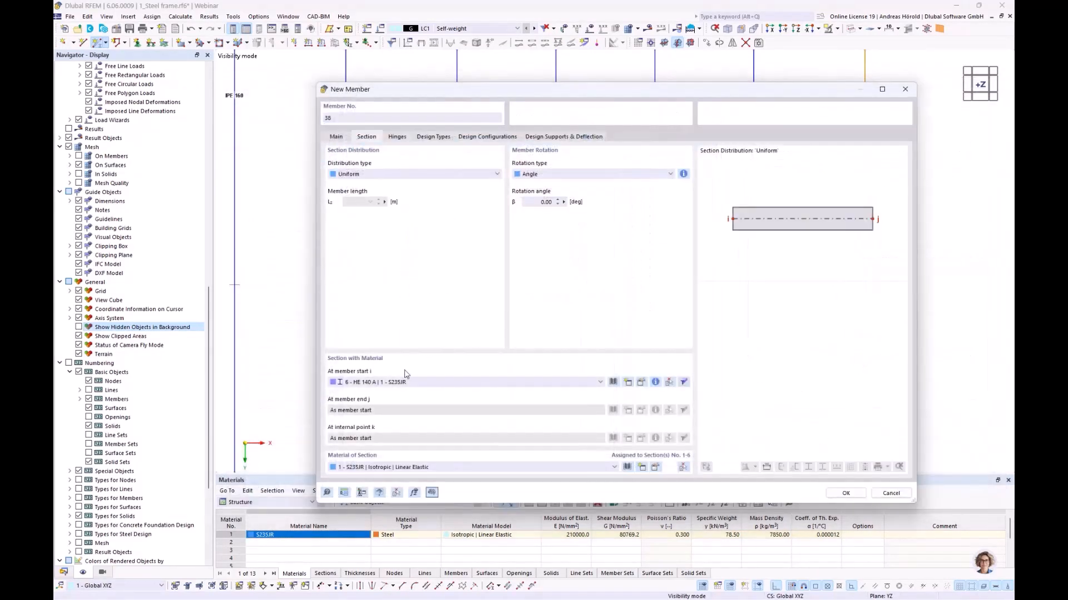
left_click(336, 138)
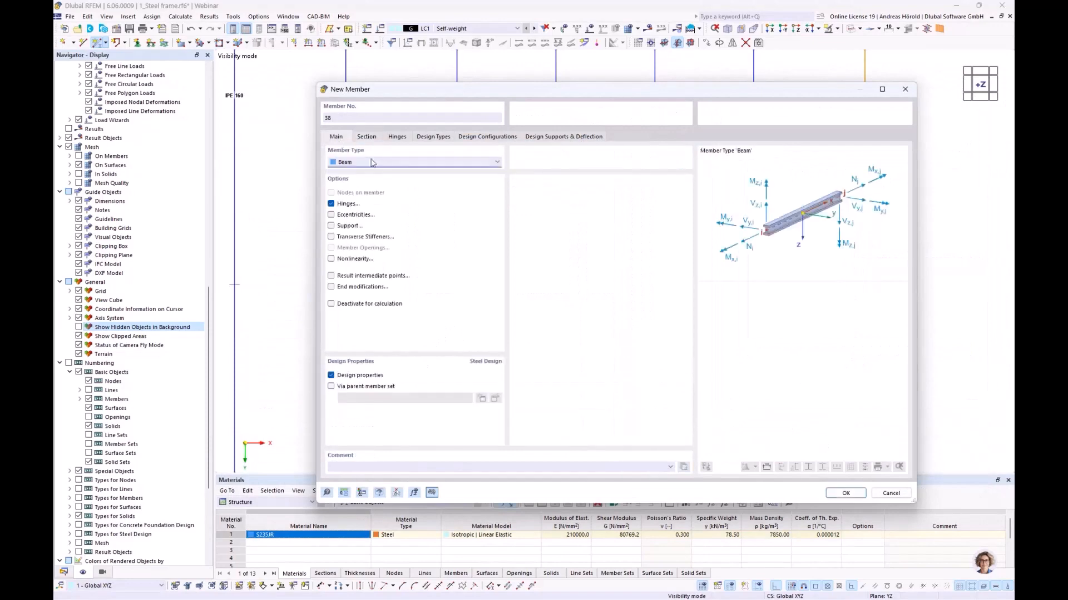
left_click(398, 137)
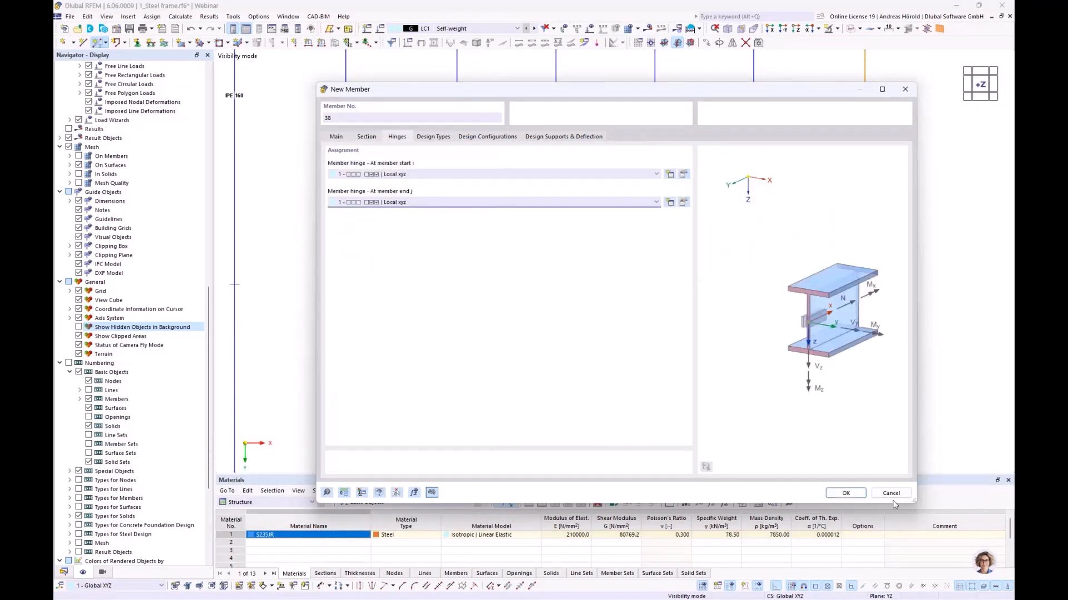
left_click(845, 494)
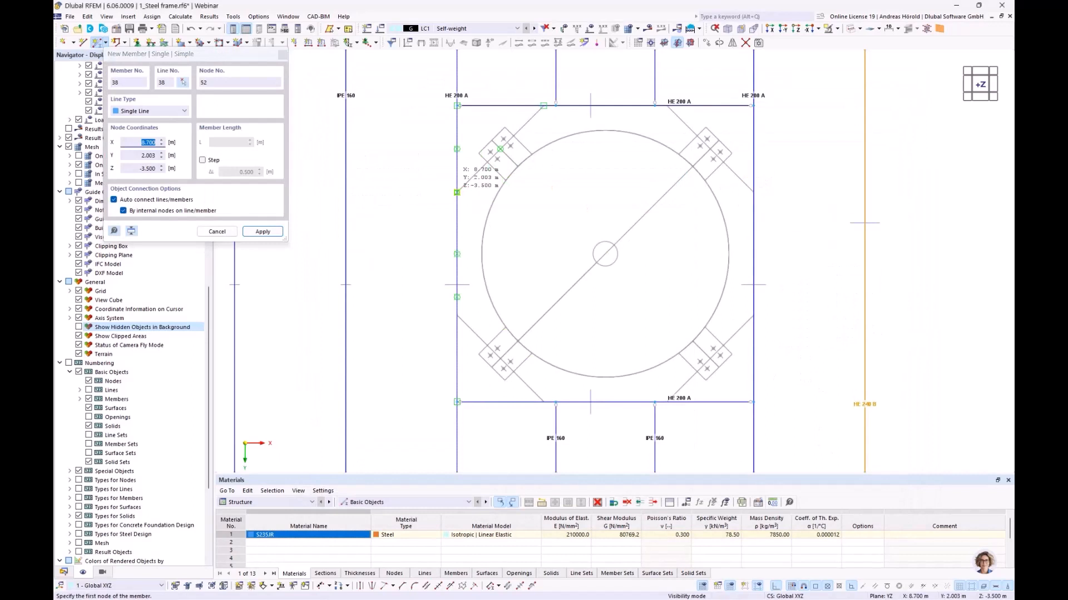
Place four diagonal HE 140 A beams on the DXF lines across the corners of the HE 200 A frame around the circular equipment.
left_click(457, 192)
left_click(544, 106)
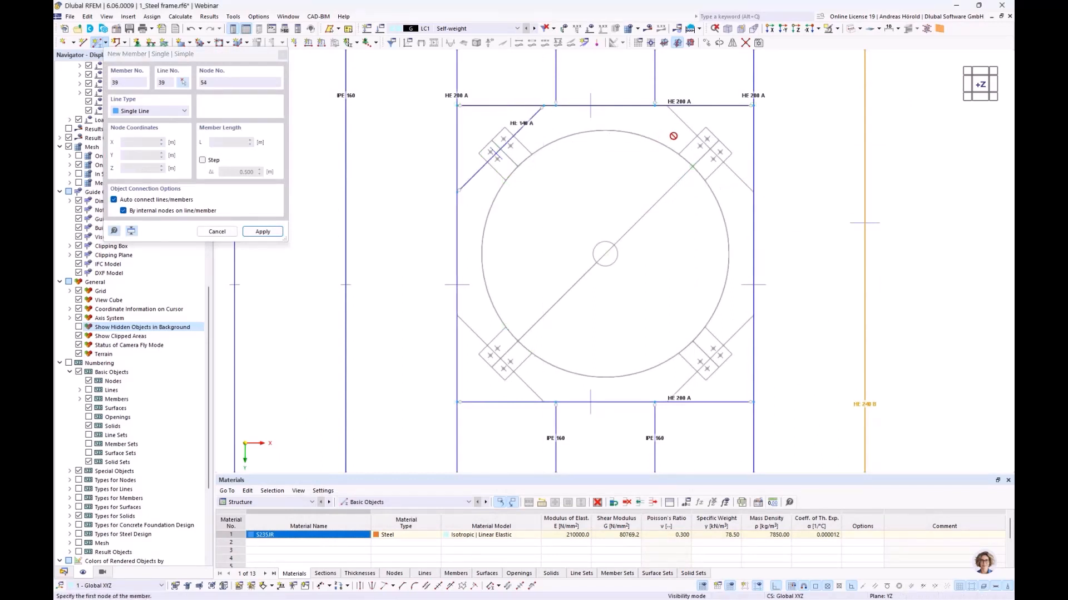
left_click(667, 106)
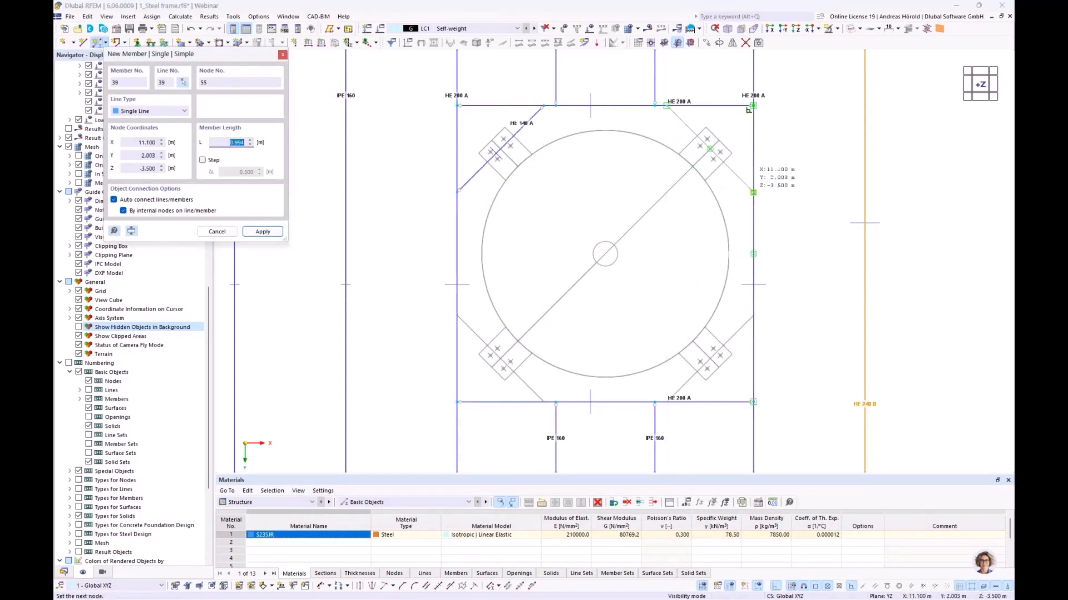
left_click(754, 192)
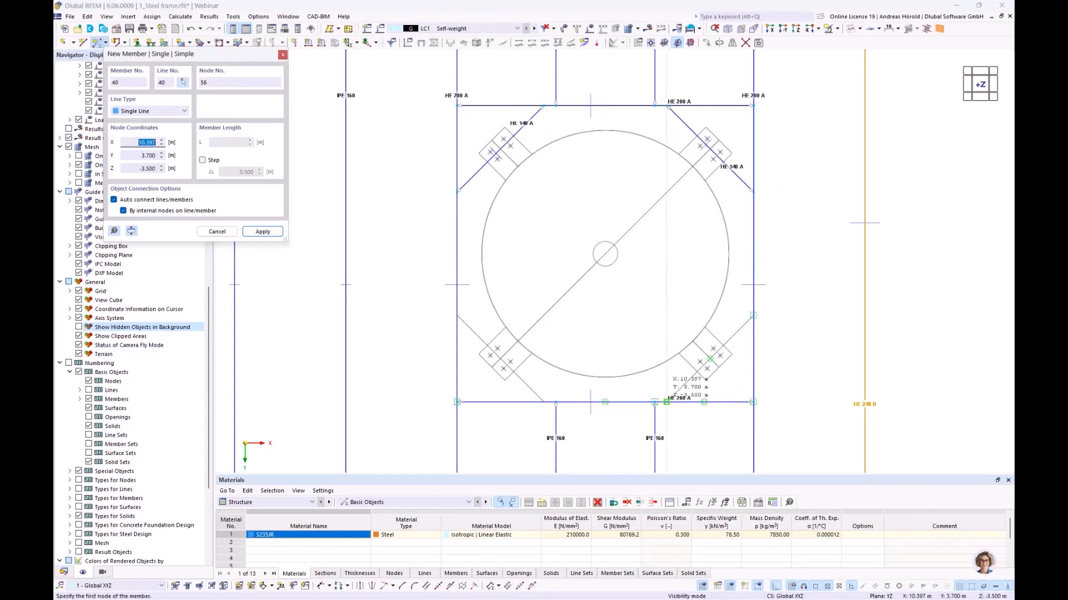
left_click(753, 403)
left_click(667, 401)
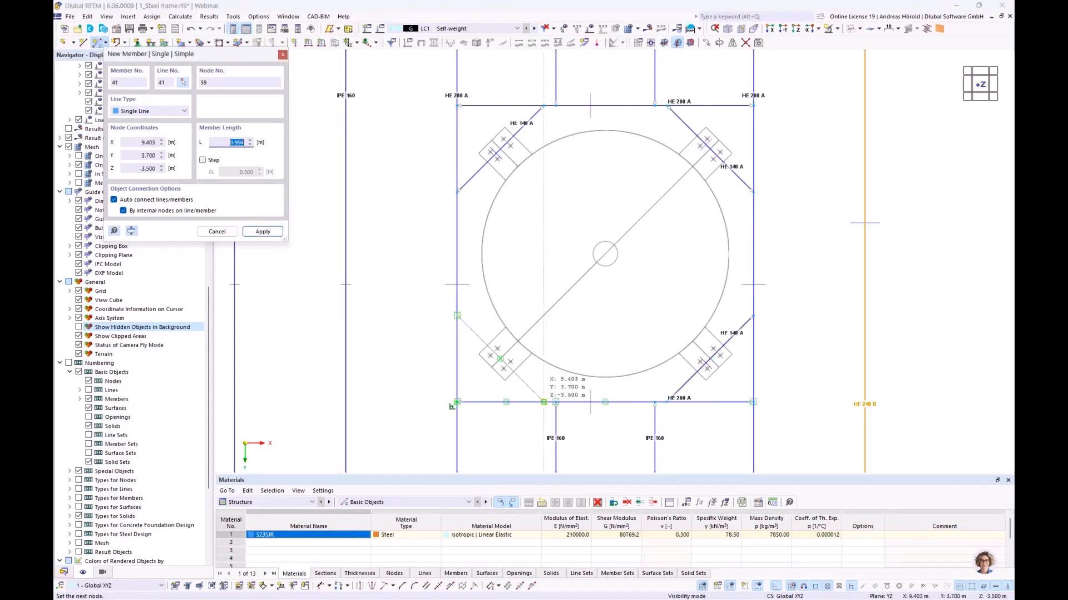
left_click(543, 402)
key("Escape")
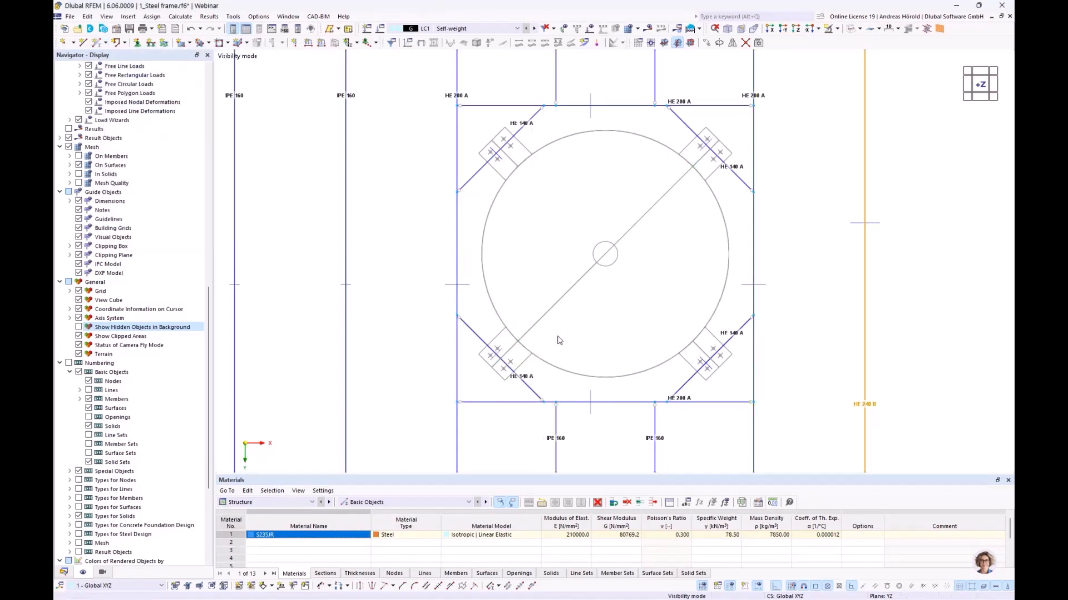
Display the members as transparent solids and check the HE 140 A corner beams against the bolt positions of the equipment supports.
scroll(559, 340, "up", 5)
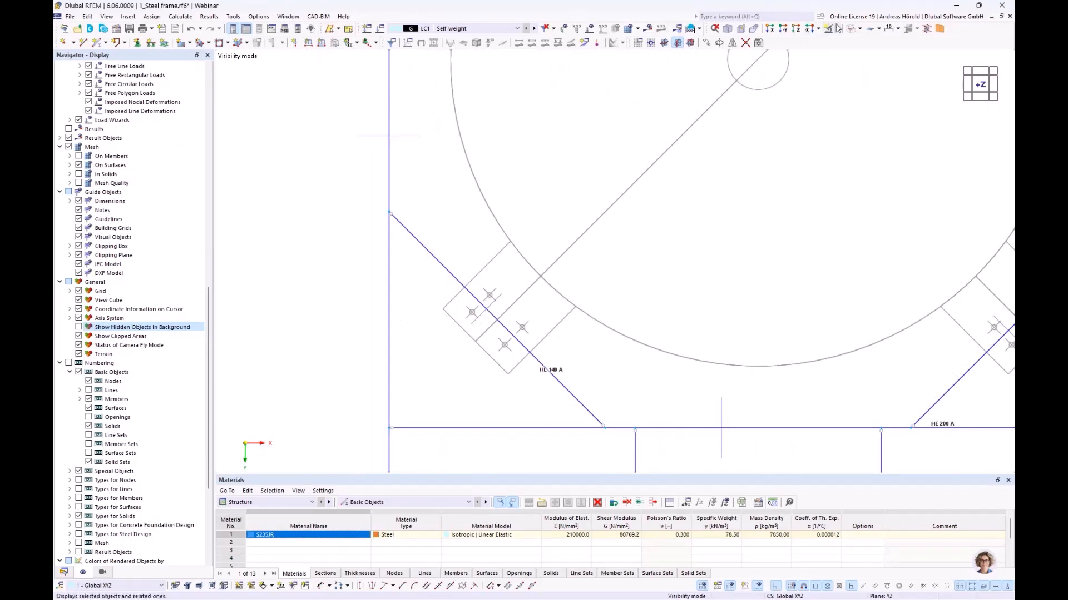
left_click(857, 31)
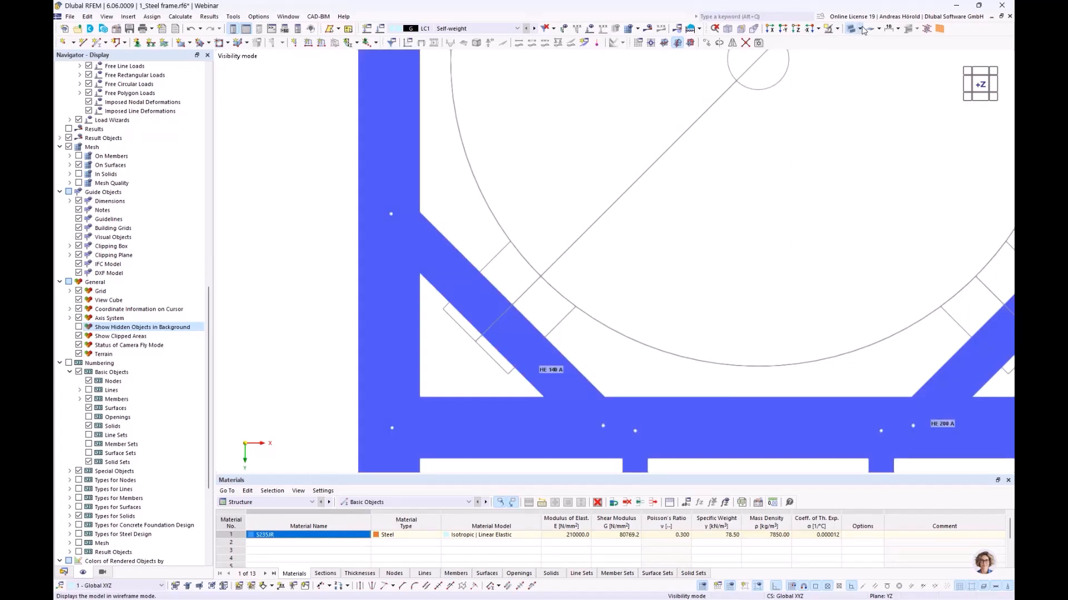
left_click(862, 31)
left_click(859, 60)
scroll(599, 275, "down", 1)
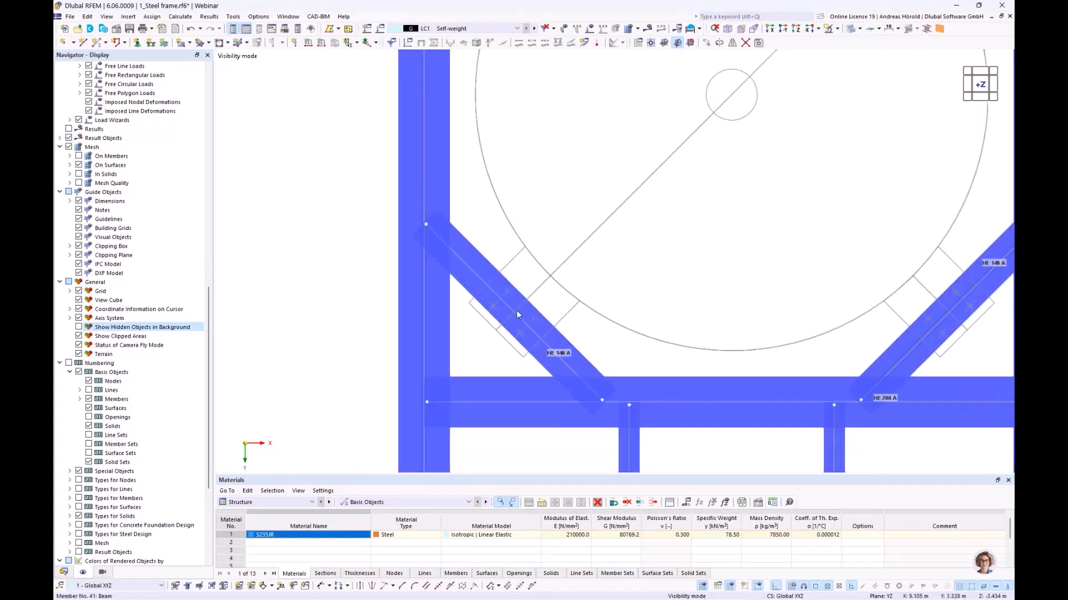
scroll(510, 309, "up", 7)
scroll(470, 288, "down", 8)
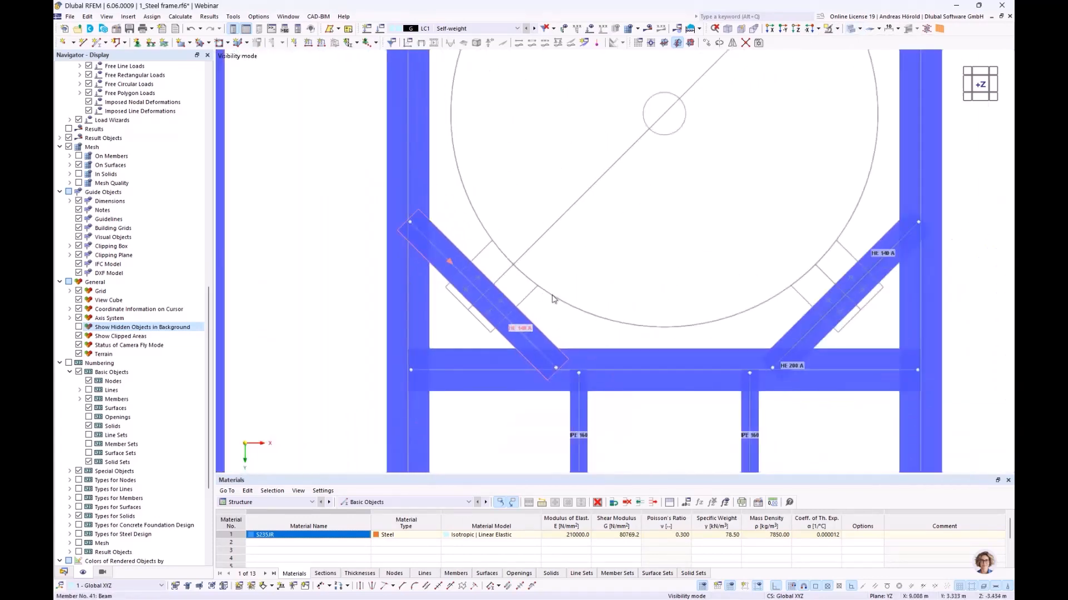
scroll(830, 300, "up", 6)
scroll(775, 308, "down", 6)
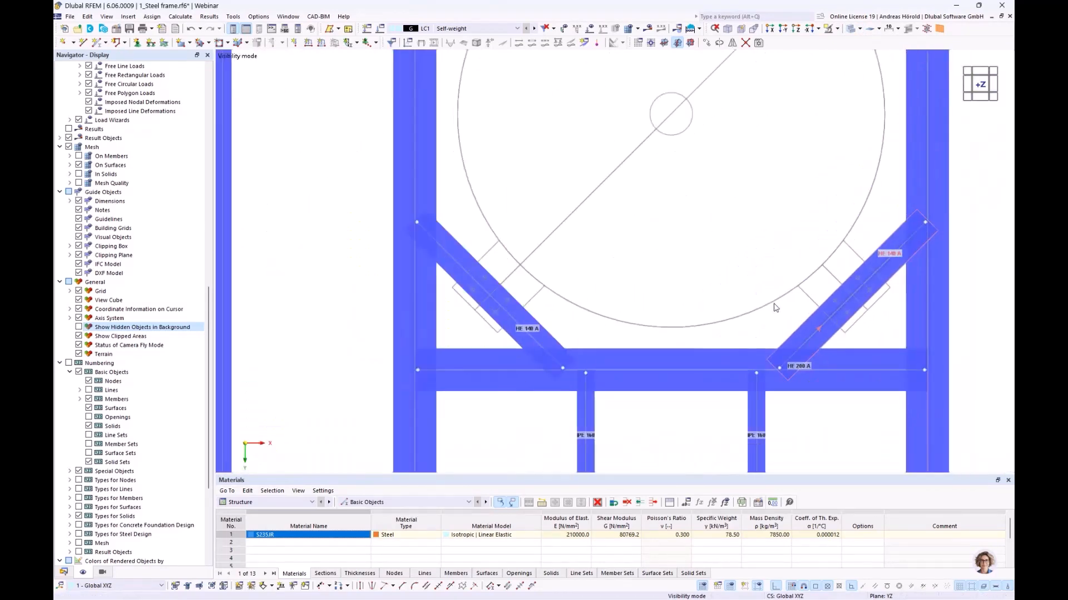
scroll(776, 307, "down", 7)
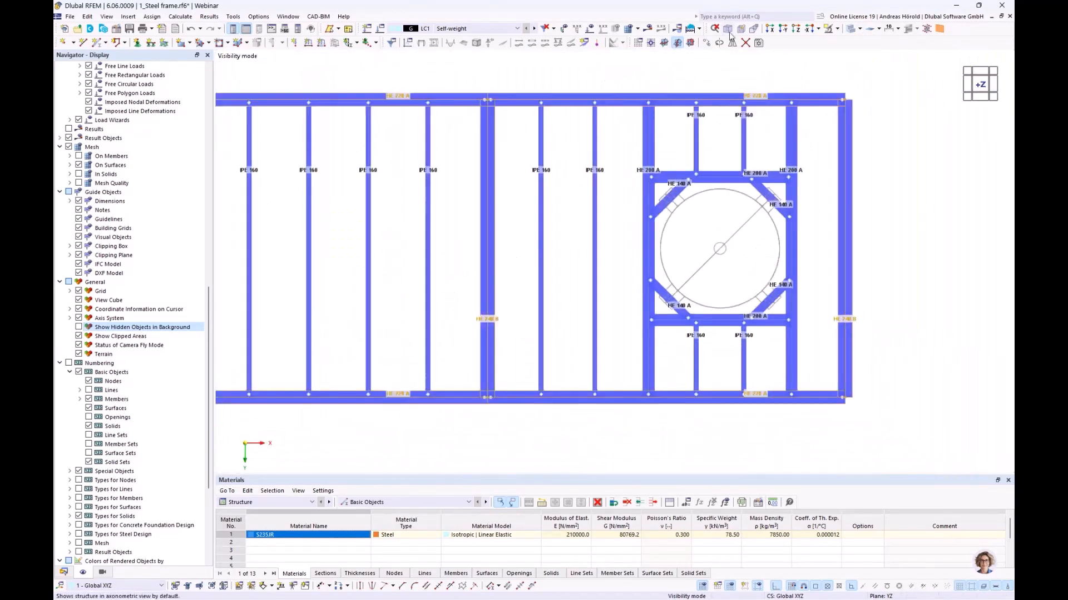
Show the model in axonometric view and make all hidden objects of the frame visible again.
left_click(727, 29)
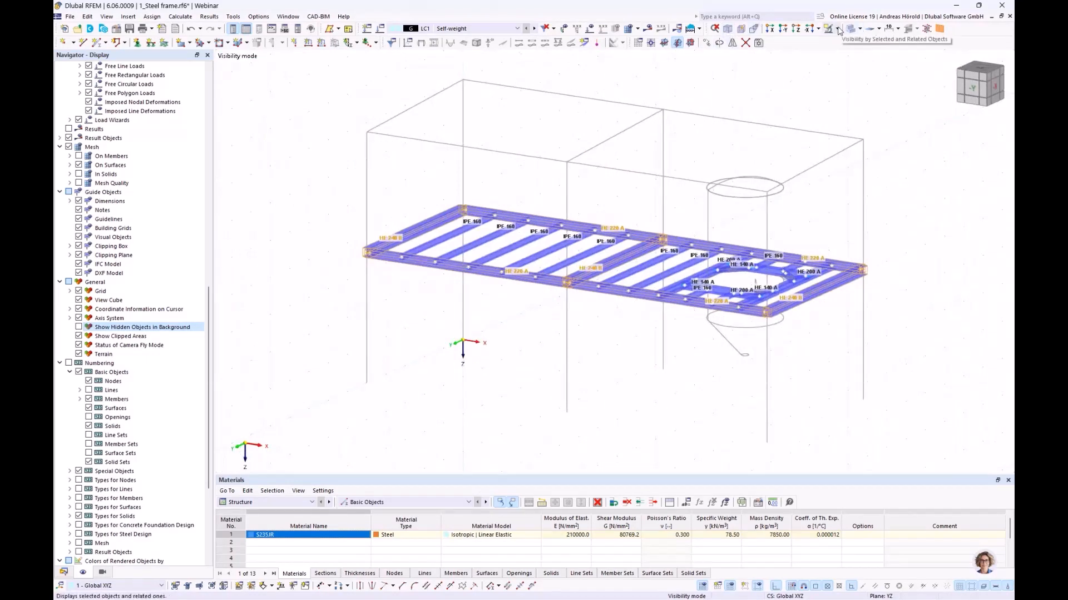
left_click(837, 29)
left_click(872, 115)
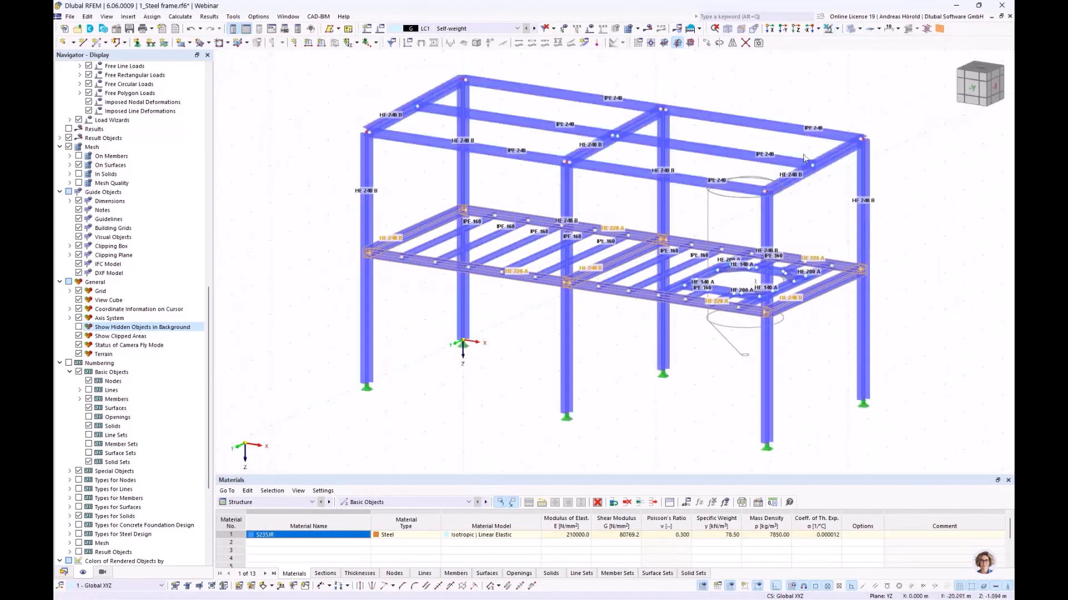
Switch the model display from transparent solids to member lines with section outlines.
middle_click_drag(505, 383, 598, 367, "ctrl")
scroll(517, 373, "up", 1)
left_click(515, 372)
scroll(514, 372, "down", 2)
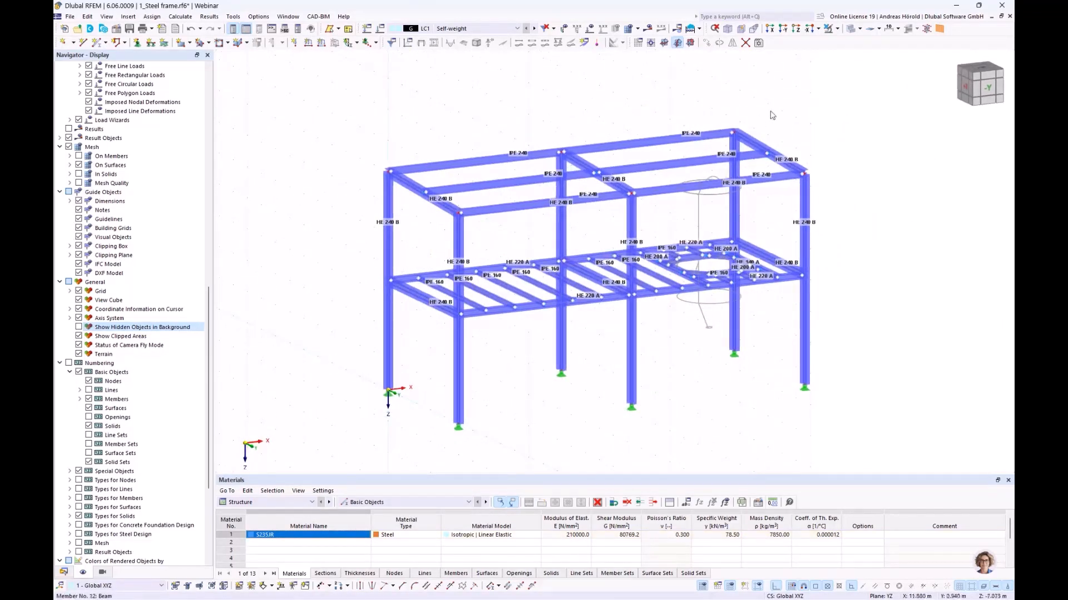
left_click(851, 29)
left_click(883, 42)
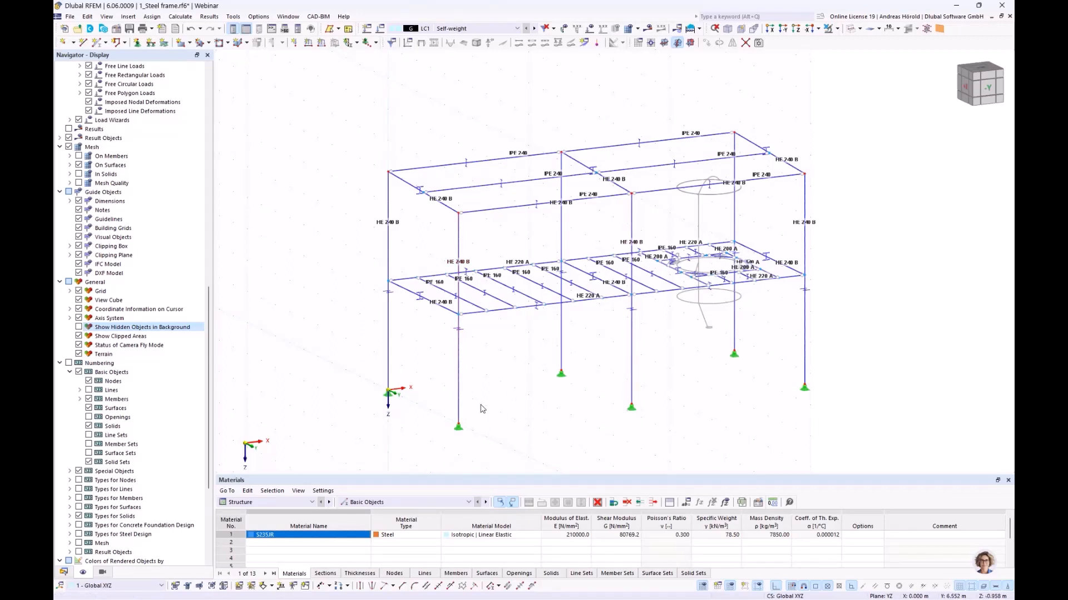
Set up a new tension member with the equal-leg angle L 60x60x6 per EN 10056-1:2017 in S235JR.
left_click(97, 42)
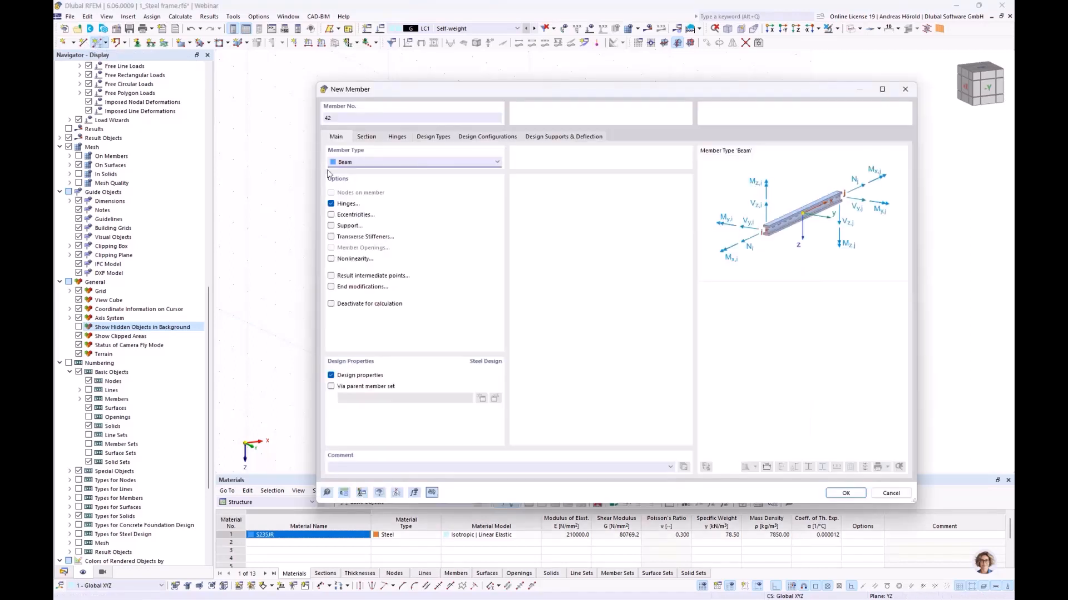
left_click(366, 162)
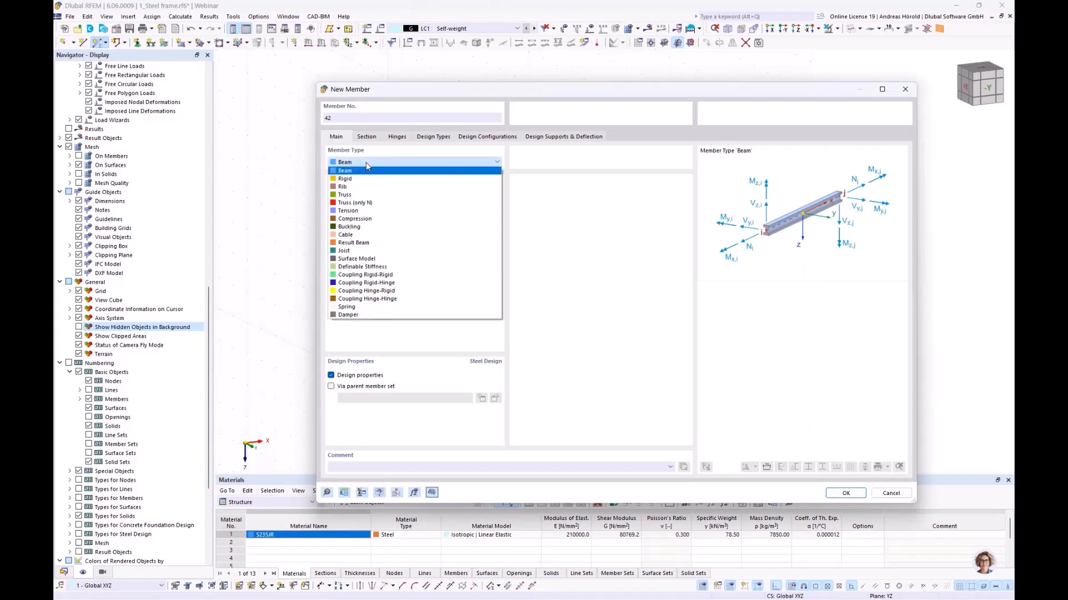
left_click(382, 212)
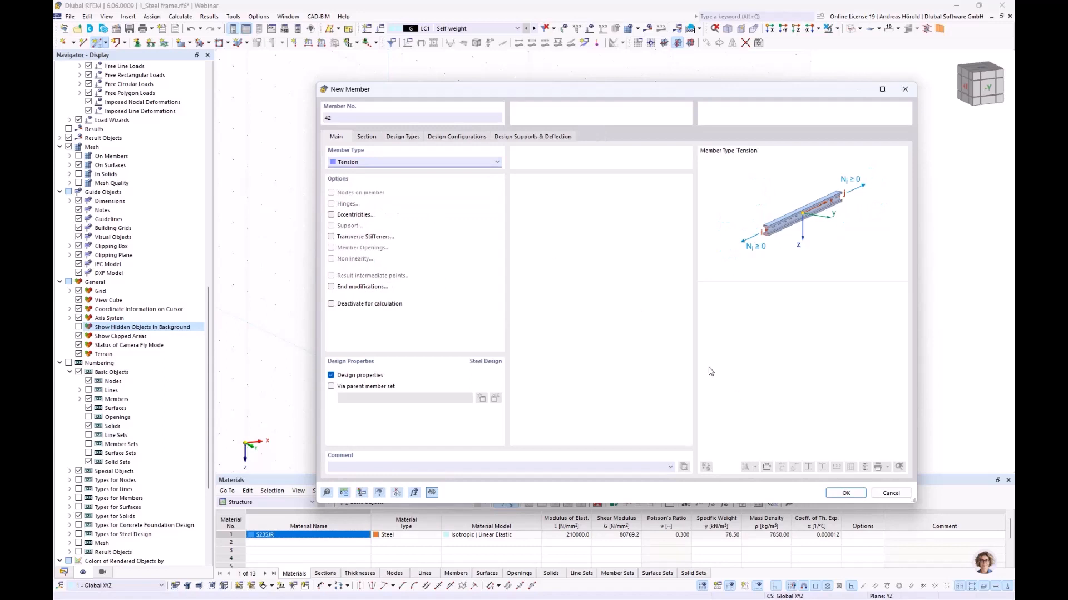
left_click(365, 137)
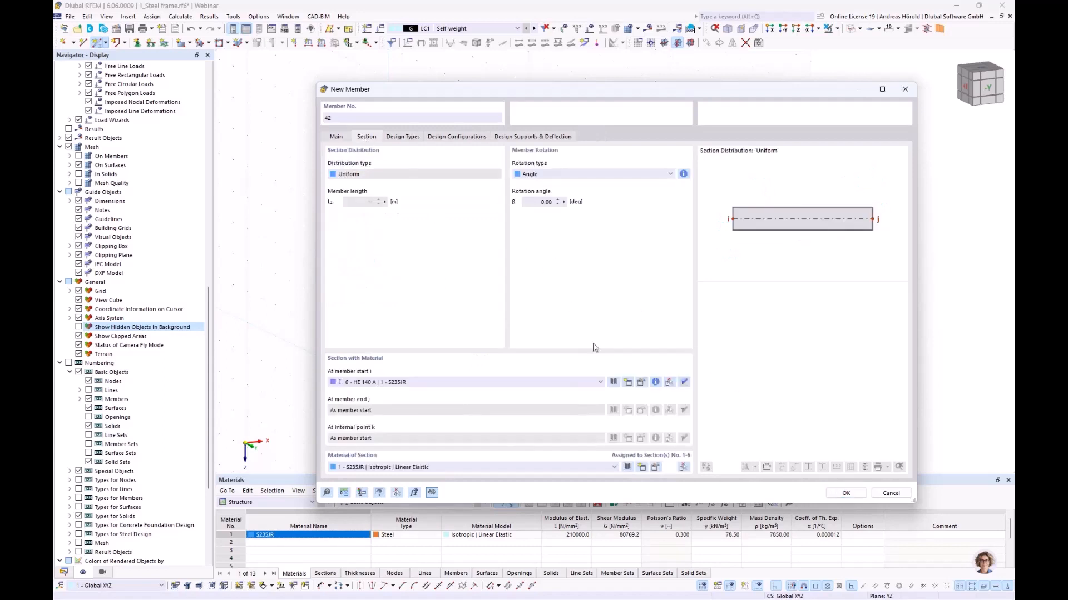
left_click(613, 383)
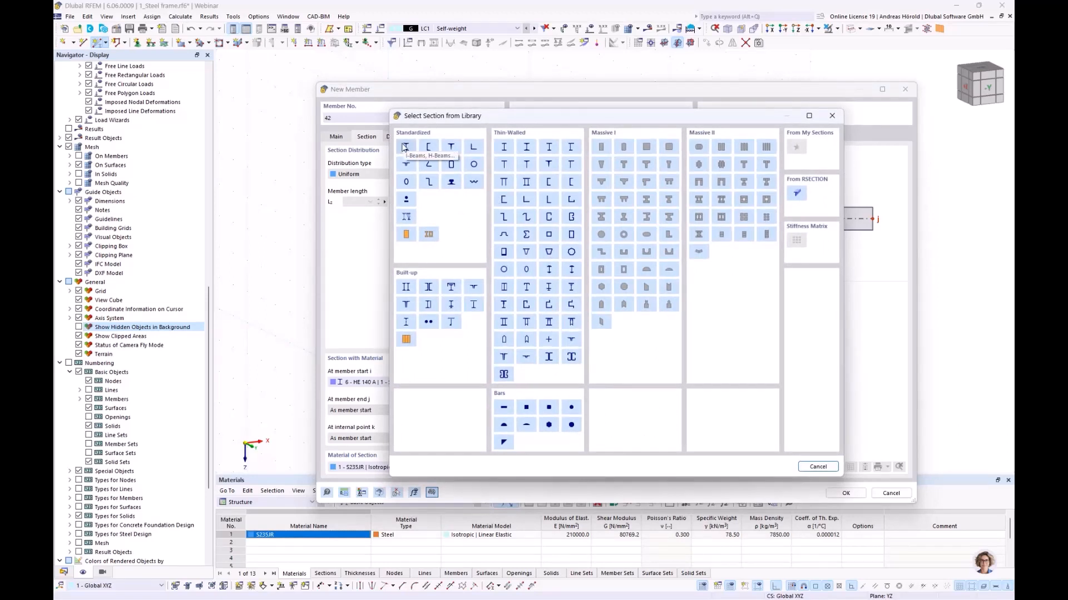
left_click(473, 147)
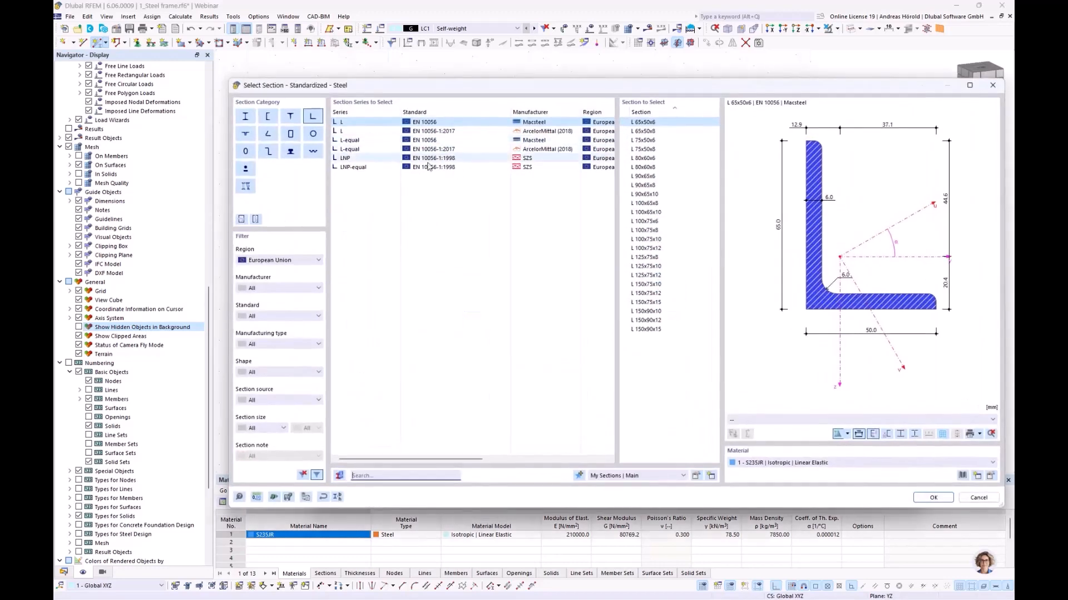
left_click(353, 150)
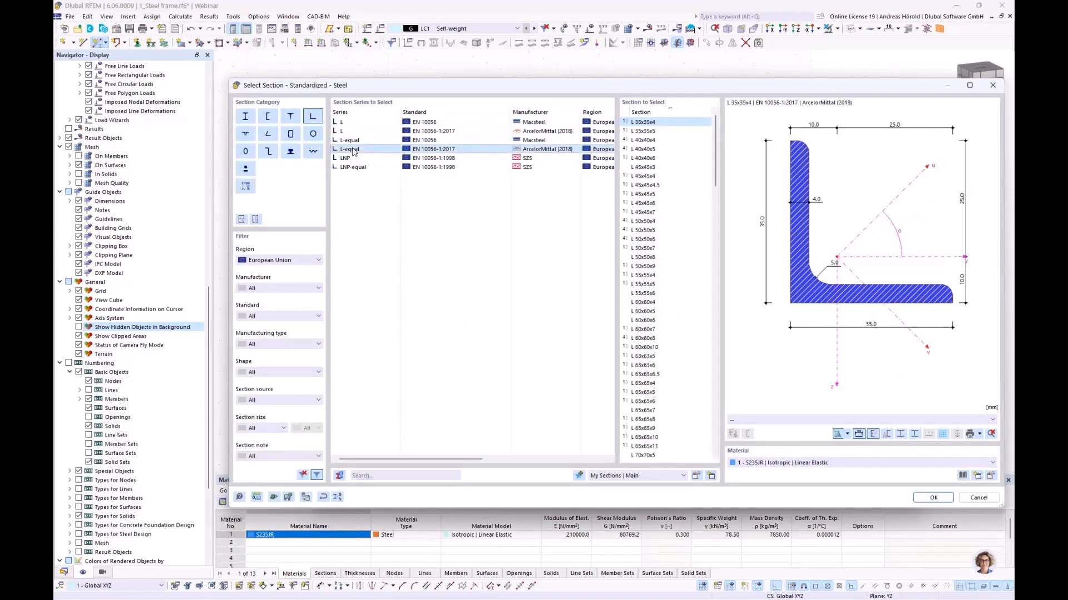
left_click(645, 320)
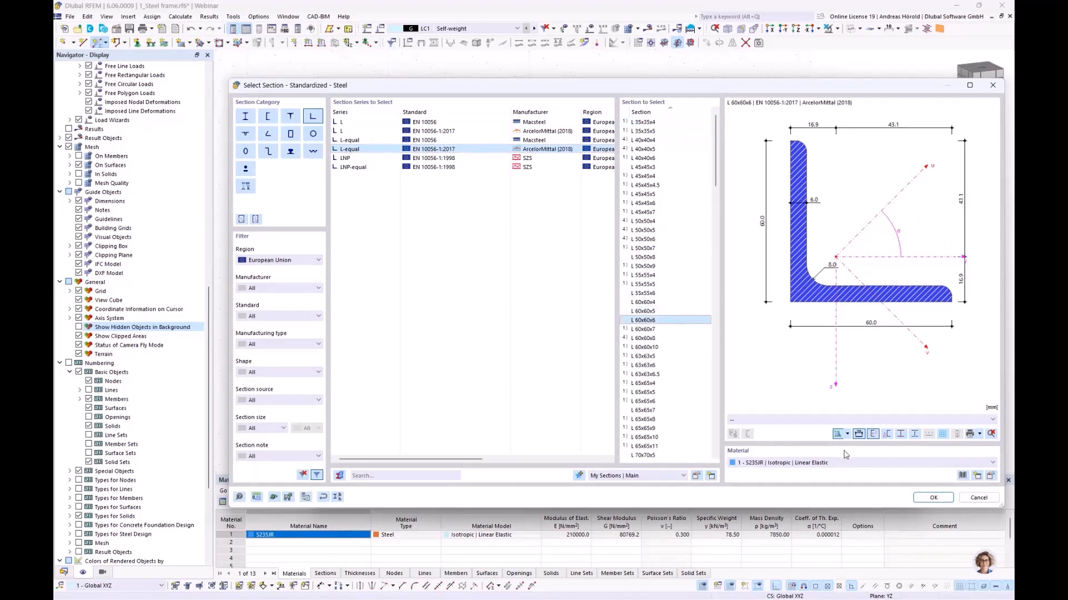
left_click(933, 498)
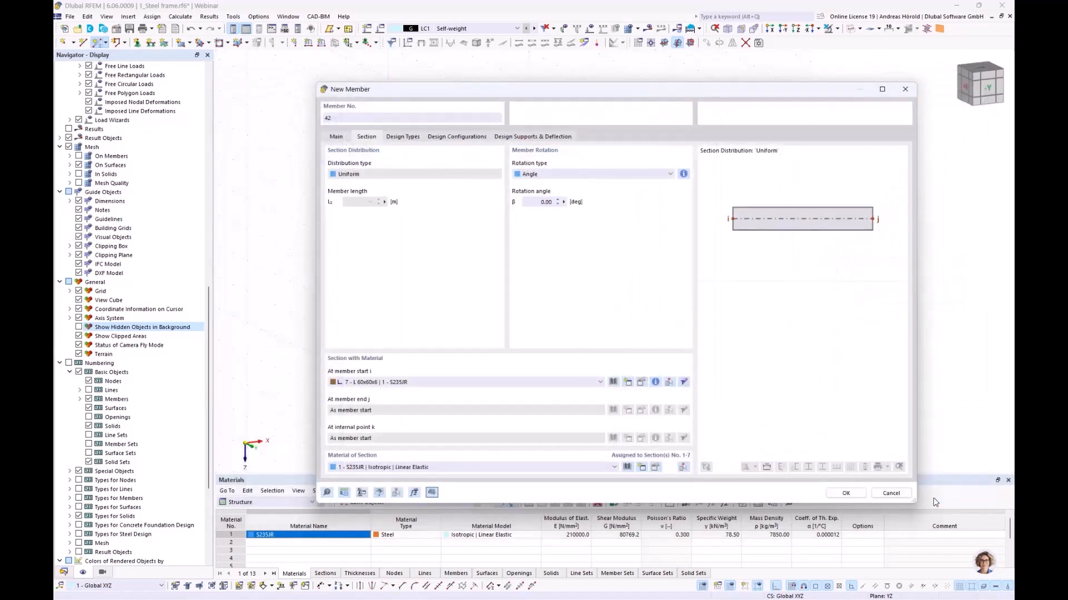
left_click(843, 493)
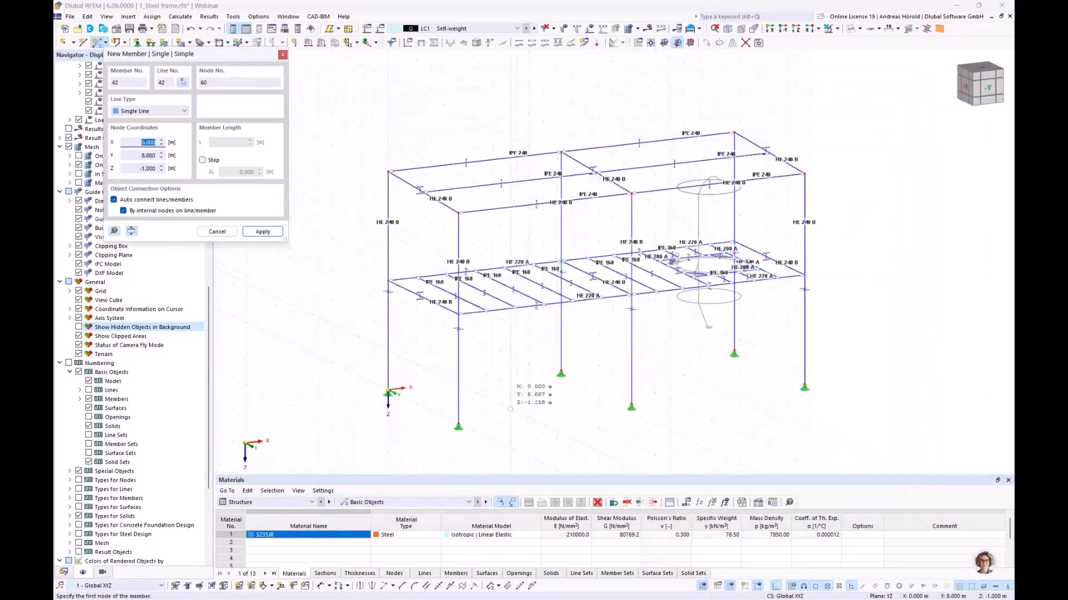
Place two crossing L 60x60x6 tension diagonals in the lower front cell of the first bay, between column bases and platform nodes.
left_click(459, 426)
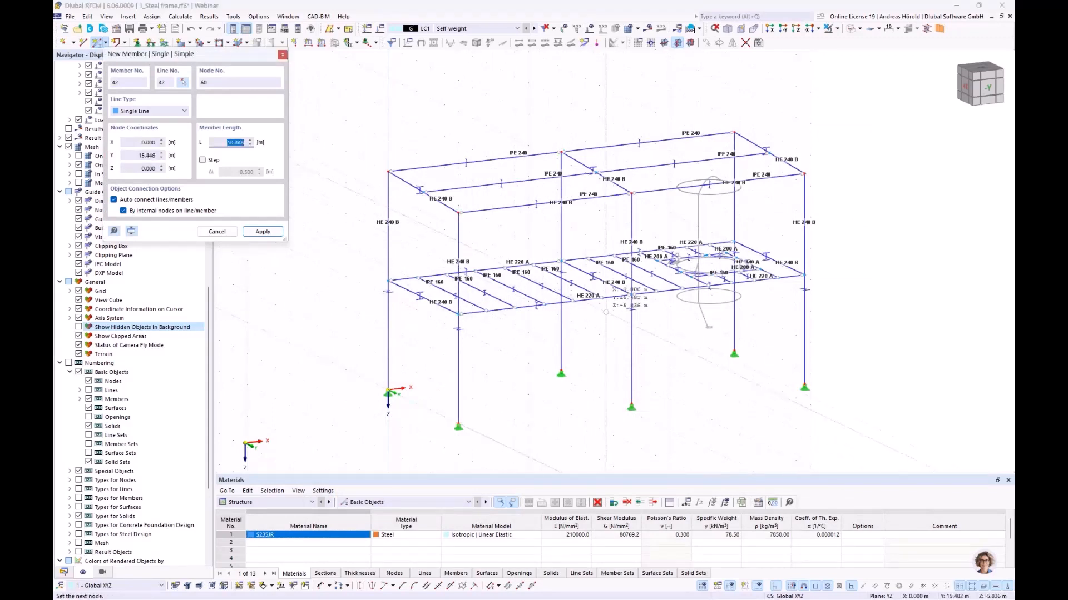
left_click(631, 295)
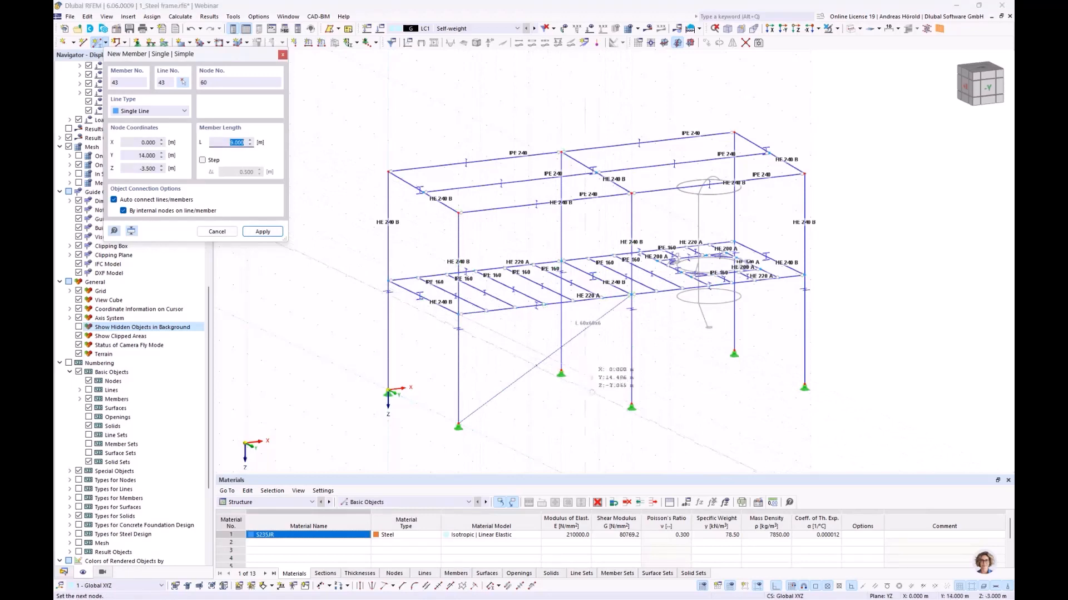
left_click(624, 405)
scroll(577, 338, "up", 8)
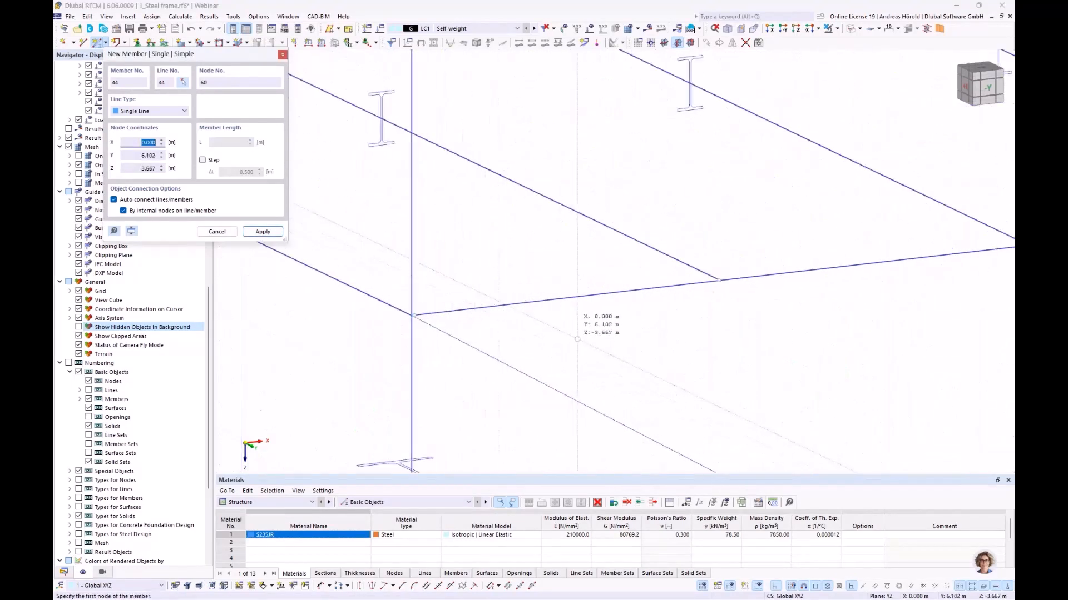
key("Escape")
scroll(436, 317, "up", 5)
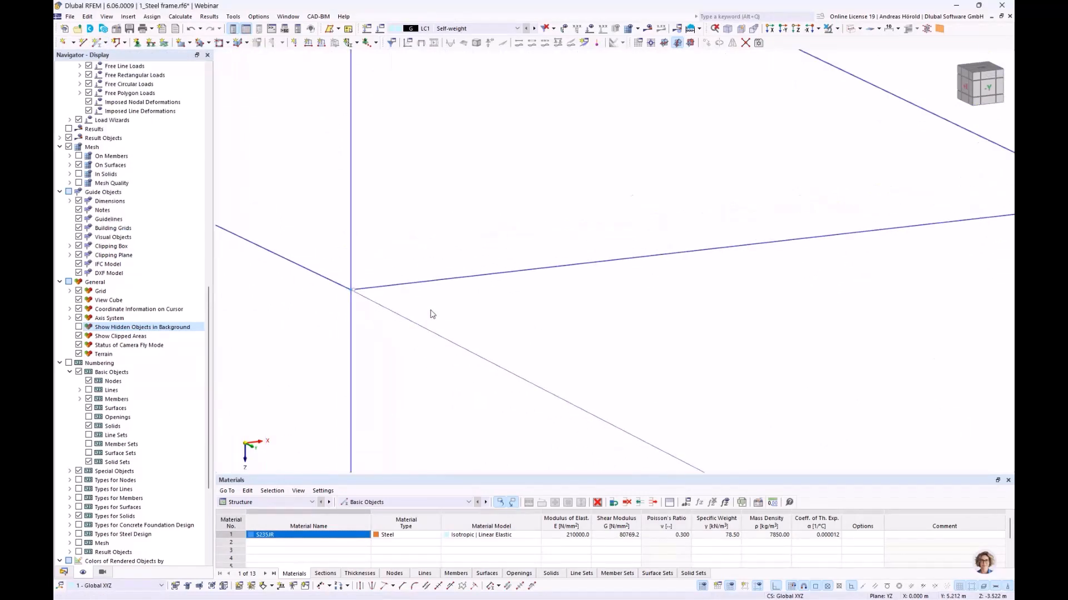
Copy both L 60x60x6 diagonals from the front column row to the rear column row of the same bay.
scroll(432, 315, "down", 12)
middle_click_drag(522, 336, 526, 312)
left_click_drag(583, 328, 551, 418)
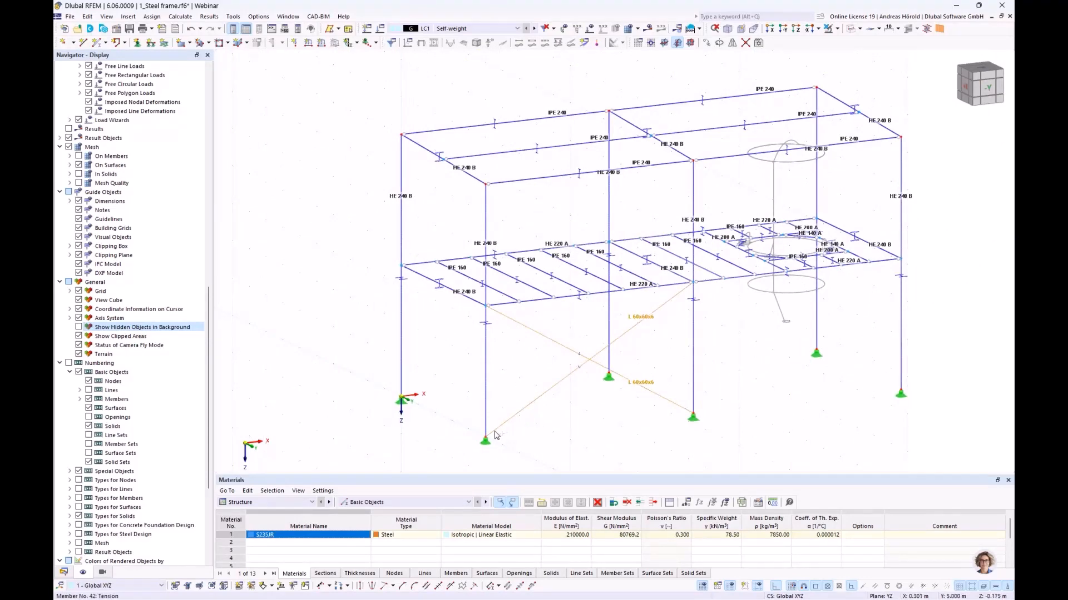
left_click_drag(491, 437, 401, 397, "ctrl")
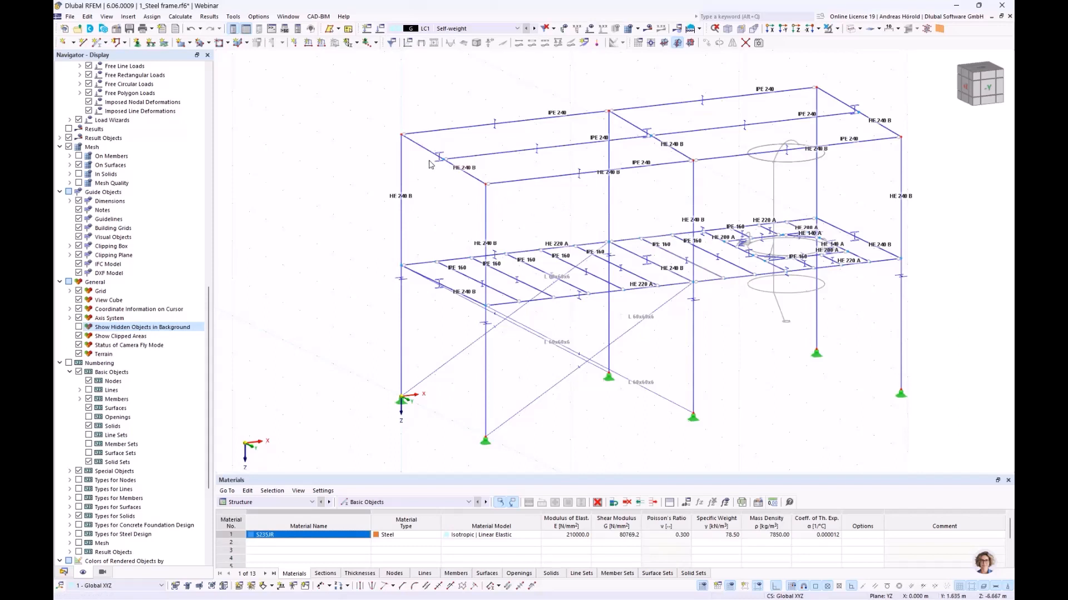
Start Generate Bracing in Cells and use L 60x60x6 tension member 42 as the template.
left_click(233, 16)
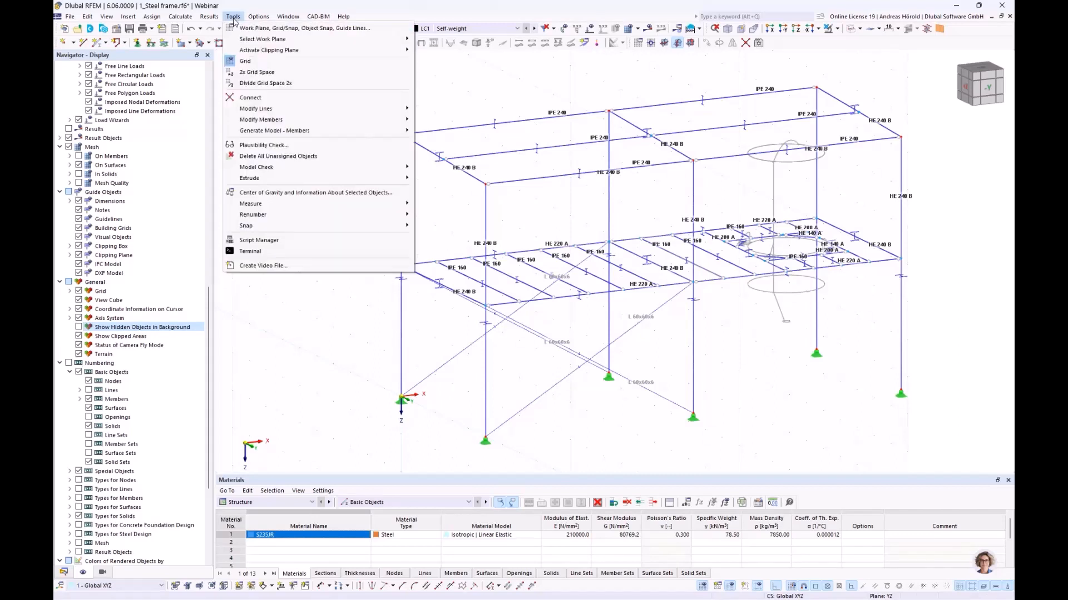
mouse_move(315, 111)
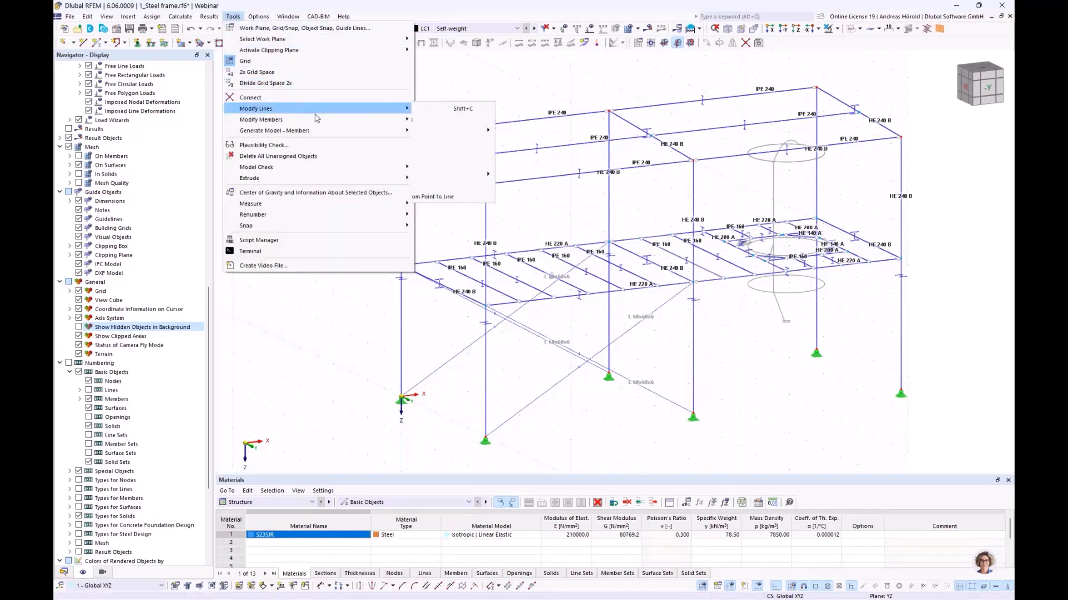
mouse_move(337, 135)
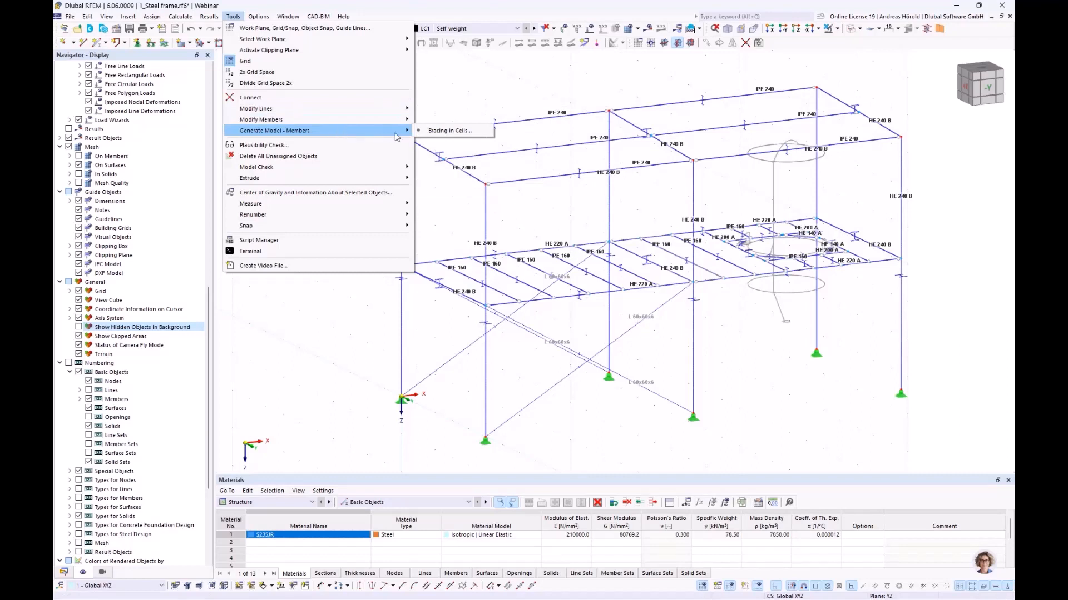
left_click(434, 131)
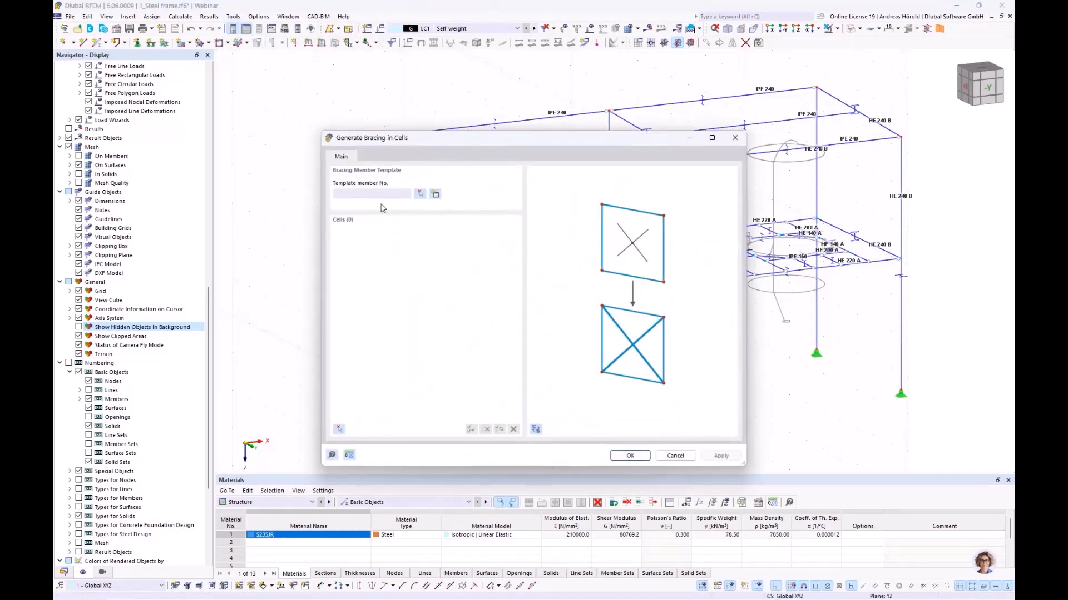
left_click(421, 194)
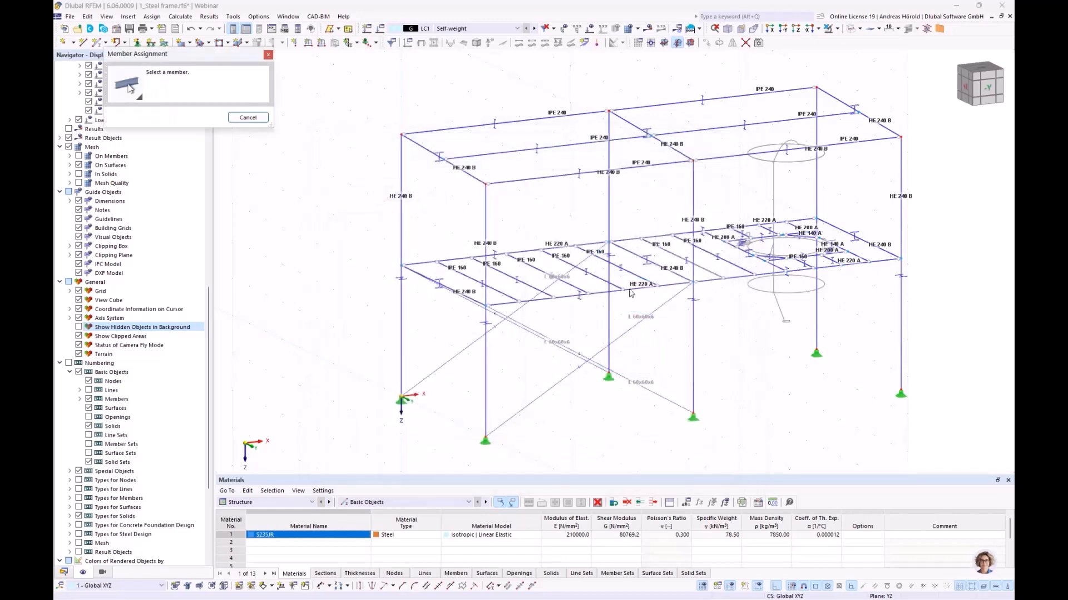
left_click(617, 341)
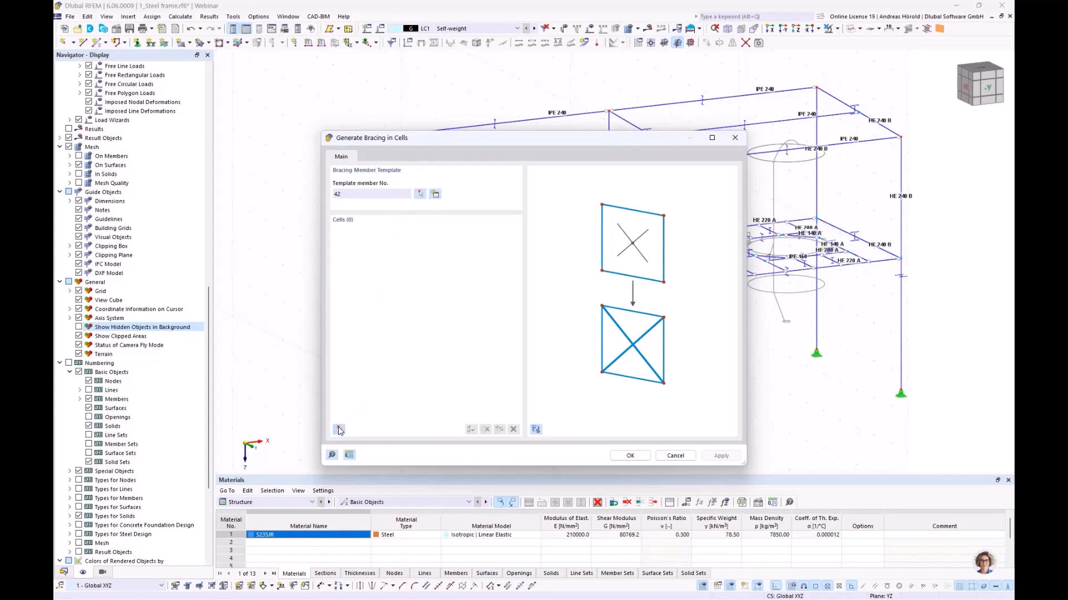
Generate crossed bracing in the front and rear cells above the platform in the first bay.
left_click(338, 430)
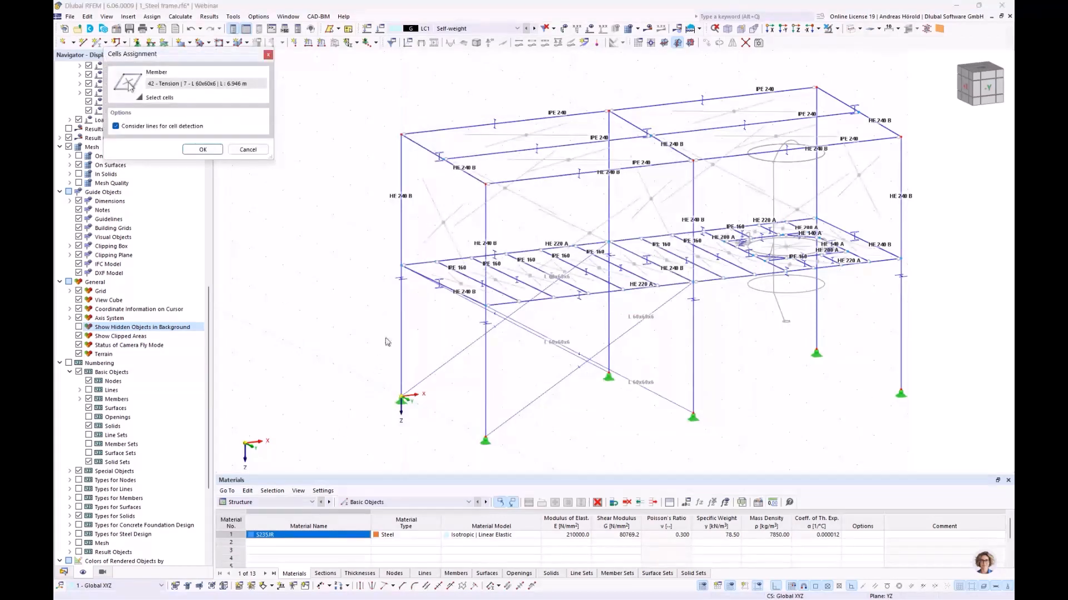
mouse_move(364, 335)
middle_mouse_down("ctrl")
mouse_move(448, 325)
mouse_move(515, 295)
mouse_move(453, 324)
mouse_move(346, 326)
mouse_move(346, 338)
mouse_move(356, 330)
middle_mouse_up("ctrl")
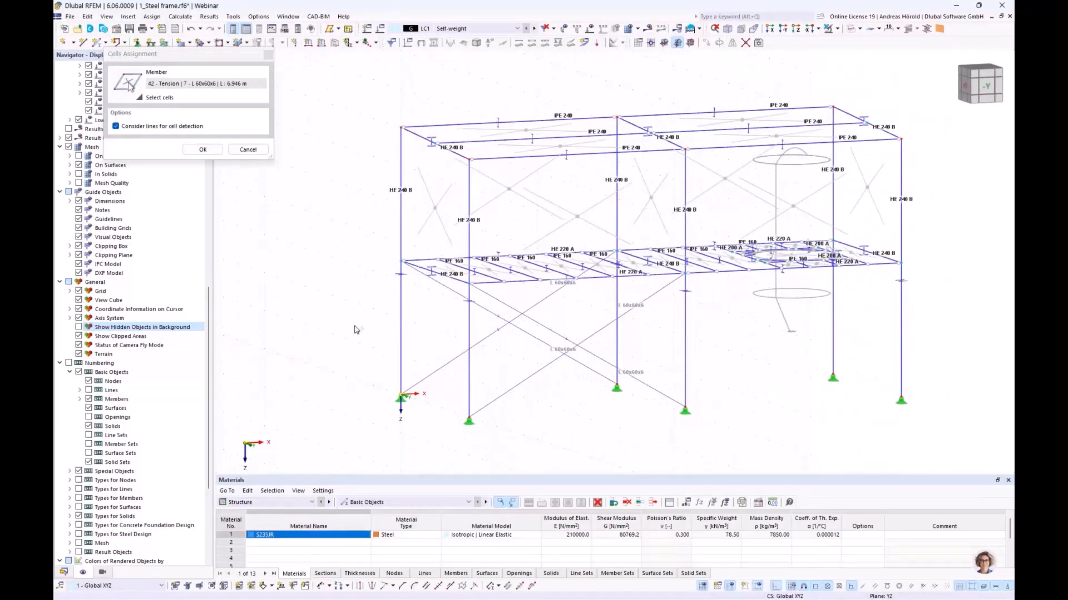
left_click(509, 189)
left_click(202, 149)
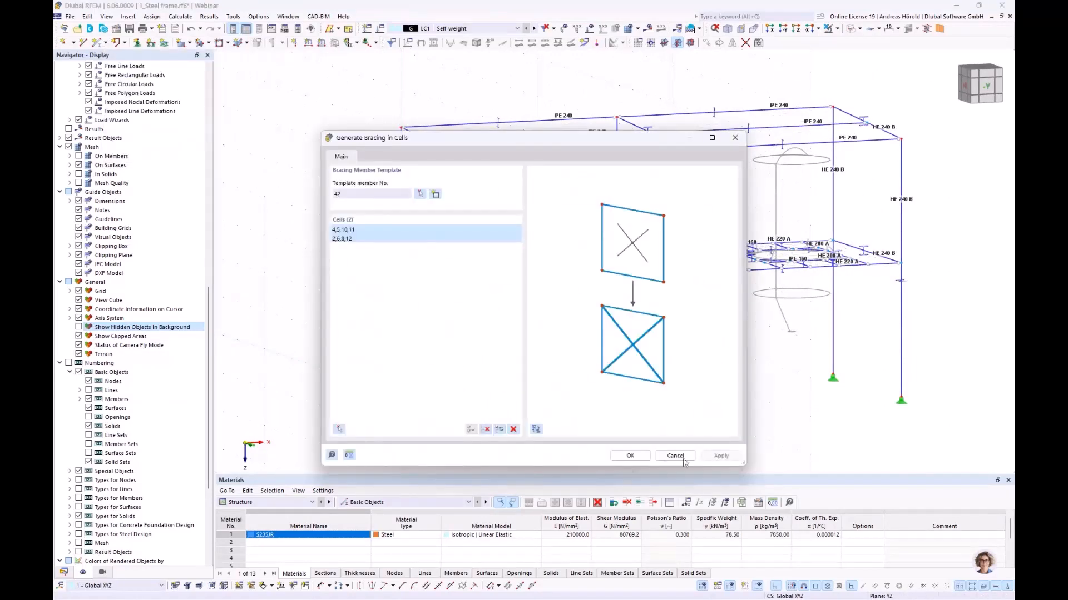
left_click(630, 456)
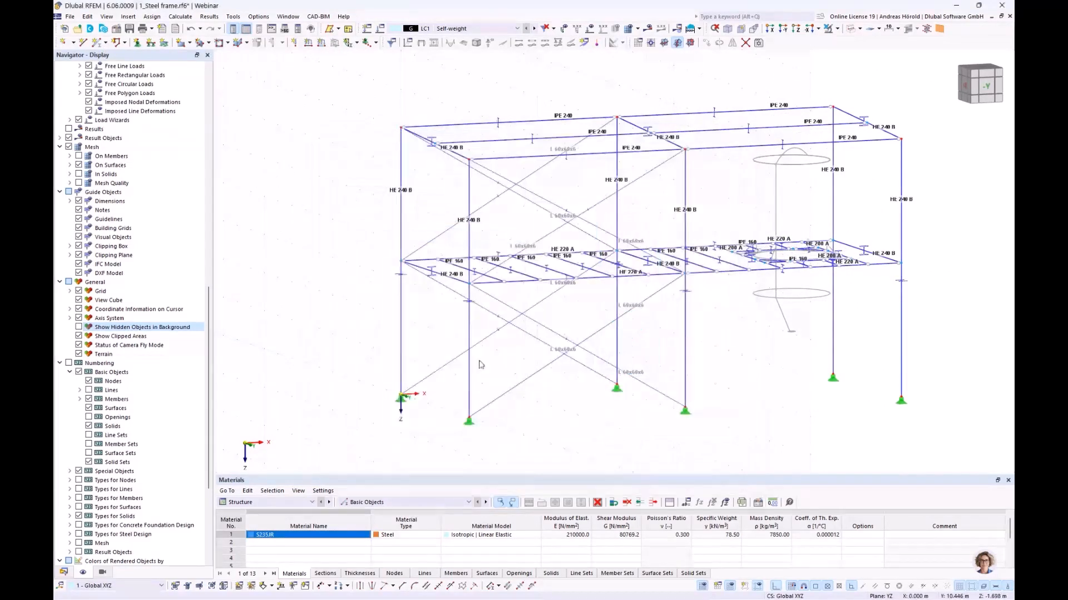
Connect the members across the whole platform level so columns and edge beams are divided at their joints, and check a lower column segment.
middle_click_drag(479, 362, 259, 329, "ctrl")
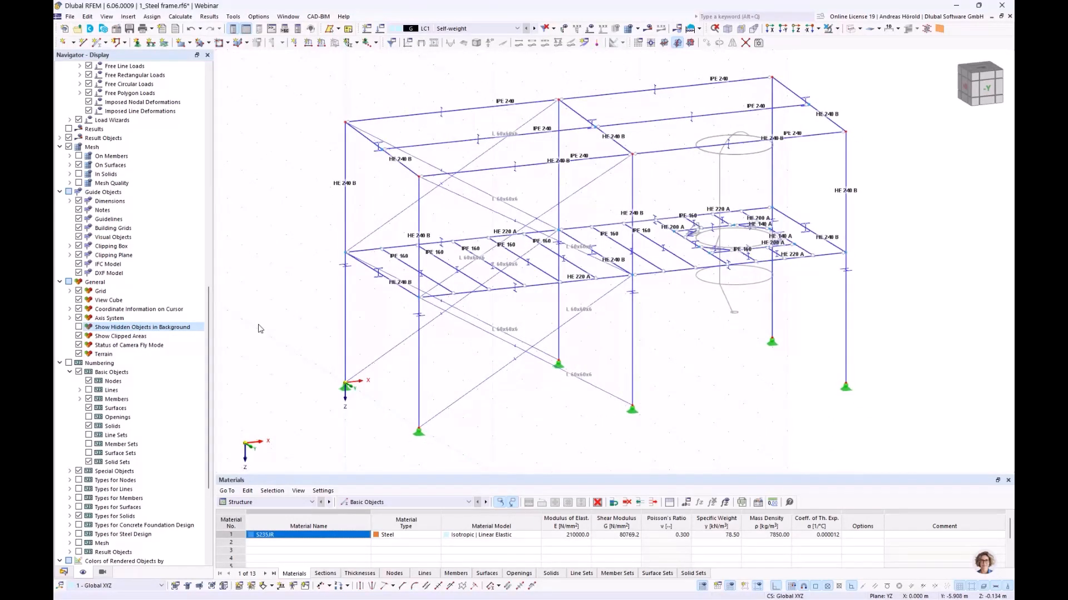
scroll(402, 335, "down", 1)
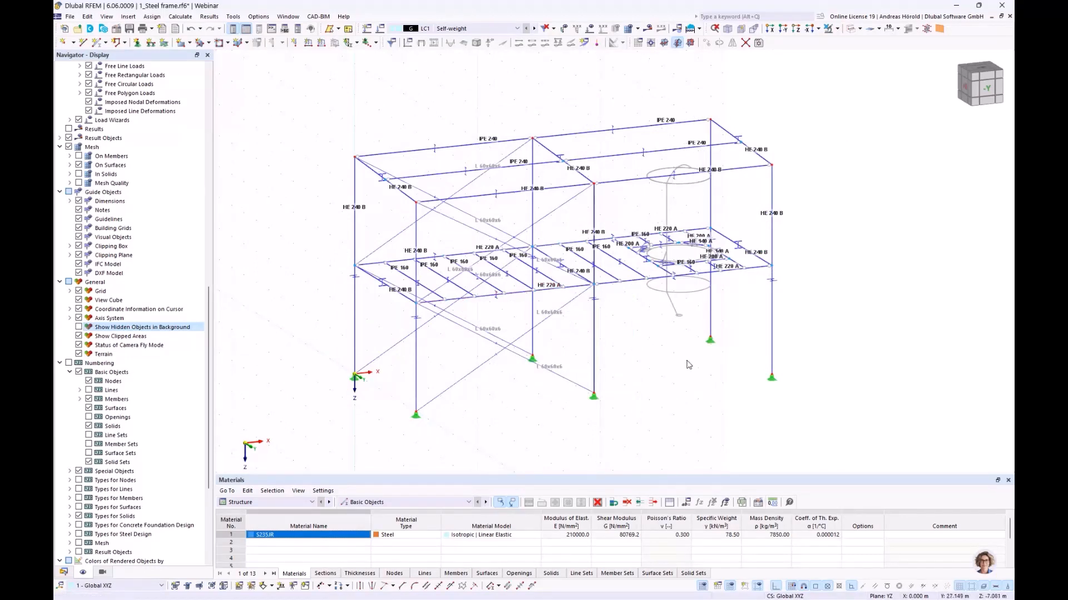
middle_click_drag(687, 362, 656, 339, "ctrl")
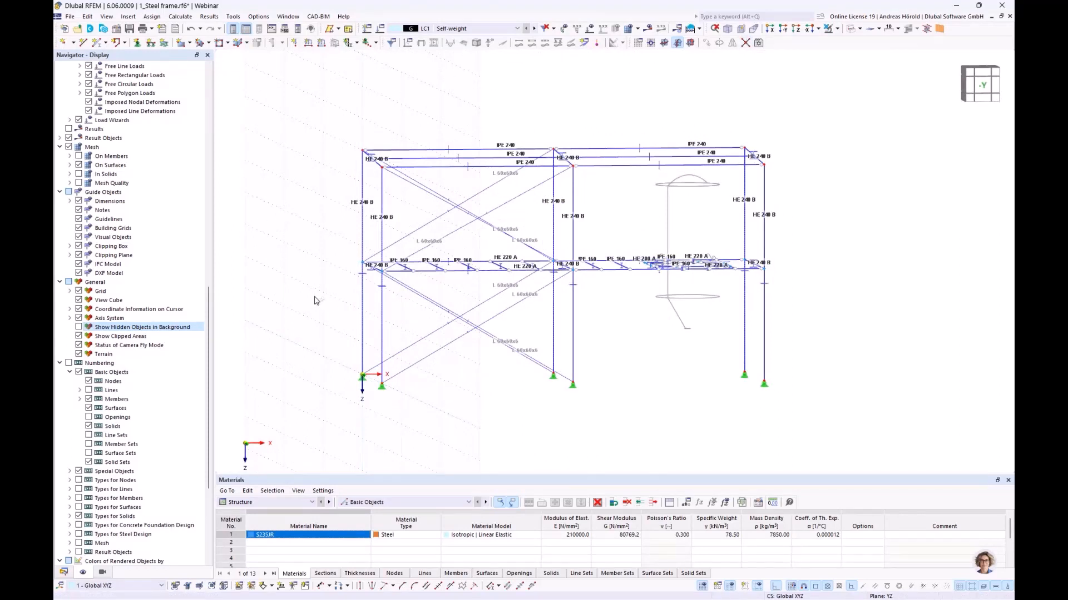
left_click_drag(314, 296, 801, 241)
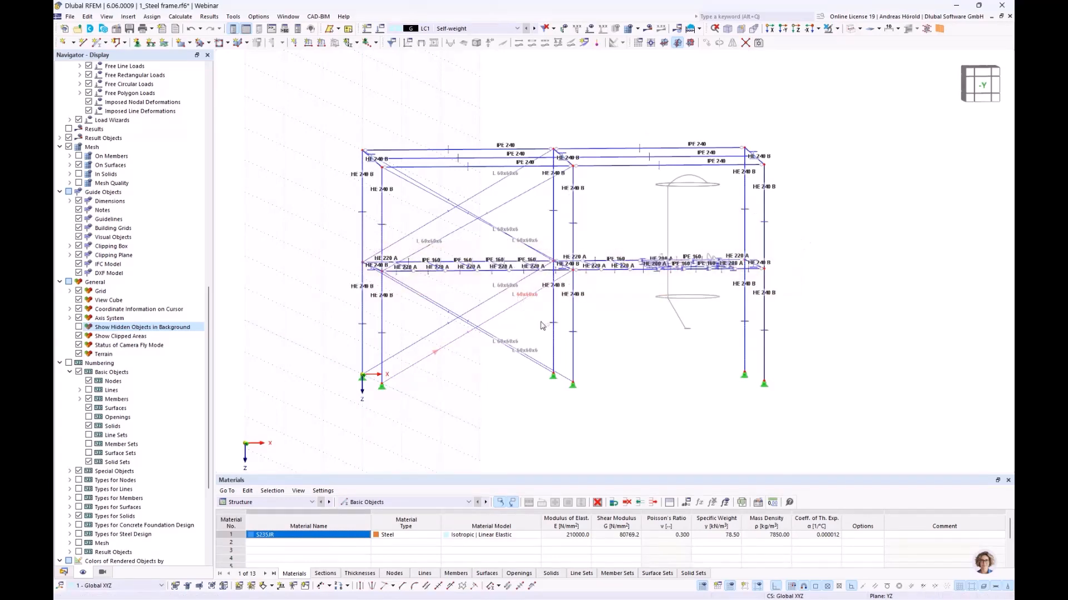
middle_click_drag(467, 324, 524, 356, "ctrl")
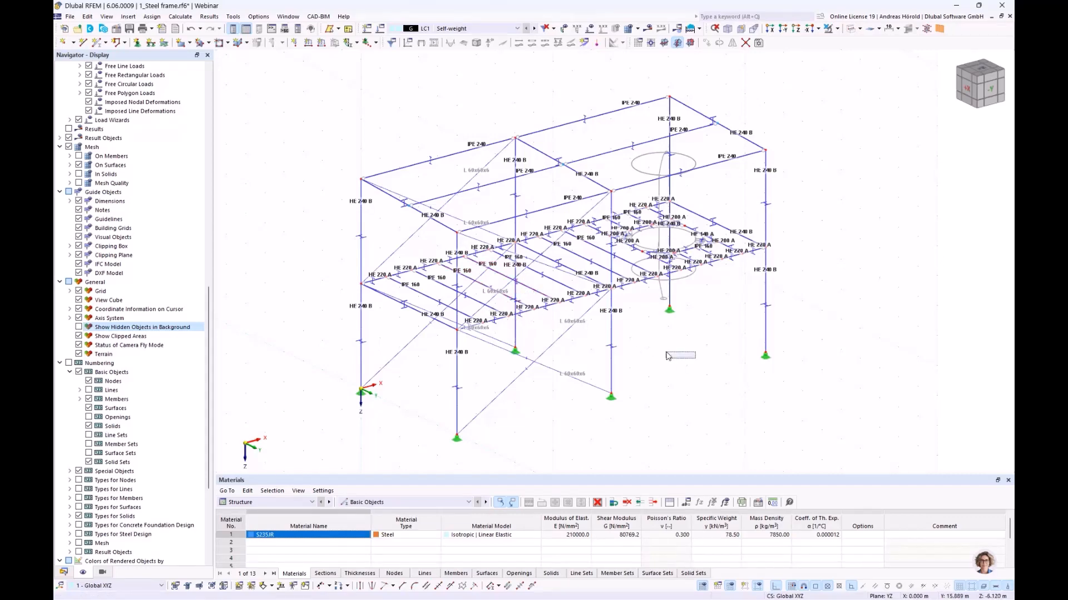
middle_click_drag(671, 352, 641, 333, "ctrl")
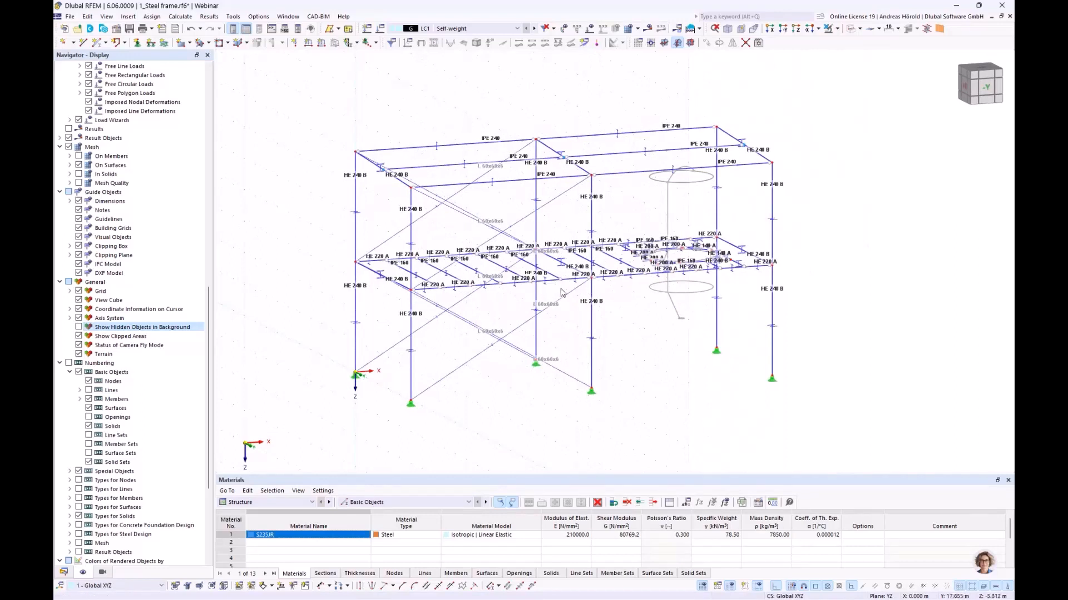
left_click(412, 361)
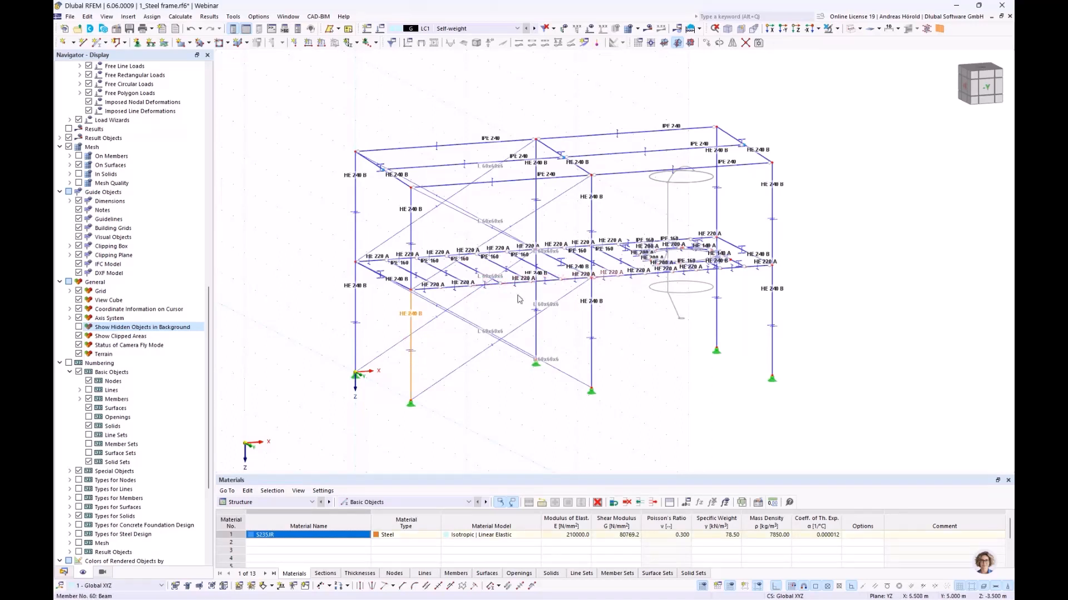
Activate the generated visibilities and display only the members with section HE 240 B.
left_click(492, 407)
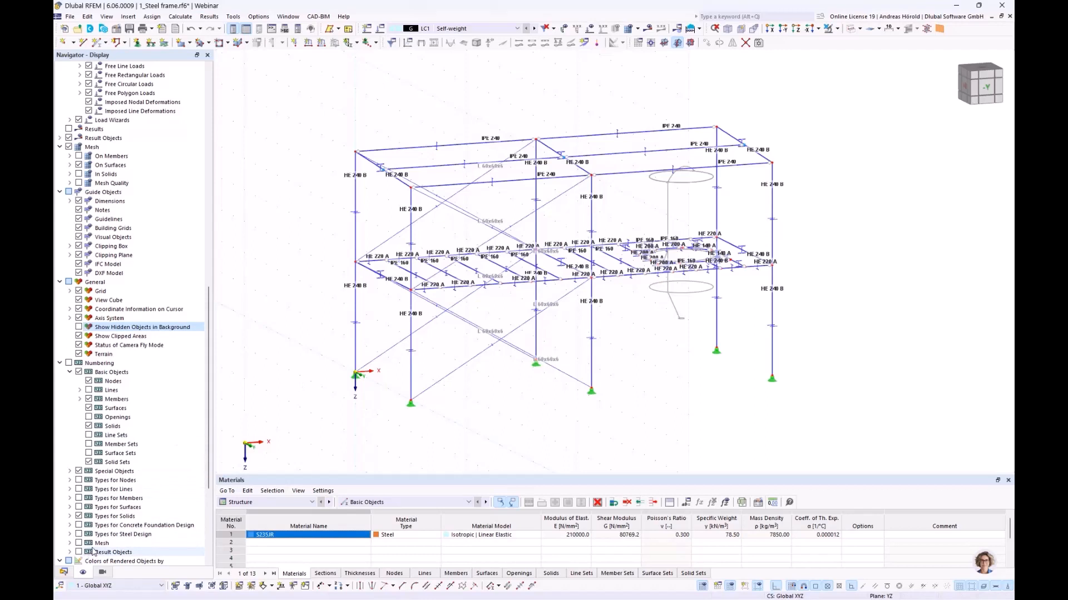
left_click(103, 573)
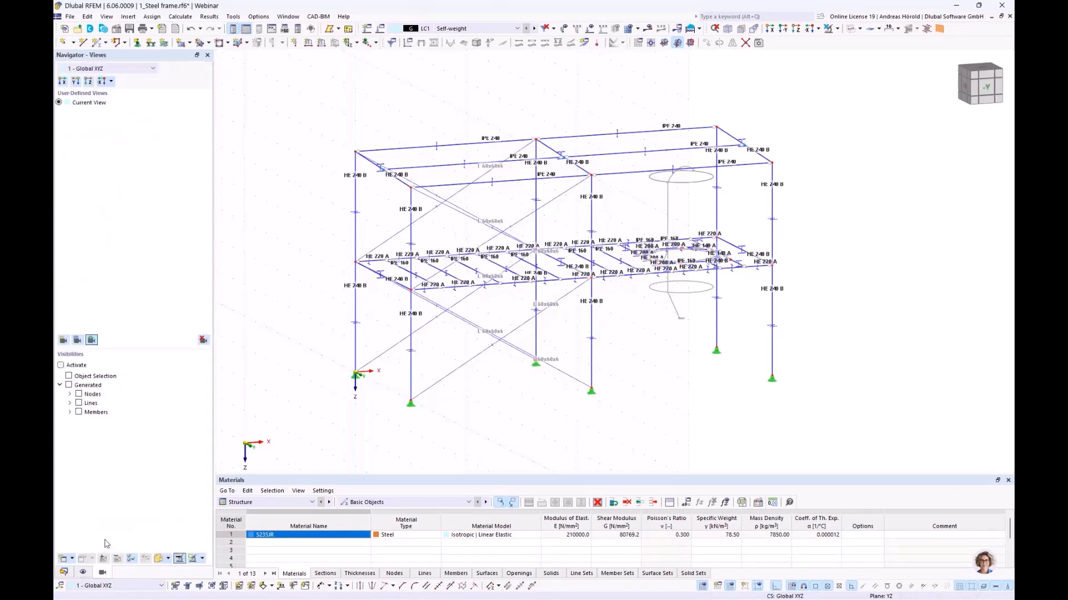
left_click(61, 365)
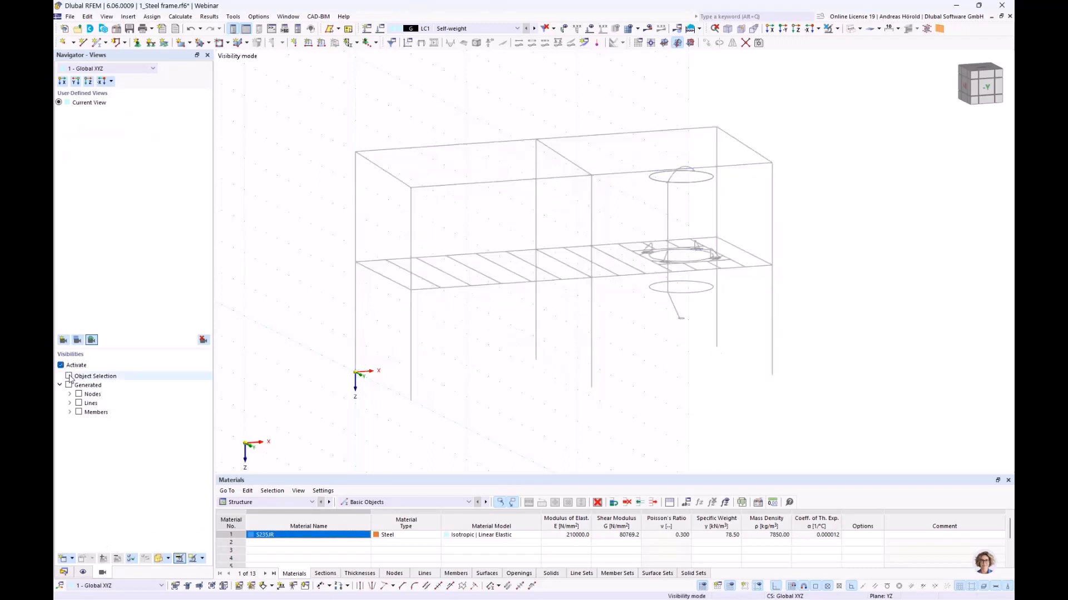
left_click(70, 377)
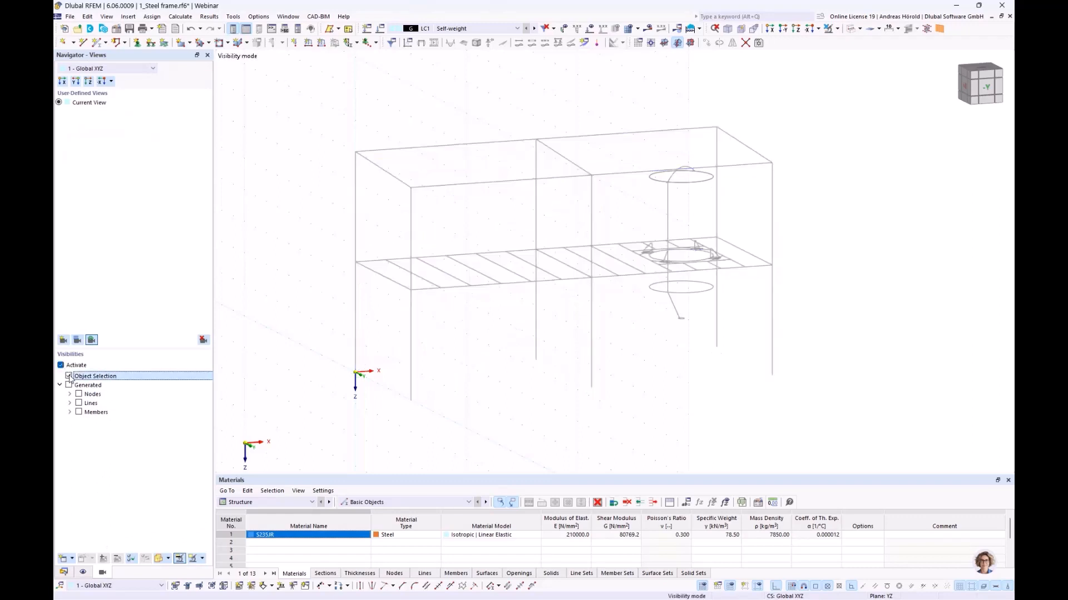
double_click(81, 416)
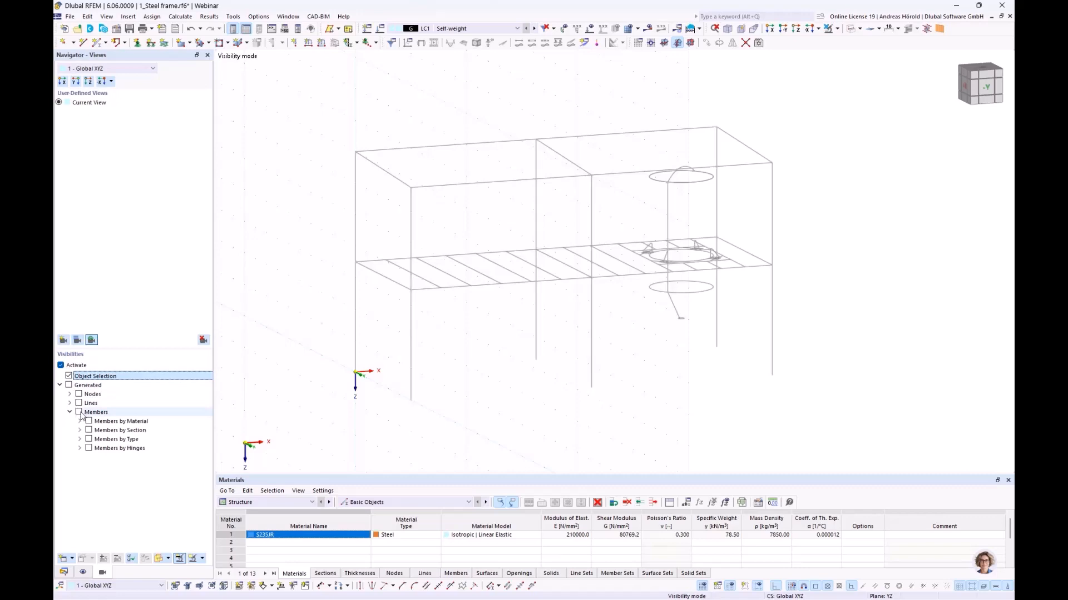
left_click(78, 412)
left_click(80, 430)
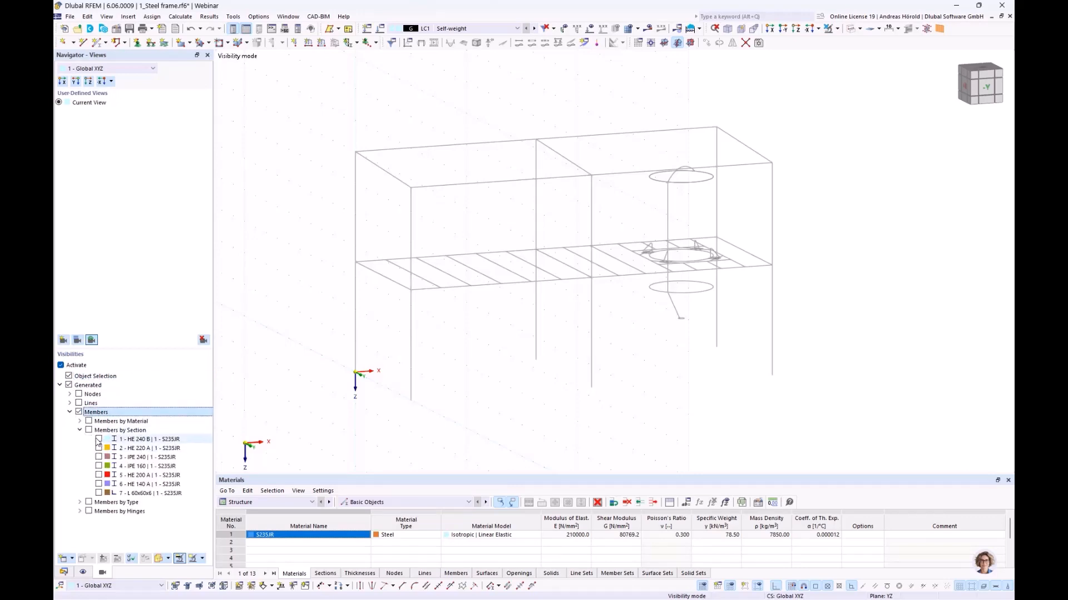
left_click(98, 439)
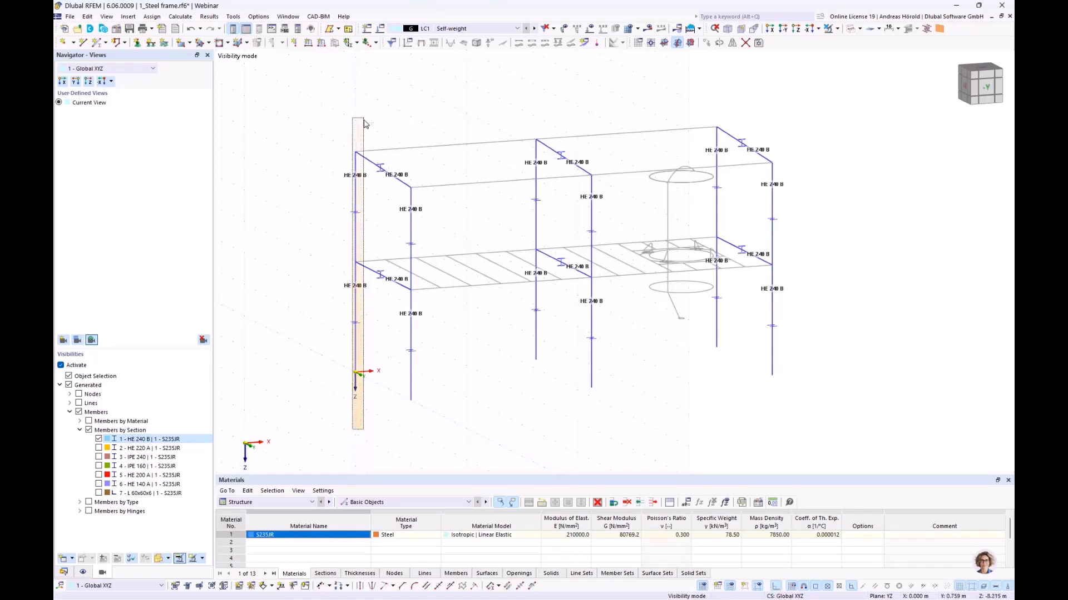
Create continuous member sets from the upper and lower HE 240 B segments of all six columns, excluding the cross beams.
left_click(355, 311)
left_click(411, 334, "ctrl")
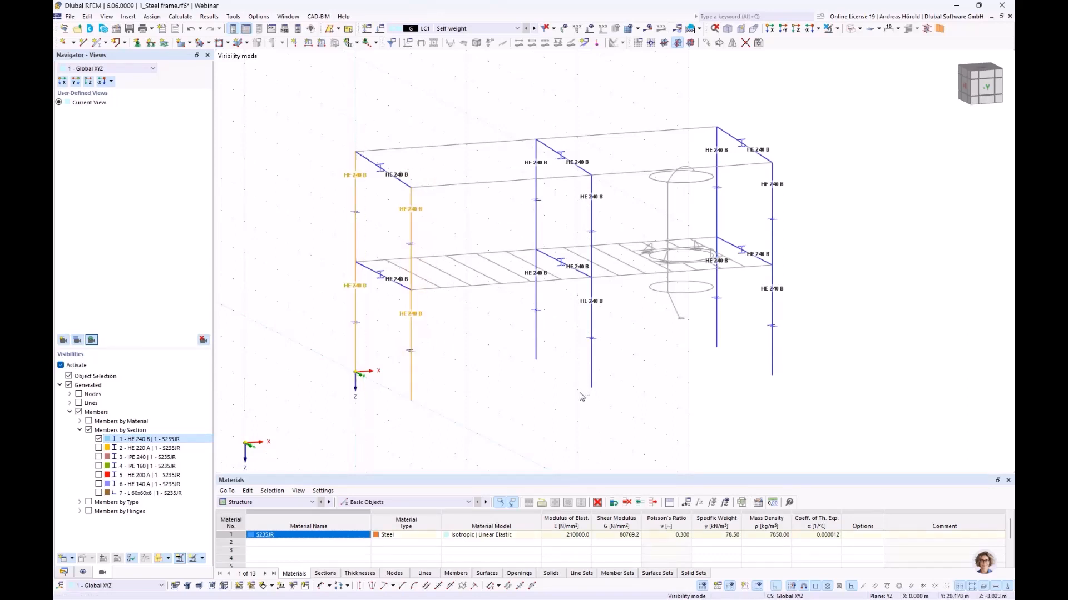
left_click(536, 234, "ctrl")
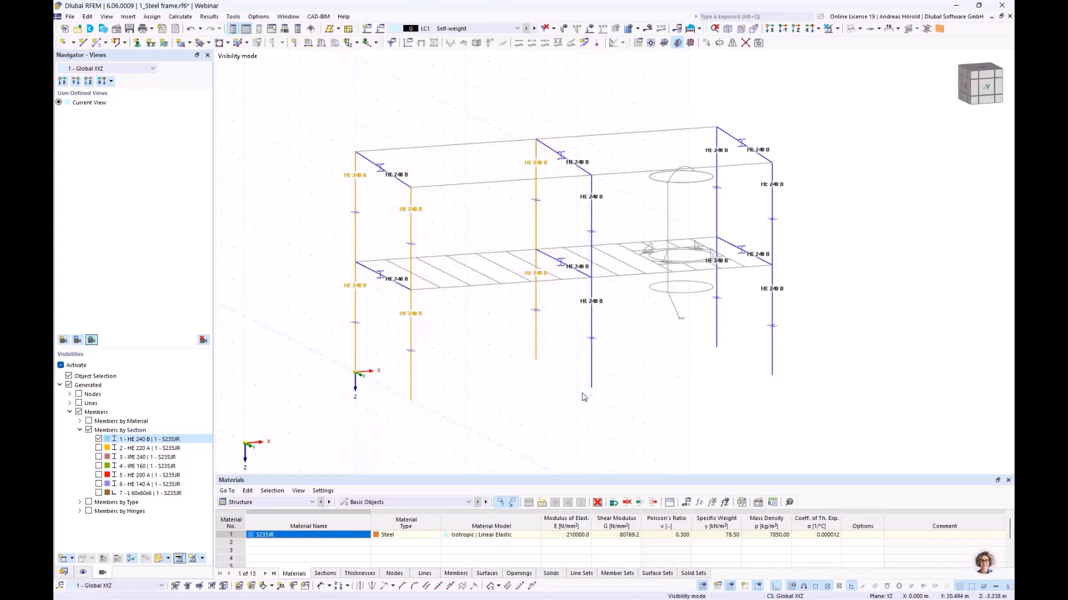
left_click(591, 222, "ctrl")
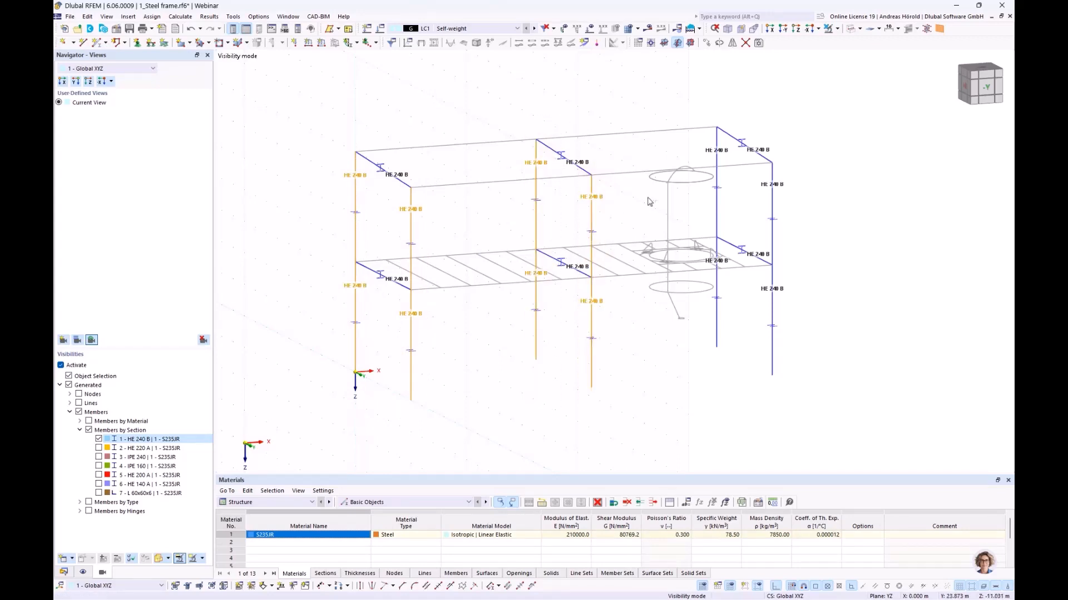
left_click(716, 284, "ctrl")
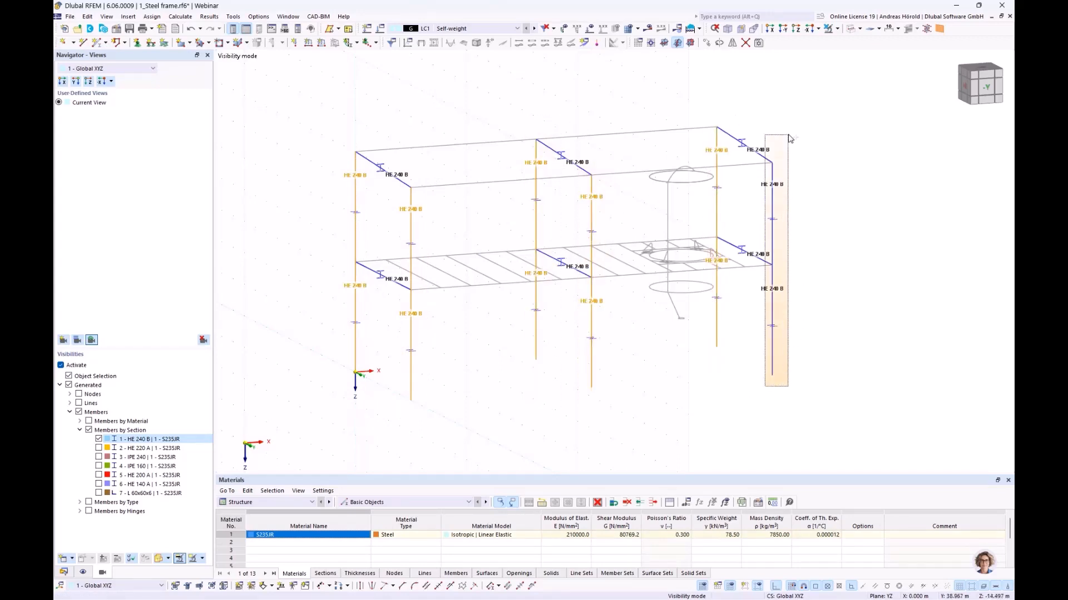
left_click(773, 200, "ctrl")
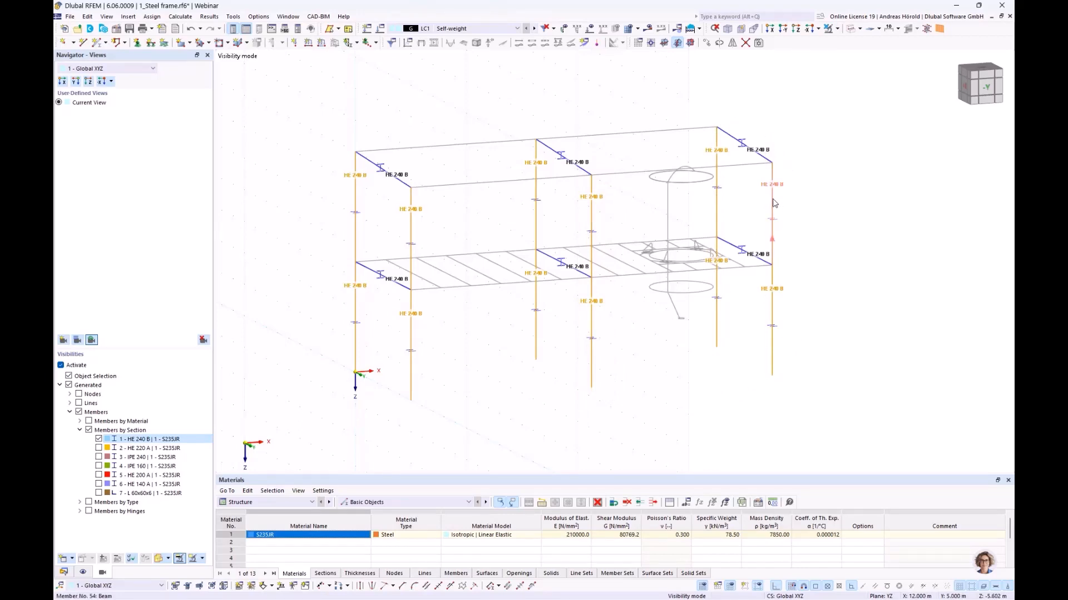
right_click(775, 204)
mouse_move(819, 232)
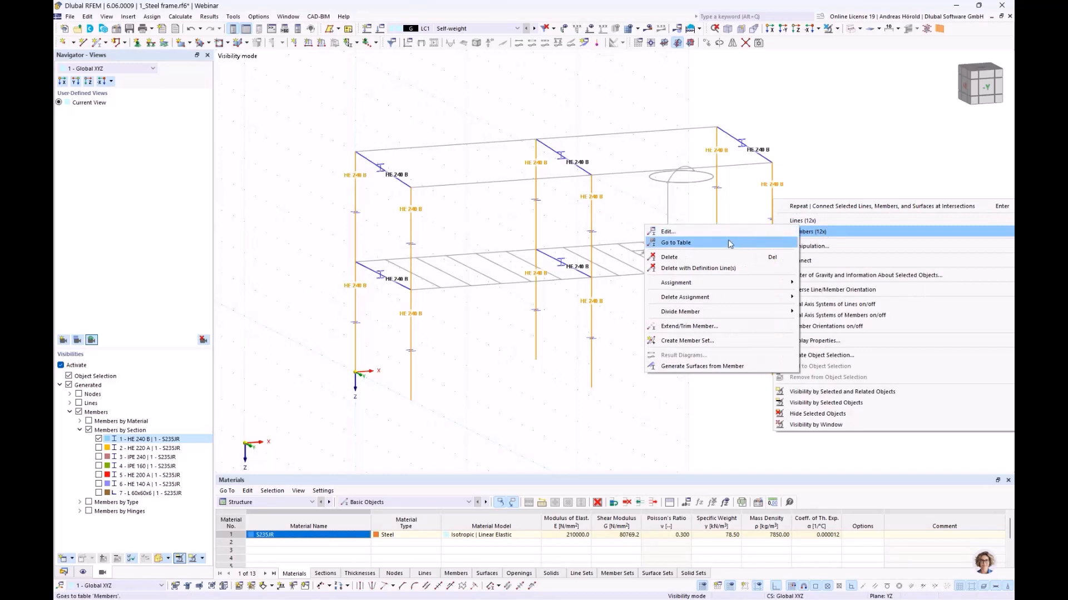
left_click(687, 340)
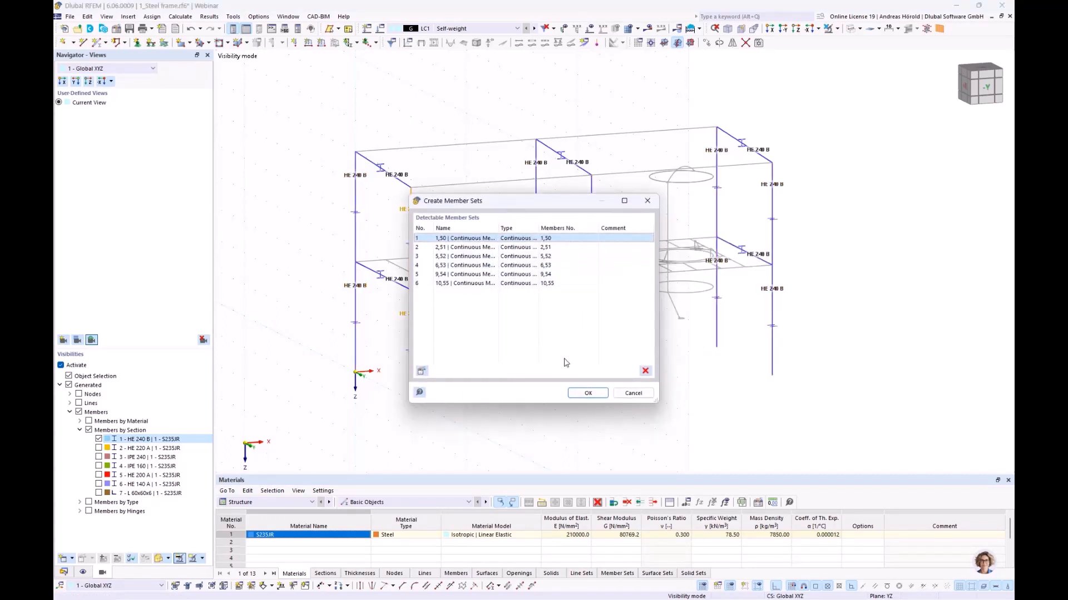
left_click(588, 393)
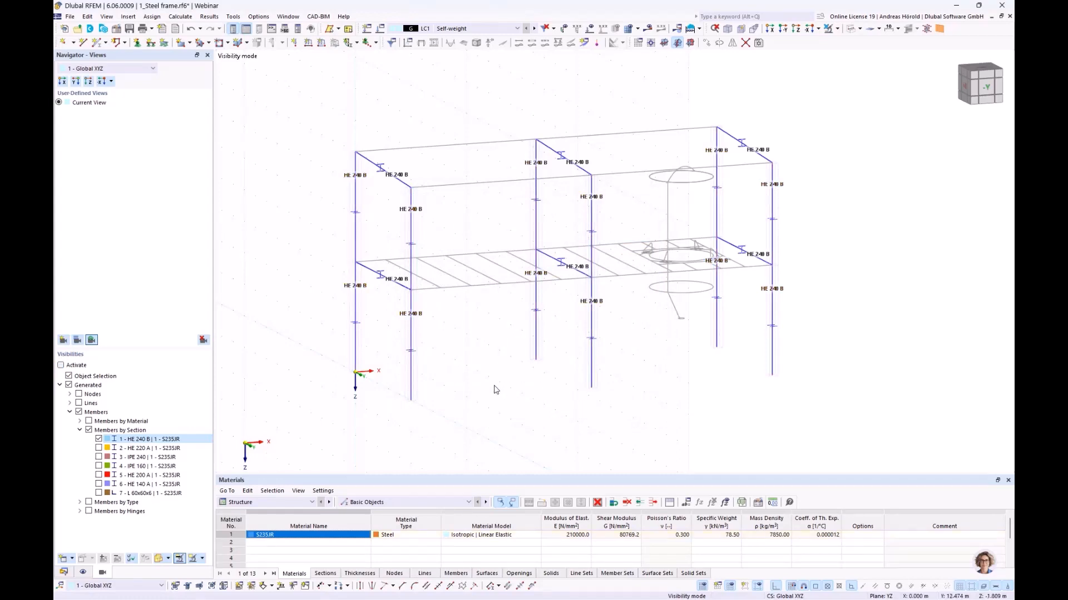
Display only the HE 220 A members and create continuous member sets from the front and rear edge beams of the first bay.
left_click(98, 448)
left_click(98, 439)
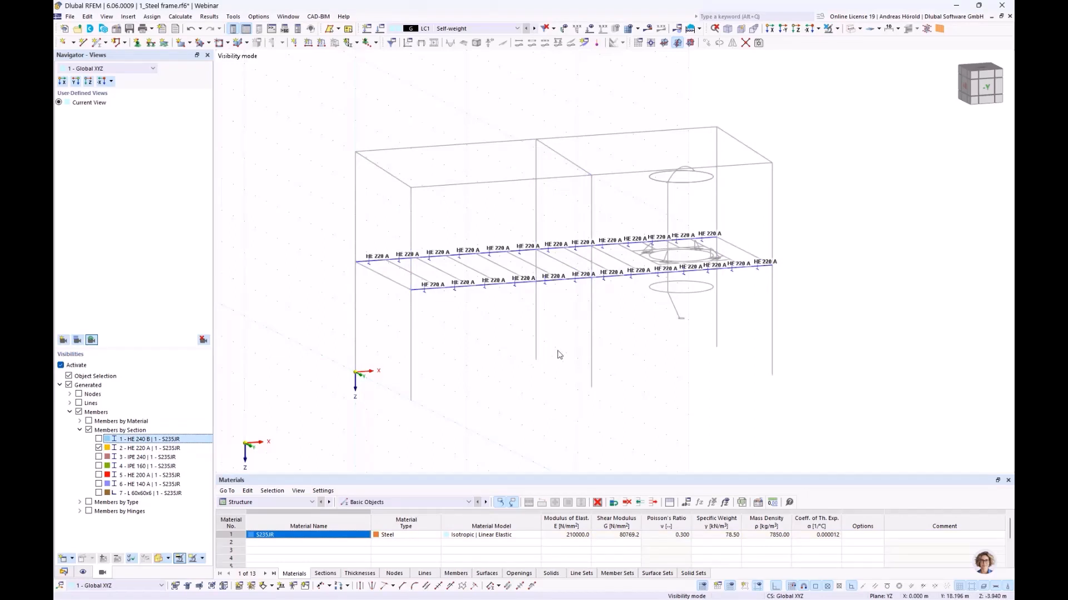
middle_click_drag(661, 369, 630, 366, "ctrl")
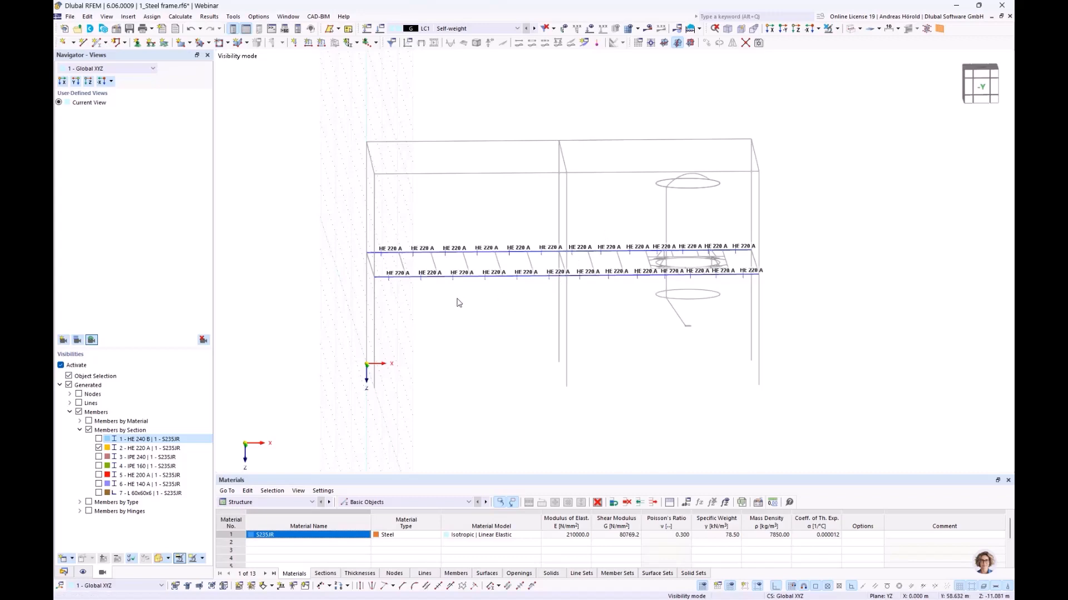
left_click_drag(343, 307, 575, 227)
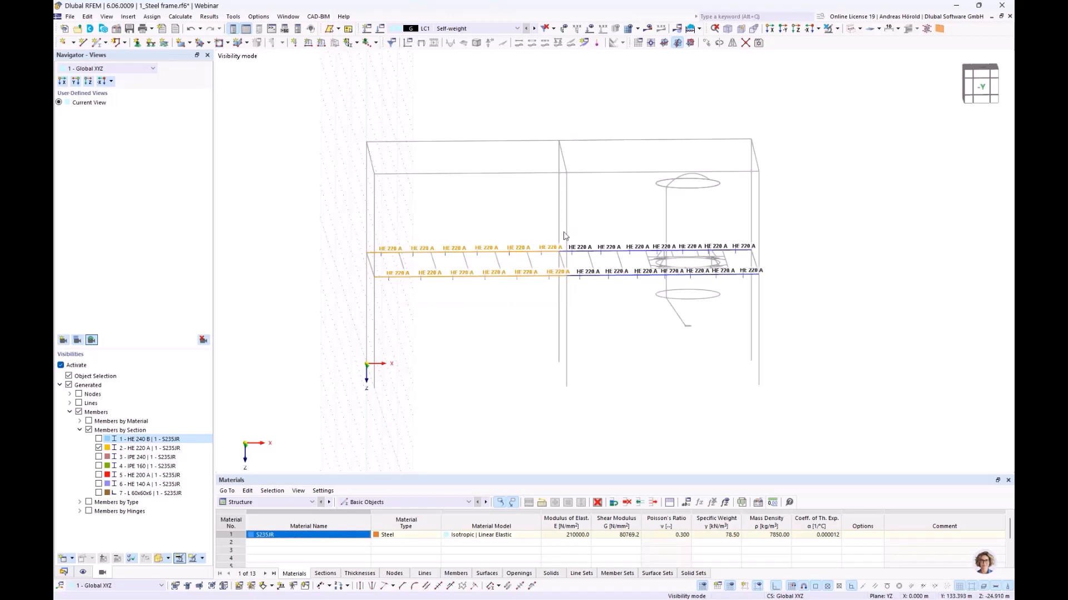
right_click(448, 255)
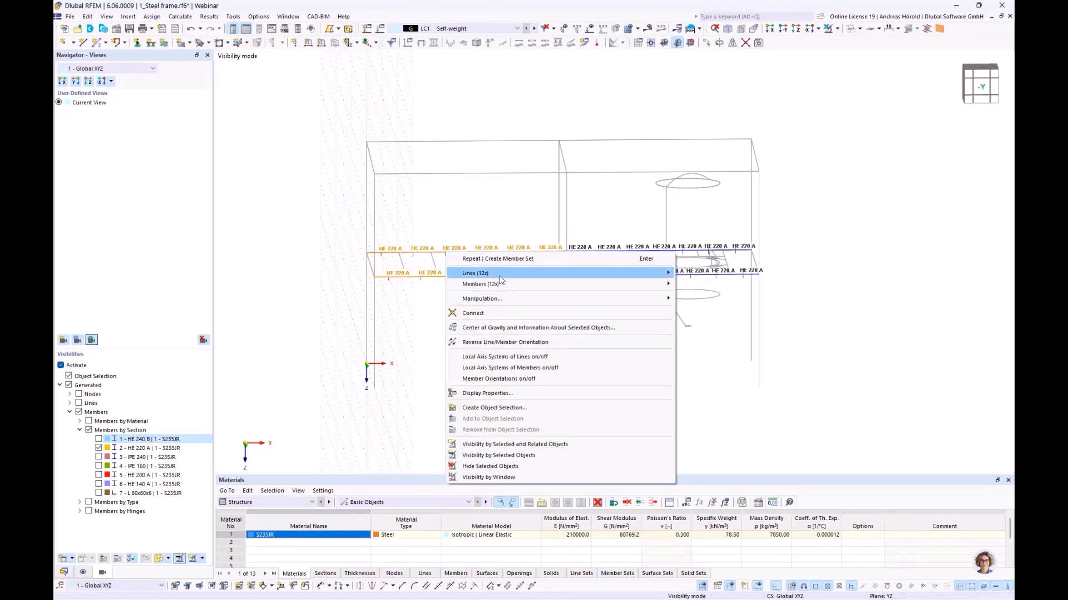
mouse_move(503, 286)
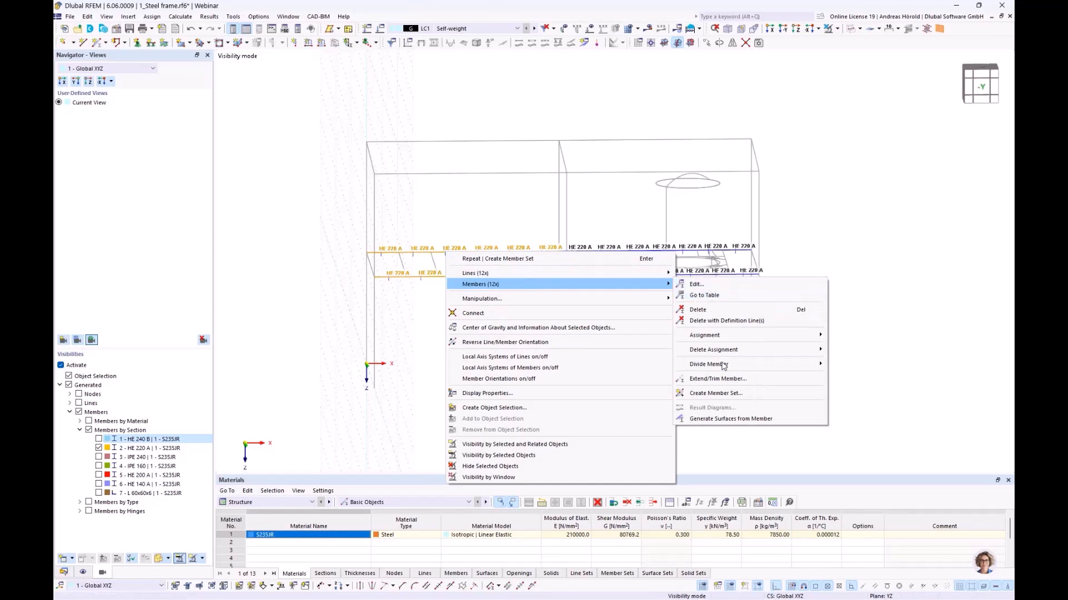
left_click(723, 393)
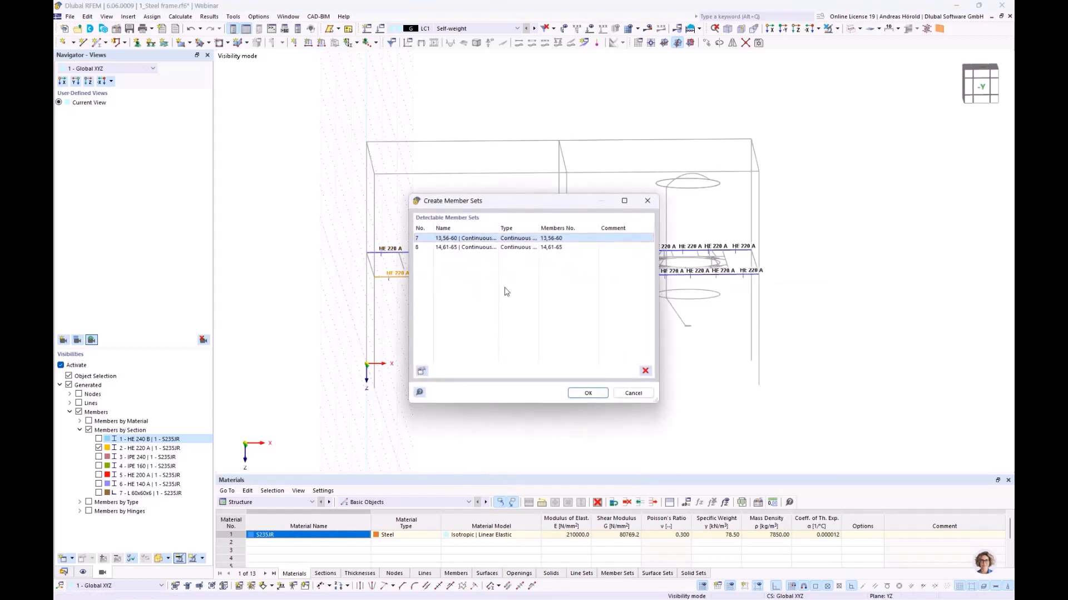
left_click(585, 393)
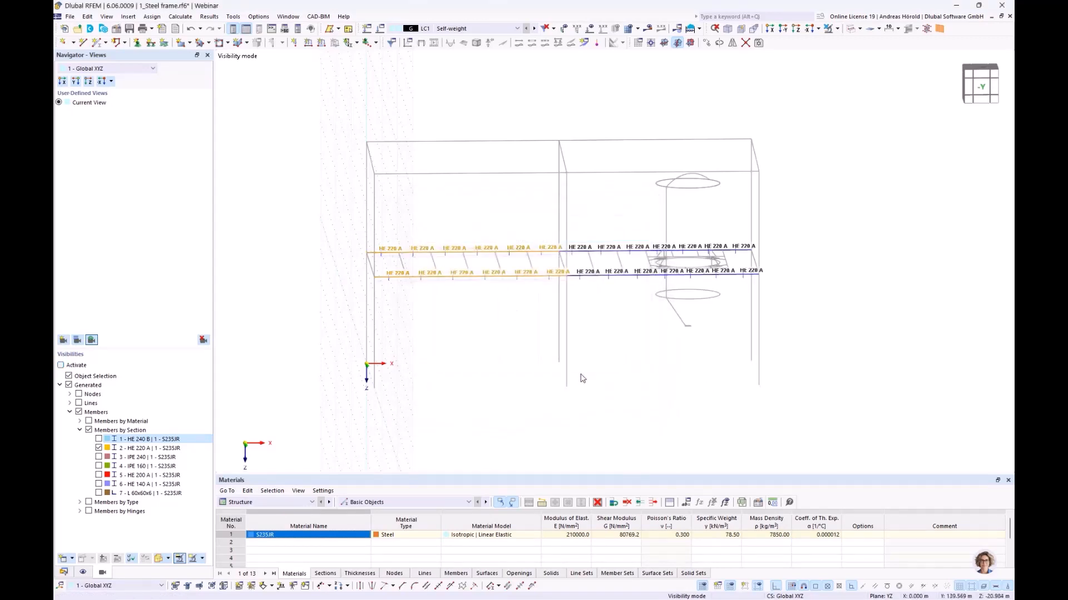
left_click(551, 340)
Create continuous member sets from the front and rear HE 220 A edge beams of the second bay.
left_click_drag(553, 301, 792, 218)
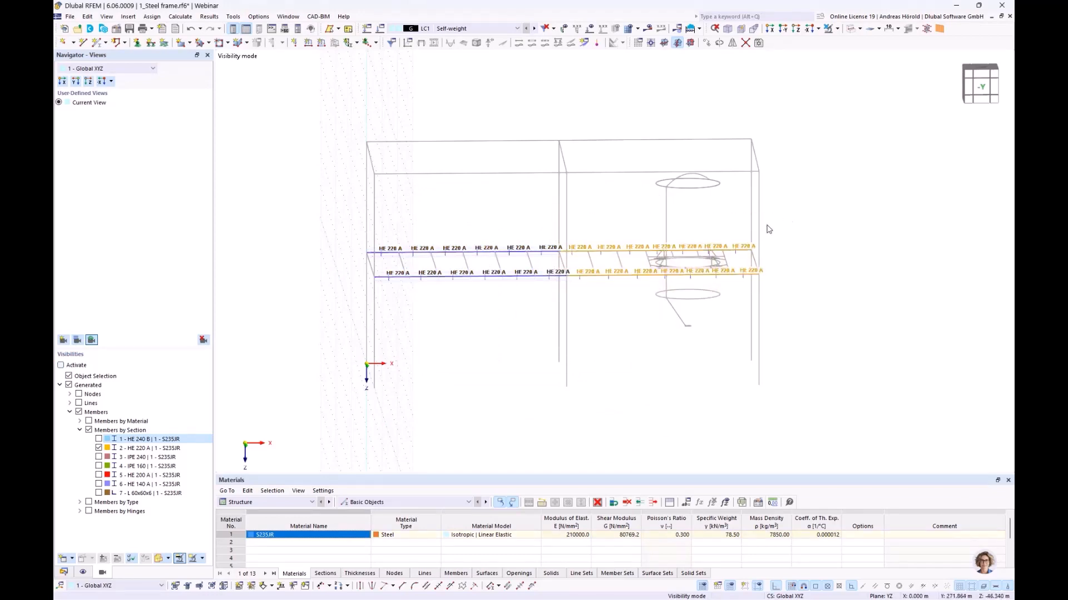
right_click(623, 254)
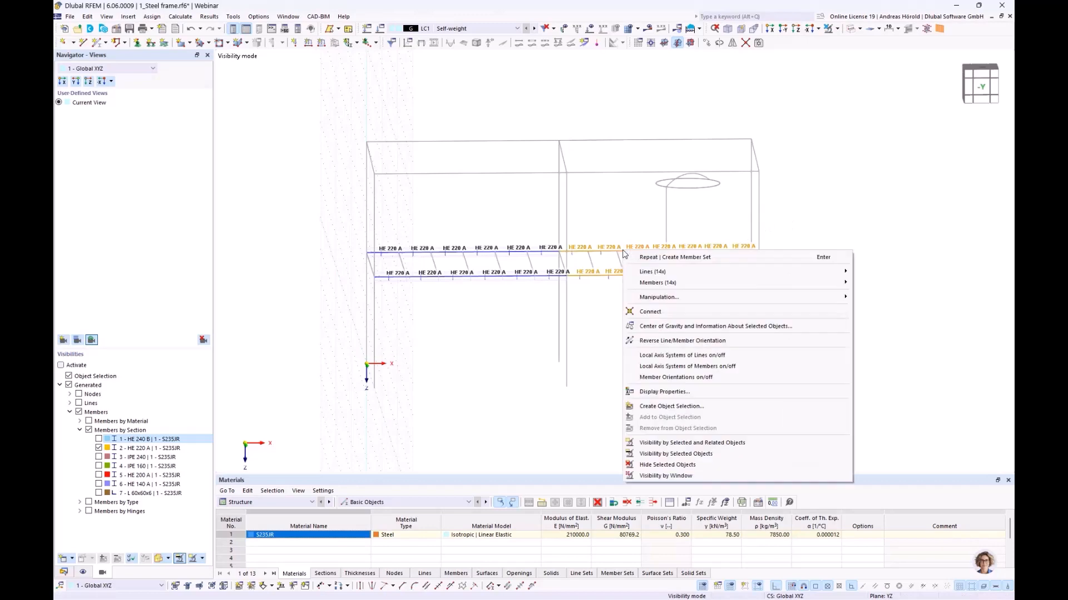
mouse_move(677, 284)
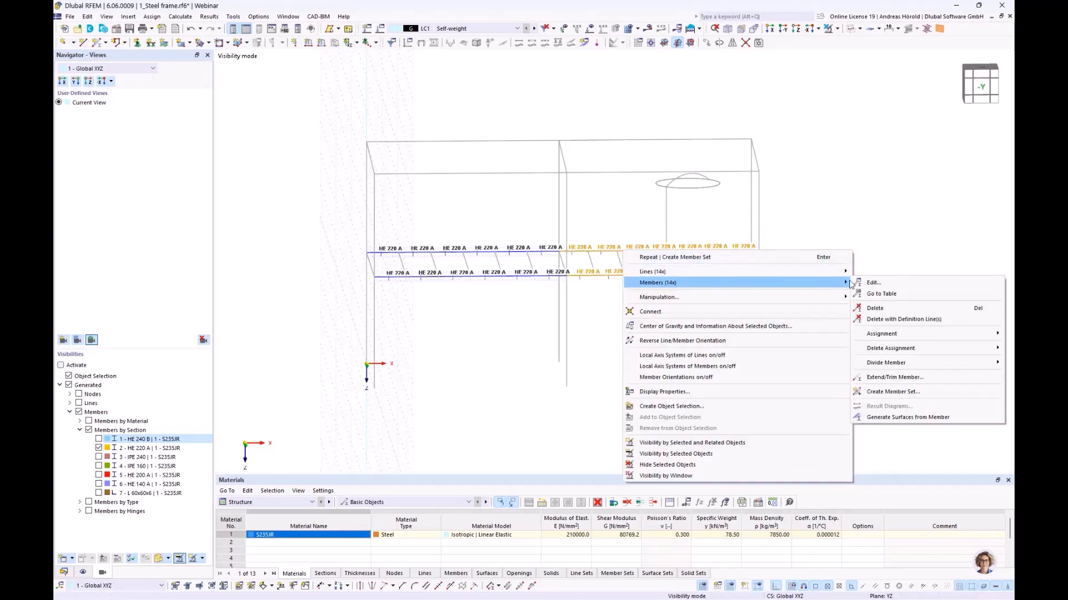
left_click(900, 393)
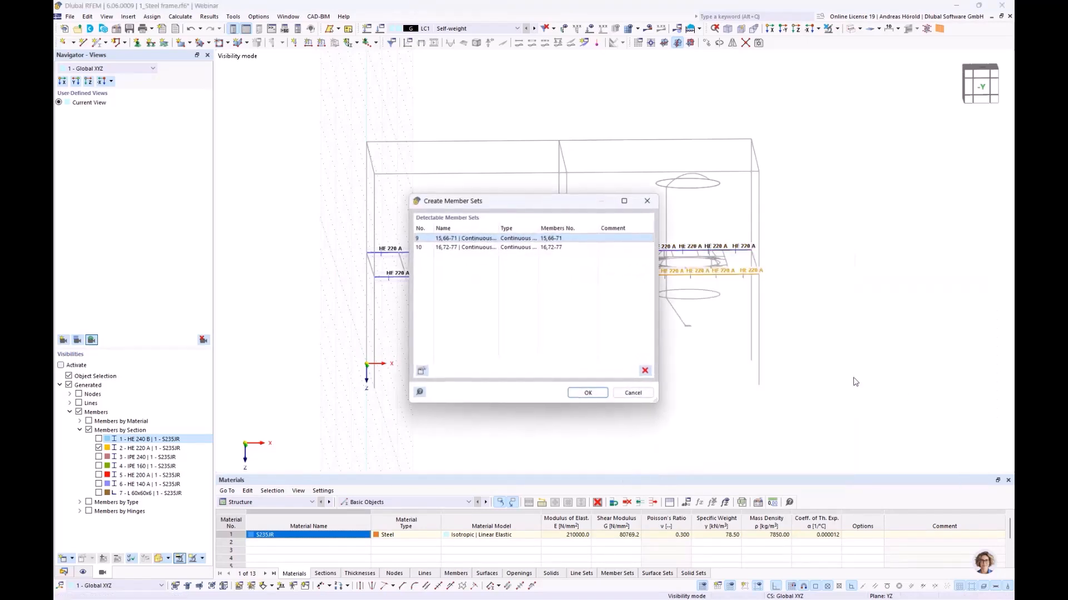
left_click(588, 393)
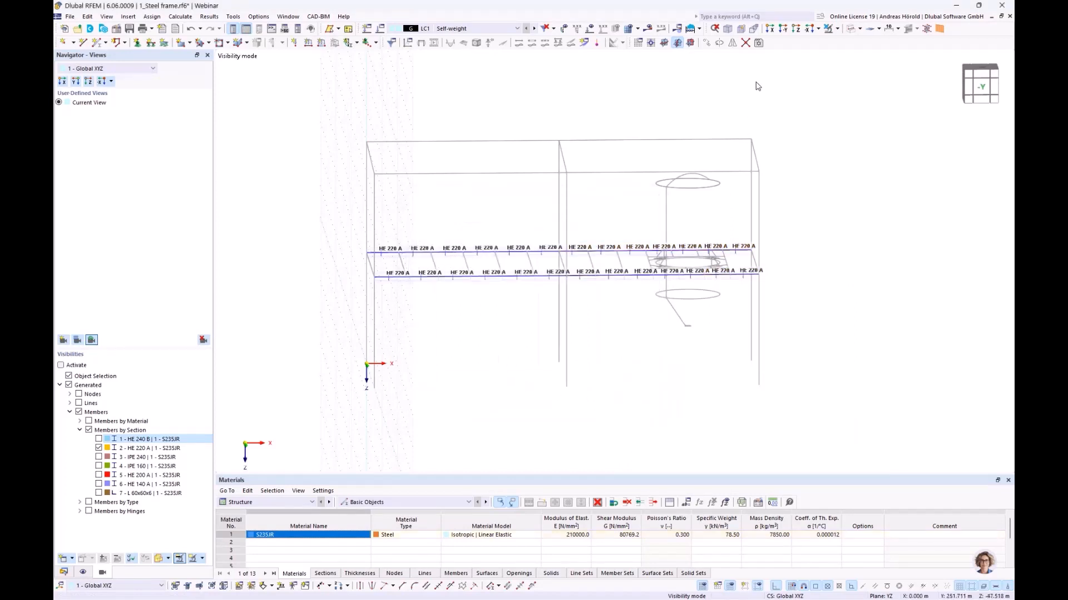
Cancel the visibility mode to display the complete frame in an isometric-like view.
left_click(837, 30)
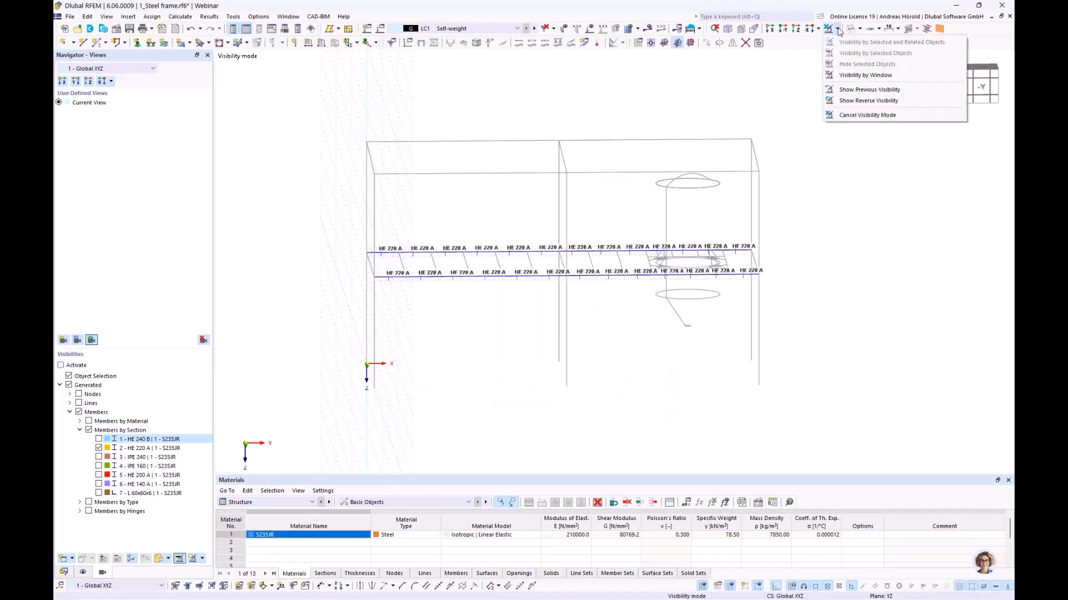
left_click(867, 115)
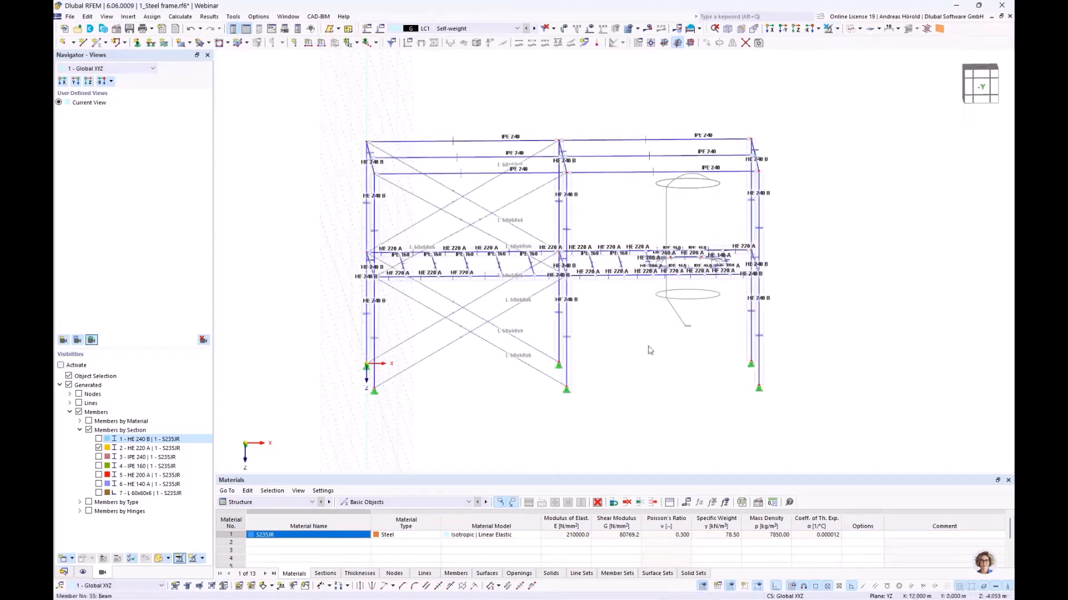
middle_click_drag(628, 369, 677, 387, "ctrl")
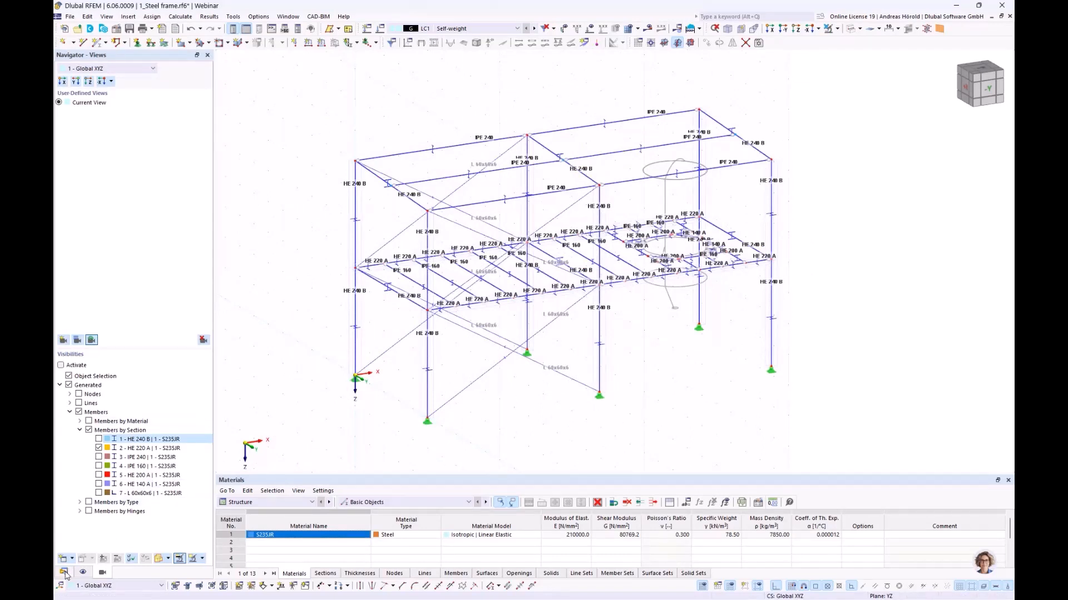
Turn off the display of member section names and member outlines in the model.
left_click(83, 573)
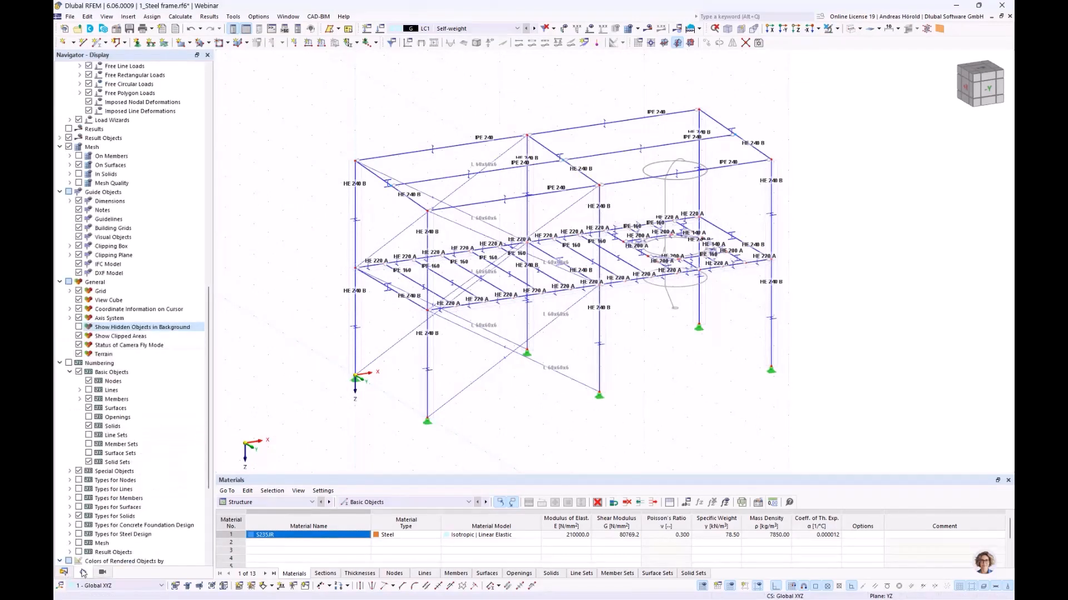
scroll(90, 375, "up", 12)
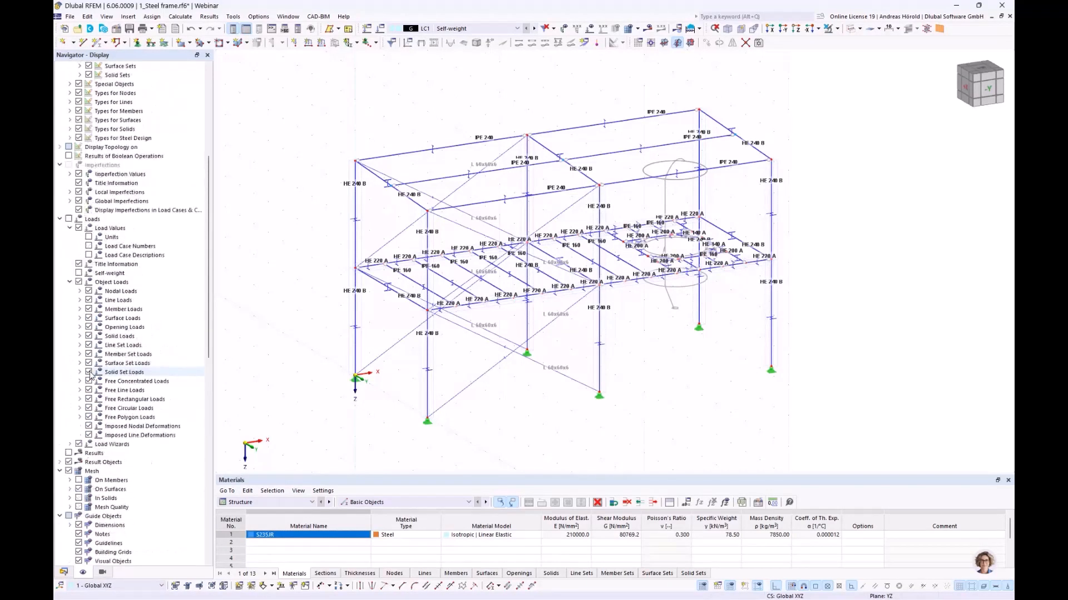
scroll(90, 375, "up", 8)
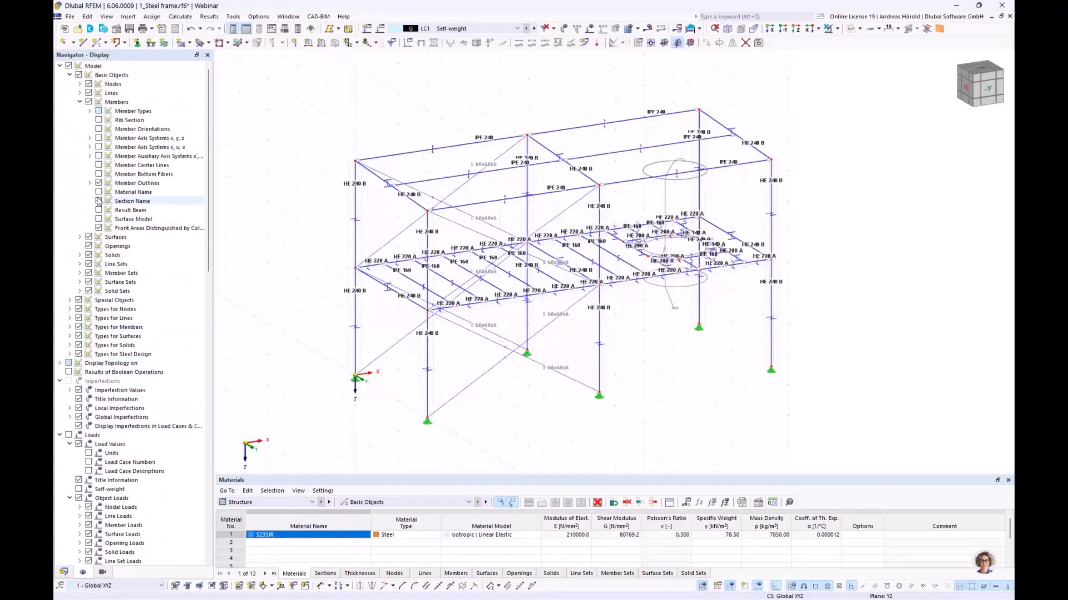
left_click(99, 201)
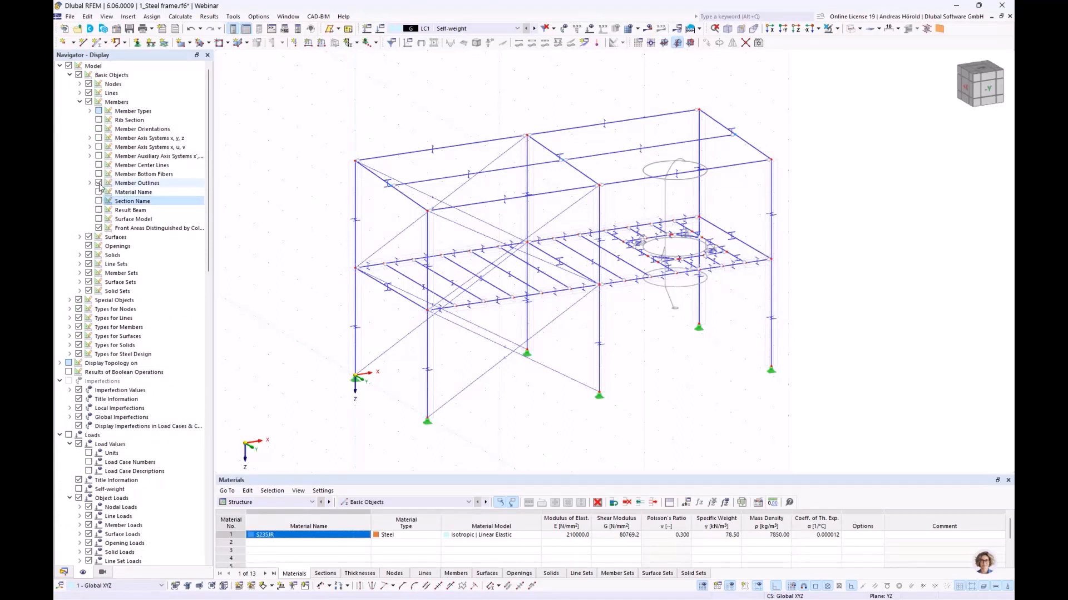
left_click(99, 184)
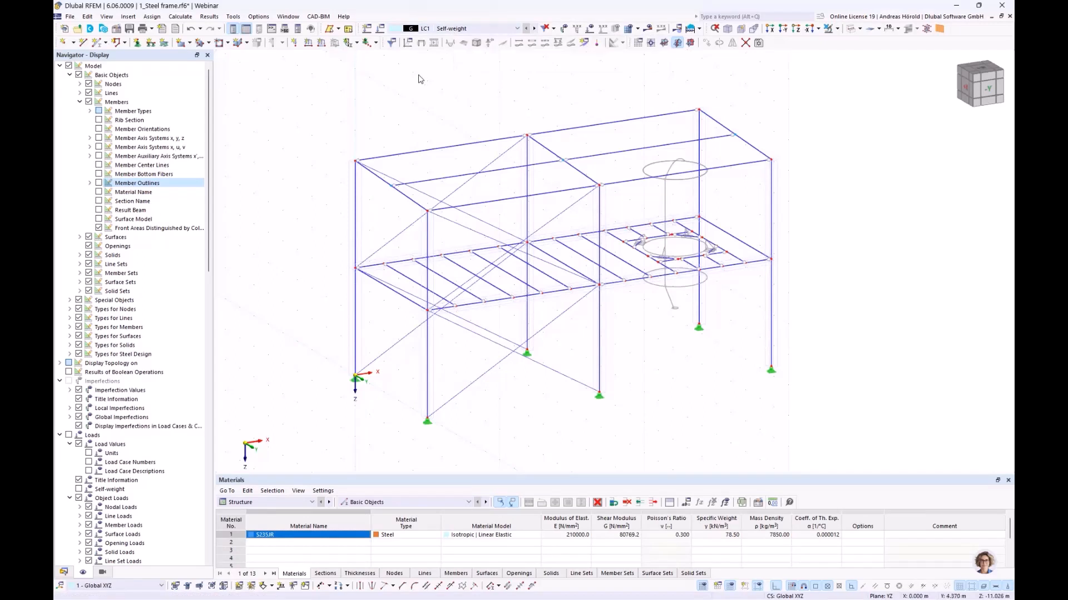
Review the self-weight load case LC1, including its action category and self-weight factors, without changing anything.
left_click(380, 28)
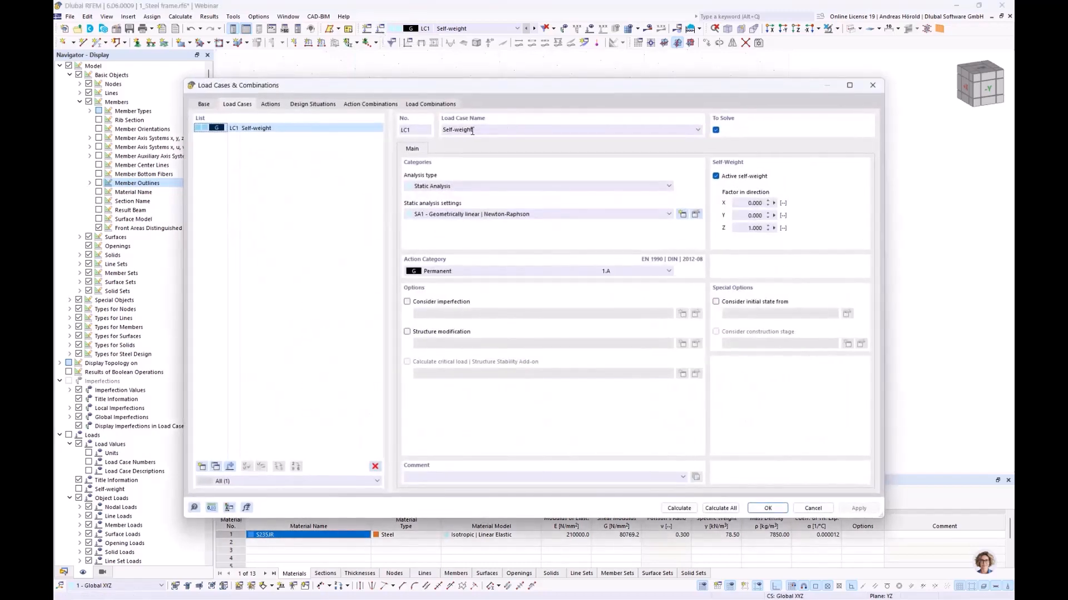
left_click(443, 274)
left_click(435, 275)
left_click(812, 508)
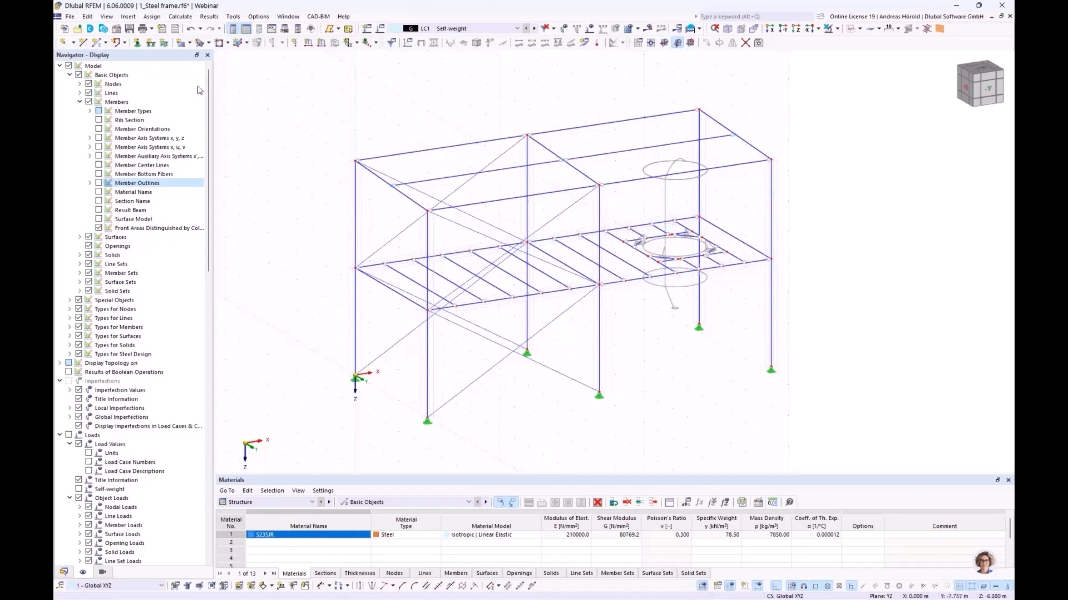
Start a new Member Loads from Area Load wizard for load case LC1 - Self-weight.
left_click(129, 17)
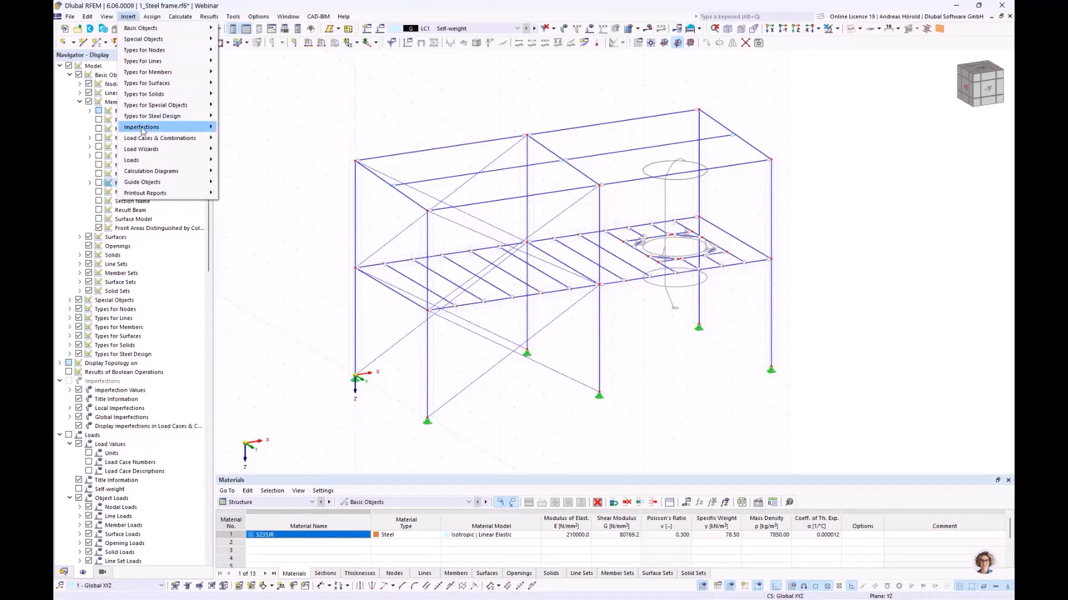
mouse_move(154, 151)
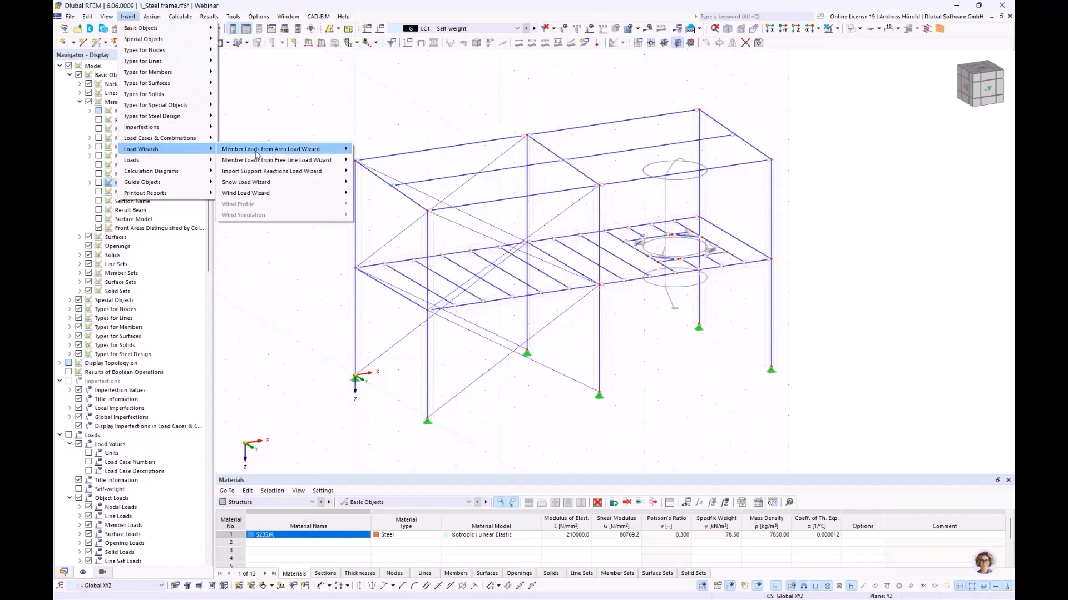
mouse_move(257, 154)
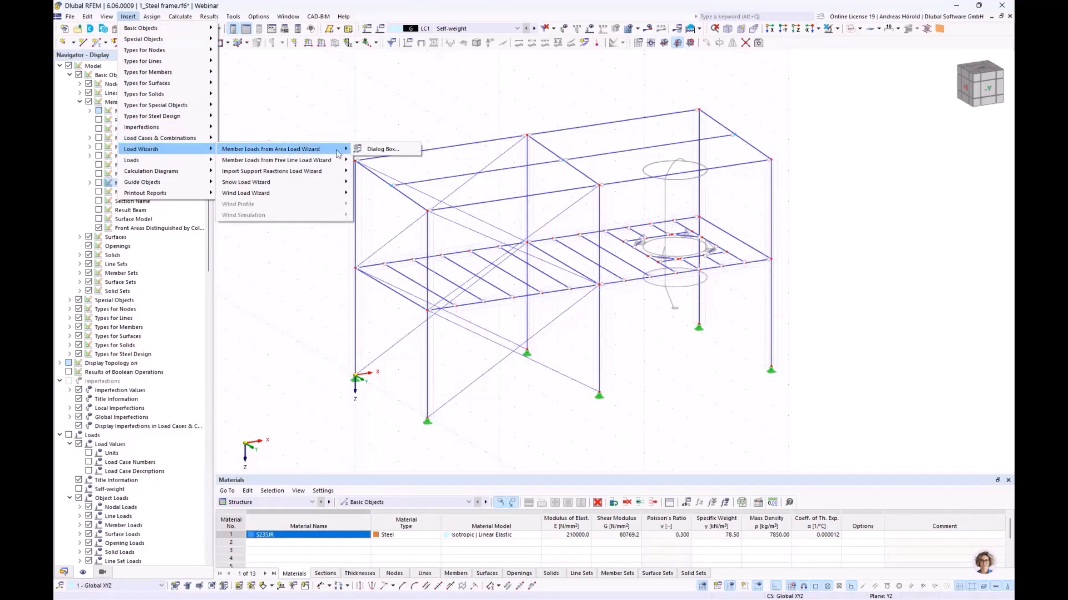
left_click(377, 150)
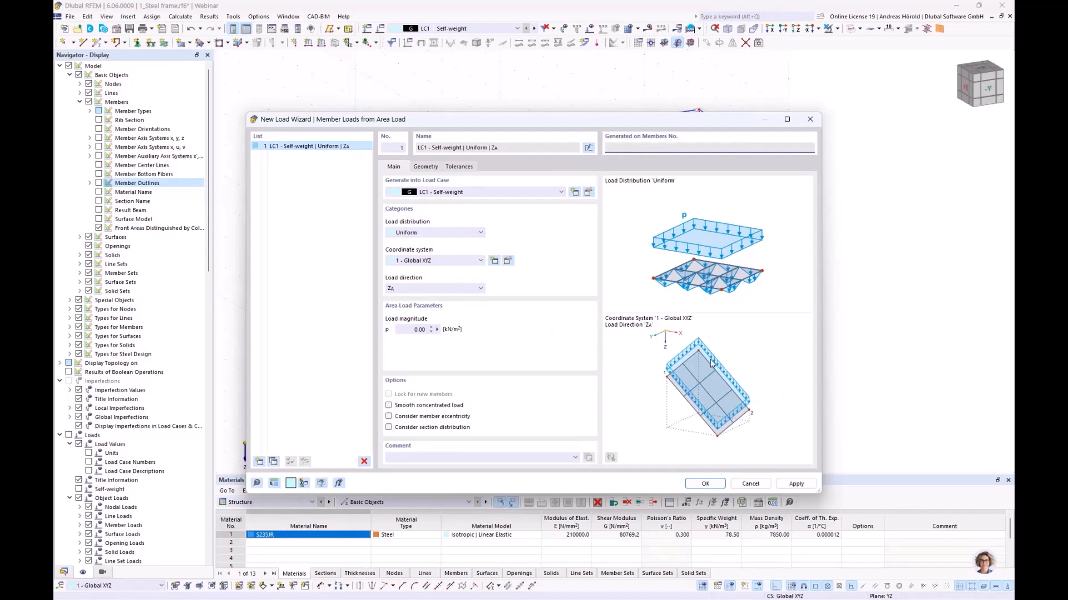
Try the load direction global in Z on projected area and return to global in Z on true area.
left_click(441, 289)
left_click(425, 330)
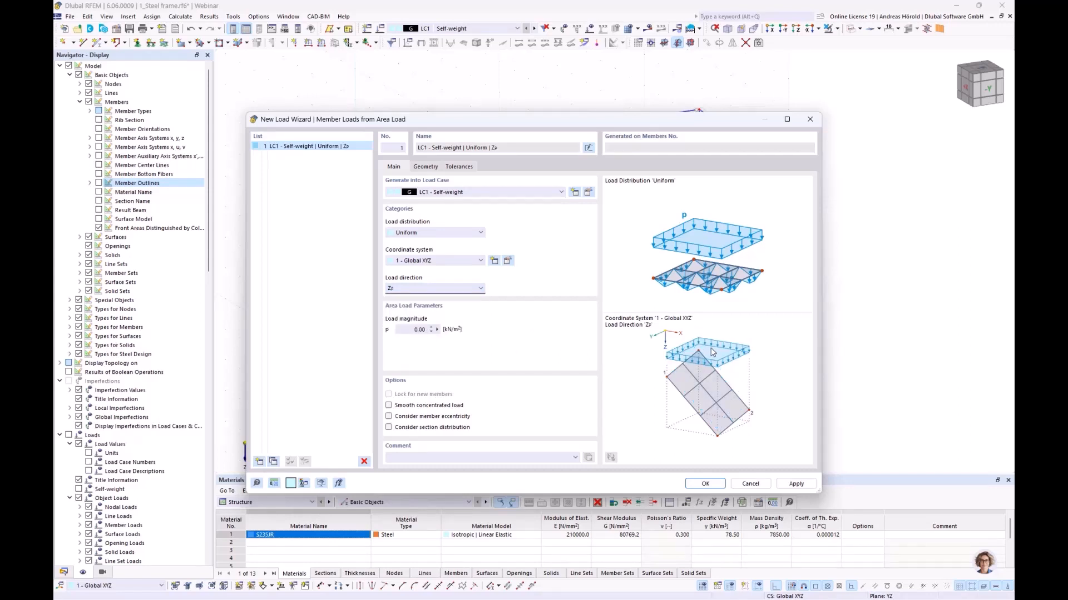
left_click(438, 288)
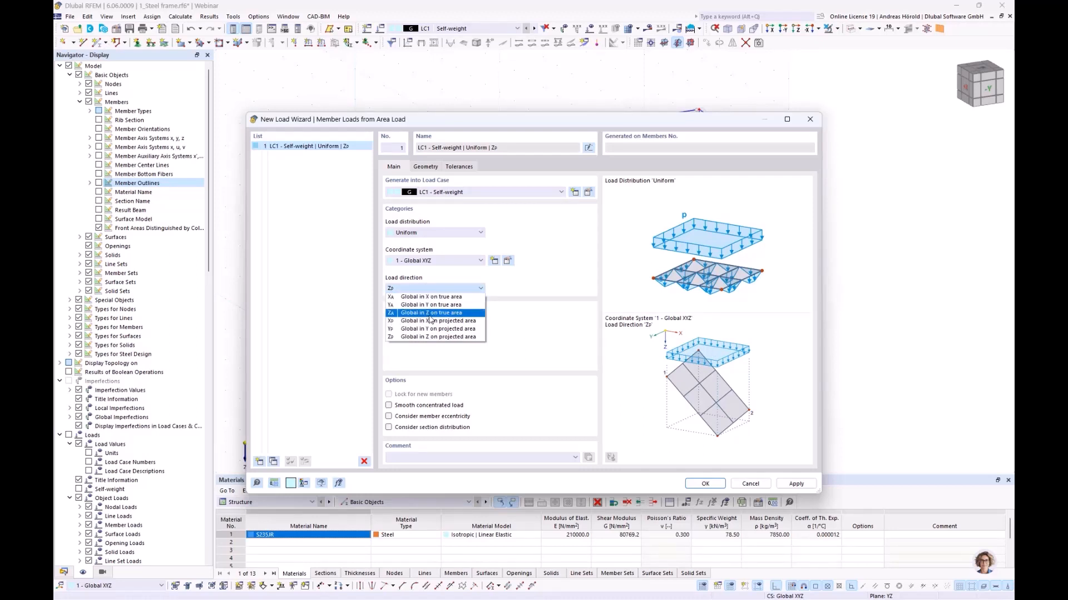
left_click(431, 313)
Set the area load magnitude to 0.15 kN/m² and define its plane by the four roof corner nodes 2, 14, 16 and 4.
left_click(415, 330)
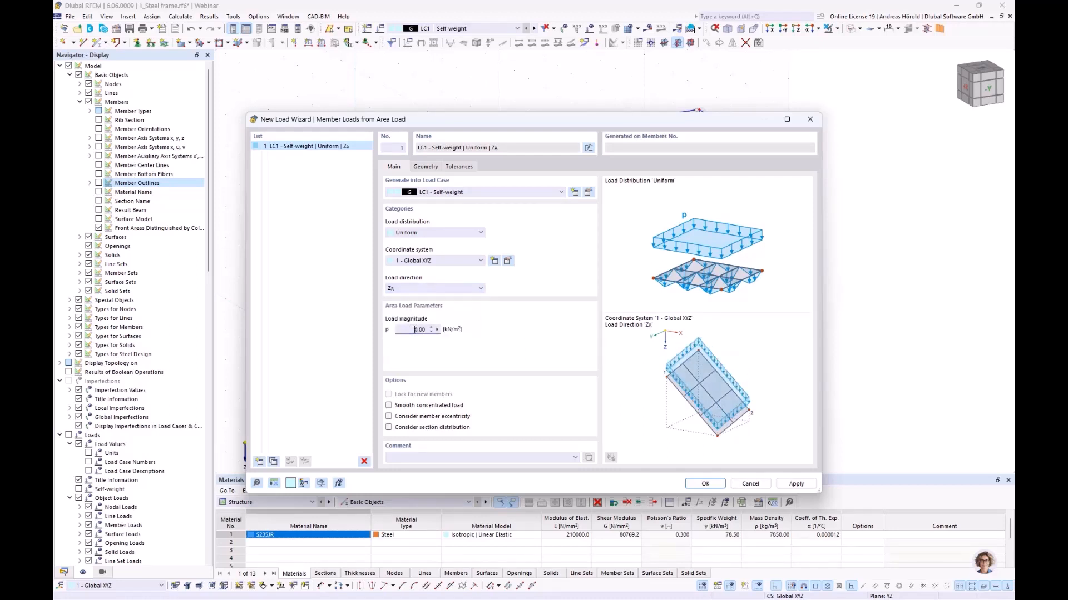
type(",15")
left_click(426, 167)
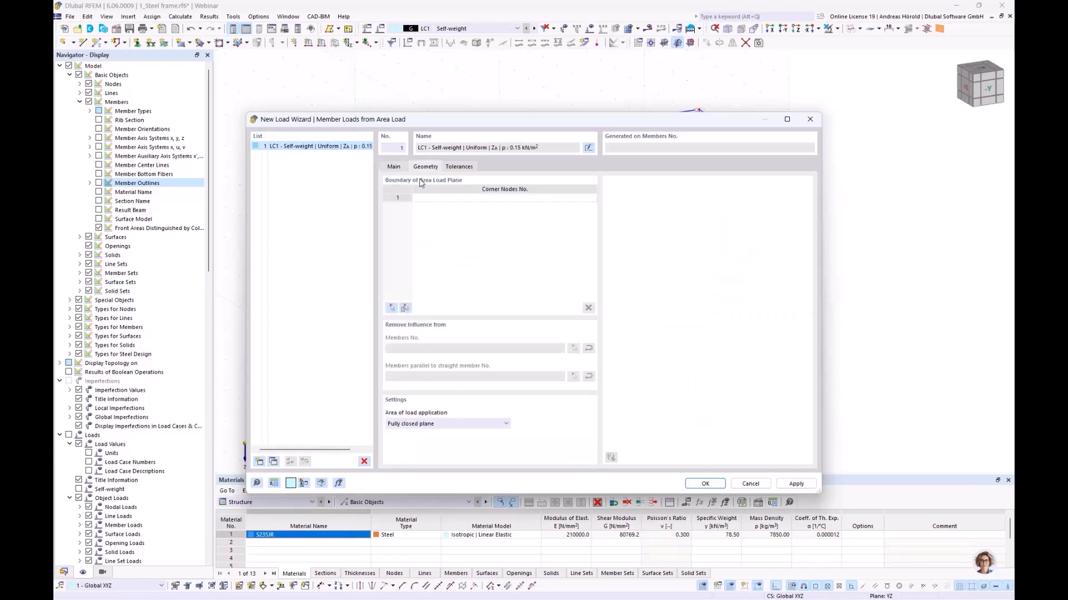
left_click(393, 309)
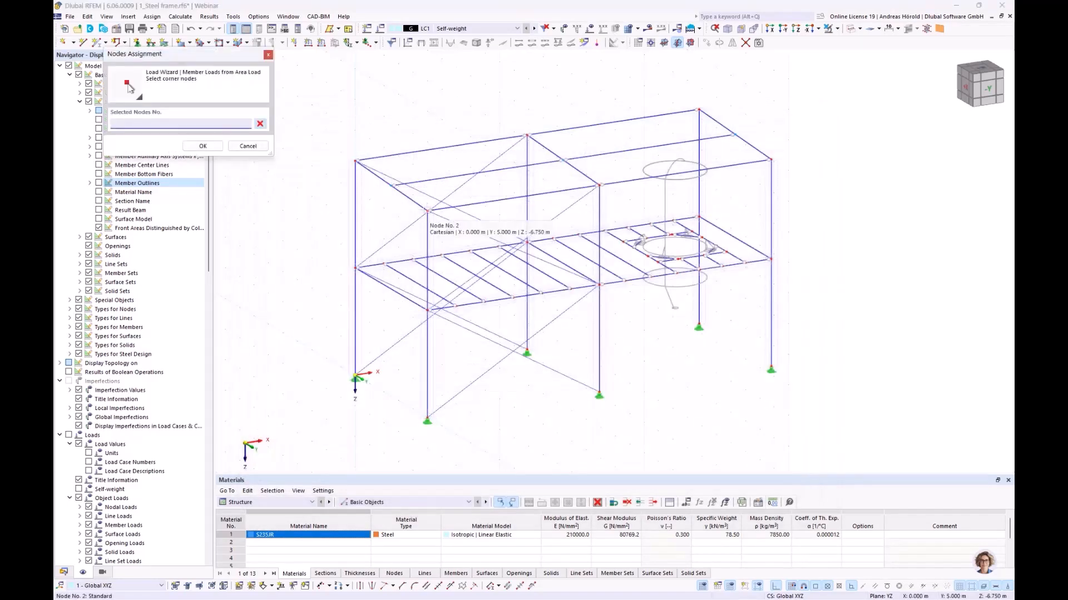
left_click(428, 211)
left_click(770, 160)
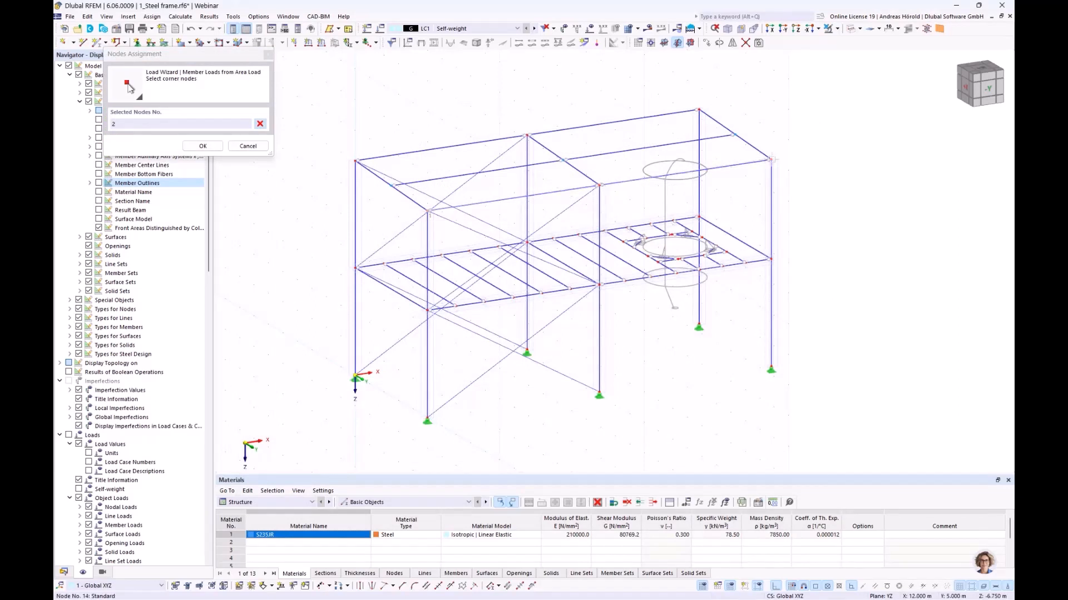
left_click(699, 110)
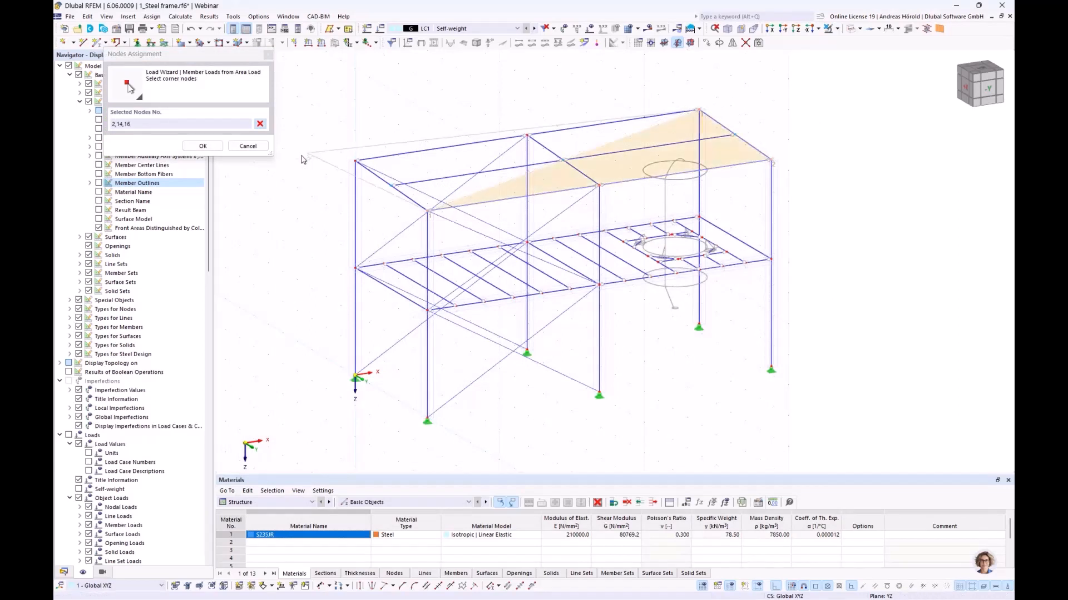
left_click(356, 161)
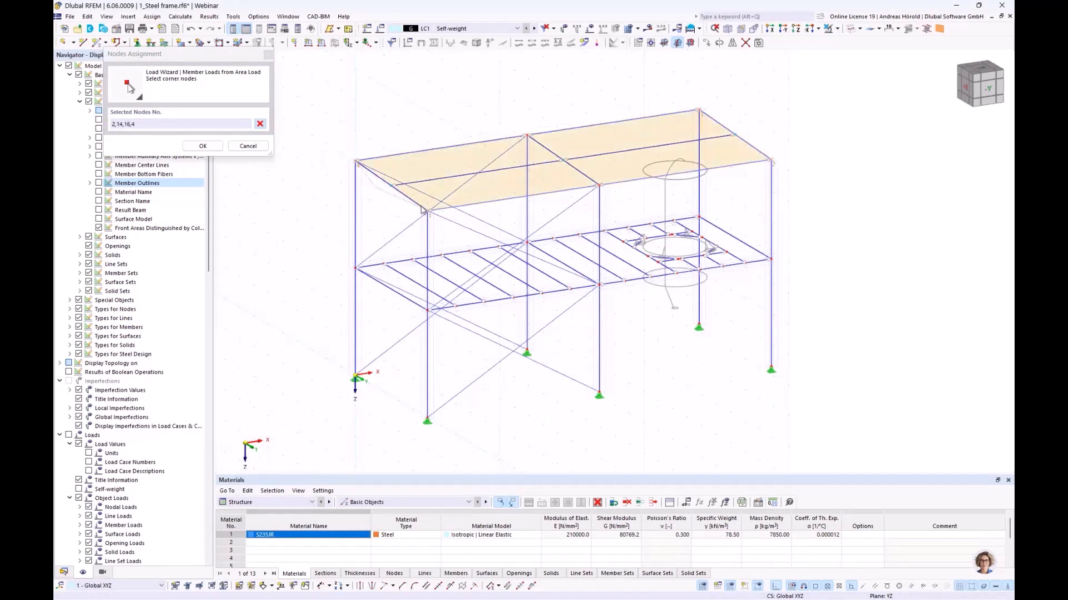
key("Return")
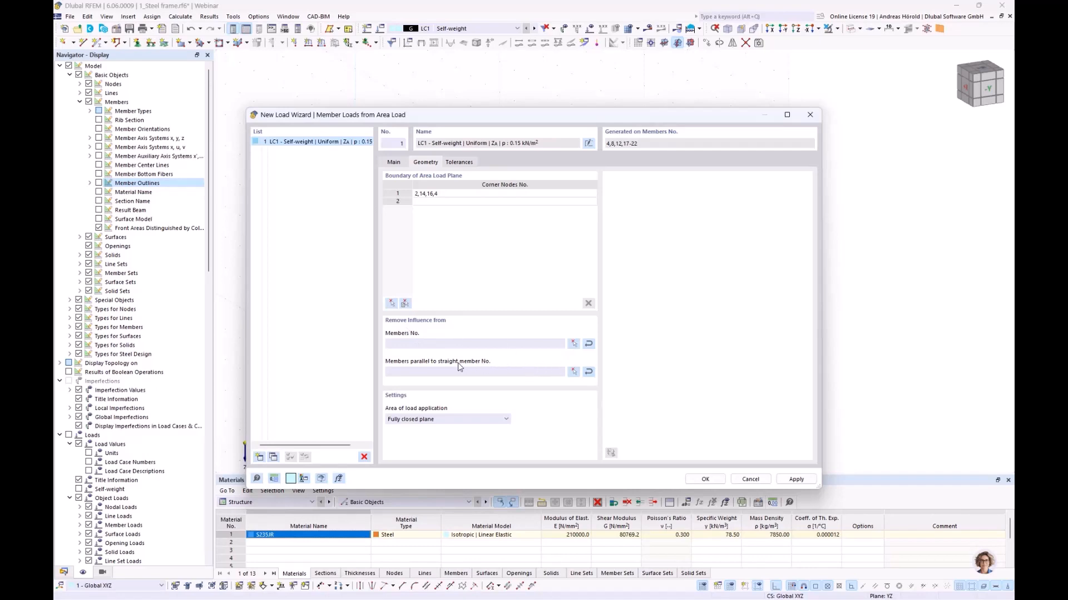
Remove the load influence from members parallel to transverse roof beam 4 and generate the roof loads.
left_click(573, 372)
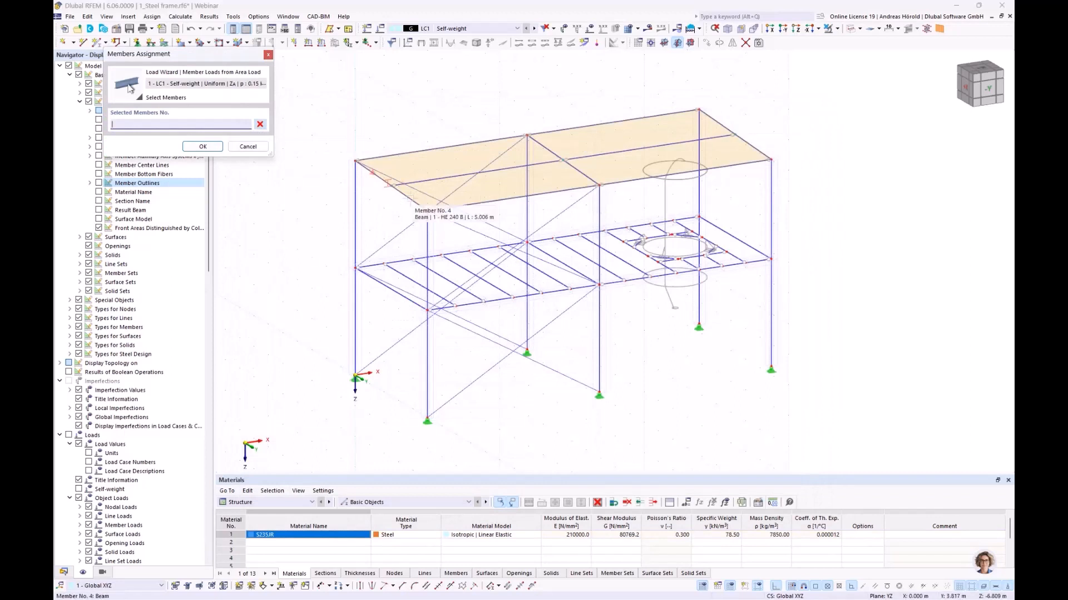
left_click(203, 147)
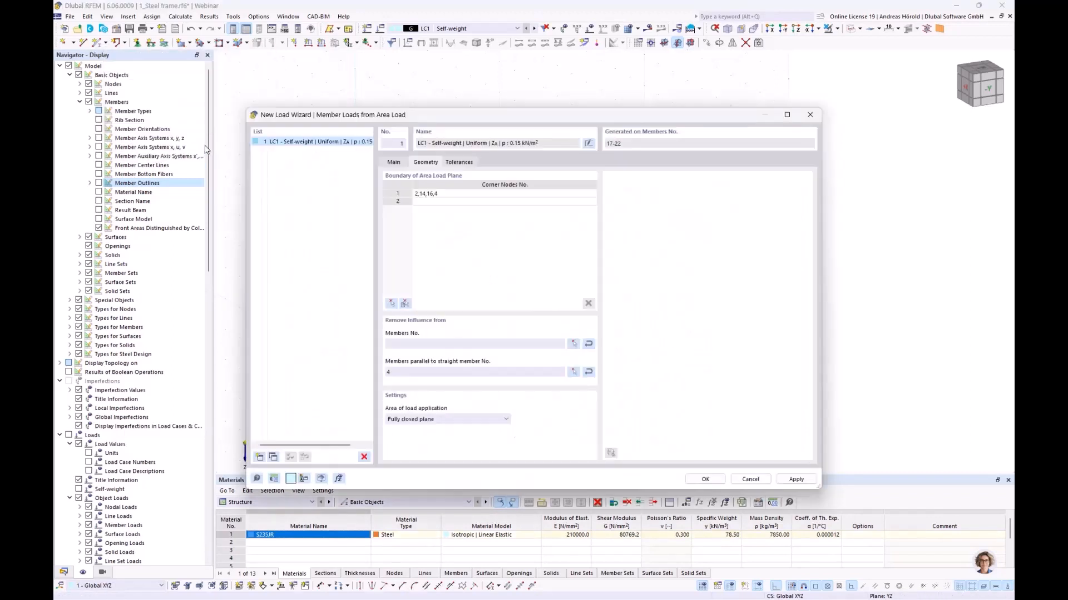
left_click(703, 480)
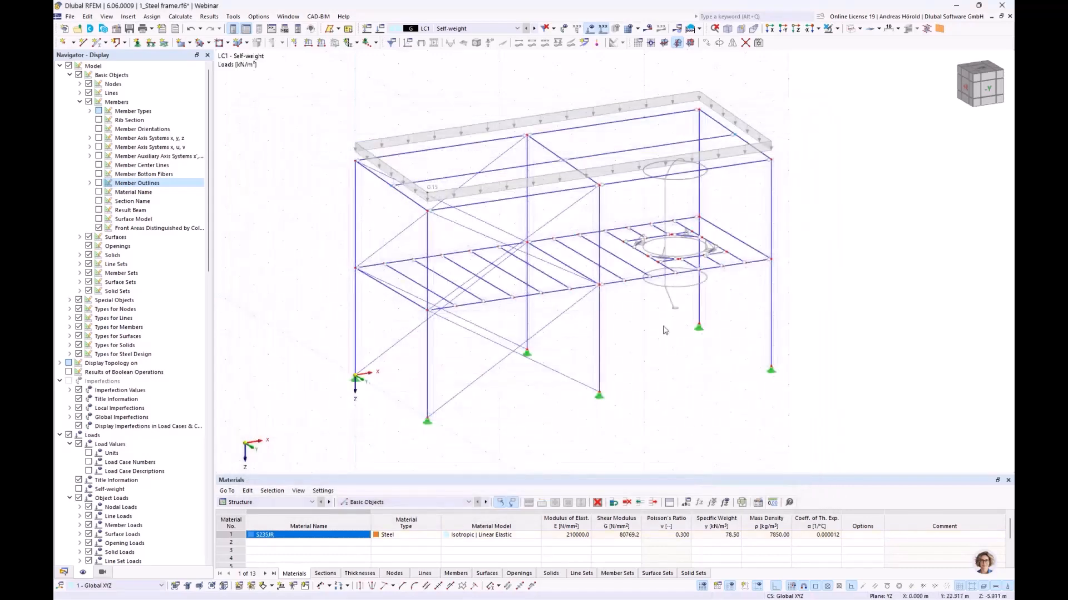
Display the member loads generated from the roof area load separately and examine them.
right_click(487, 128)
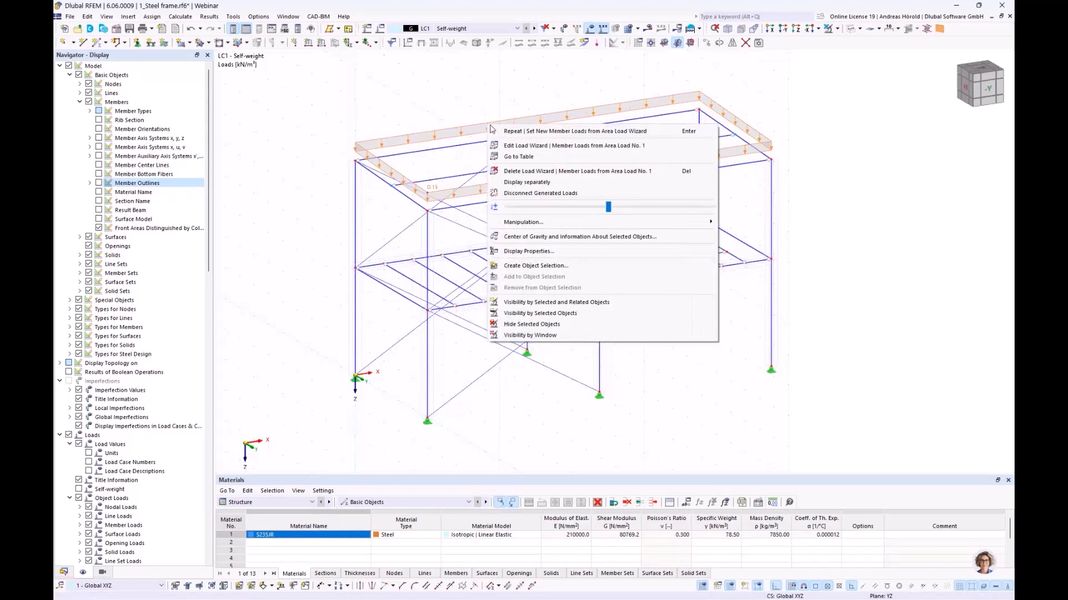
left_click(556, 184)
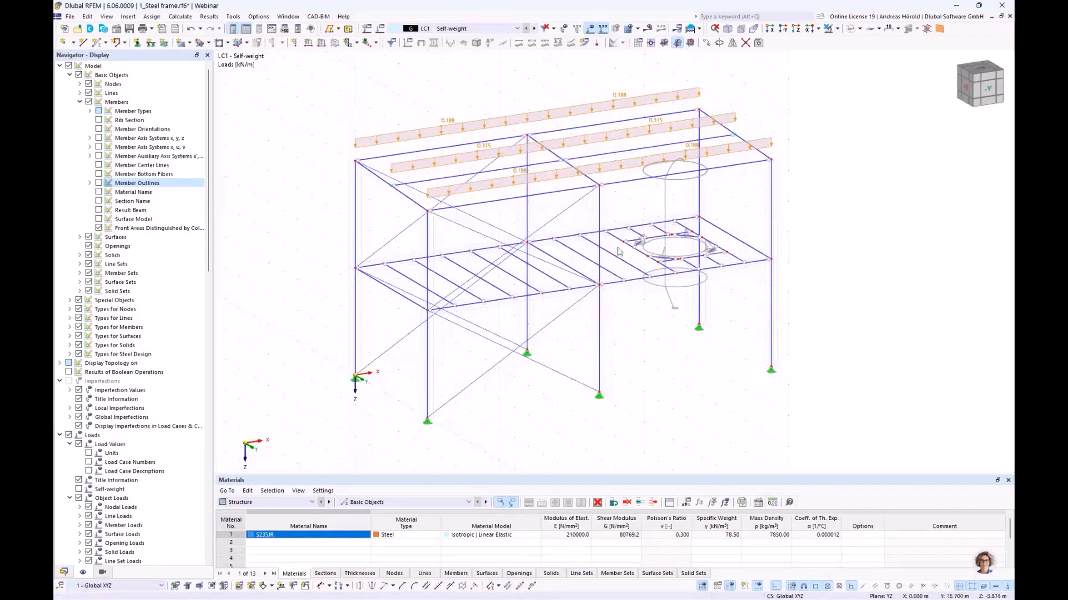
mouse_move(807, 324)
middle_mouse_down("ctrl")
mouse_move(889, 288)
mouse_move(908, 298)
mouse_move(834, 334)
mouse_move(825, 322)
middle_mouse_up("ctrl")
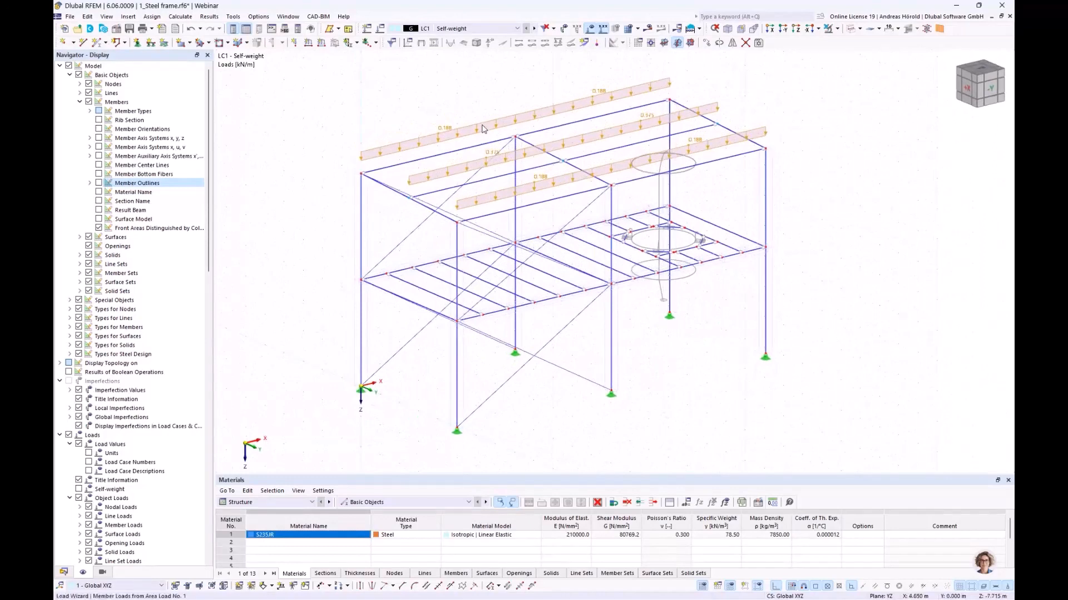
scroll(485, 134, "up", 1)
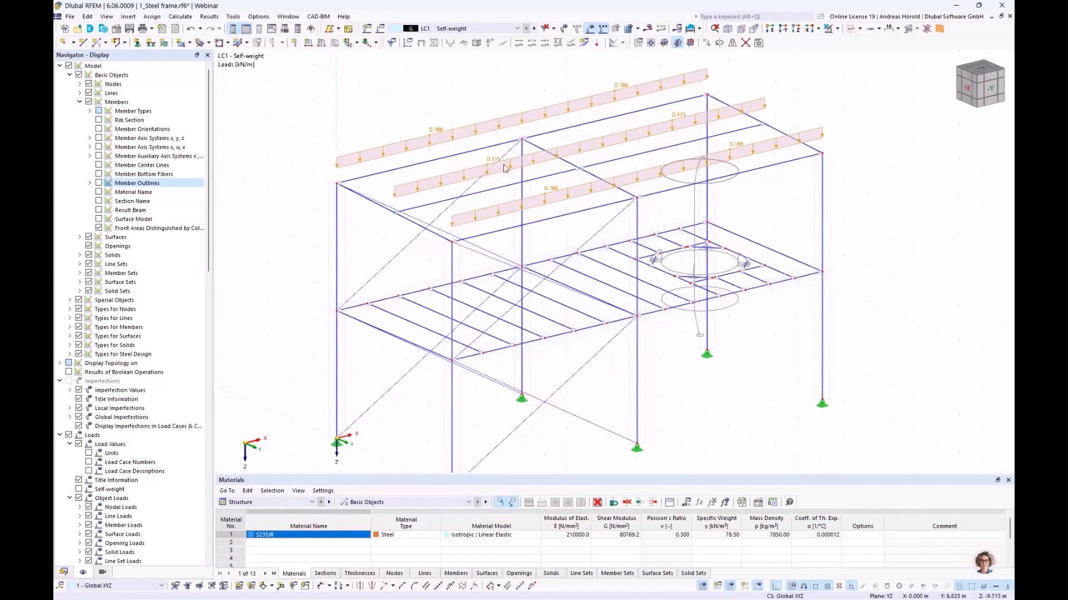
Switch the roof load back from separately displayed member loads to the area load display.
right_click(517, 121)
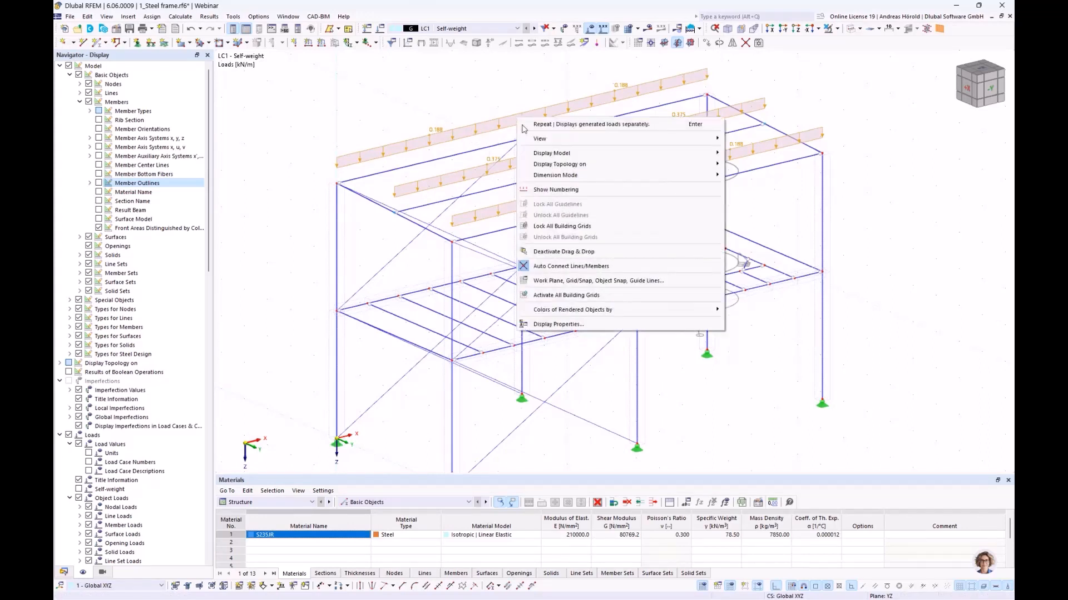
left_click(480, 126)
right_click(480, 124)
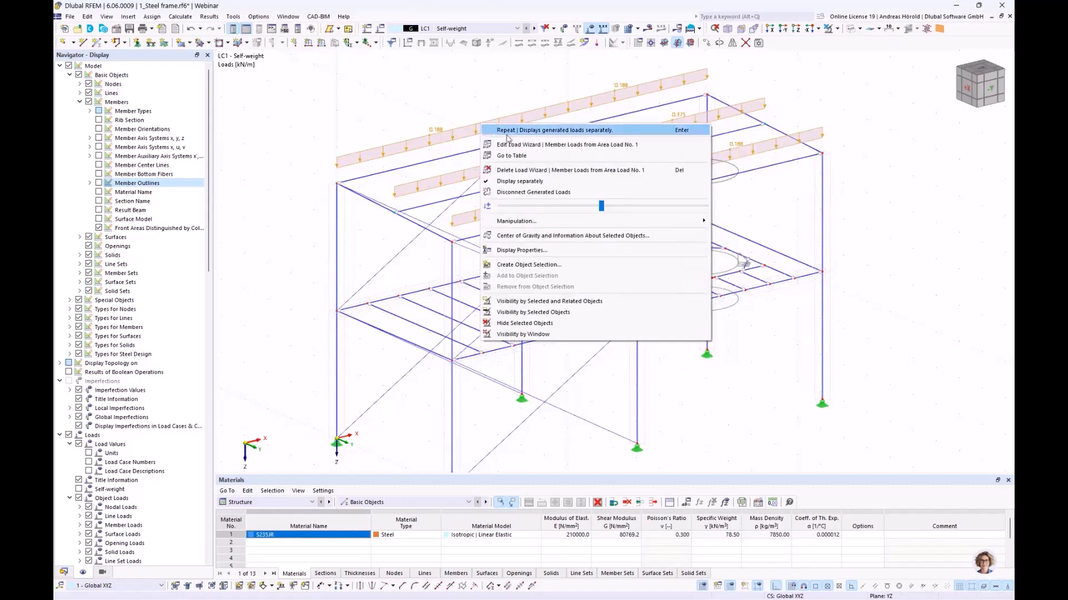
left_click(538, 182)
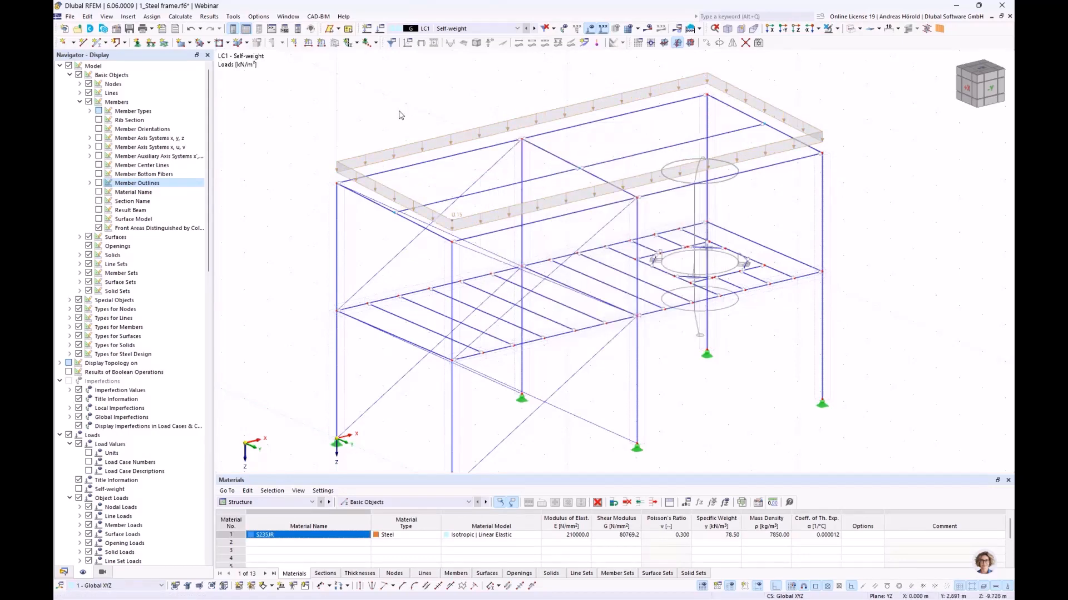
Isolate the intermediate platform's members with their related objects and show them in plan, viewed in the Z-direction.
scroll(399, 115, "down", 2)
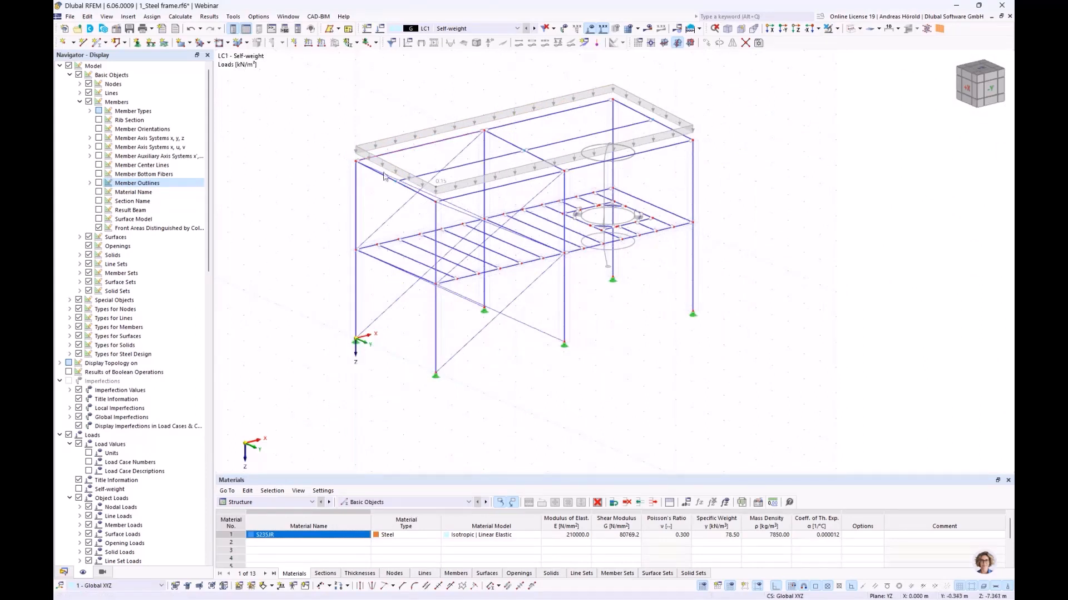
mouse_move(617, 314)
middle_mouse_down("ctrl")
mouse_move(595, 273)
mouse_move(611, 314)
middle_mouse_up("ctrl")
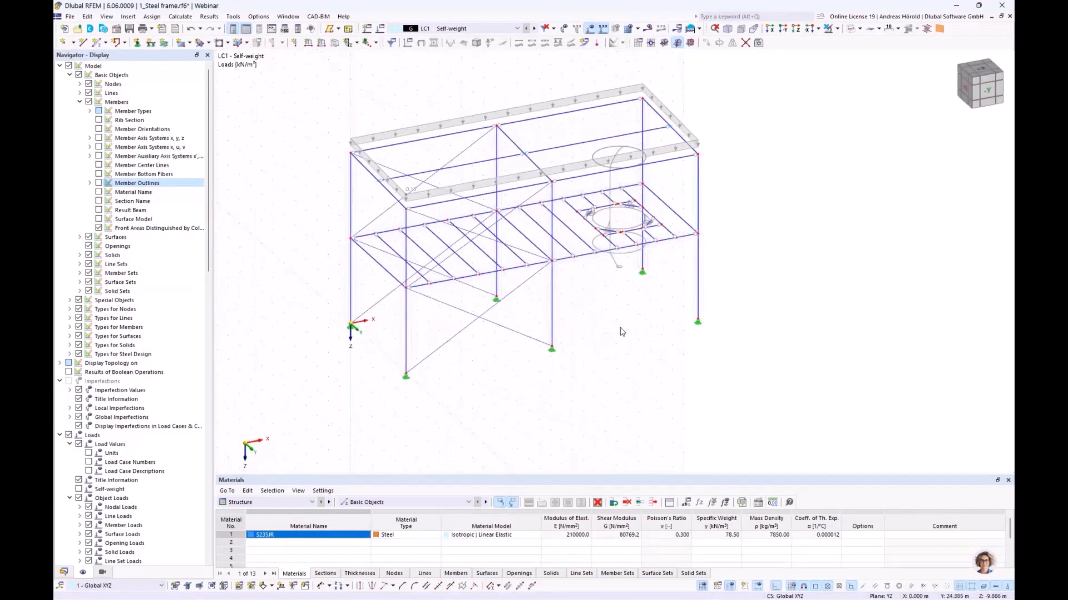
right_click_drag(620, 328, 575, 283)
left_click(349, 248)
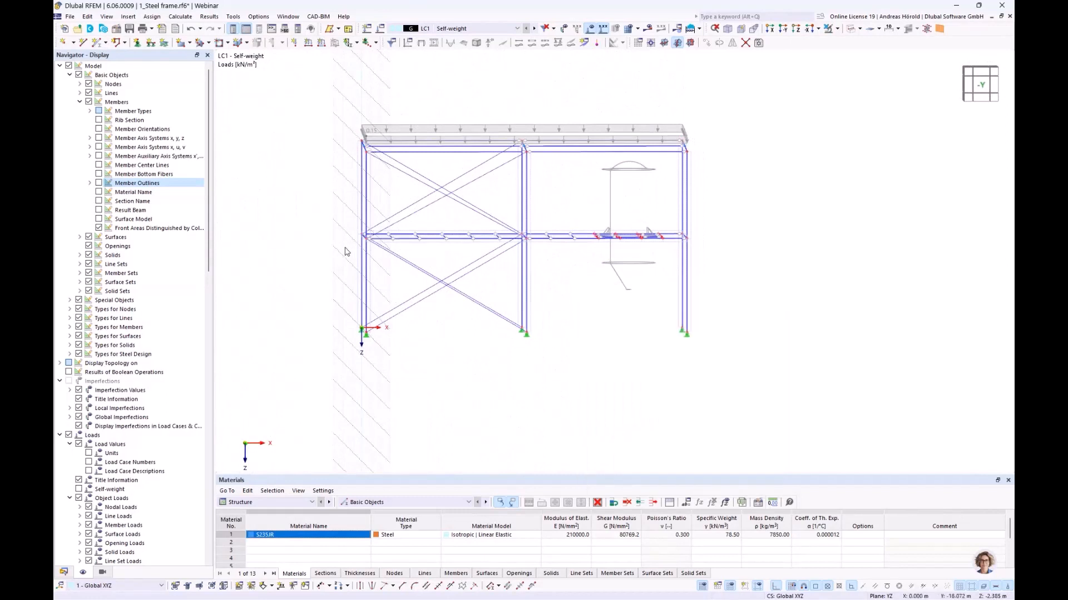
left_click_drag(337, 252, 734, 227)
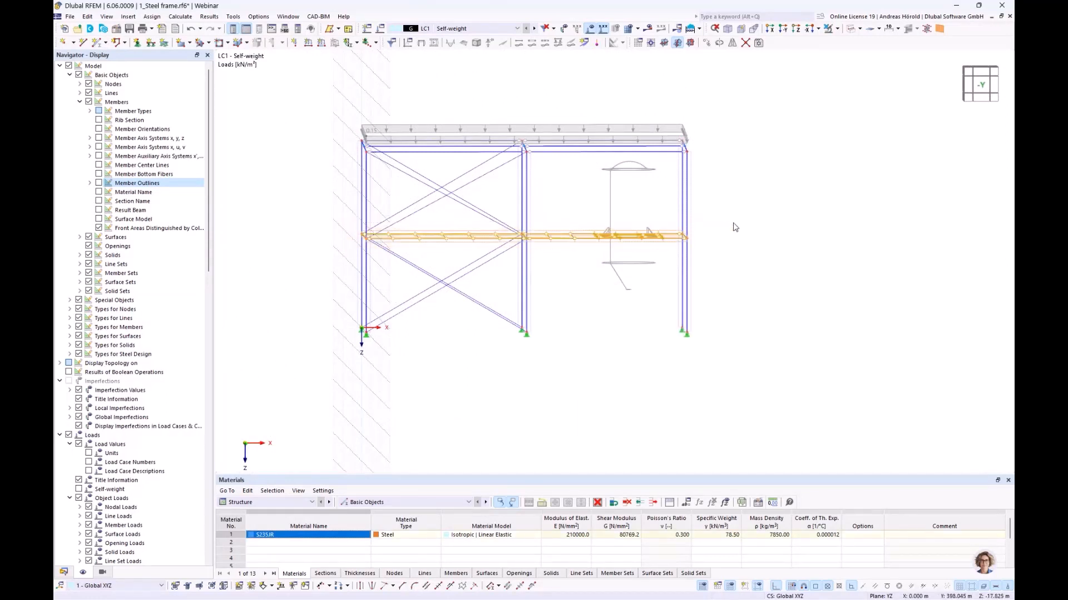
left_click(838, 29)
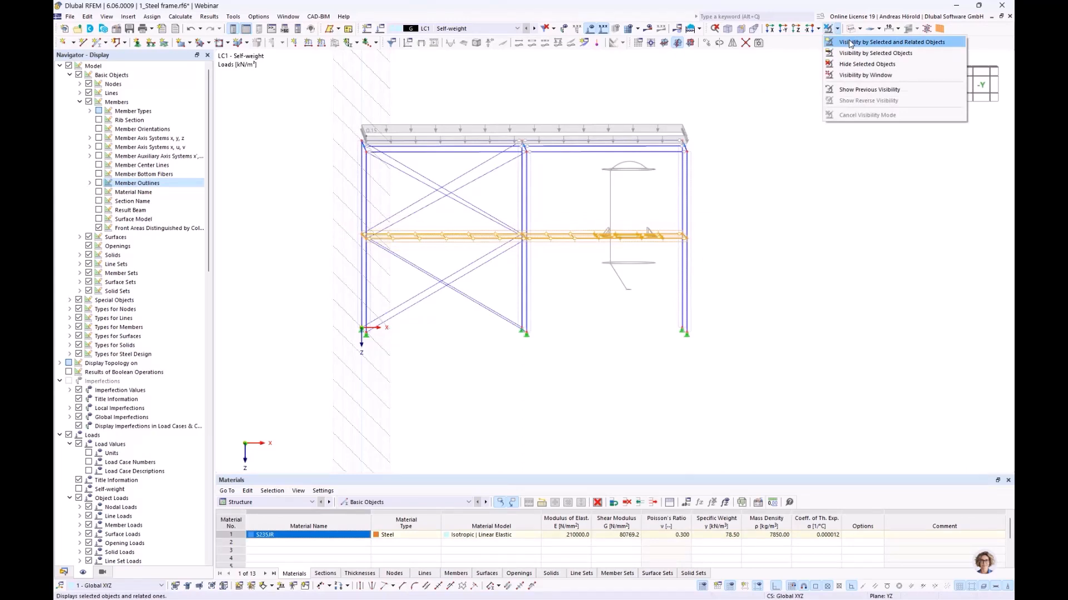
left_click(849, 43)
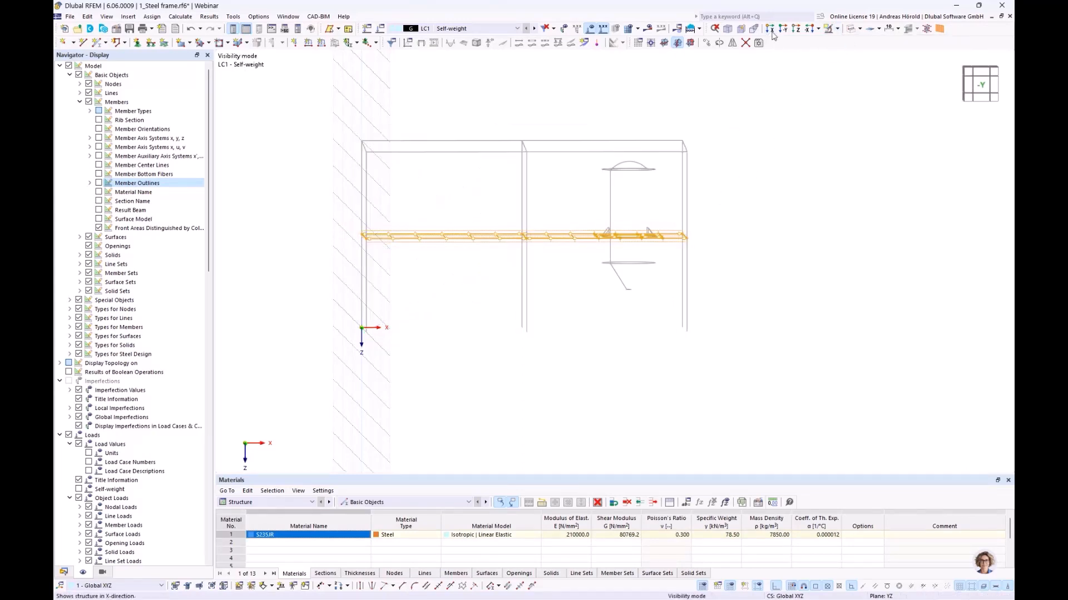
left_click(797, 30)
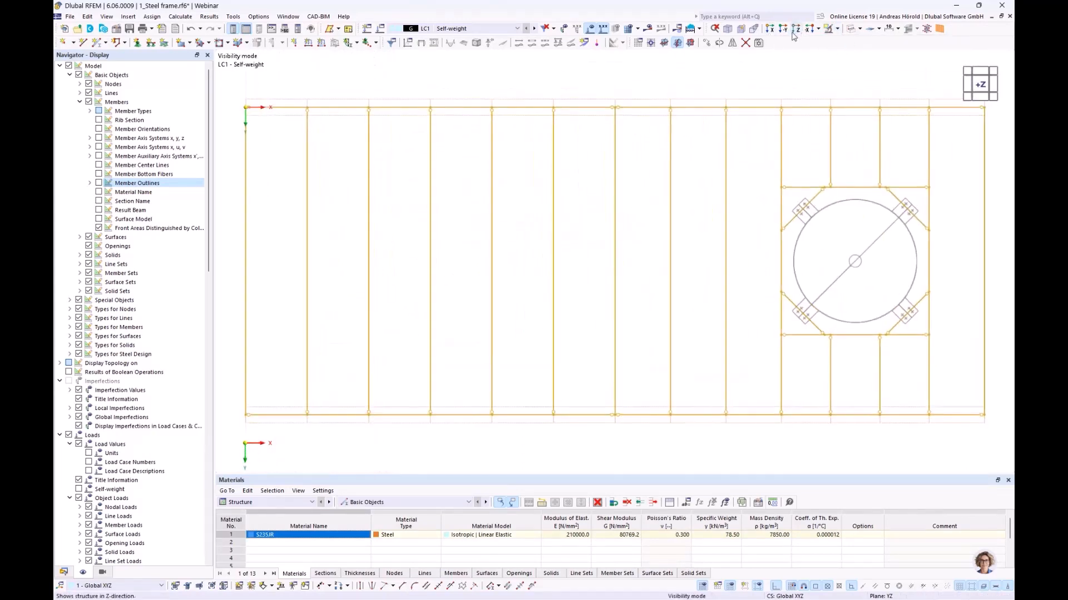
scroll(647, 277, "down", 2)
middle_click_drag(647, 277, 624, 271)
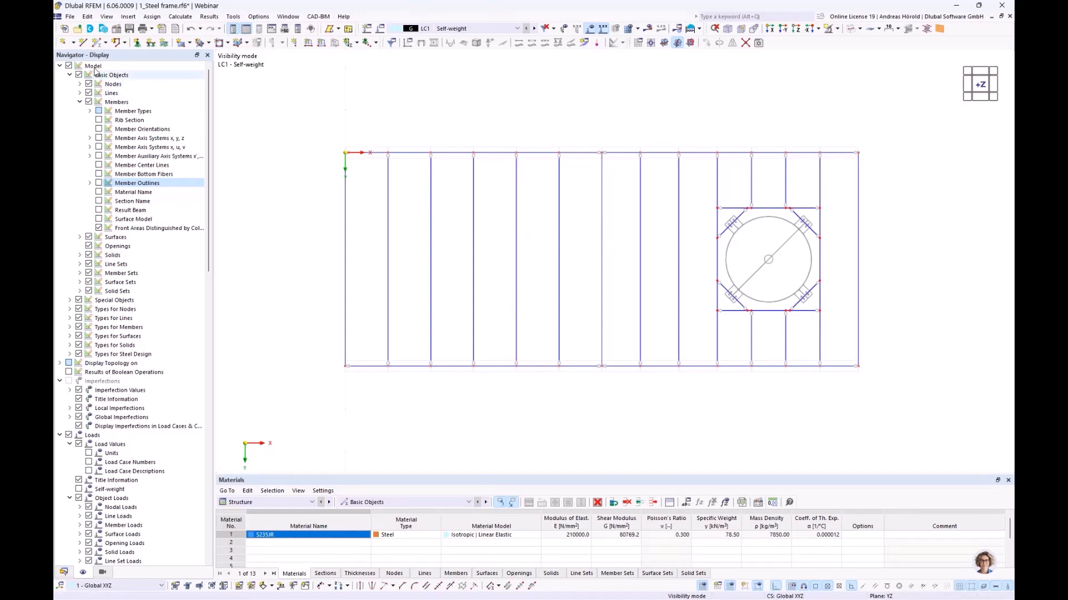
Create a new member-loads-from-area-load wizard entry for LC1 Self-weight with a uniform magnitude of 0.5 kN/m².
left_click(130, 17)
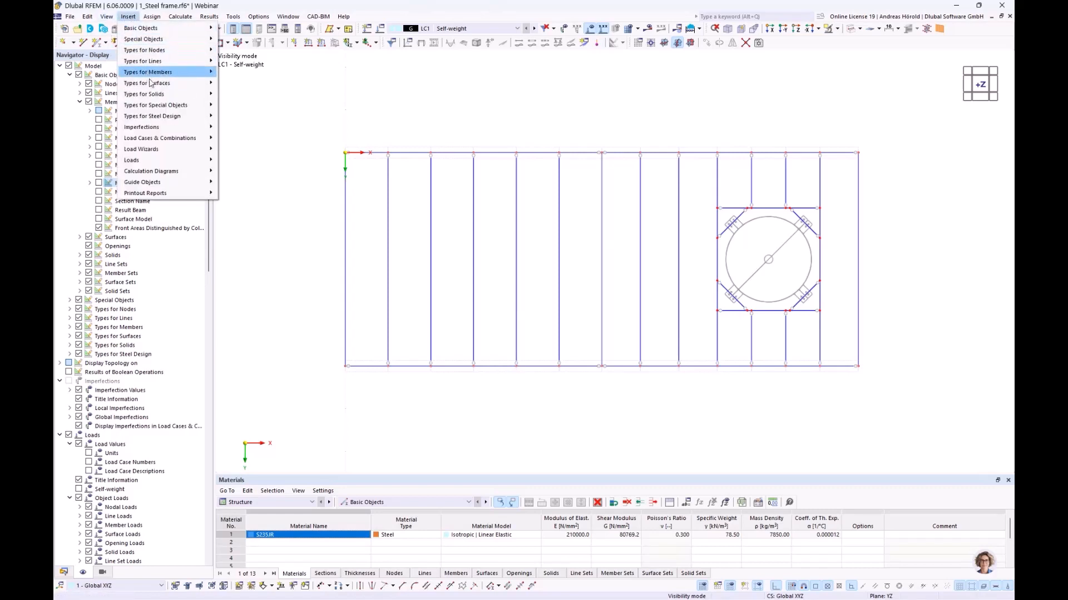
mouse_move(176, 152)
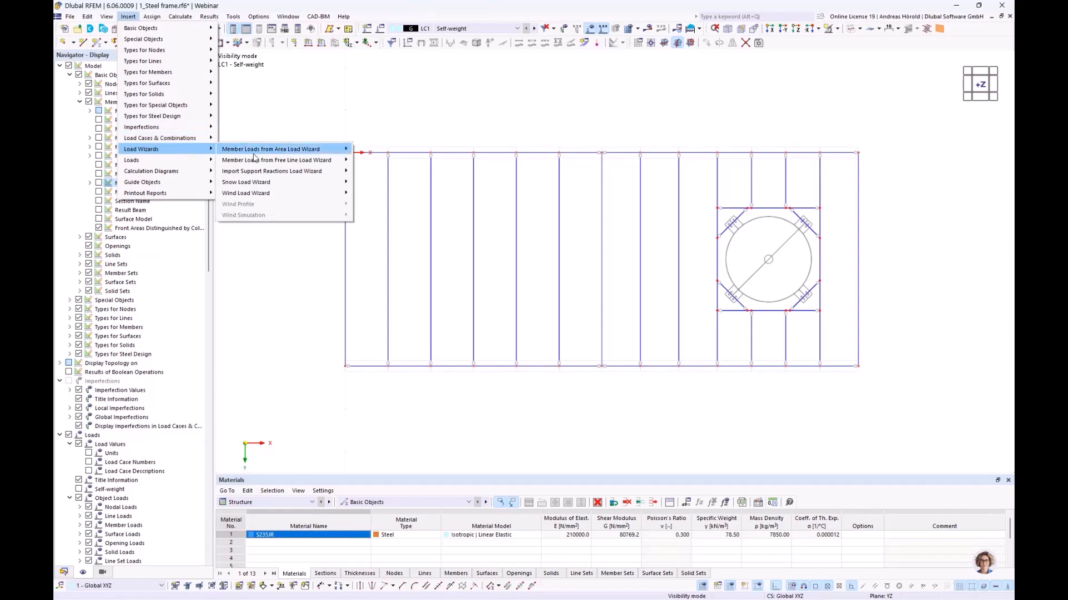
mouse_move(285, 153)
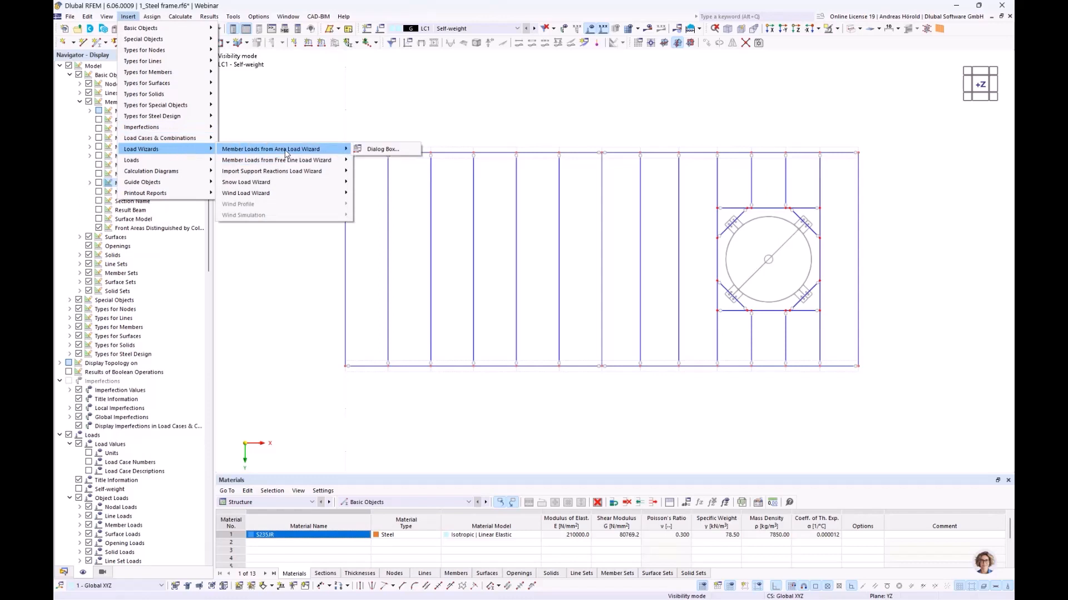
left_click(381, 150)
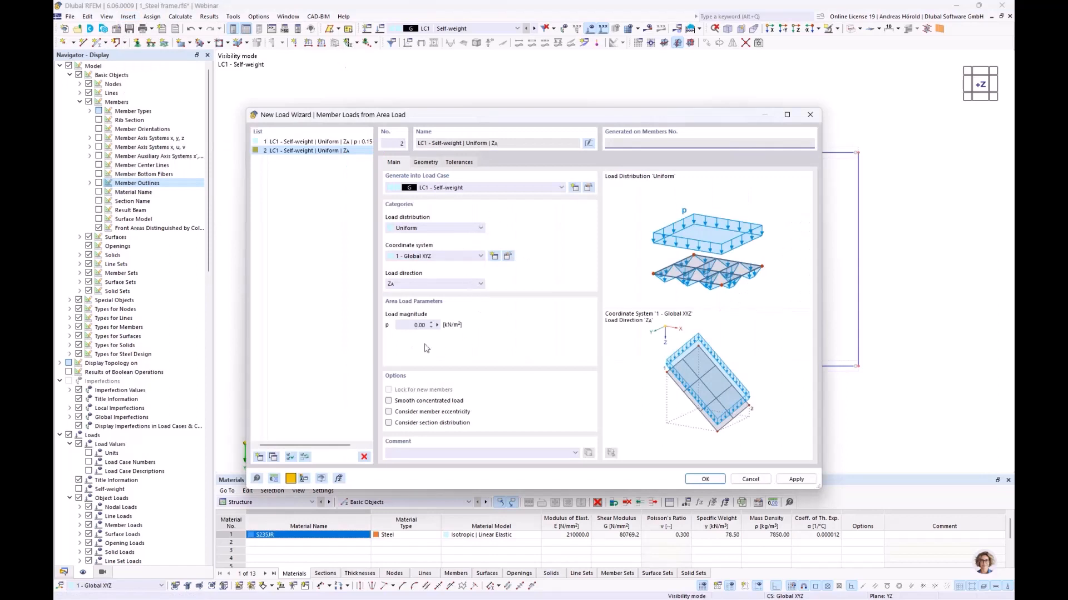
left_click(411, 326)
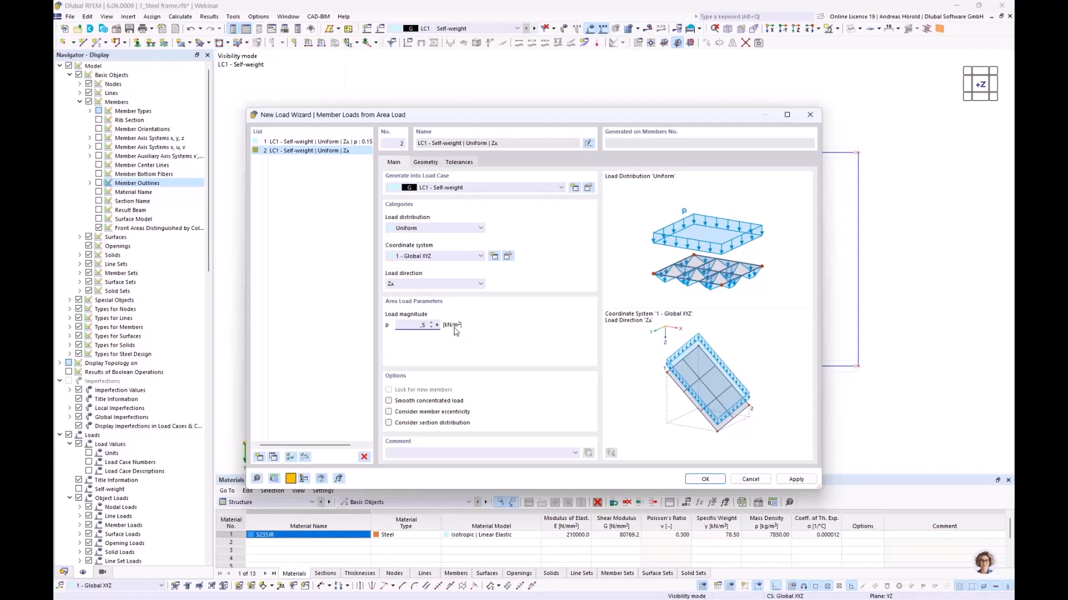
Define the first area load plane over the platform's rectangular part with corner nodes 6, 36, 37 and 5.
left_click(426, 163)
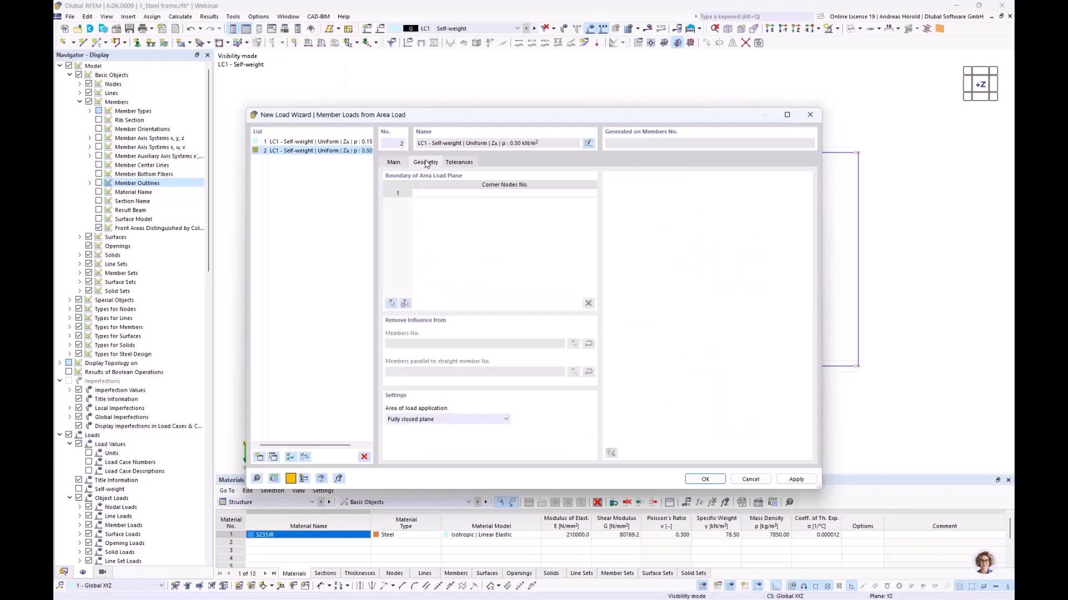
left_click(391, 303)
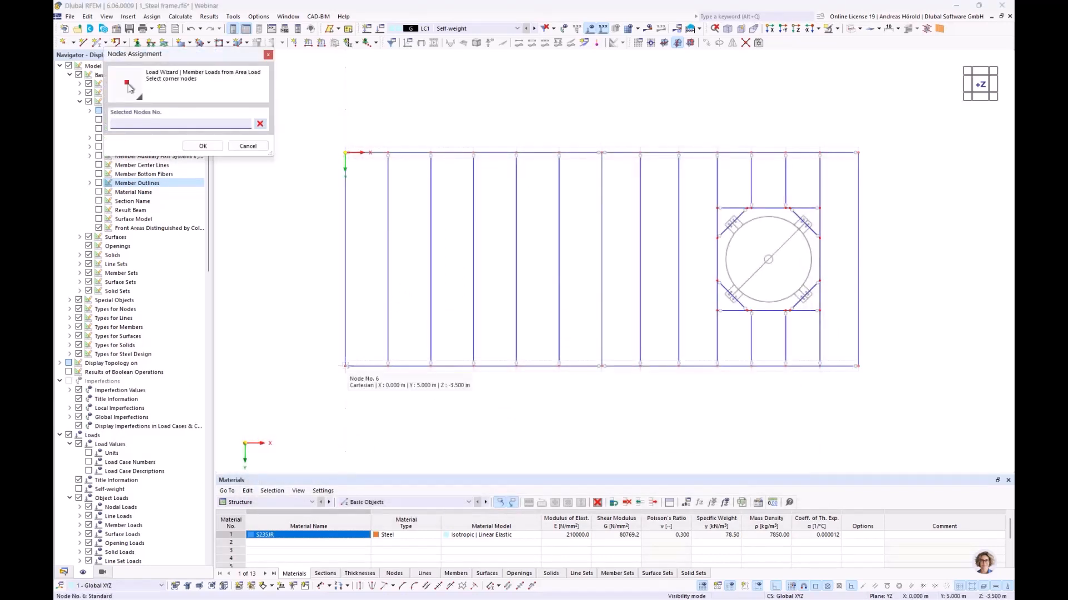
left_click(346, 365)
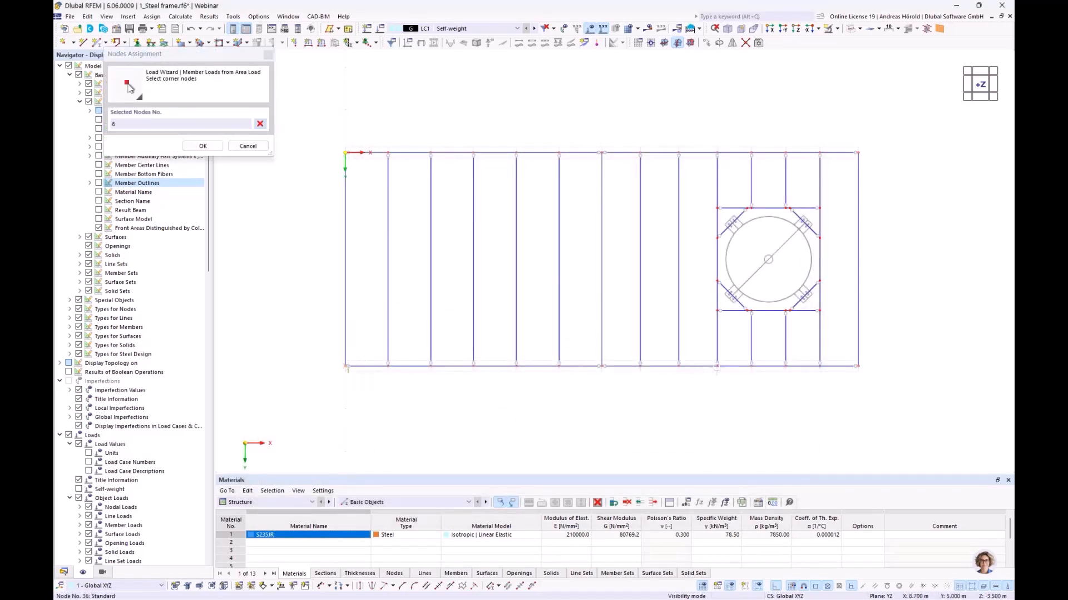
left_click(718, 366)
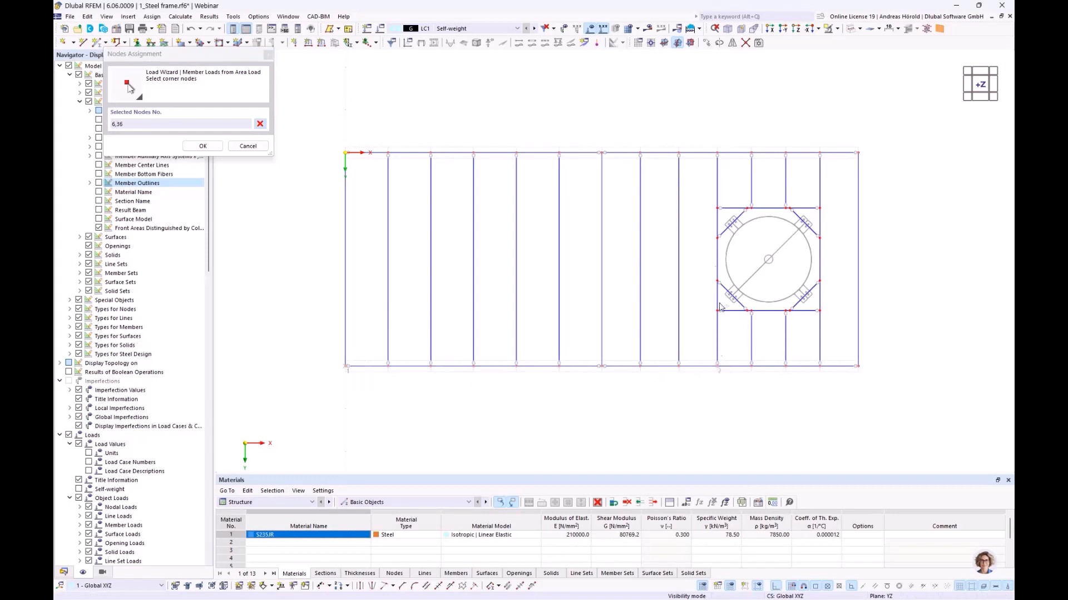
left_click(717, 153)
left_click(345, 153)
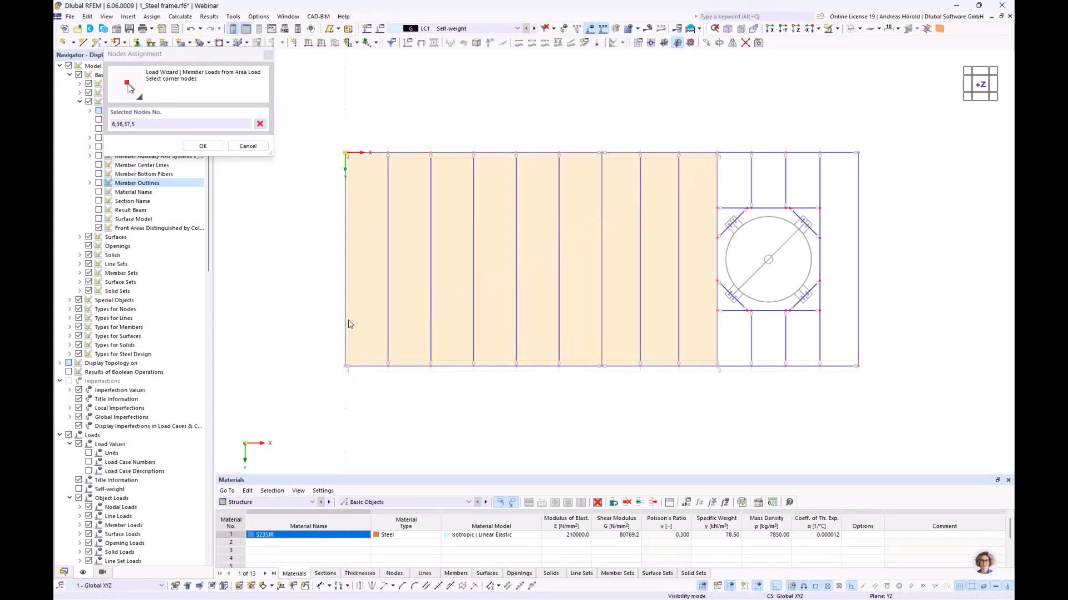
left_click(345, 367)
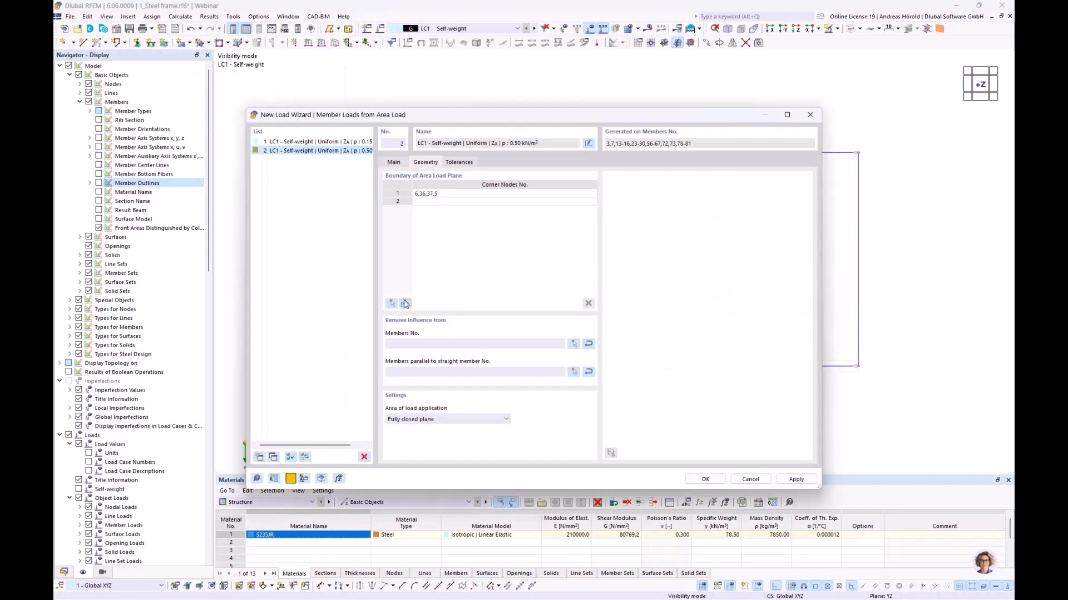
Add a second load plane for the tank bay, starting its boundary at corner nodes 17, 18 and 36.
left_click(421, 203)
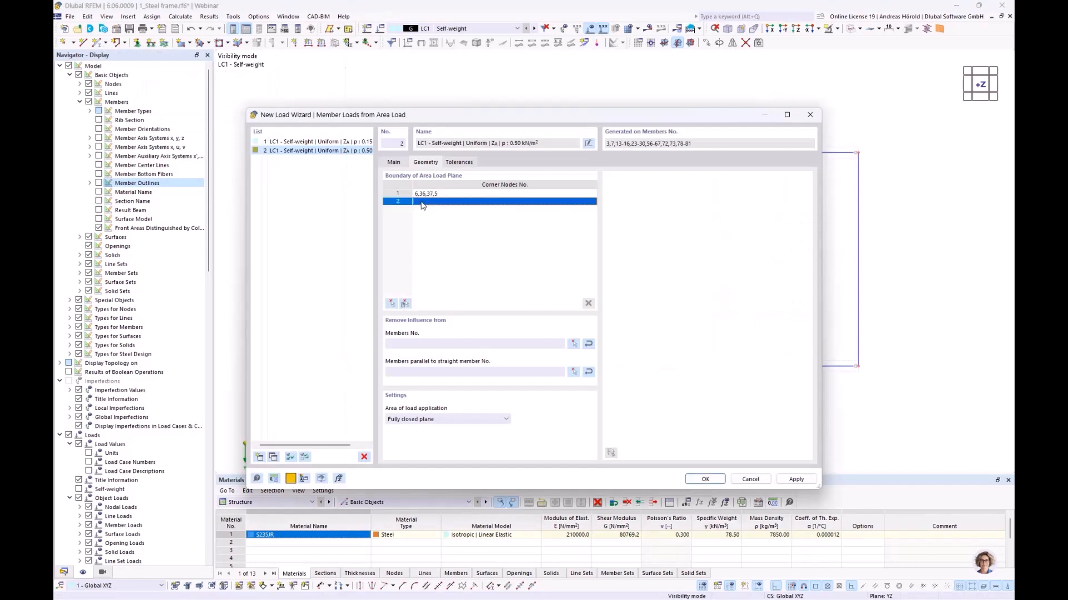
left_click(392, 304)
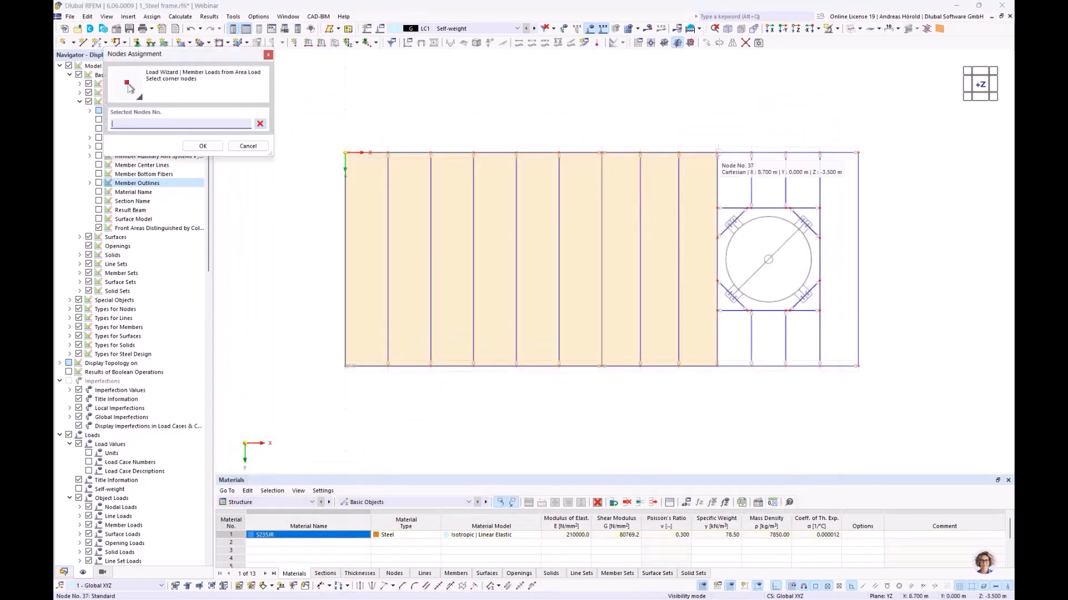
left_click(858, 153)
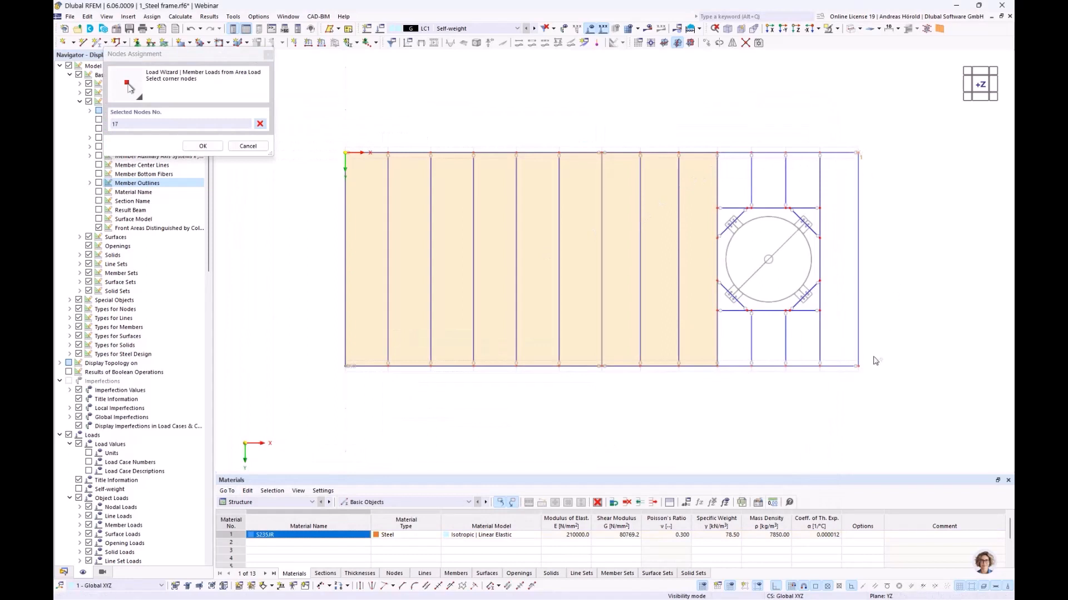
left_click(858, 366)
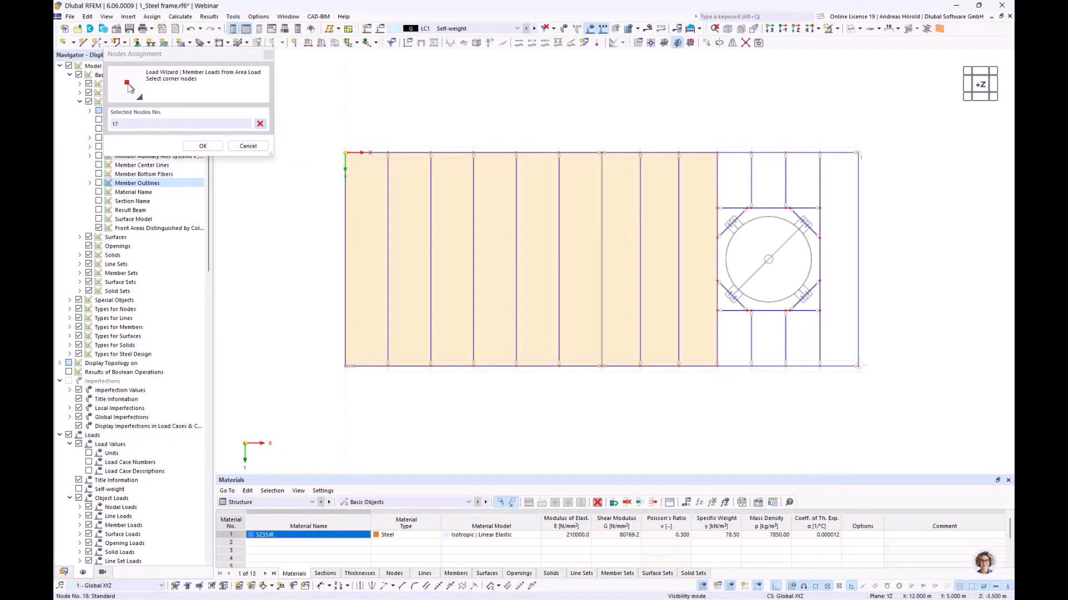
left_click(717, 366)
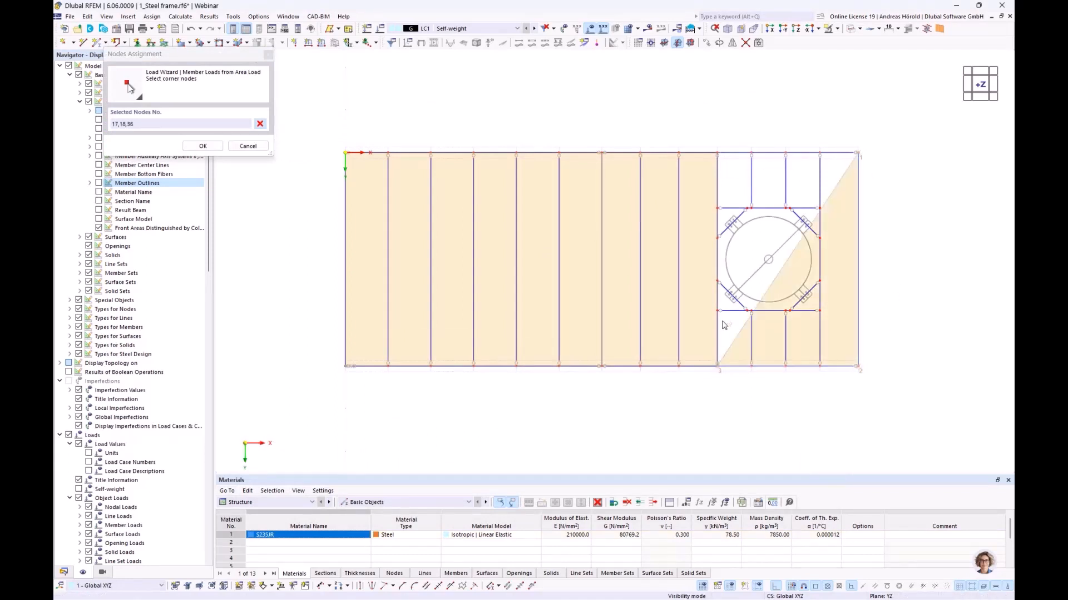
Trace the second plane's boundary around the tank opening through nodes 58, 59, 56, 57, 55, 54, 53 and 52, closing it via node 37.
left_click(717, 281)
scroll(737, 297, "up", 4)
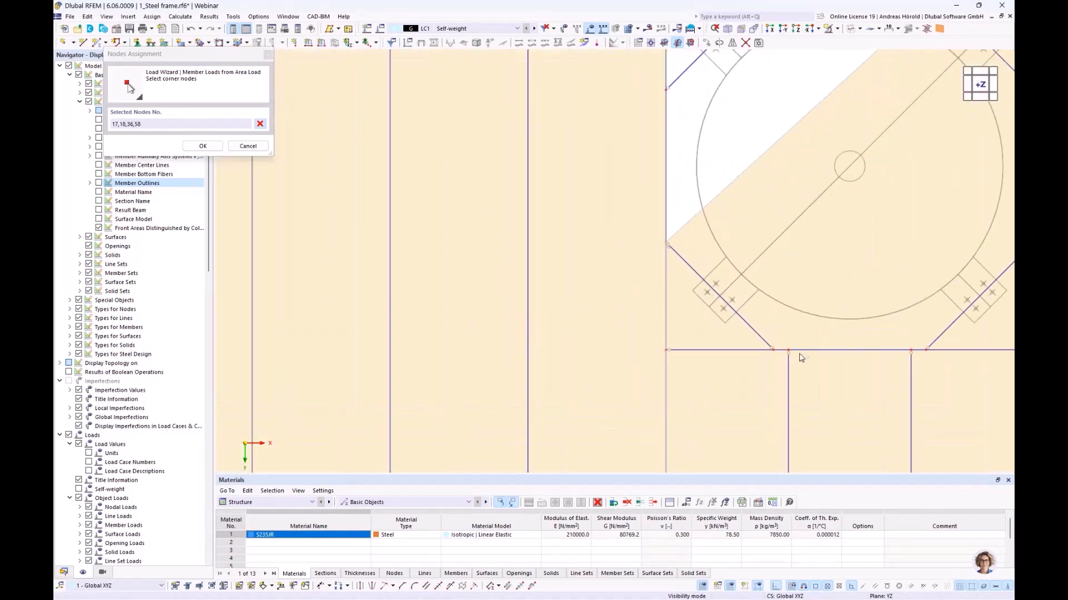
left_click(927, 350)
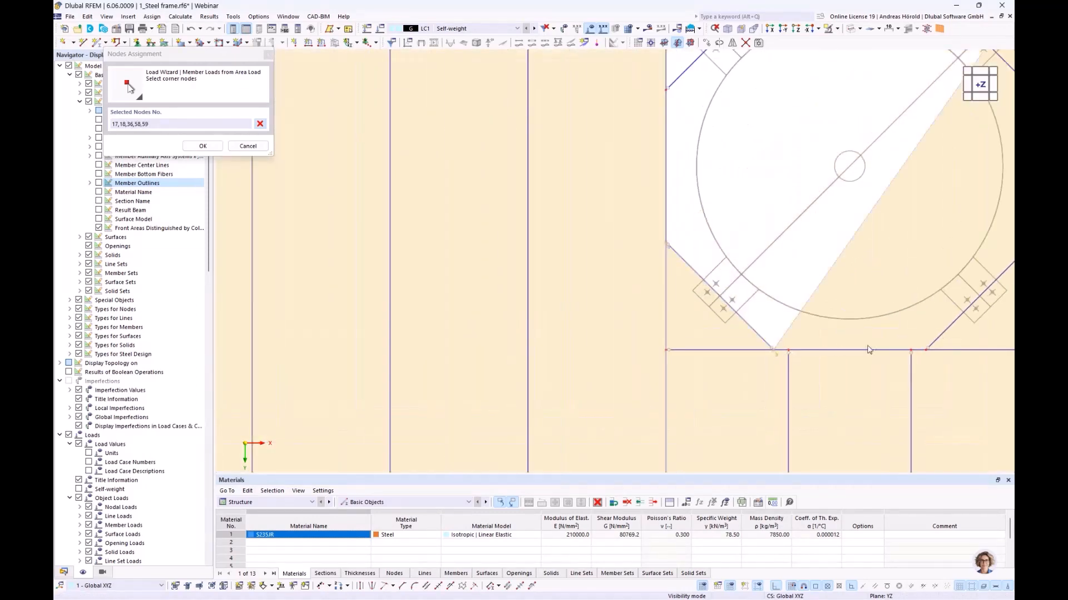
left_click(911, 351)
scroll(895, 358, "down", 4)
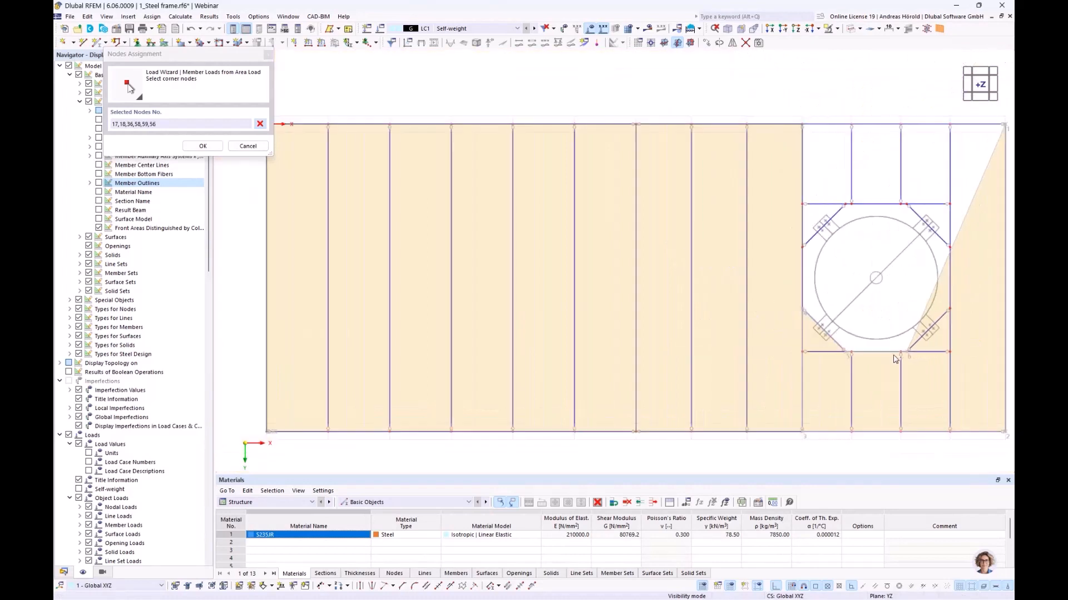
left_click(827, 318)
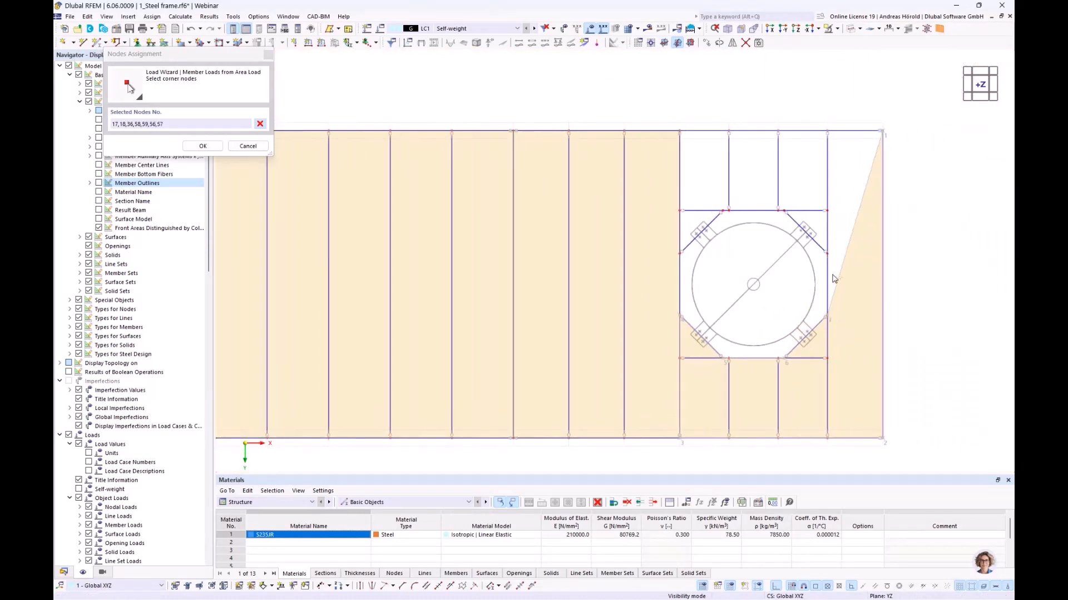
left_click(826, 255)
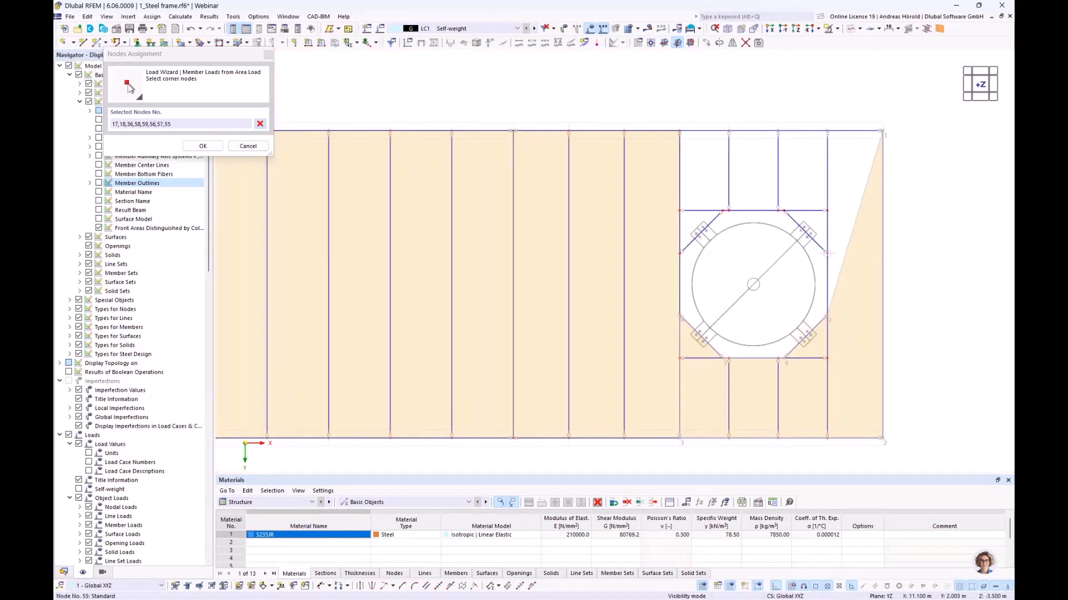
left_click(782, 211)
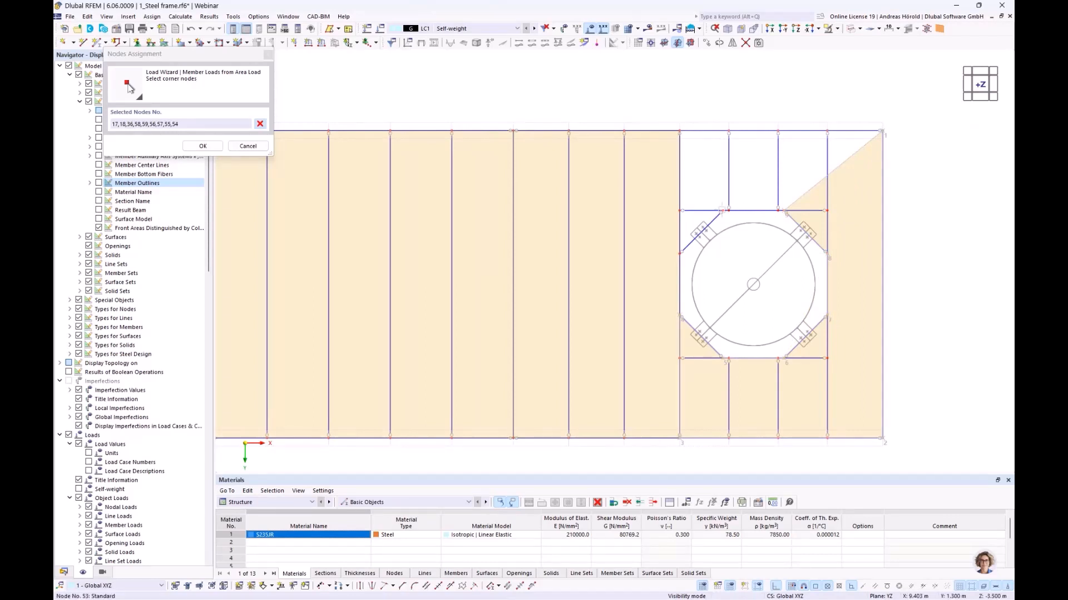
left_click(725, 212)
left_click(678, 254)
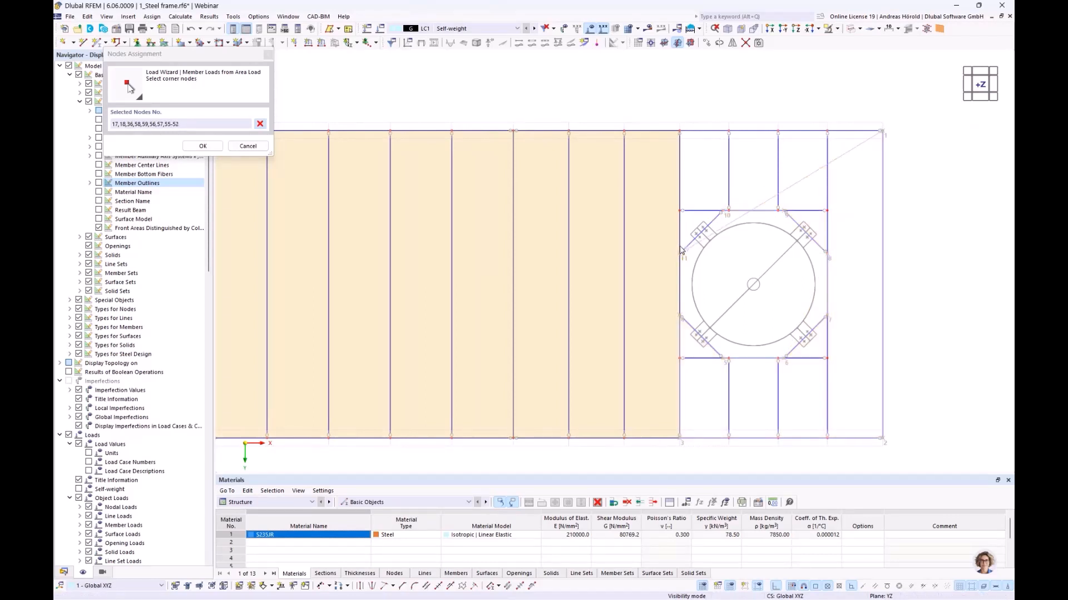
left_click(678, 132)
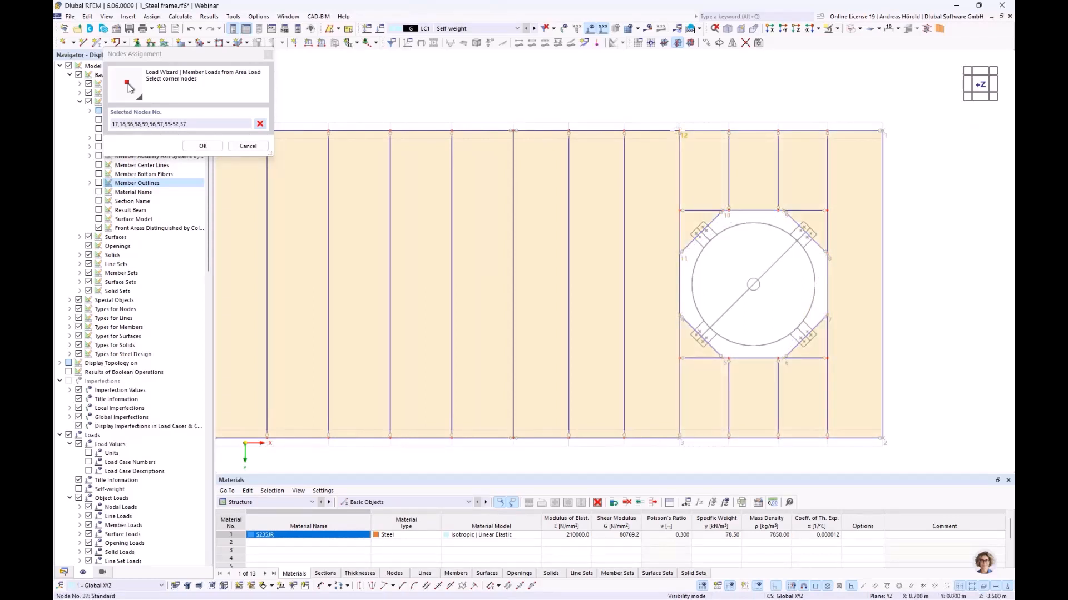
left_click(882, 131)
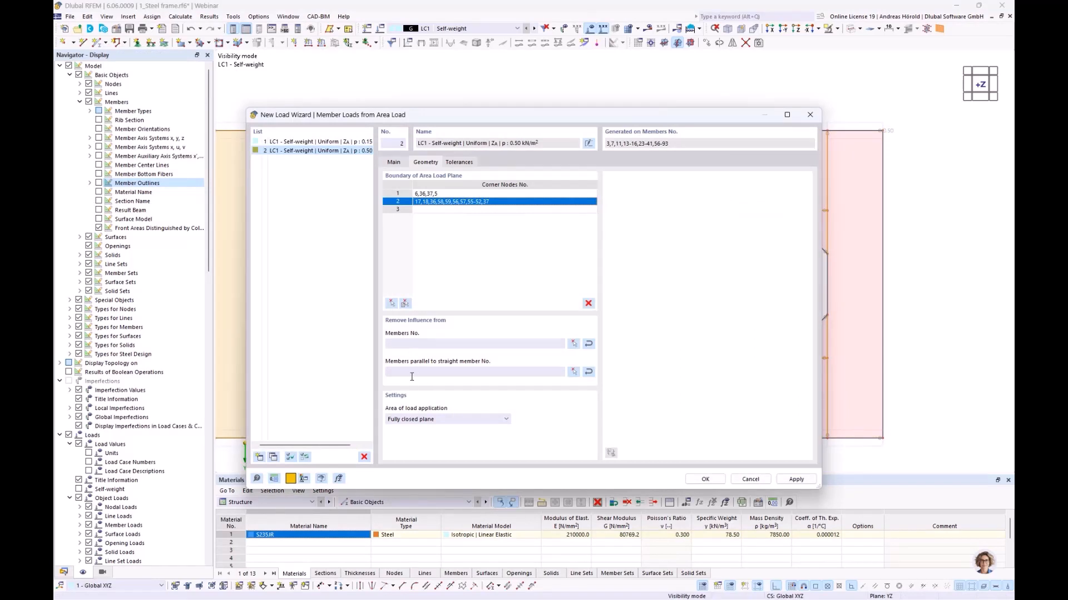
Remove the load influence from members parallel to longitudinal platform member 60 and generate the platform loads.
left_click(574, 372)
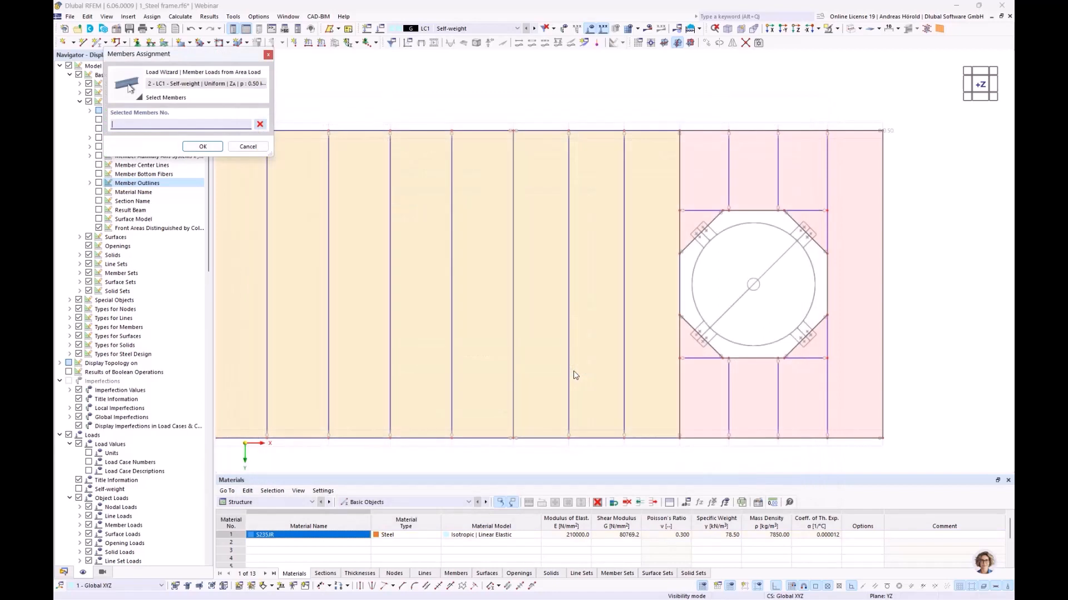
left_click(477, 437)
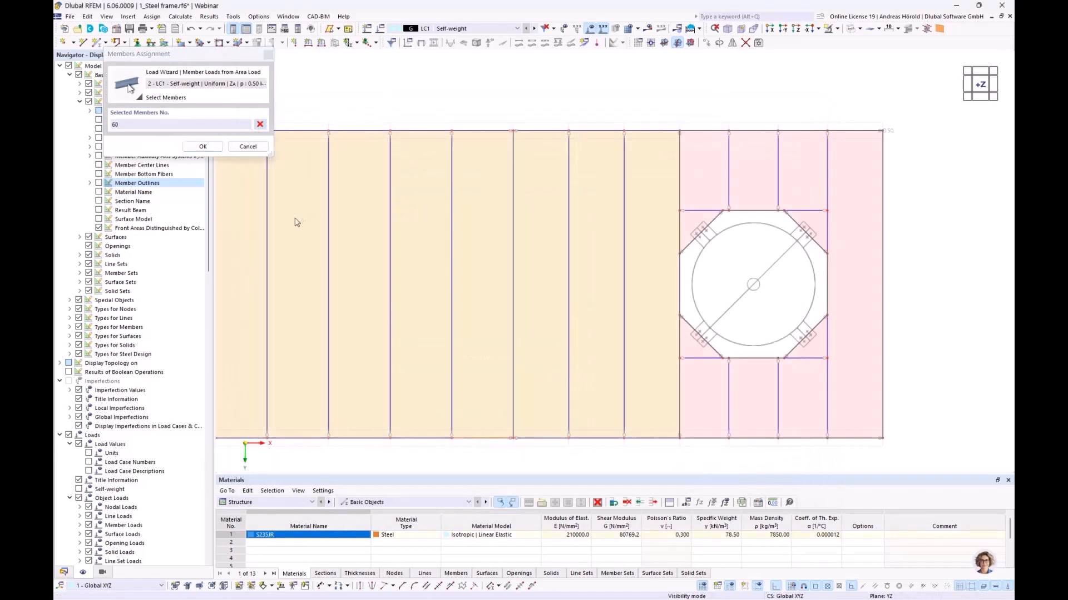
left_click(202, 147)
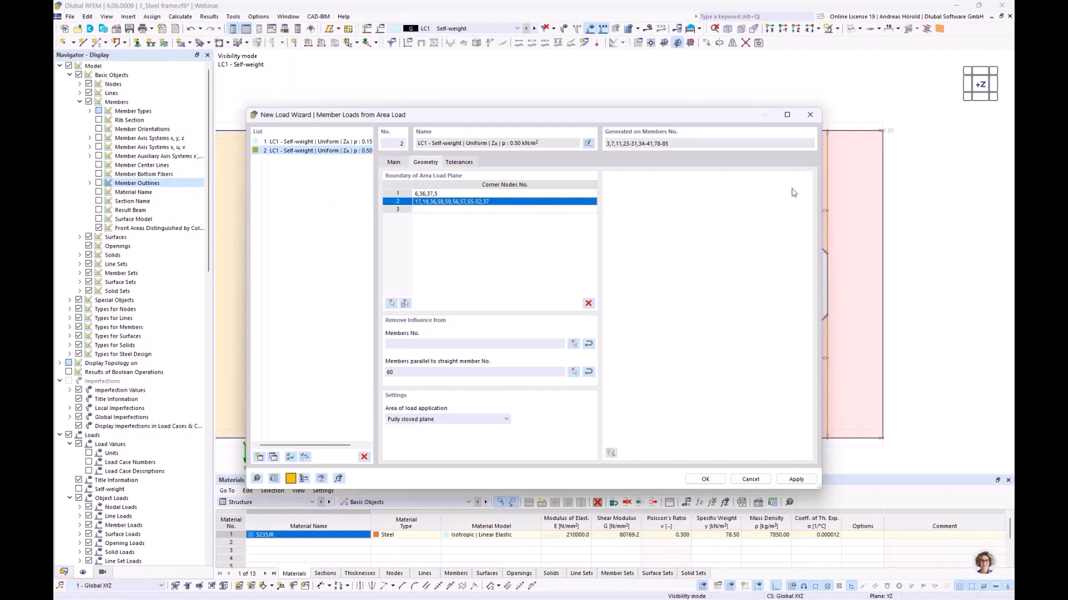
left_click(704, 481)
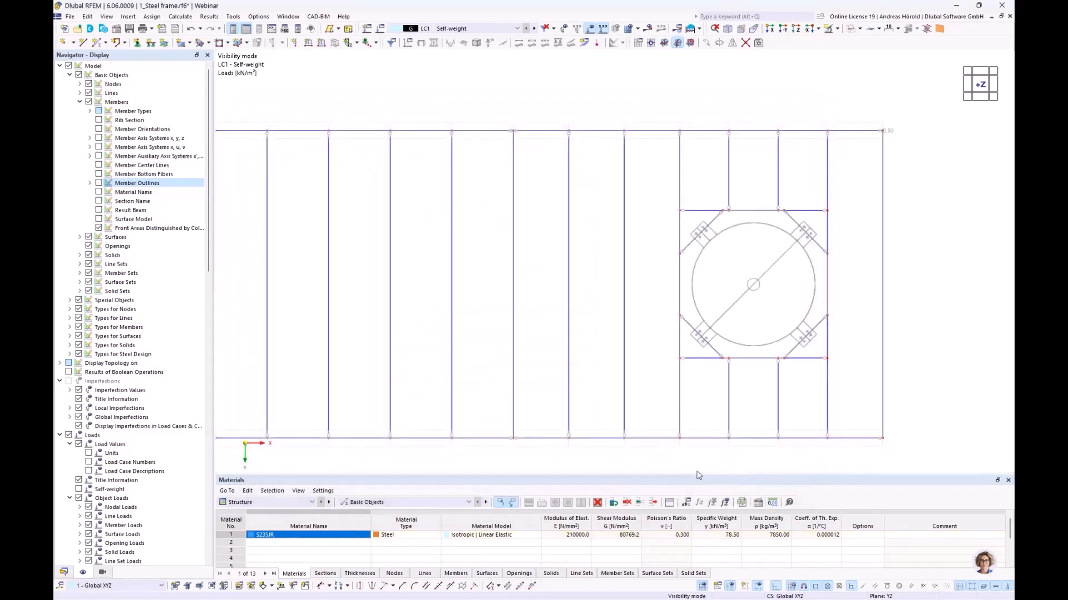
Display the member loads generated from the platform area load separately and examine them in a 3D view.
scroll(619, 396, "down", 2)
middle_click_drag(497, 415, 456, 256, "ctrl")
scroll(531, 303, "up", 3)
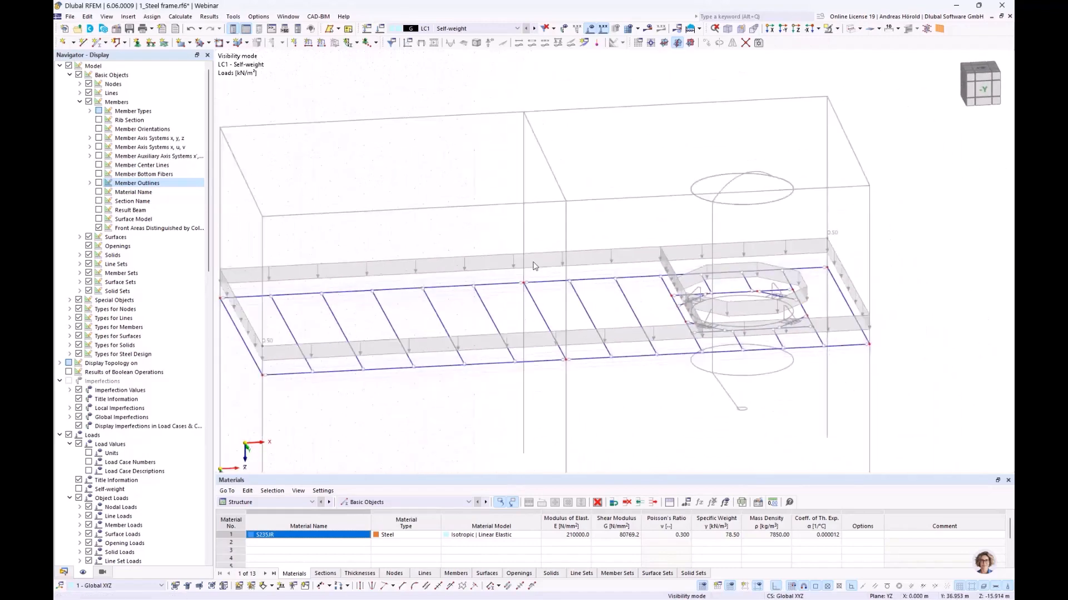
right_click(609, 249)
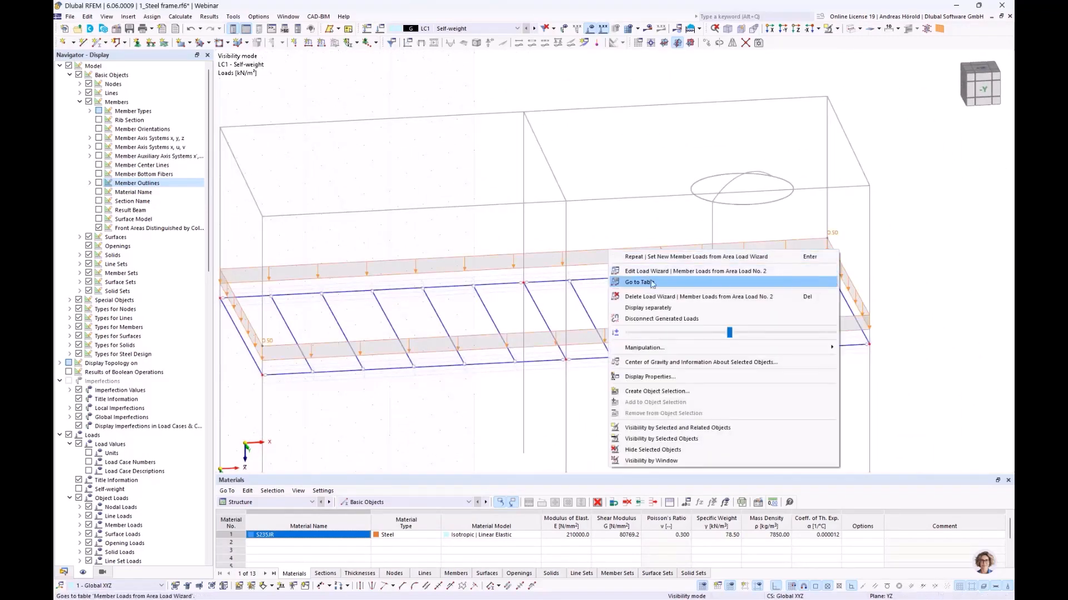
left_click(648, 308)
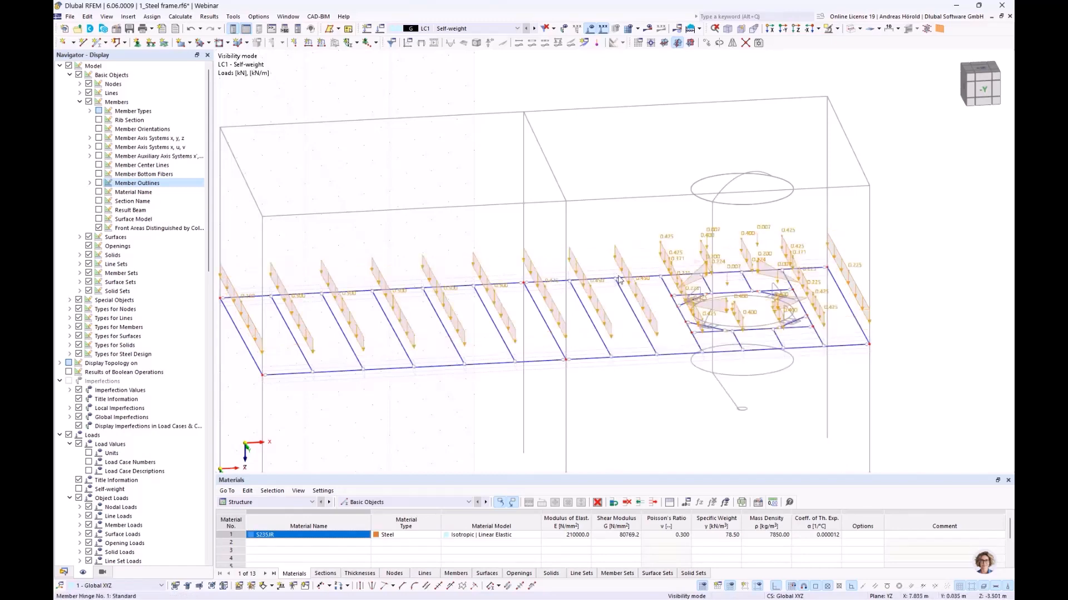
scroll(476, 297, "down", 2)
scroll(476, 297, "up", 3)
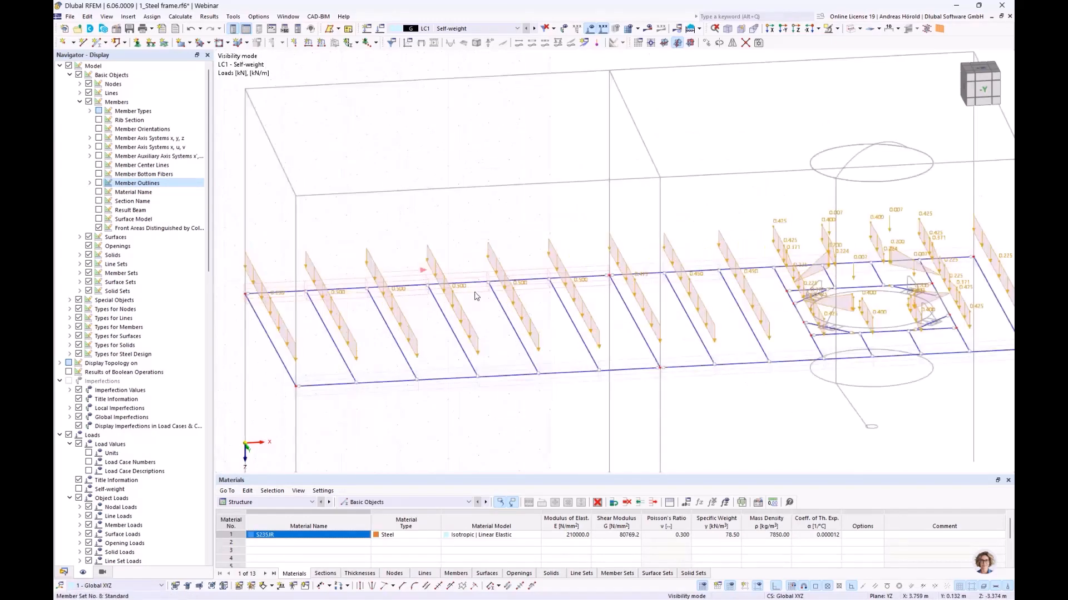
scroll(577, 310, "down", 2)
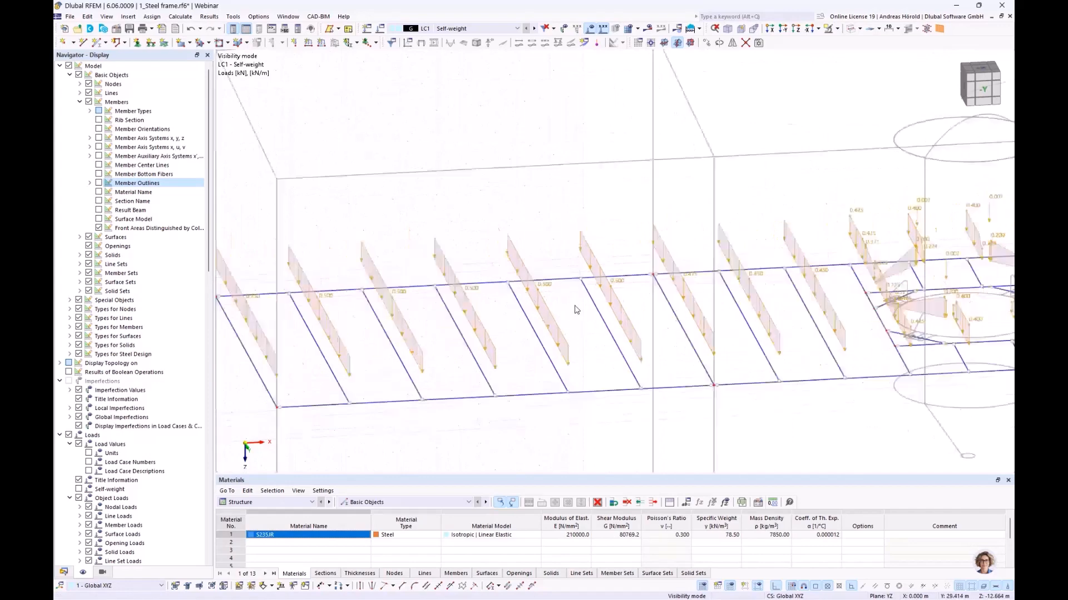
scroll(574, 315, "down", 1)
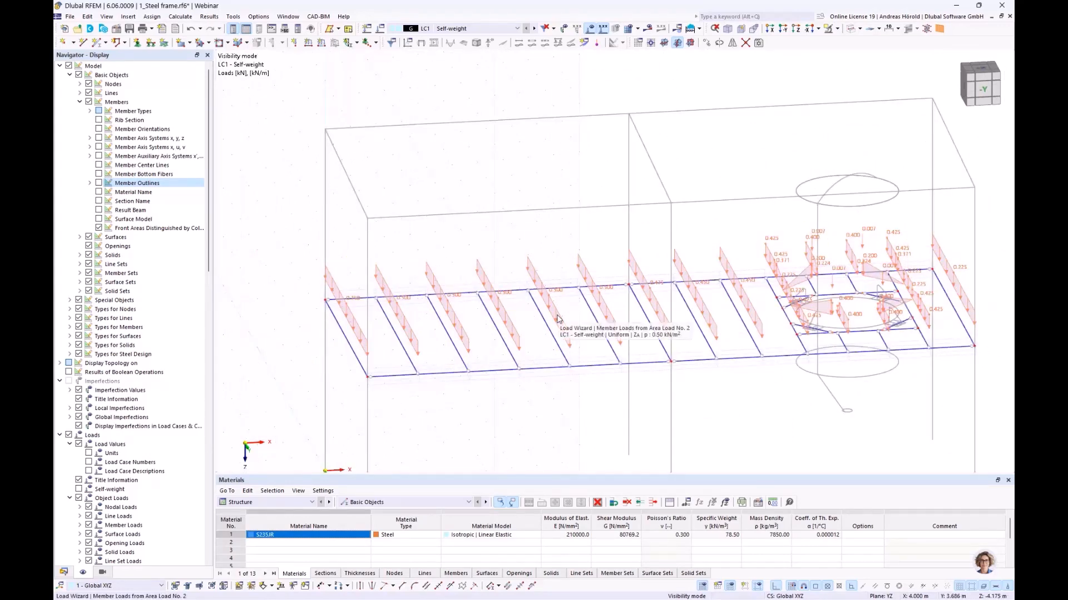
Turn off the separate display of the generated platform member loads and cancel visibility mode to show the whole frame.
right_click(557, 319)
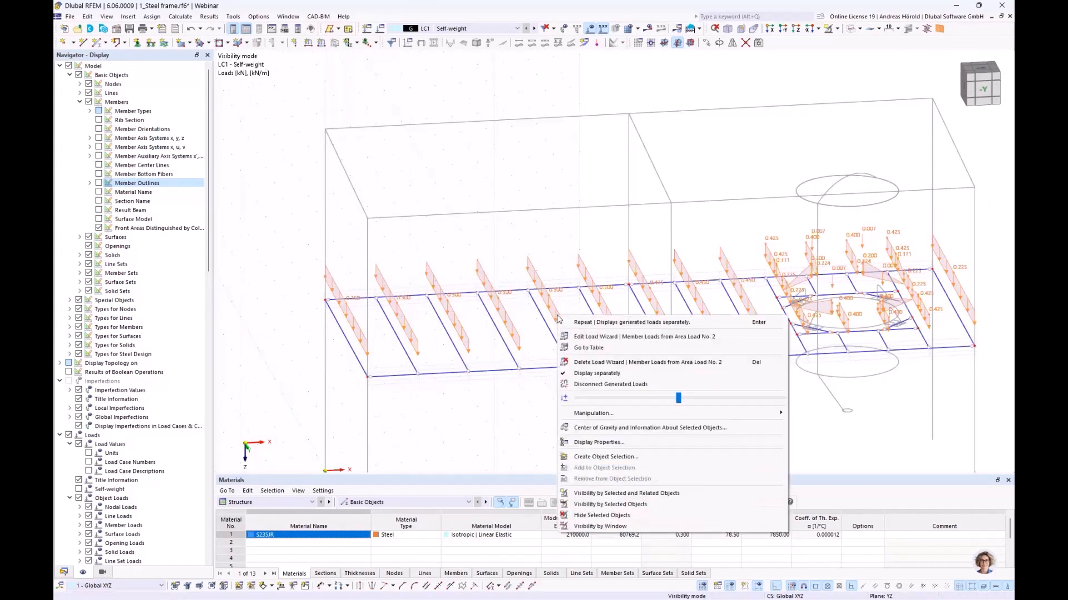
left_click(606, 374)
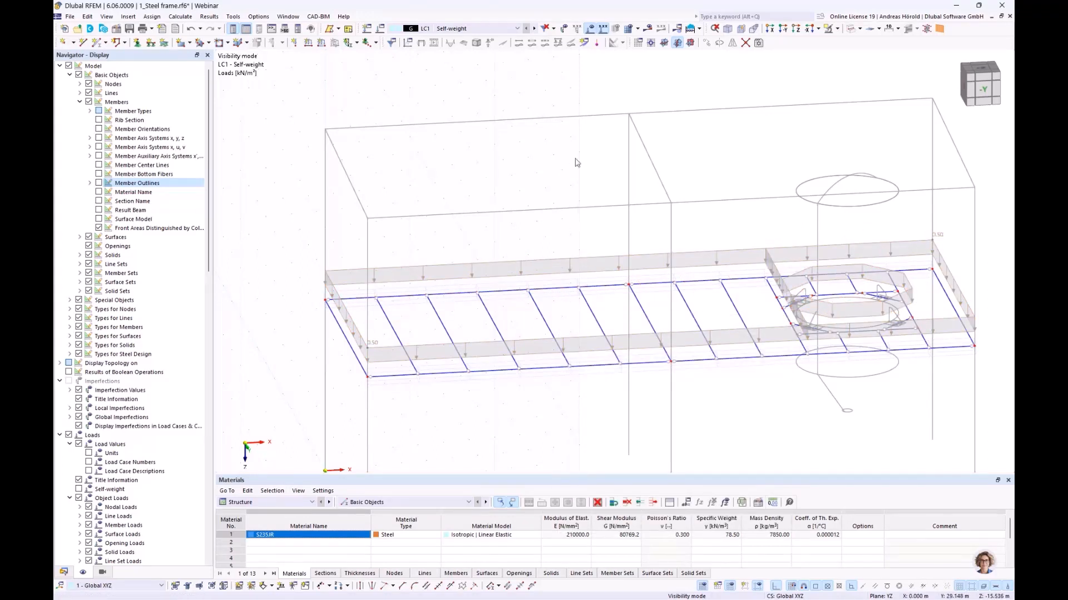
left_click(837, 28)
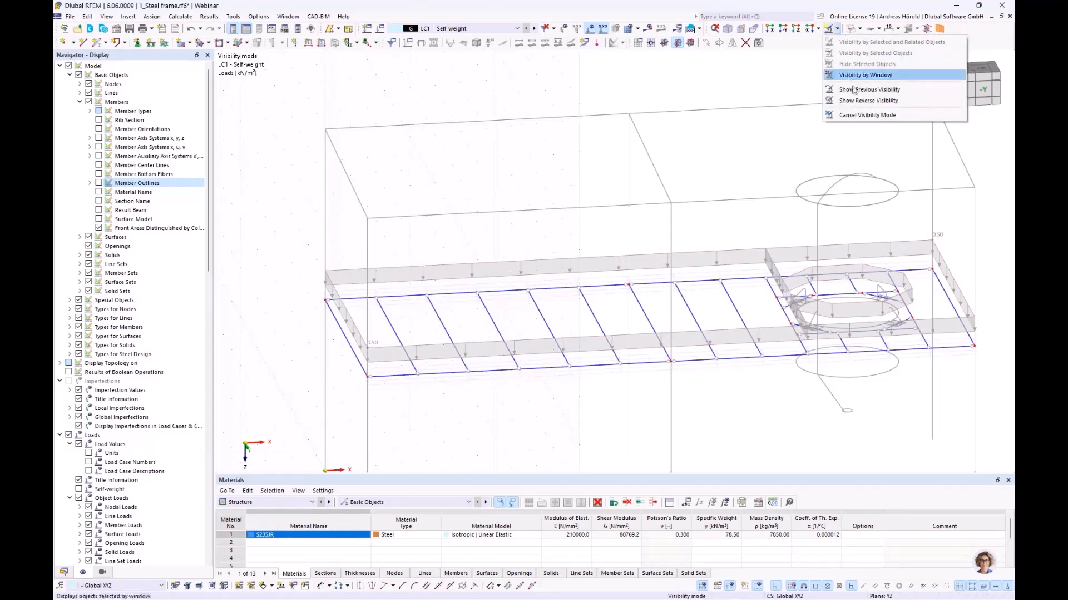
left_click(858, 116)
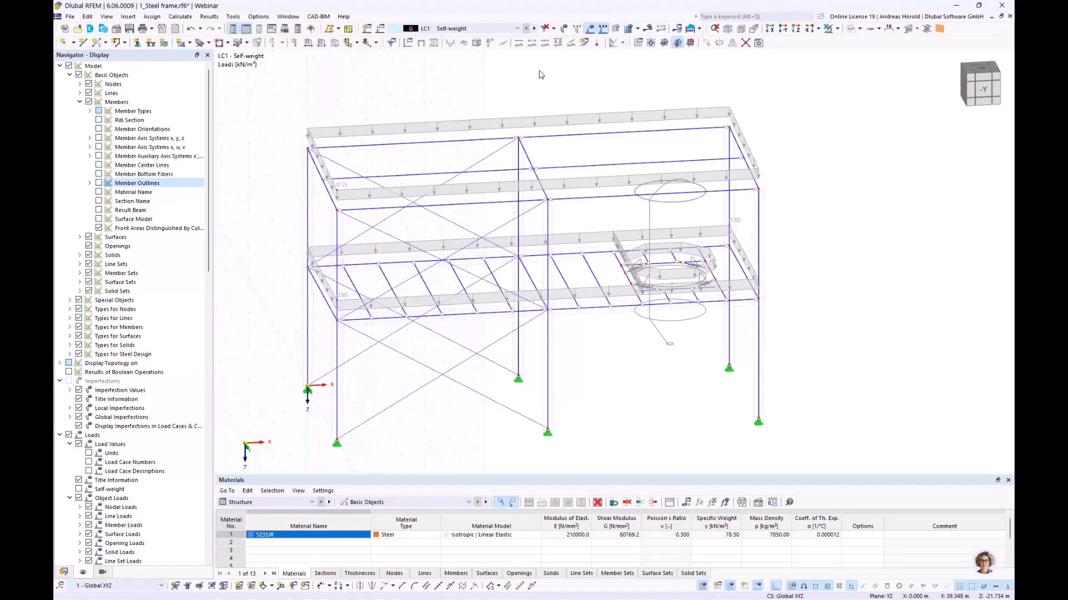
Create load case LC2 named "SW Silo" with the Permanent action category and active self-weight switched off.
scroll(670, 251, "up", 5)
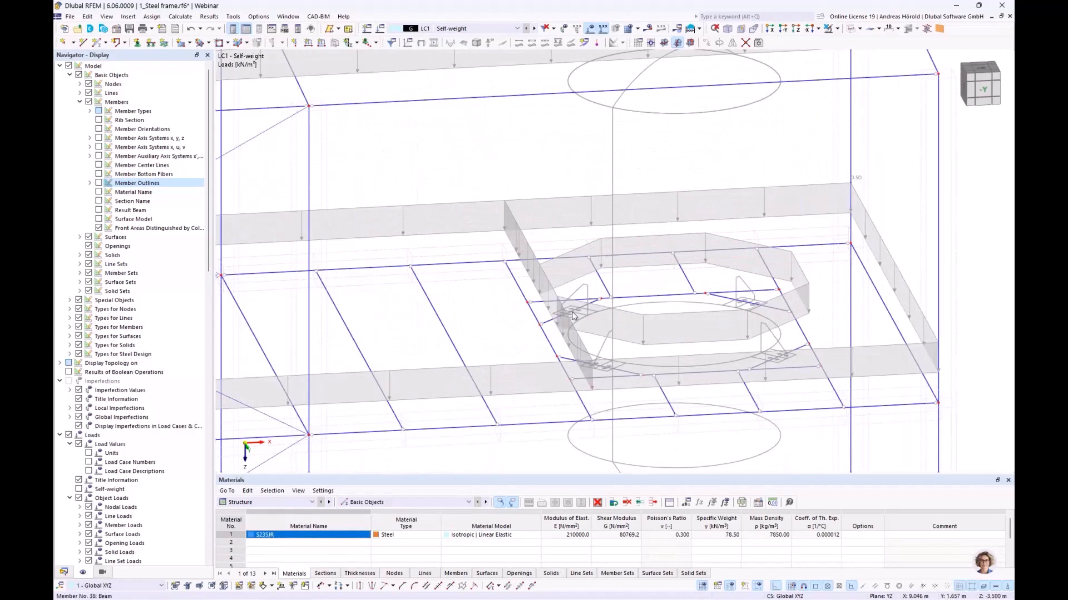
middle_click_drag(593, 311, 667, 303)
left_click(367, 30)
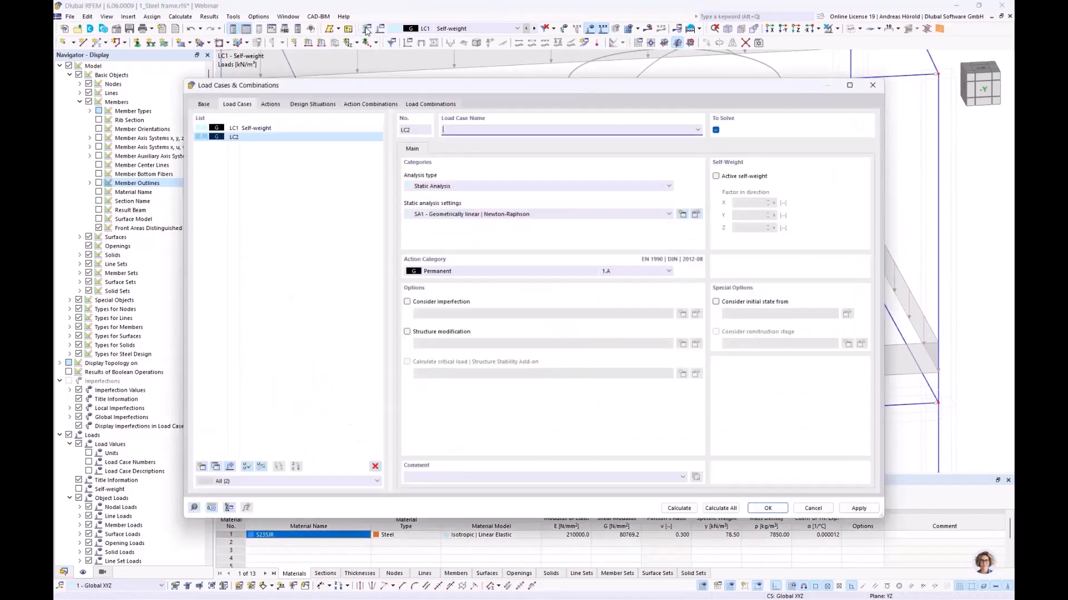
left_click(458, 270)
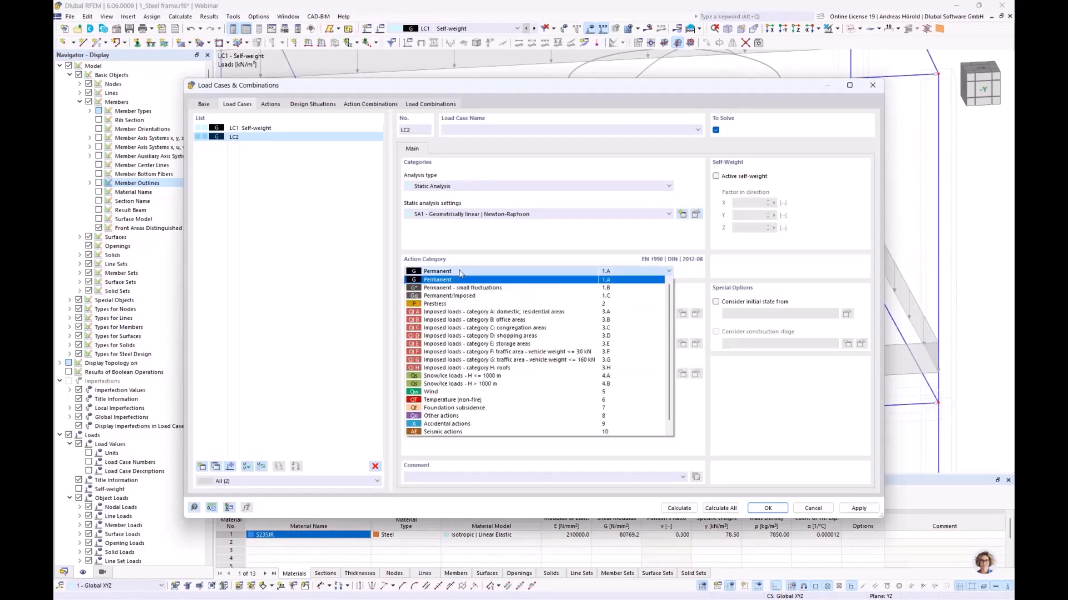
left_click(459, 271)
left_click(462, 133)
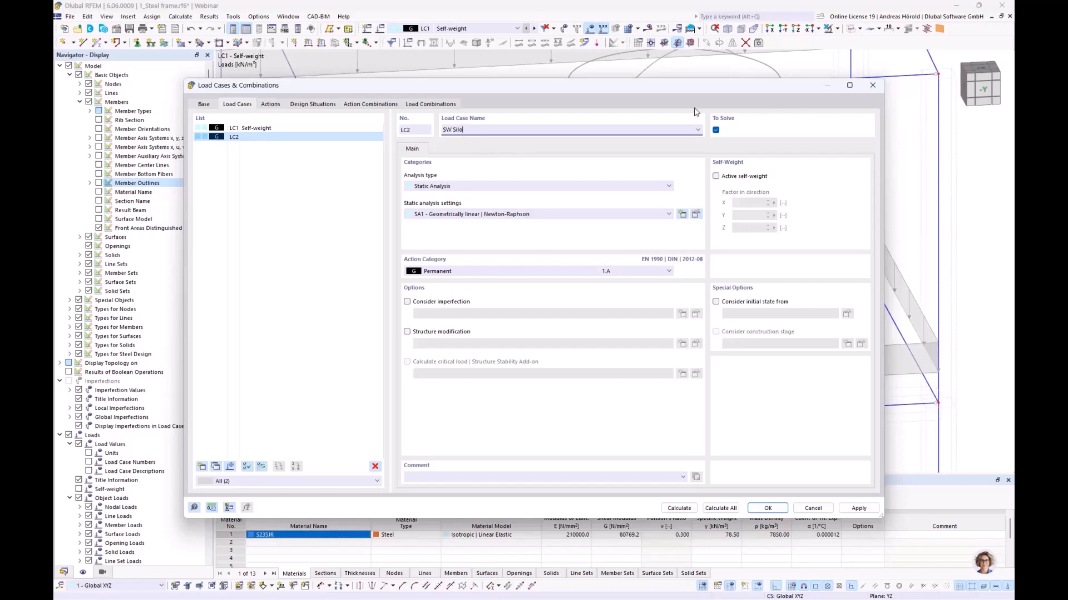
left_click(716, 177)
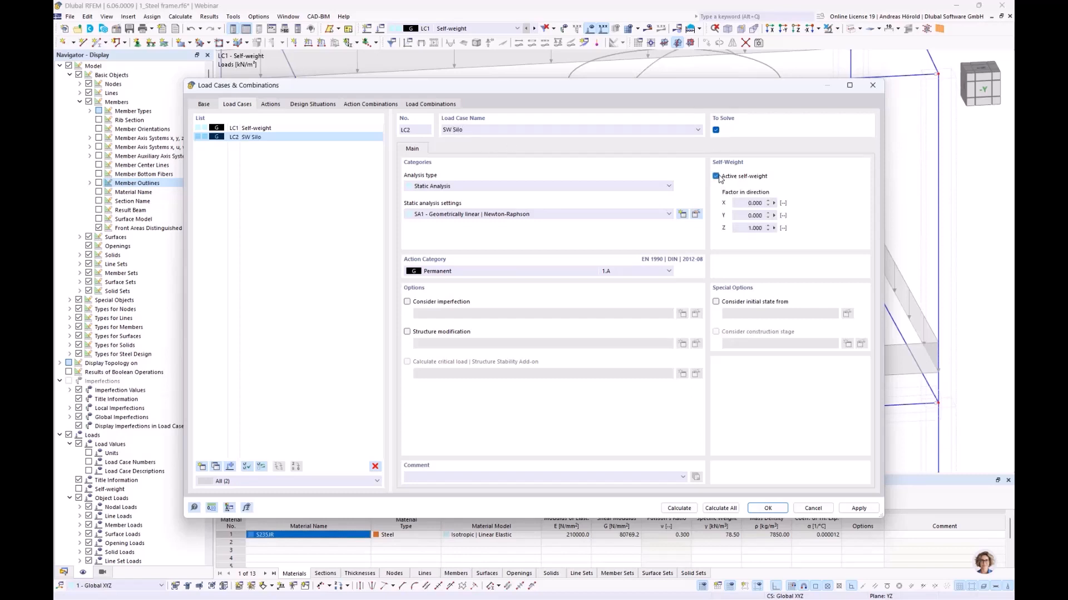
left_click(716, 177)
left_click(767, 508)
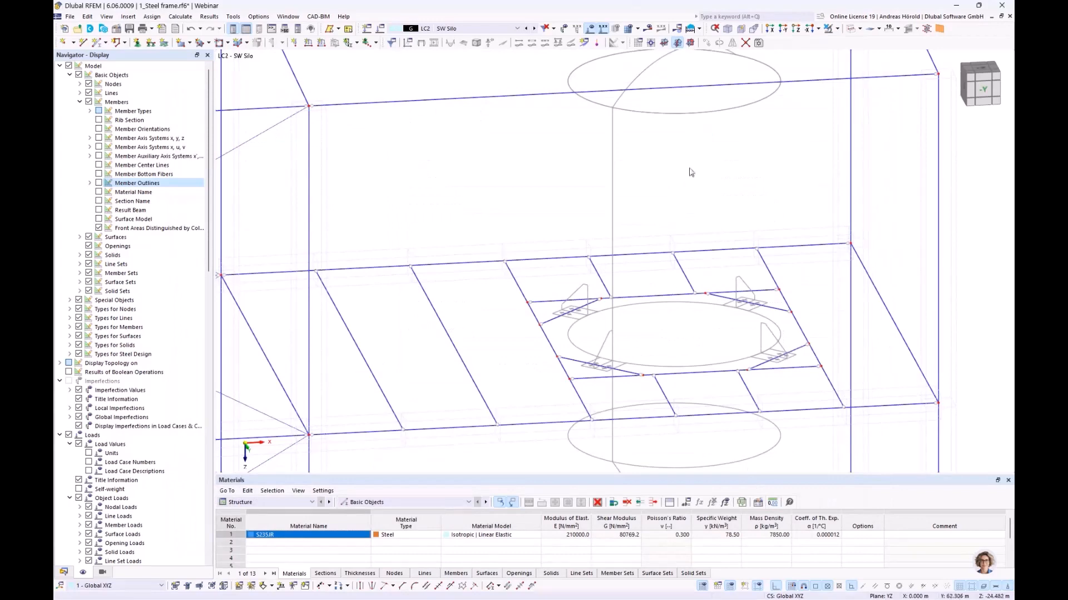
In plan view, select only the four diagonal corner members that carry the silo brackets around the opening.
left_click(796, 29)
scroll(824, 203, "up", 4)
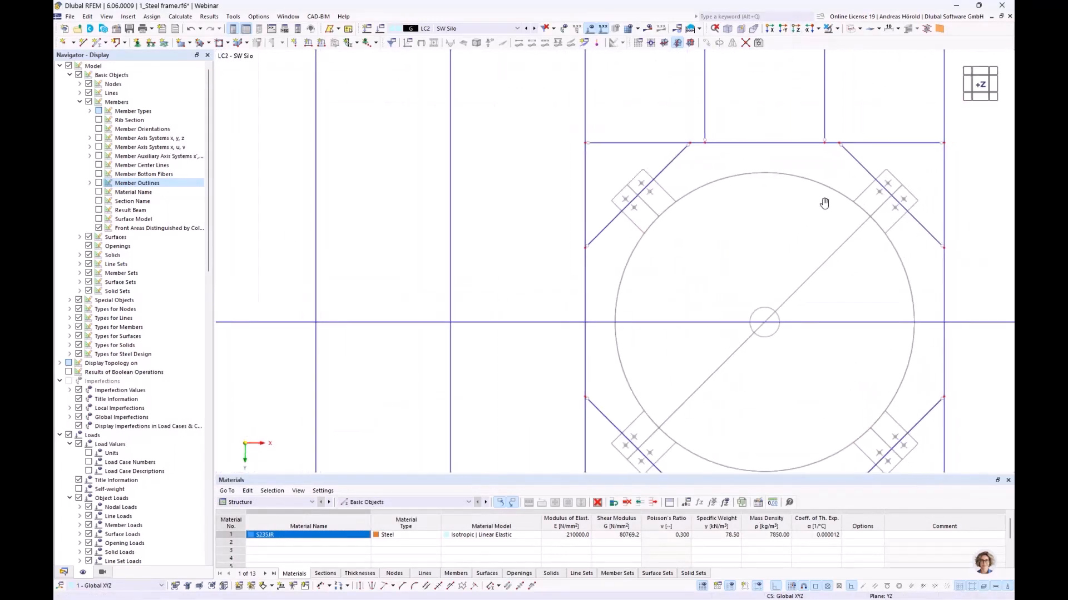
middle_click_drag(824, 203, 775, 174)
scroll(778, 178, "down", 1)
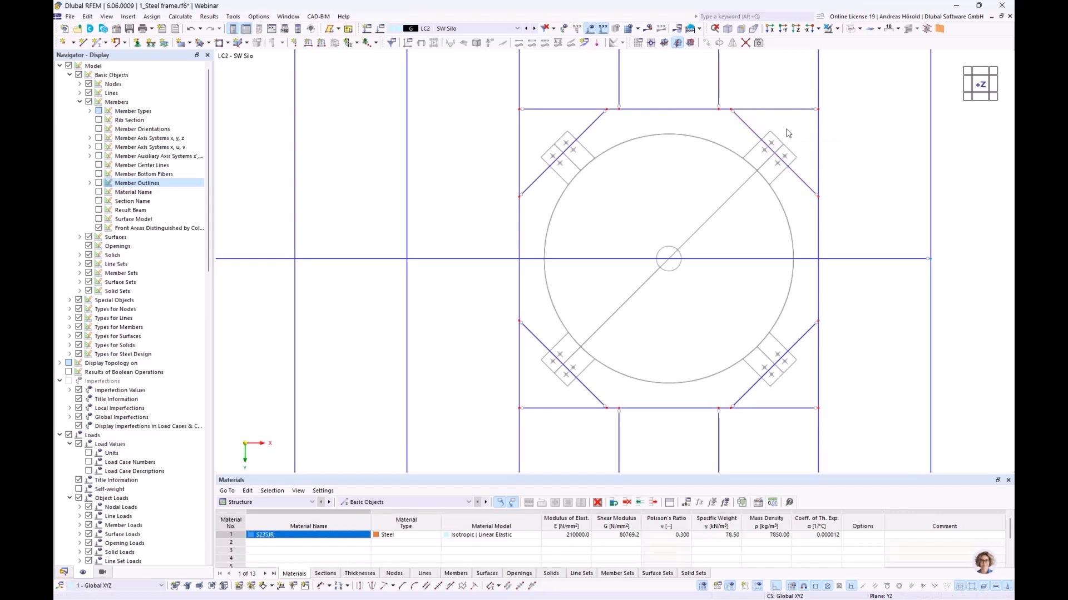
left_click_drag(787, 129, 544, 374)
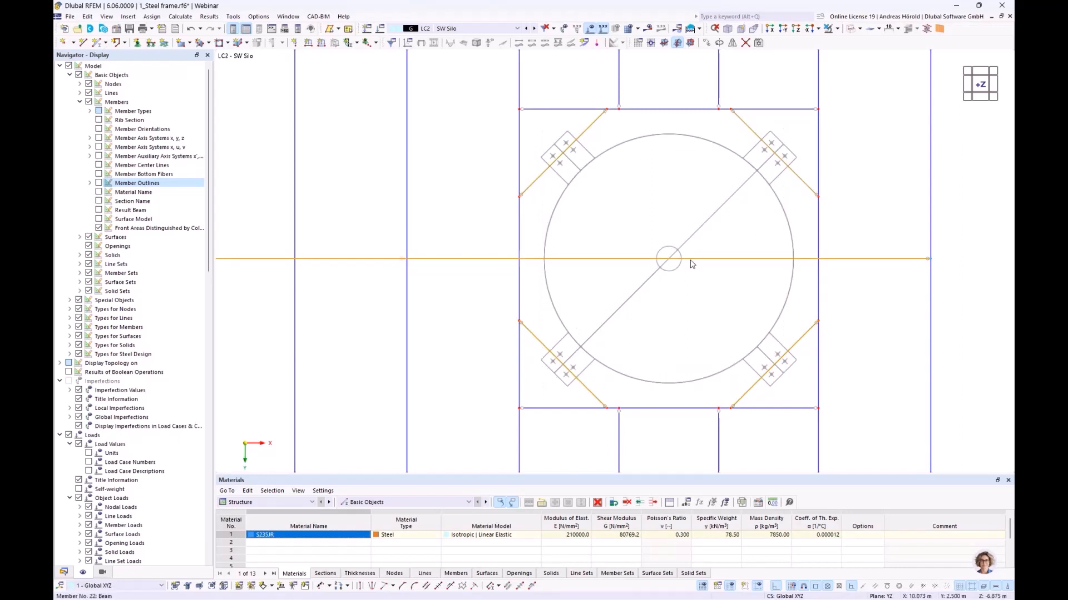
left_click(622, 278)
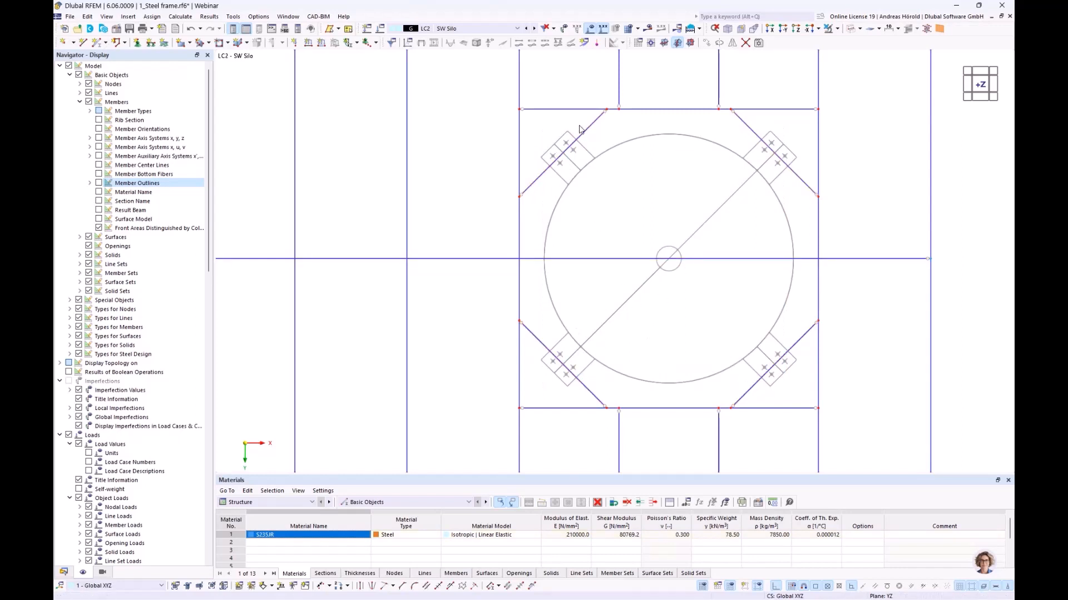
left_click_drag(579, 126, 535, 191)
left_click_drag(553, 331, 535, 368)
left_click_drag(794, 334, 772, 389)
left_click_drag(799, 160, 777, 190)
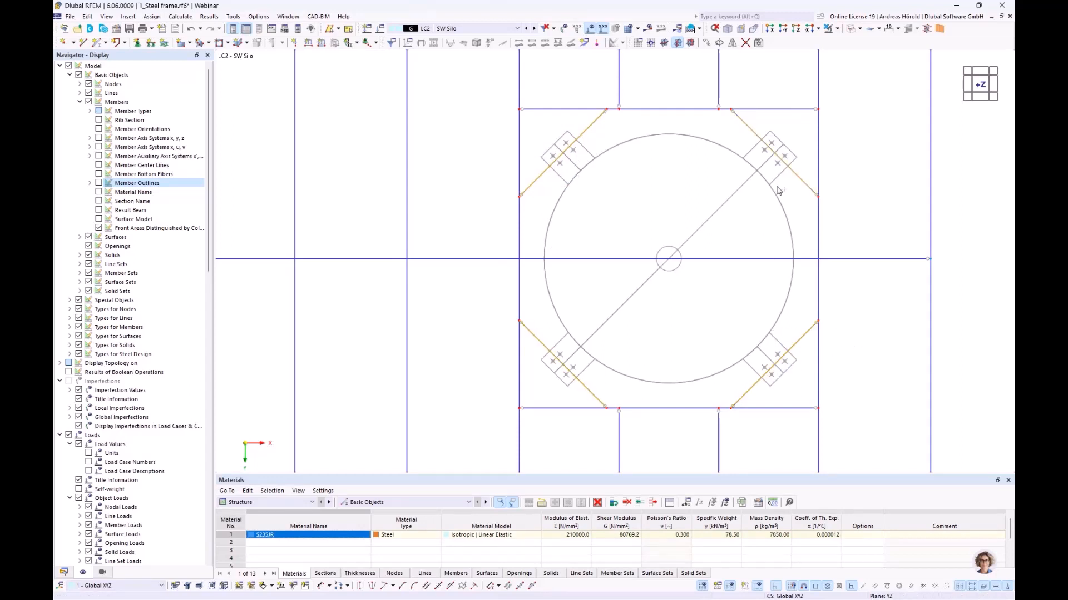
Apply a single concentrated 4 kN member load at midspan of the four selected members in LC2, using a relative load distance.
left_click(322, 44)
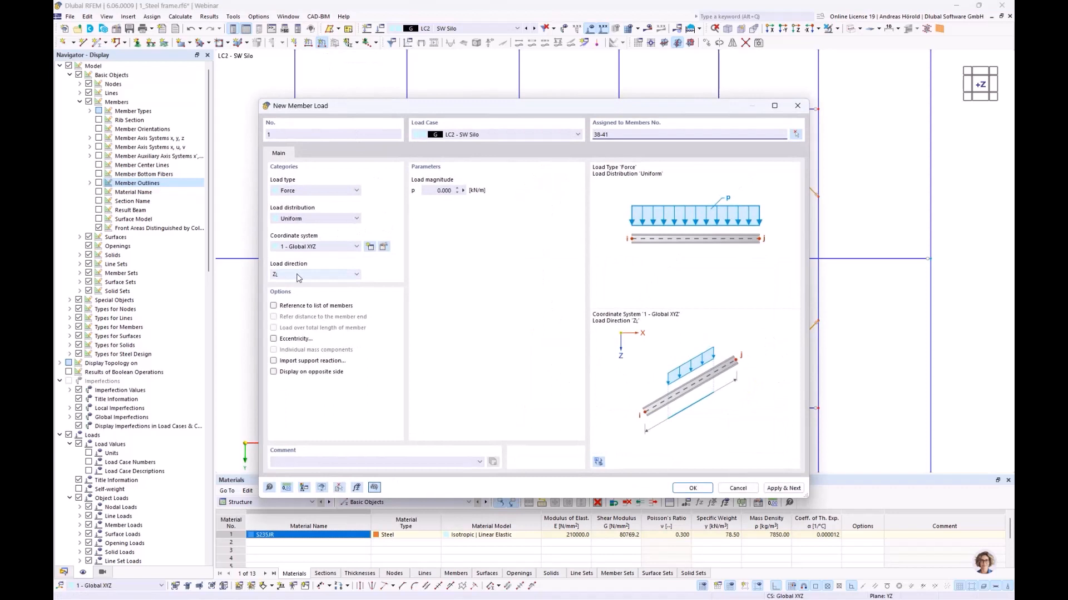
left_click(311, 219)
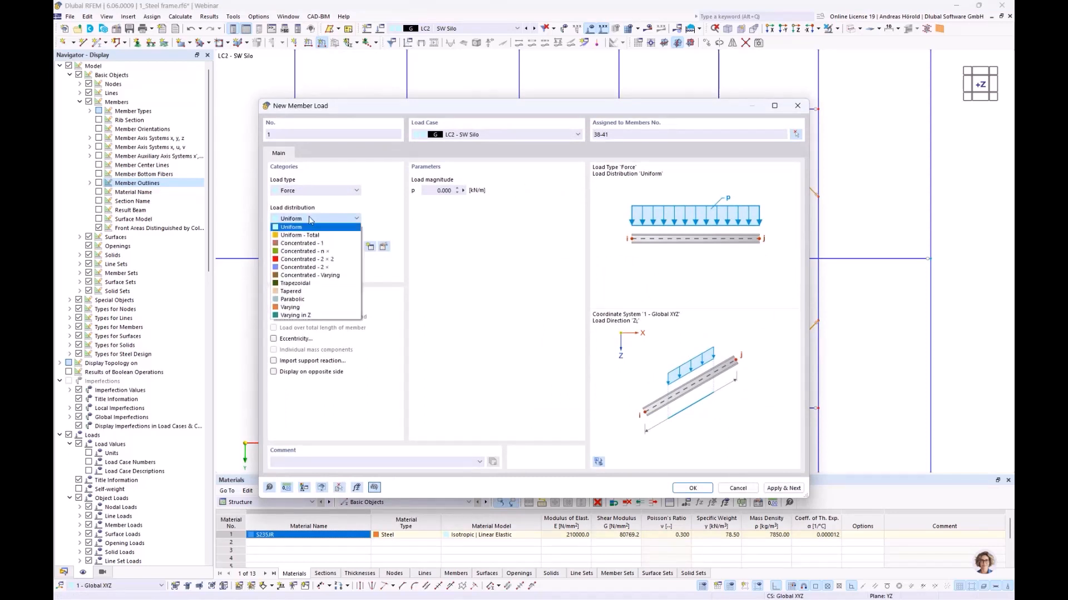
left_click(321, 244)
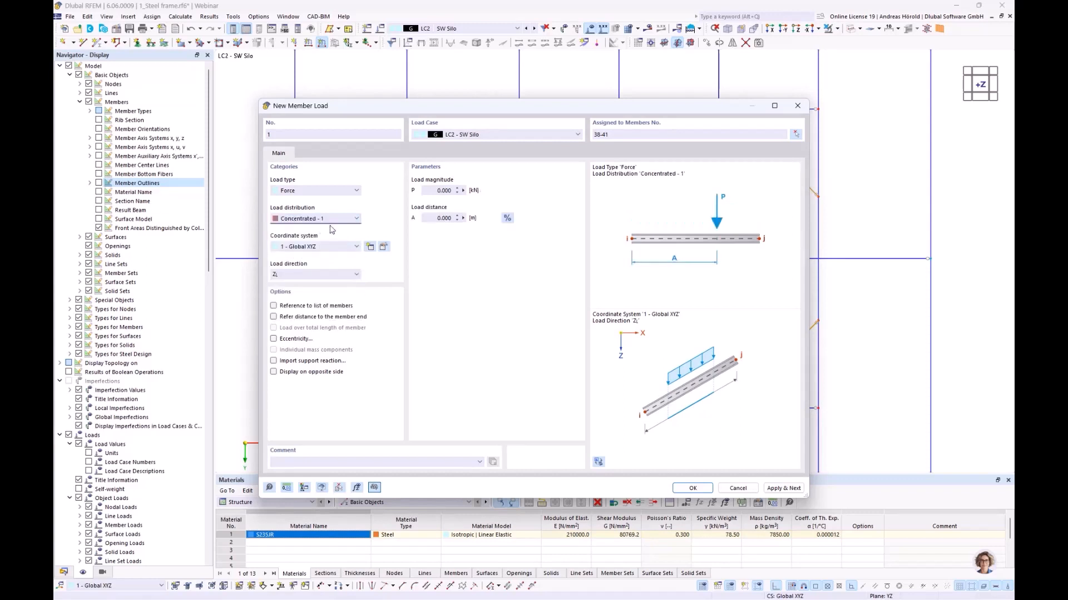
left_click(432, 190)
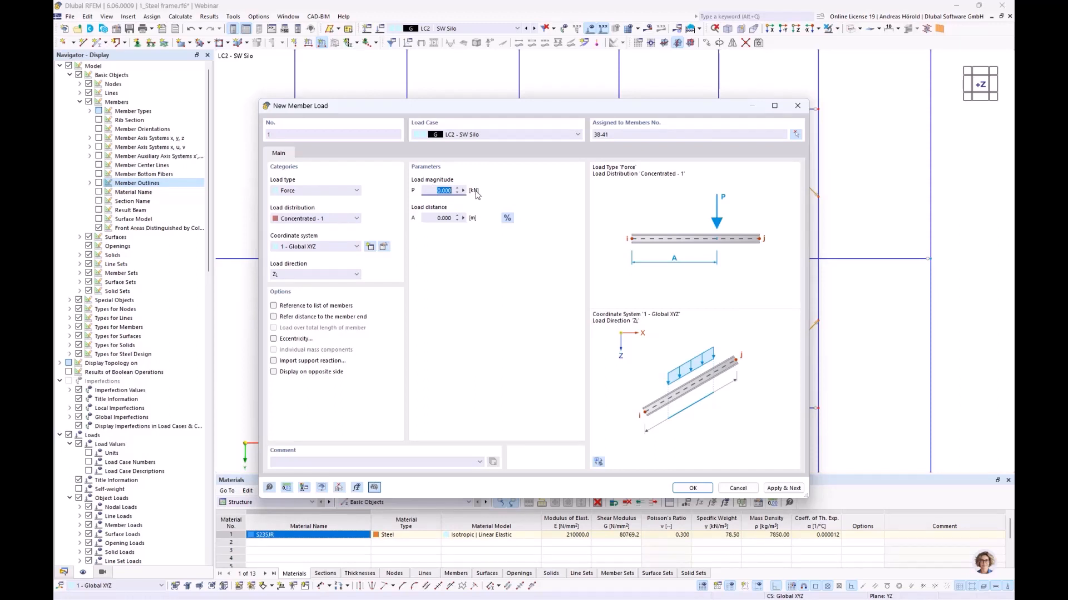
type("4")
left_click(507, 219)
left_click_drag(433, 219, 476, 222)
left_click(687, 490)
scroll(616, 412, "up", 3)
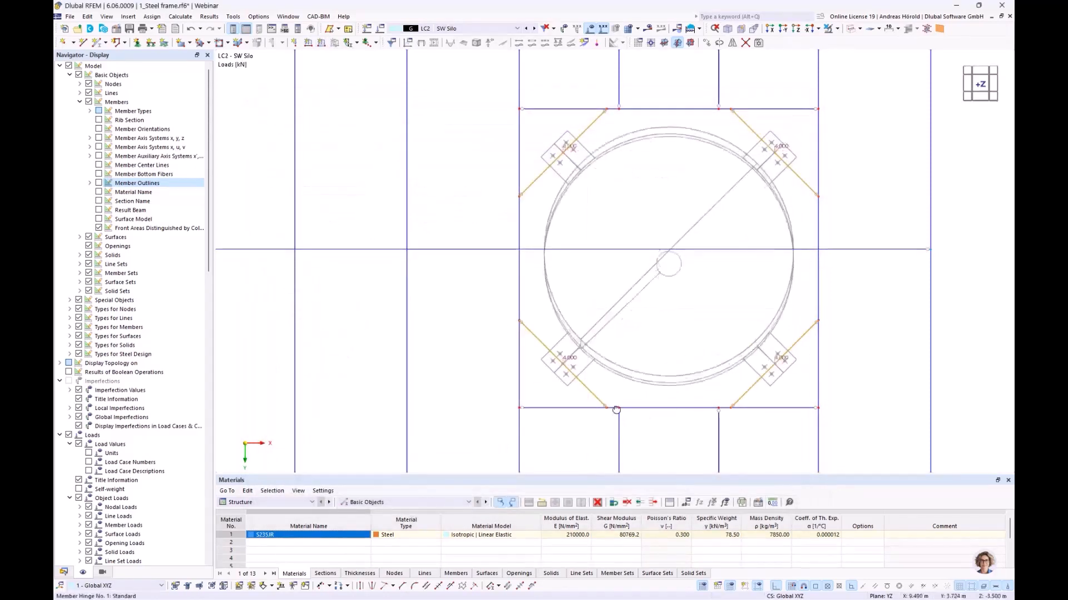
middle_click_drag(618, 380, 620, 312, "ctrl")
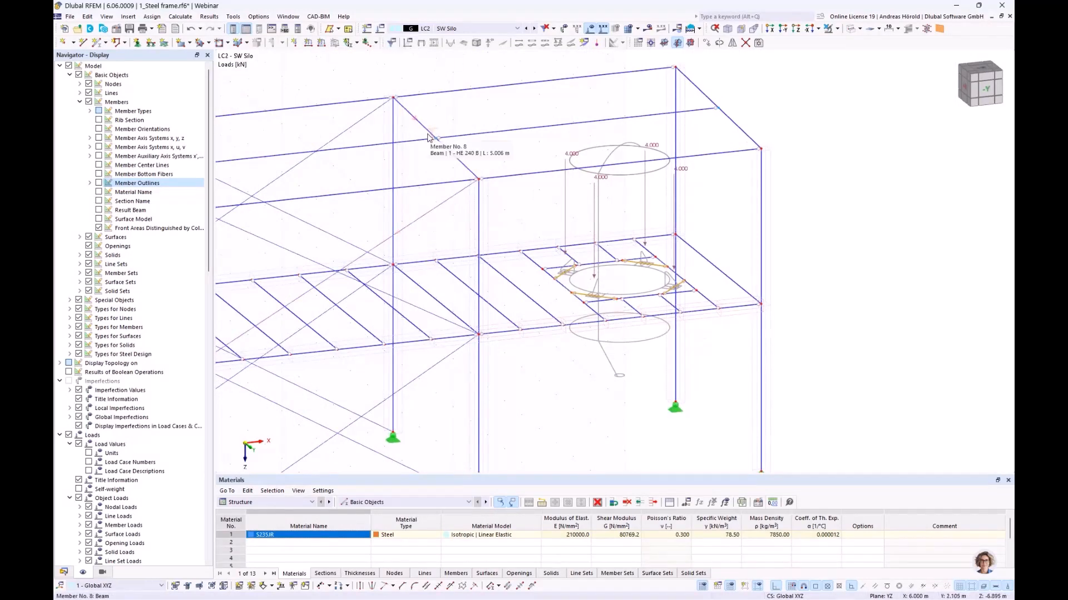
scroll(473, 146, "down", 3)
middle_click_drag(473, 146, 620, 191)
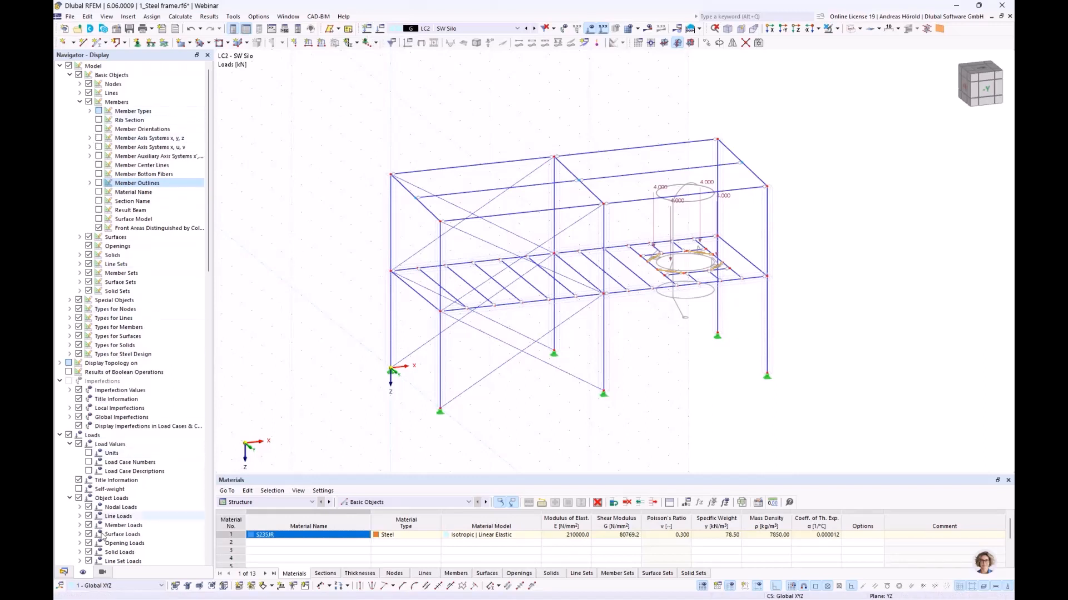
Reopen the load cases and combinations settings from the model data tree and copy load case LC1 Self-weight as LC3.
left_click(64, 573)
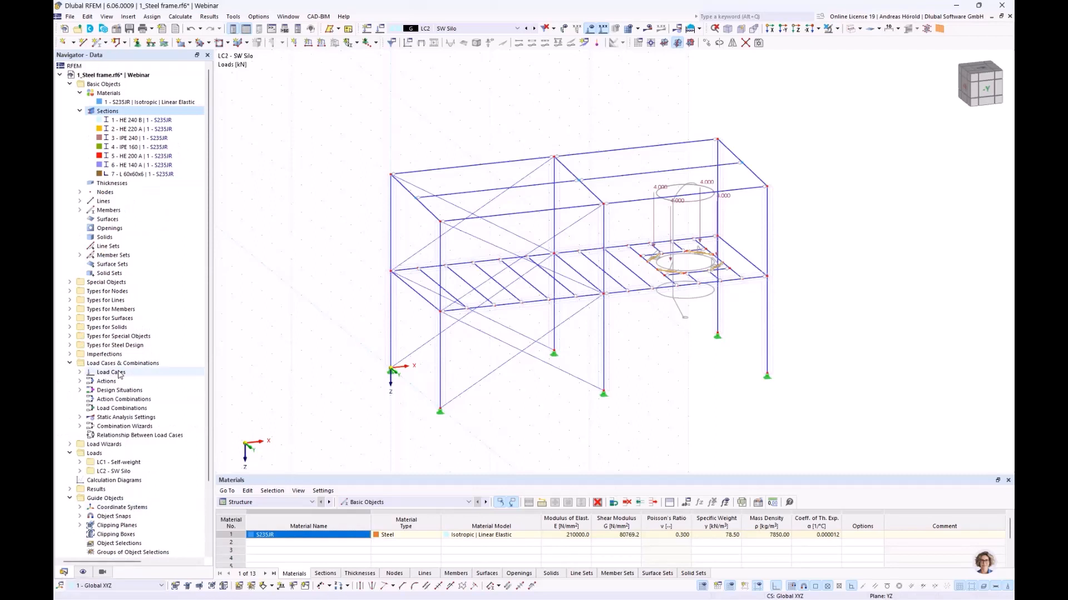
left_click(79, 373)
scroll(116, 384, "down", 2)
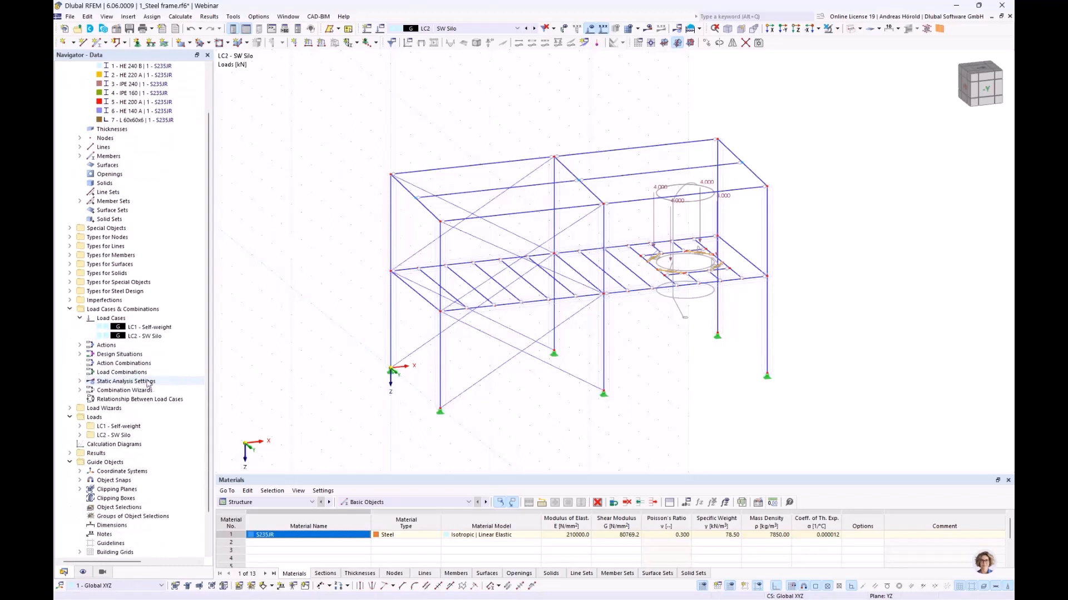
right_click(135, 311)
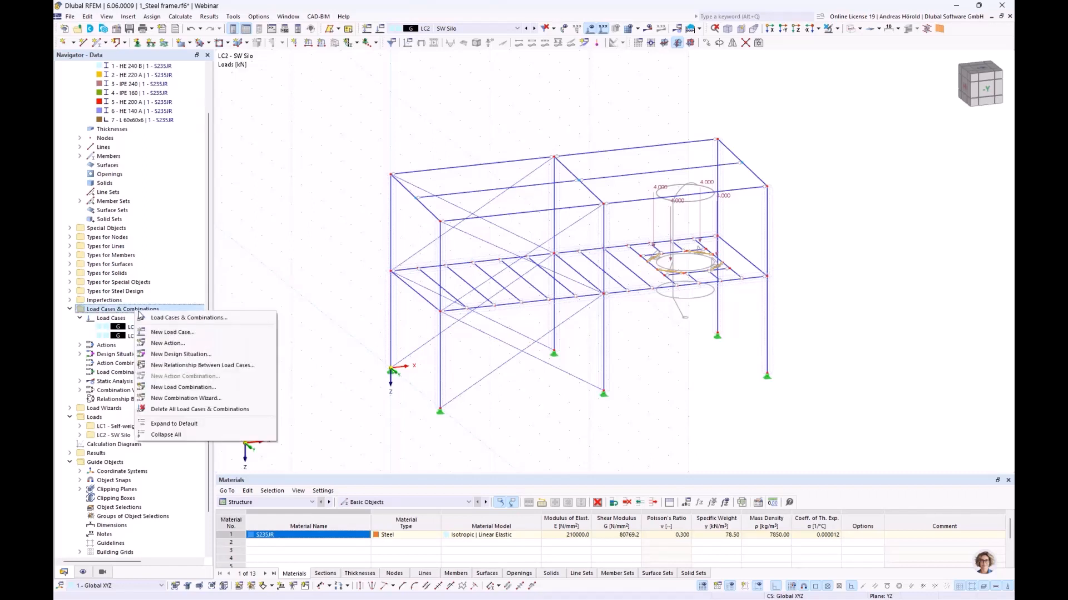
left_click(185, 319)
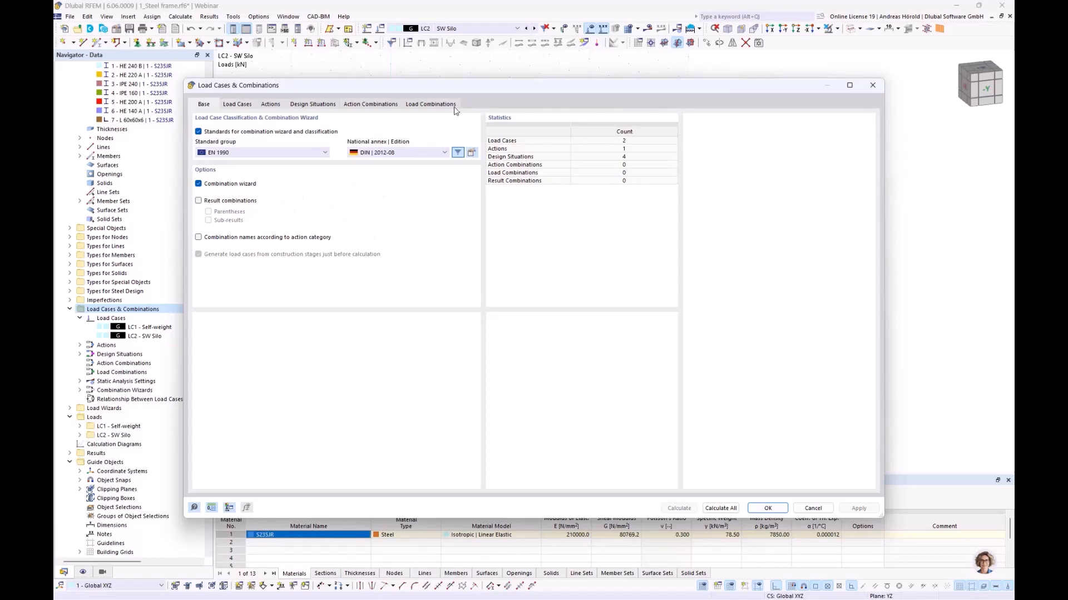
left_click(234, 105)
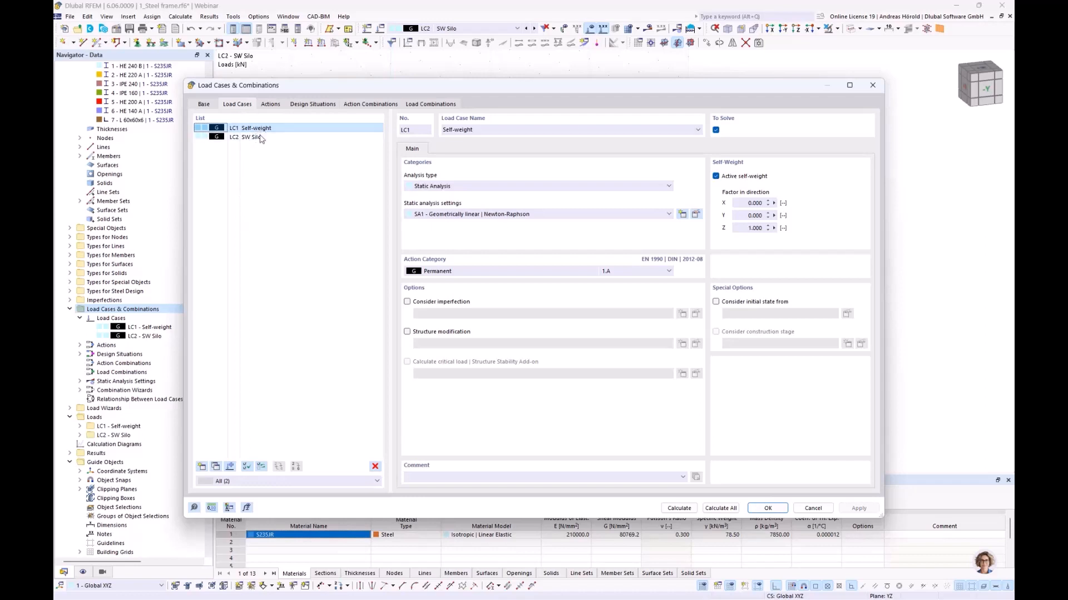
left_click(216, 467)
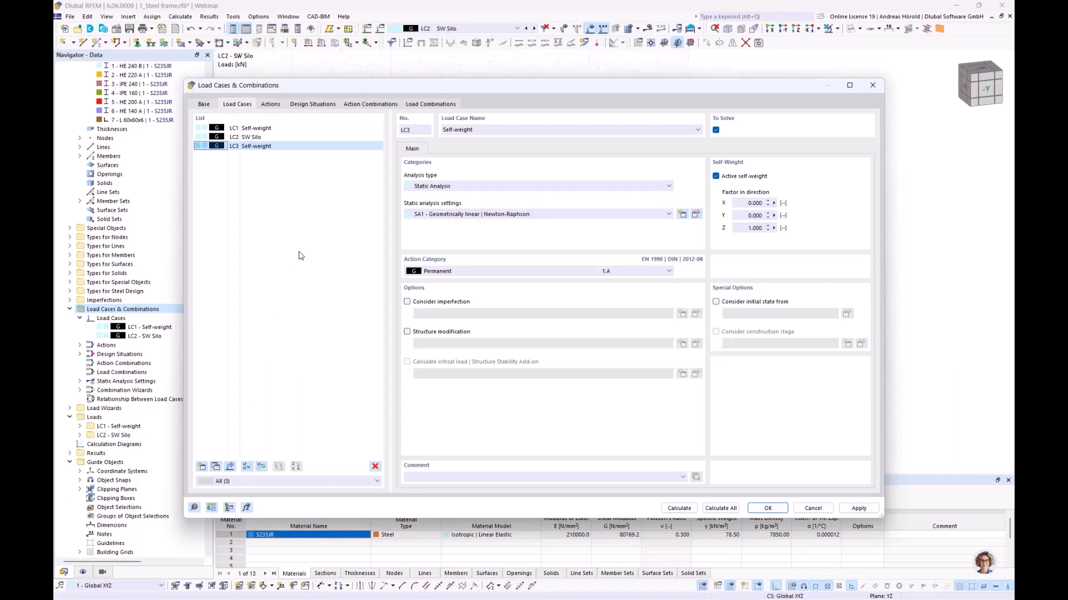
Set LC3 to imposed loads category A: domestic, residential areas, deactivate its self-weight, and rename it "Imposed load".
left_click(464, 271)
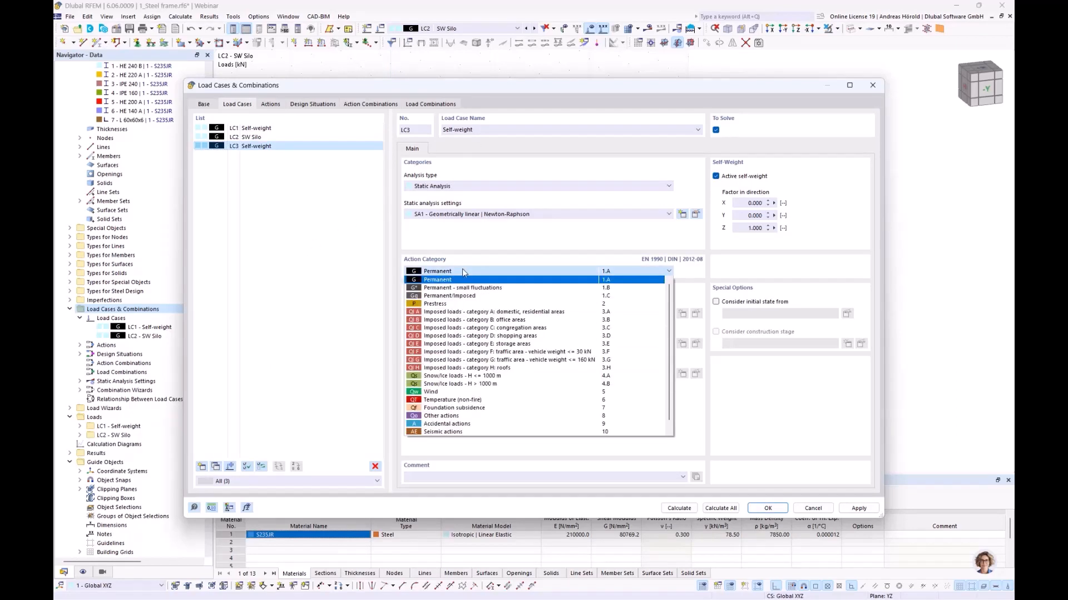
left_click(466, 313)
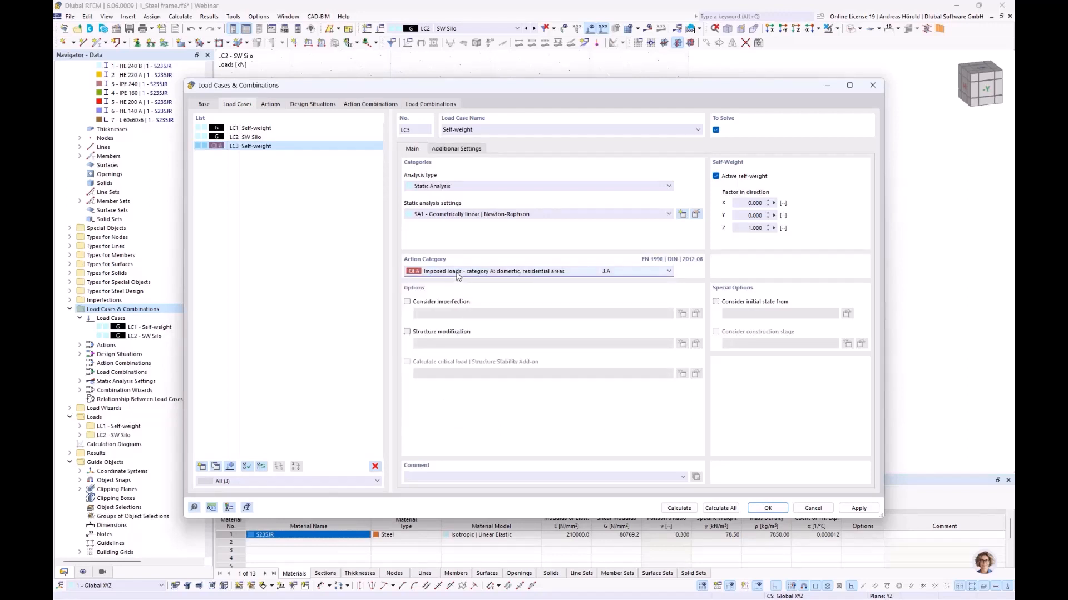
left_click(716, 176)
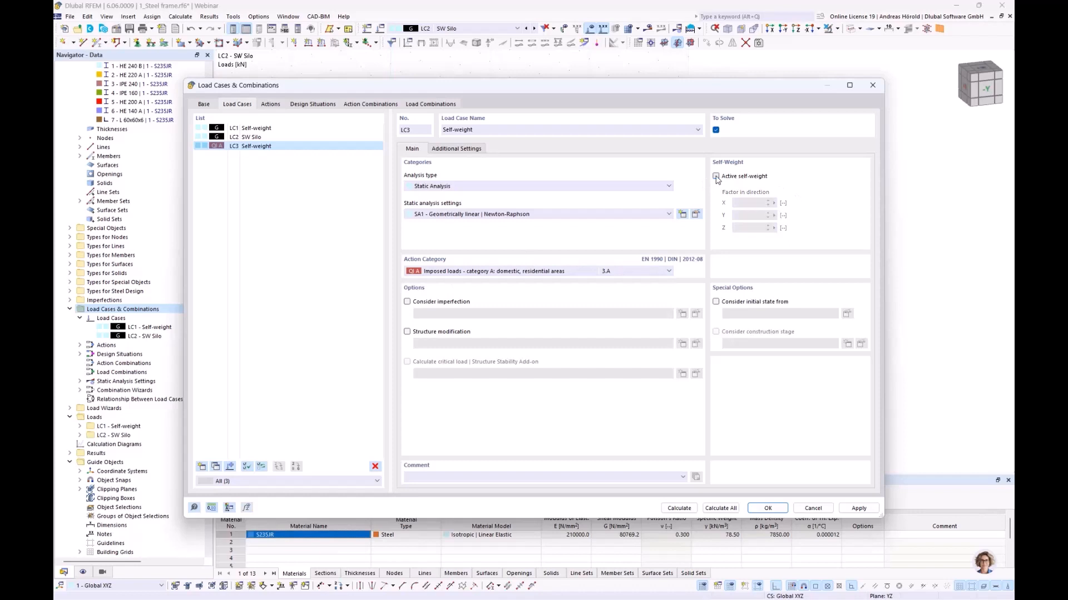
left_click(486, 129)
left_click_drag(485, 129, 437, 130)
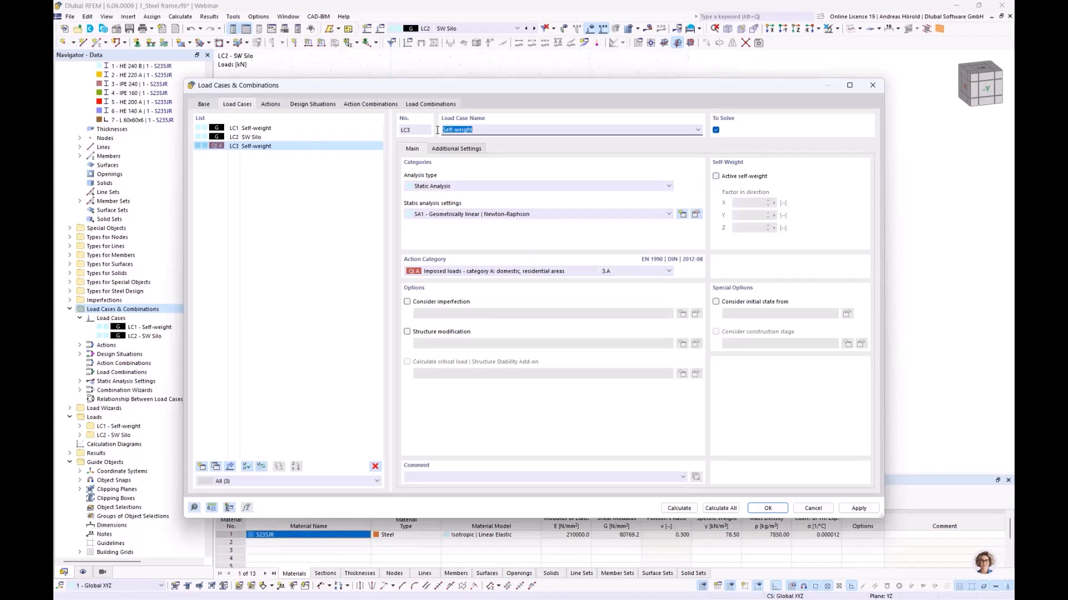
type("Imposed load")
left_click(761, 508)
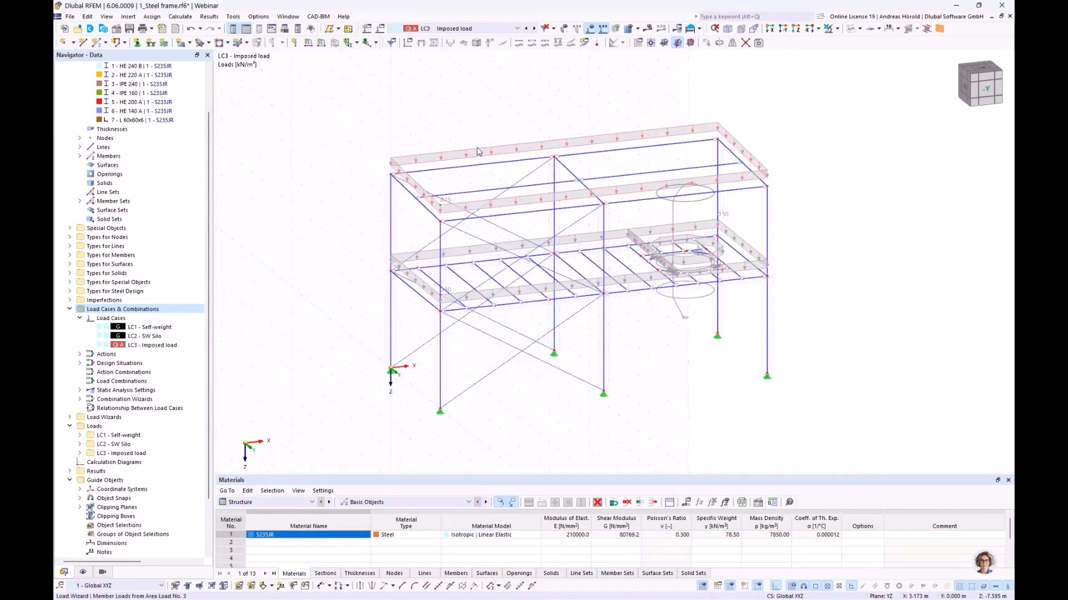
In LC3, delete the copied roof area load and set the platform's area load magnitude to 2.50 kN/m².
key("Delete")
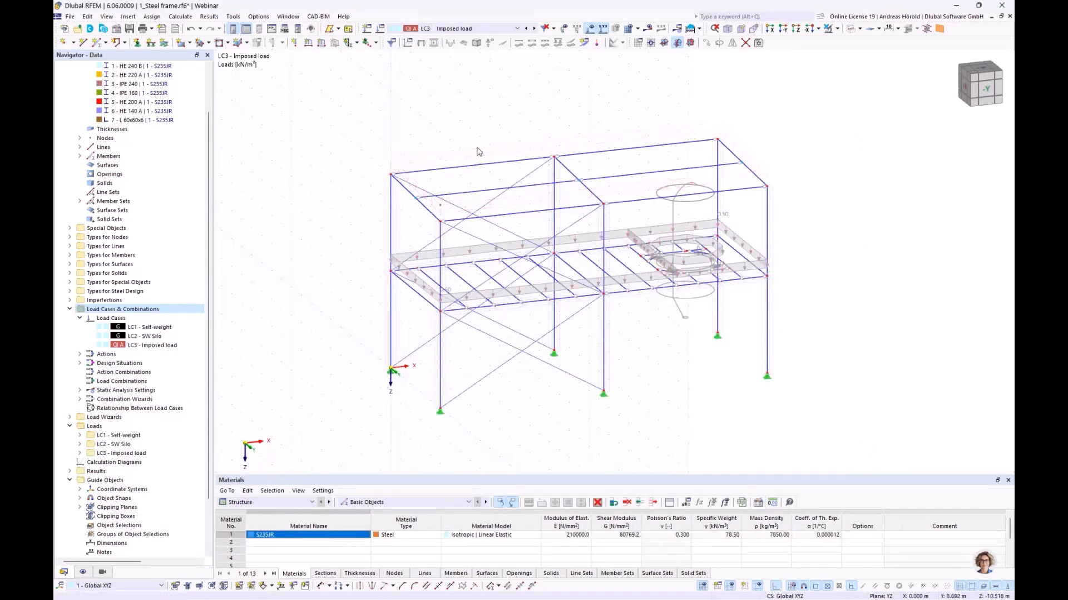
double_click(512, 247)
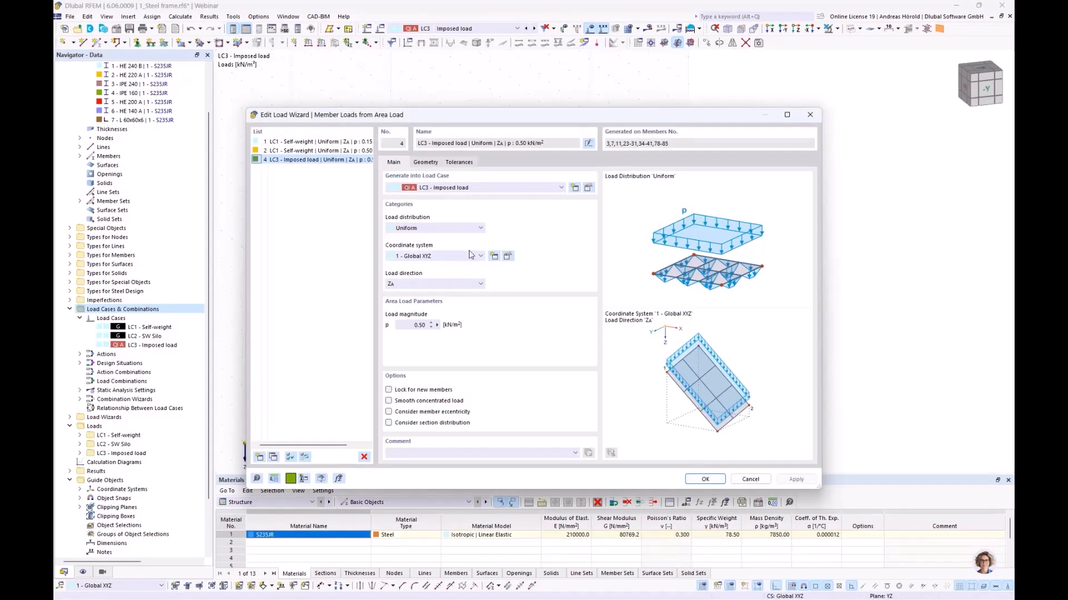
left_click(408, 327)
left_click_drag(405, 326, 474, 327)
type("2")
left_click(425, 163)
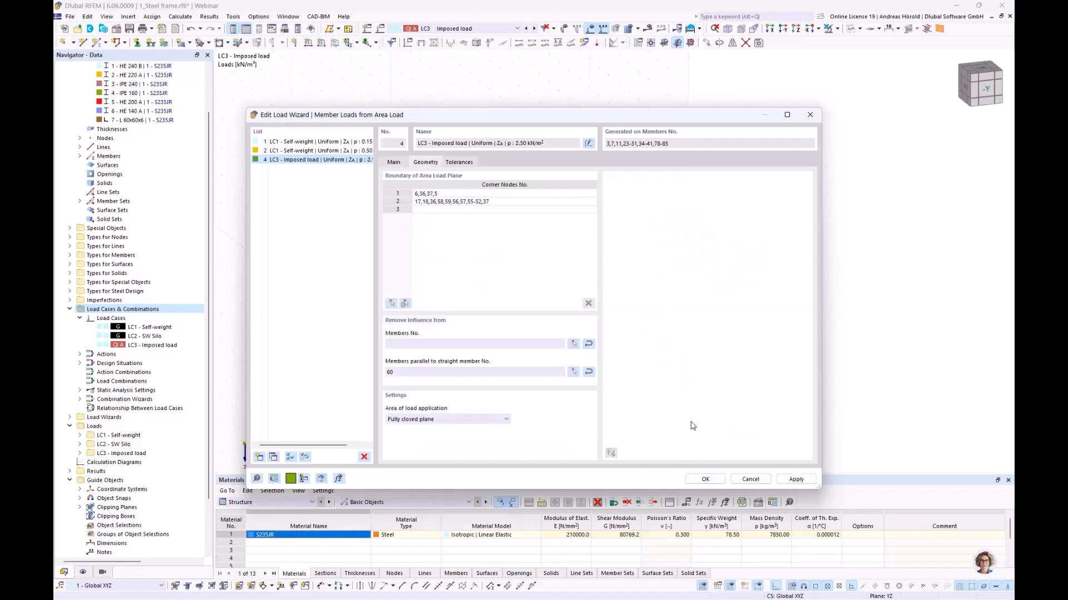
left_click(707, 479)
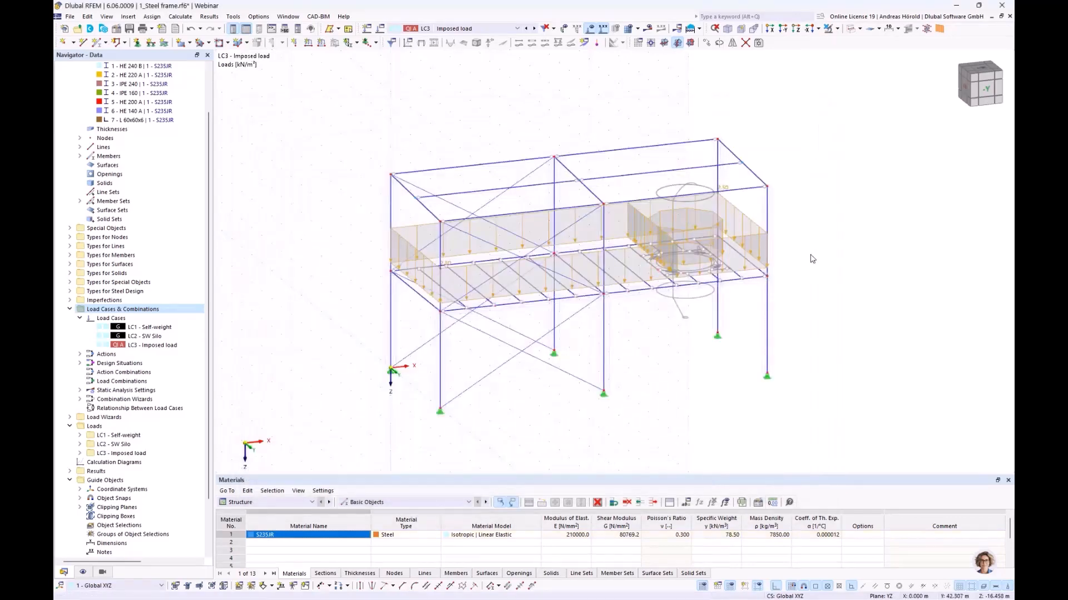
scroll(756, 169, "up", 2)
middle_click_drag(819, 281, 838, 258, "ctrl")
scroll(815, 293, "down", 2)
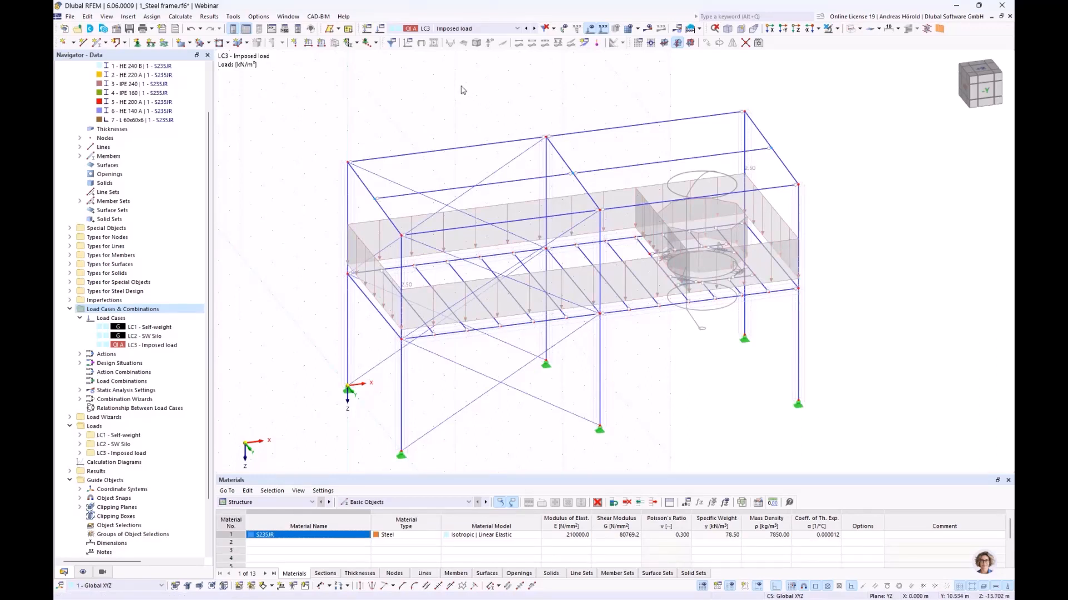
Create load case LC4 named "Silo filling" with the action category imposed loads category A: domestic, residential areas.
left_click(366, 29)
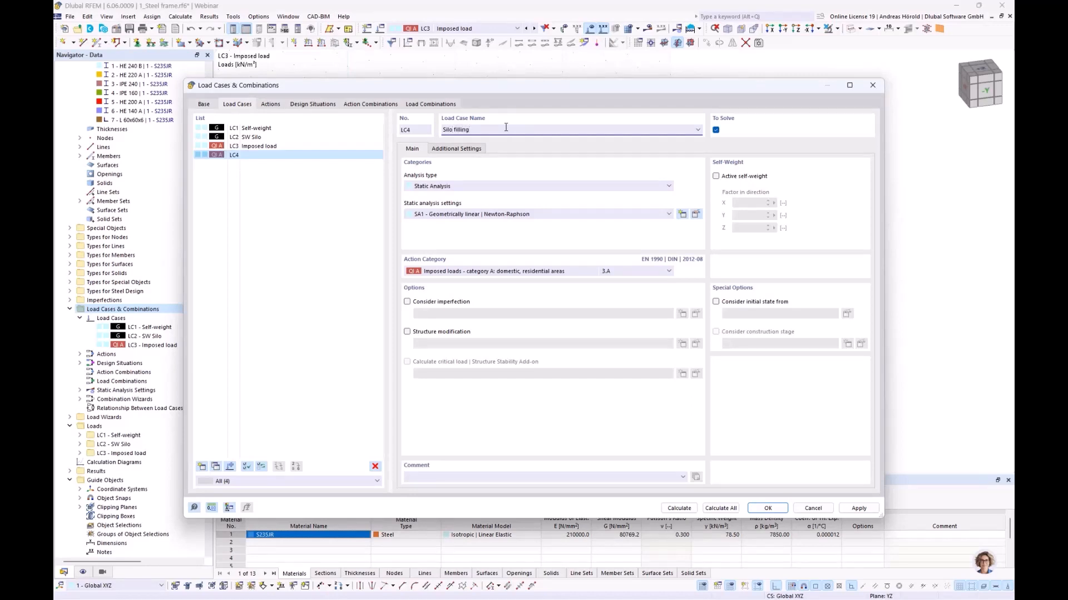
left_click(763, 506)
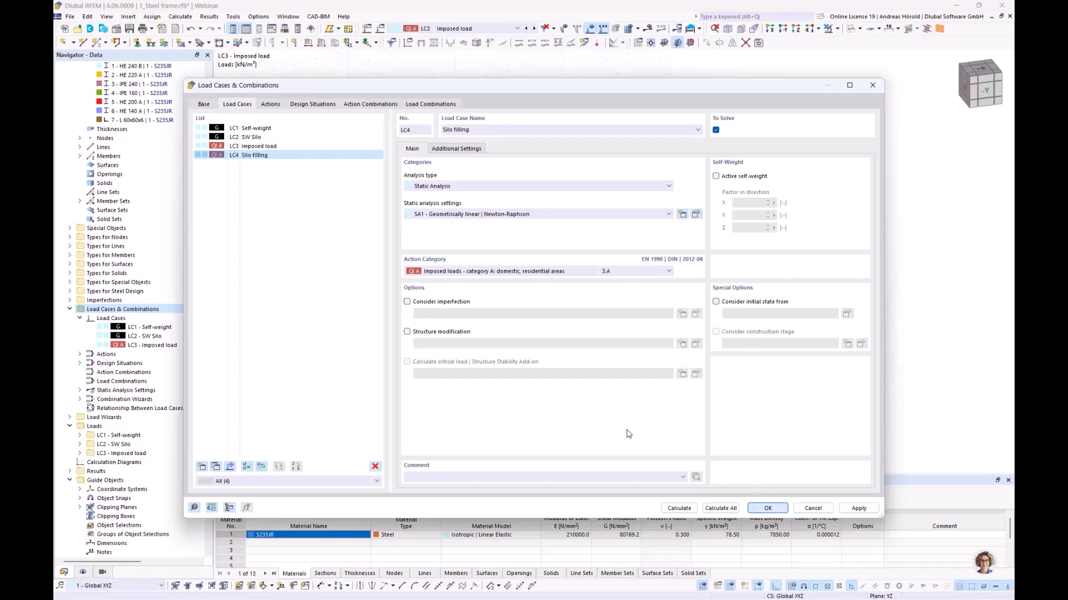
left_click(480, 277)
left_click(479, 276)
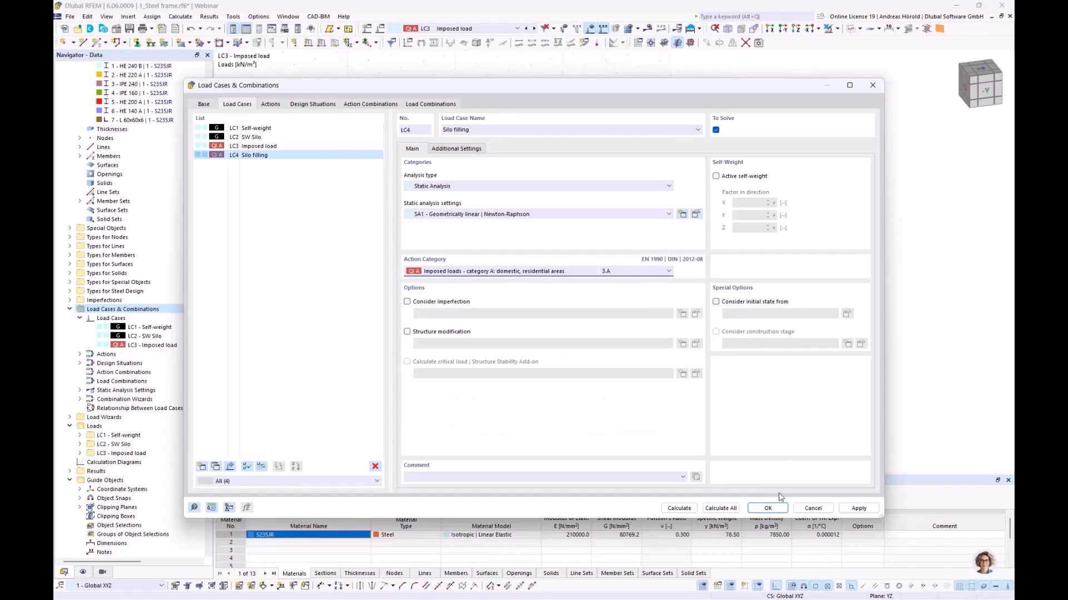
left_click(769, 508)
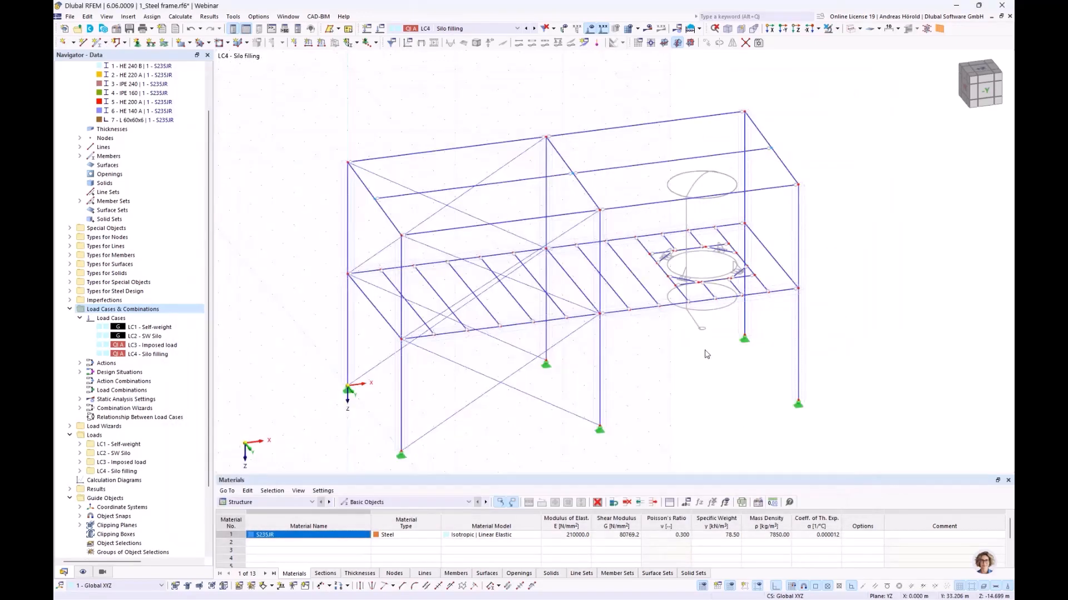
In plan view of the silo opening, define a new concentrated member load of 10 kN at midspan for LC4.
left_click(798, 30)
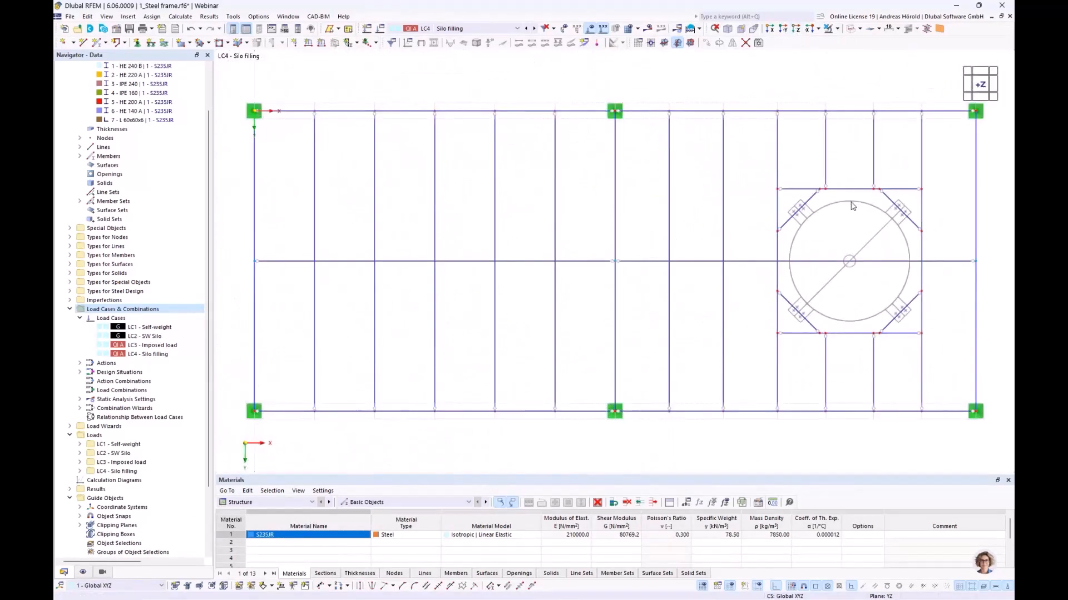
scroll(856, 209, "up", 3)
middle_click_drag(860, 210, 714, 209)
scroll(713, 209, "up", 1)
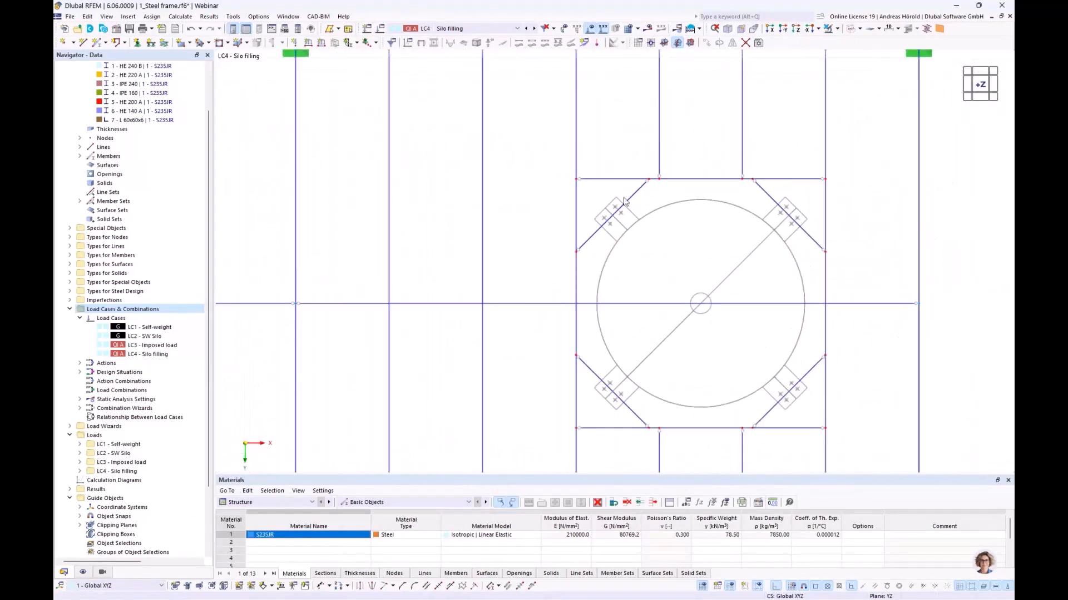
left_click(321, 45)
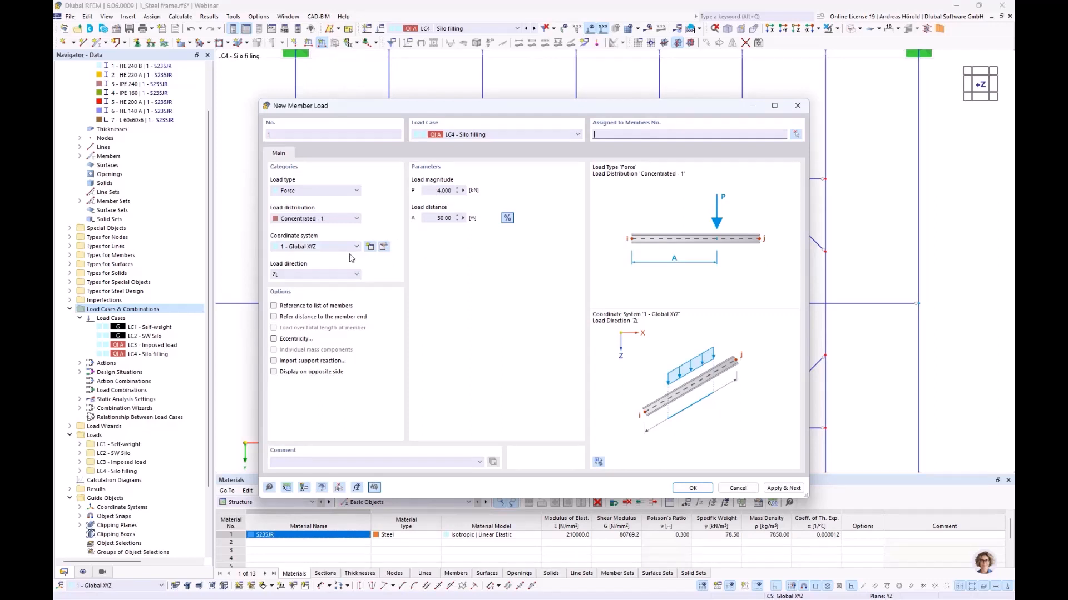
left_click(427, 190)
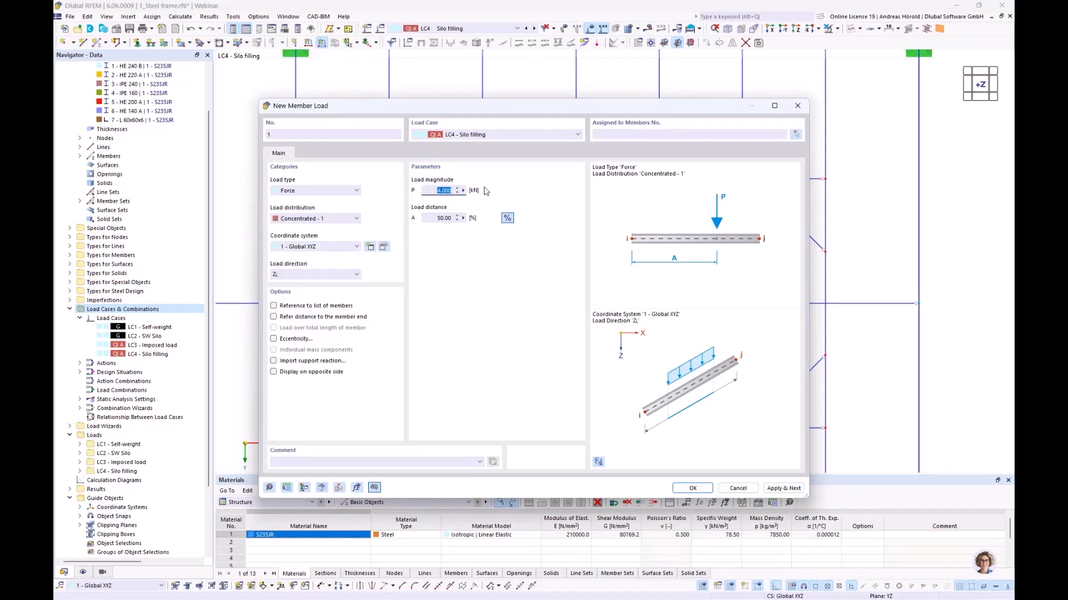
type("10")
left_click(692, 489)
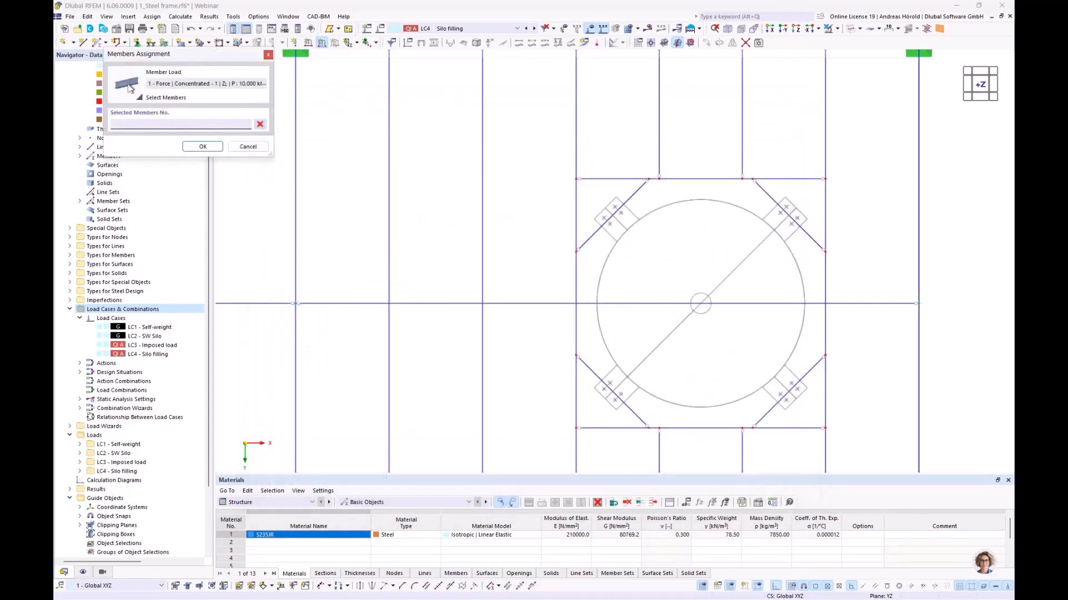
Assign the silo filling member load to the four diagonal corner members around the opening.
left_click_drag(799, 202, 591, 238)
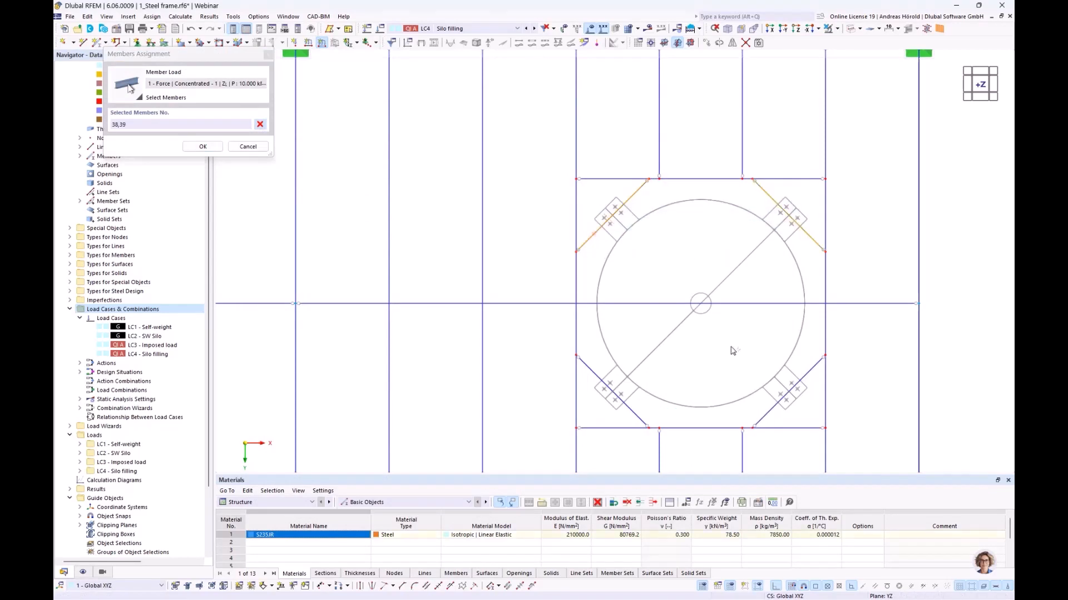
left_click_drag(802, 389, 612, 415)
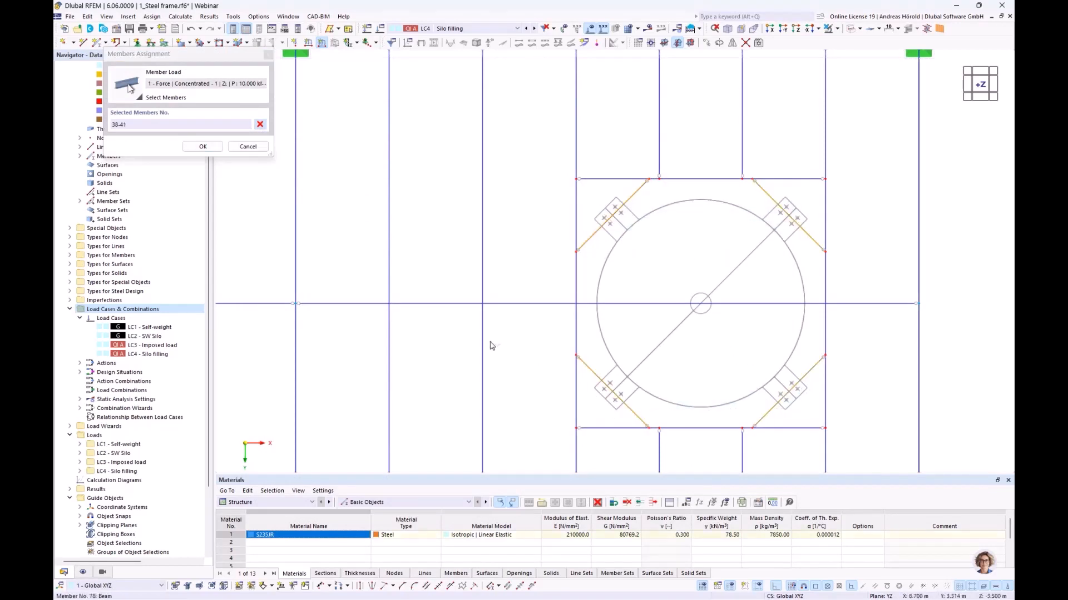
left_click(205, 147)
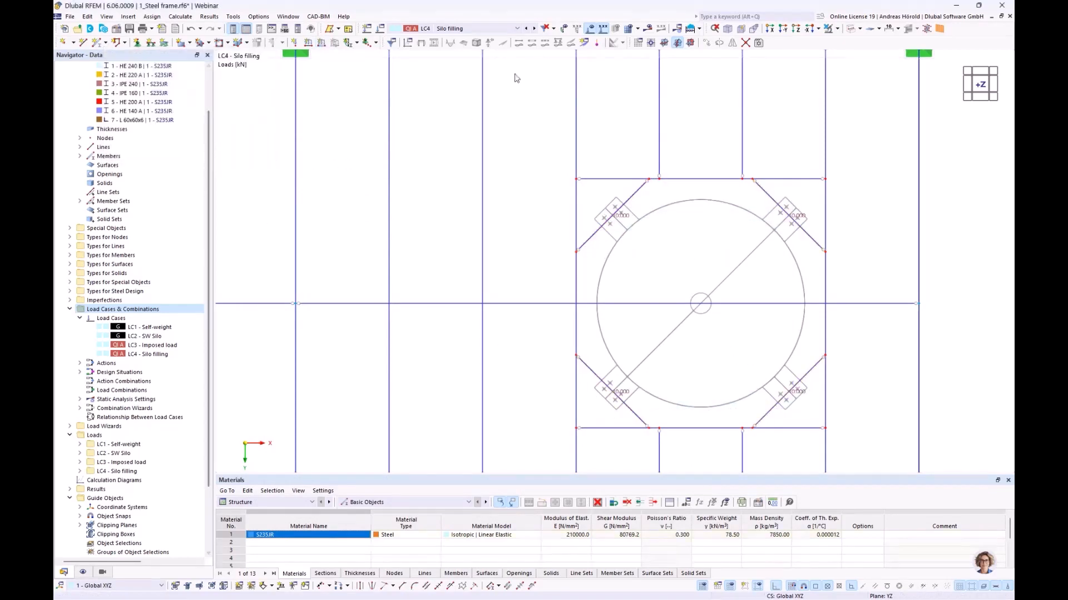
scroll(557, 136, "down", 3)
middle_click_drag(563, 211, 595, 264, "ctrl")
scroll(595, 264, "up", 3)
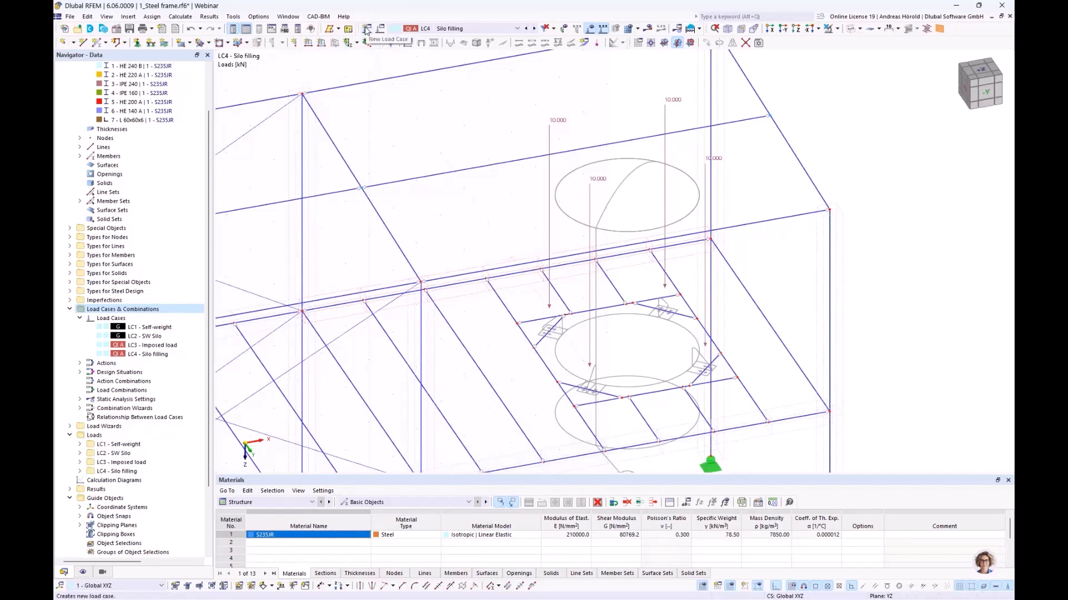
Create load case LC5 named "Snow" with the action category Snow/ice loads - H <= 1000 m.
left_click(367, 30)
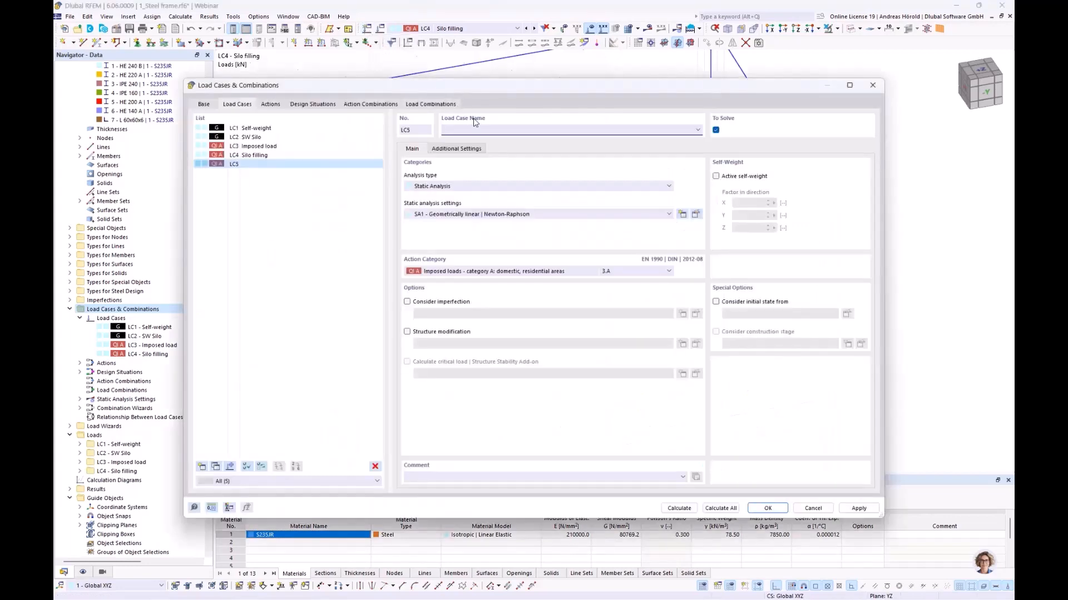
left_click(473, 272)
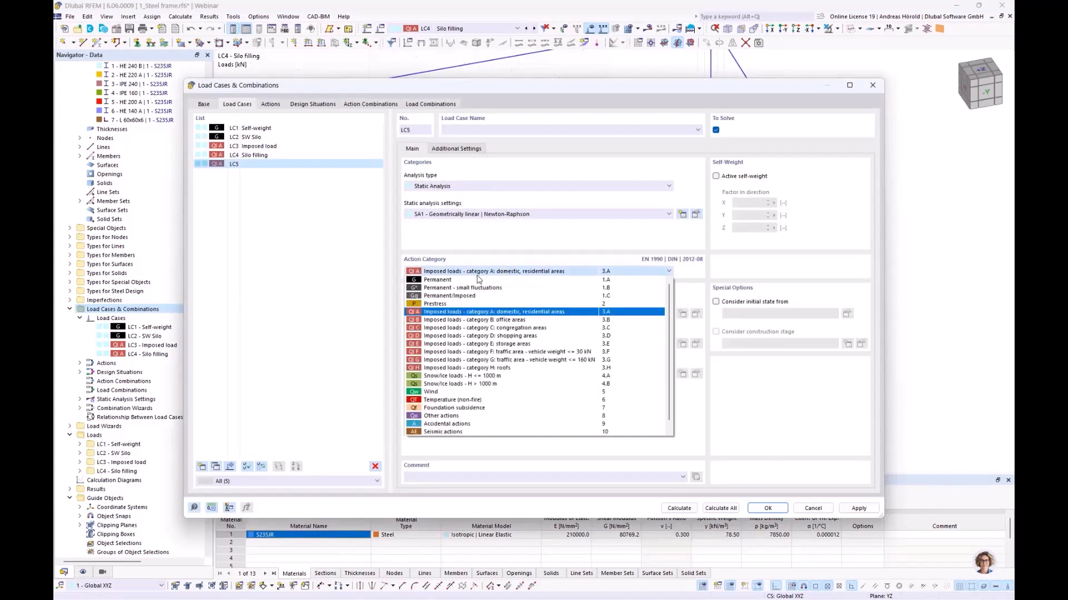
left_click(482, 377)
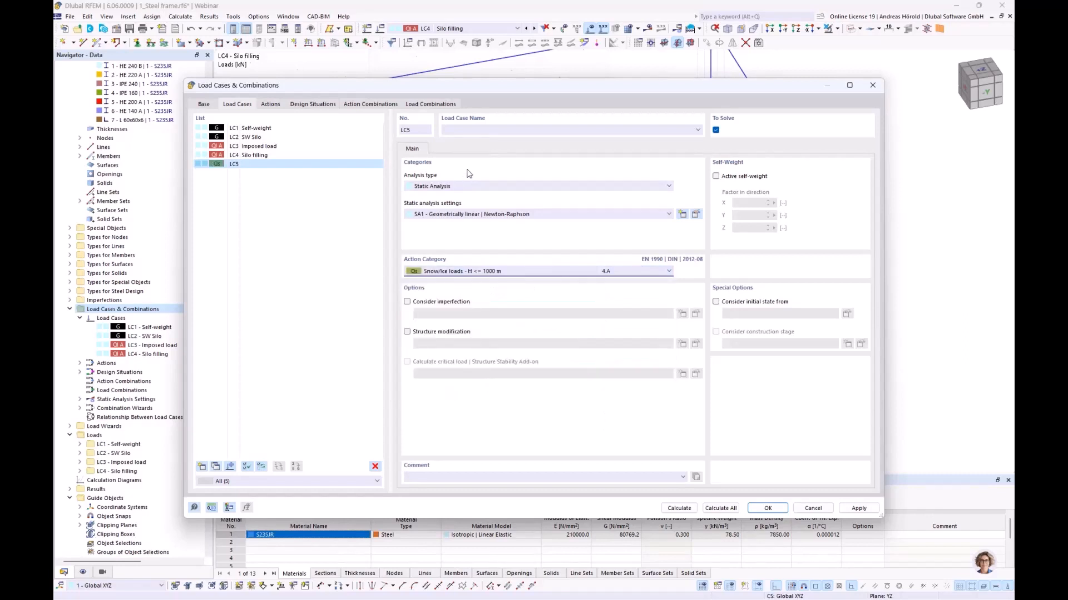
left_click(476, 129)
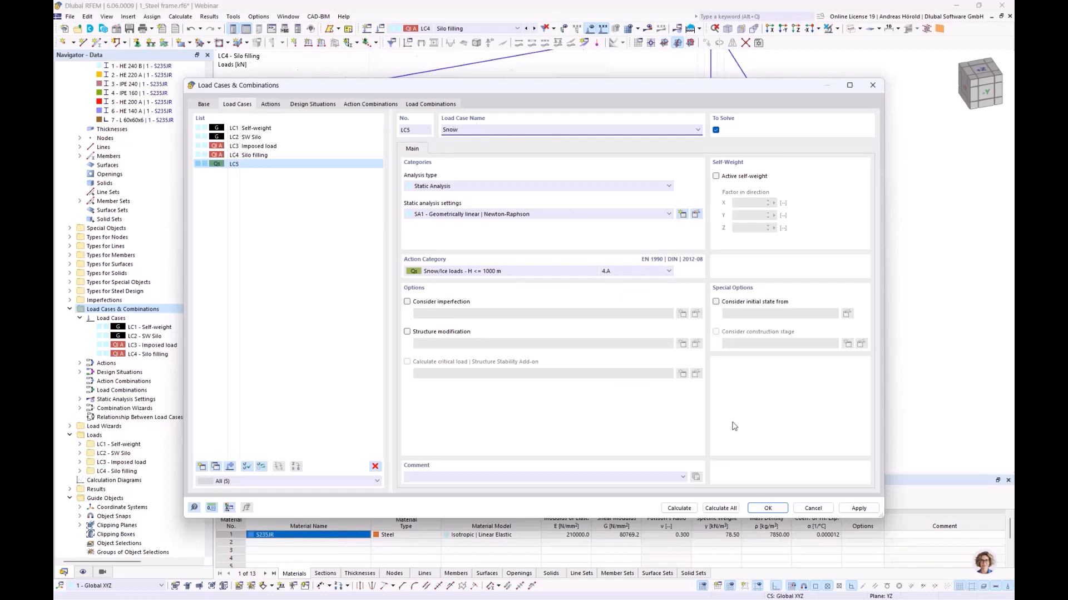
left_click(767, 508)
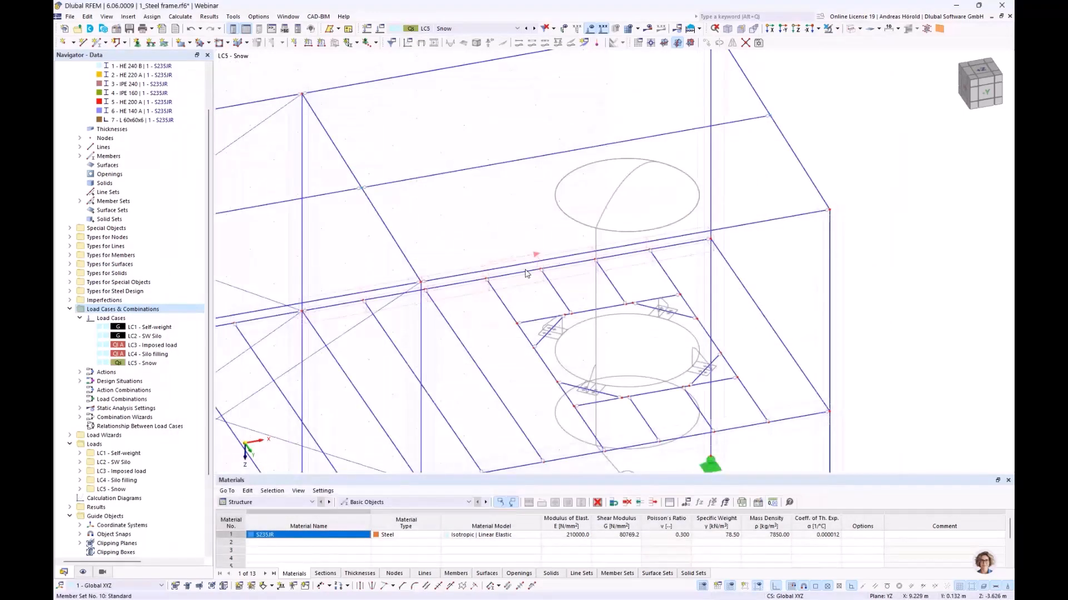
Start a new snow load with the Snow Load Wizard for LC5, using the Flat/Monopitch roof type.
scroll(526, 274, "down", 3)
middle_click_drag(522, 301, 666, 307, "ctrl")
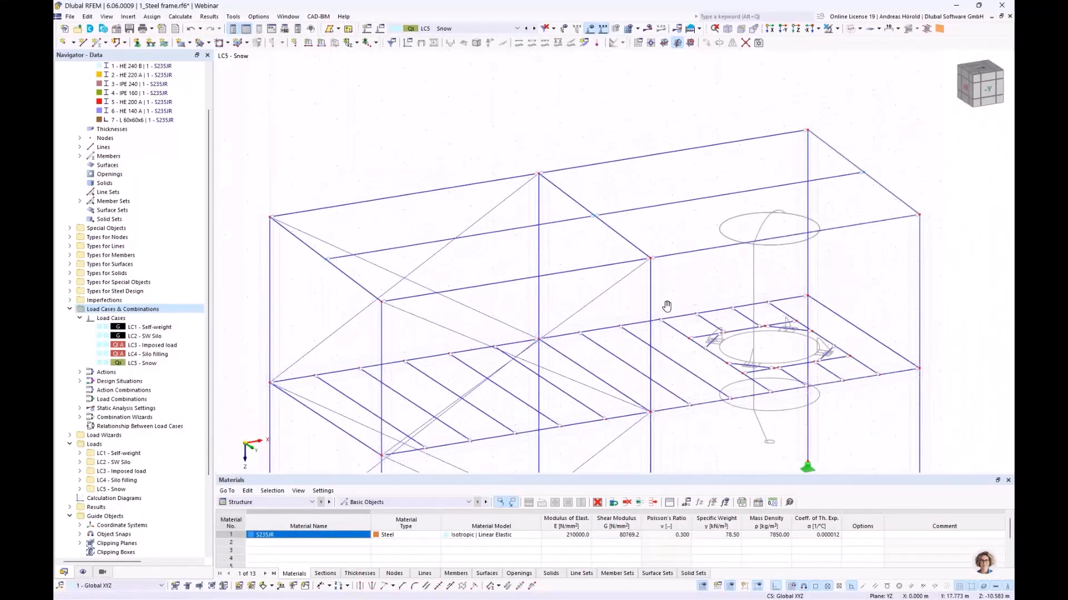
left_click(128, 16)
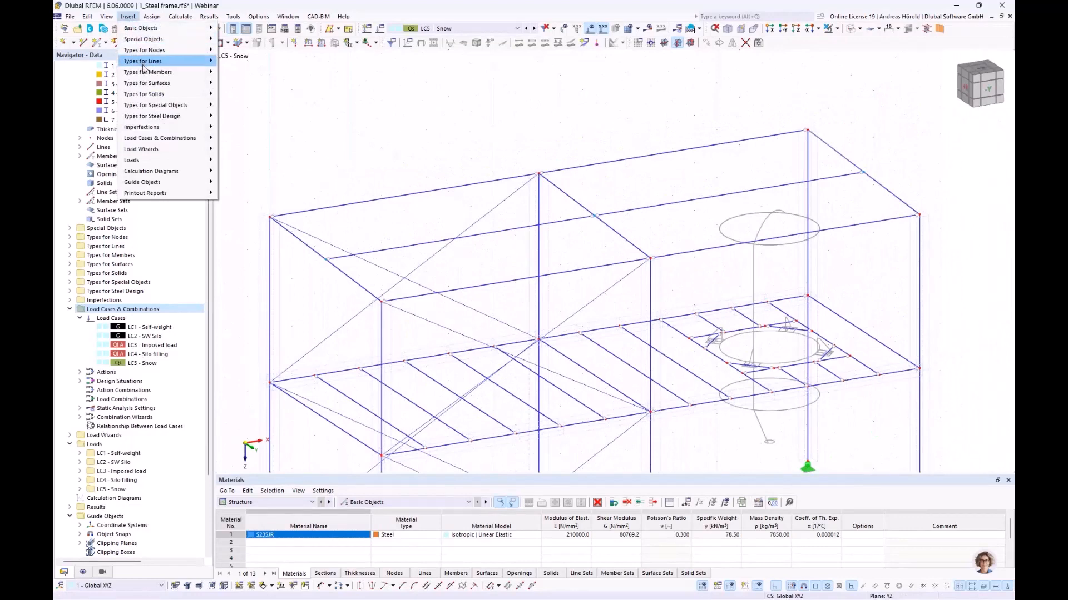
mouse_move(169, 149)
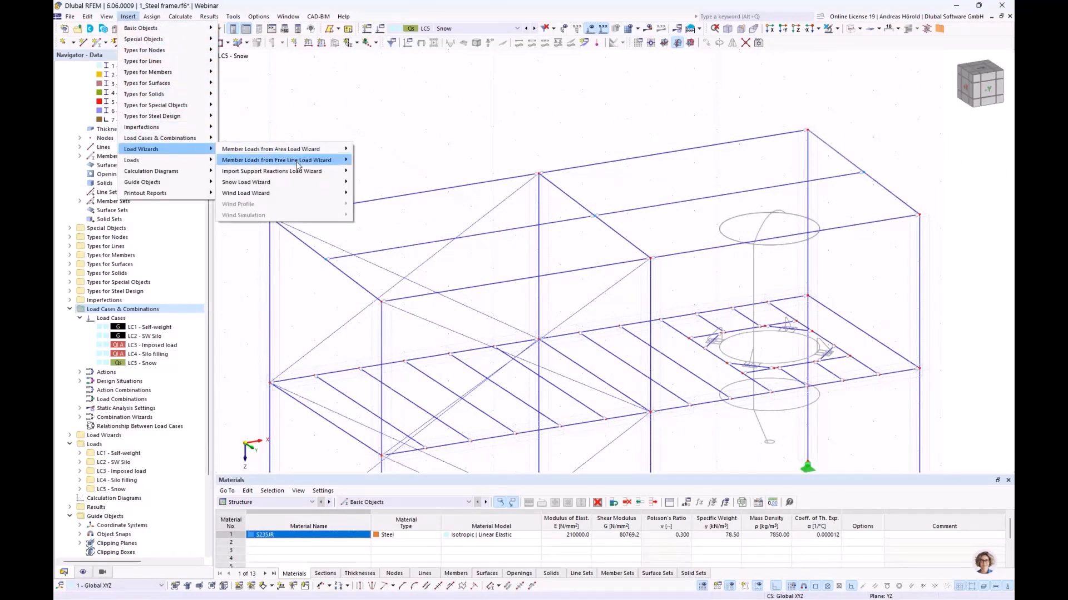
mouse_move(298, 186)
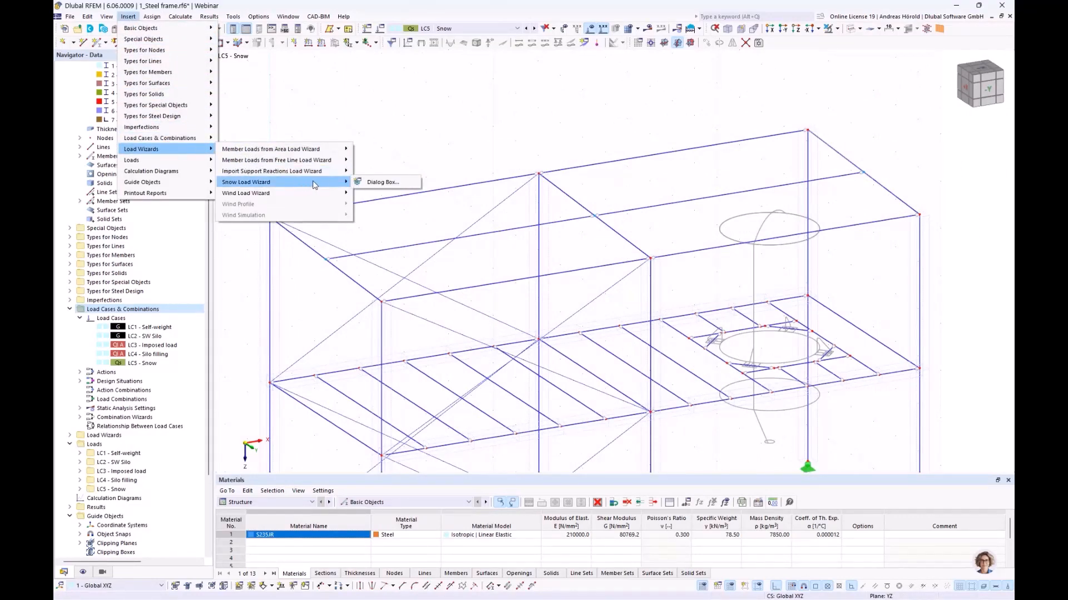
left_click(382, 184)
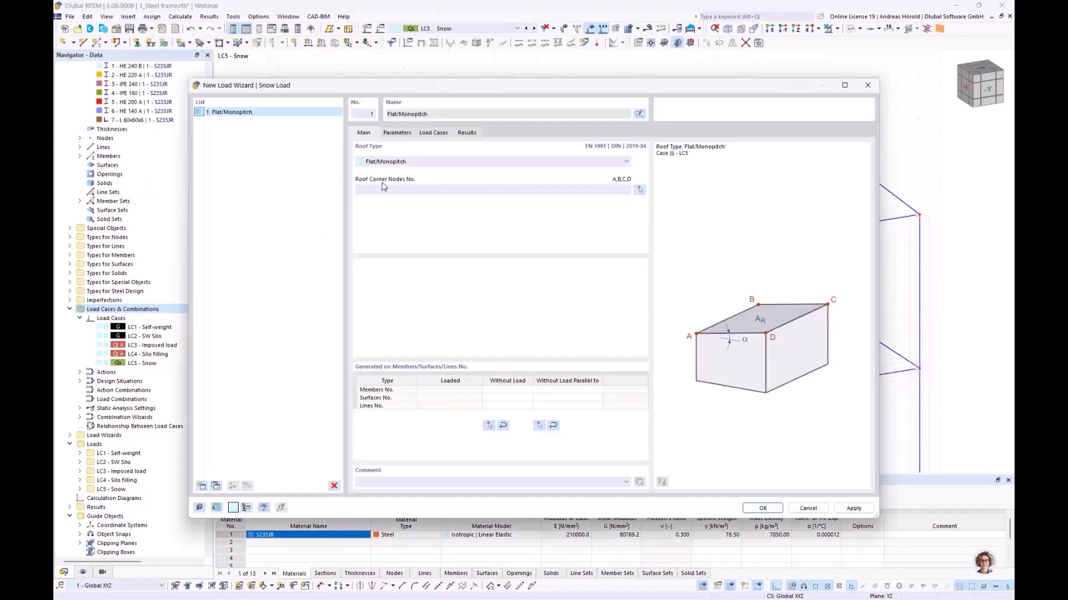
left_click(418, 163)
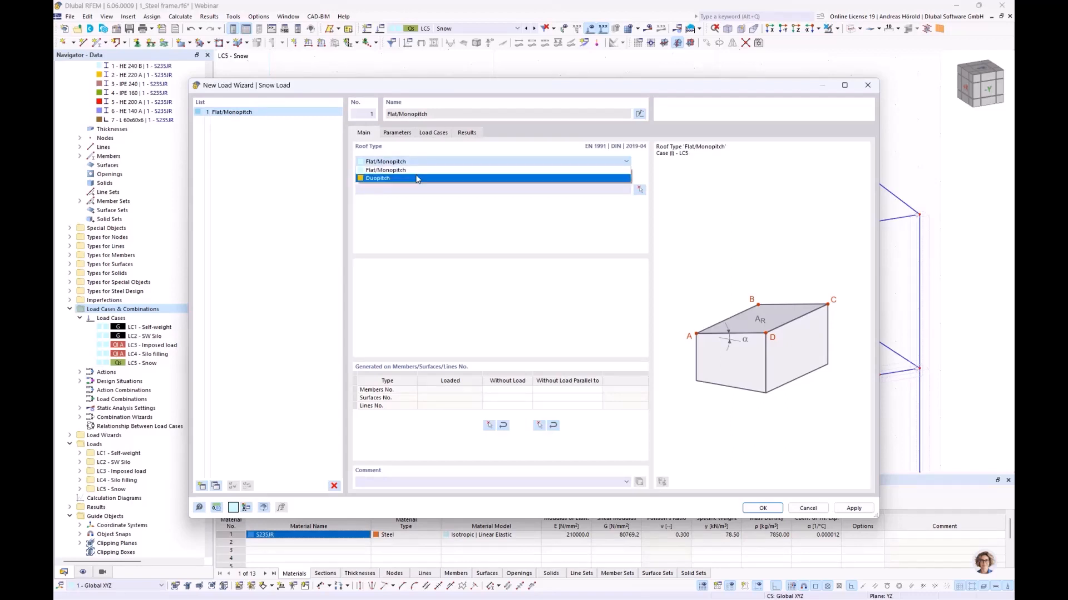
left_click(419, 172)
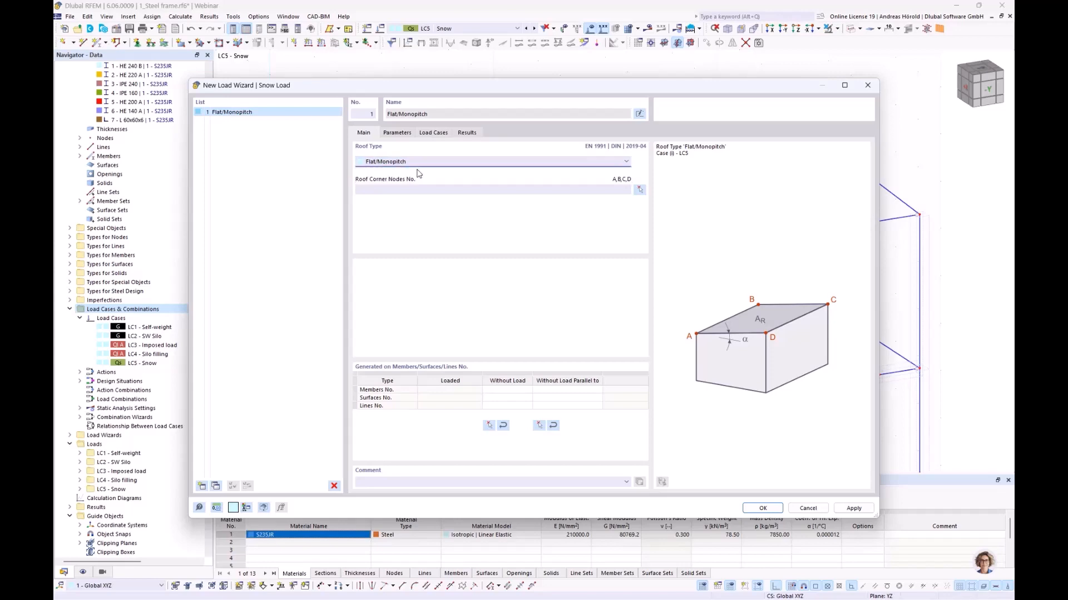
Define the snow load's roof area by picking the four outer roof corner nodes 14, 2, 4 and 16.
left_click(639, 191)
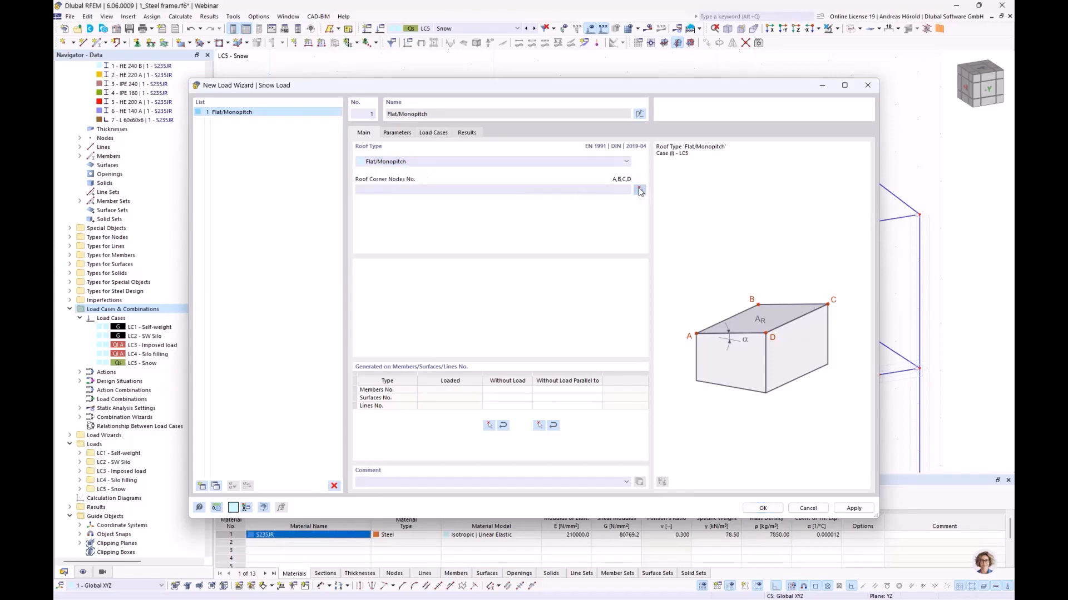
left_click(919, 215)
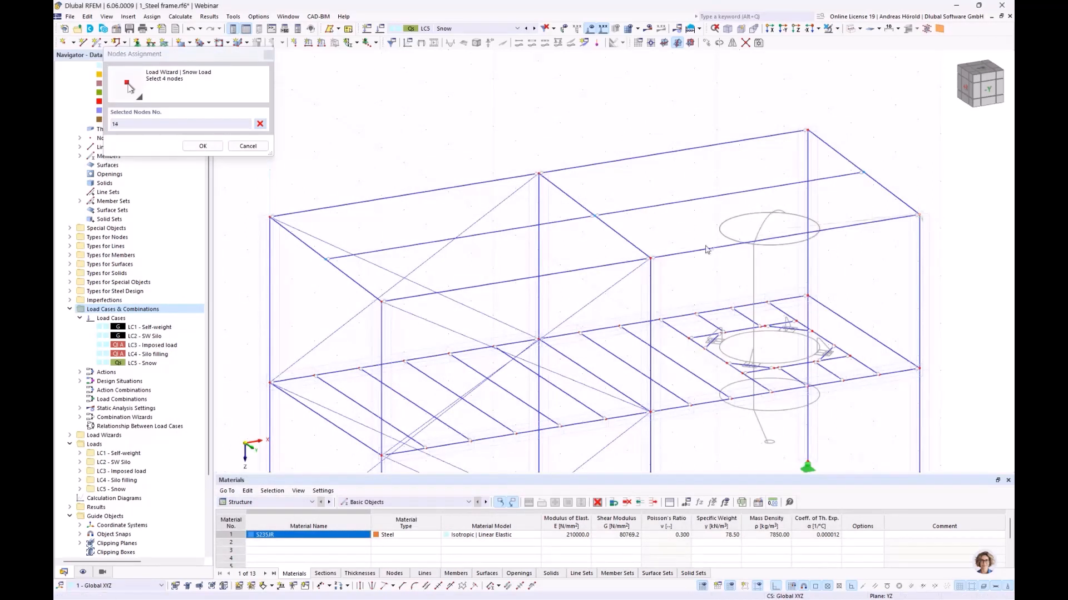
left_click(381, 302)
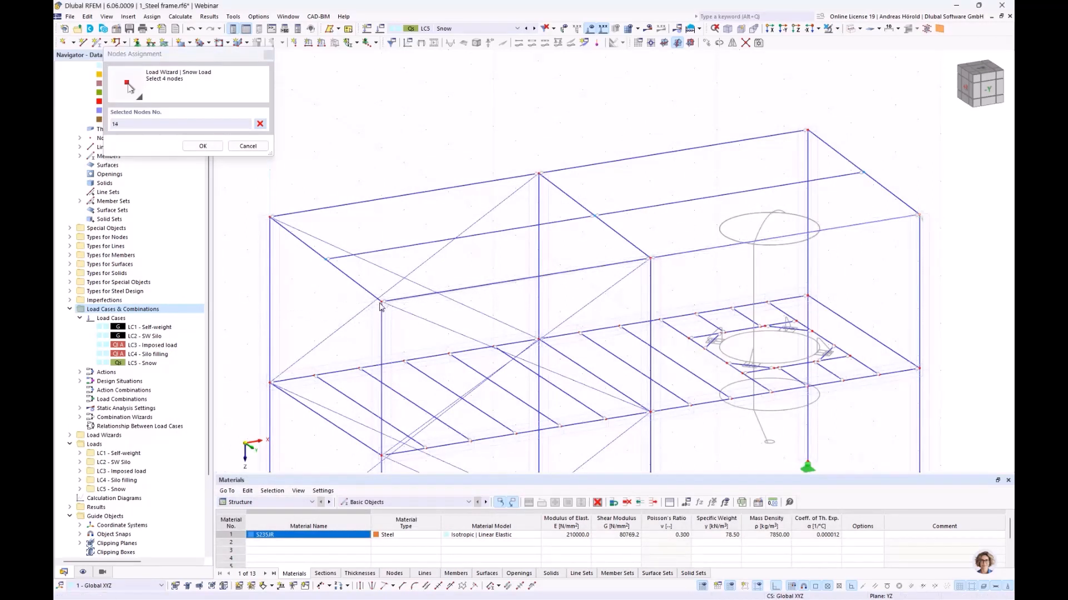
left_click(271, 217)
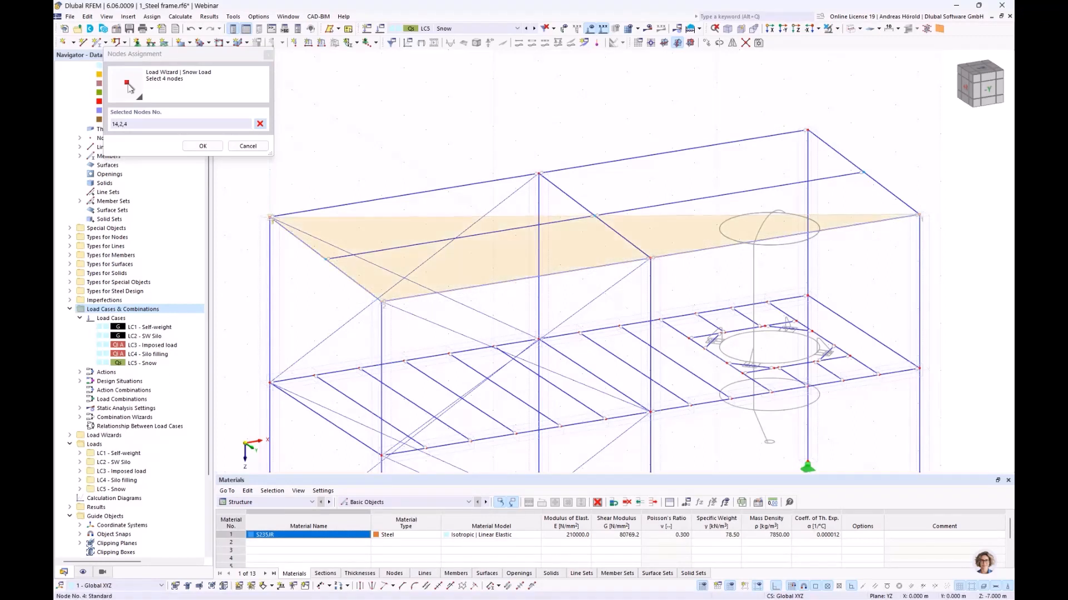
left_click(807, 131)
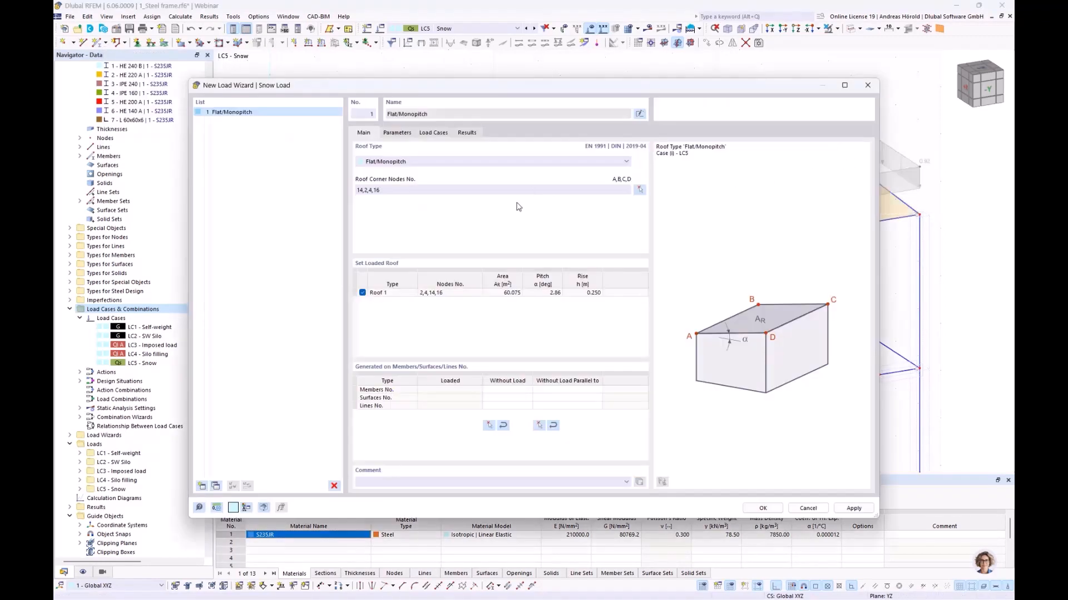
Exclude roof members parallel to member 4 at the roof's end from the generated snow load.
left_click(557, 391)
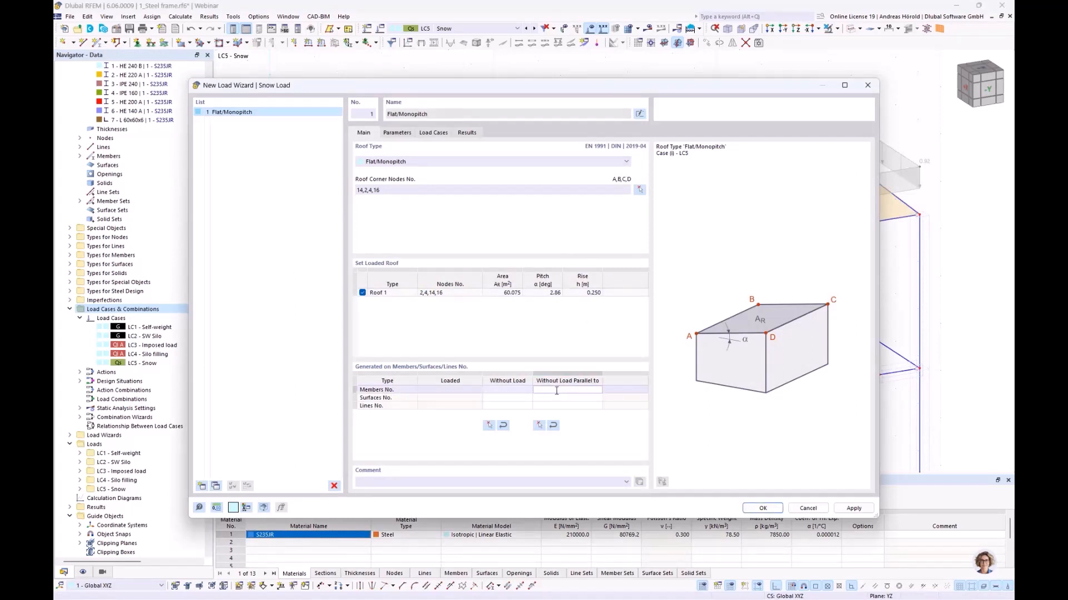
left_click(539, 425)
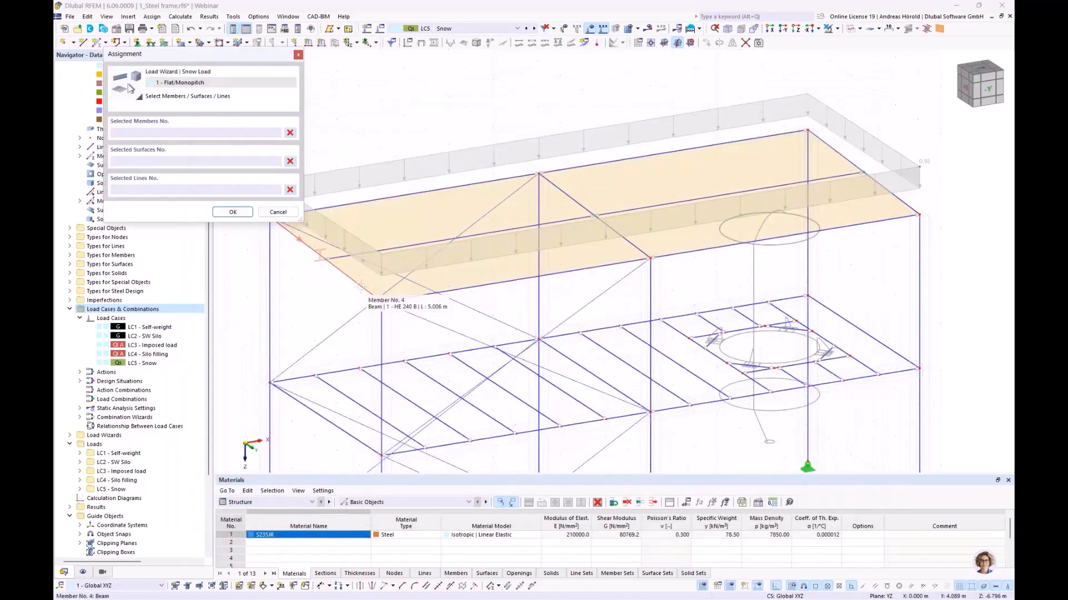
left_click(365, 290)
left_click(231, 212)
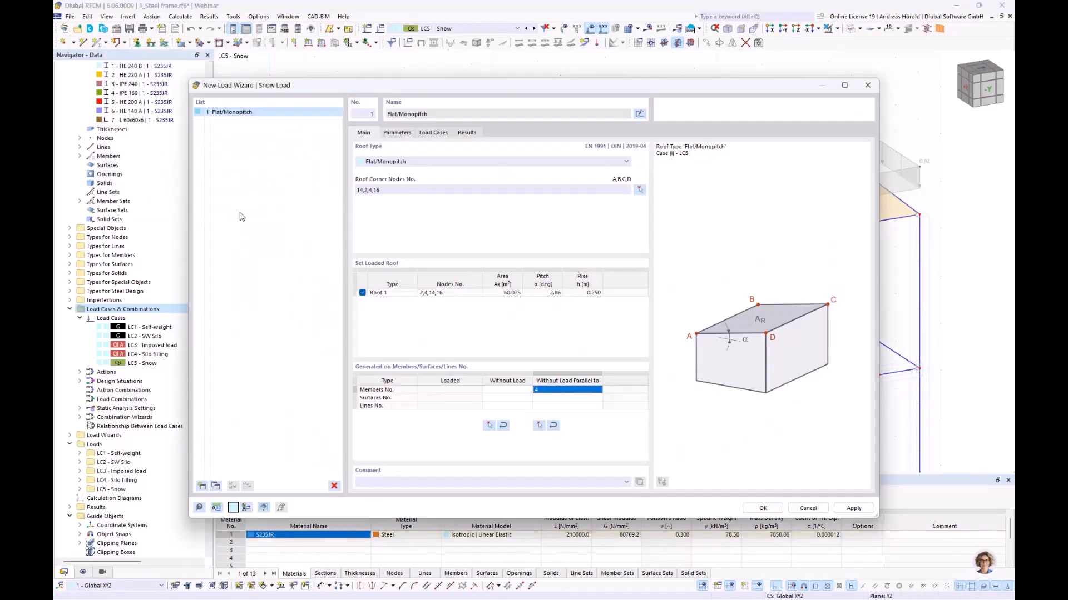
Review the snow load's location parameters and its LC5 load case assignment, and generate the roof snow load.
left_click(397, 133)
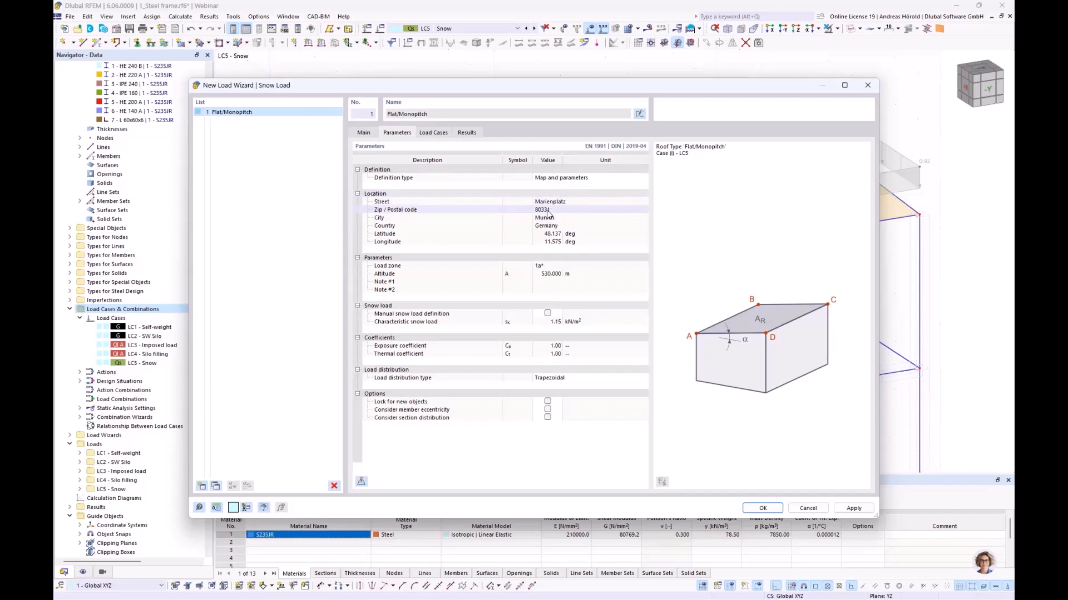
left_click(574, 179)
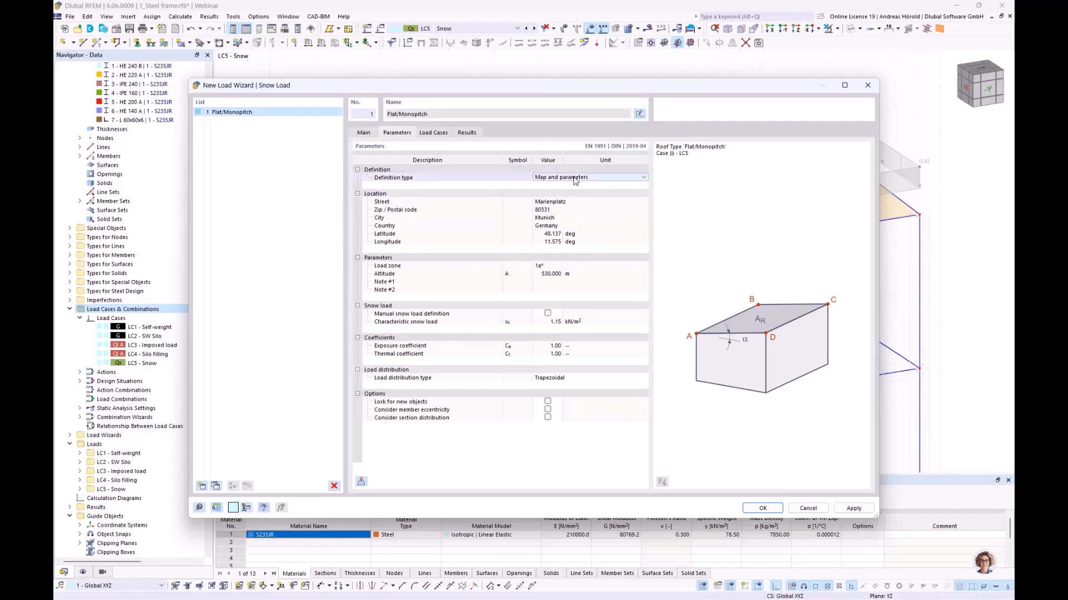
left_click(575, 179)
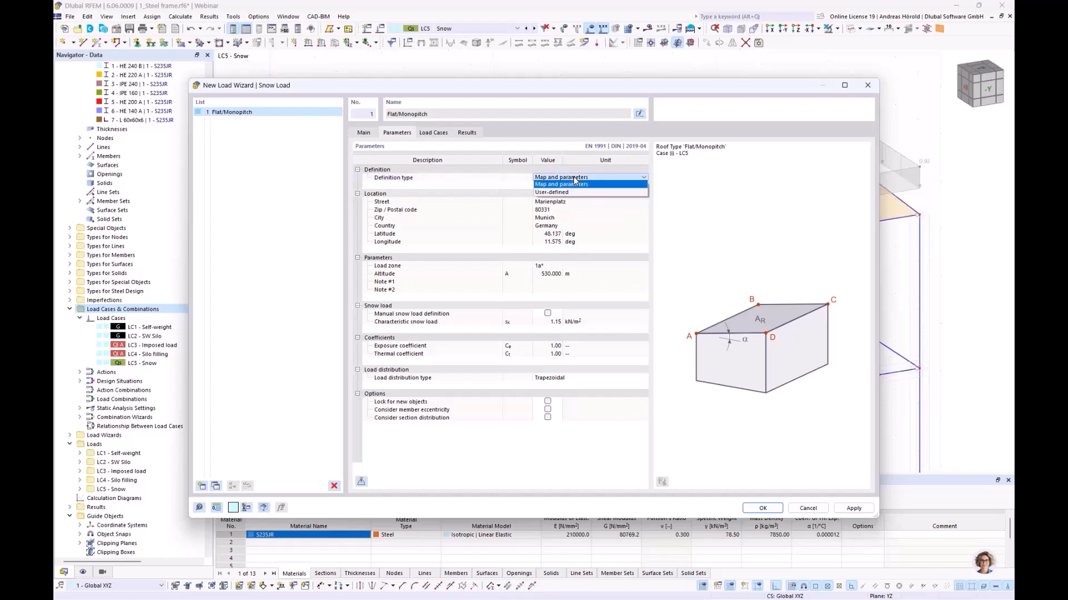
left_click(618, 210)
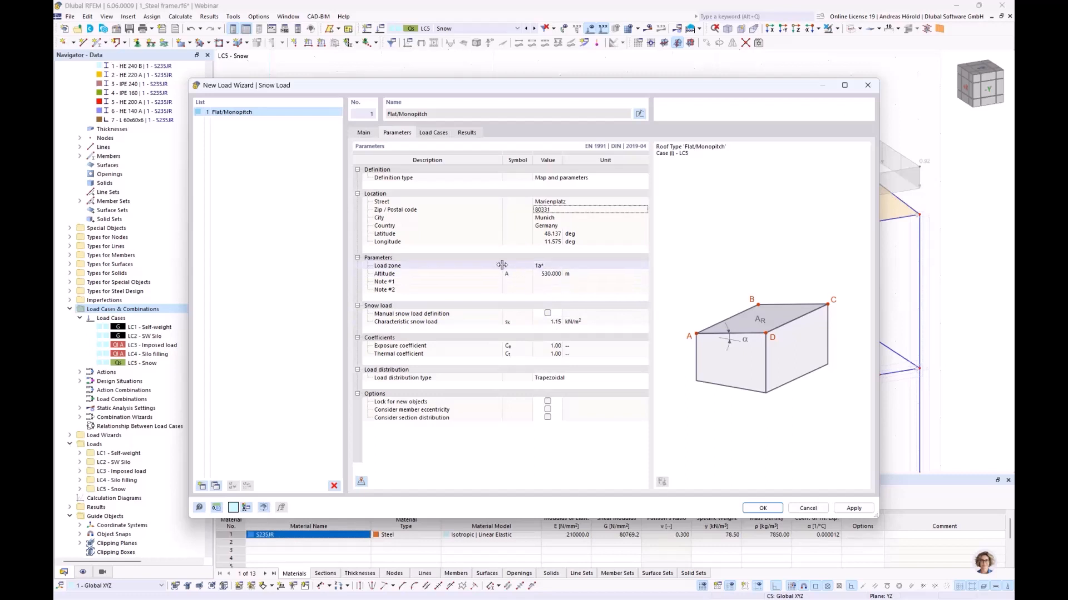
left_click(430, 134)
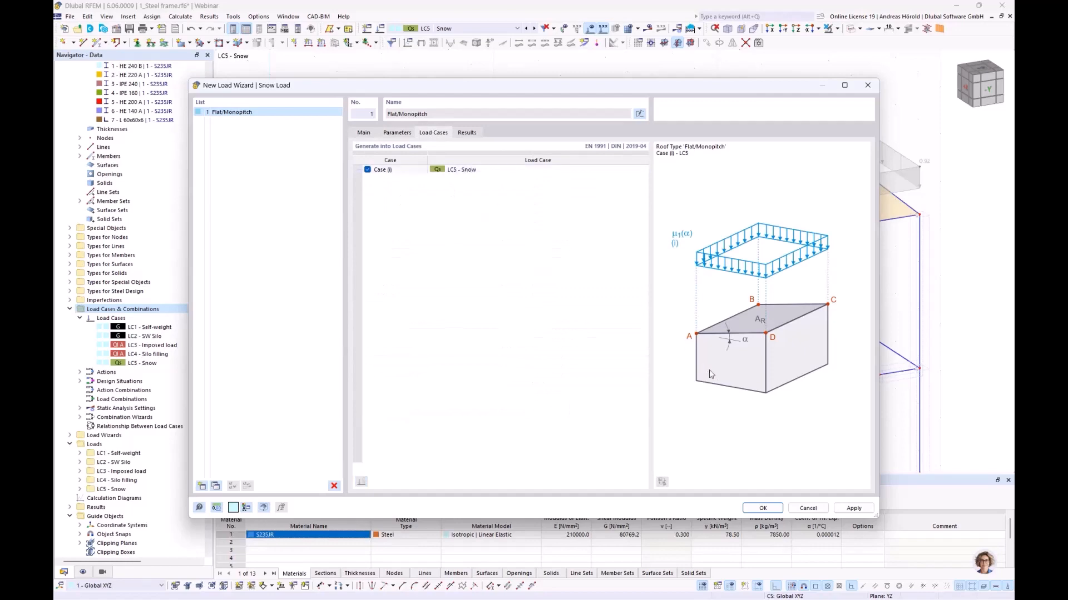
left_click(762, 508)
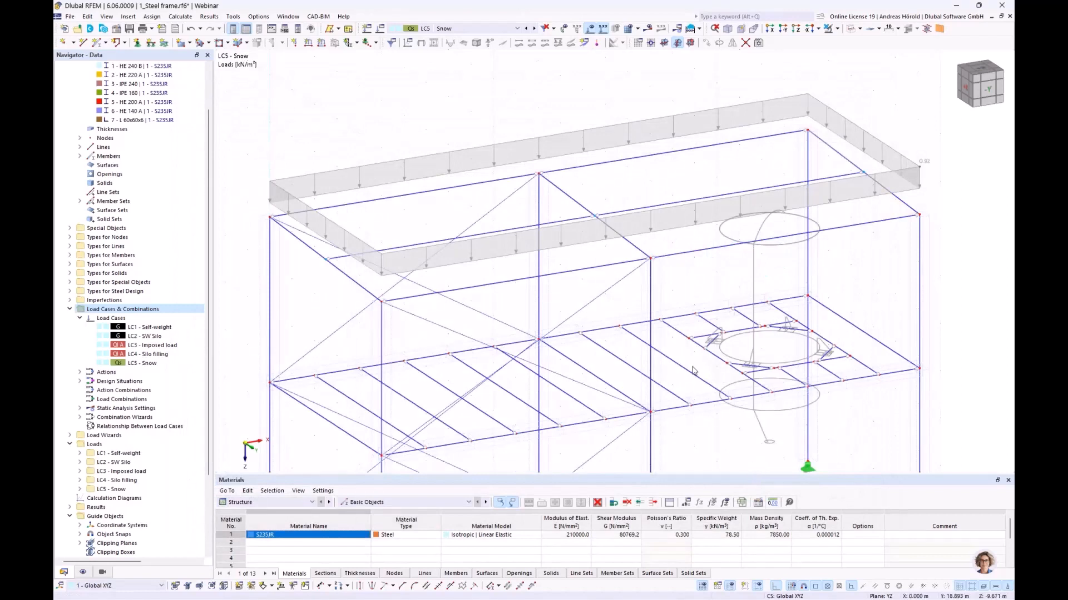
Display the member loads generated by the snow wizard separately and restore the wizard's area load display.
right_click(559, 140)
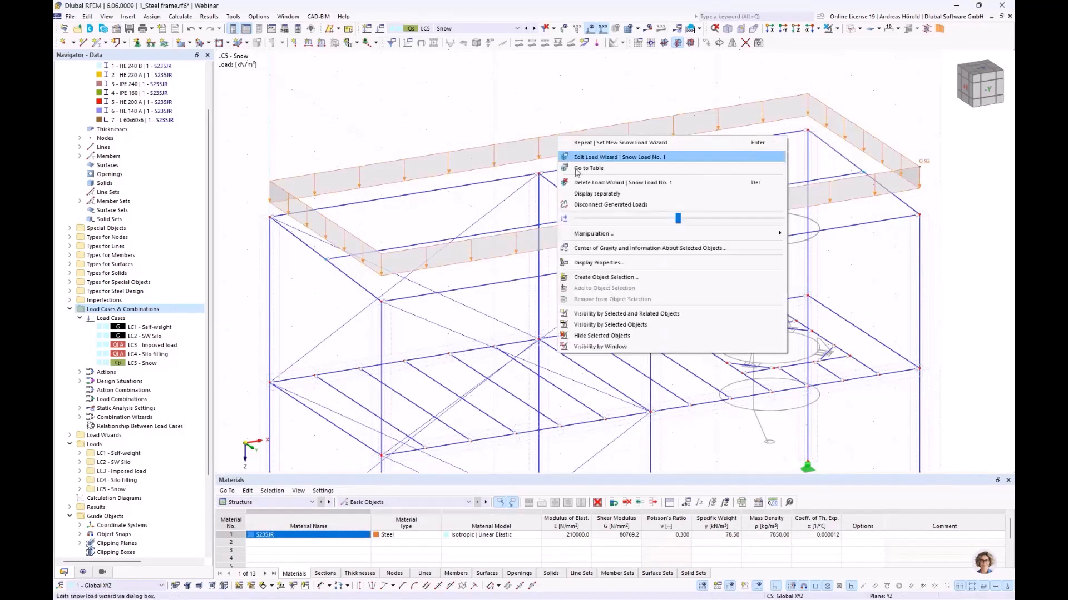
left_click(596, 197)
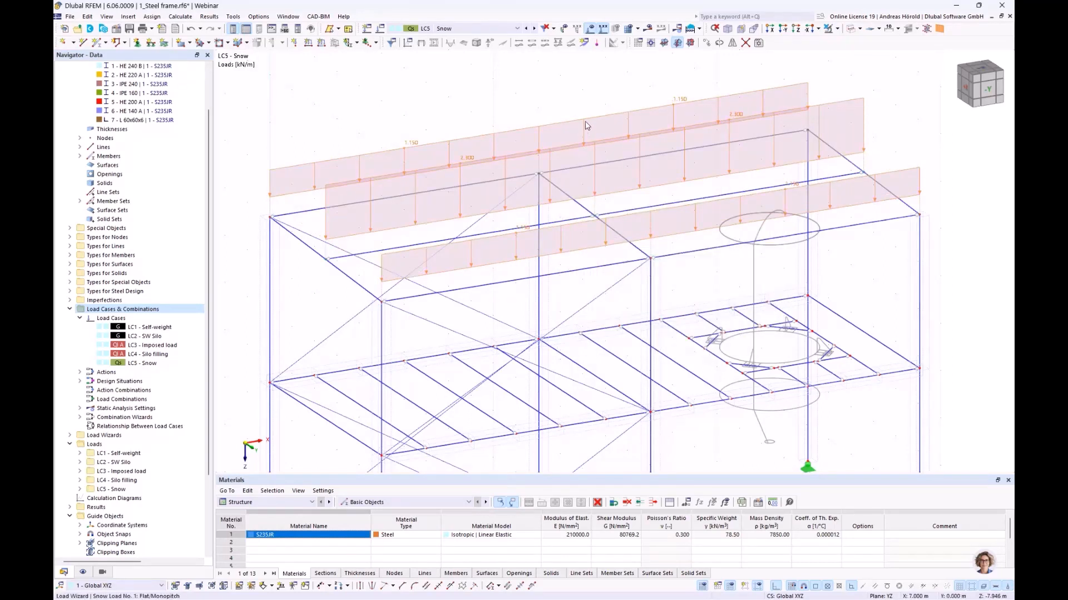
right_click(587, 126)
left_click(612, 169)
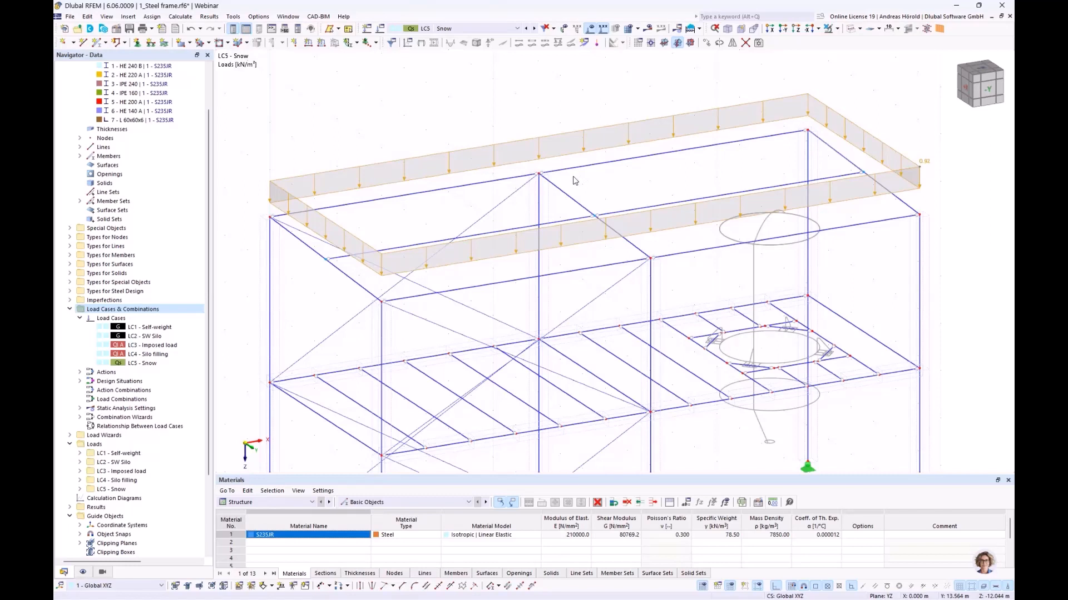
Create load case LC6 "Wx+" with the action category Wind and copy it as LC7 "Wx-".
left_click(367, 29)
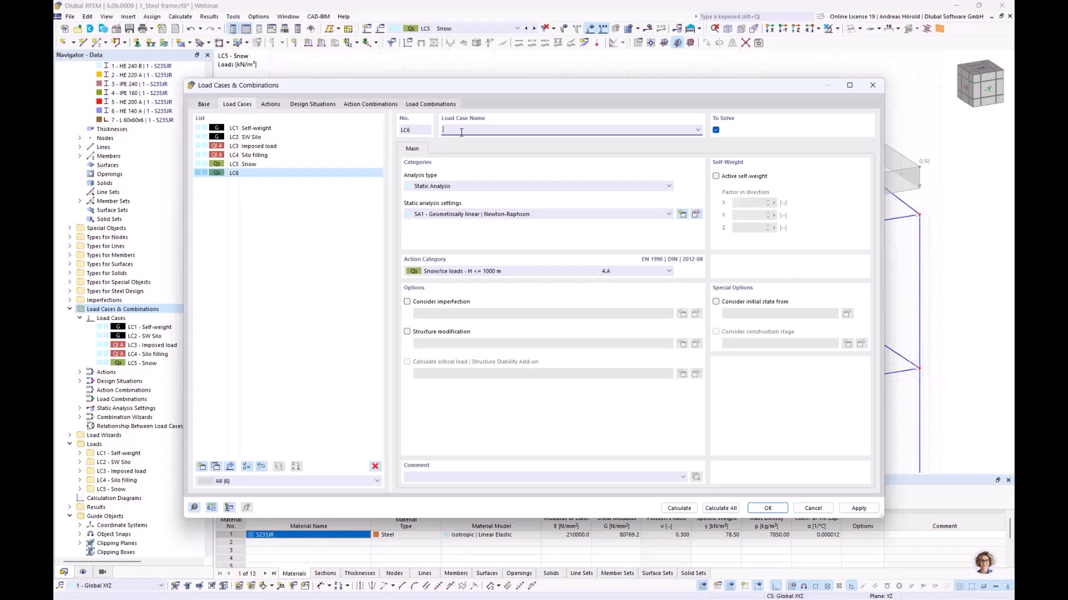
left_click(471, 272)
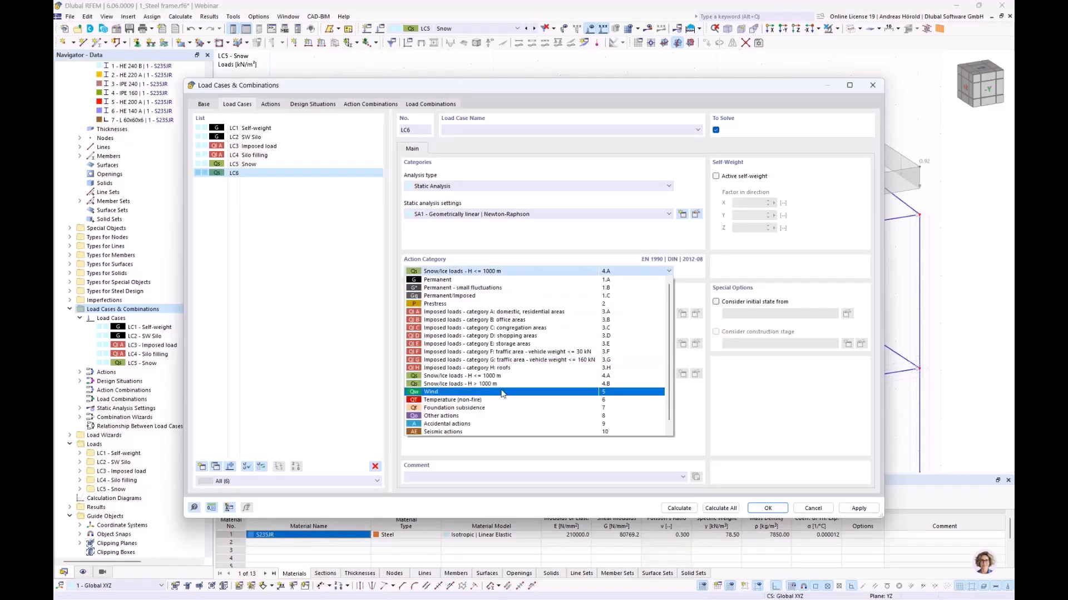
left_click(502, 393)
left_click(473, 130)
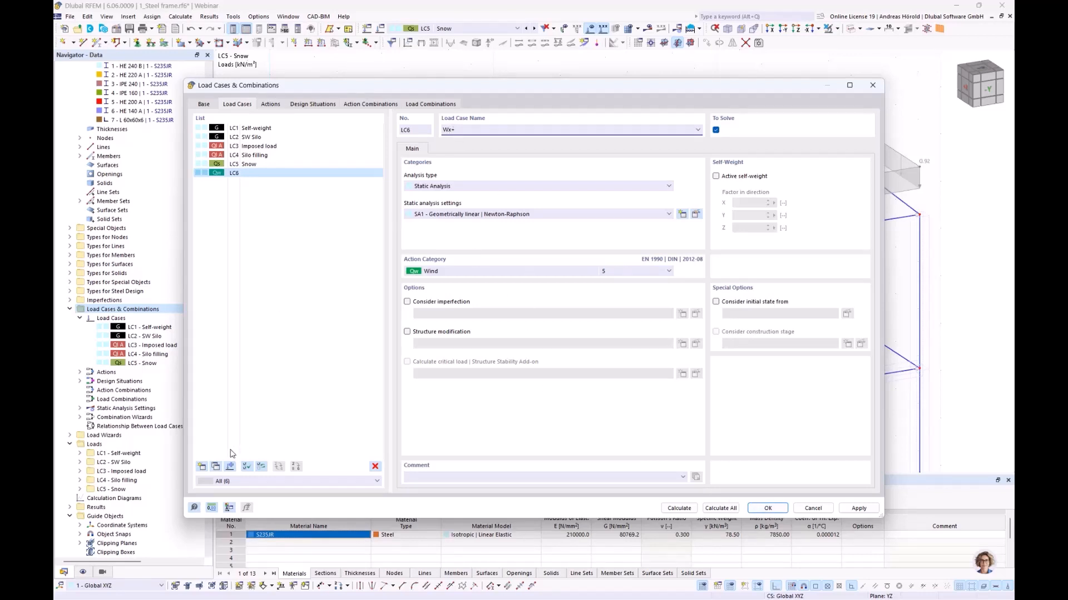
left_click(216, 469)
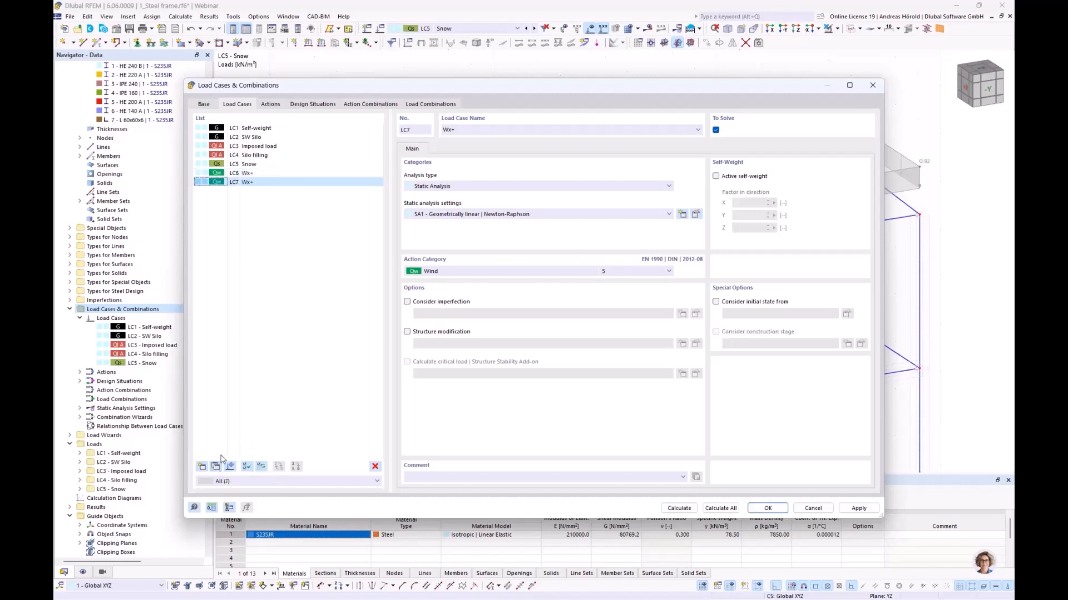
left_click_drag(452, 129, 467, 127)
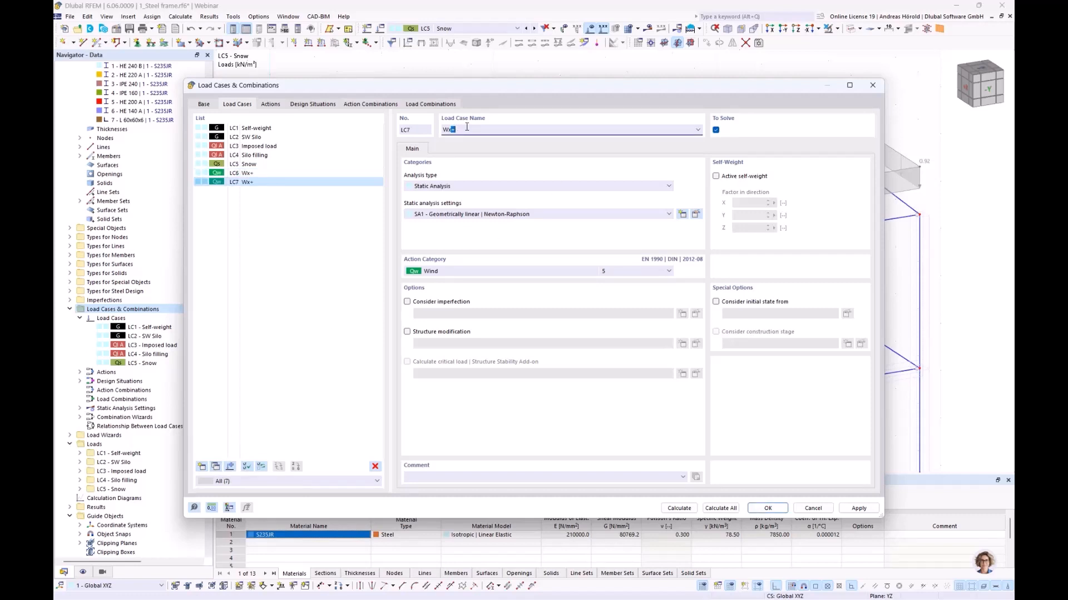
type("-")
Copy the wind load case for the Y-direction, naming the copies LC8 "Wy+" and LC9 "Wy-".
left_click(215, 469)
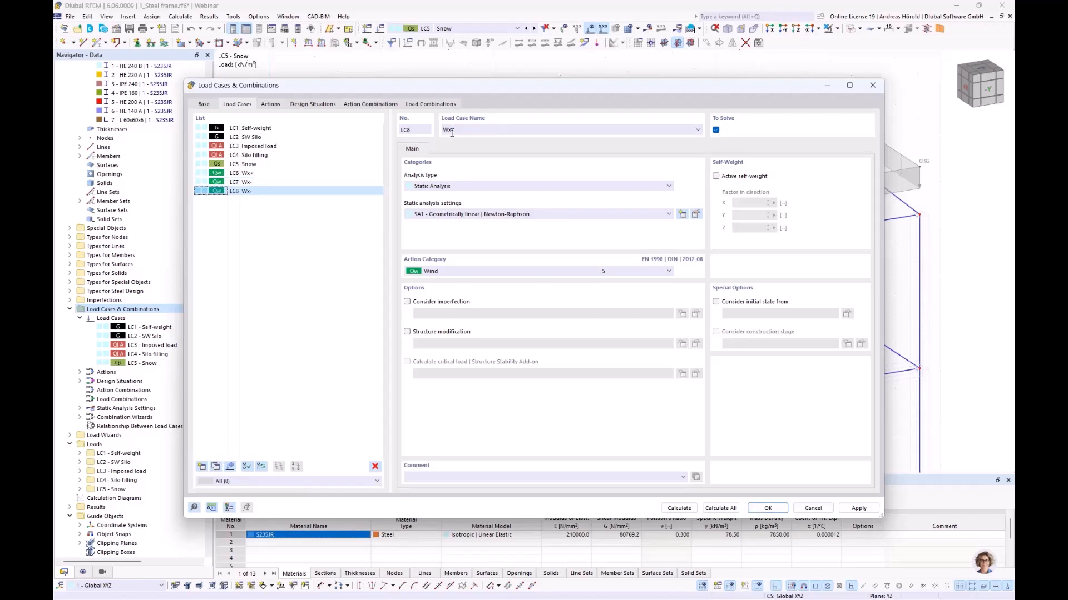
left_click_drag(449, 130, 471, 129)
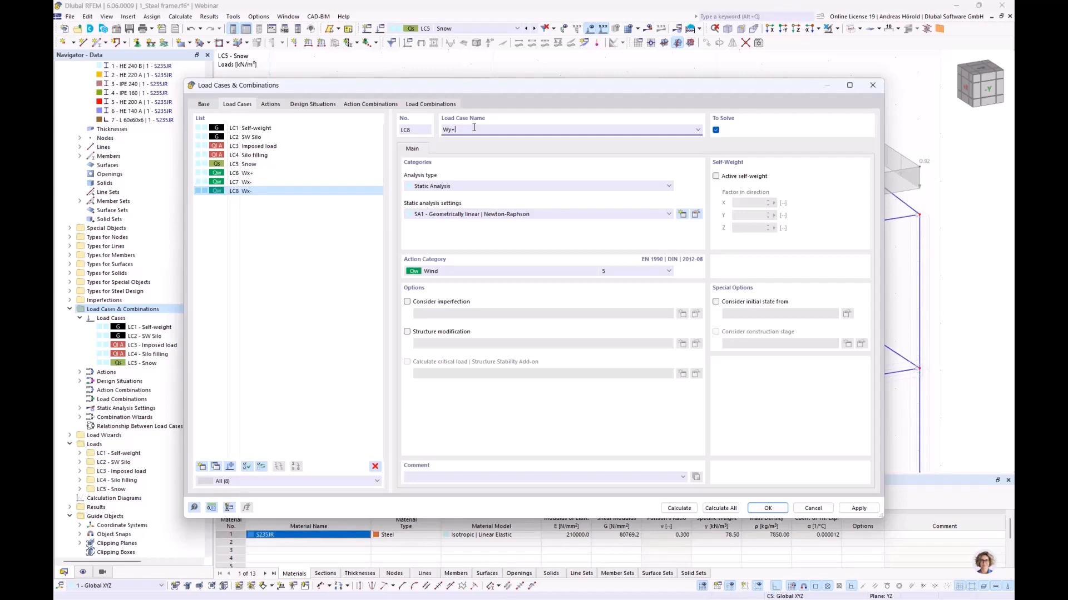
key("BackSpace")
type("+")
left_click(216, 468)
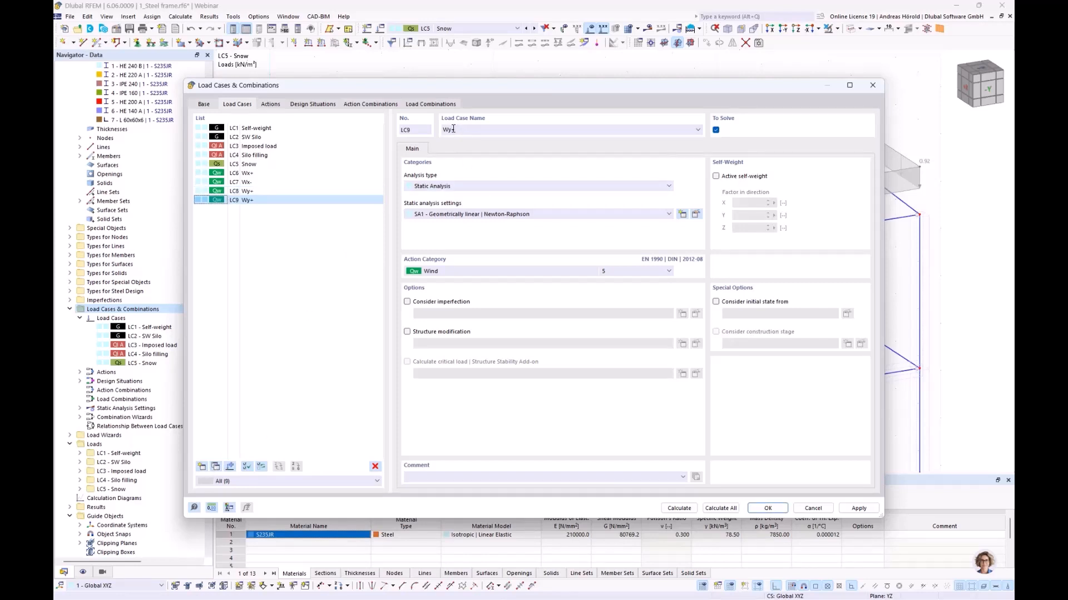
left_click_drag(452, 130, 466, 131)
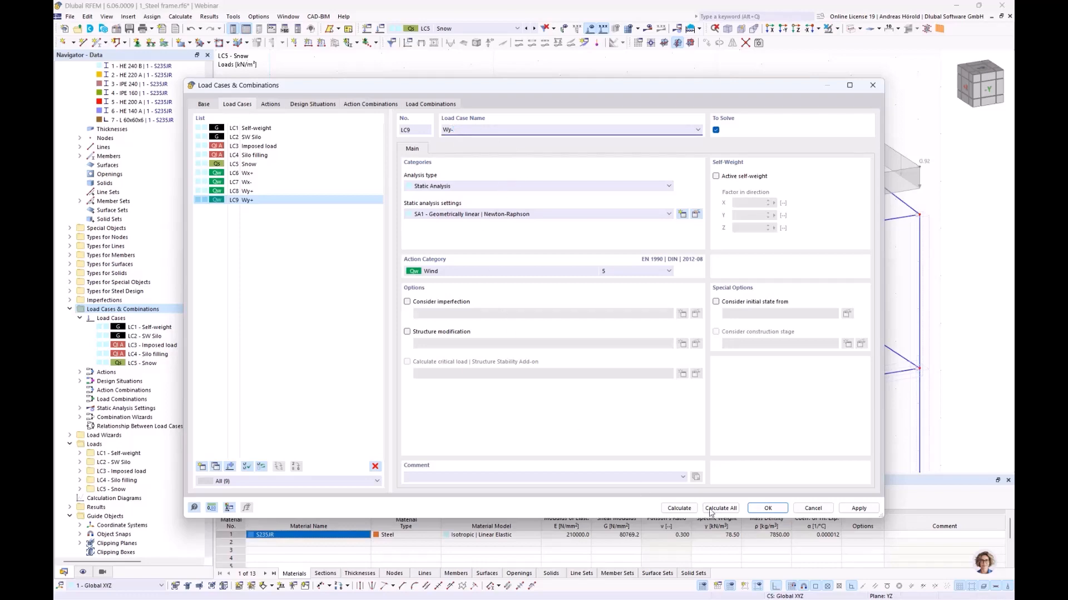
left_click(768, 509)
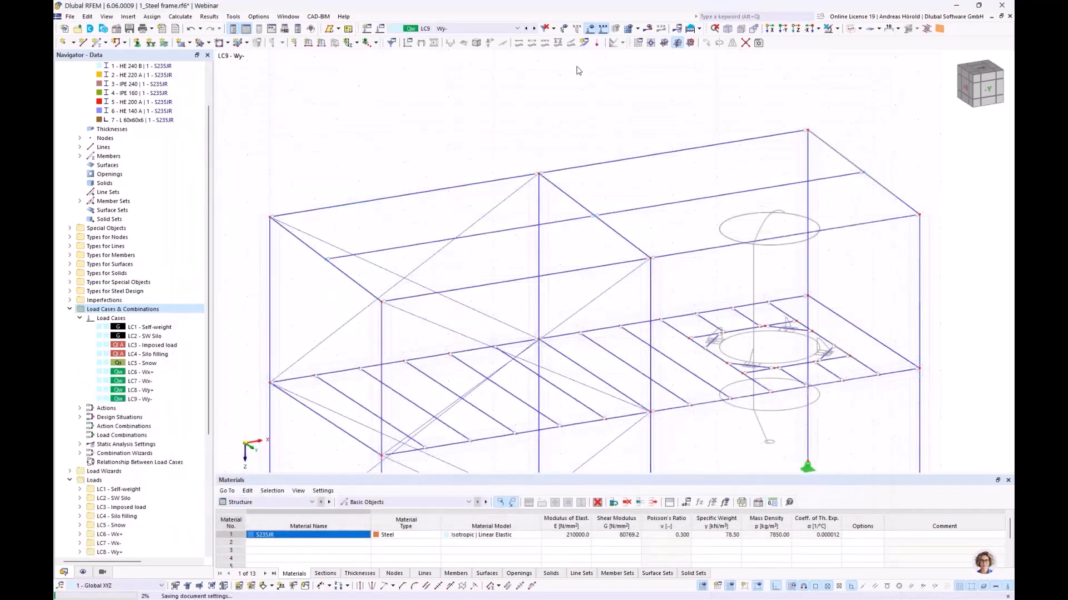
Make LC6 - Wx+ the active load case.
left_click(517, 29)
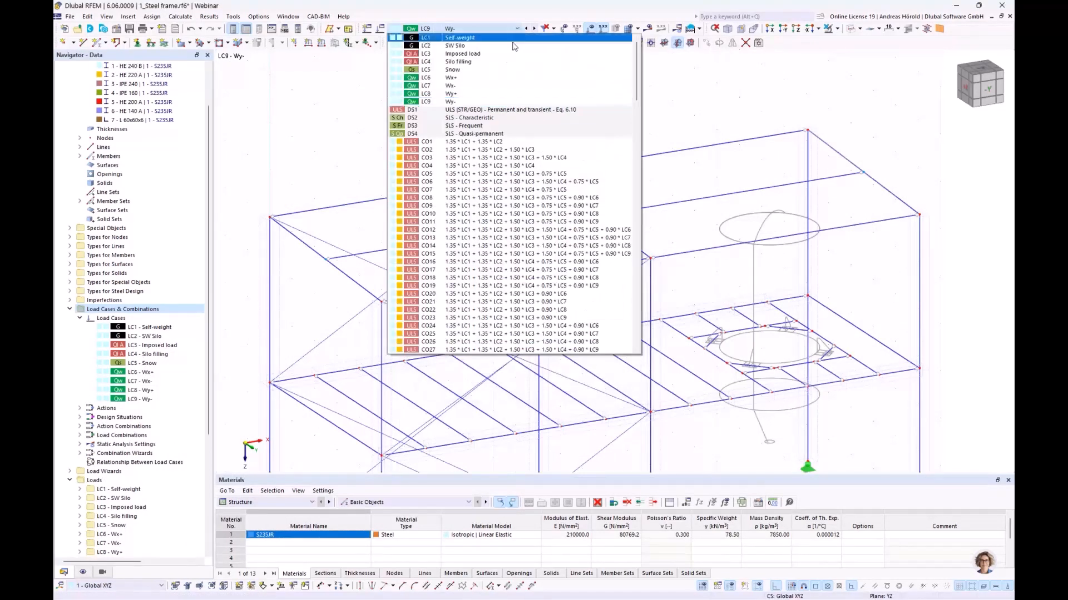
left_click(470, 78)
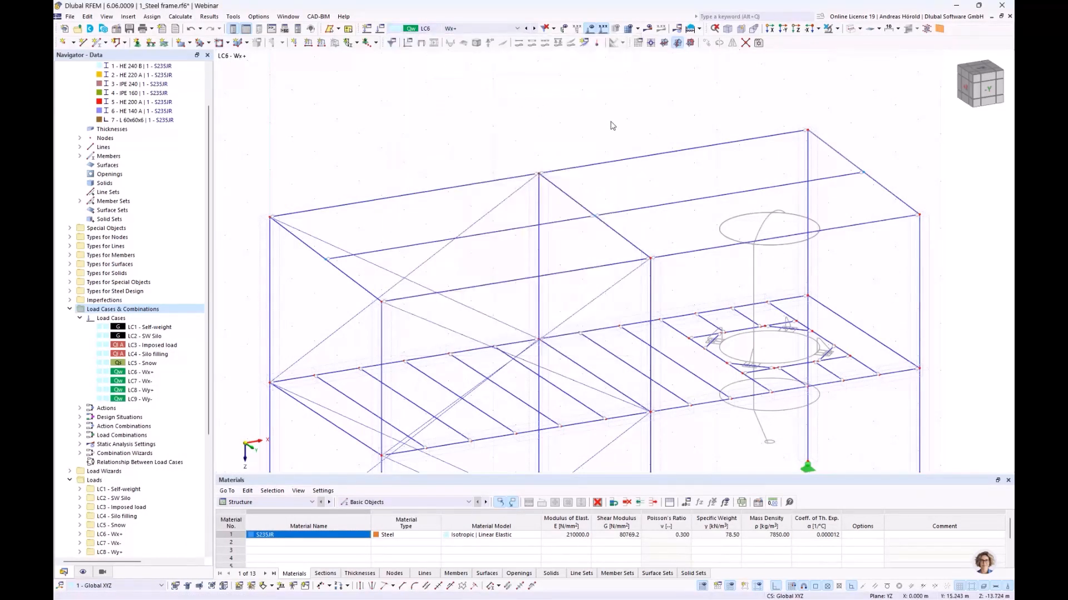
Examine the silo and its diagonal corner support members around the platform opening for the wind load application.
scroll(612, 126, "down", 2)
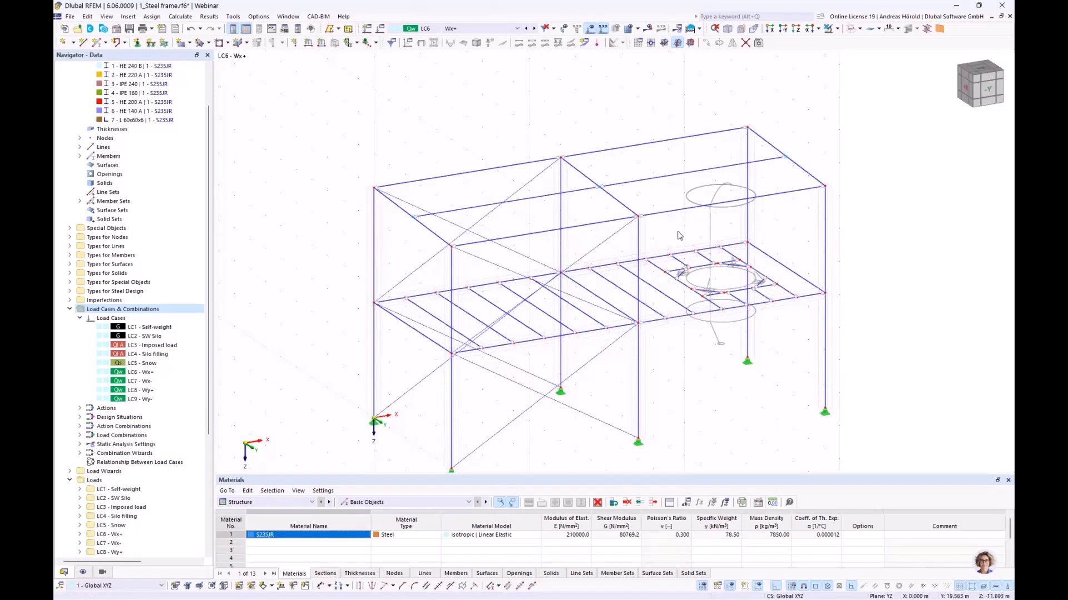
scroll(680, 231, "up", 5)
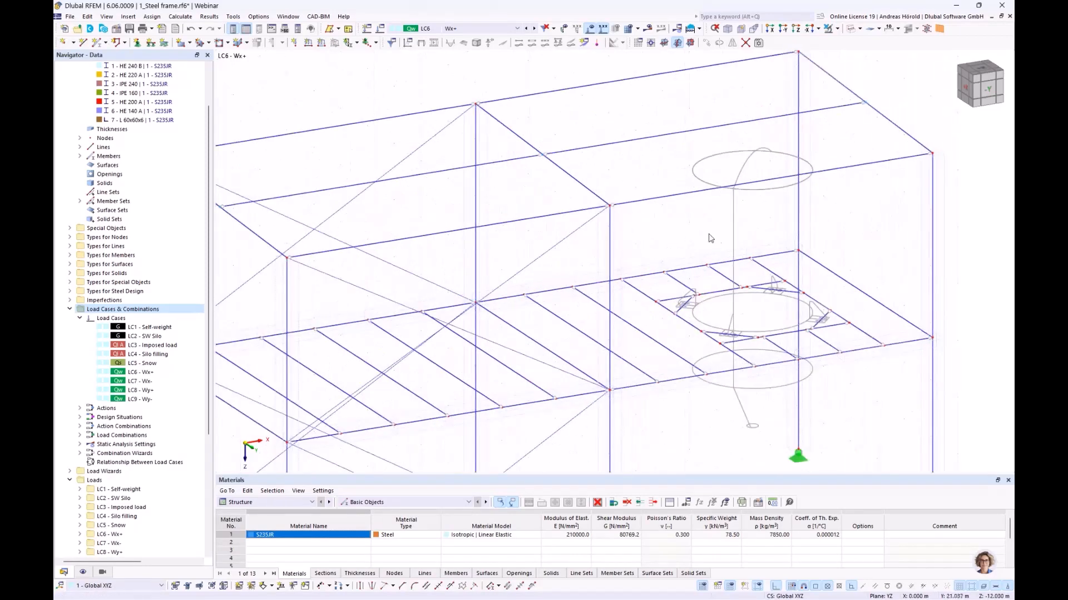
scroll(710, 236, "down", 2)
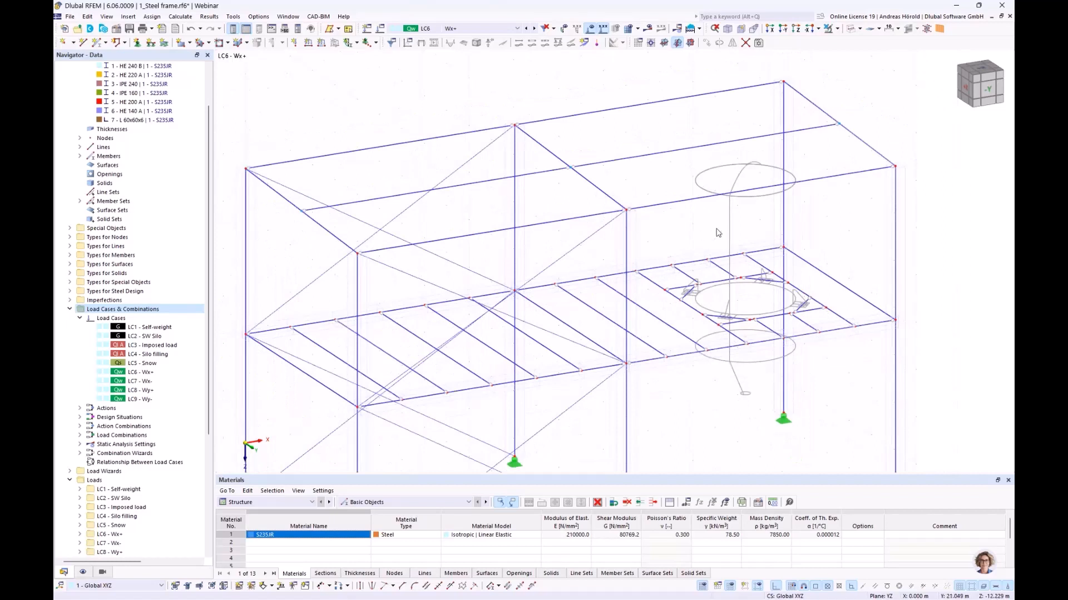
scroll(717, 232, "down", 1)
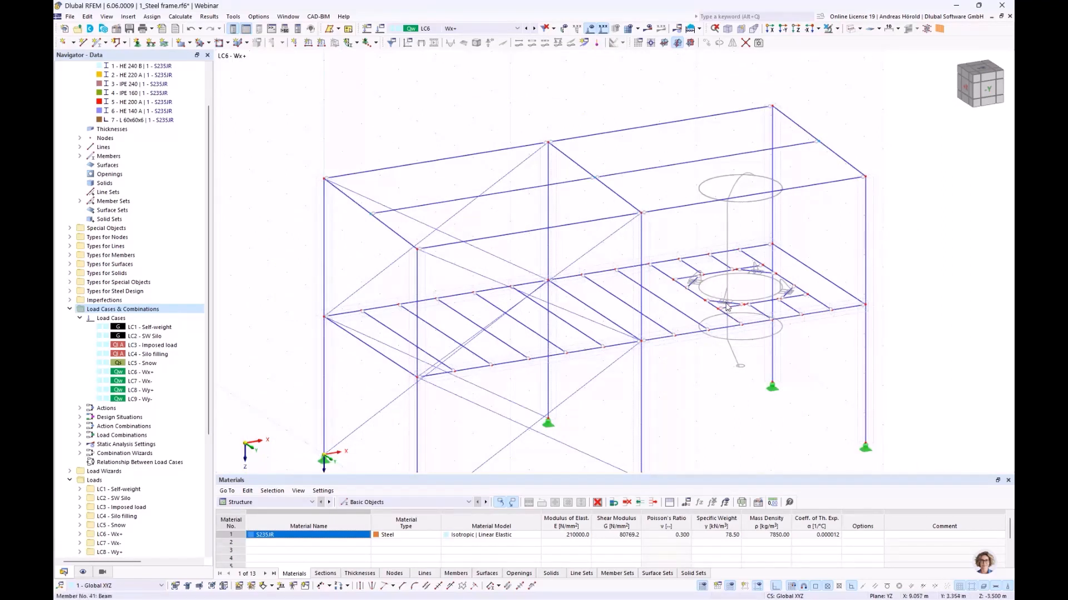
scroll(722, 307, "up", 3)
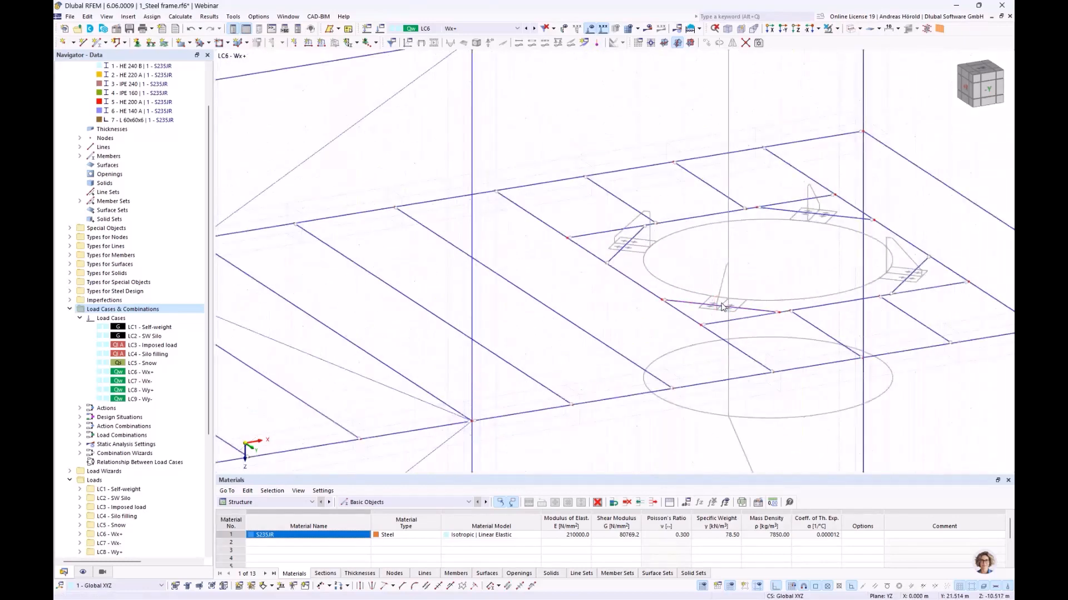
scroll(721, 306, "down", 2)
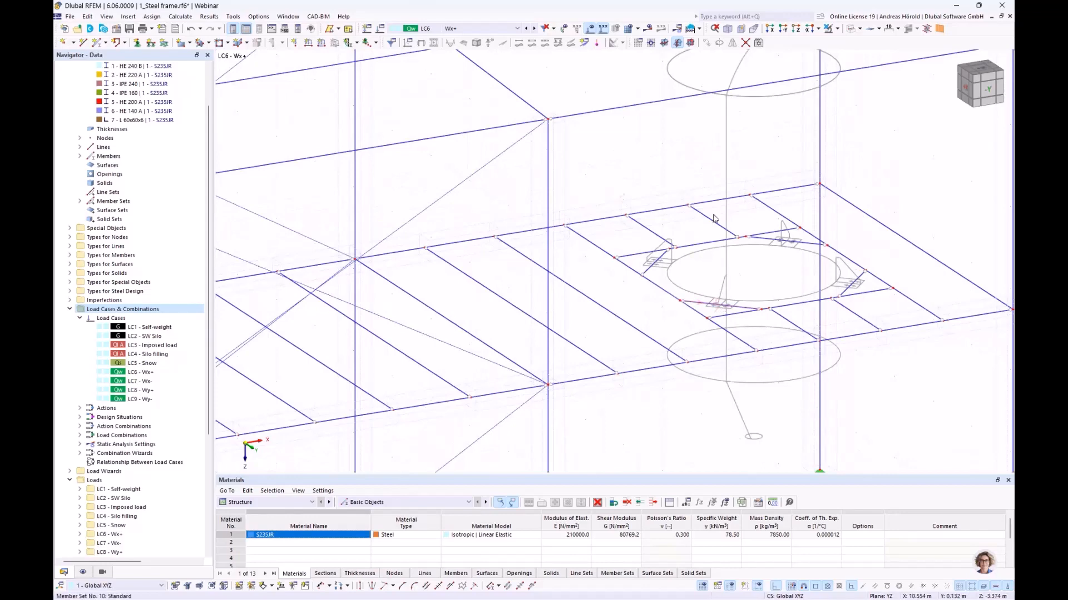
scroll(707, 181, "down", 2)
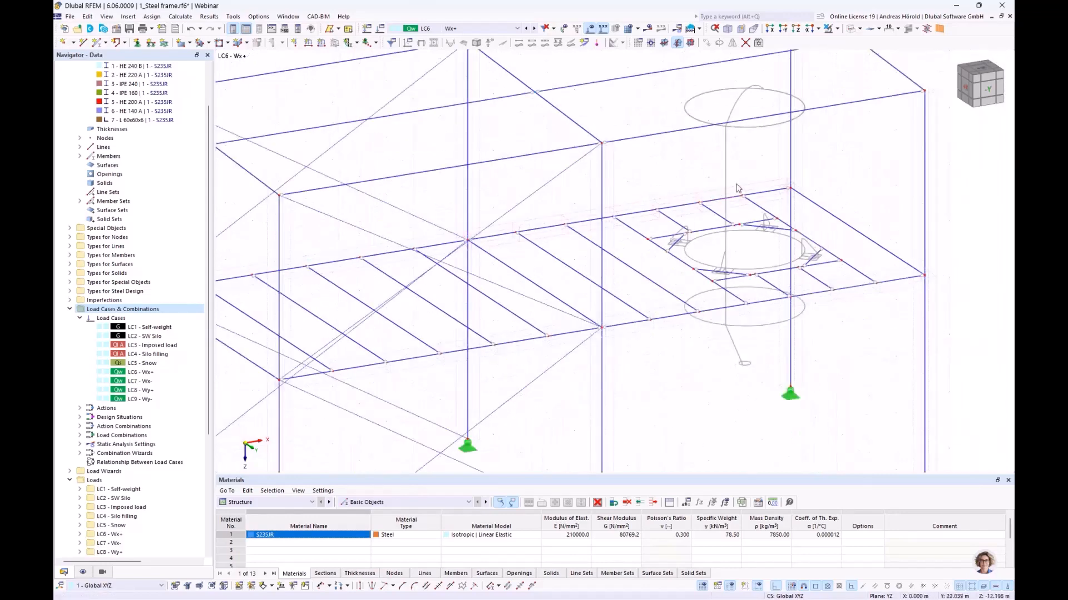
scroll(740, 228, "down", 1)
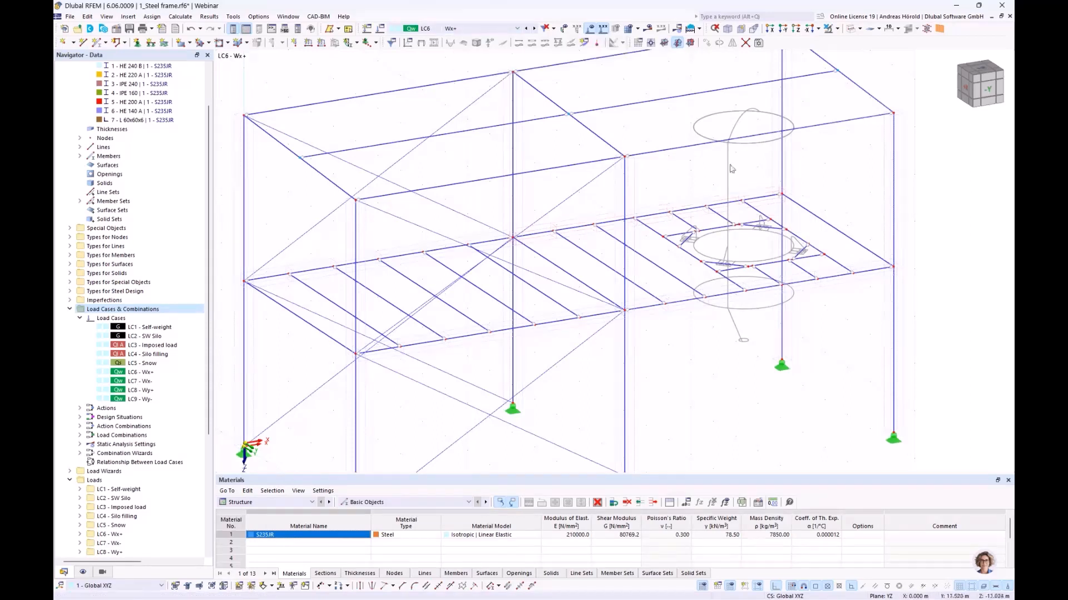
Define a concentrated 2 kN member force in the global X-direction on true length for LC6 - Wx+.
middle_click_drag(844, 210, 812, 230, "ctrl")
right_click(811, 231)
key("Escape")
scroll(800, 236, "up", 6)
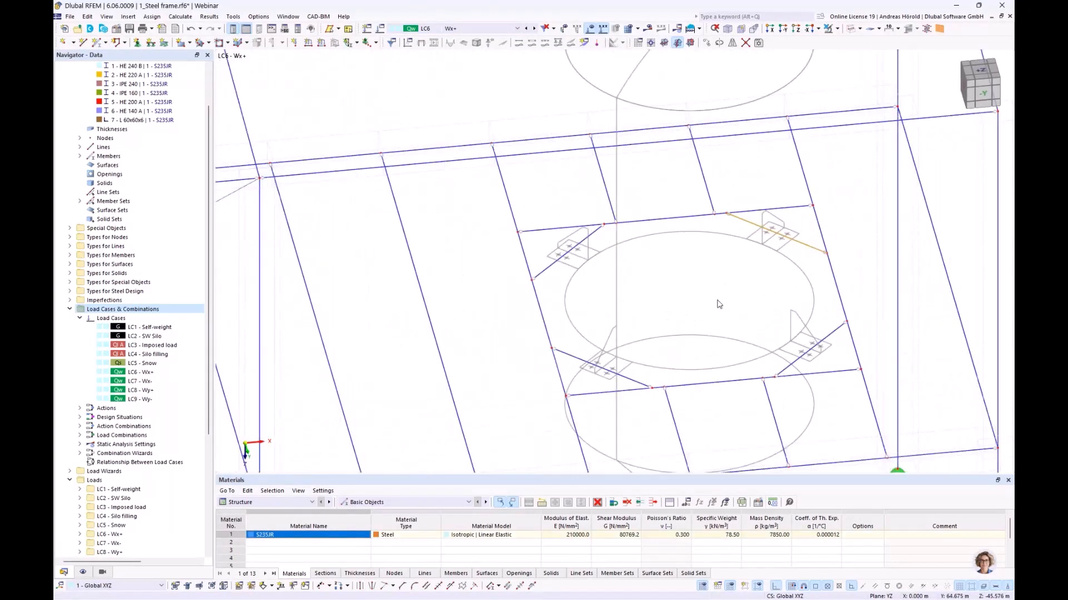
left_click(321, 44)
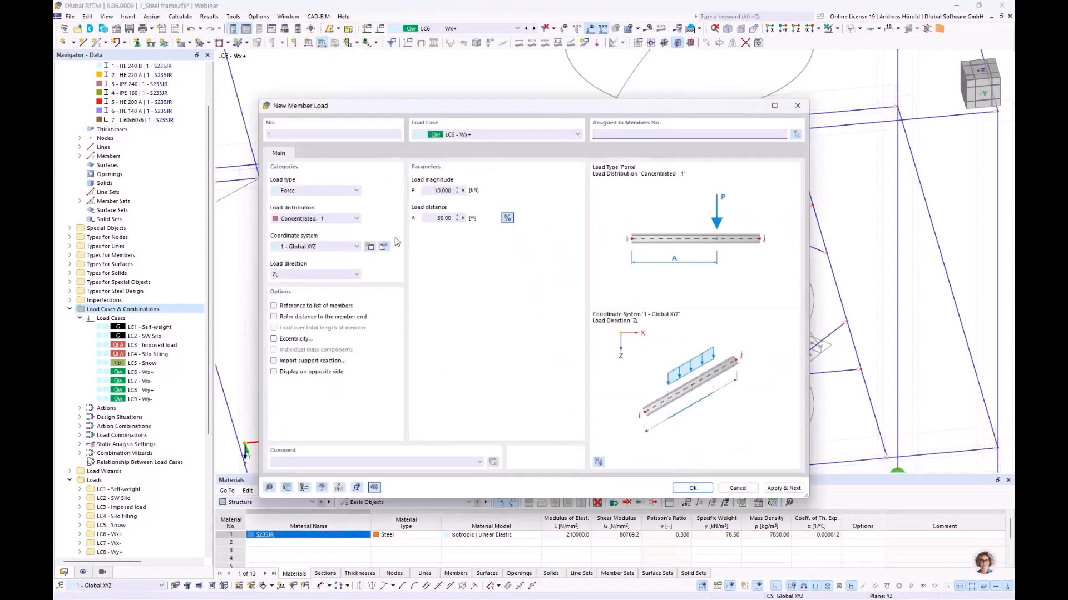
left_click(303, 275)
left_click(303, 283)
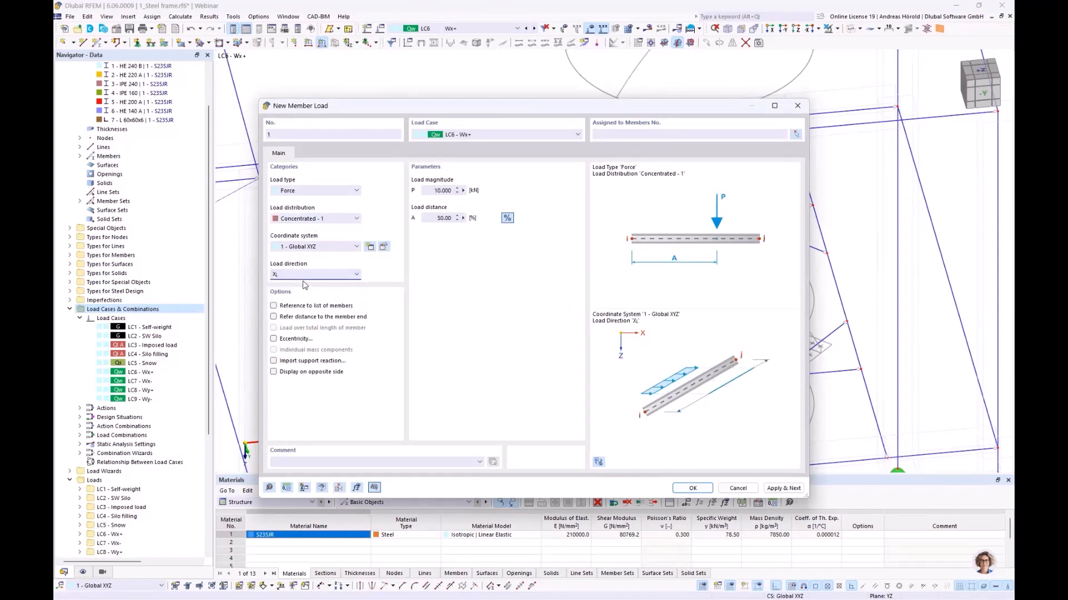
left_click(431, 189)
type("2")
left_click(693, 489)
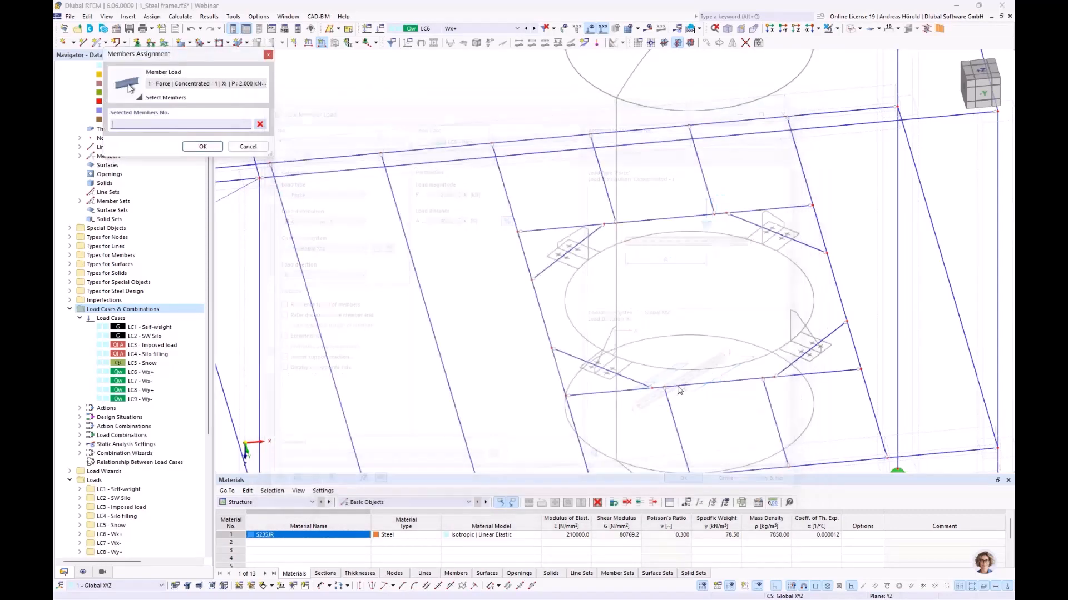
Assign the 2 kN X-direction force to all four diagonal corner members (38-41) around the silo opening.
left_click_drag(784, 221, 723, 266)
left_click_drag(826, 332, 802, 353)
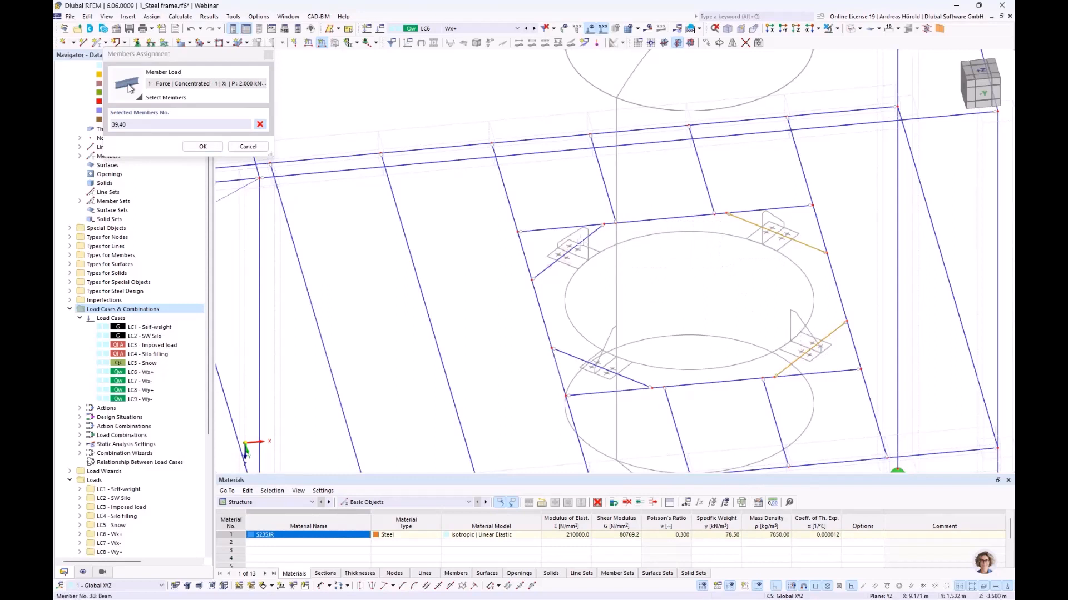
left_click(572, 248)
left_click(606, 370)
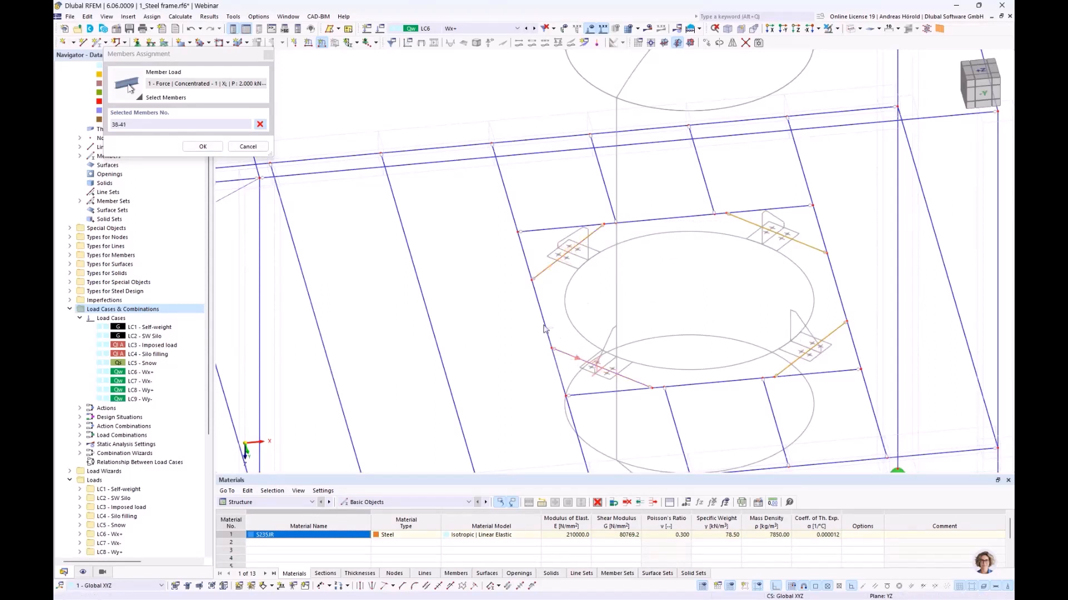
left_click(203, 146)
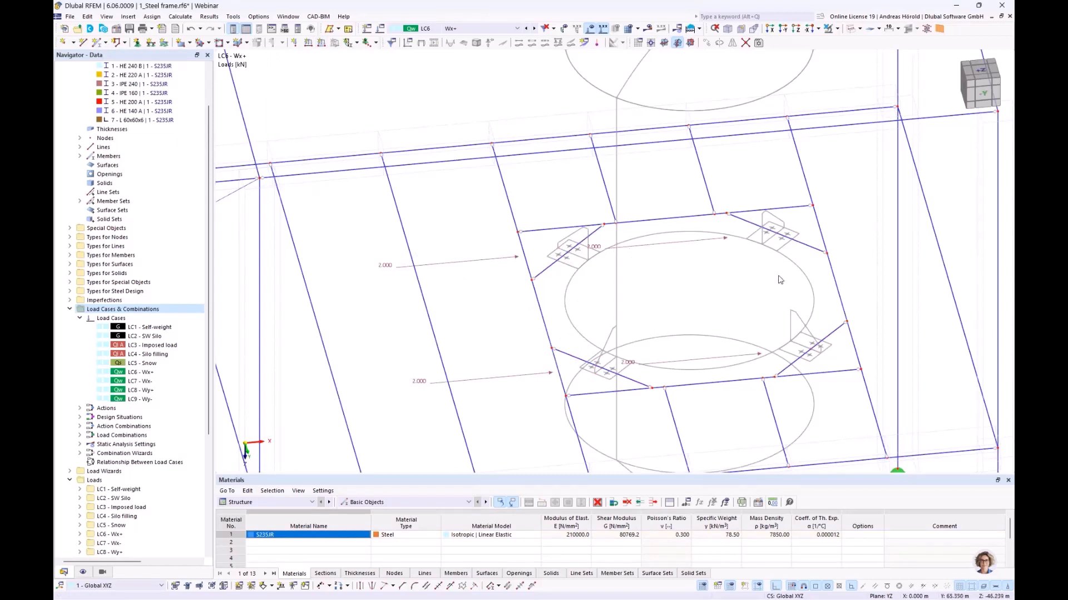
Add a concentrated 2.5 kN force in global Z on true length to the two diagonal members (39, 40) on the silo's +X side.
left_click(322, 44)
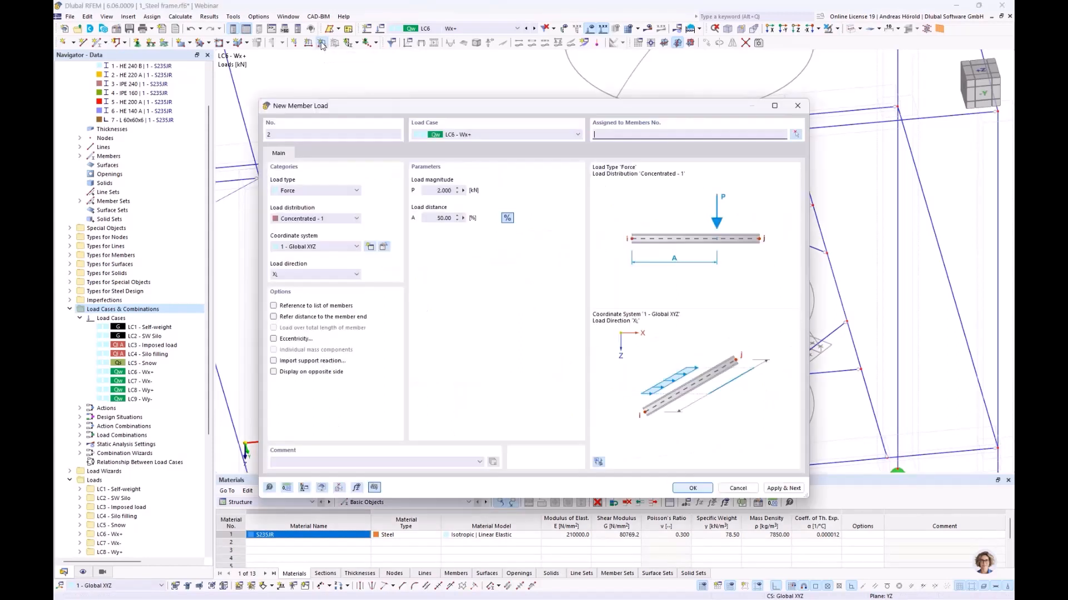
left_click(301, 278)
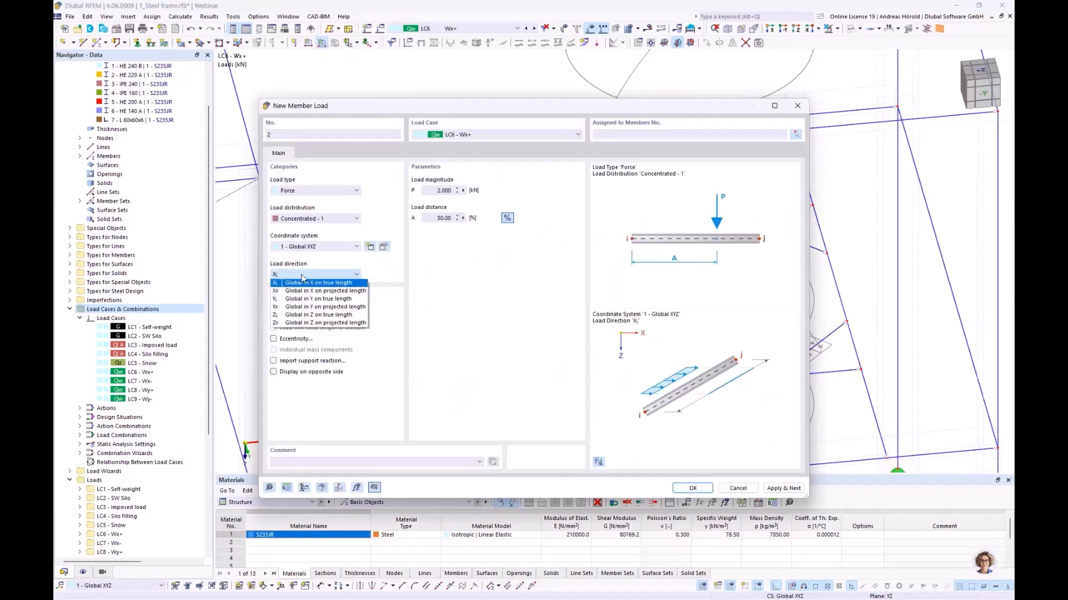
left_click(310, 316)
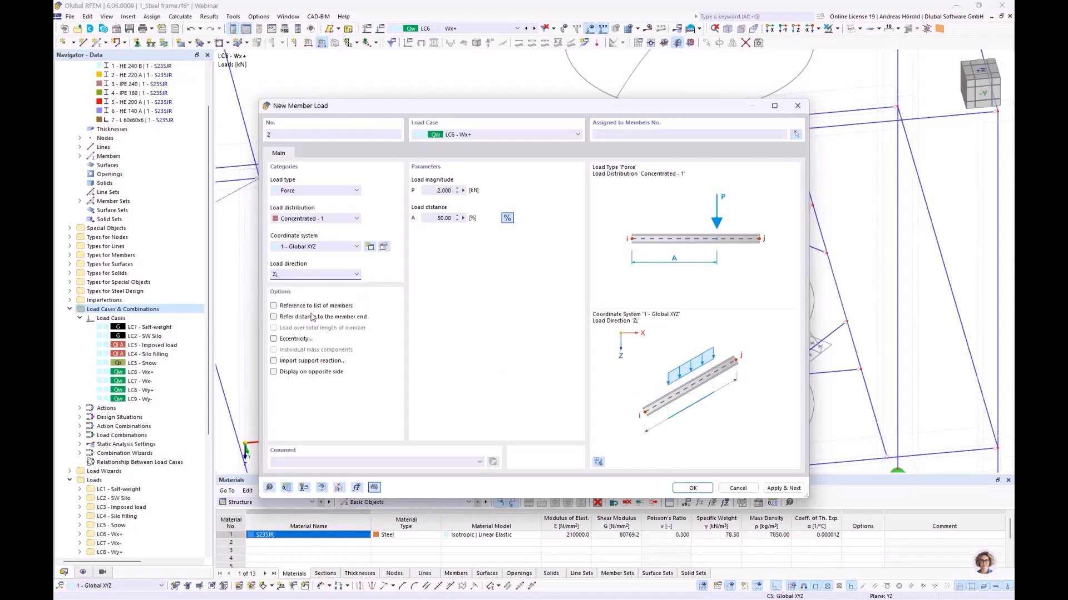
double_click(443, 191)
left_click(693, 488)
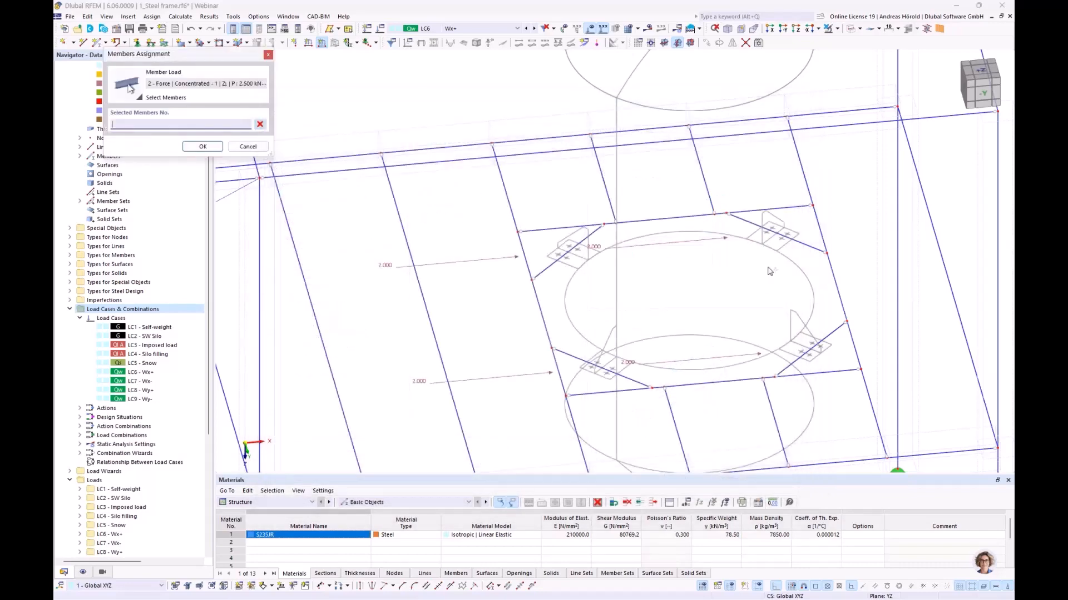
left_click(788, 243)
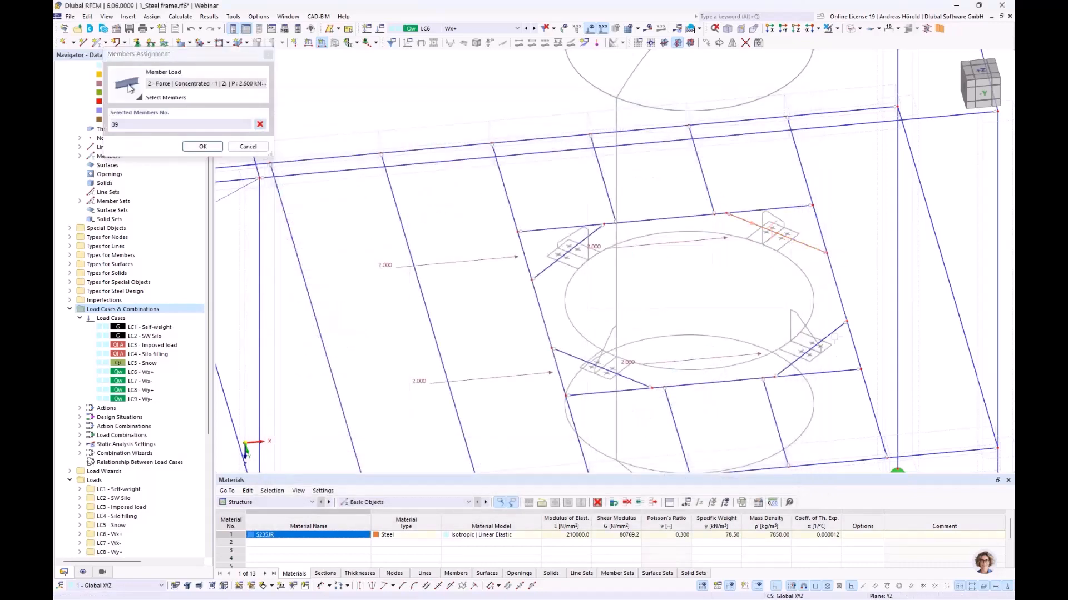
left_click(818, 334)
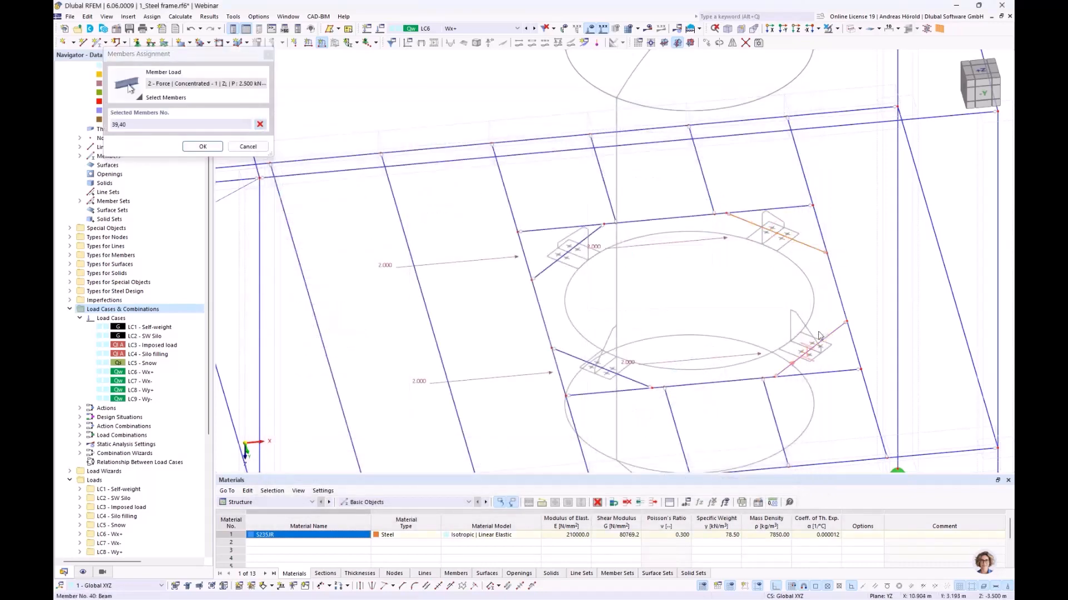
left_click(198, 148)
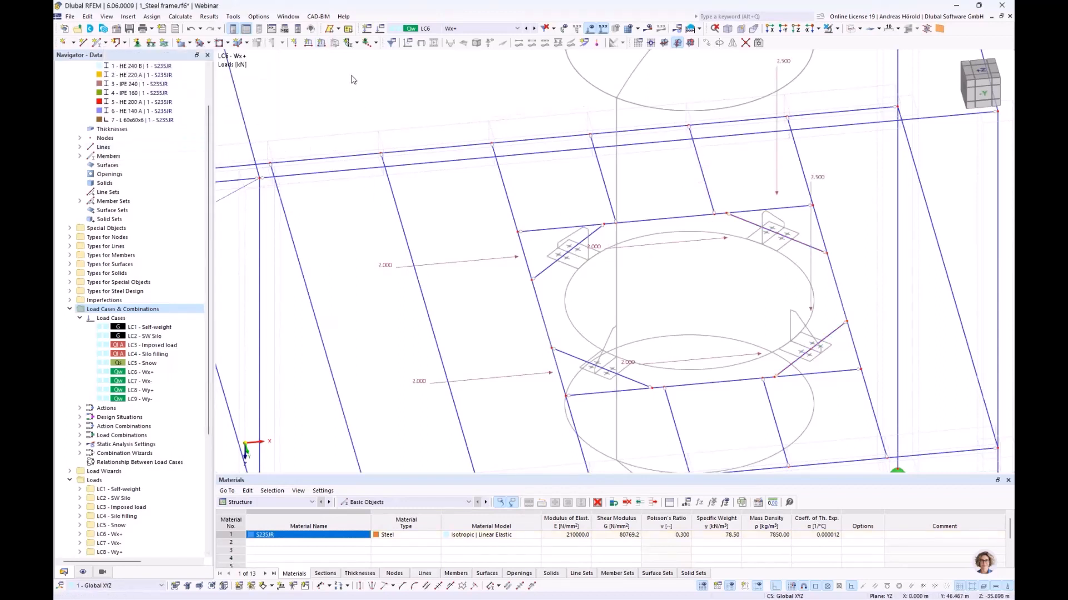
Add a concentrated -2.5 kN force in global Z to the two diagonal members (38, 41) on the silo's -X side.
left_click(321, 43)
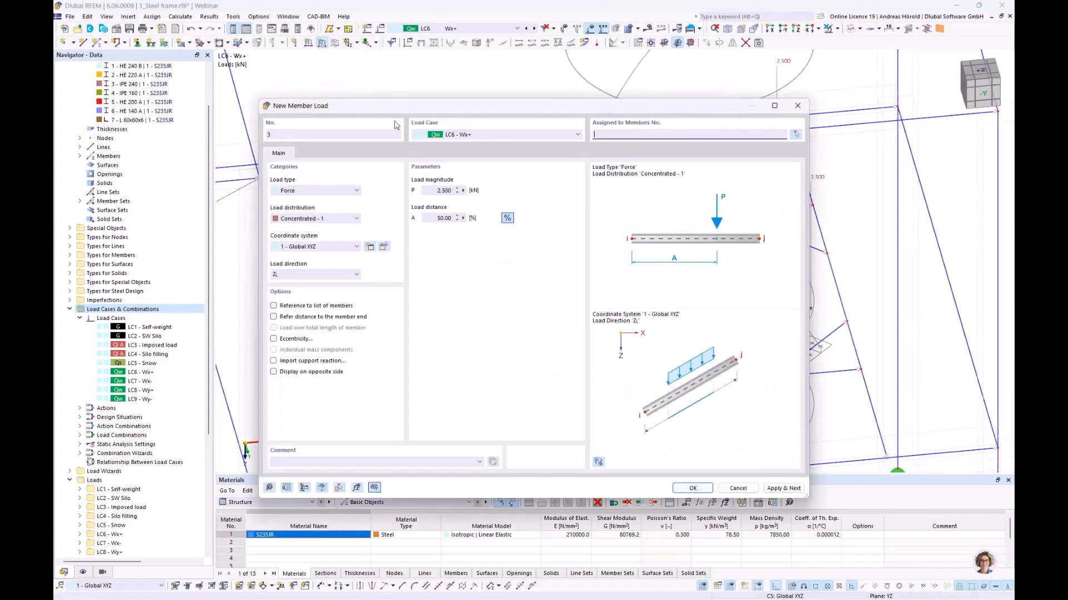
left_click(430, 190)
left_click(692, 488)
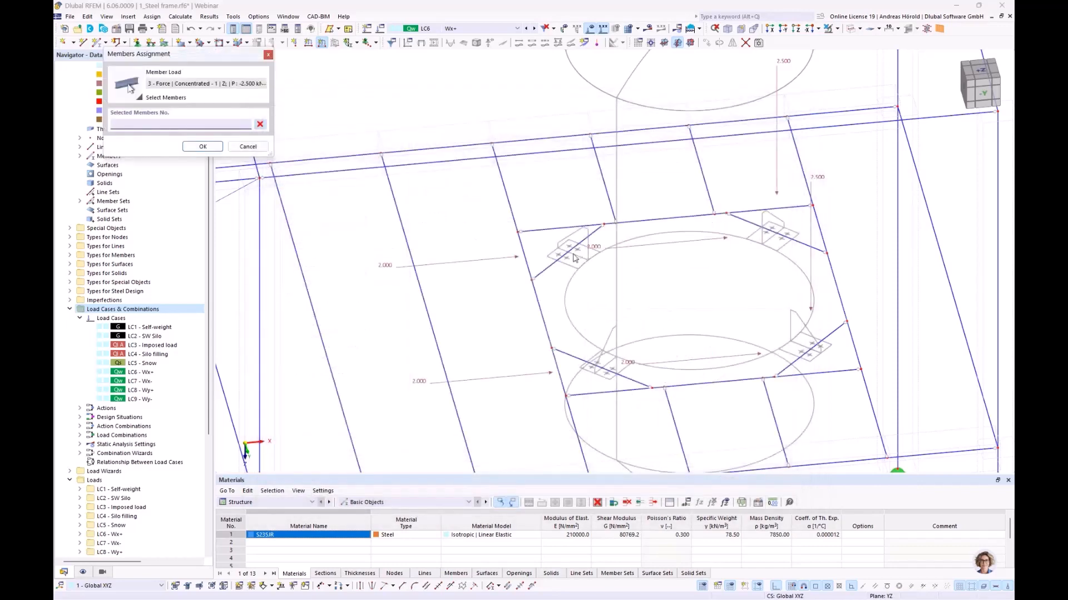
left_click(567, 253)
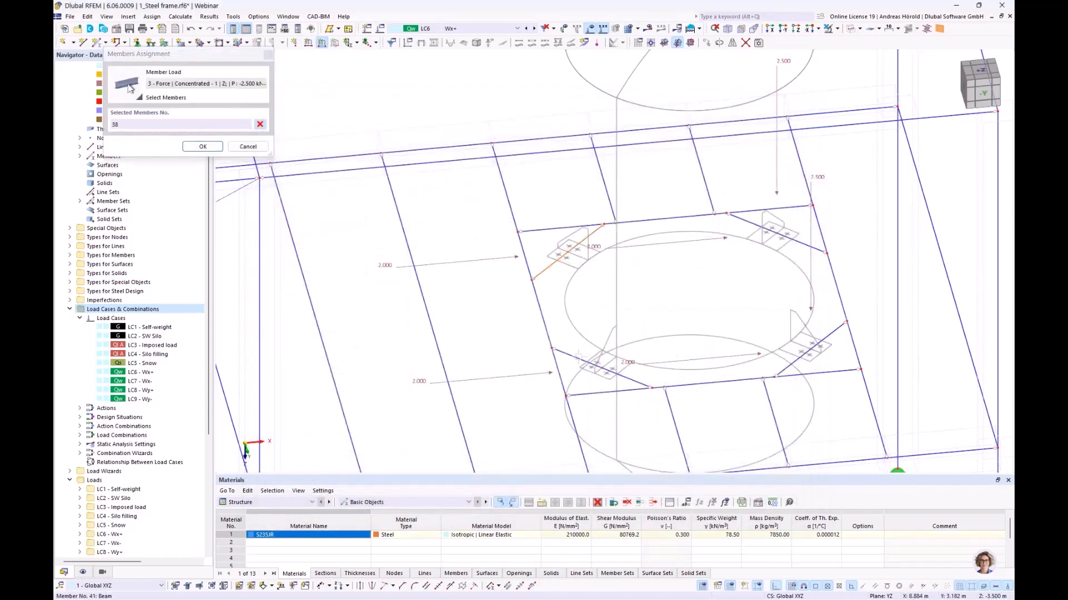
left_click(579, 357)
left_click(203, 146)
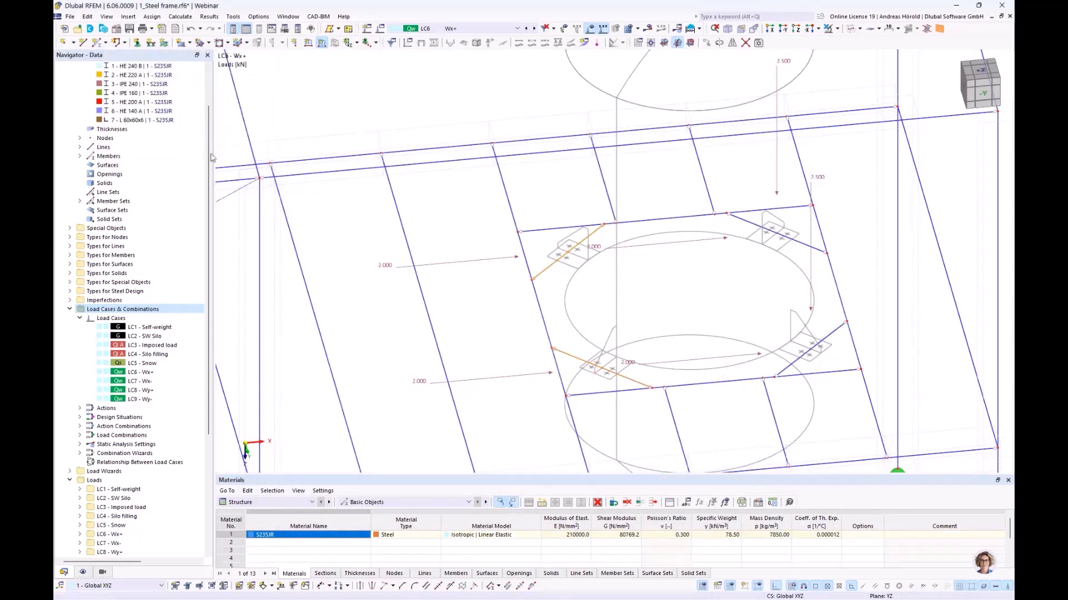
Make LC7 - Wx- the active load case.
scroll(553, 273, "down", 5)
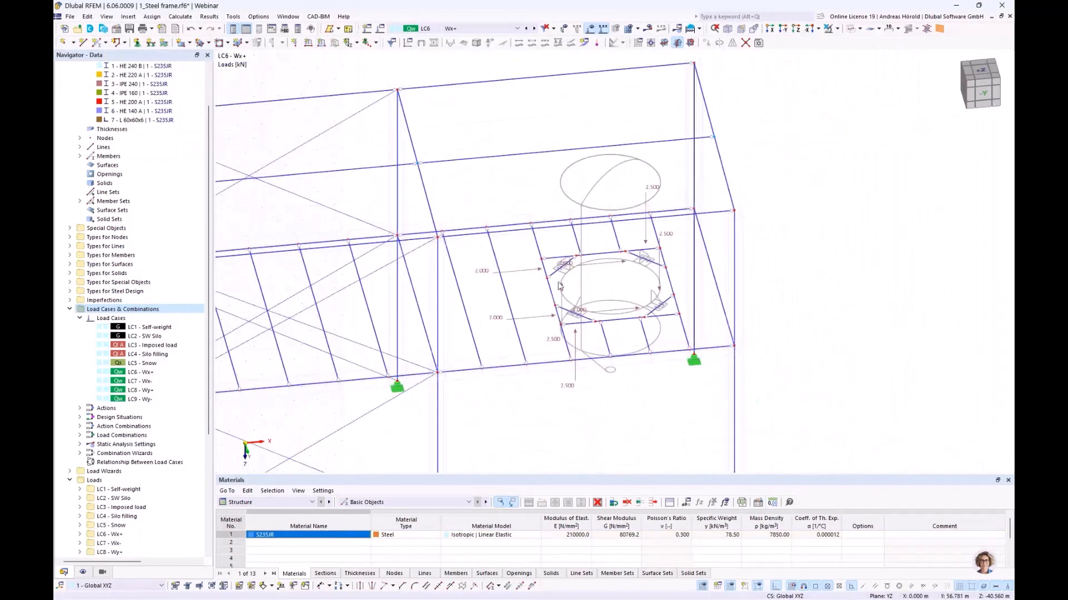
mouse_move(561, 284)
middle_mouse_down()
mouse_move(567, 280)
mouse_move(566, 300)
mouse_move(565, 271)
middle_mouse_up()
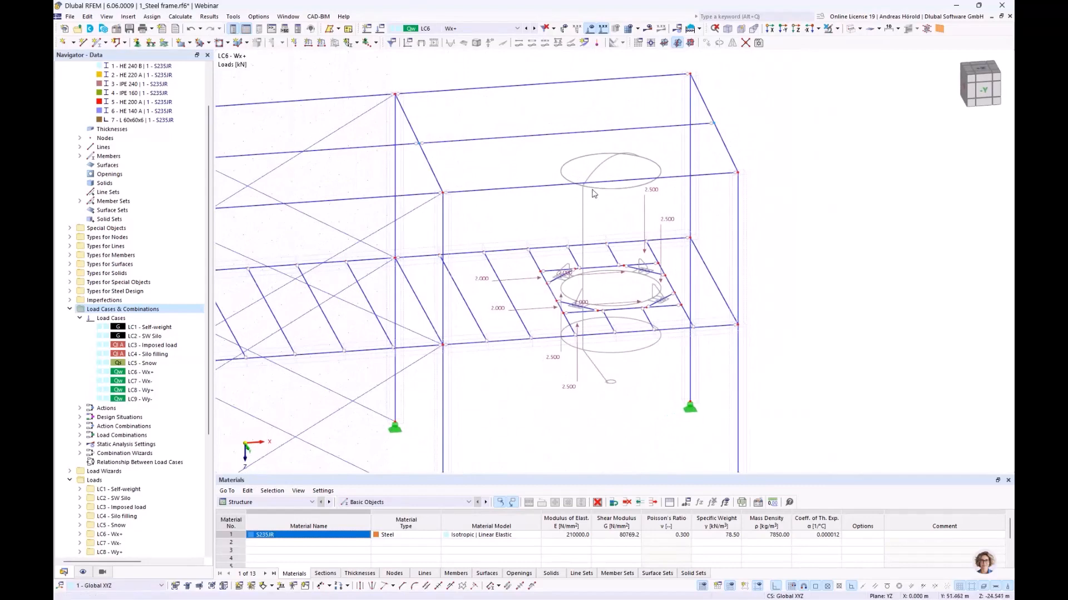
scroll(582, 257, "down", 3)
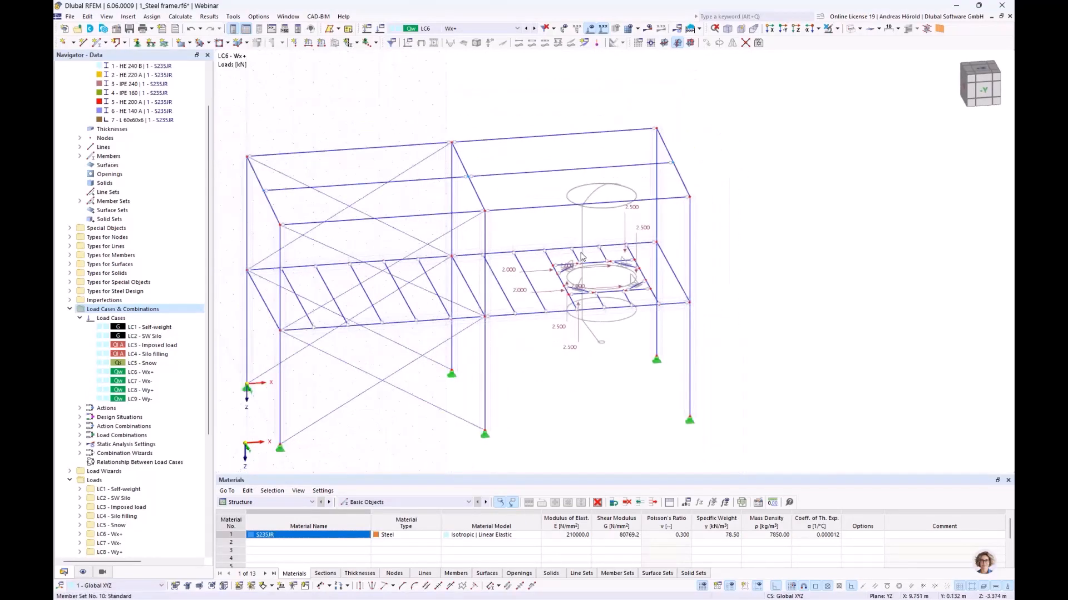
middle_click_drag(582, 257, 639, 238)
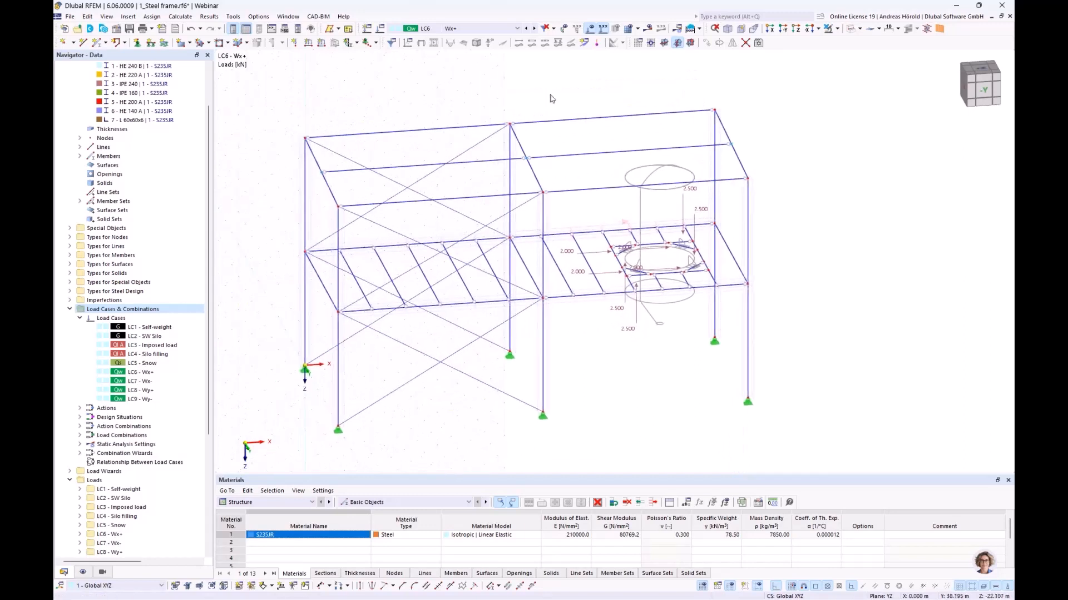
left_click(535, 29)
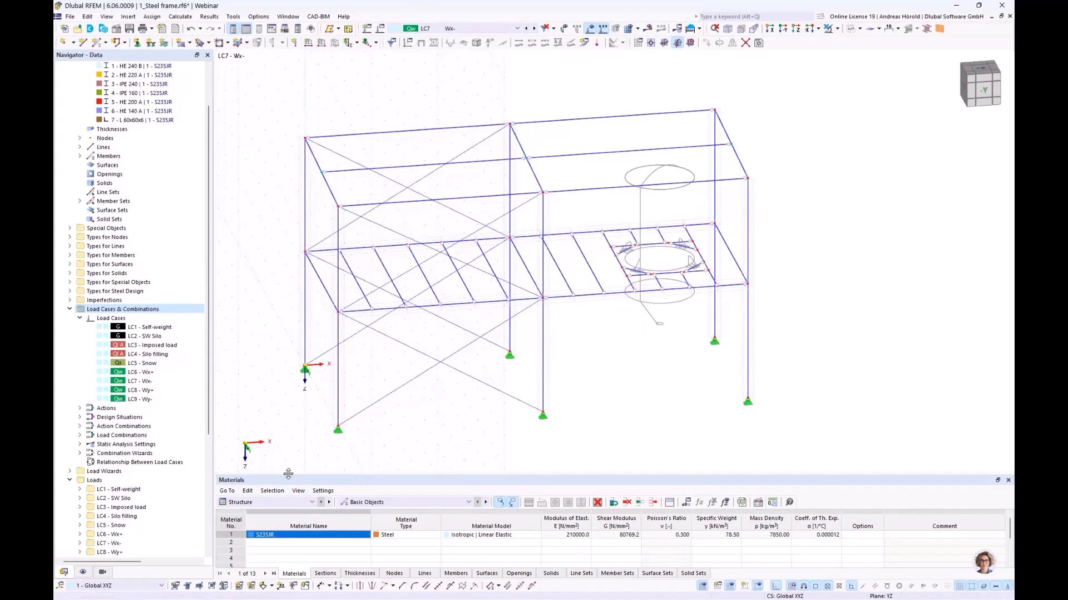
Enlarge the table area and switch it from the structure data to the member loads.
left_click_drag(288, 472, 291, 421)
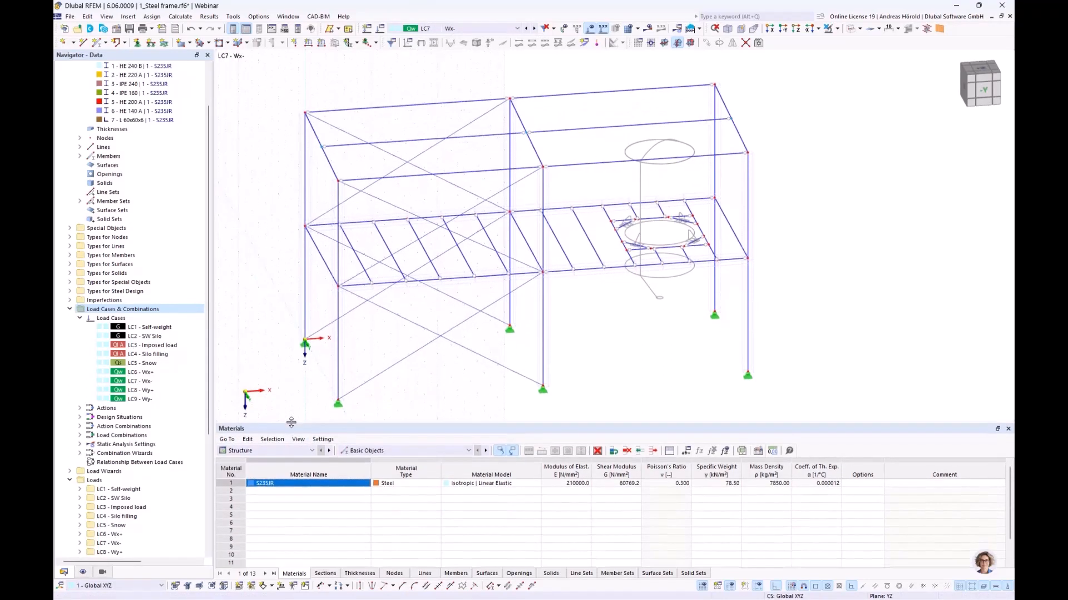
left_click(244, 452)
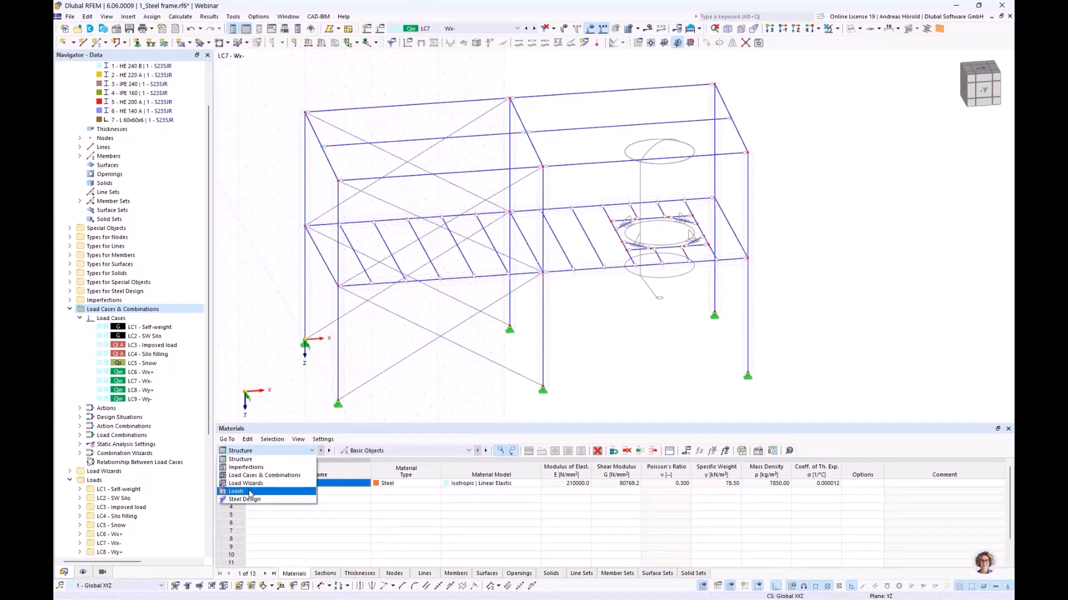
left_click(249, 492)
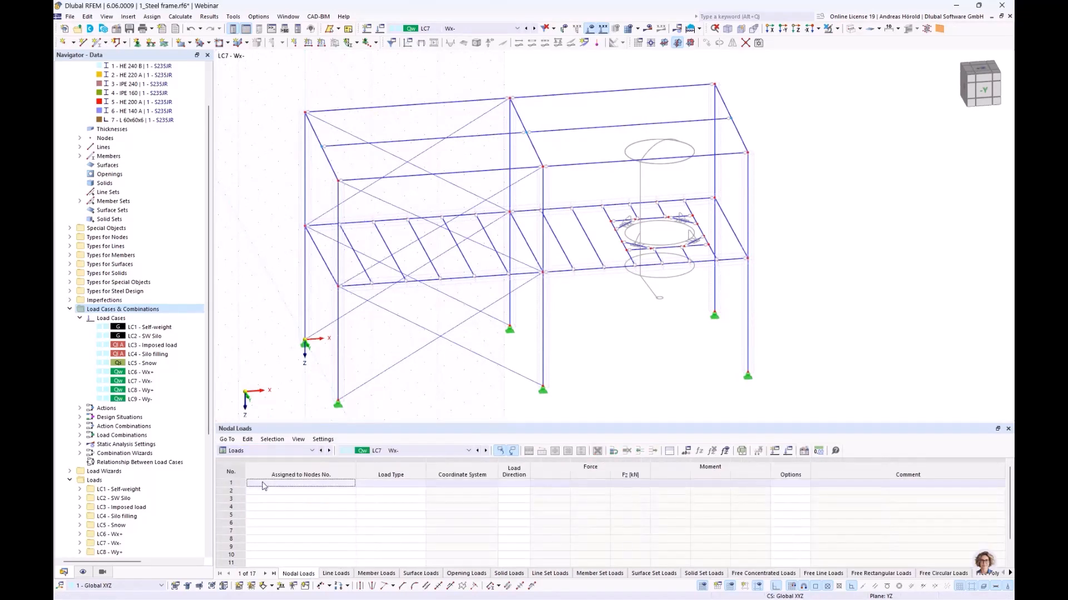
left_click(372, 574)
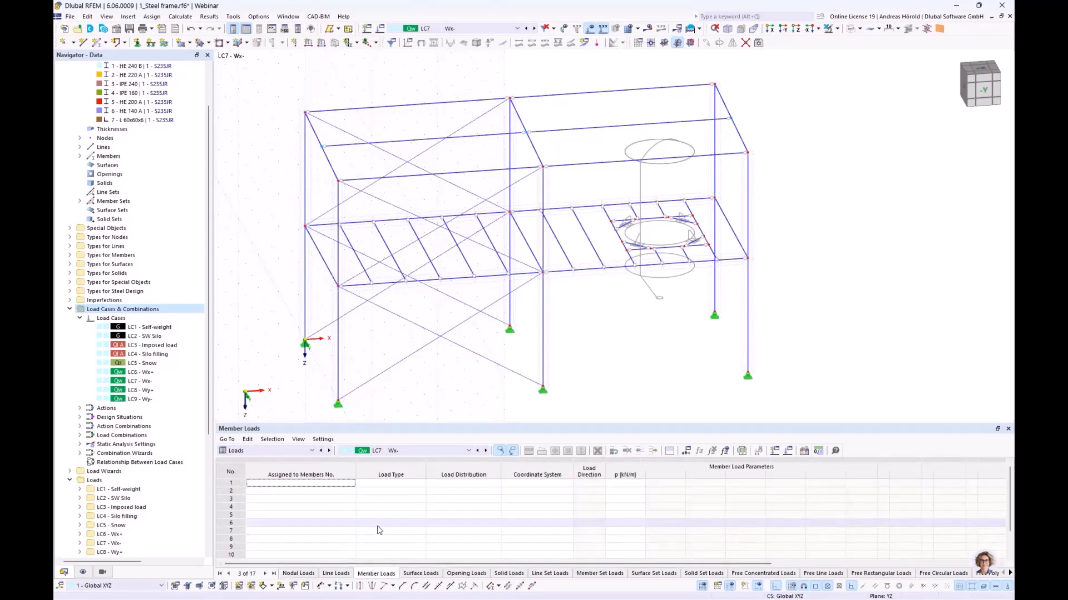
scroll(378, 529, "down", 4)
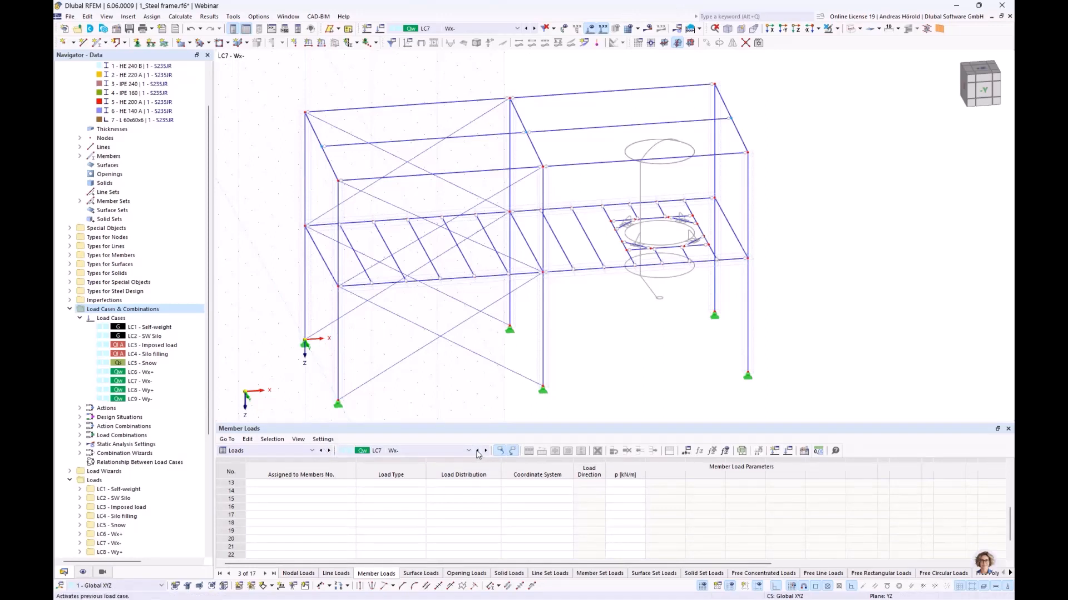
Copy all three member load rows of LC6 - Wx+ from the member loads table.
left_click(477, 452)
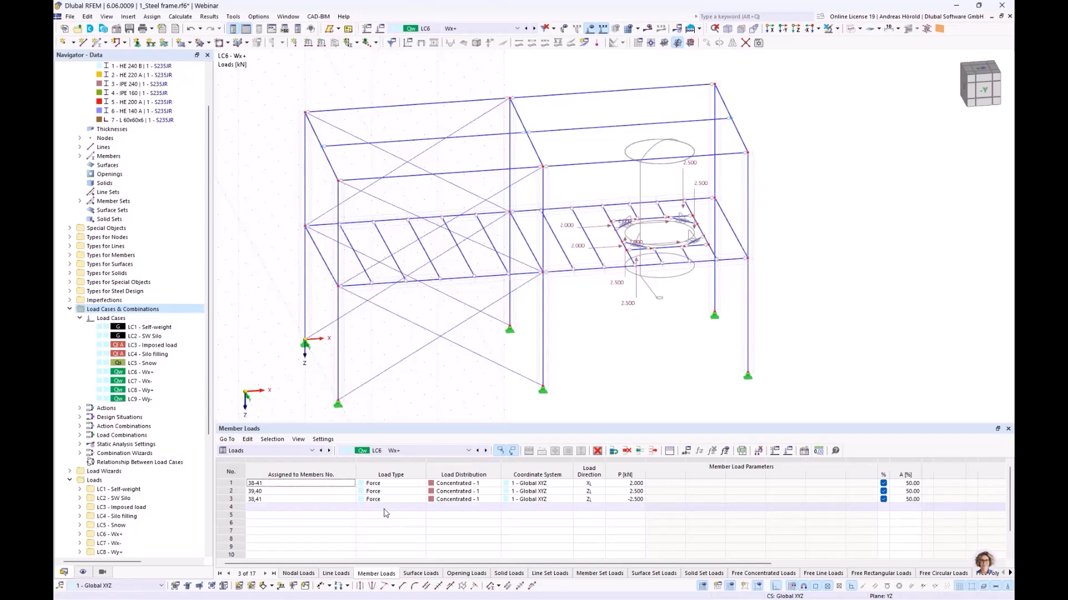
left_click(228, 483)
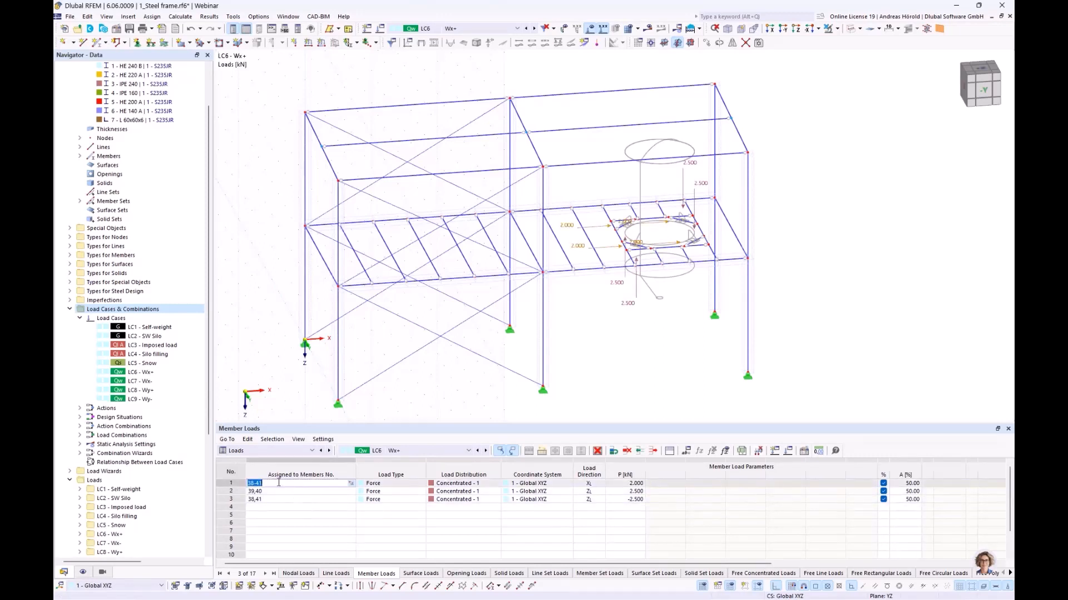
left_click(228, 483)
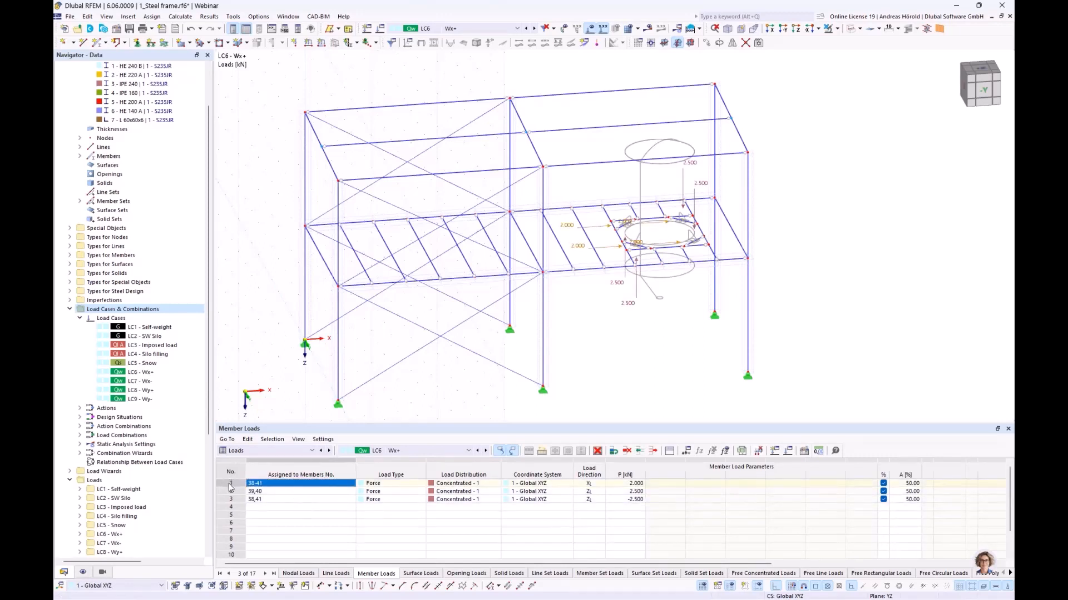
left_click(231, 500)
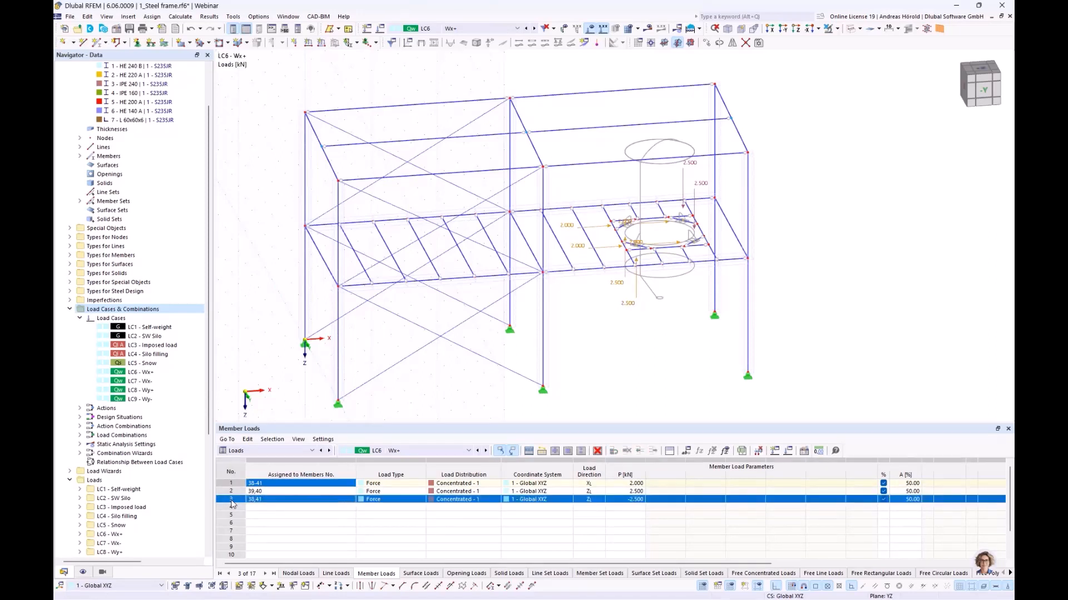
left_click(231, 484)
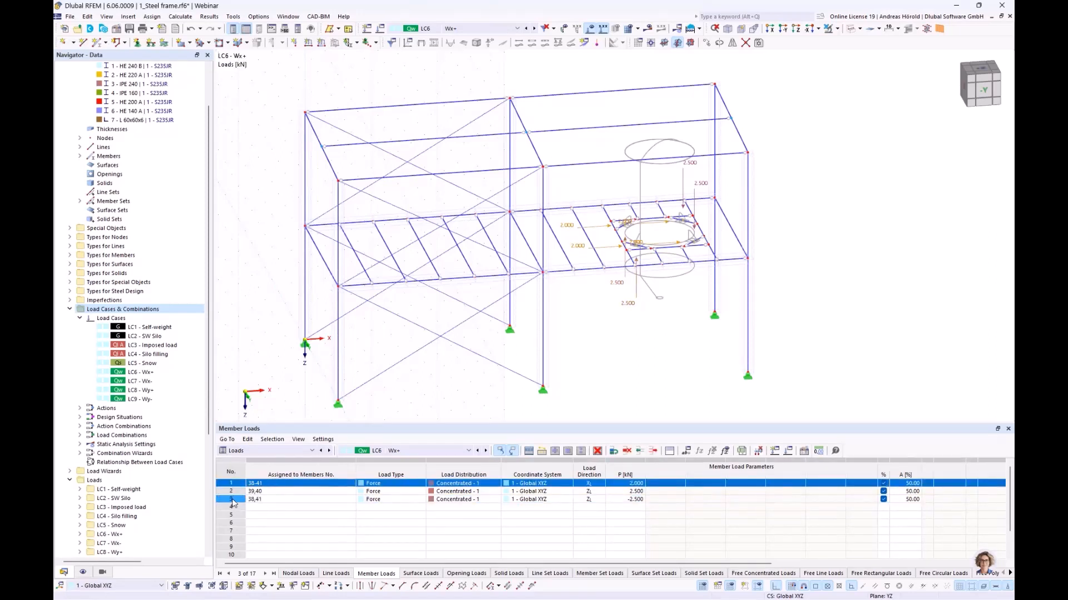
left_click(232, 500, "shift")
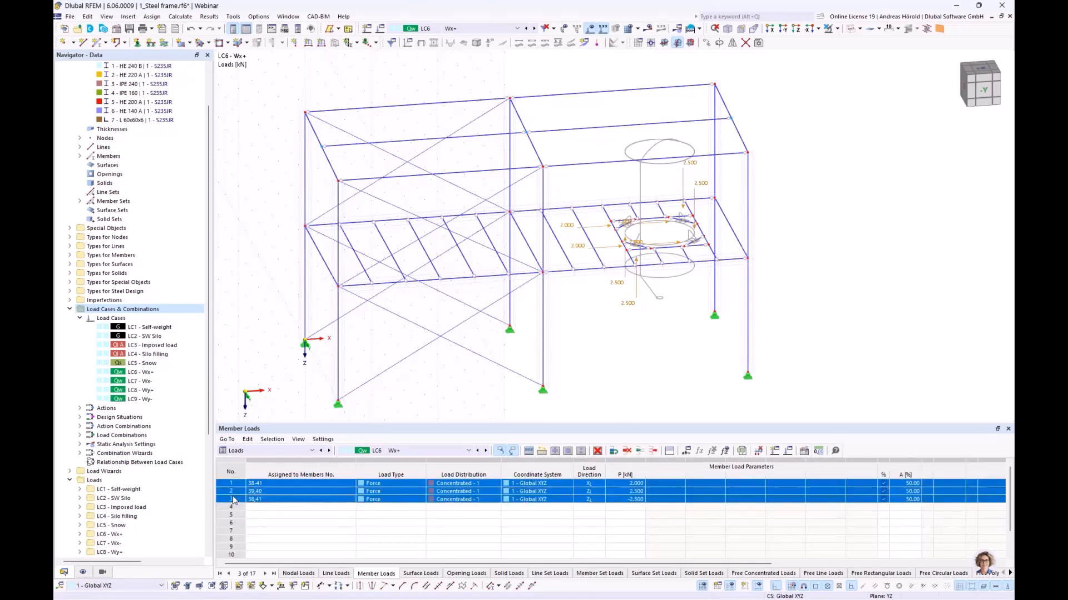
right_click(298, 488)
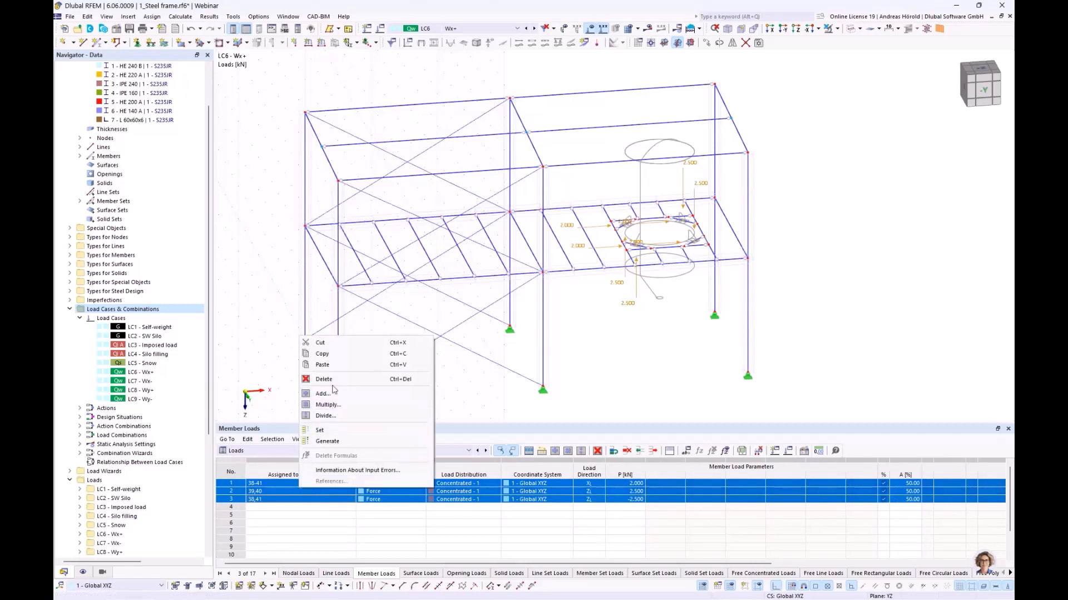
left_click(323, 353)
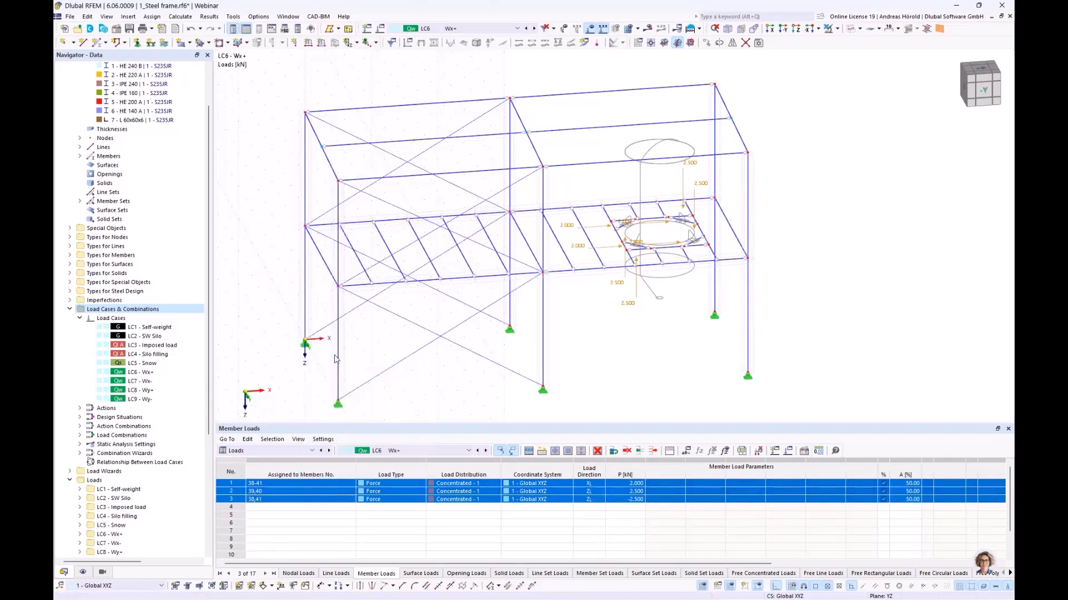
Paste the copied member loads into the first three rows of the member loads table for LC7 - Wx-.
left_click(487, 451)
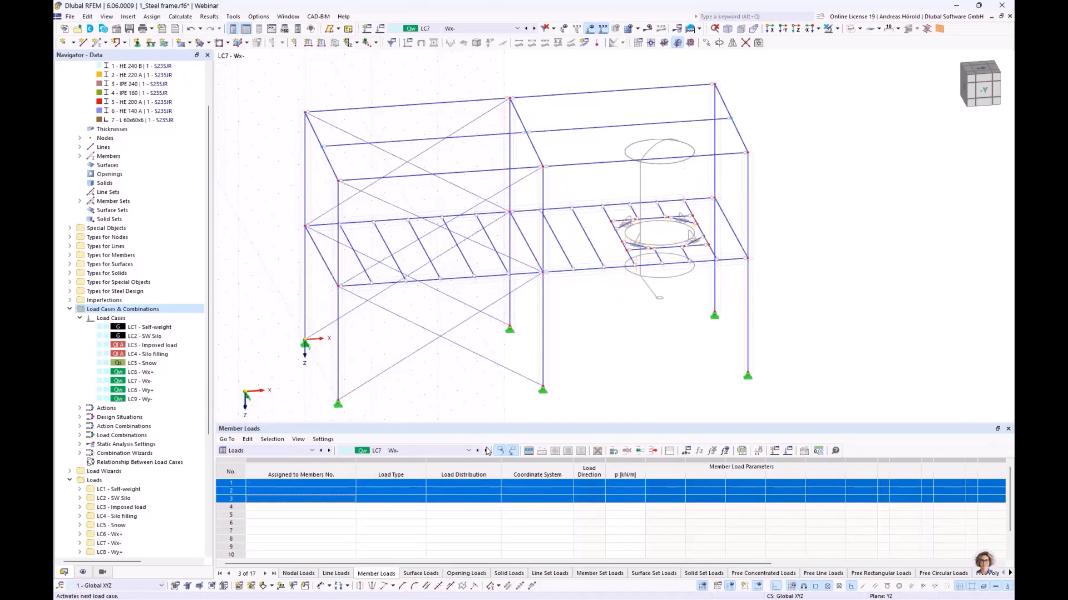
right_click(332, 488)
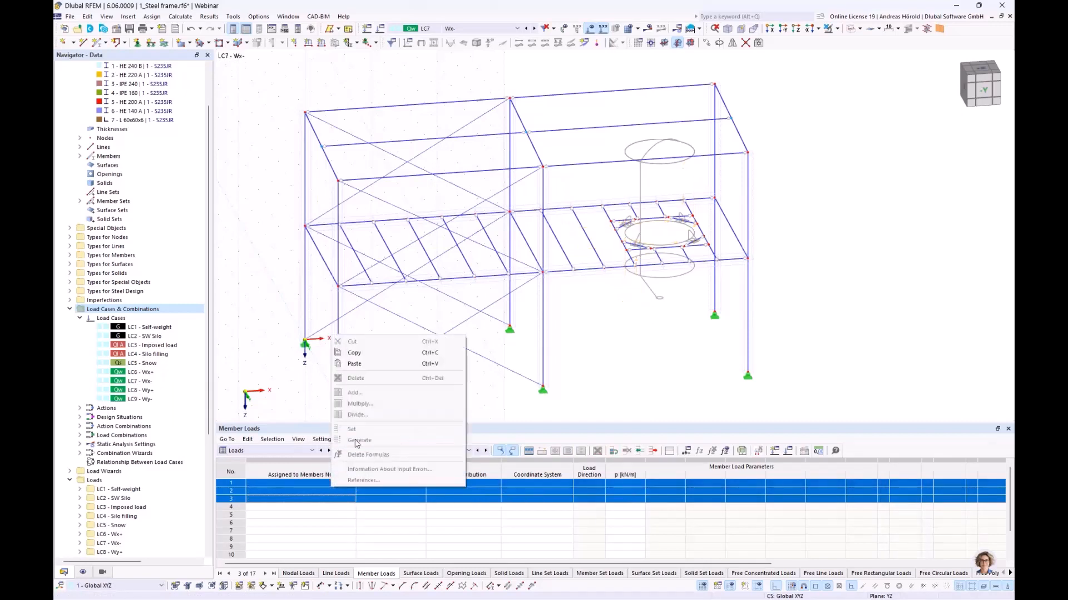
left_click(355, 363)
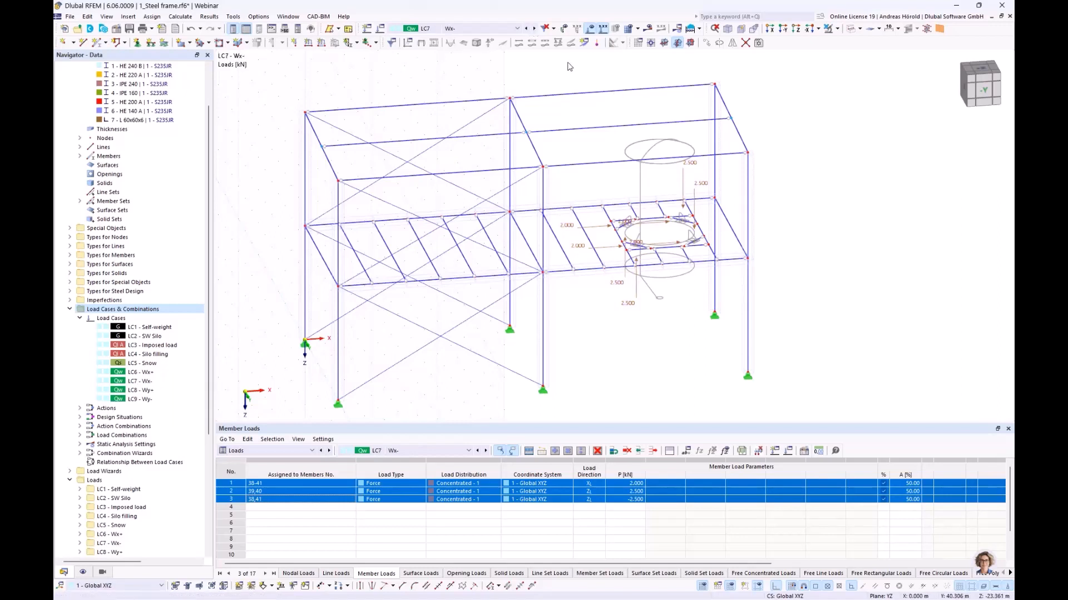
In LC8 - Wy+, add a concentrated 2 kN force in global Y on true length to the four diagonal members (38-41) around the silo.
left_click(535, 29)
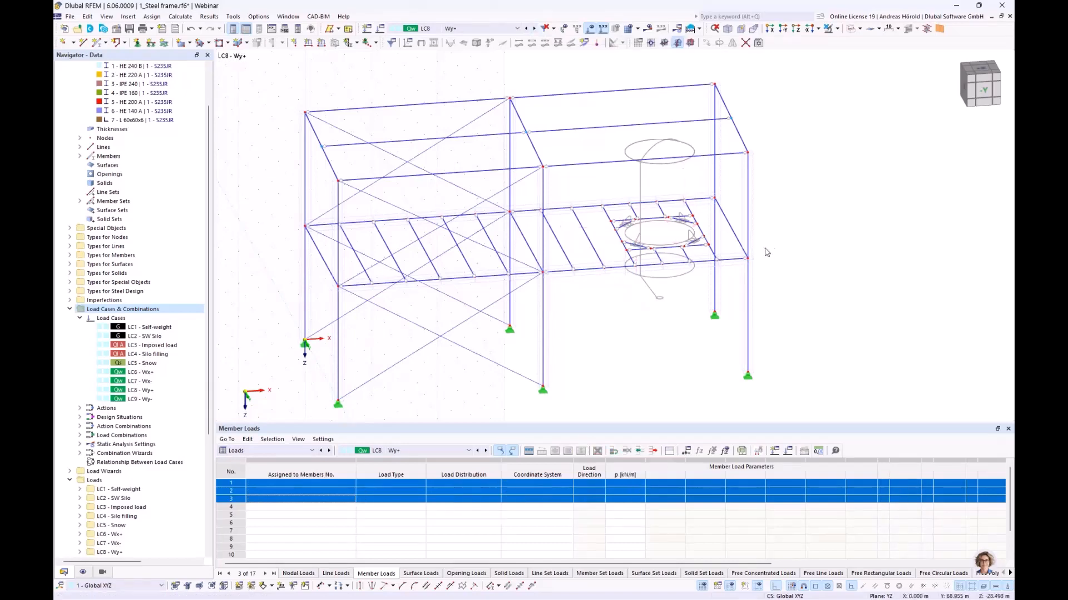
scroll(605, 254, "up", 3)
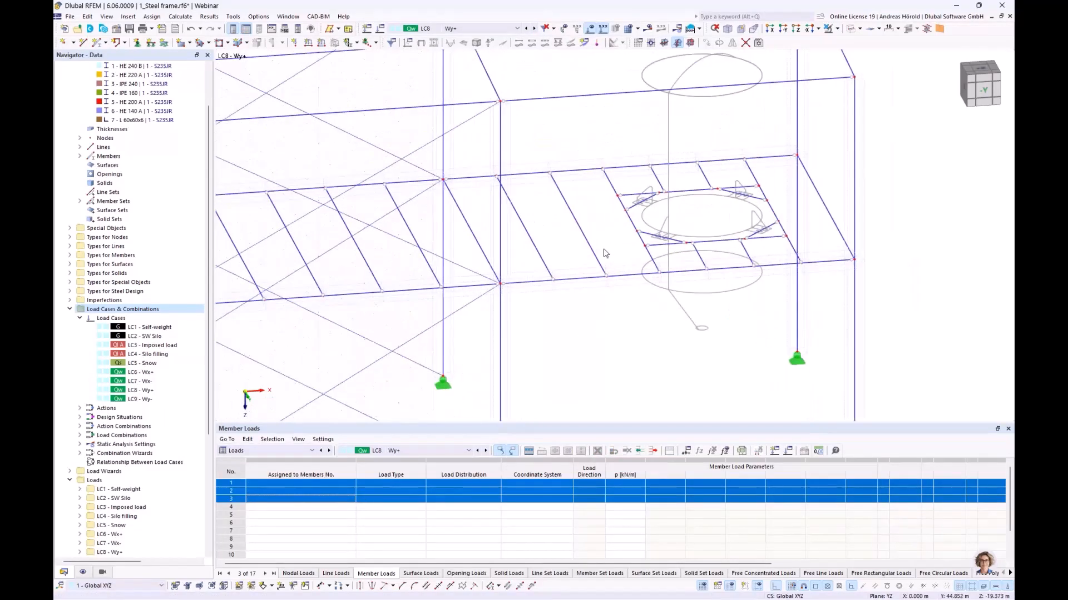
scroll(606, 254, "up", 4)
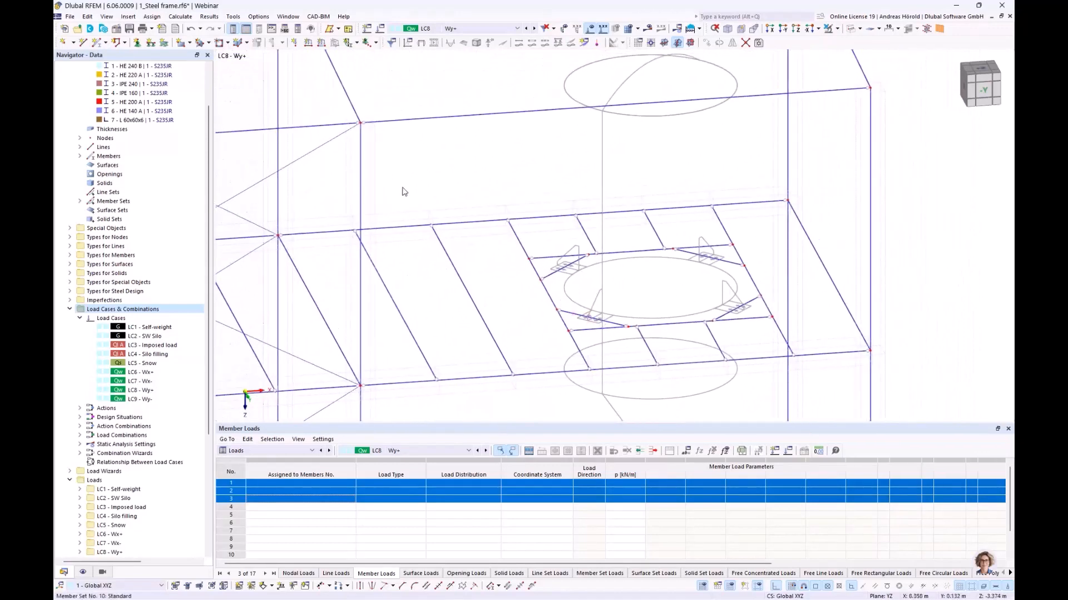
left_click(321, 46)
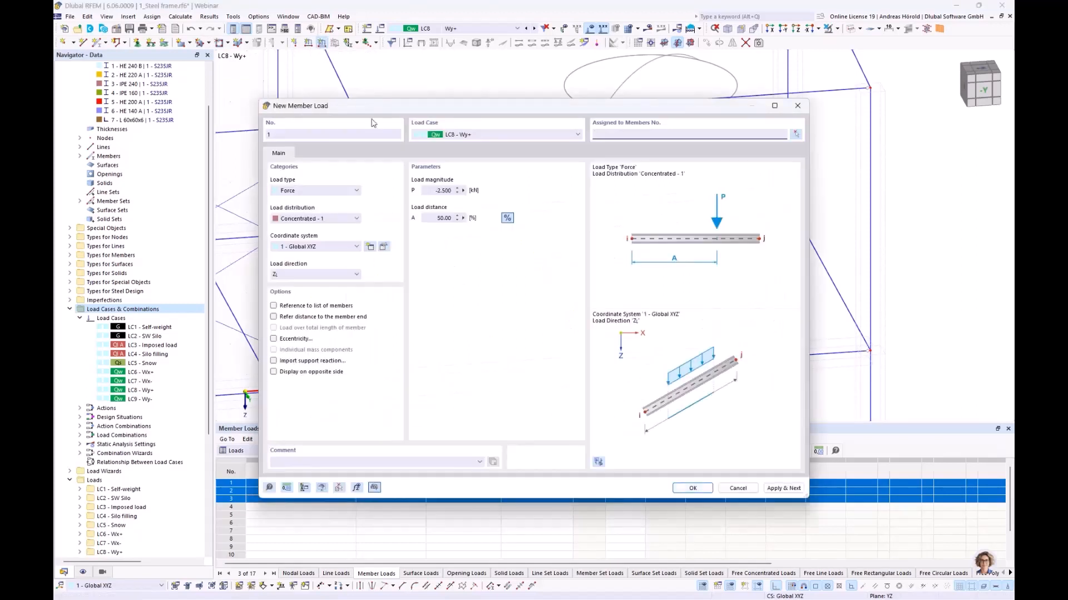
left_click_drag(434, 191, 480, 193)
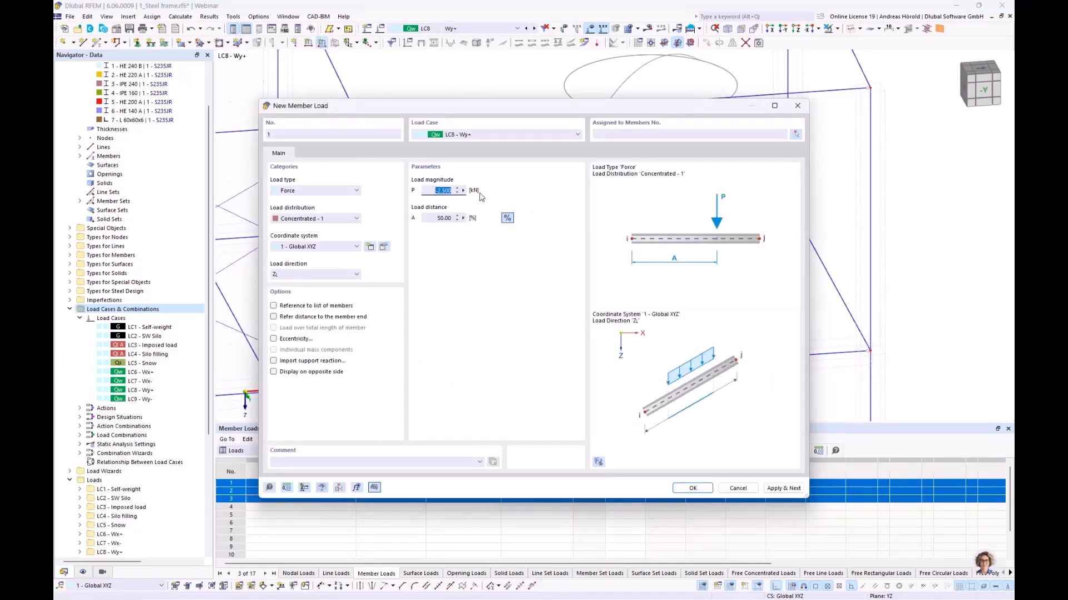
type("2")
left_click(305, 278)
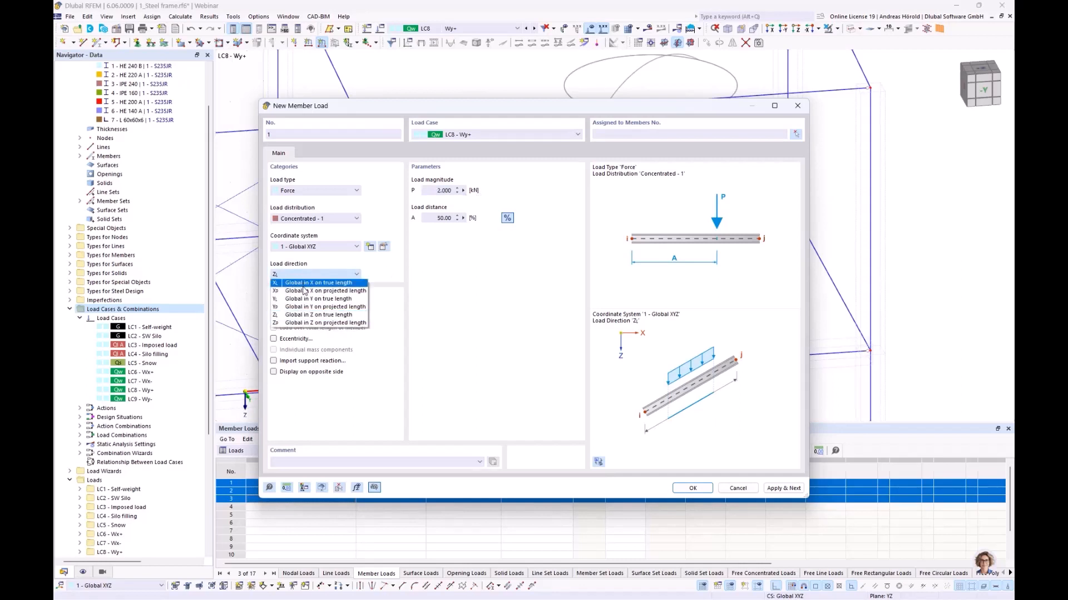
left_click(305, 300)
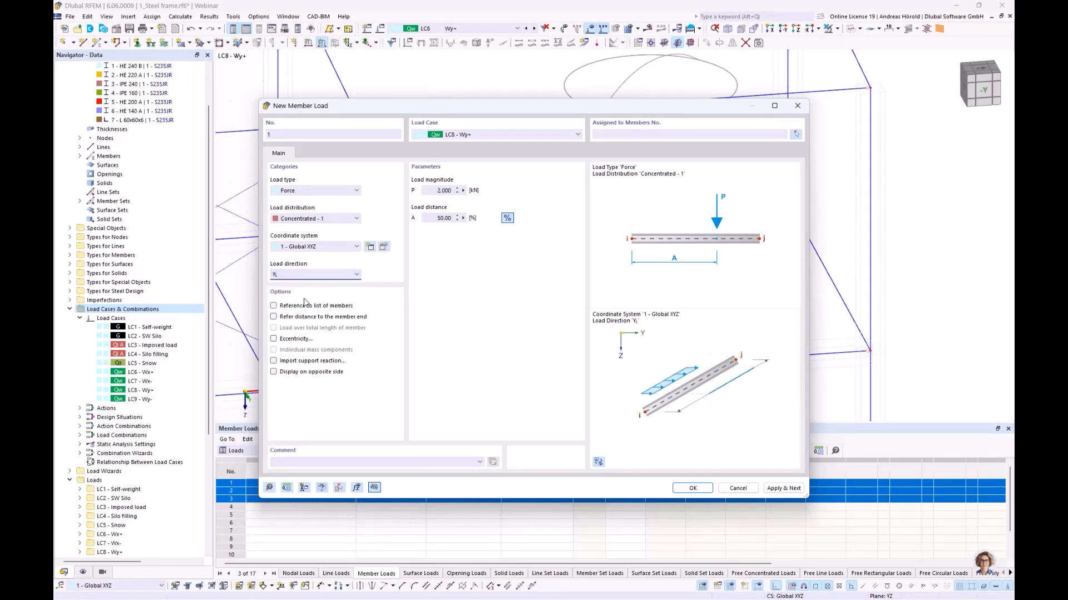
left_click(694, 489)
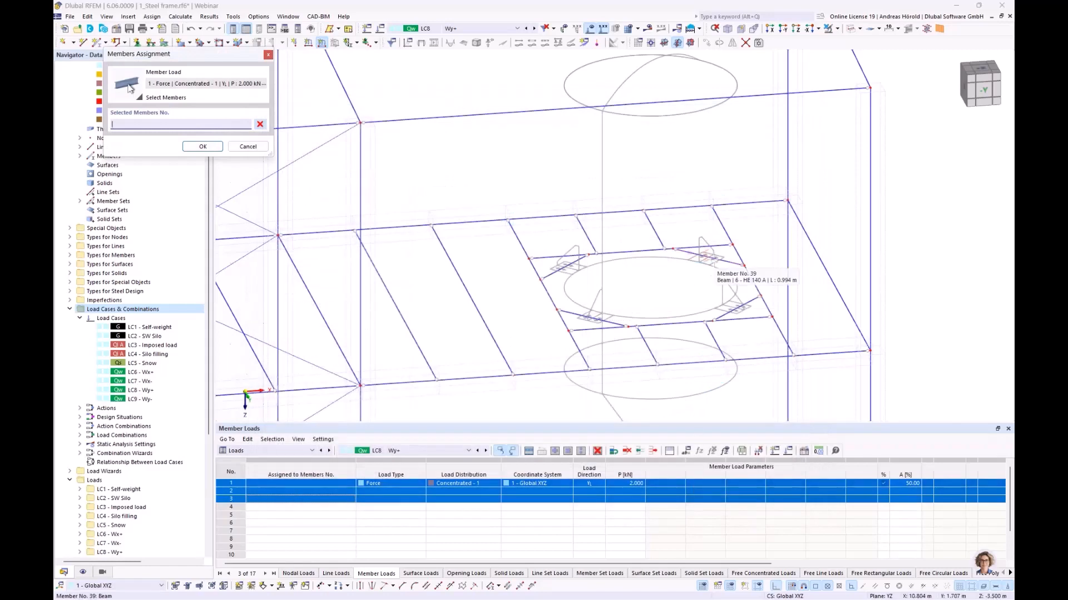
left_click(709, 257)
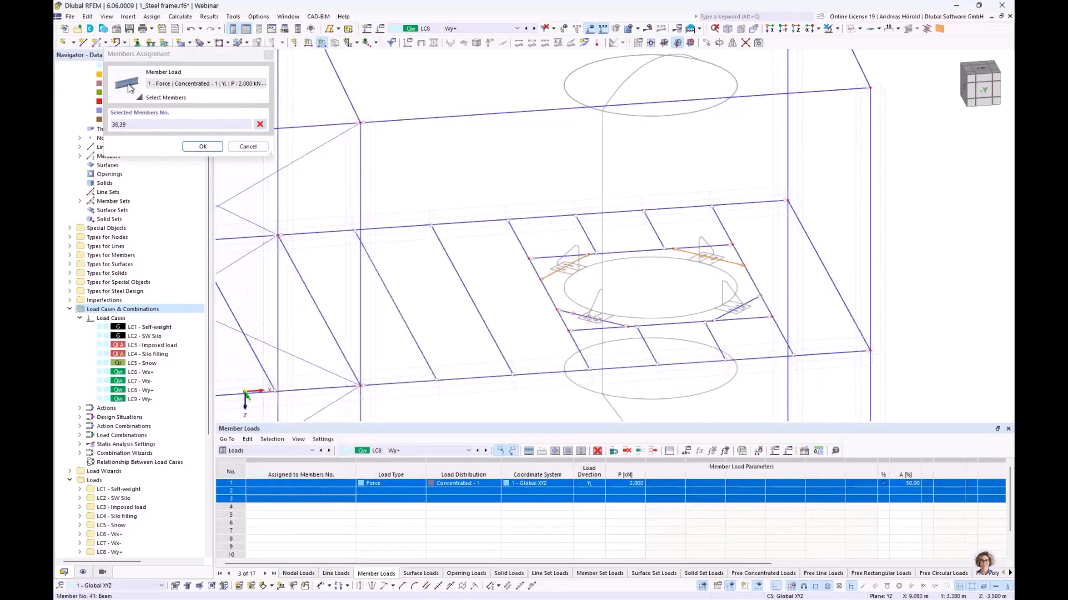
left_click(592, 319)
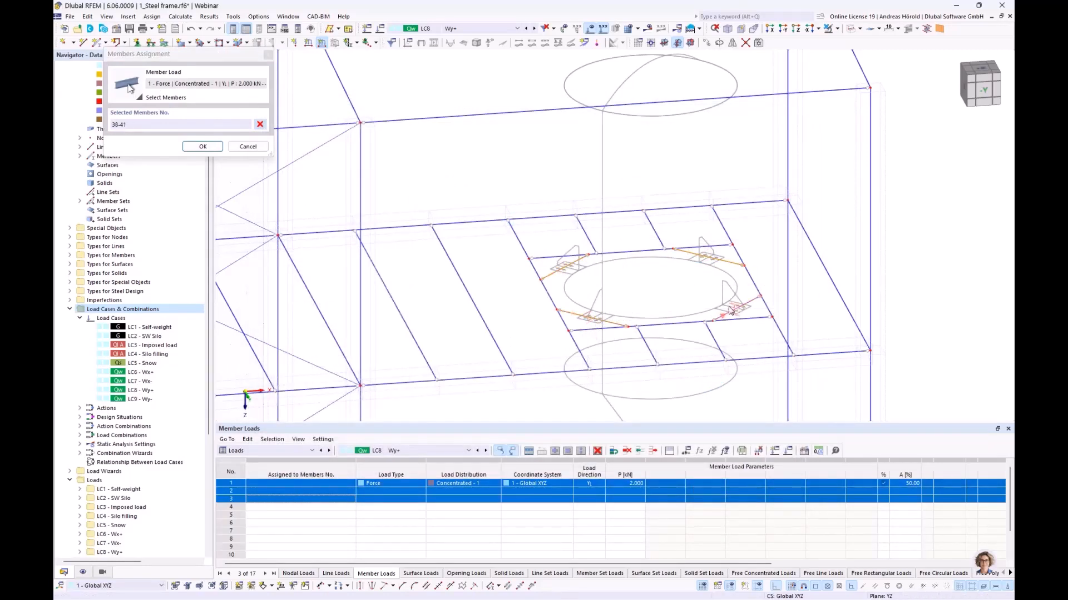
left_click(206, 147)
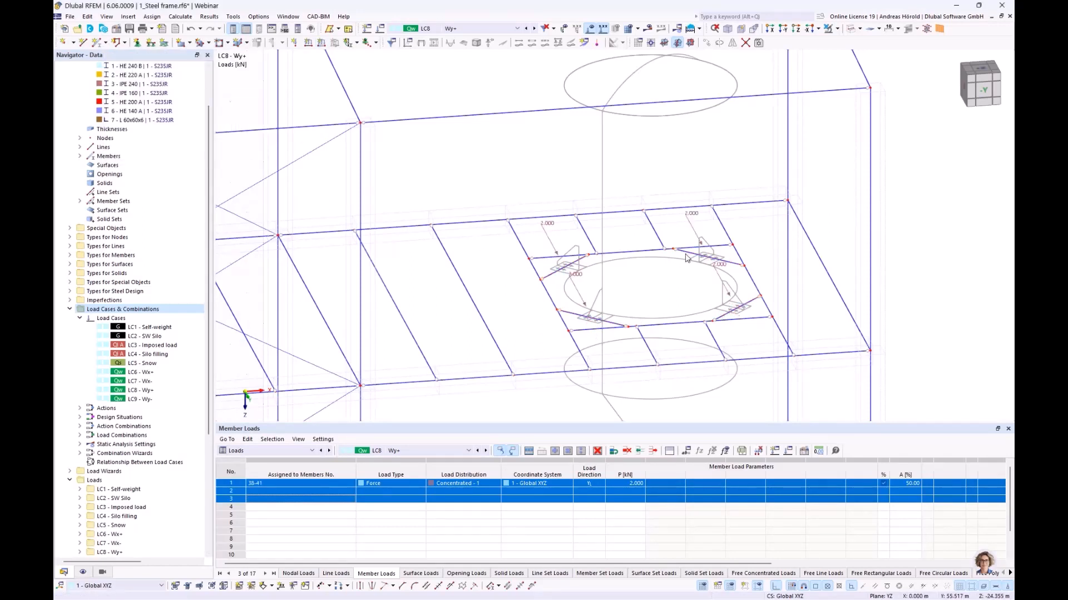
Define a second concentrated member load for LC8 of 2.5 kN in global Z on true length.
left_click(321, 42)
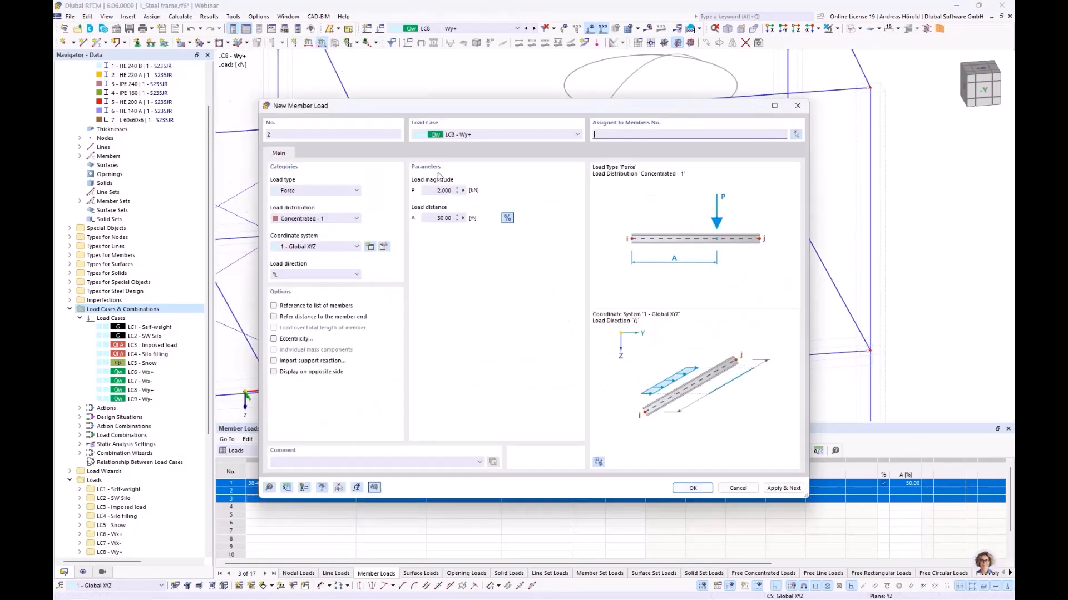
left_click(444, 190)
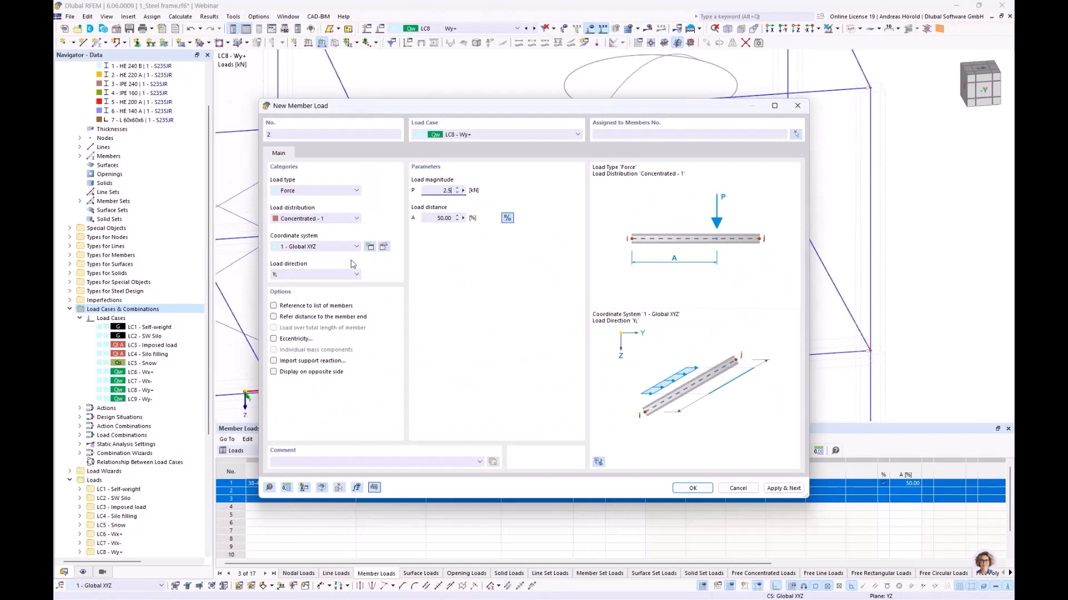
left_click(339, 274)
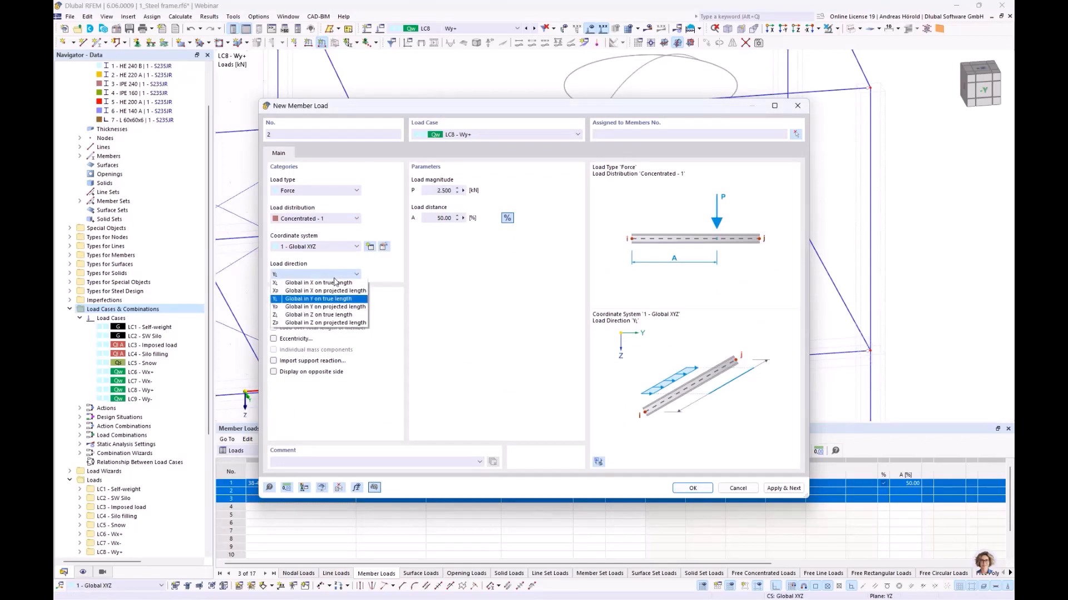
left_click(330, 315)
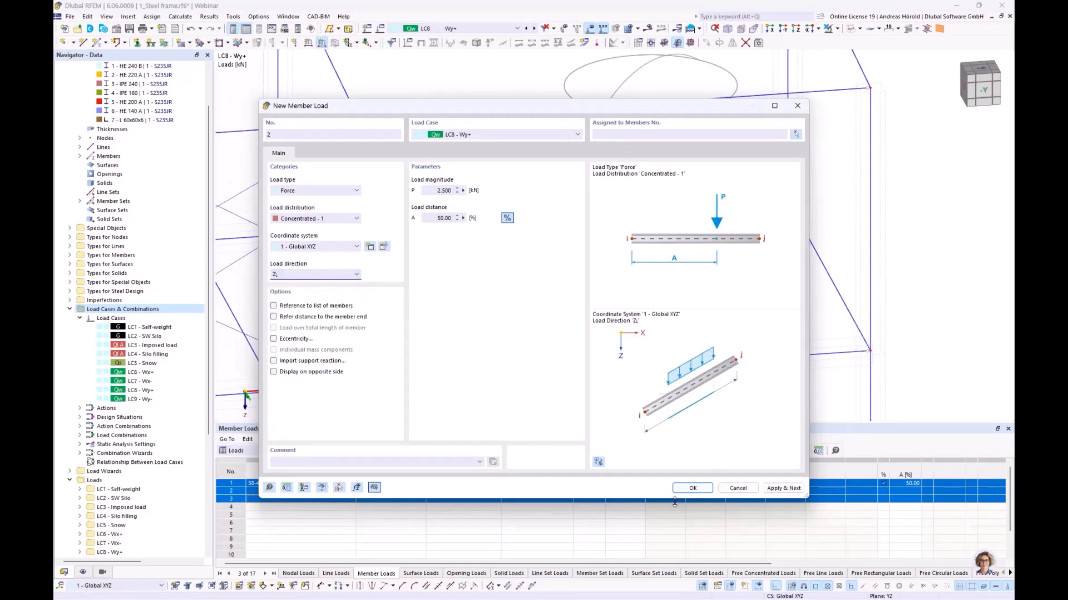
left_click(693, 488)
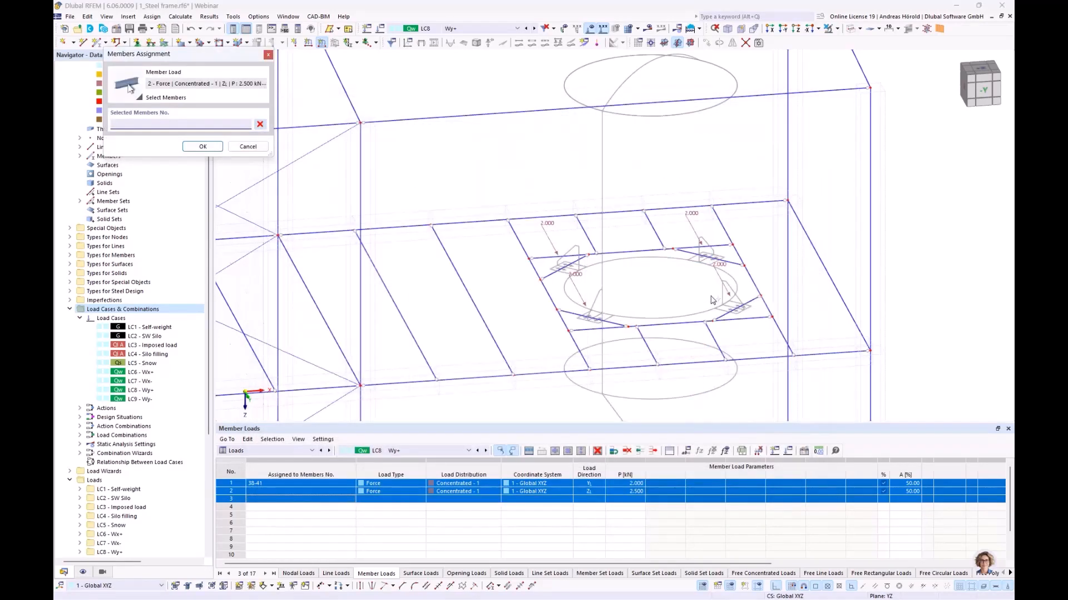
left_click(717, 261)
left_click(737, 303)
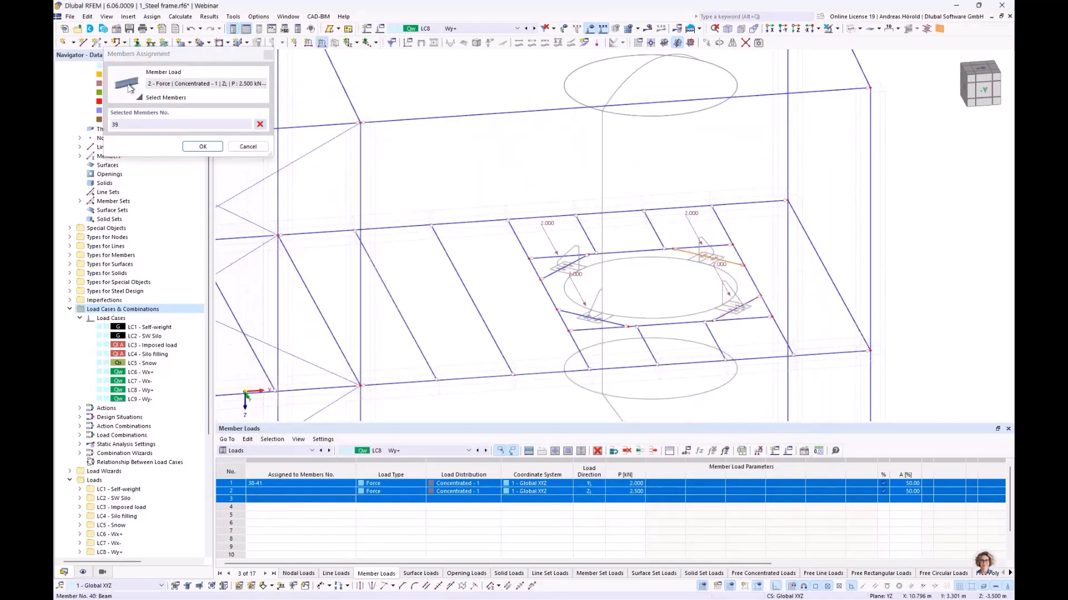
left_click(592, 318)
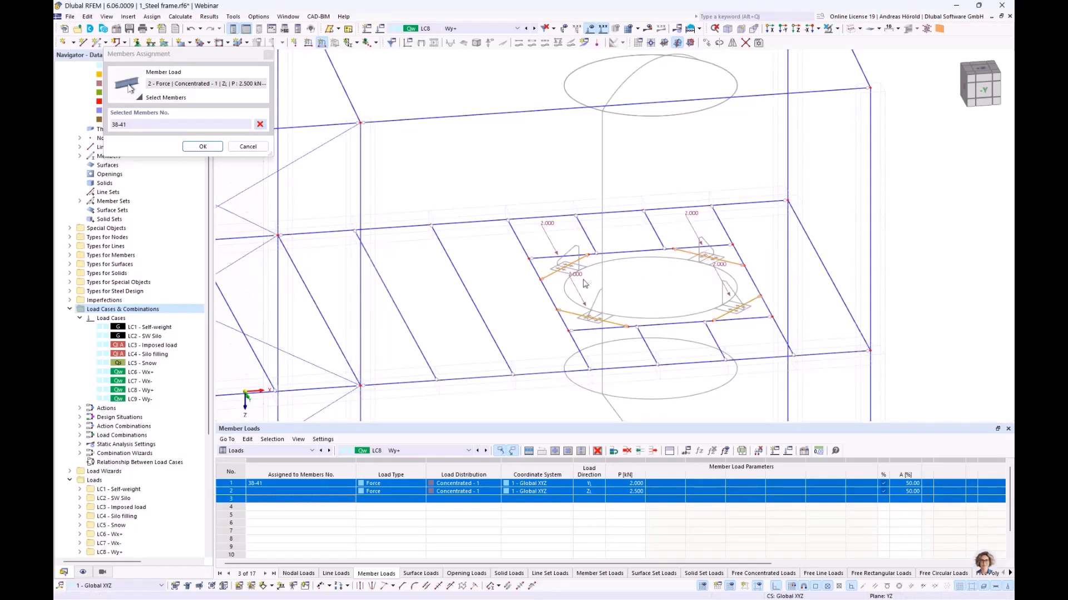
left_click(260, 125)
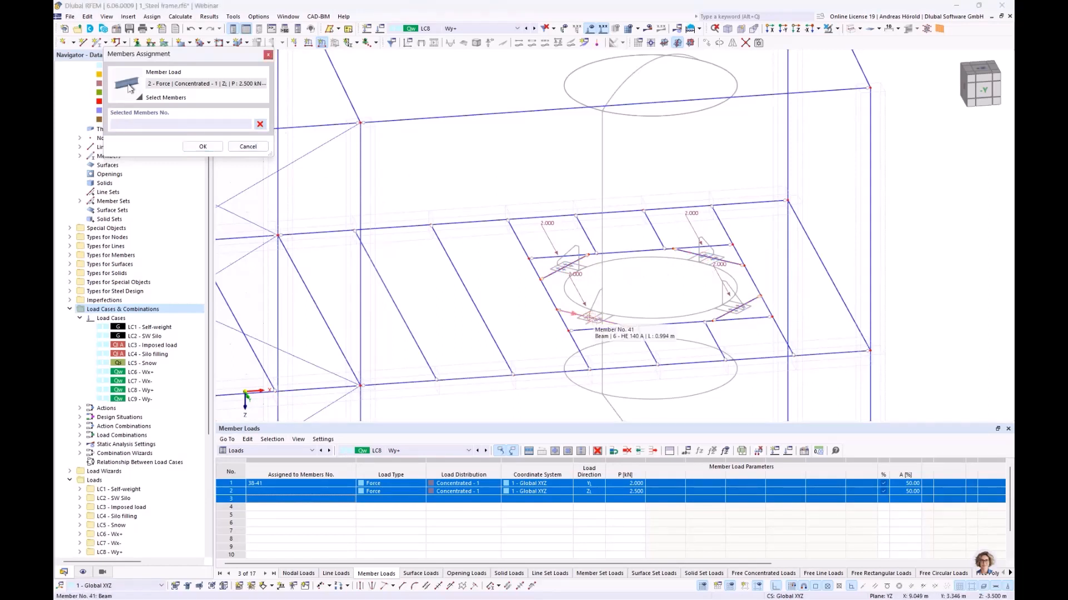
Assign the 2.5 kN vertical load to the two diagonal members (40, 41) on the silo's +Y side.
left_click(596, 319)
left_click(738, 307)
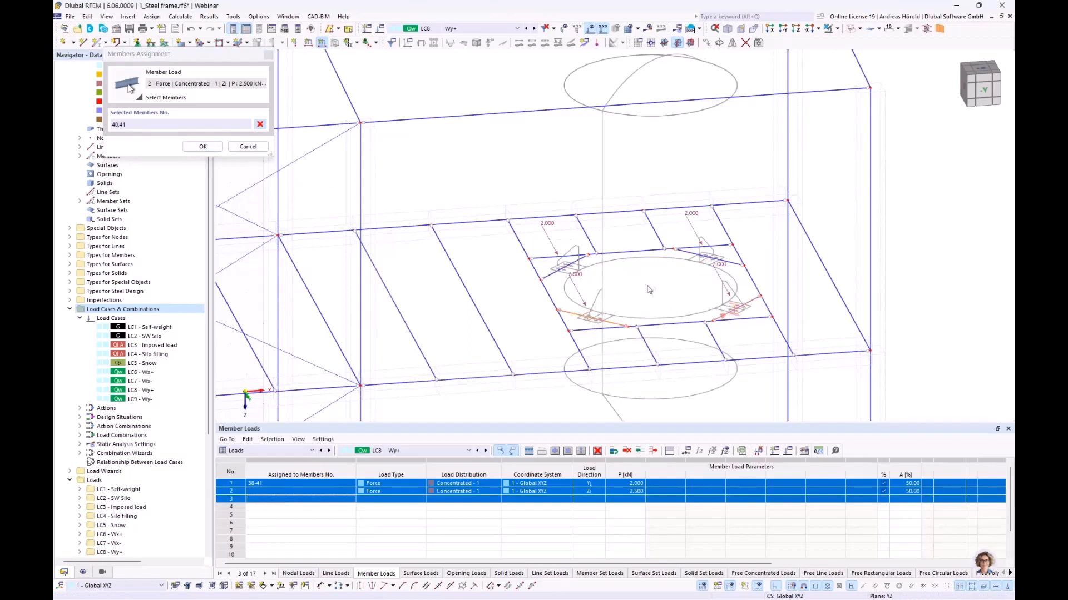
left_click(201, 147)
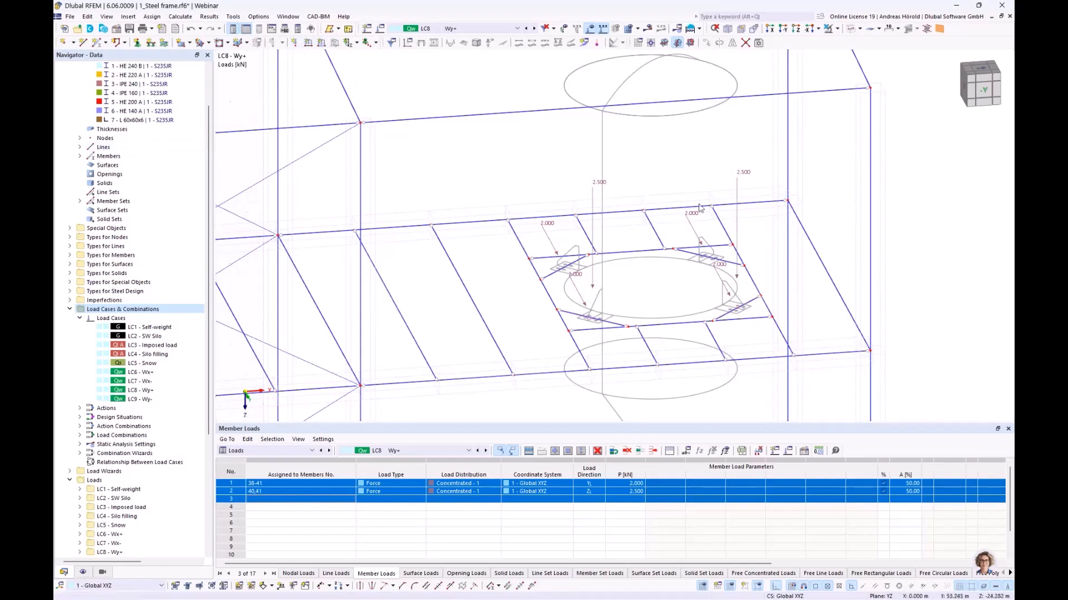
Add a concentrated -2.5 kN force in global Z for LC8 to the two diagonal members 38 and 39 around the silo.
left_click(321, 44)
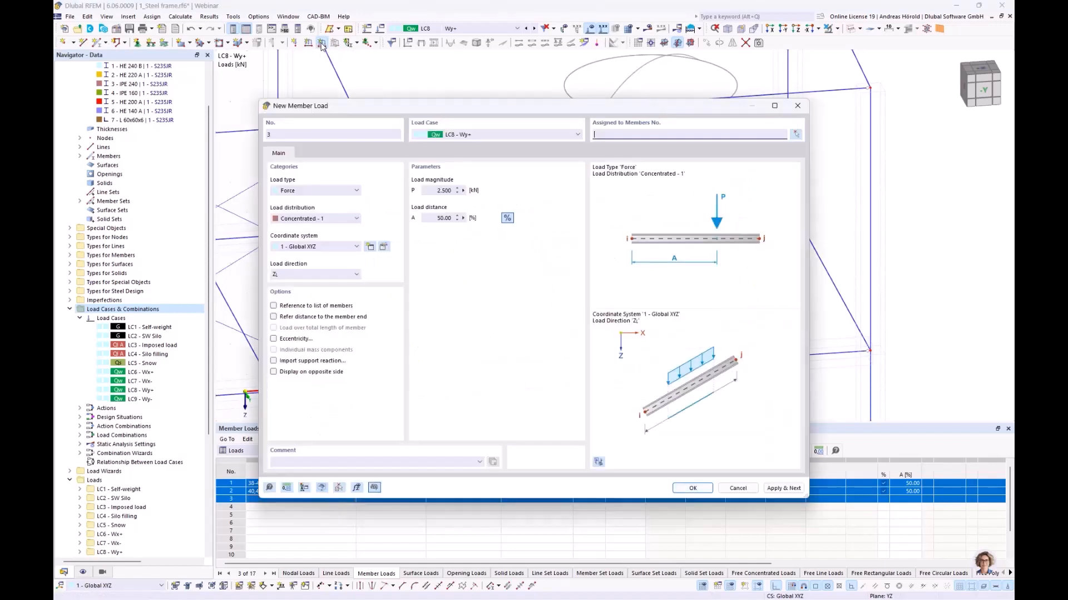
left_click(432, 190)
type("-")
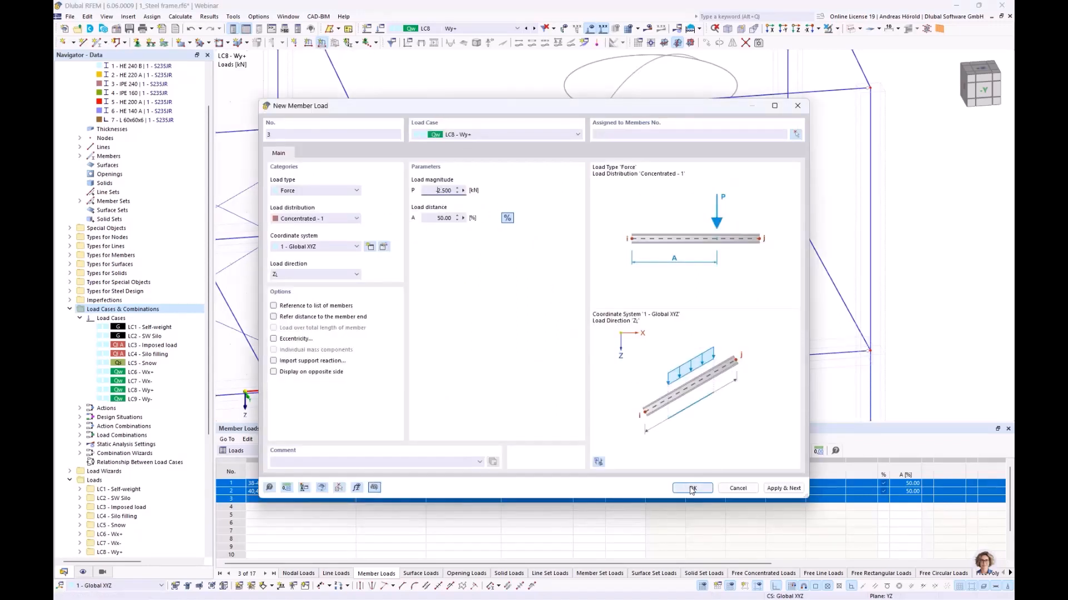
left_click(692, 488)
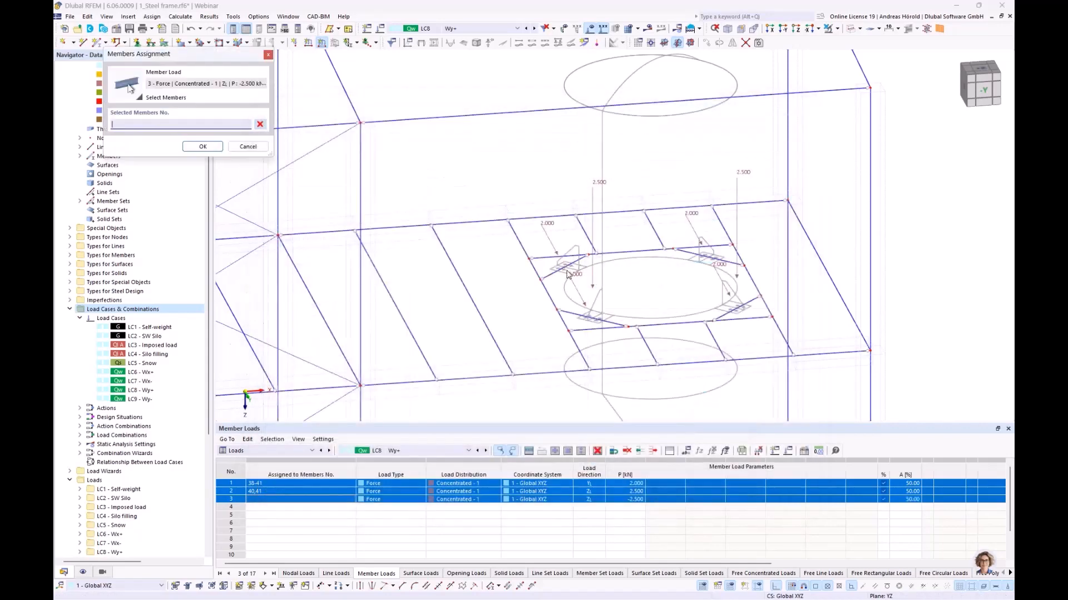
left_click(562, 271)
left_click(720, 260)
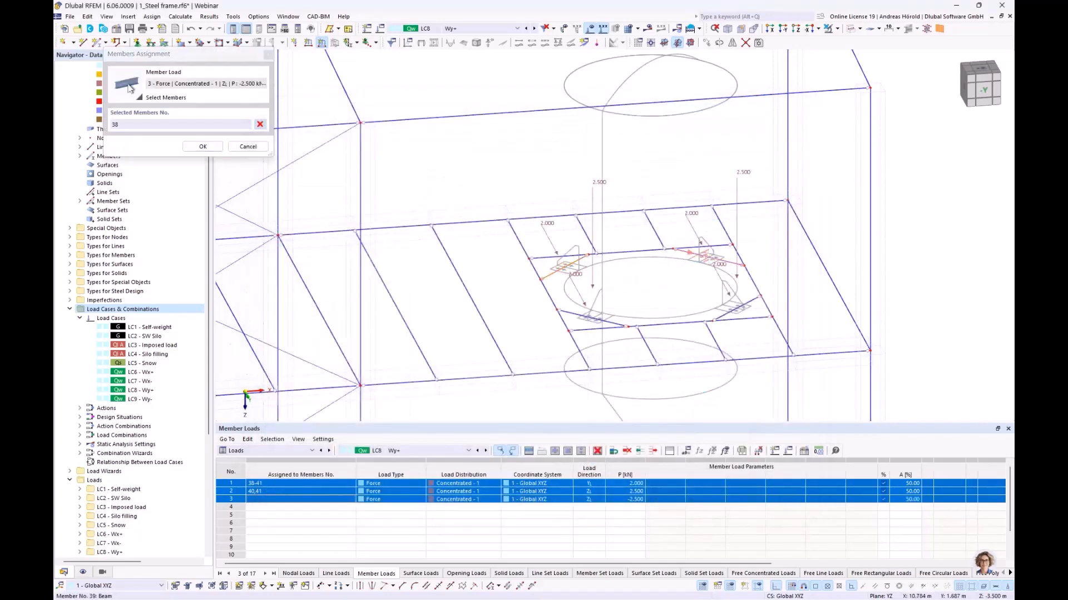
left_click(203, 147)
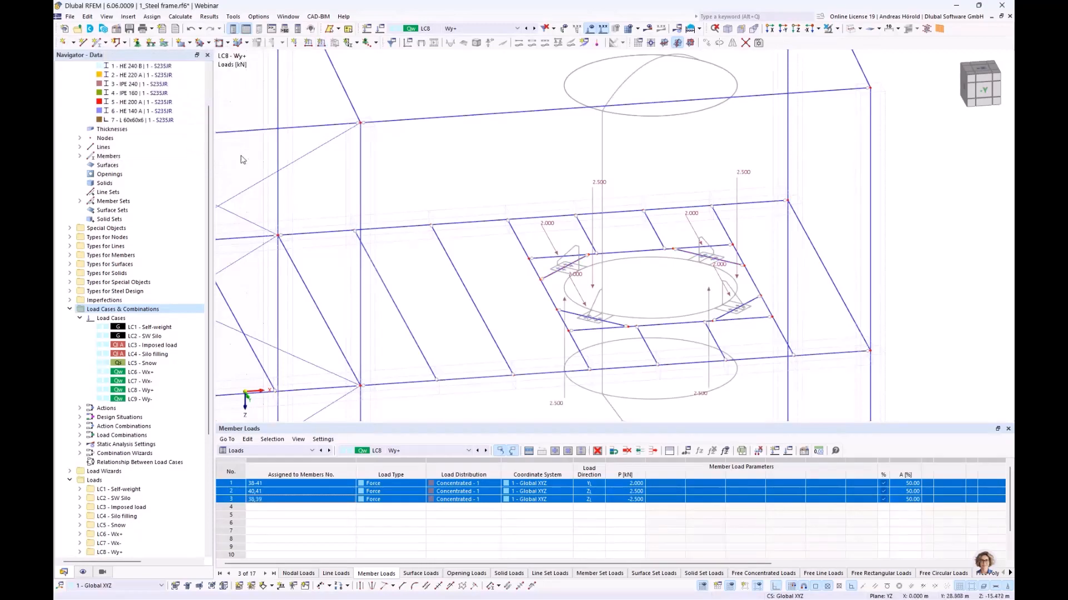
Copy the three LC8 - Wy+ member loads into the first three rows of the member loads table for LC9 - Wy-.
middle_click_drag(612, 331, 645, 331, "ctrl")
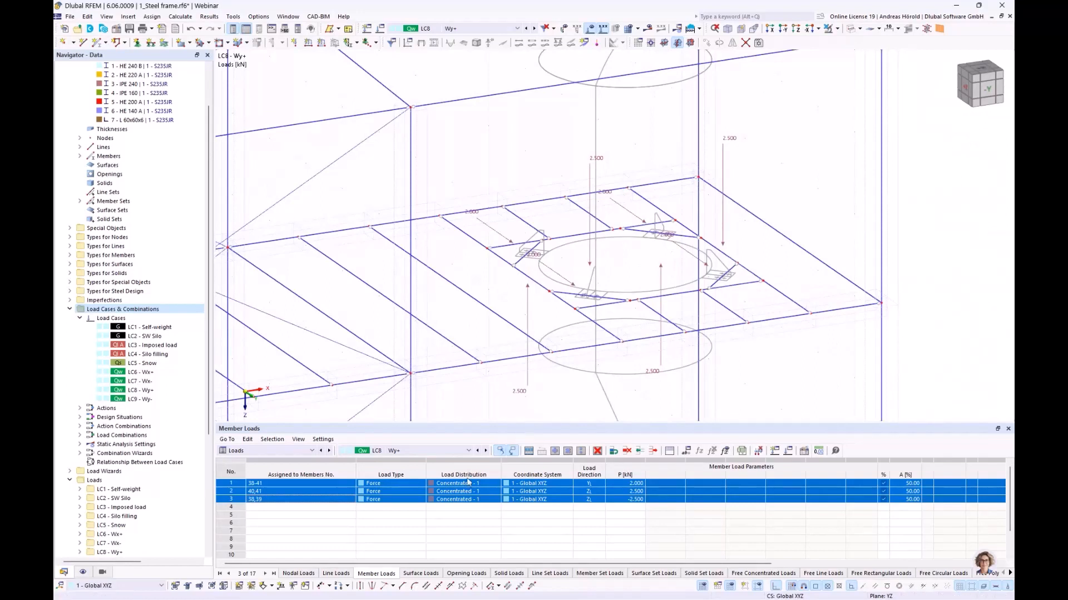
right_click(326, 492)
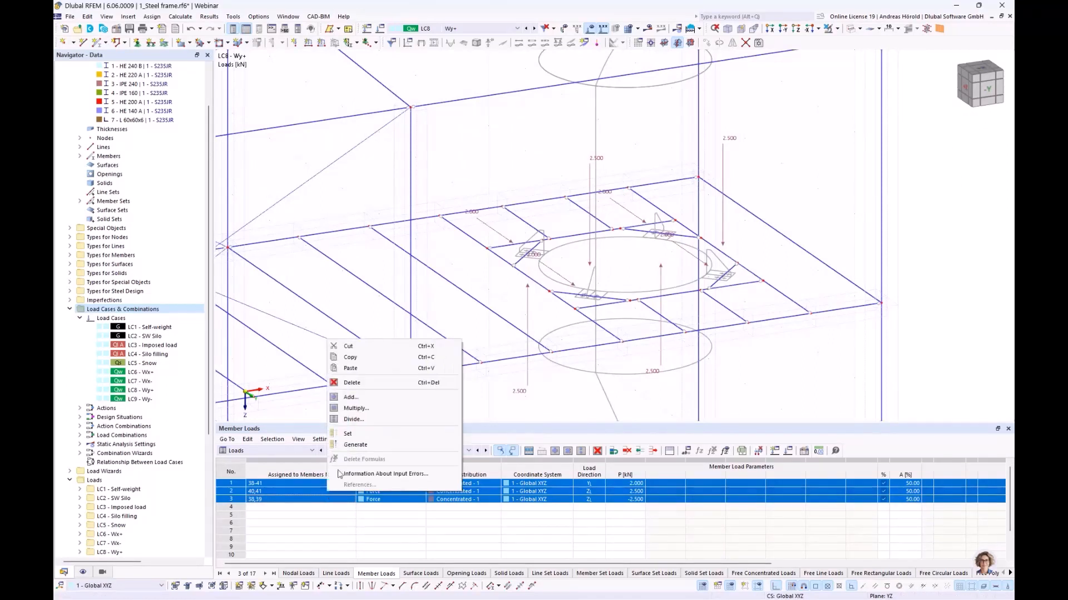
left_click(360, 363)
left_click(486, 451)
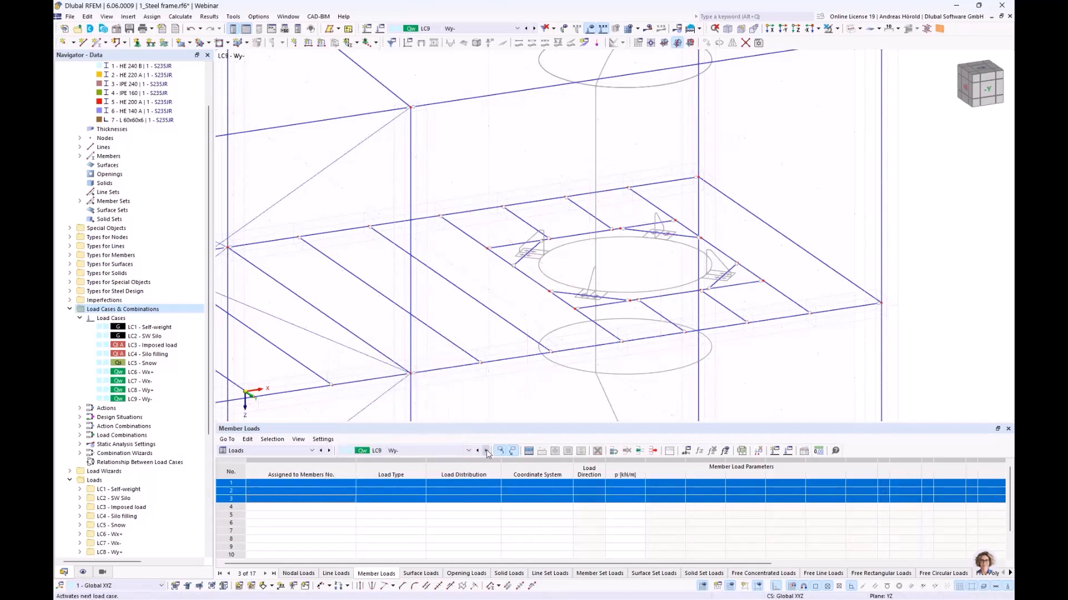
right_click(341, 483)
left_click(369, 479)
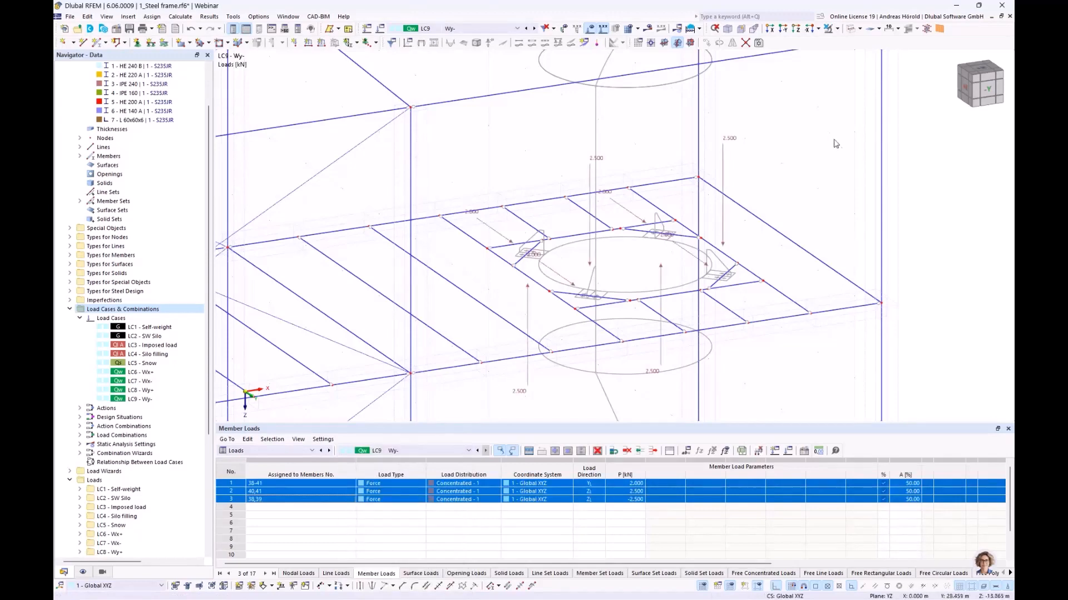
Start a new wind load wizard of the type Vertical walls with flat/monopitch roof.
scroll(526, 98, "down", 3)
middle_click_drag(527, 99, 627, 144)
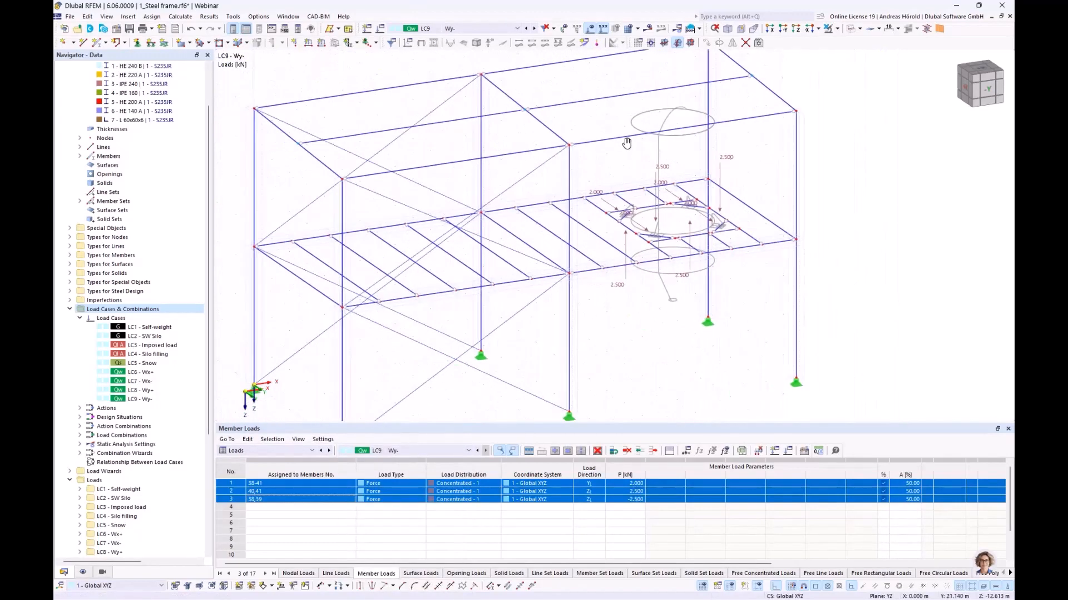
scroll(628, 146, "down", 1)
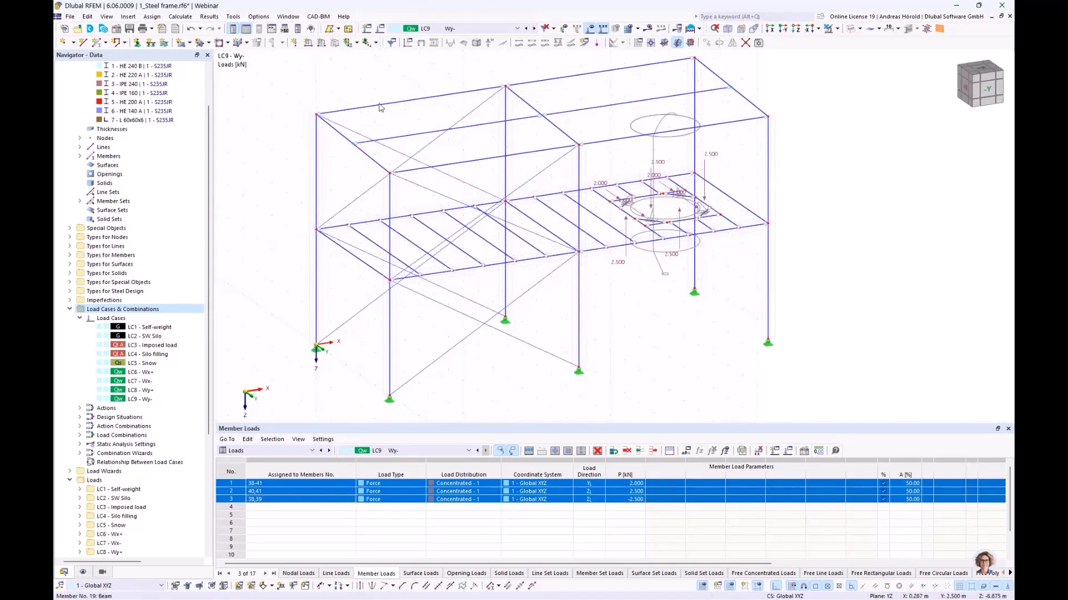
middle_click_drag(404, 123, 404, 141)
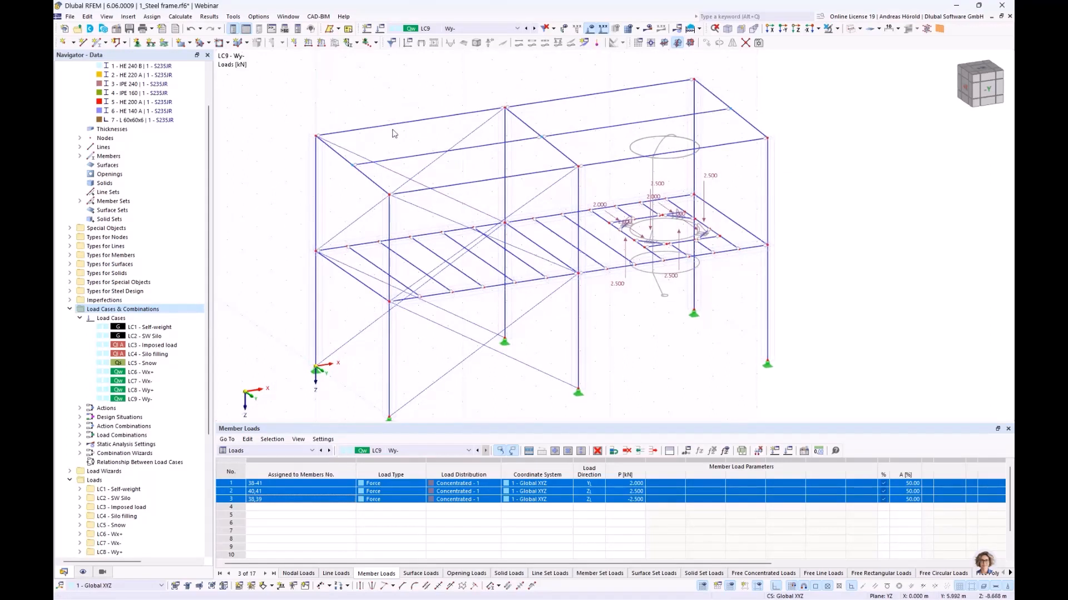
left_click(127, 17)
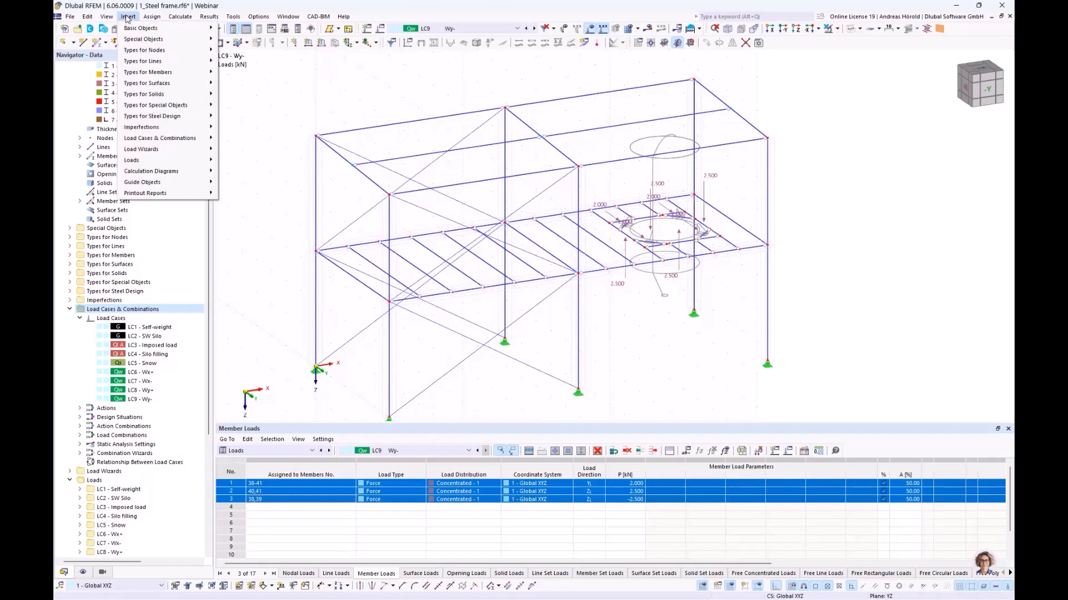
mouse_move(159, 151)
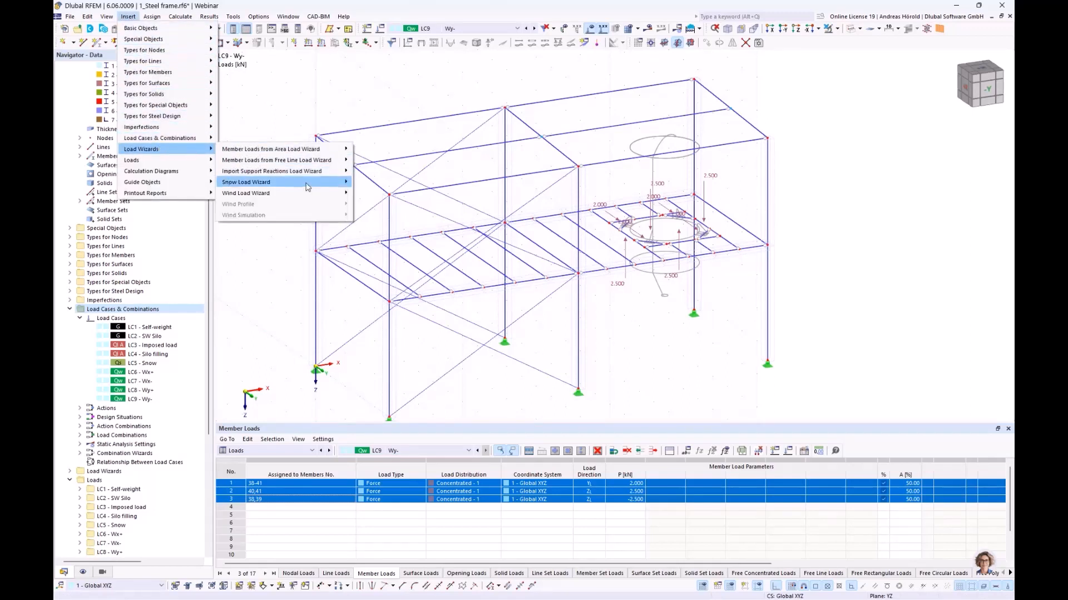
mouse_move(304, 196)
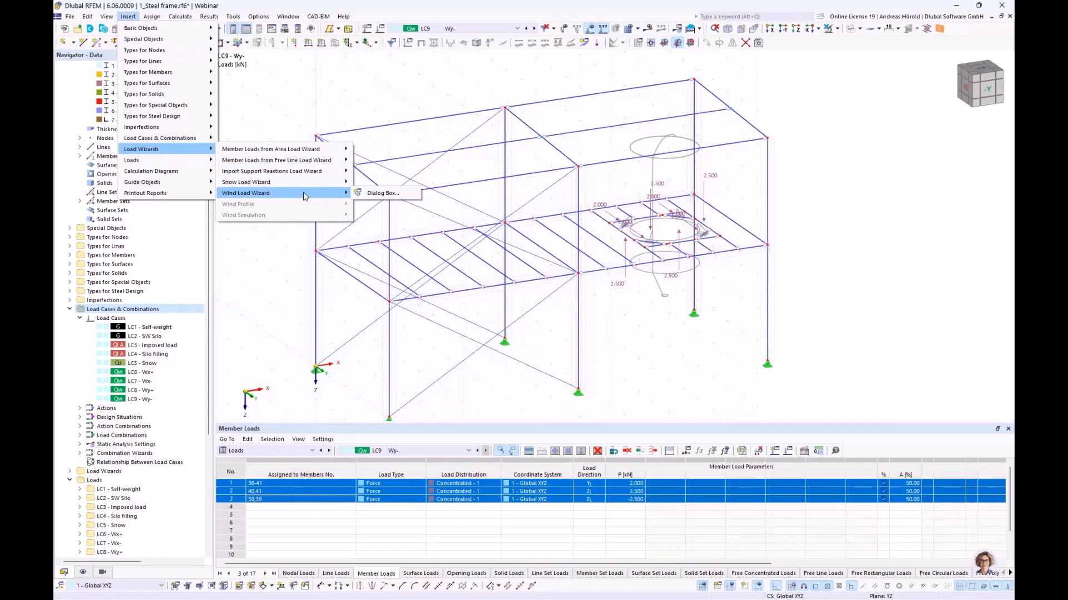
left_click(388, 194)
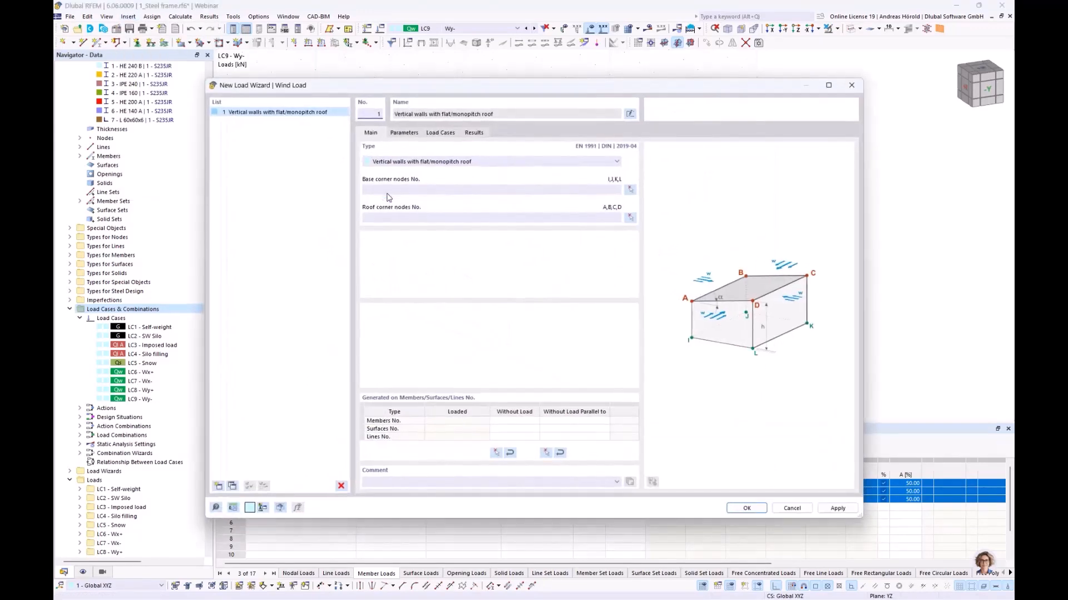
left_click(458, 162)
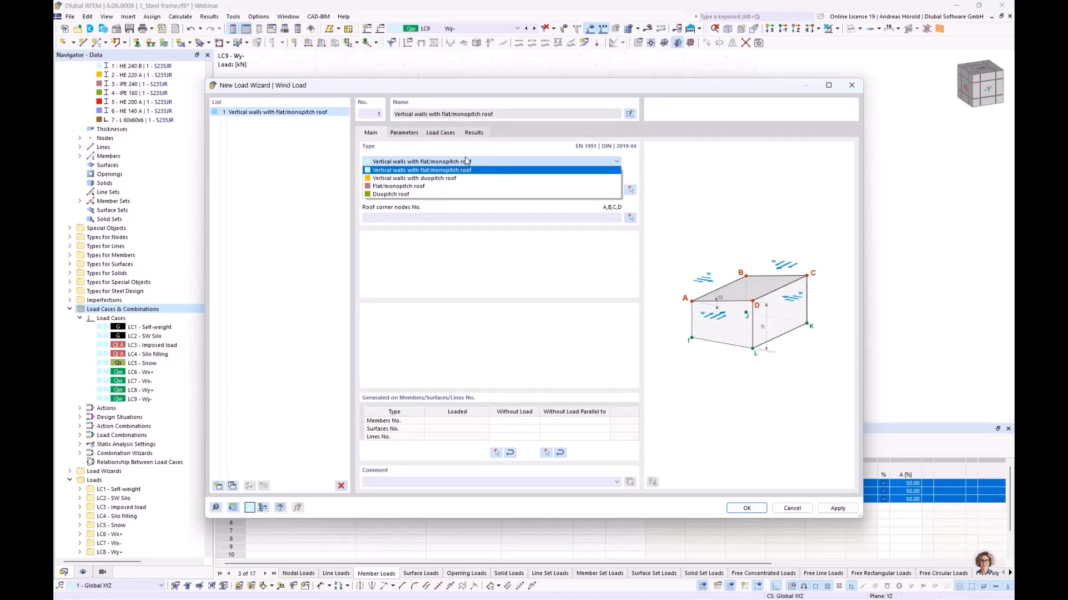
left_click(466, 160)
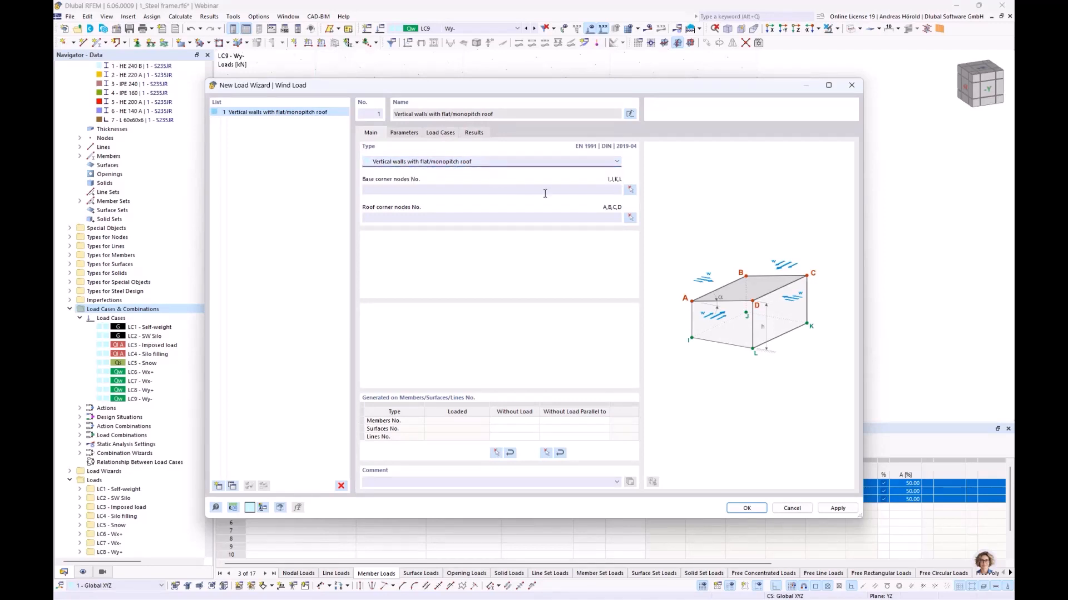
Assign the frame's four outer support nodes 13, 1, 3 and 15 as the wizard's base corner nodes.
left_click(631, 191)
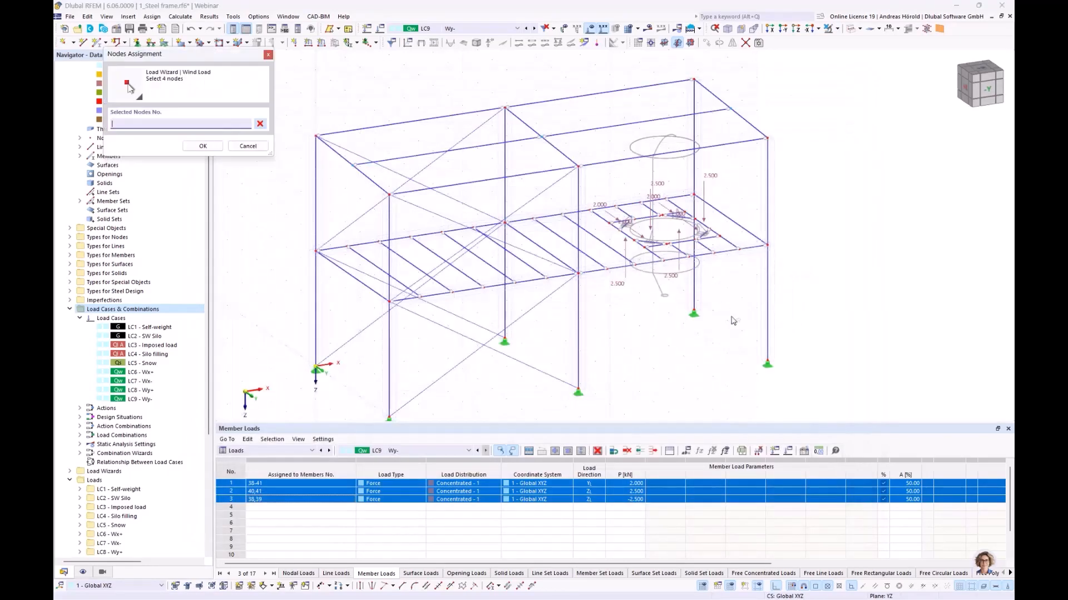
left_click(768, 363)
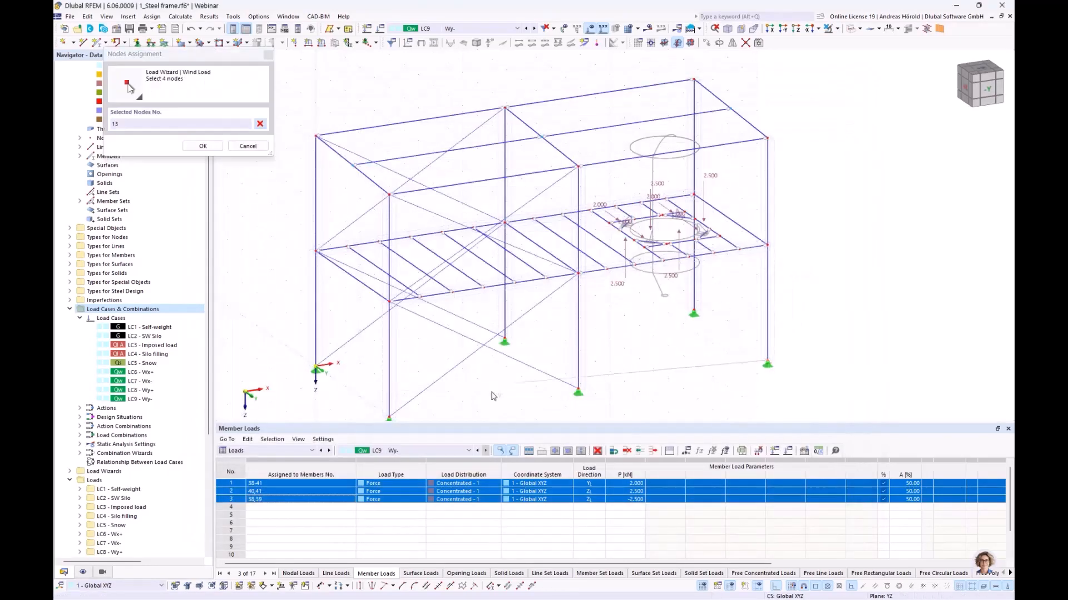
left_click(389, 417)
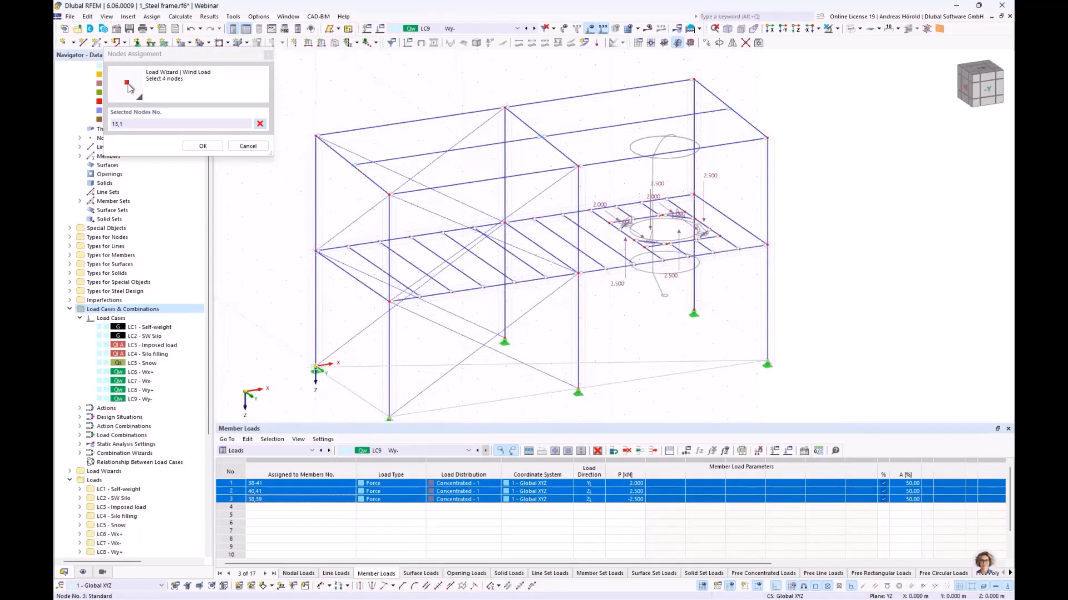
left_click(315, 370)
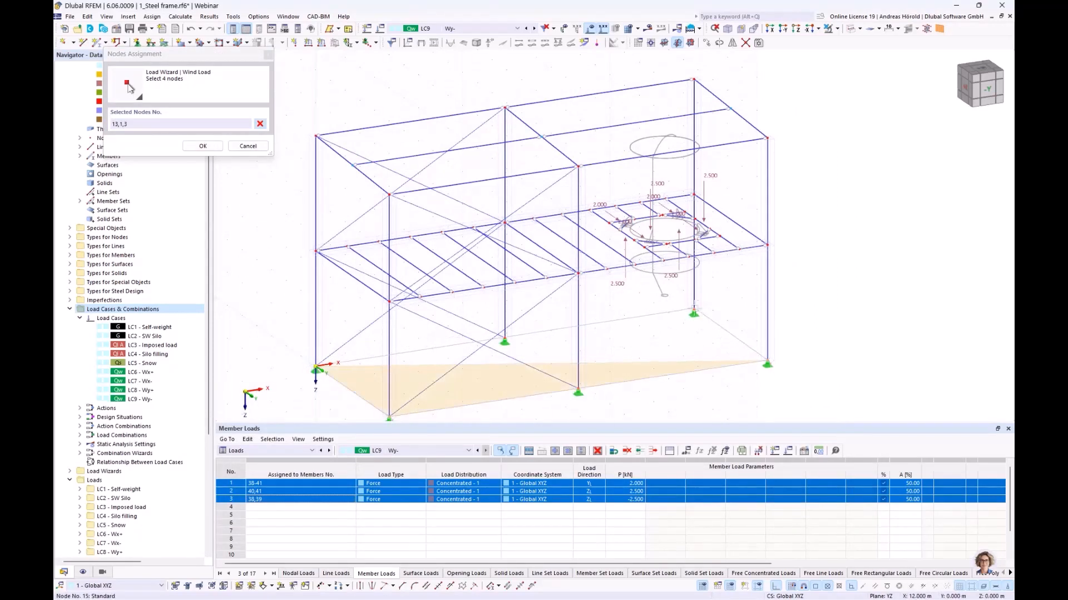
left_click(695, 312)
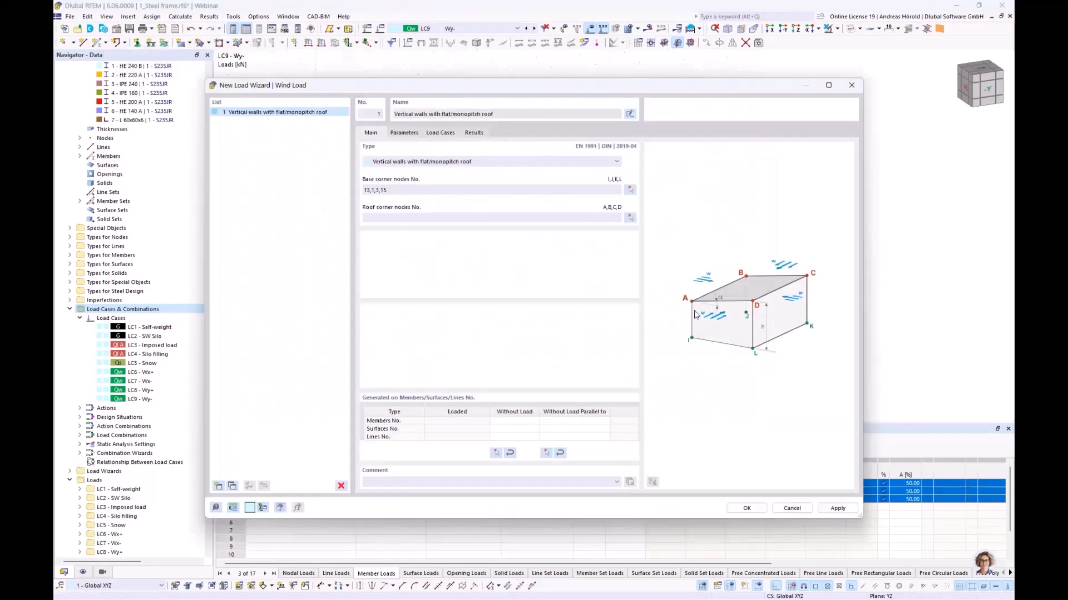
Assign the frame's four outer roof nodes 14, 2, 4 and 16 as the wizard's roof corner nodes.
left_click(630, 217)
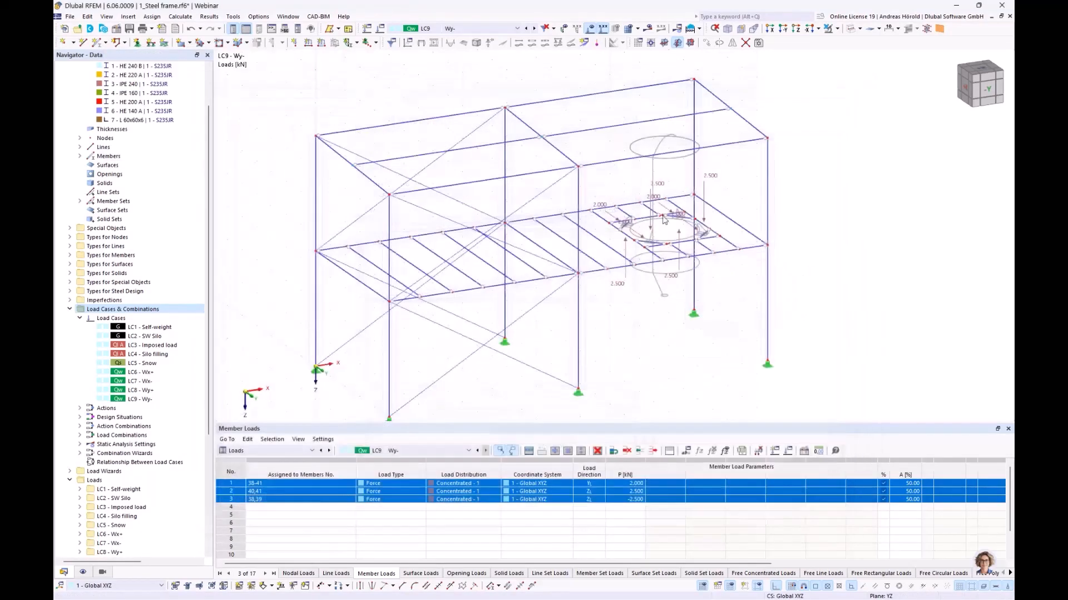
left_click(767, 139)
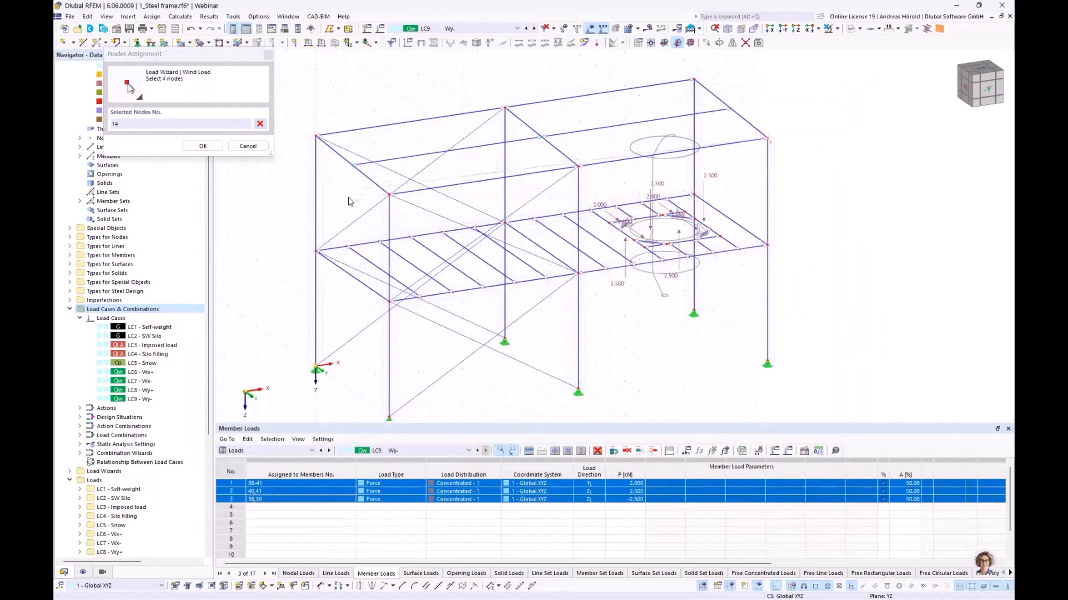
left_click(316, 135)
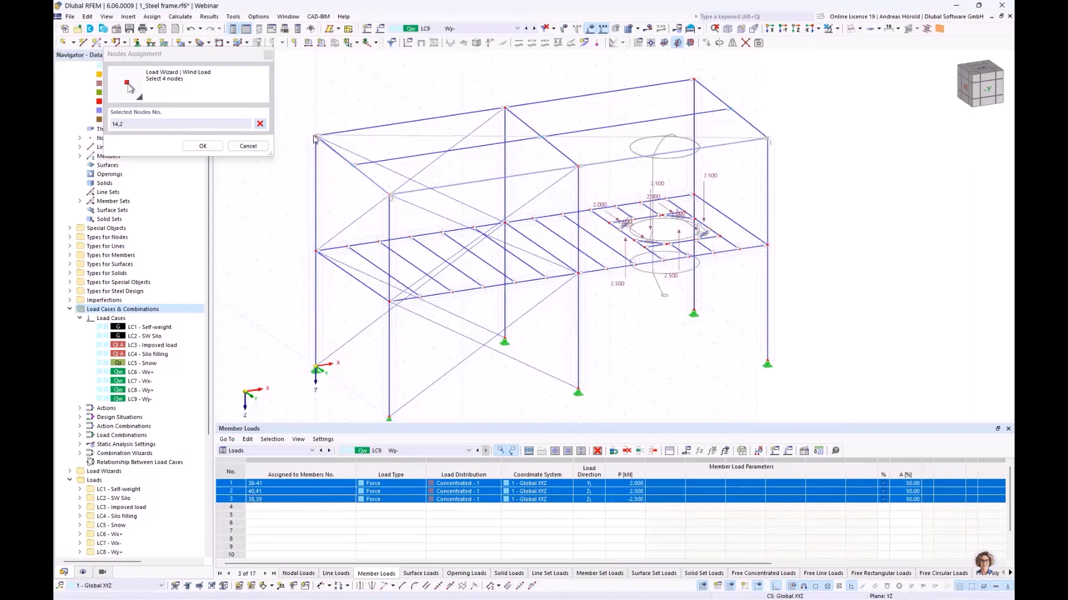
left_click(390, 196)
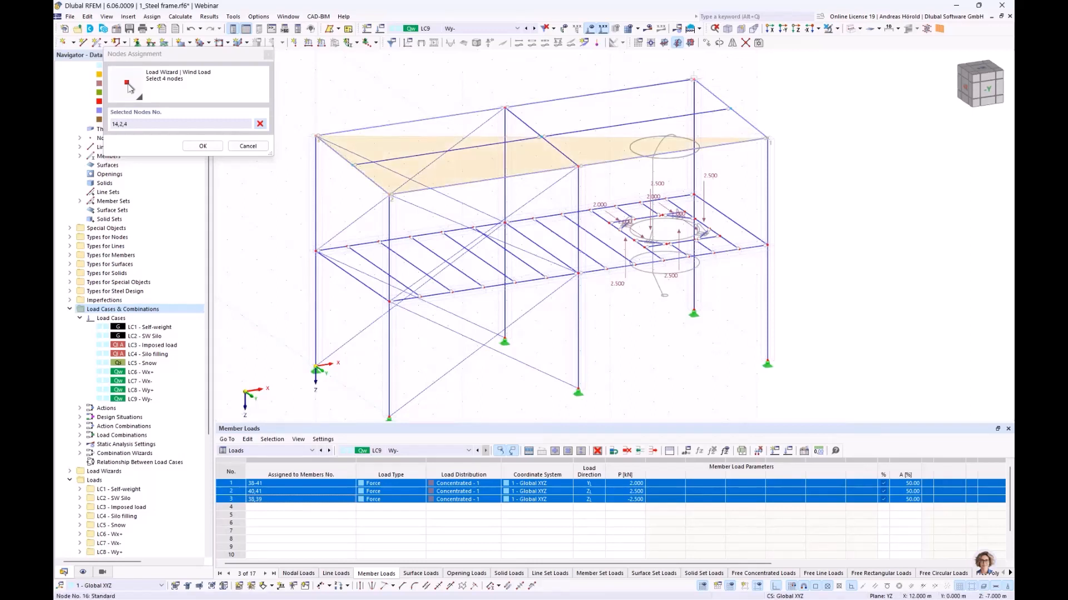
left_click(694, 78)
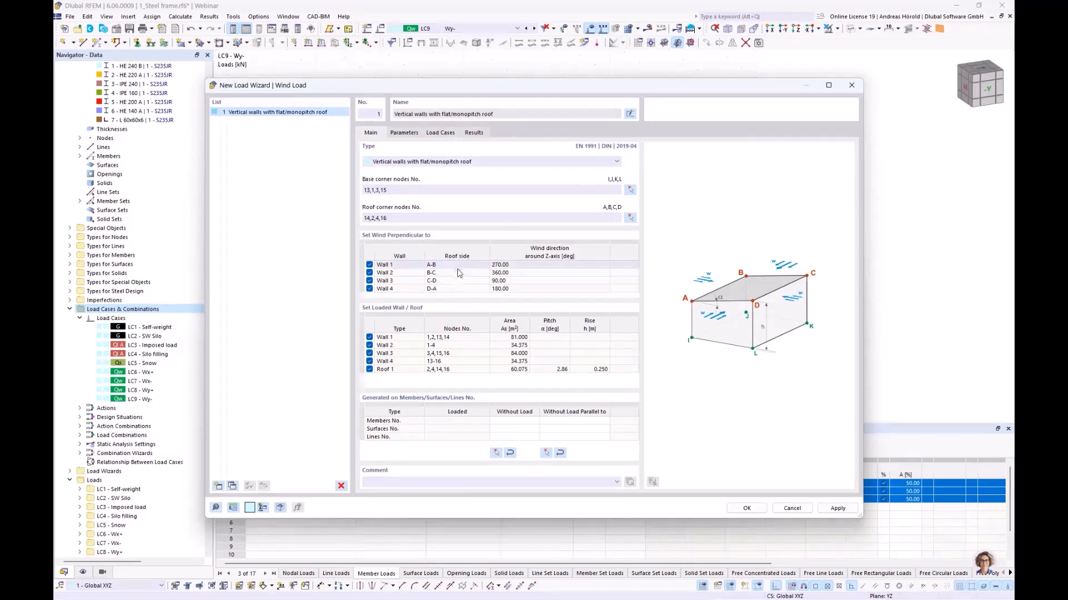
Exclude the wind directions perpendicular to Wall 1 and Wall 4, and review the wizard's location and wind parameters.
left_click_drag(505, 93, 604, 121)
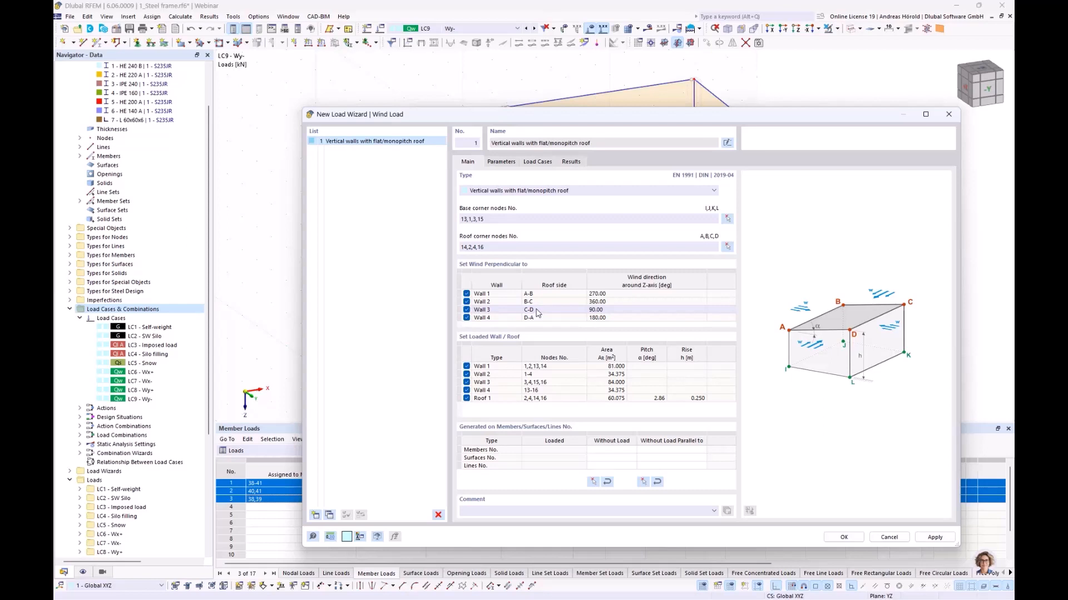
left_click(466, 293)
left_click(466, 318)
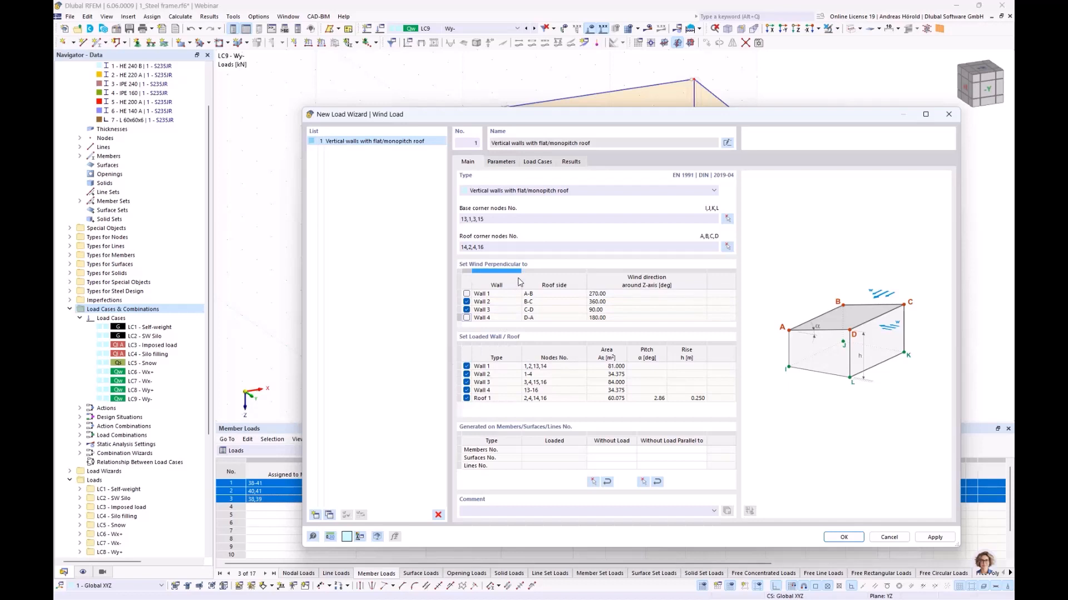
left_click(498, 162)
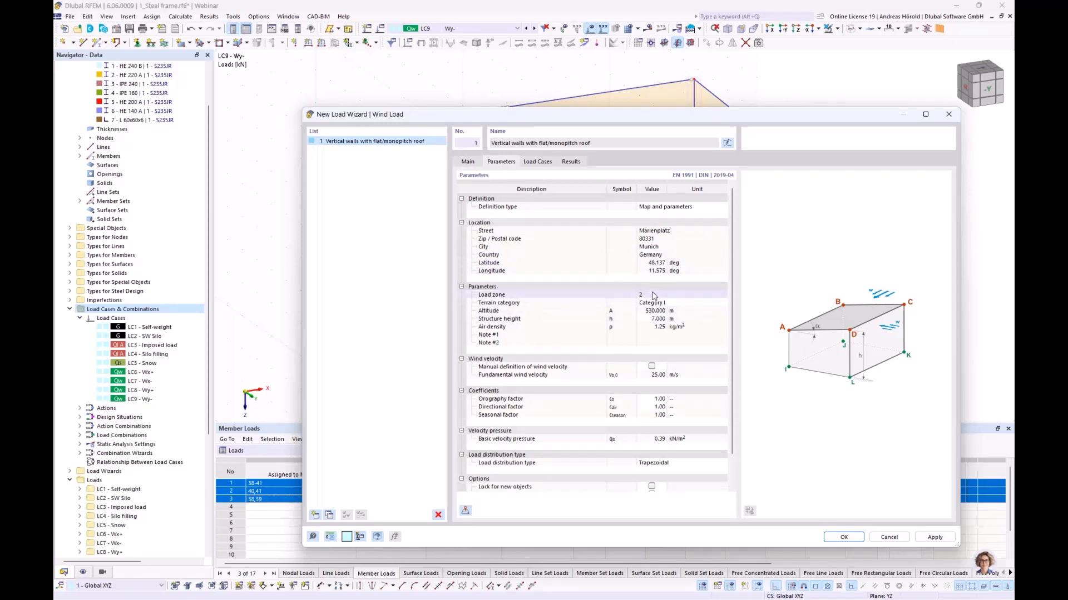
Assign load cases LC6 - Wx+ and LC7 - Wx- to the w+ and w- cases of wind perpendicular to Wall 2.
left_click(537, 163)
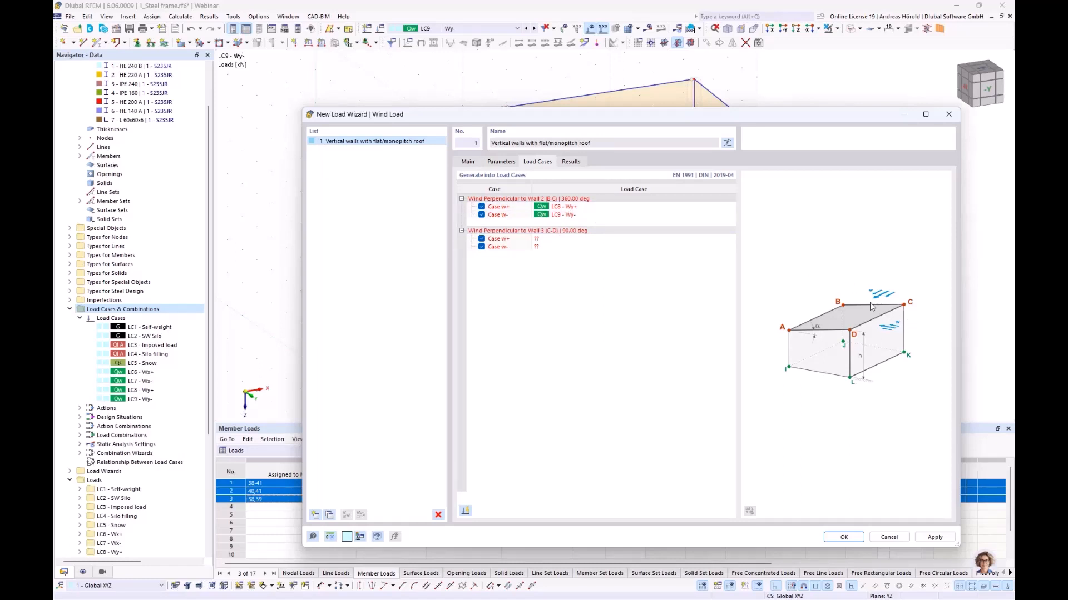
left_click(586, 207)
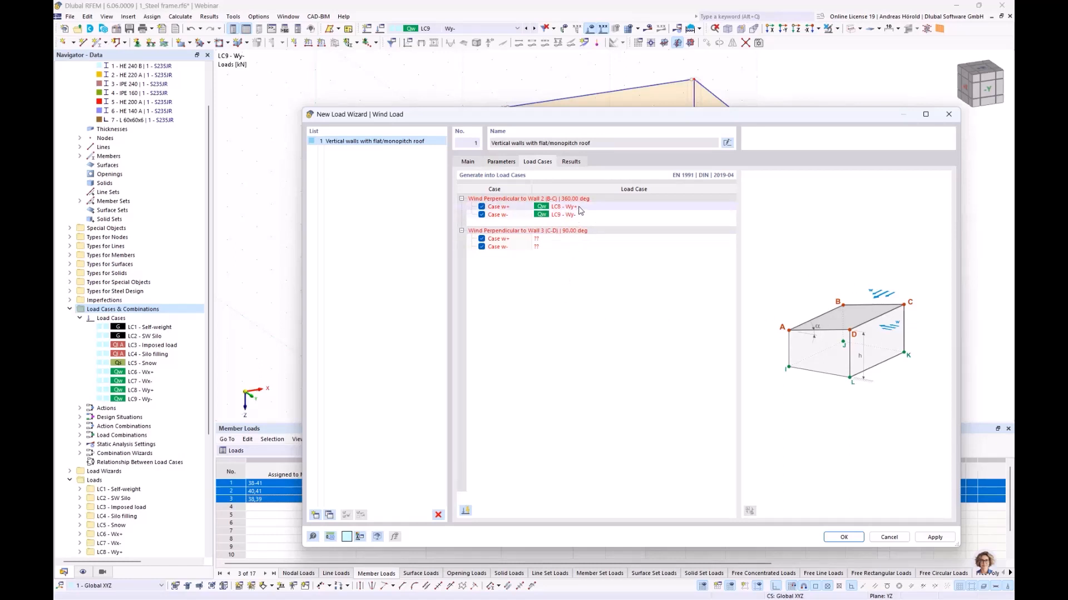
left_click(724, 207)
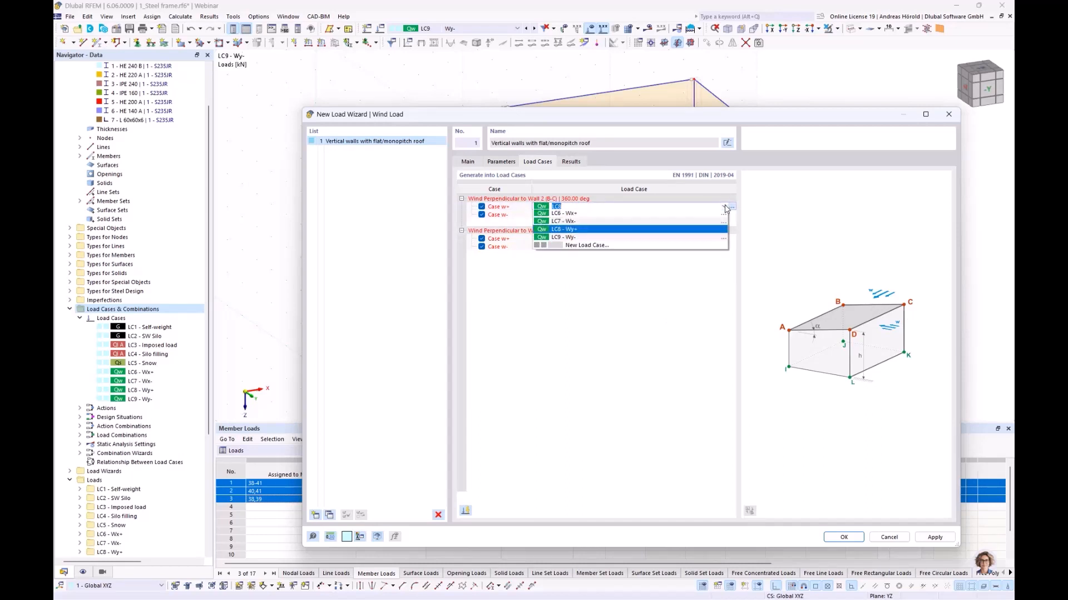
left_click(611, 215)
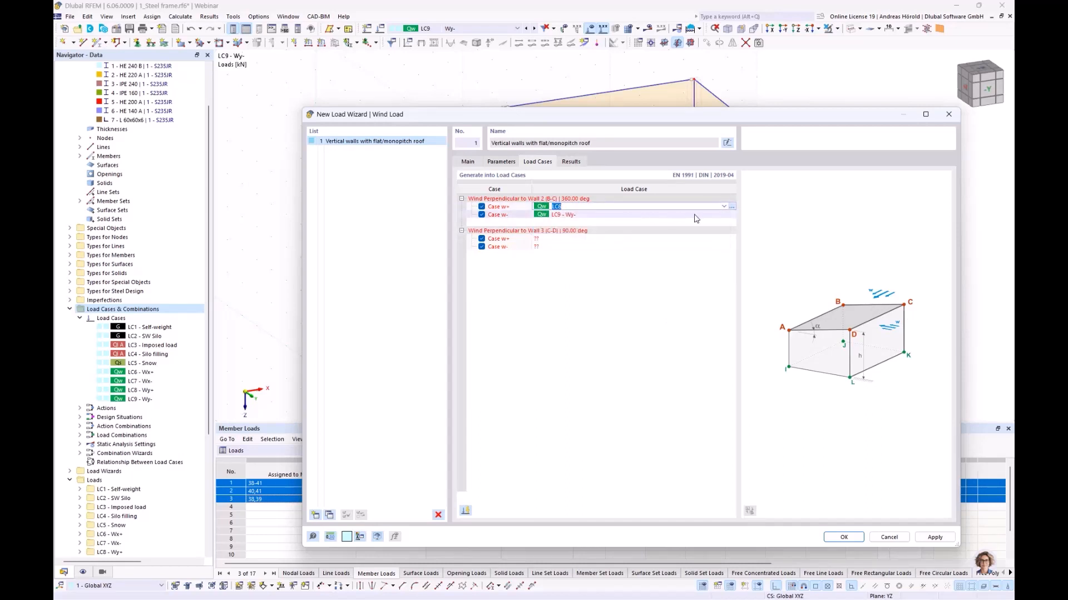
left_click(723, 217)
left_click(723, 215)
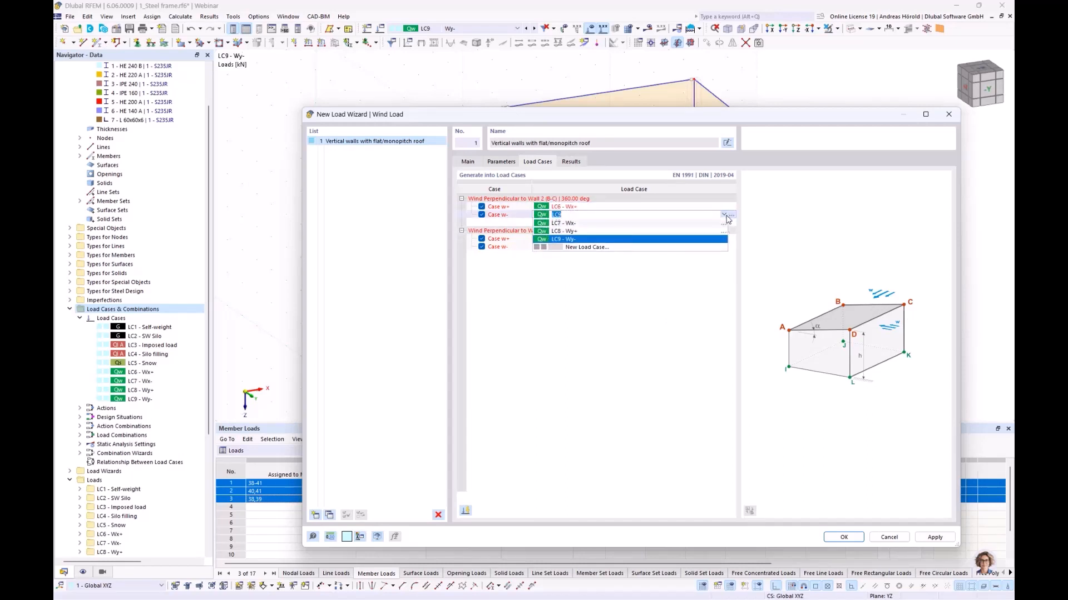
left_click(659, 229)
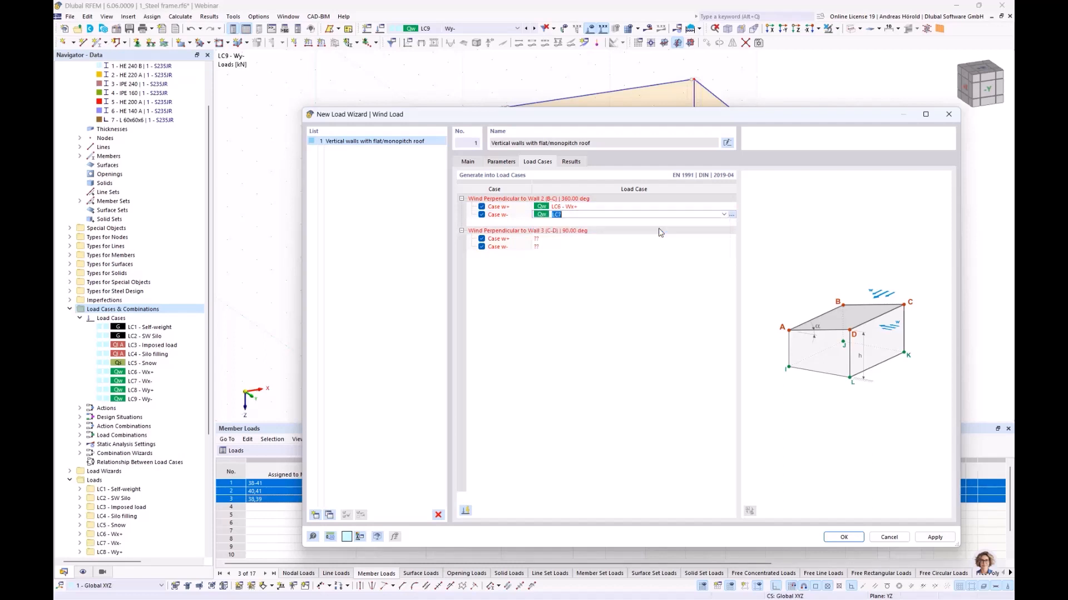
Assign LC8 - Wy+ and LC9 - Wy- to the w+ and w- cases of Wall 3, and generate the wizard's wind loads.
left_click(585, 239)
left_click(723, 238)
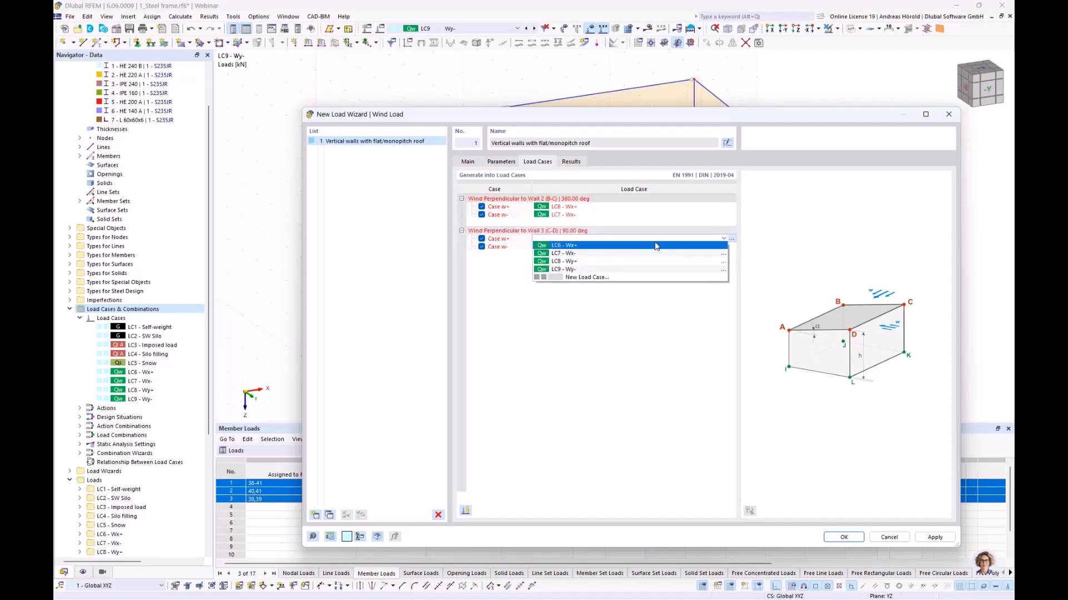
left_click(622, 265)
left_click(701, 246)
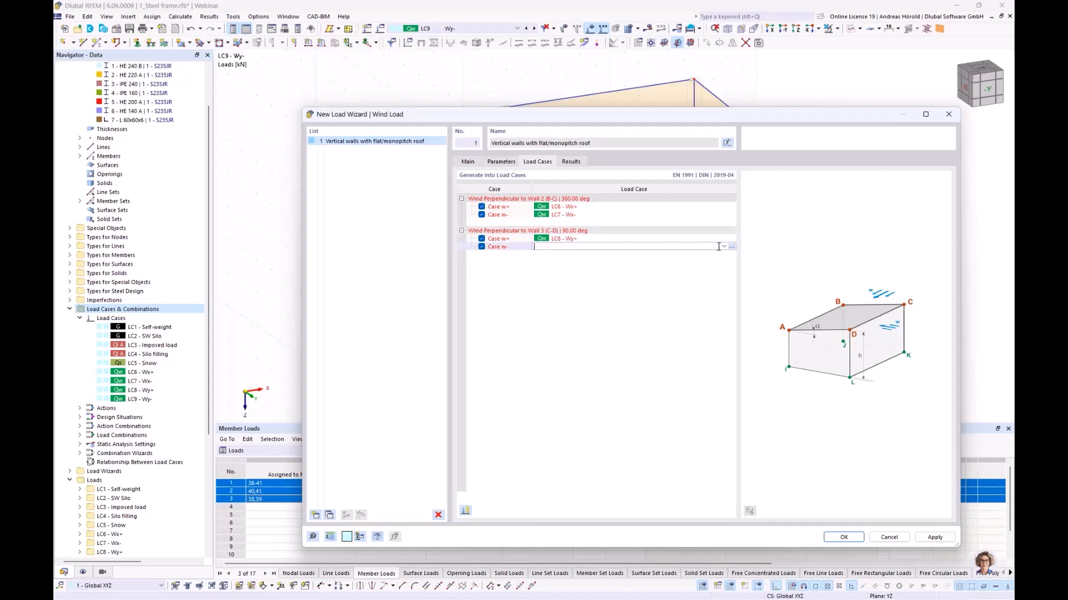
left_click(724, 246)
left_click(636, 277)
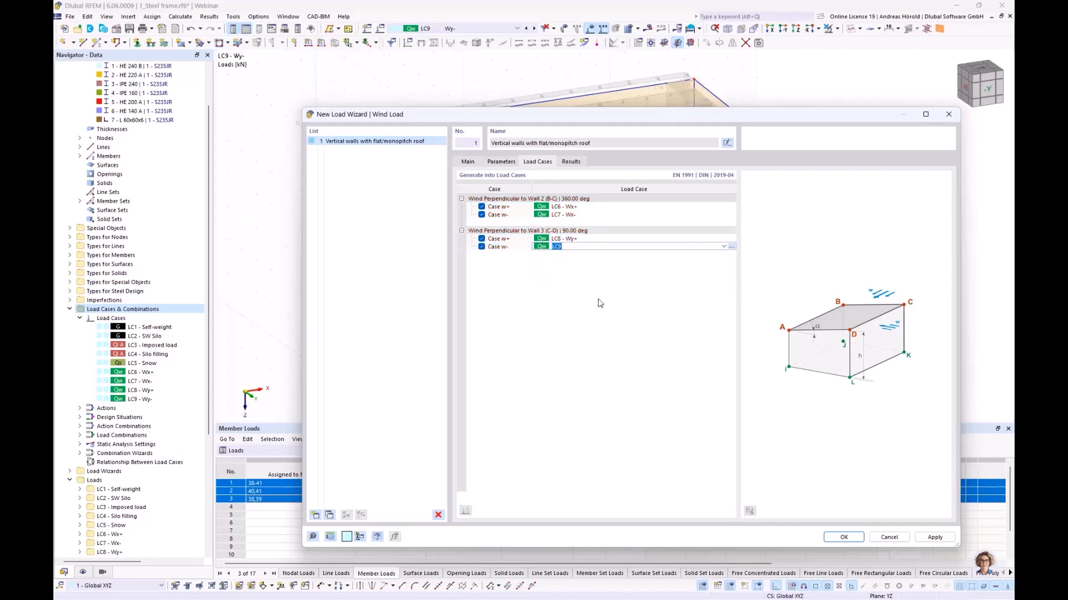
left_click(842, 537)
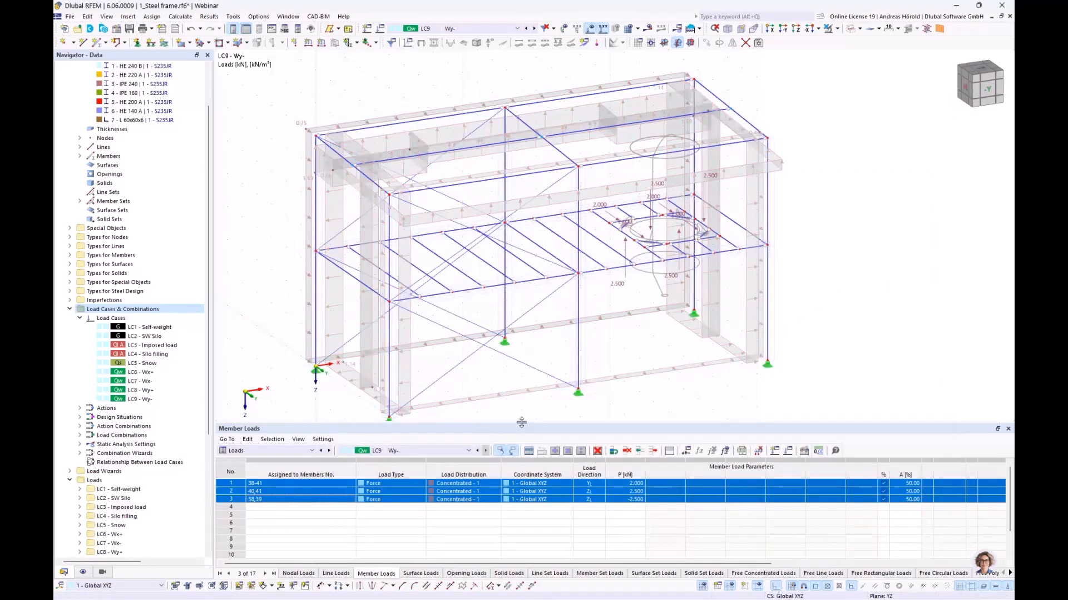
Enlarge the model view and display the wizard's generated wind loads separately on the members.
left_click_drag(522, 423, 521, 471)
left_click(489, 556)
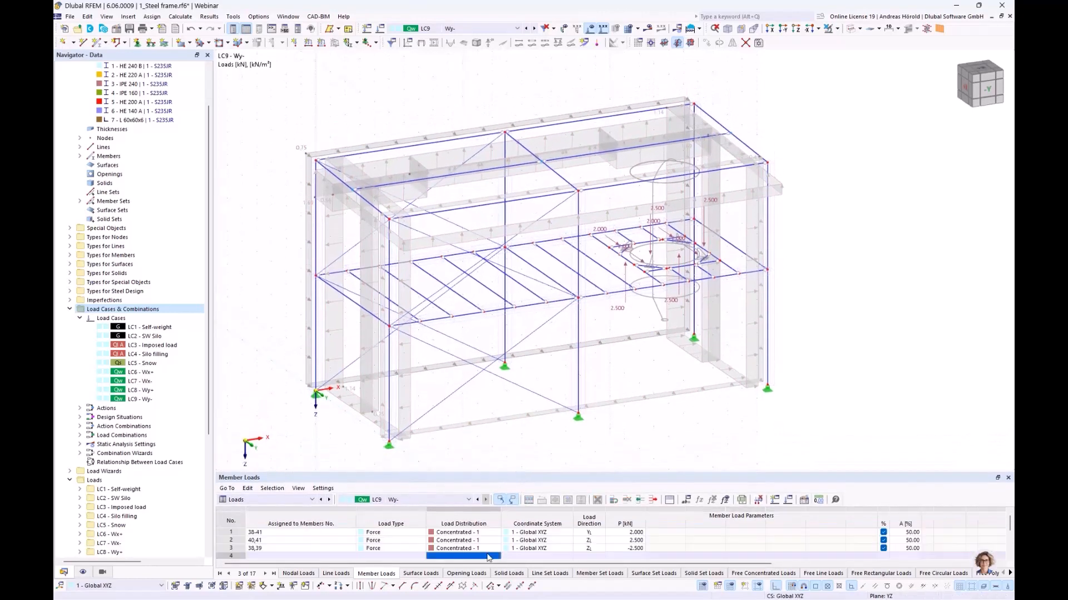
right_click(431, 140)
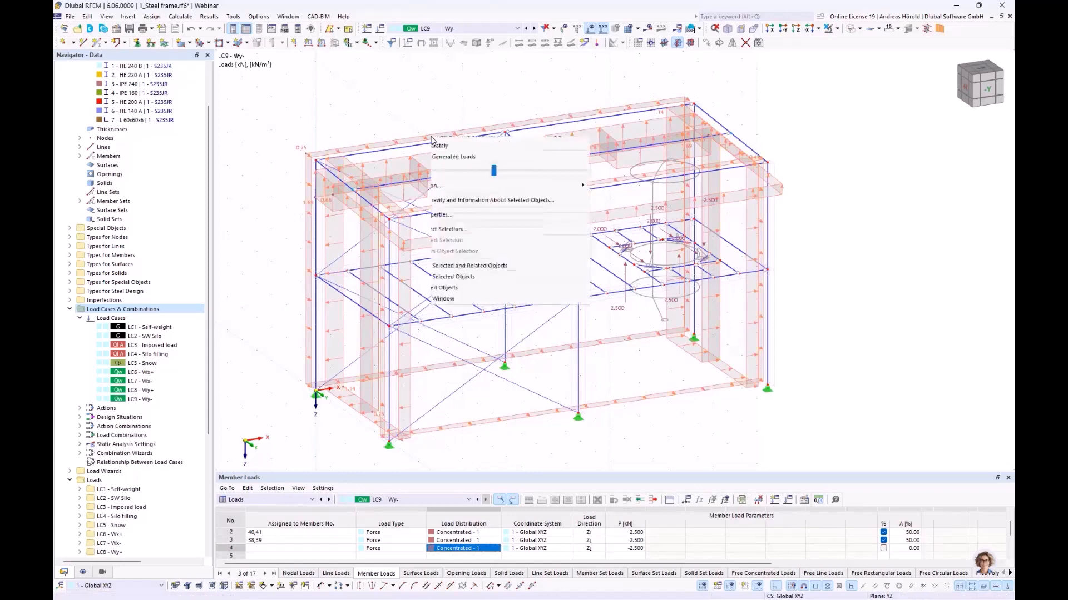
left_click(486, 201)
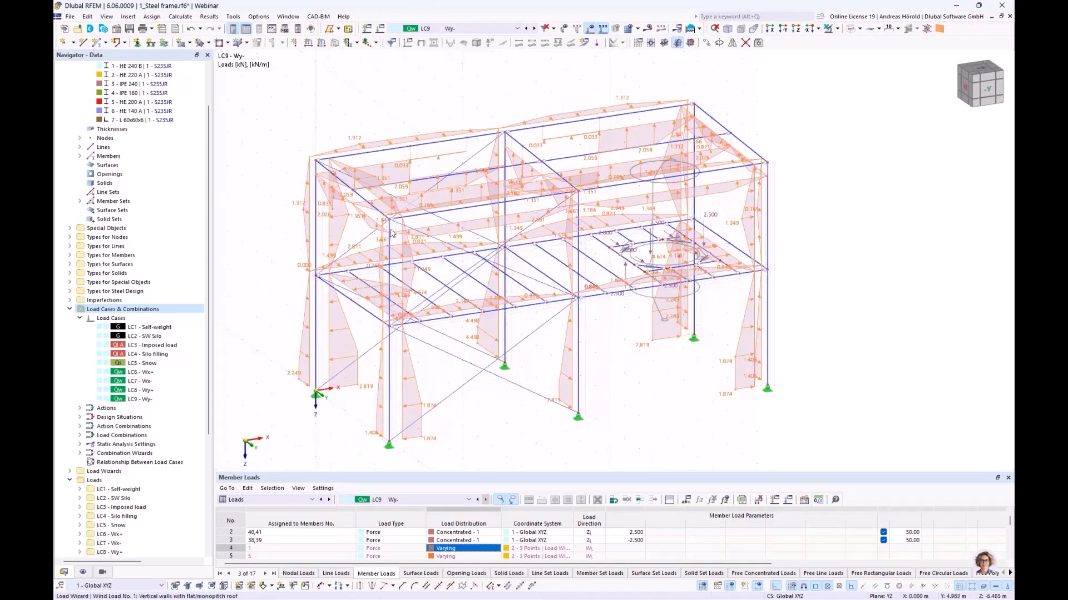
Edit the vertical walls wind load wizard to generate no load on members parallel to members 3, 4 and 57.
double_click(423, 234)
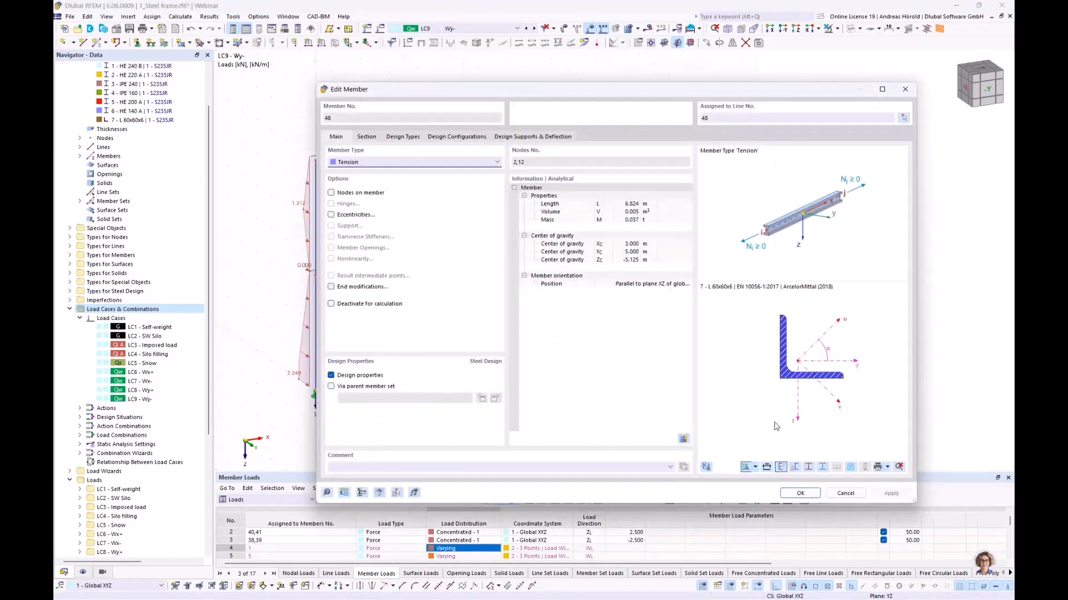
left_click(845, 493)
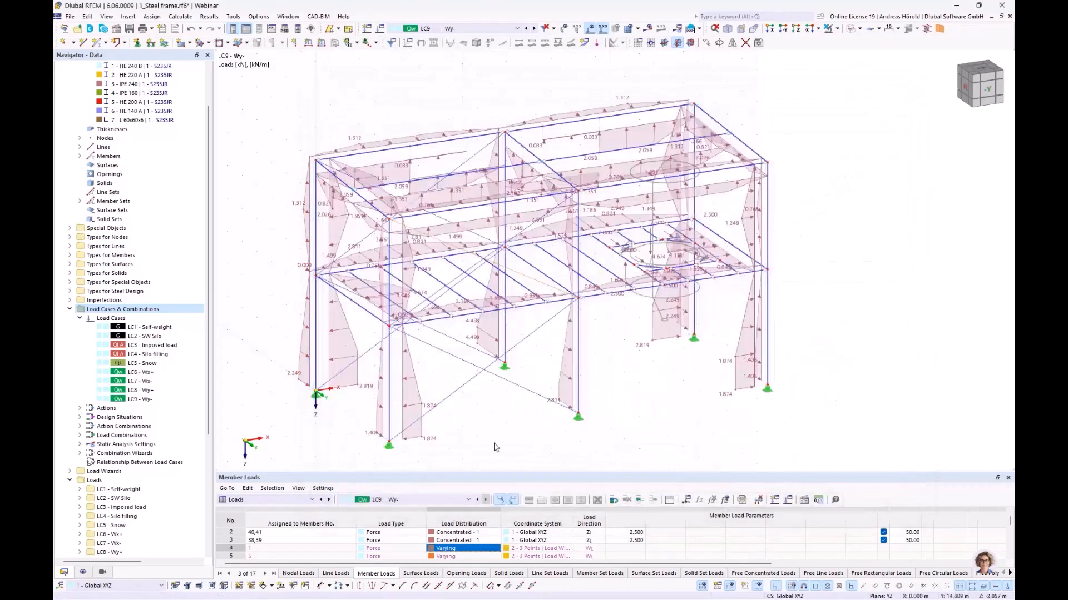
double_click(418, 384)
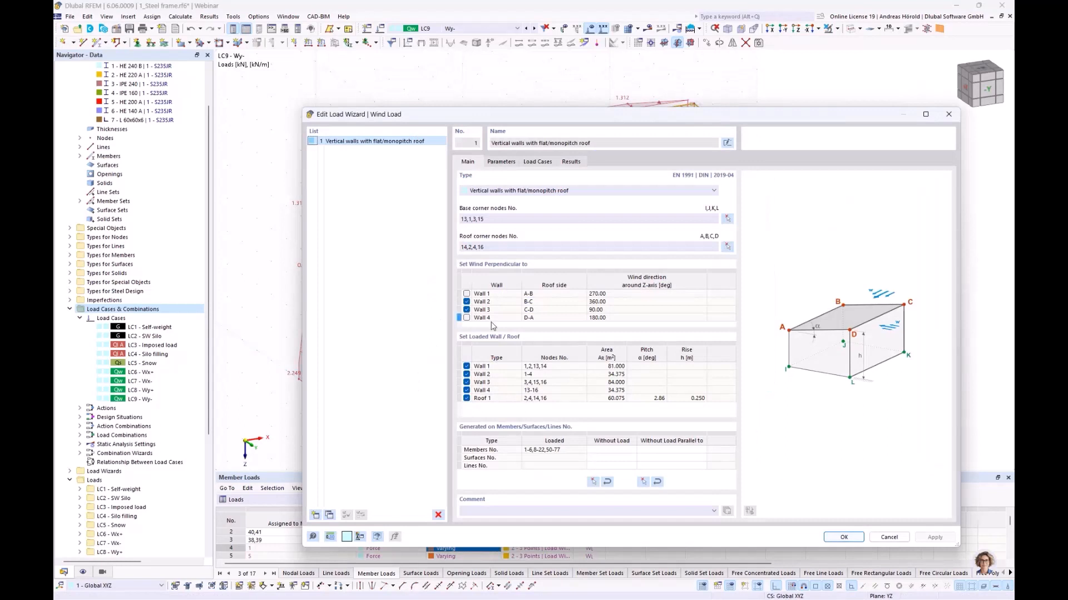
left_click(662, 450)
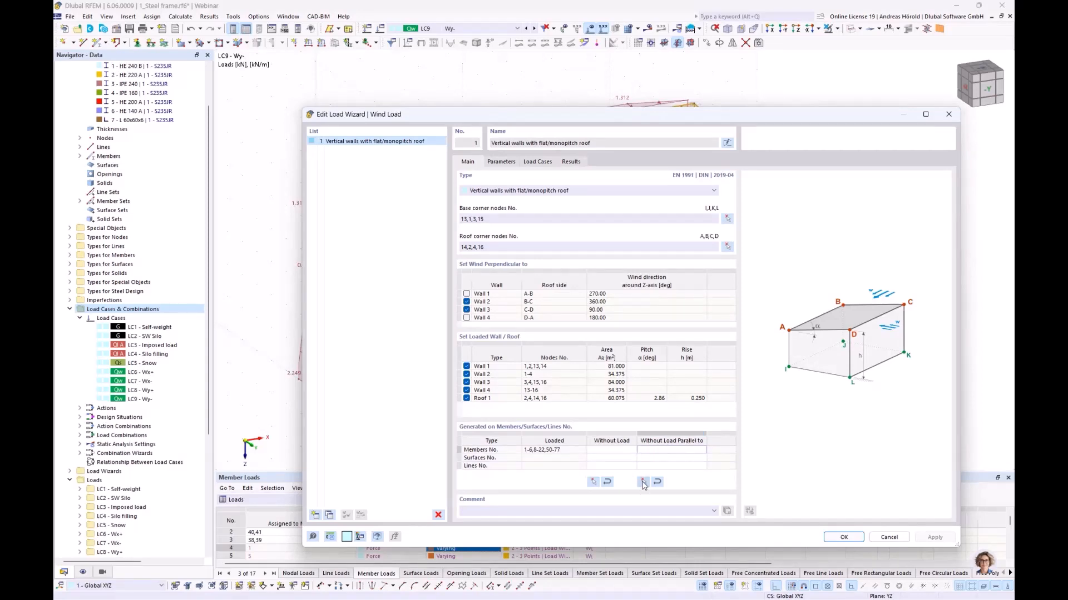
left_click(643, 481)
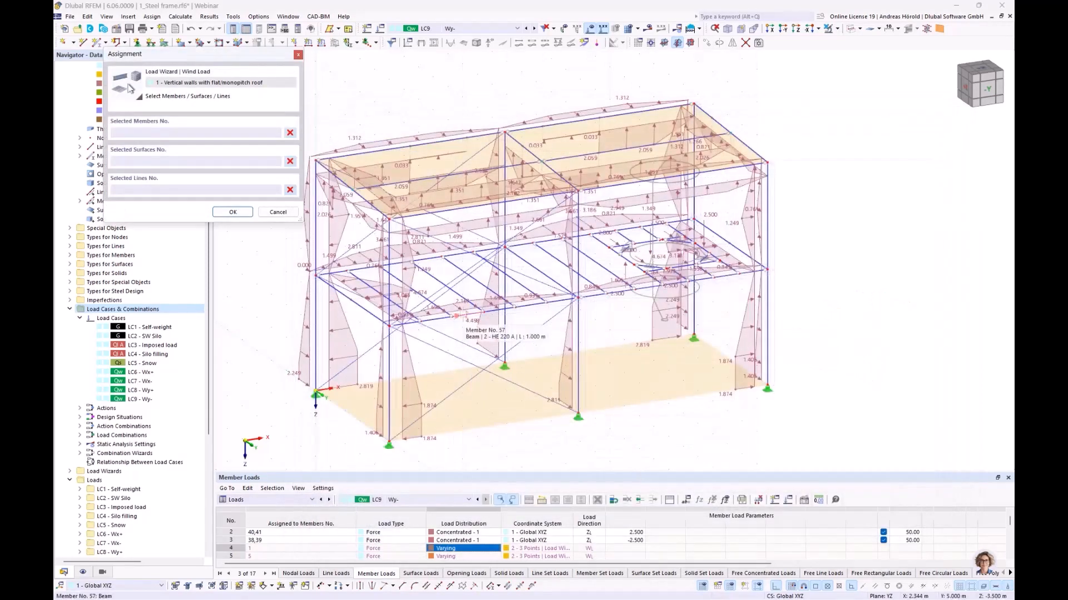
left_click(457, 316)
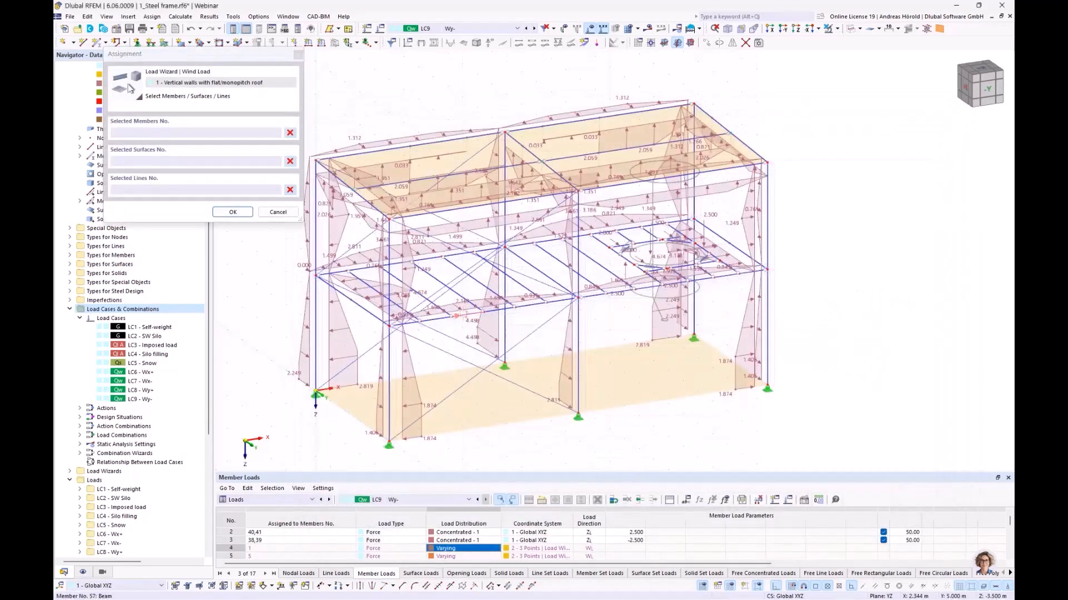
left_click(362, 306)
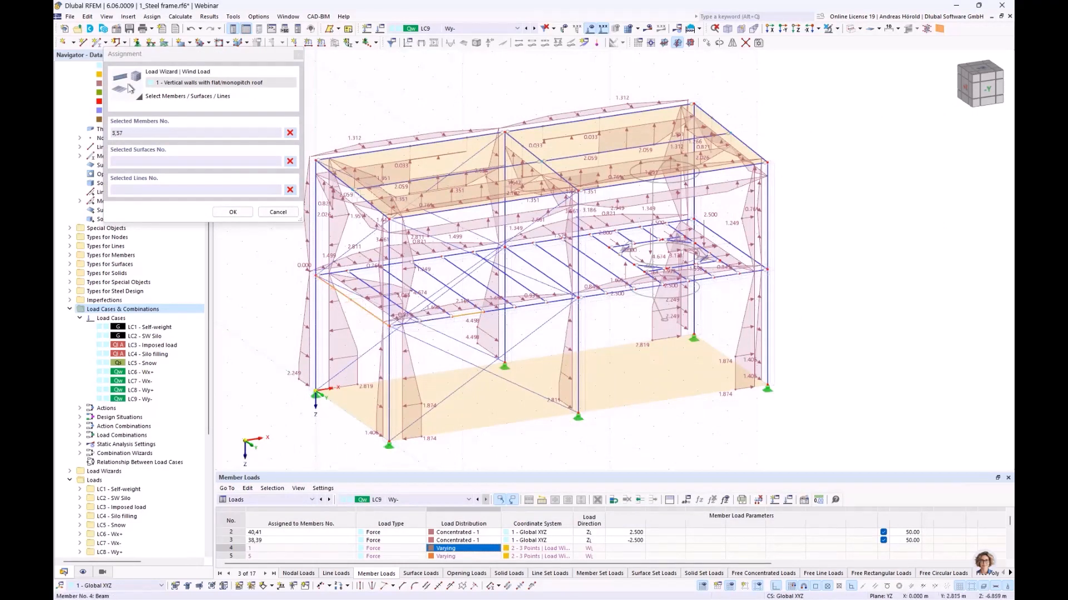
left_click(233, 212)
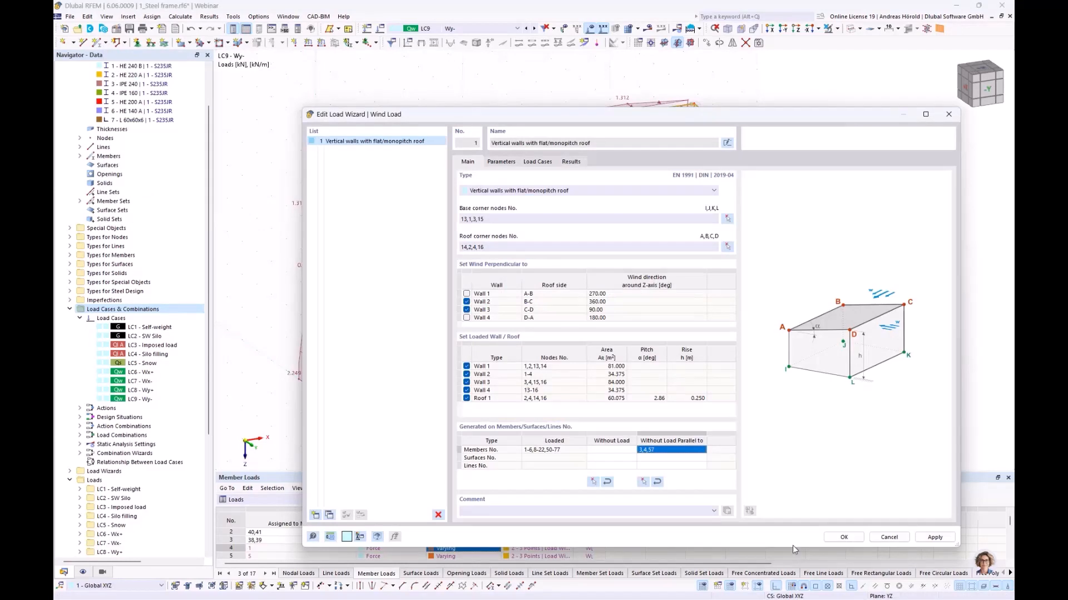
left_click(841, 537)
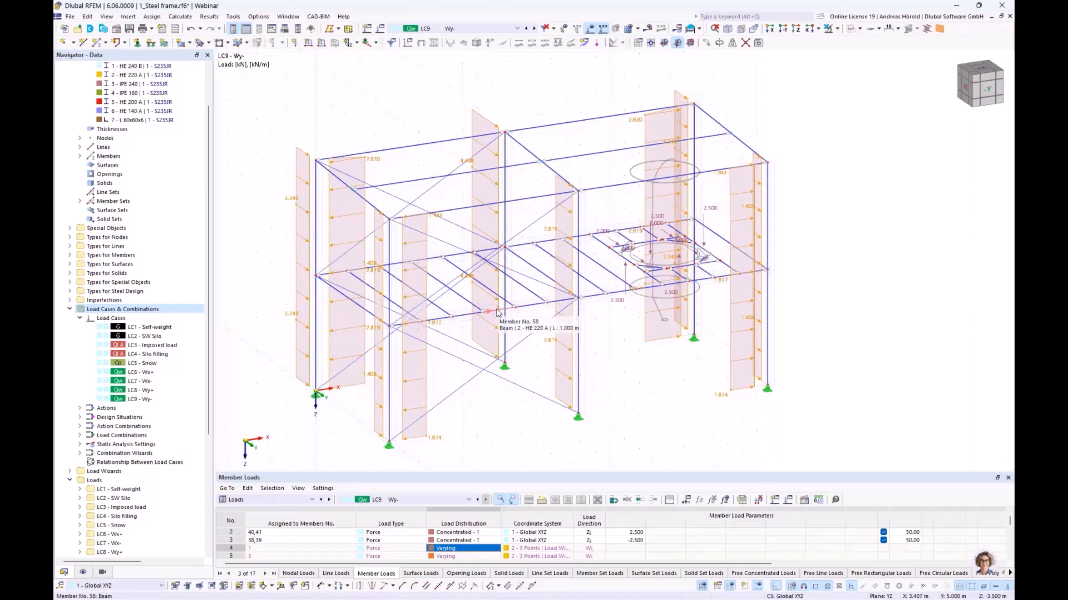
Duplicate the vertical walls wind load wizard and change the copy's type to Flat/monopitch roof.
double_click(498, 186)
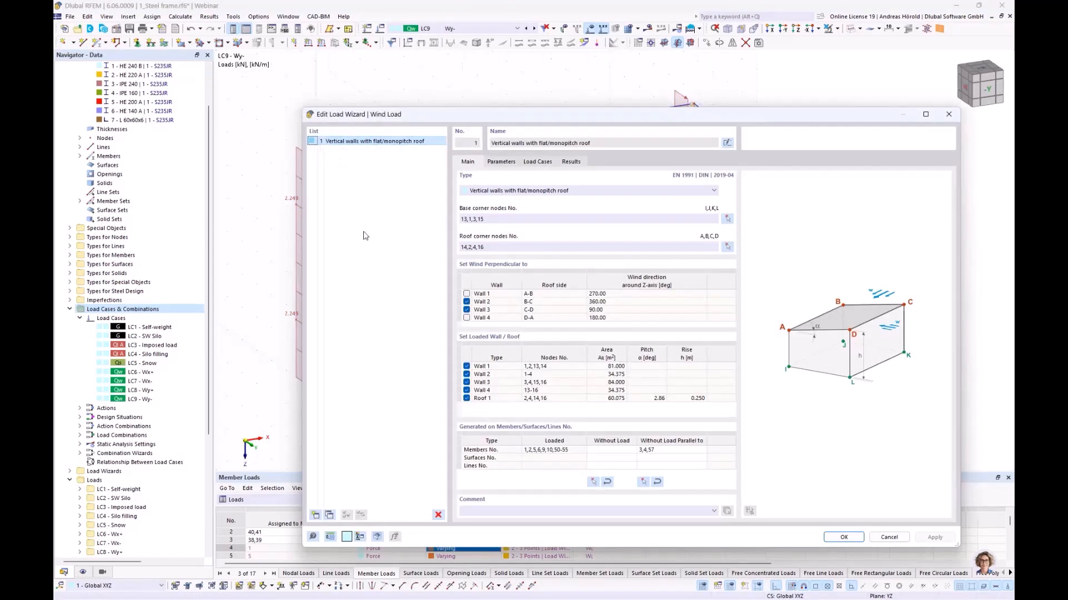
left_click(331, 516)
left_click(329, 516)
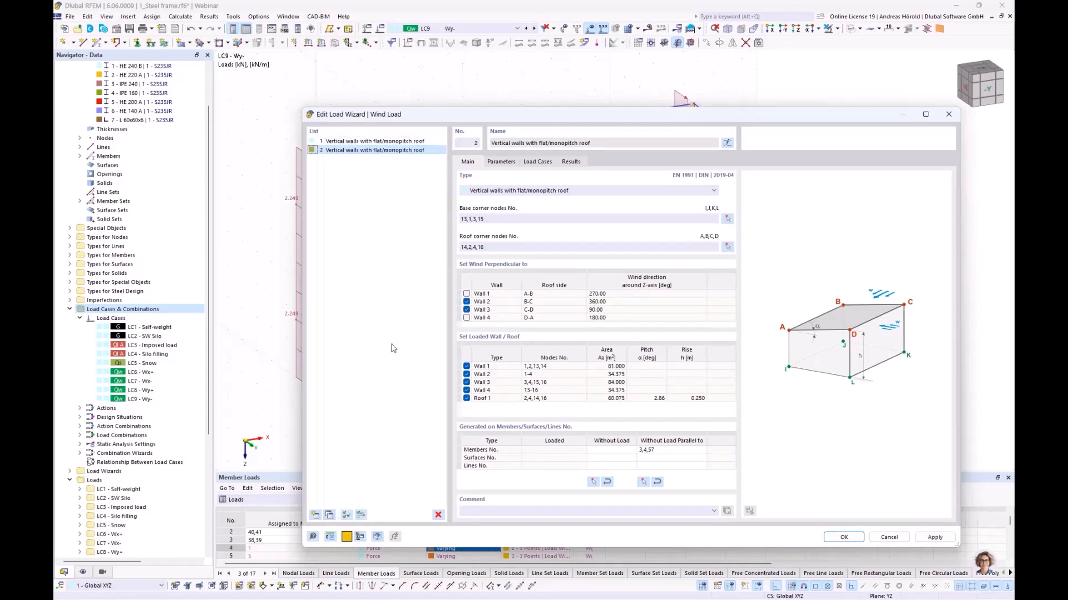
left_click(575, 192)
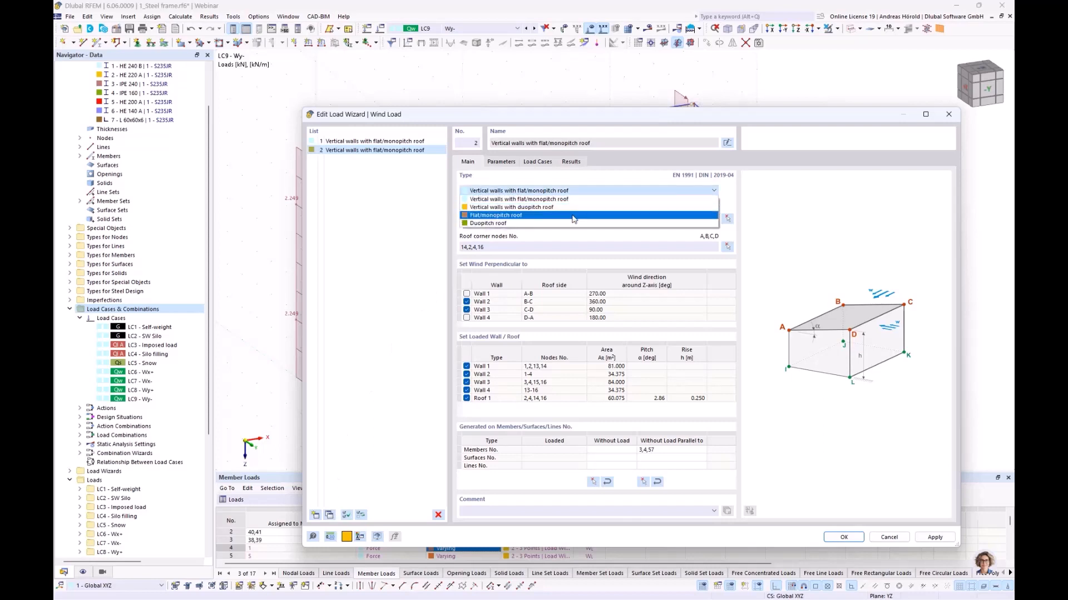
left_click(573, 216)
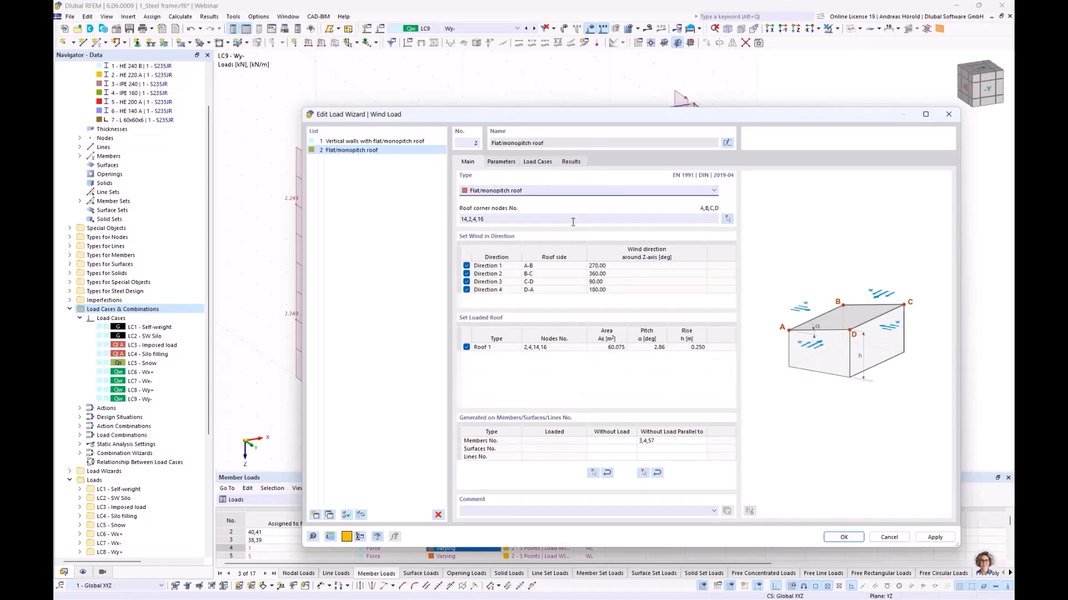
Exclude wind directions 1 and 4 from the roof wizard and omit load on members parallel to member 4.
left_click(466, 266)
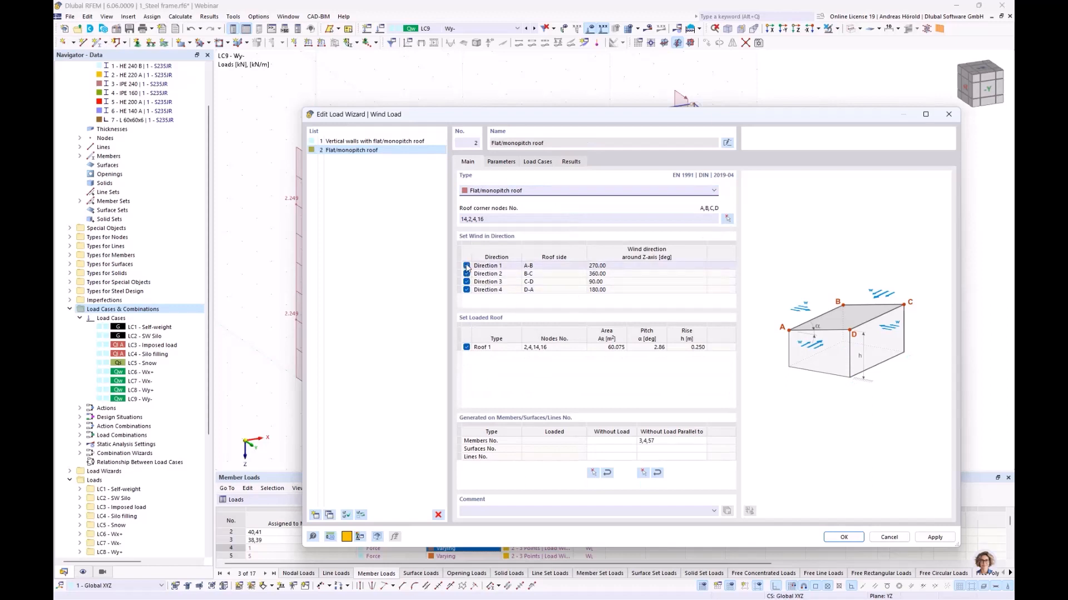
left_click(467, 290)
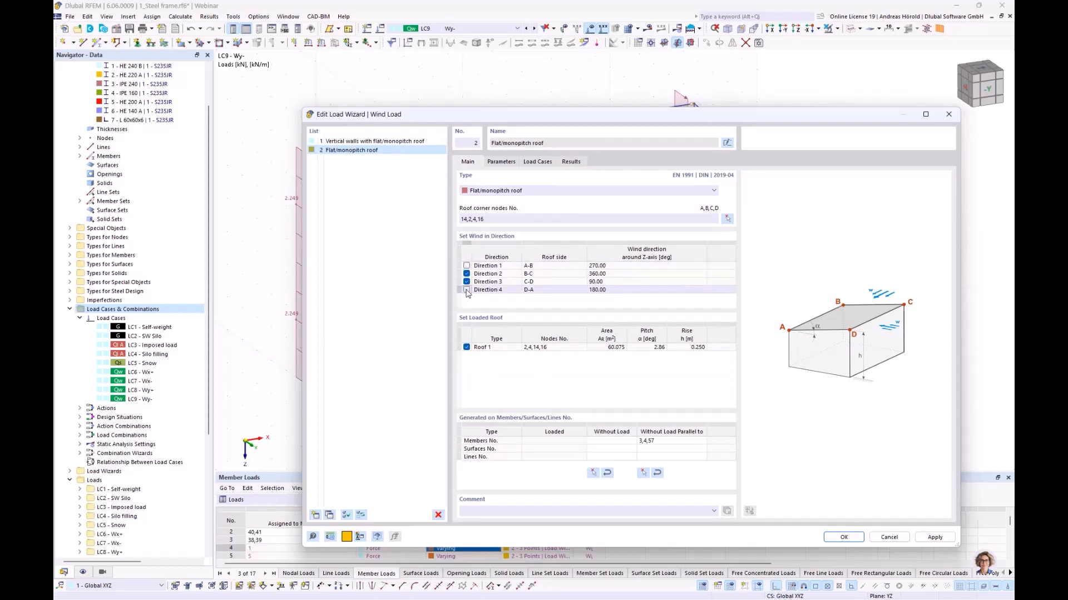
left_click(661, 441)
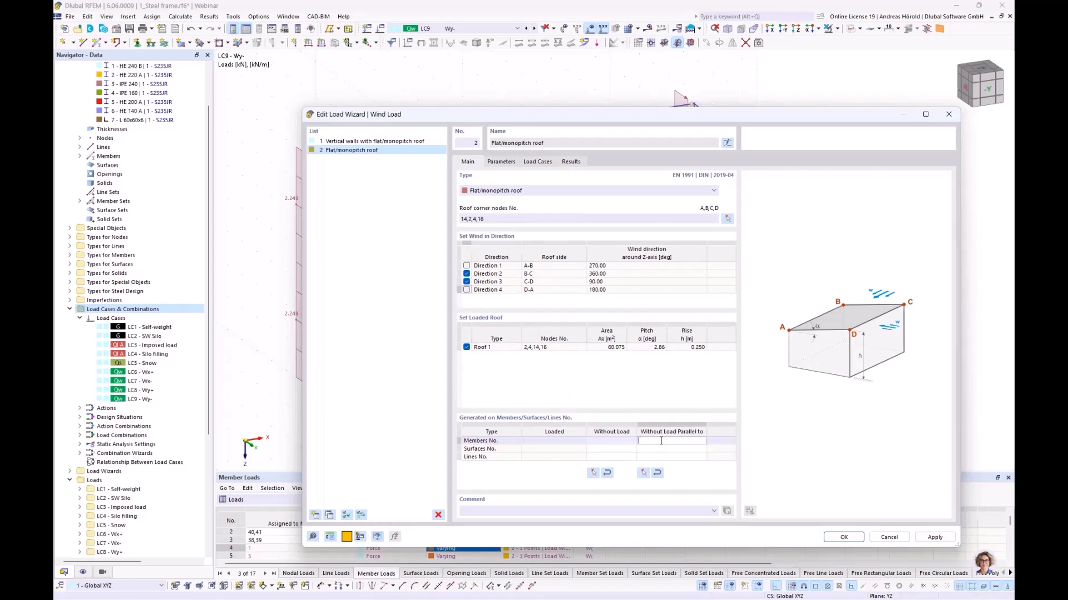
left_click(643, 473)
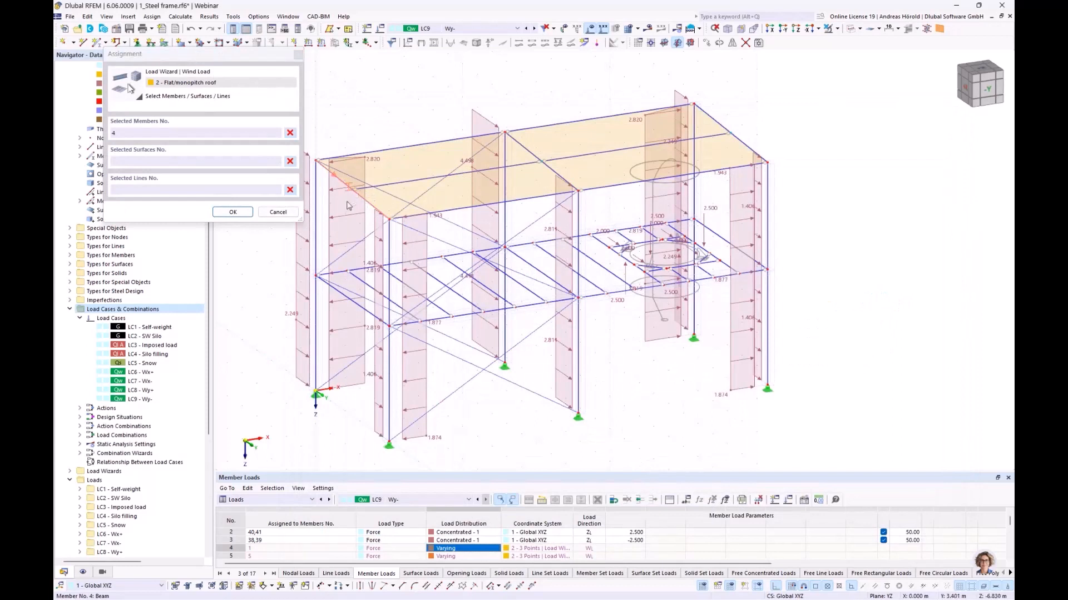
left_click(233, 212)
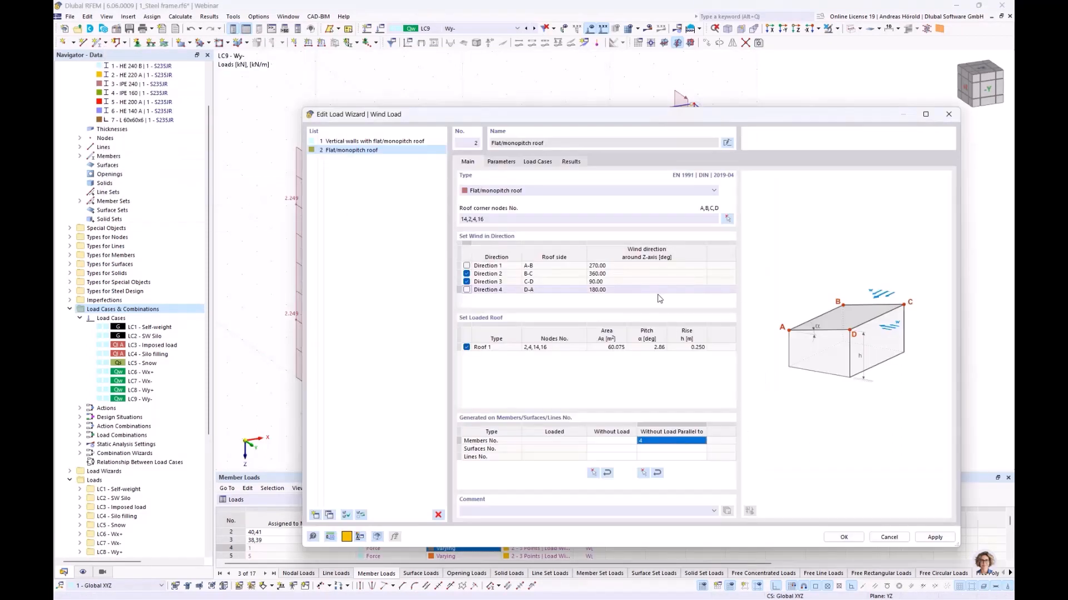
Review the roof wizard's parameters and load case assignments, and generate its wind loads on the frame's roof.
left_click(500, 161)
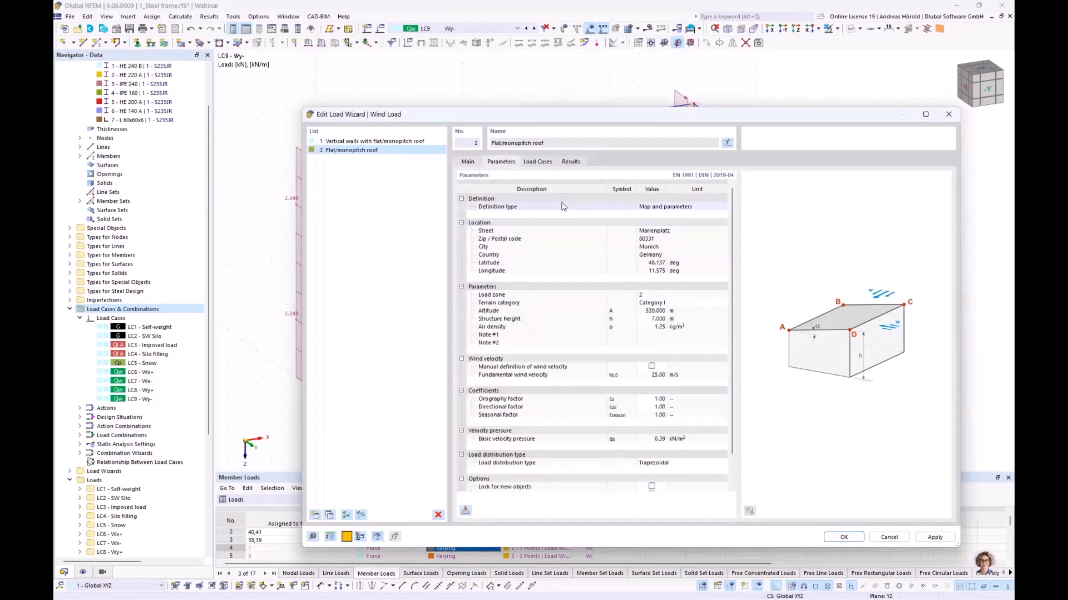
left_click(538, 162)
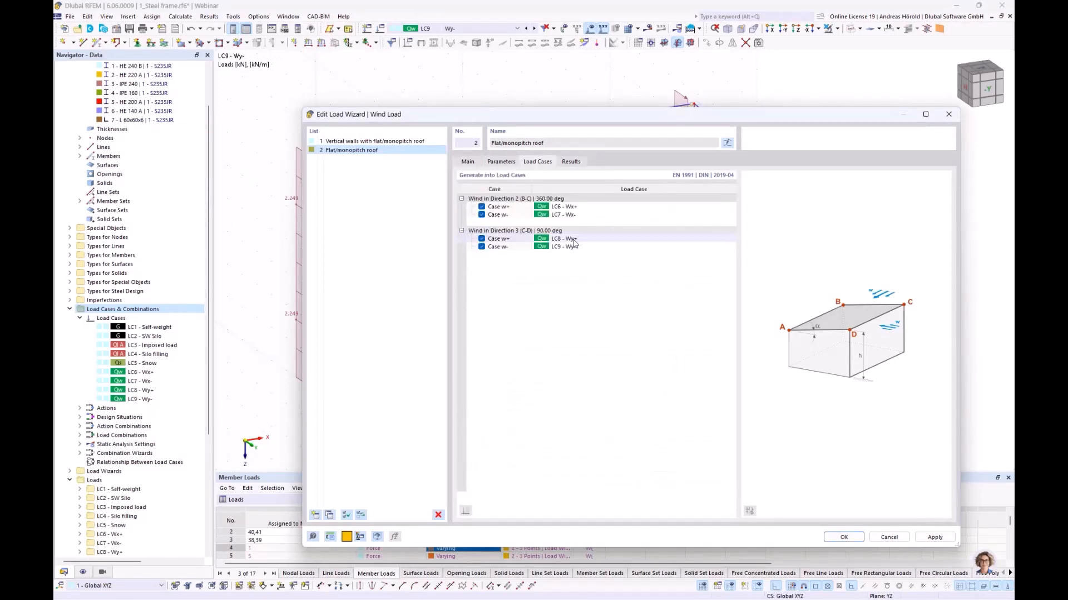
left_click(845, 537)
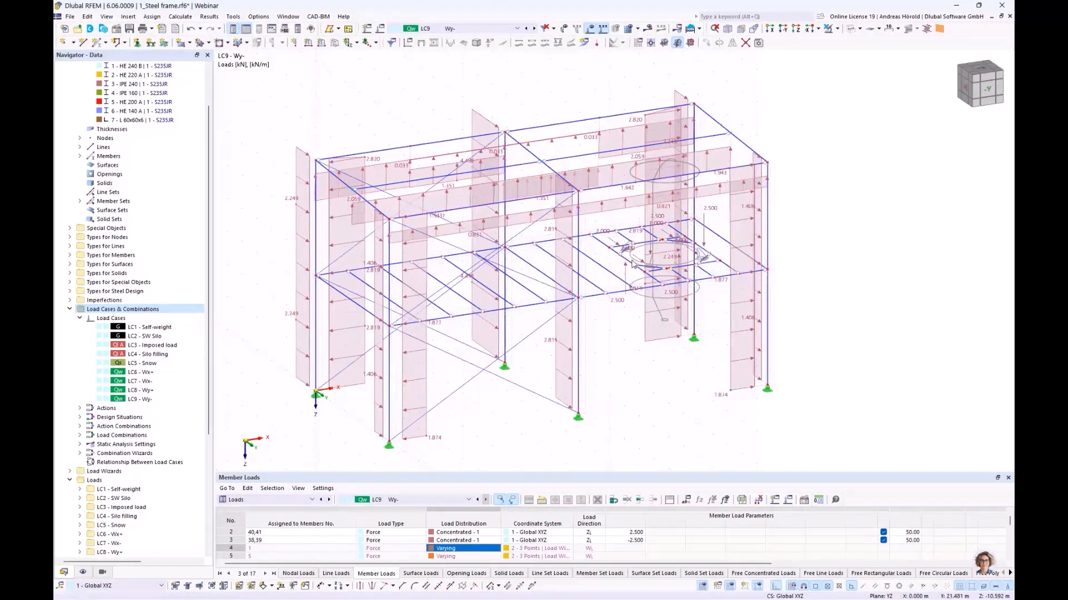
middle_click_drag(495, 188, 503, 119, "ctrl")
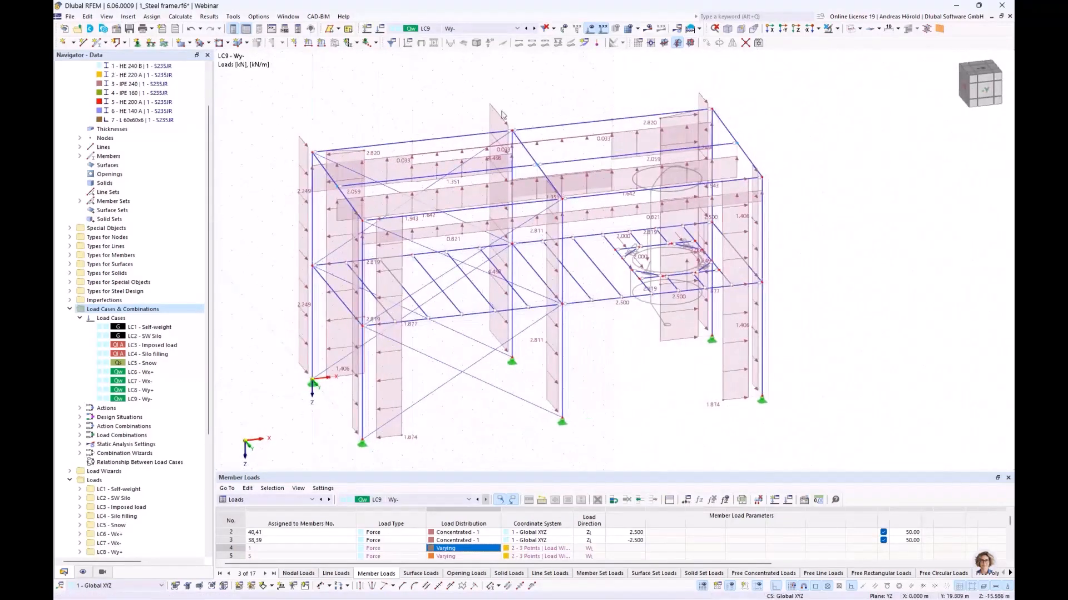
Switch off the separate display of the generated wind loads and review the wind load cases LC6 to LC9.
right_click(498, 117)
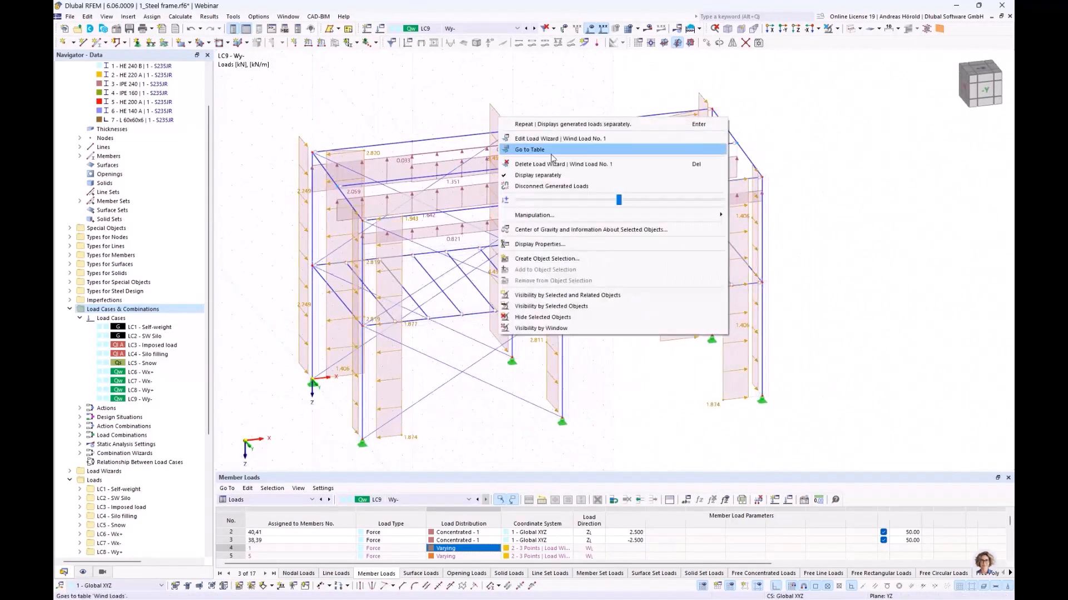
left_click(553, 176)
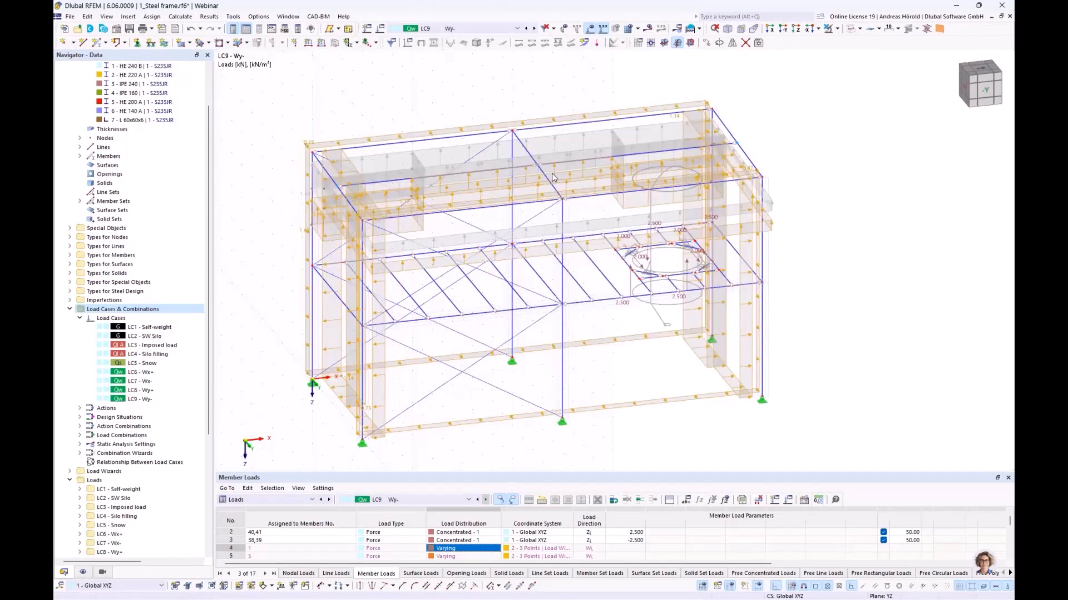
left_click(486, 28)
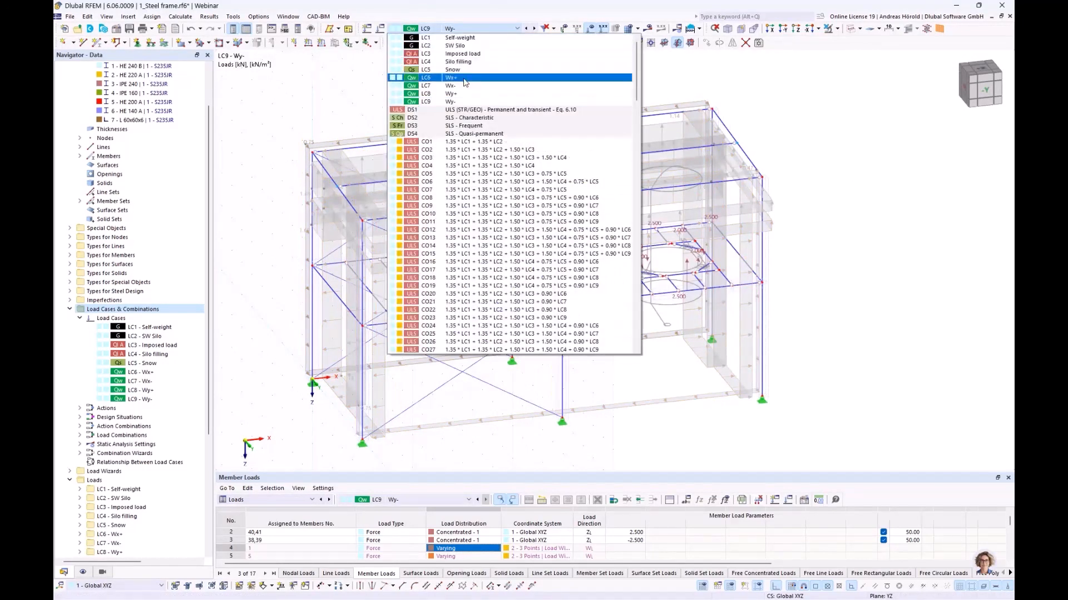
left_click(465, 78)
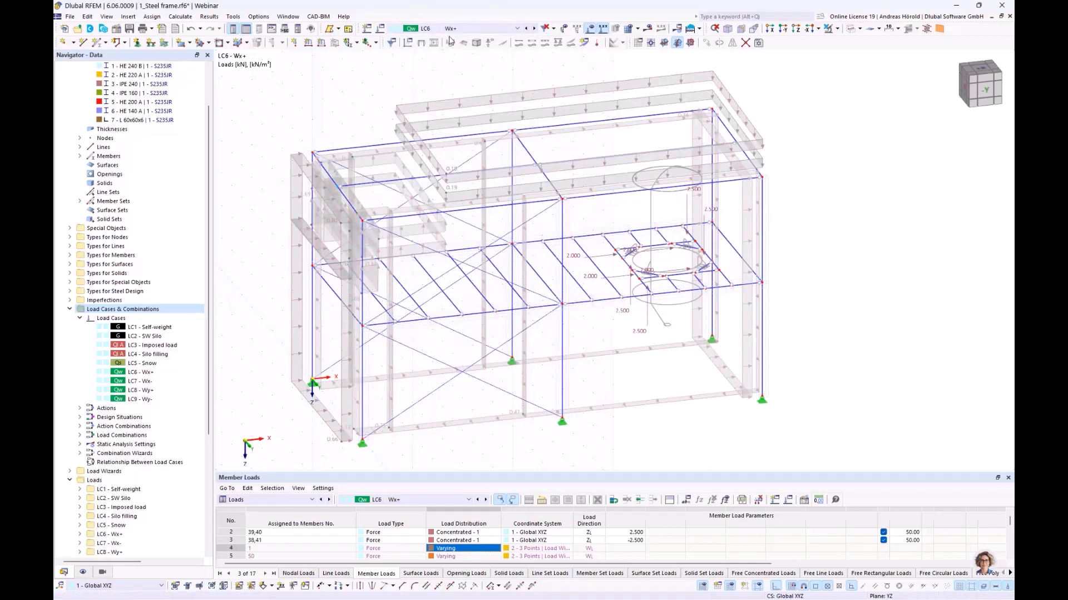
left_click(535, 28)
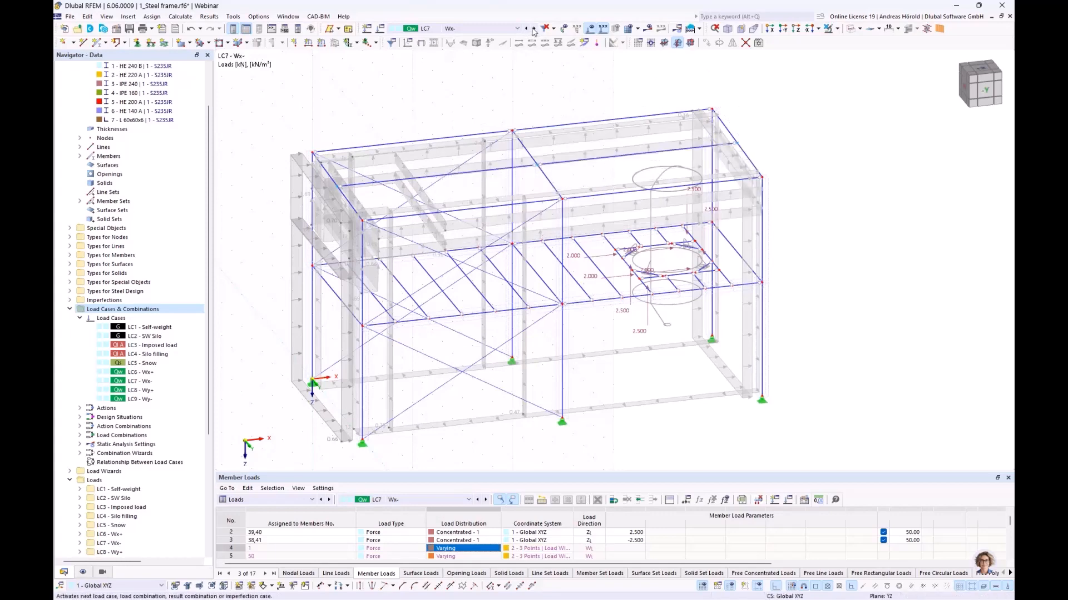
left_click(534, 28)
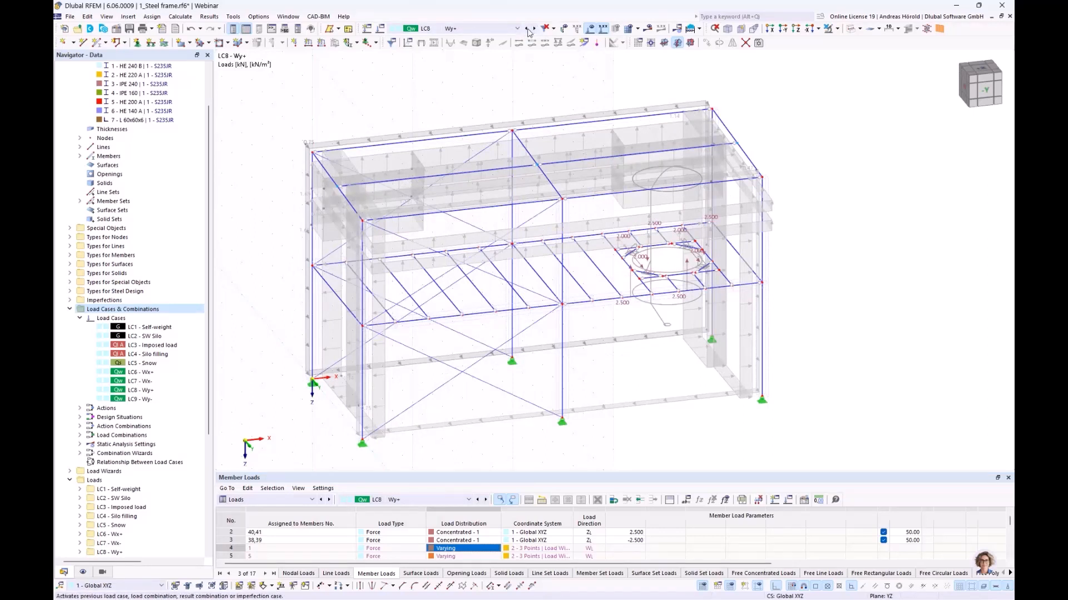
left_click(526, 28)
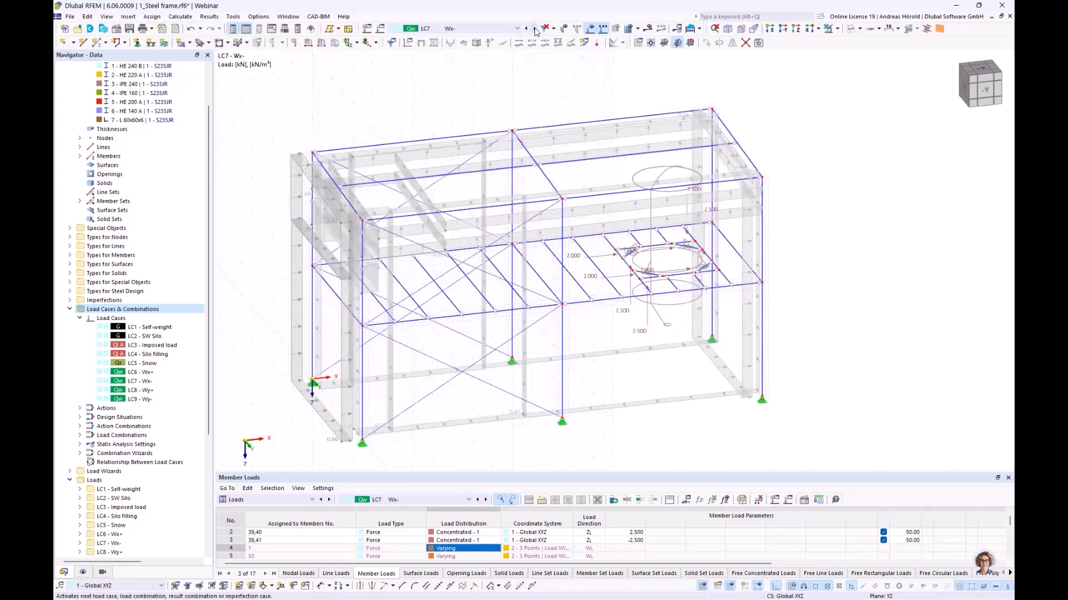
left_click(535, 29)
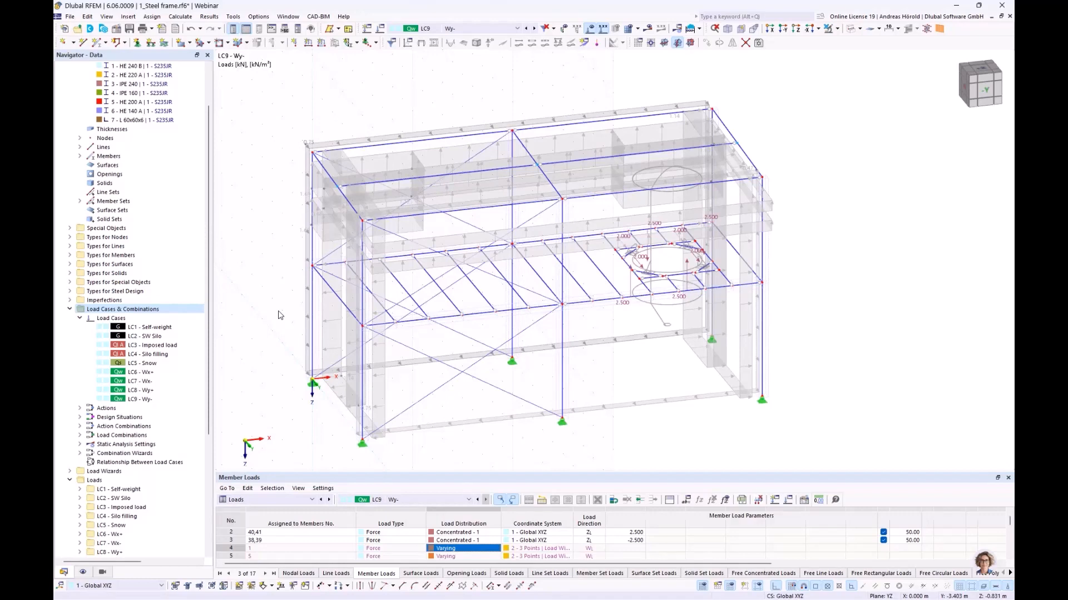
middle_click_drag(279, 311, 298, 311, "ctrl")
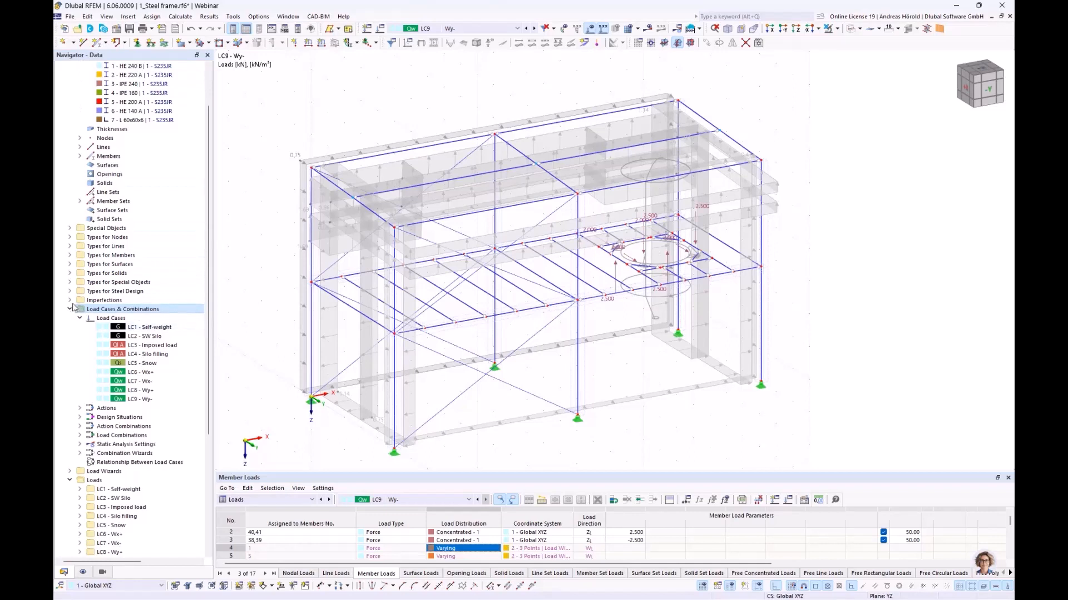
Create a local imperfection case named Imp. +x and assign it to load cases LC6 Wx+ and LC7 Wx-.
left_click(70, 301)
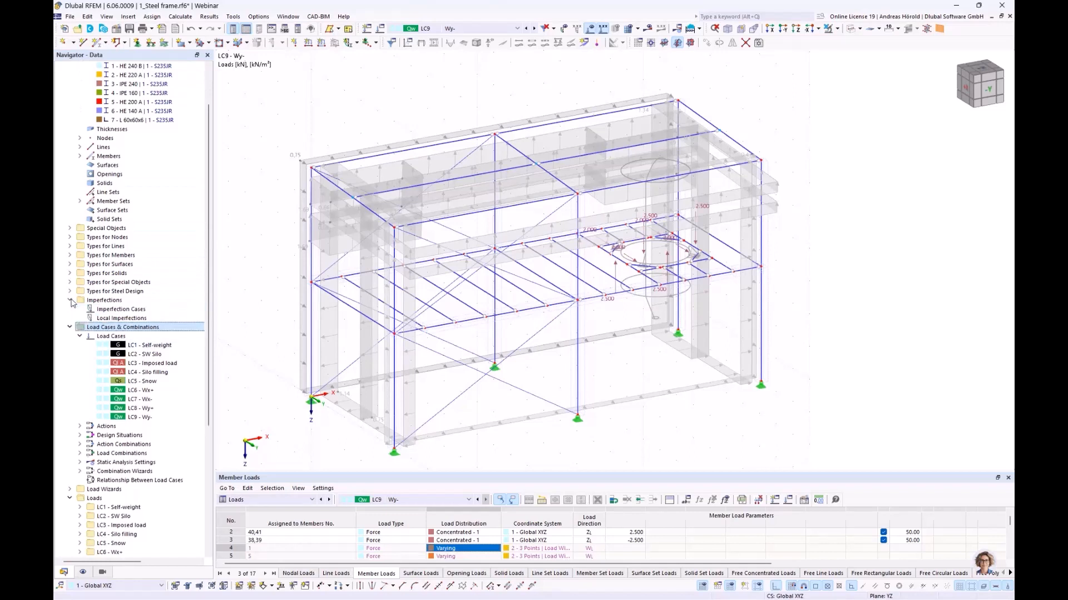
right_click(128, 312)
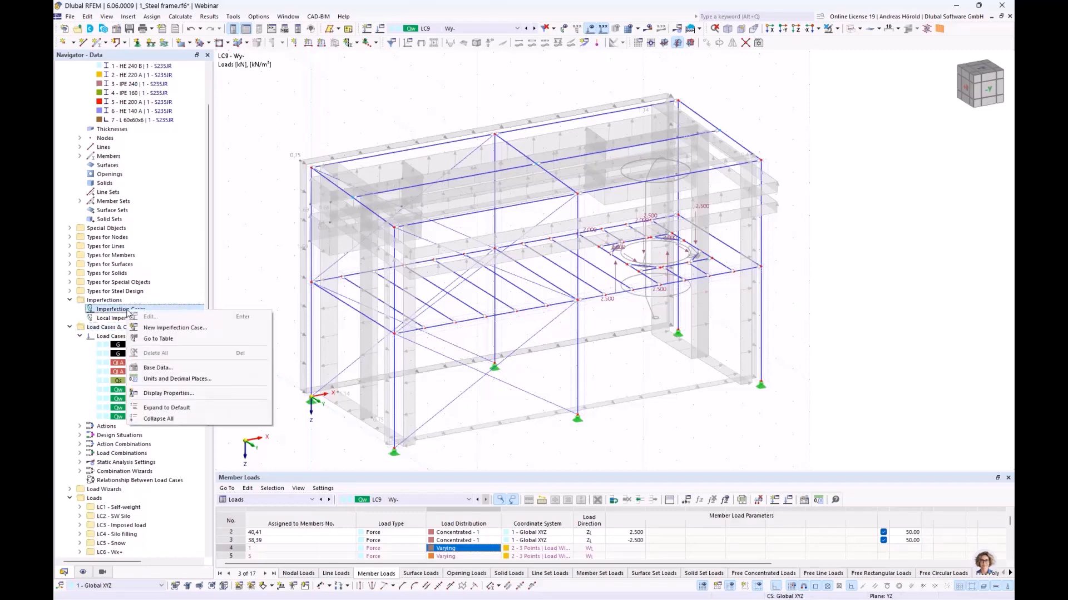
left_click(189, 329)
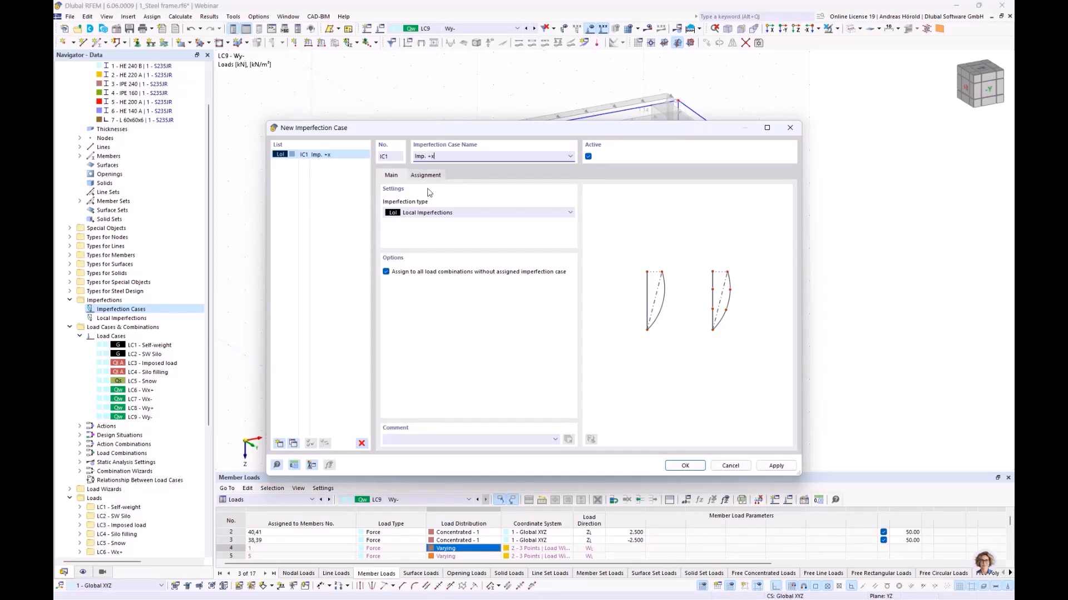
left_click(427, 175)
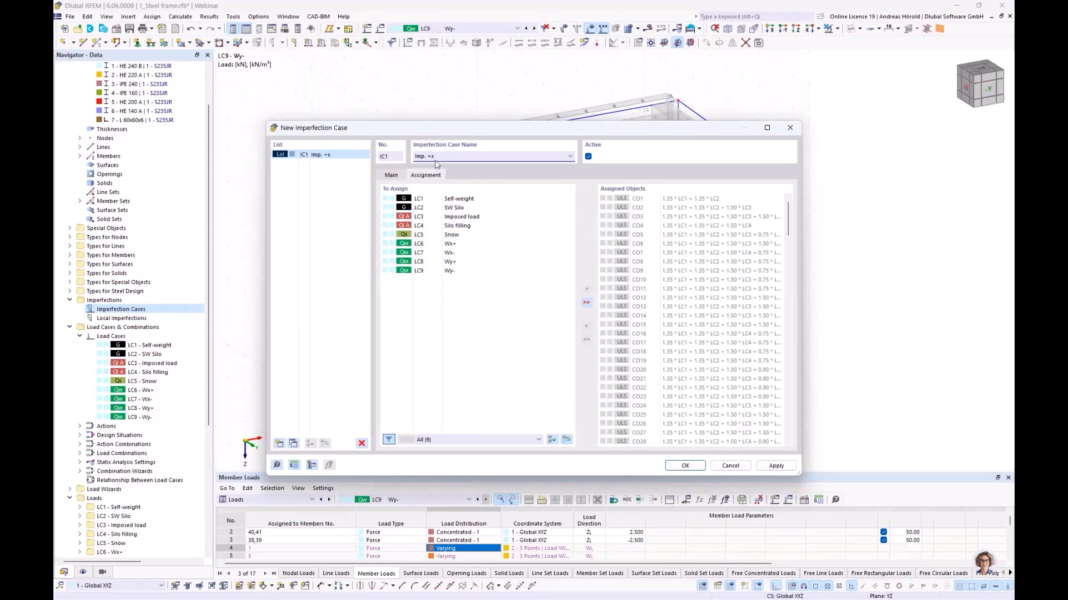
left_click(454, 246)
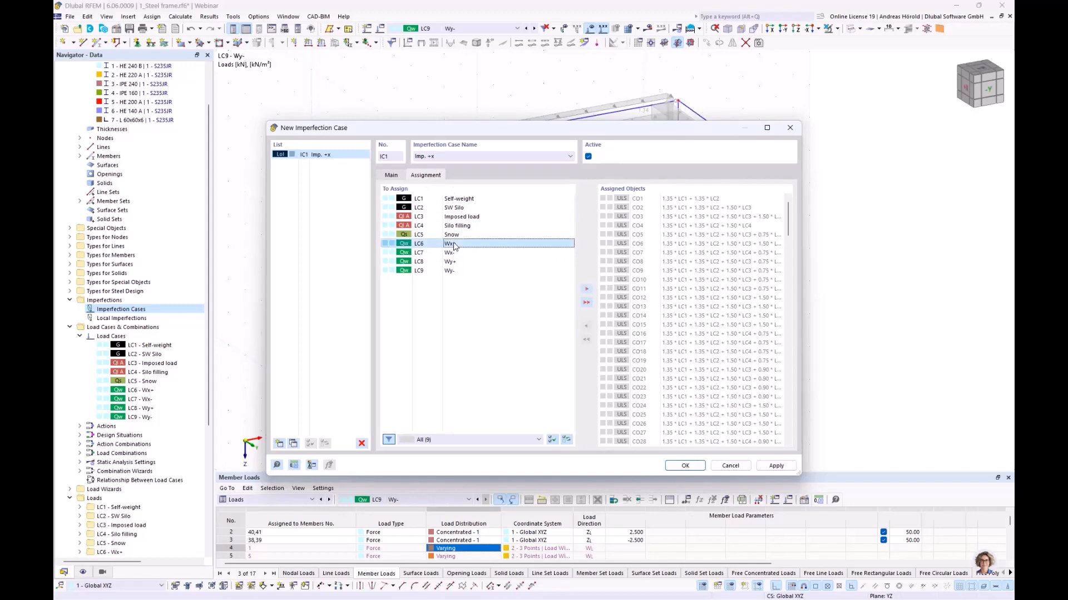
double_click(454, 246)
double_click(454, 246)
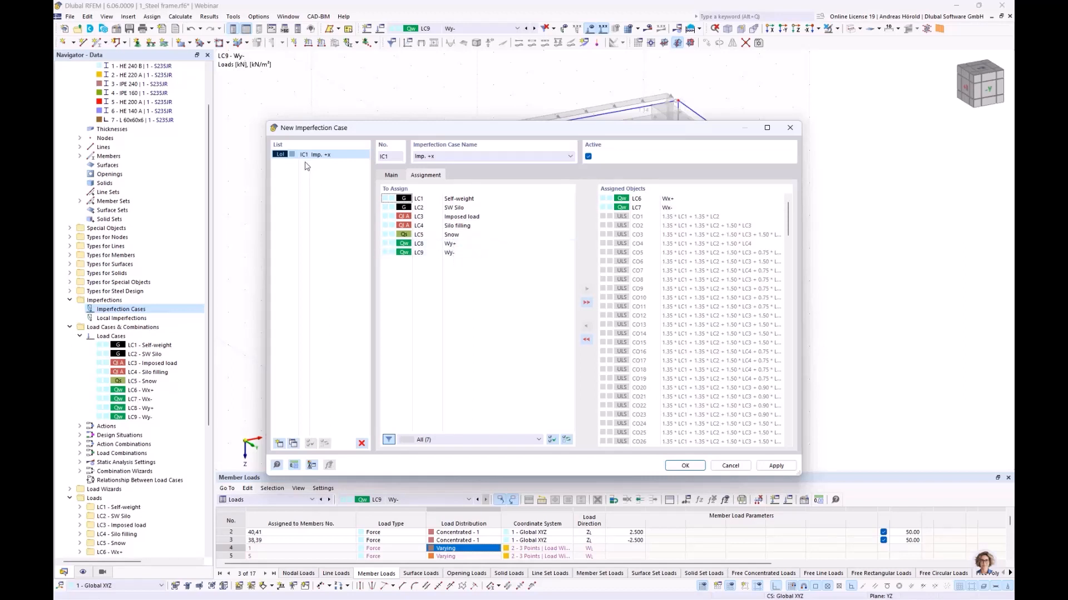
Add a second imperfection case named Imp. +y, assign it to load cases LC8 Wy+ and LC9 Wy-, and save both cases.
left_click(279, 444)
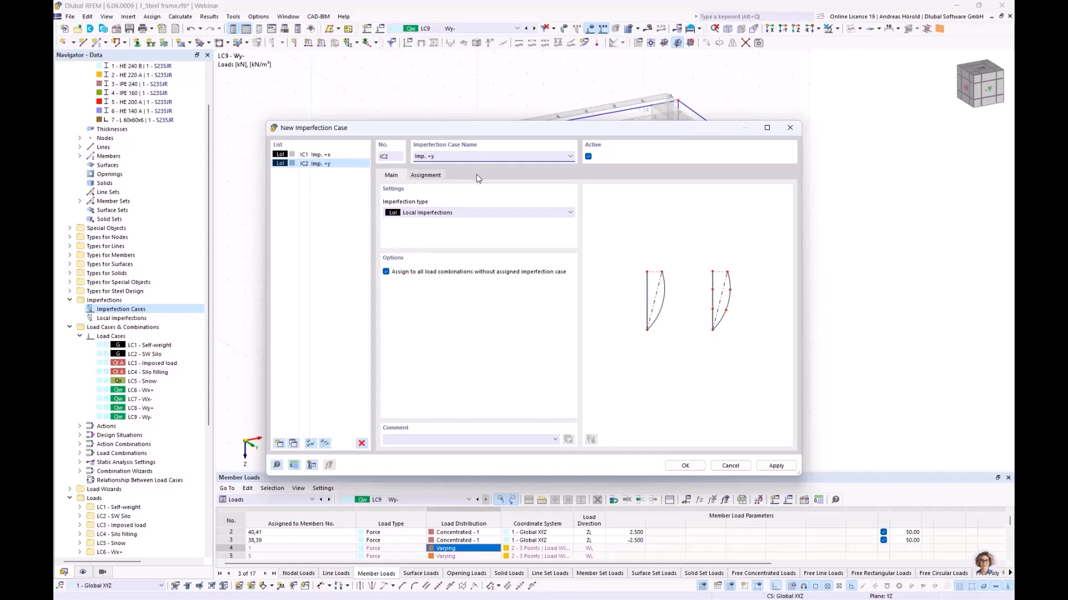
left_click(426, 176)
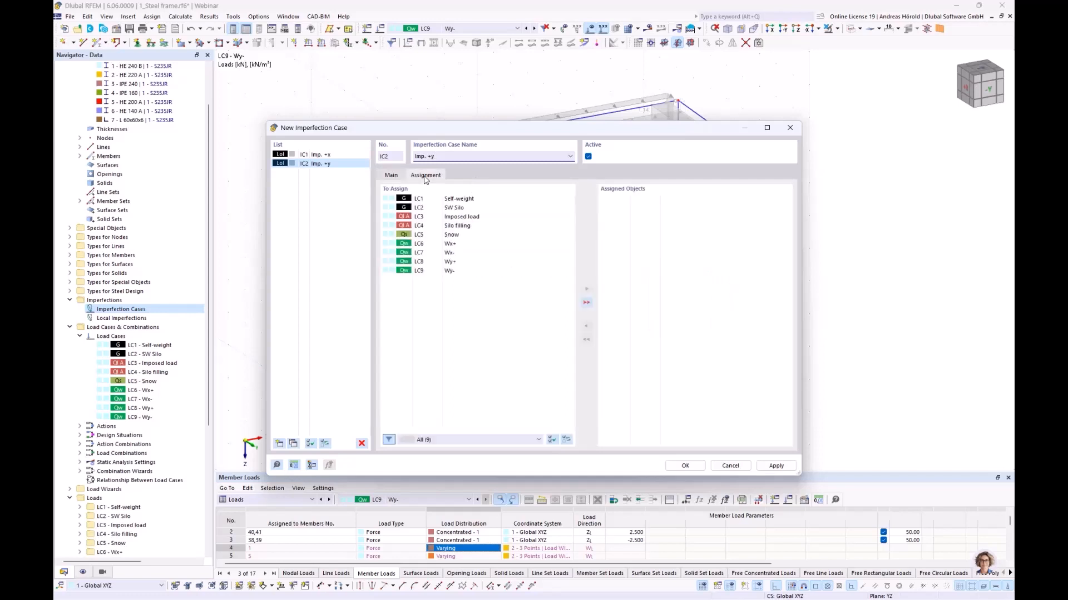
left_click(450, 264)
double_click(449, 262)
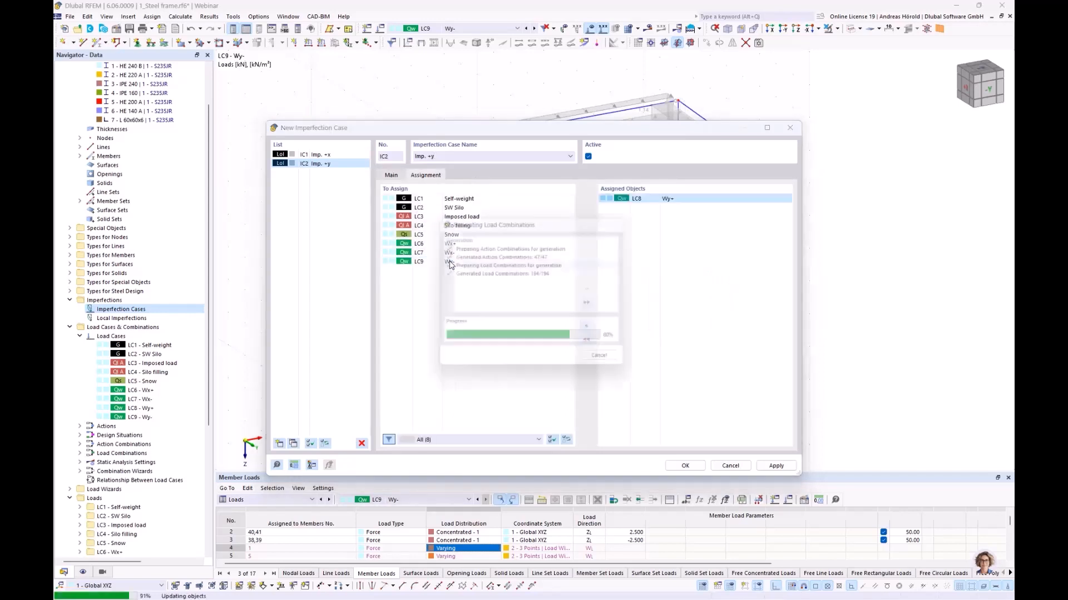
double_click(450, 262)
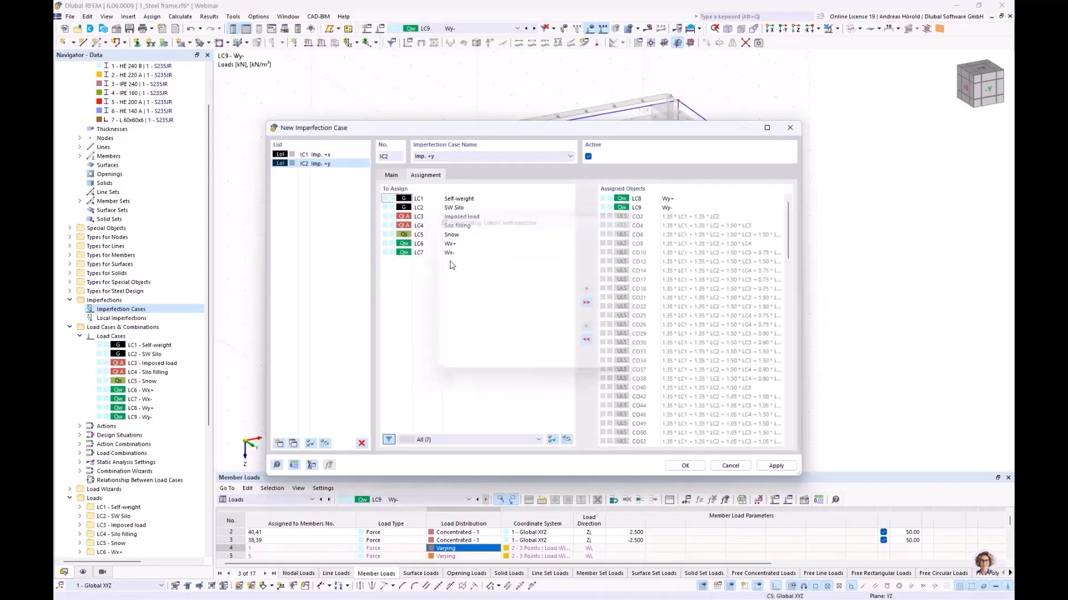
left_click(686, 466)
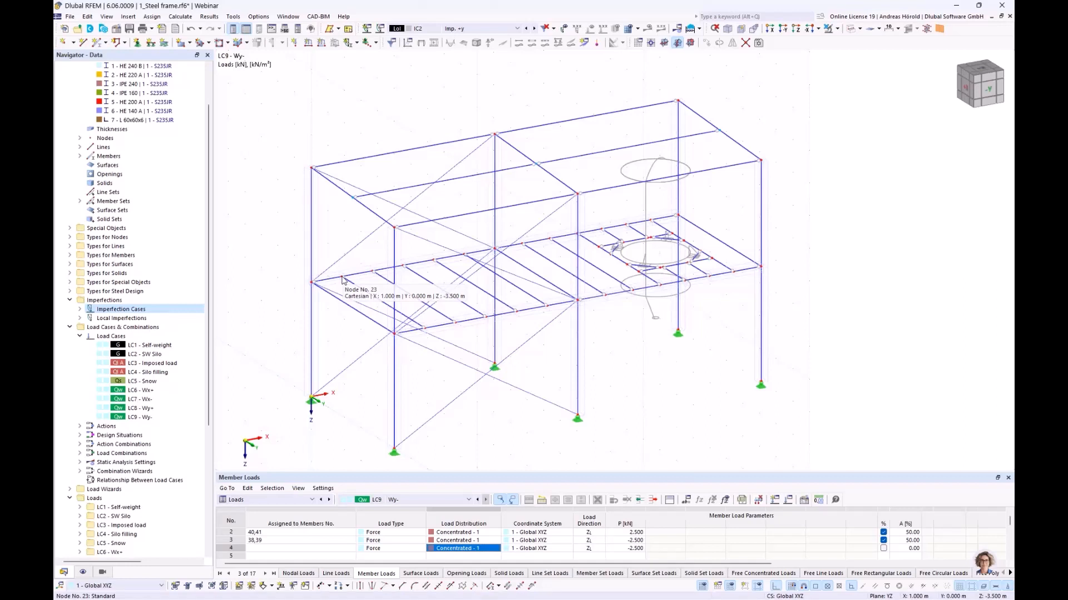
Make imperfection case IC1 current and select its member set imperfections among the local imperfections.
left_click(80, 309)
left_click(80, 336)
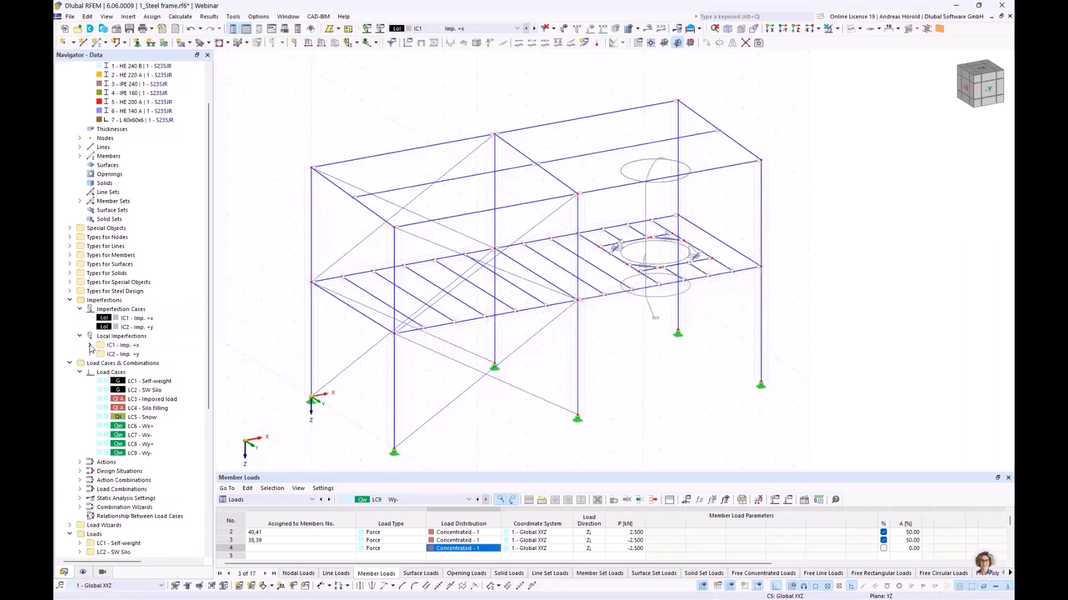
left_click(90, 345)
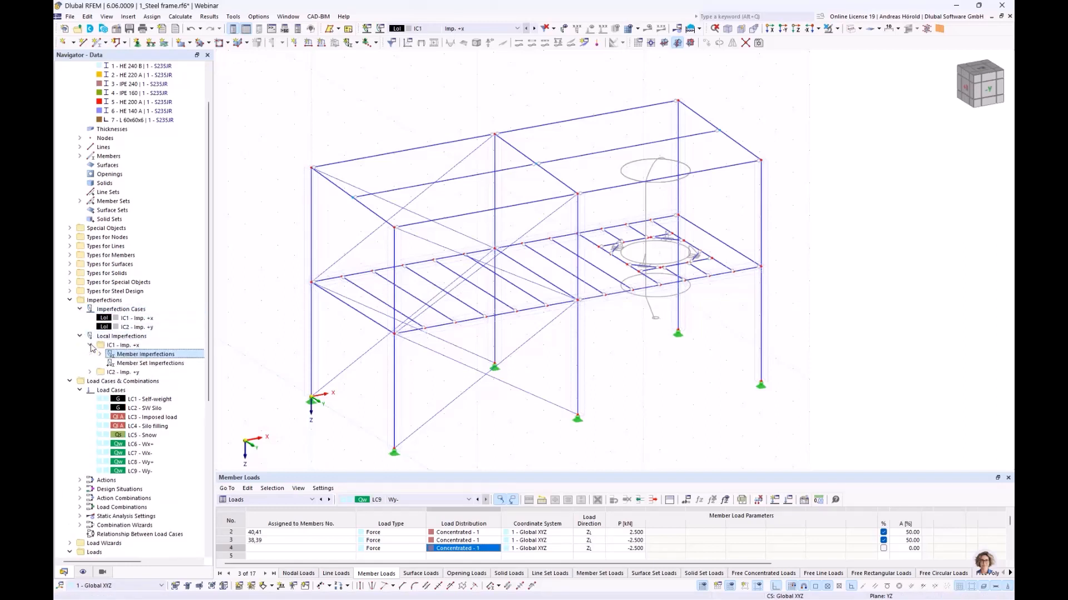
left_click(143, 363)
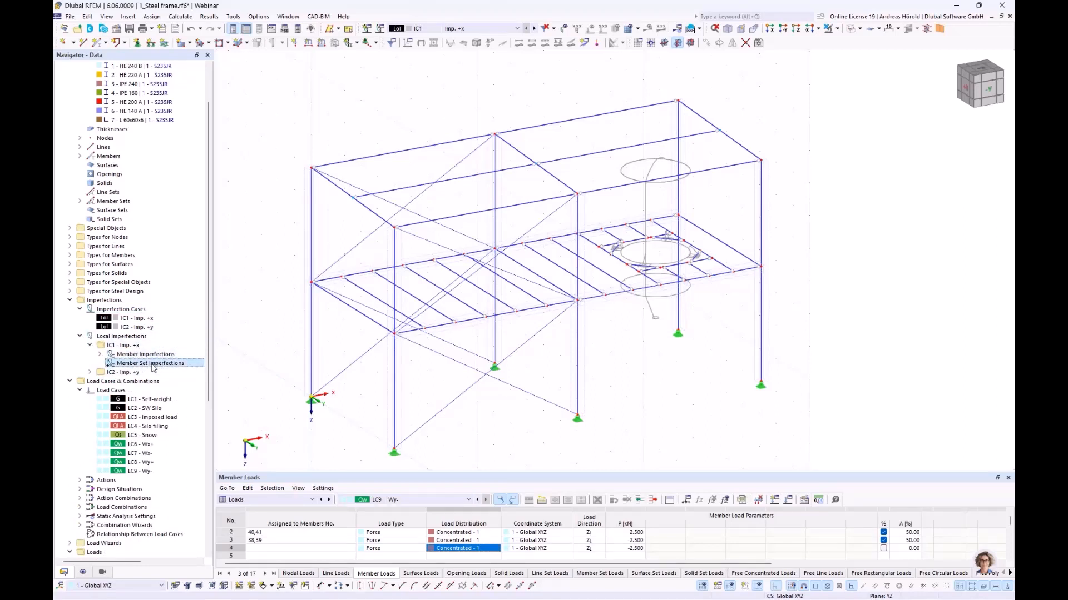
right_click(149, 366)
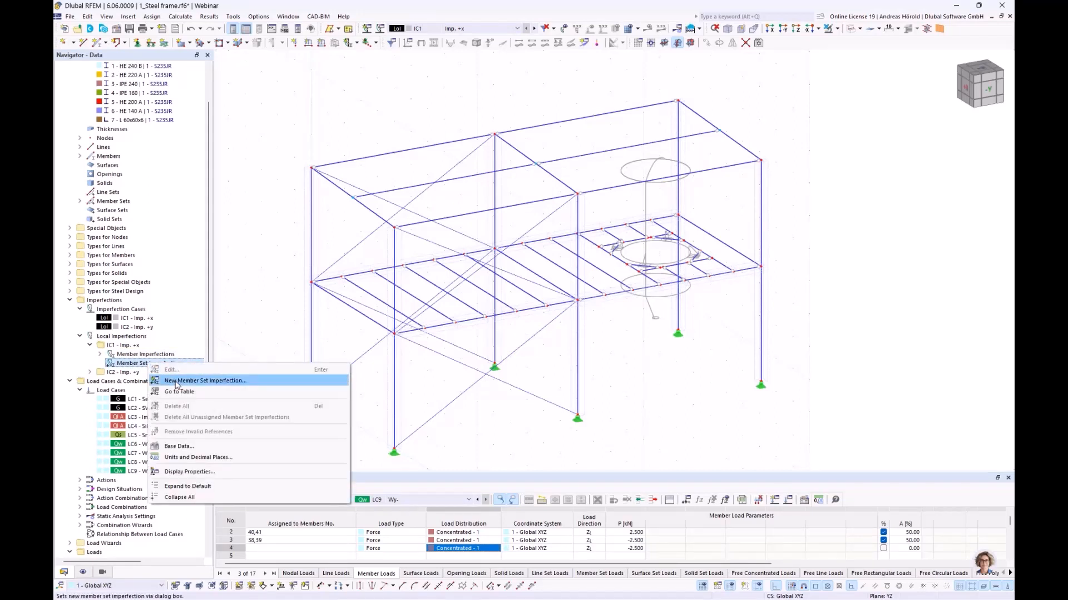
left_click(272, 143)
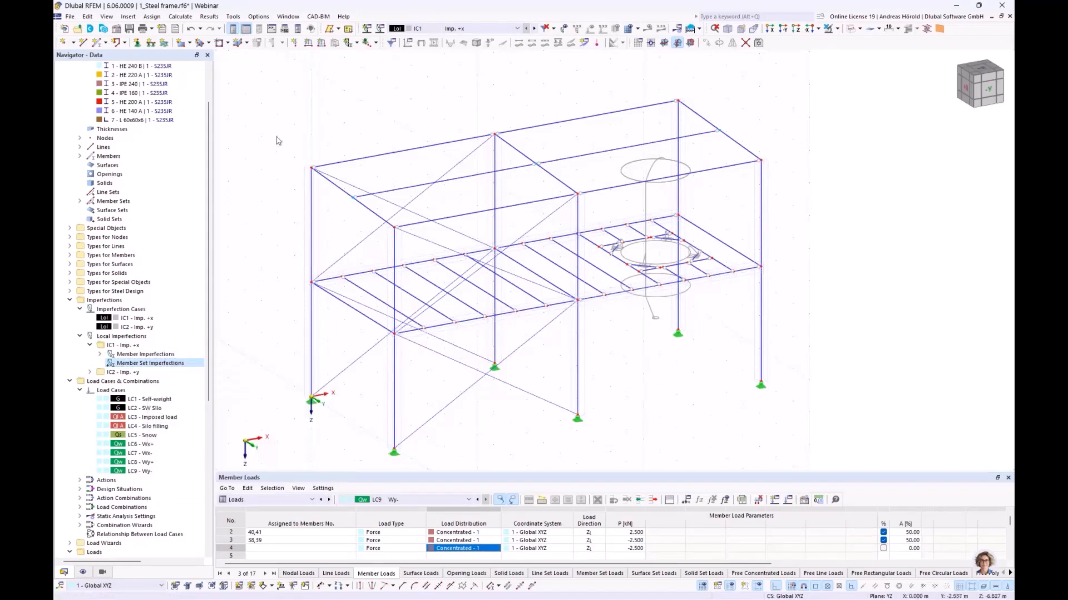
left_click(355, 44)
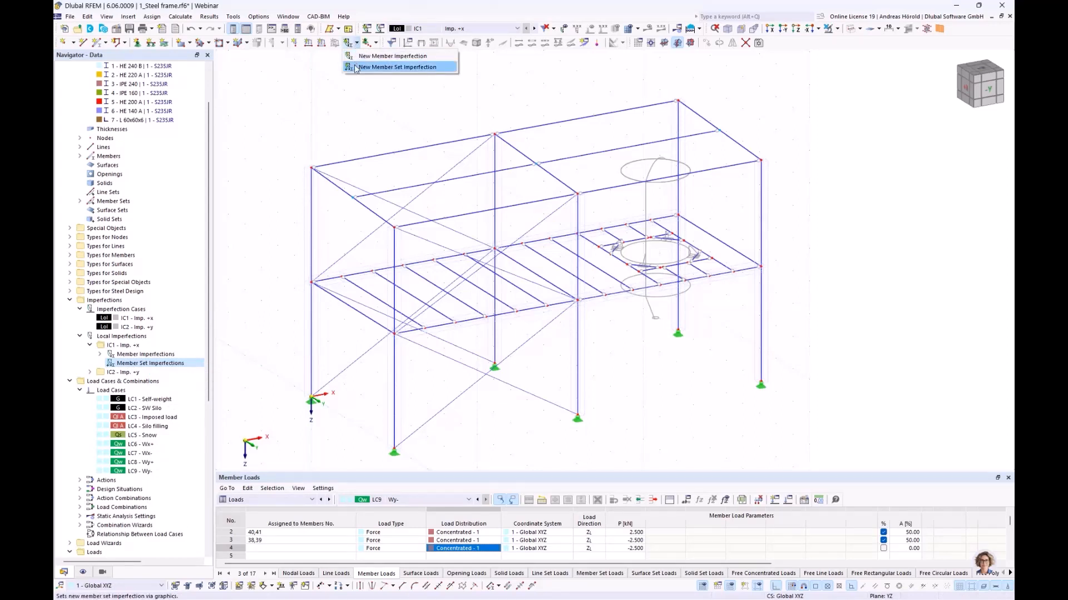
left_click(333, 114)
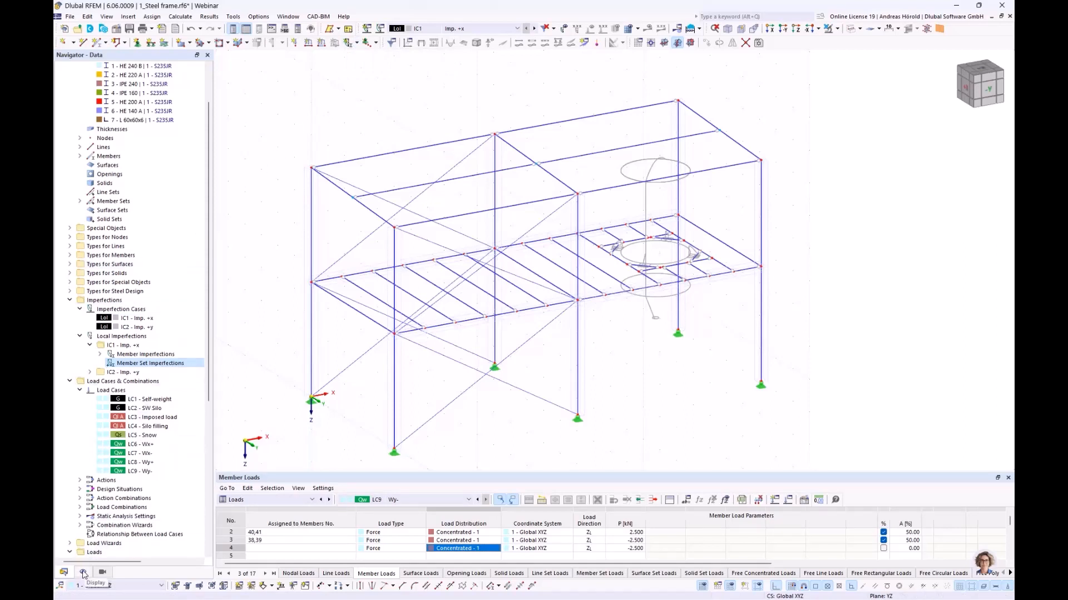
Display the member axis systems x, y, z on the frame model.
left_click(83, 574)
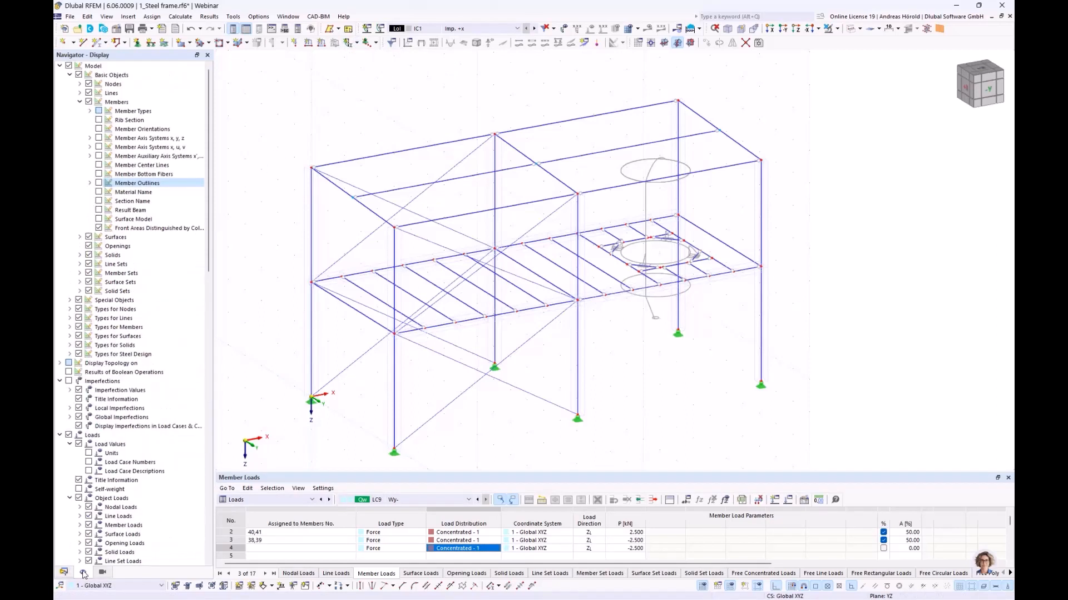
left_click(99, 138)
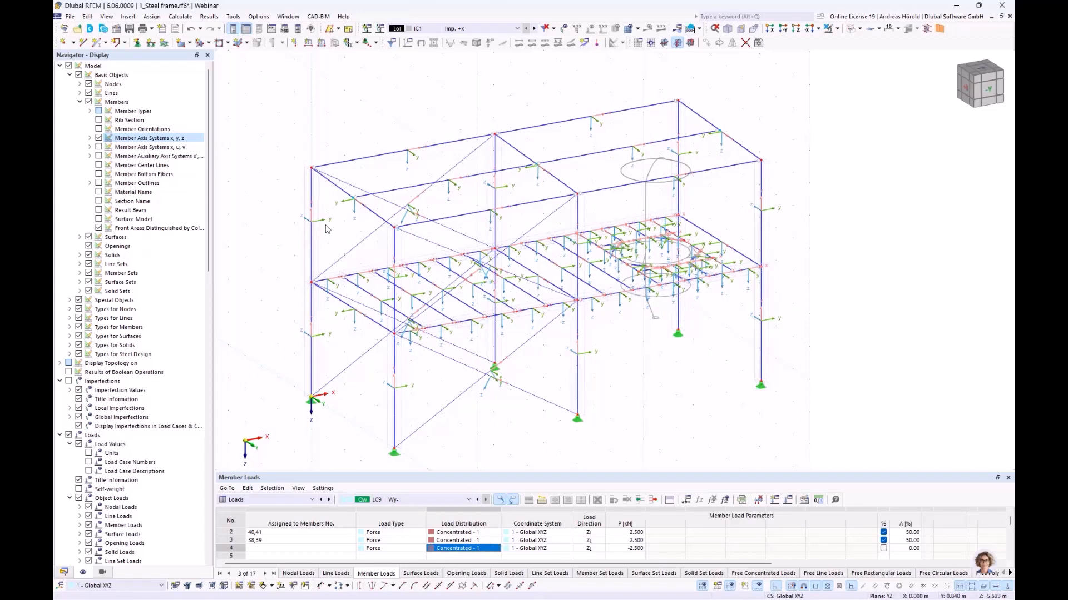
Create a member set imperfection in IC1 of type Initial Sway per EN 1993-1-1, acting in local direction y.
left_click(356, 43)
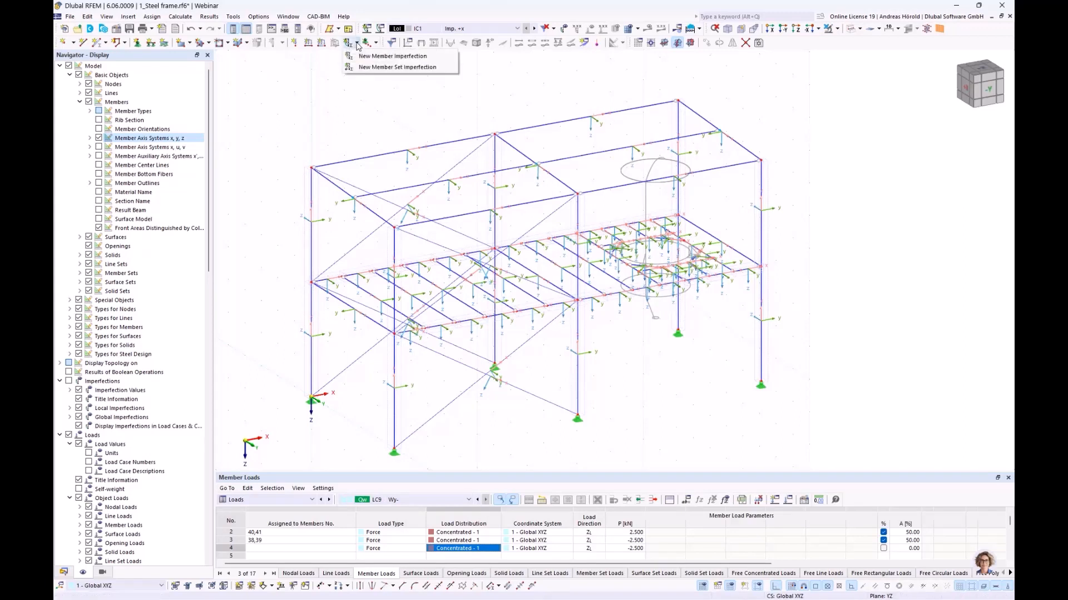
left_click(372, 68)
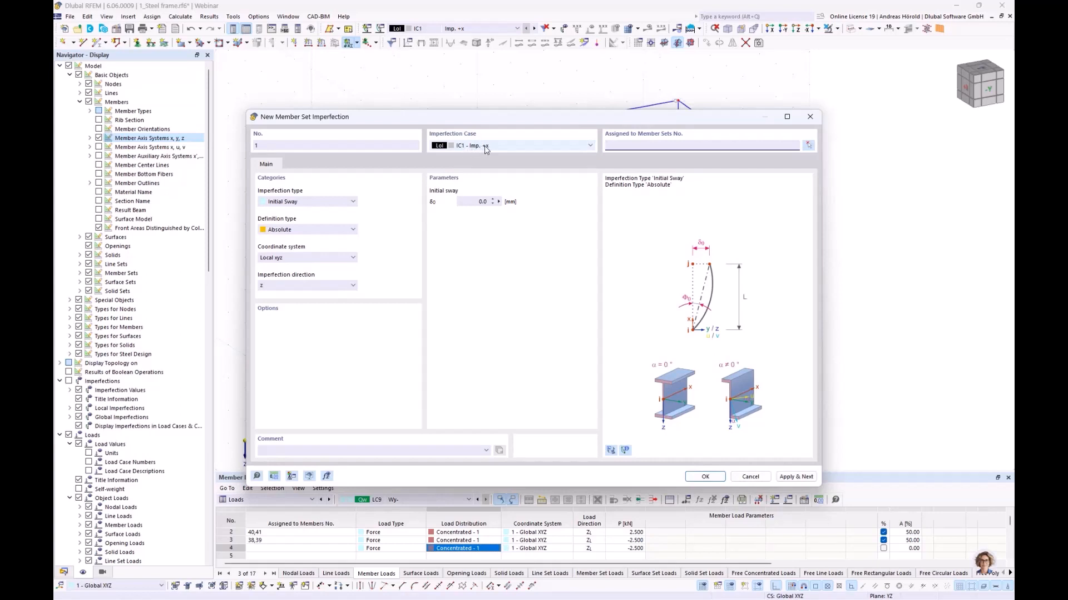
left_click(297, 203)
left_click(296, 205)
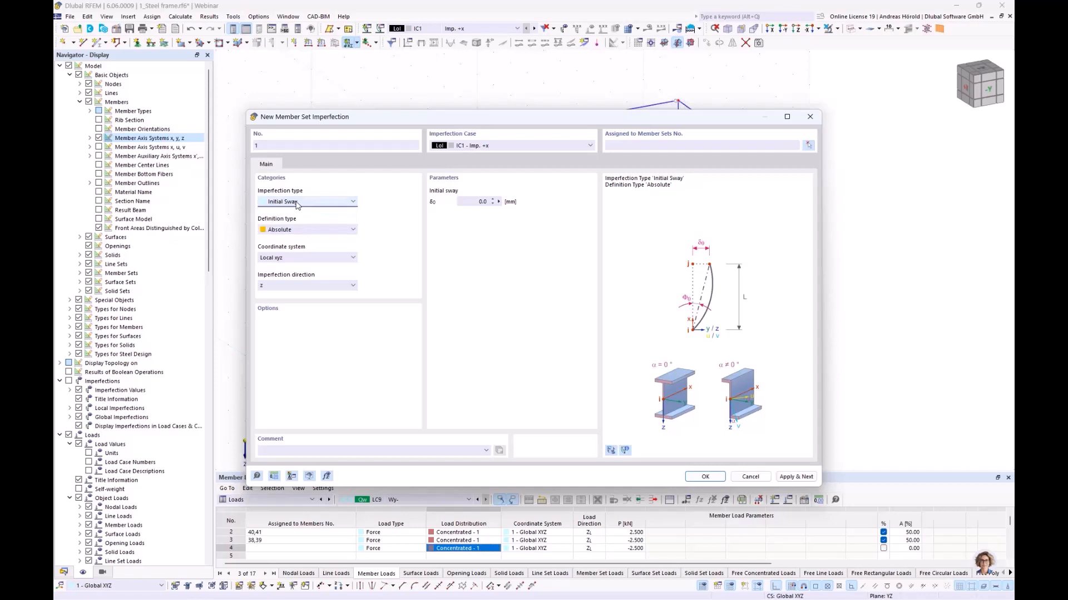
left_click(315, 230)
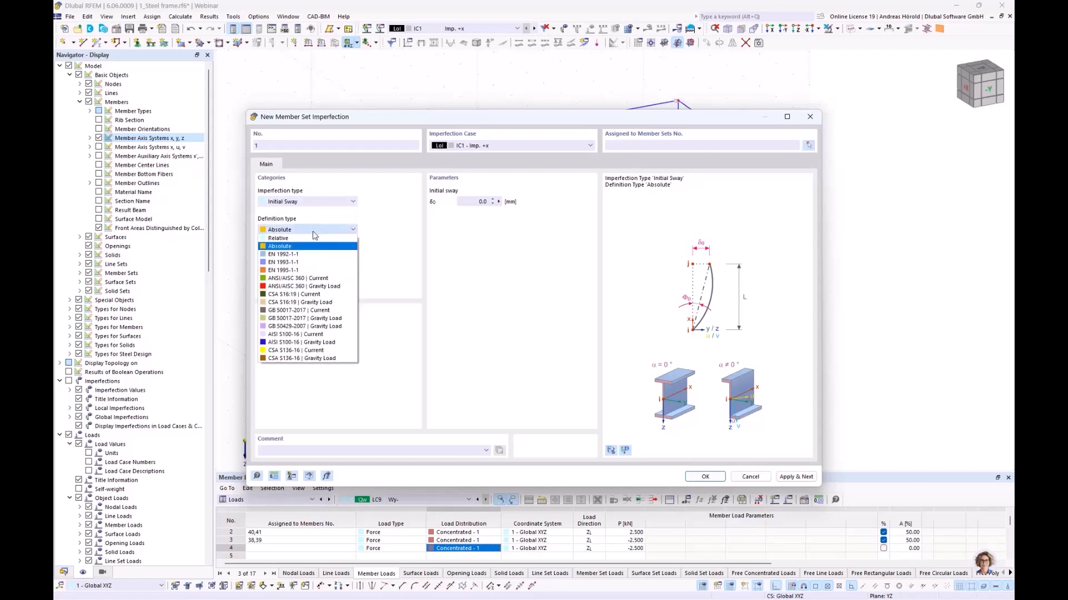
left_click(314, 262)
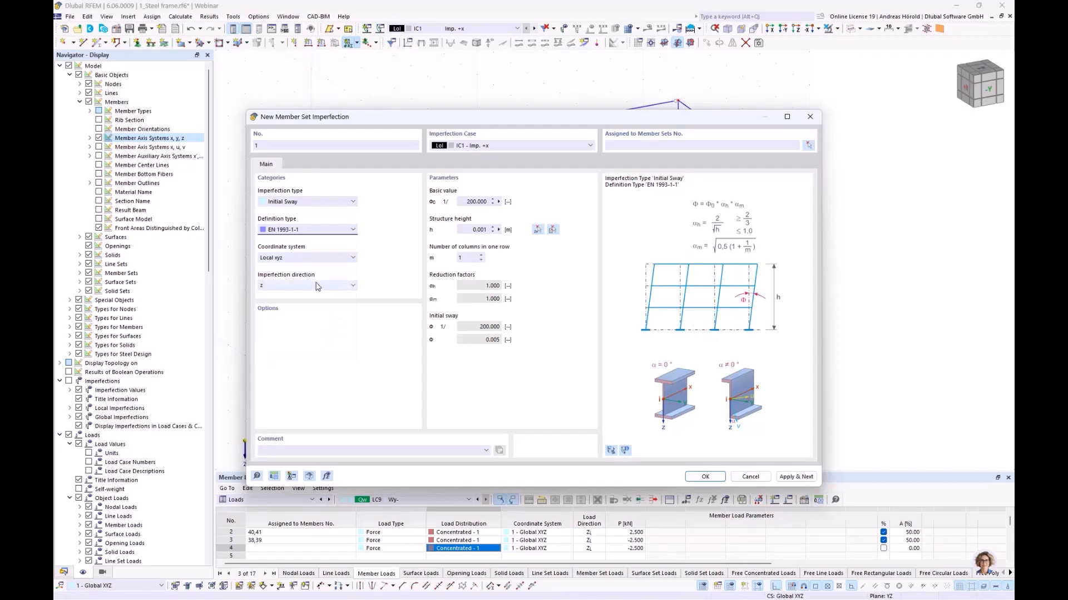
left_click_drag(428, 121, 595, 101)
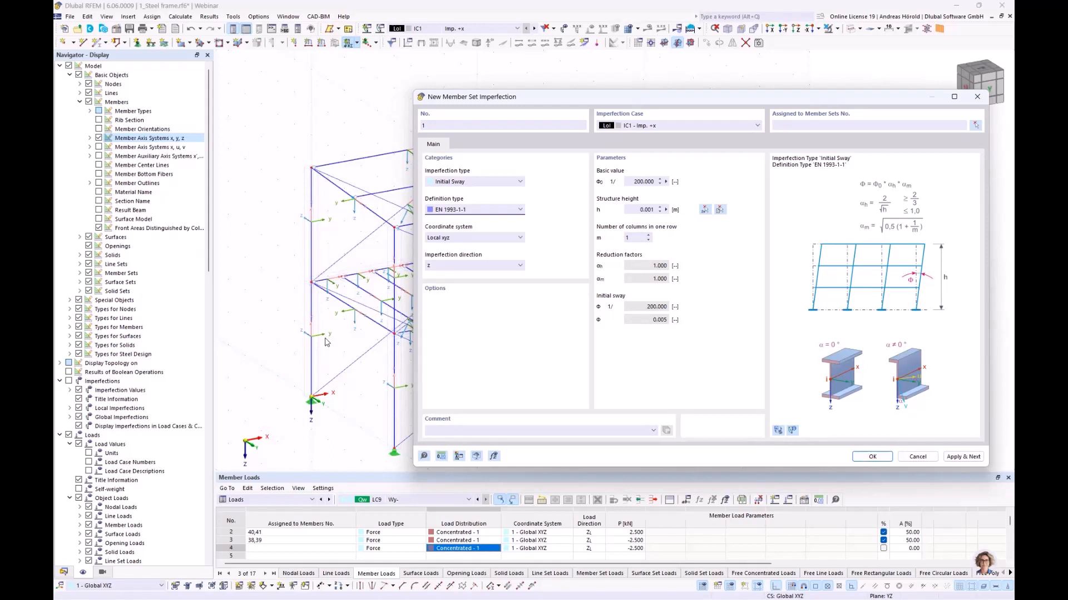
left_click(457, 266)
left_click(457, 290)
Take the 6.750 m structure height by measuring in the model, set 3 columns in one row, and accept the imperfection.
left_click(666, 210)
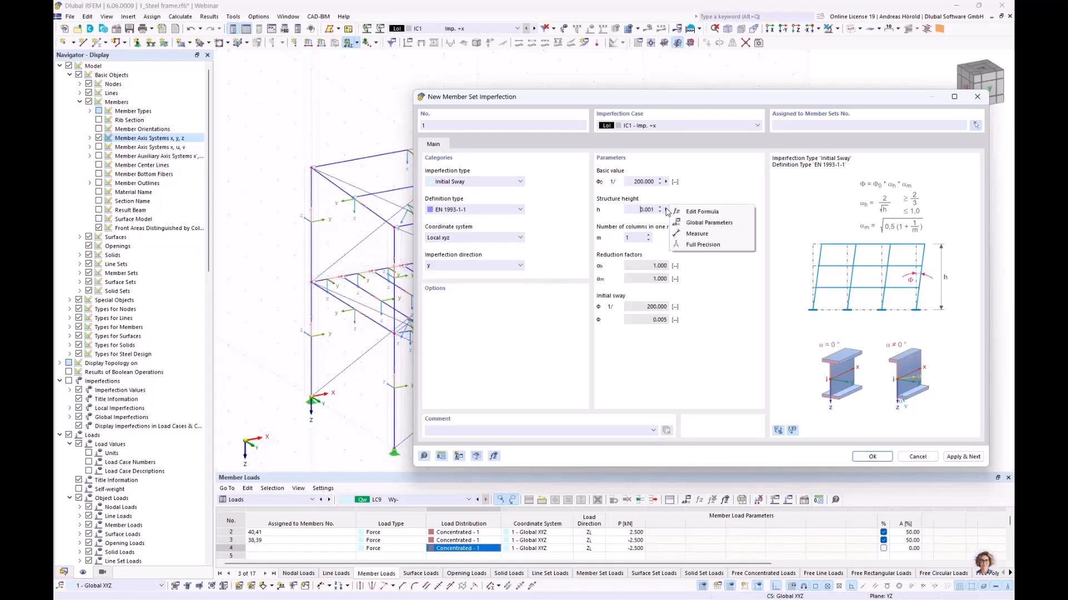
left_click(696, 233)
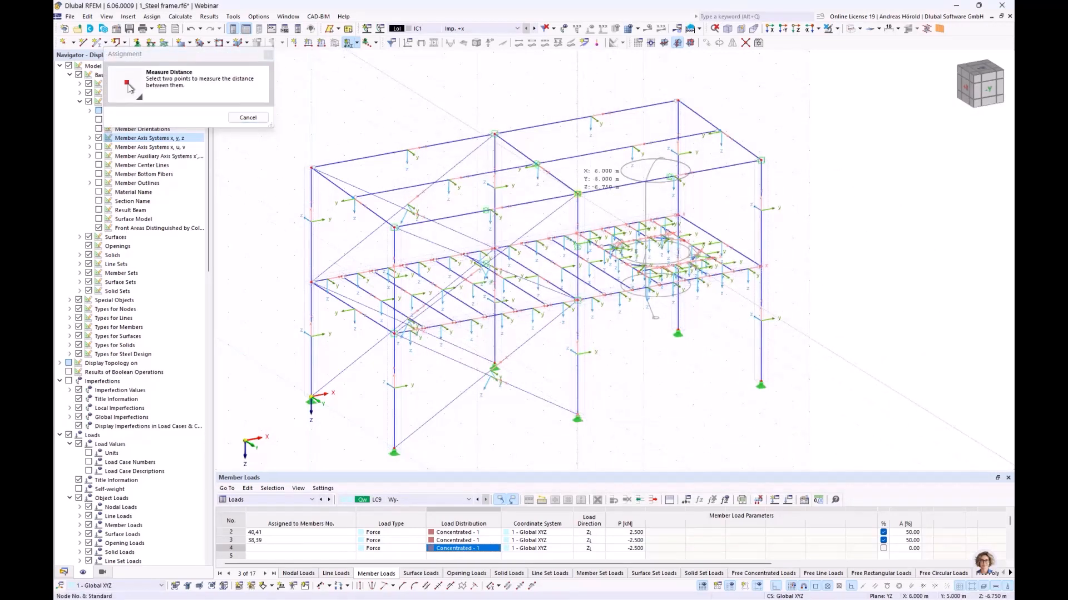
left_click(577, 194)
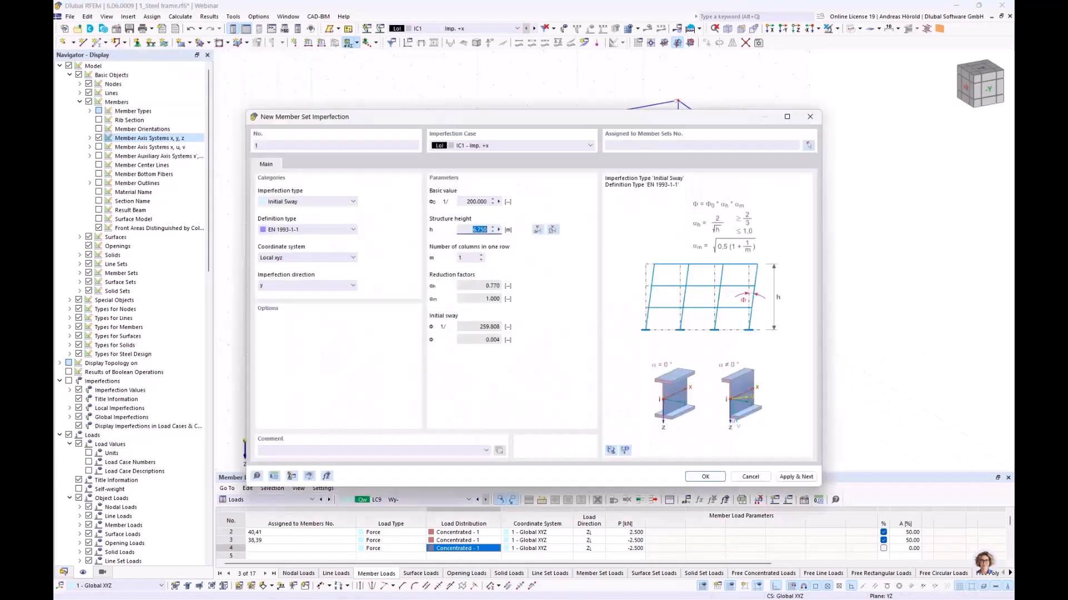
left_click(481, 255)
left_click(481, 255)
left_click_drag(521, 125, 527, 263)
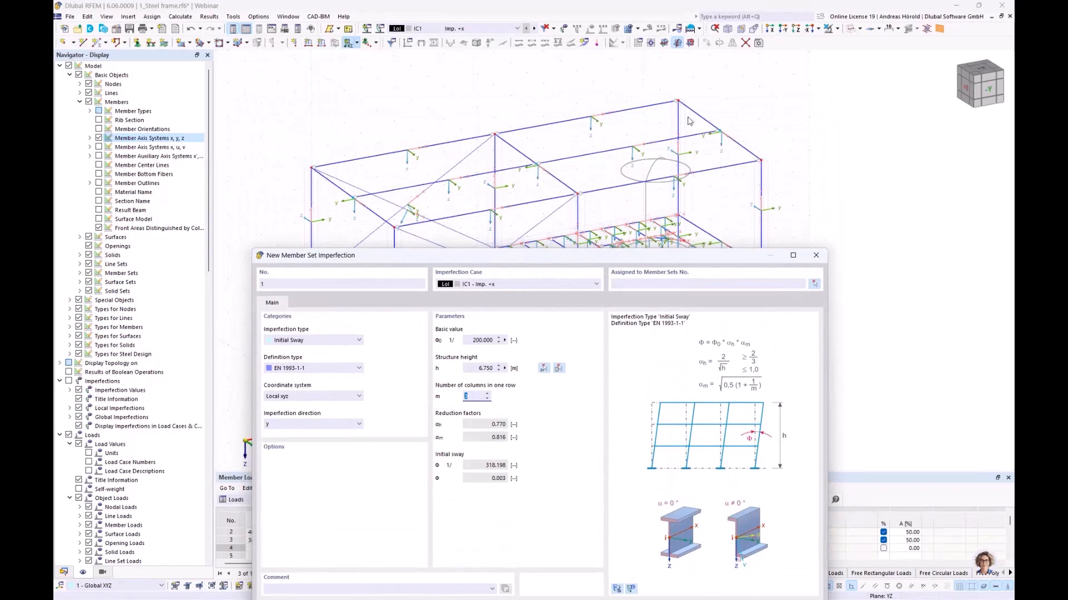
left_click_drag(546, 255, 566, 76)
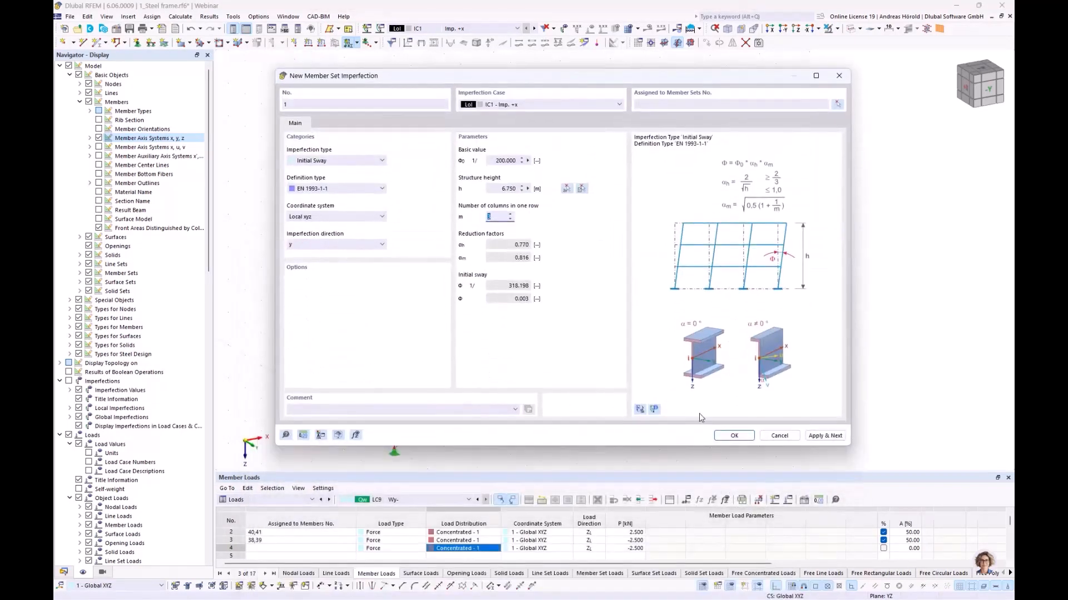
left_click(733, 438)
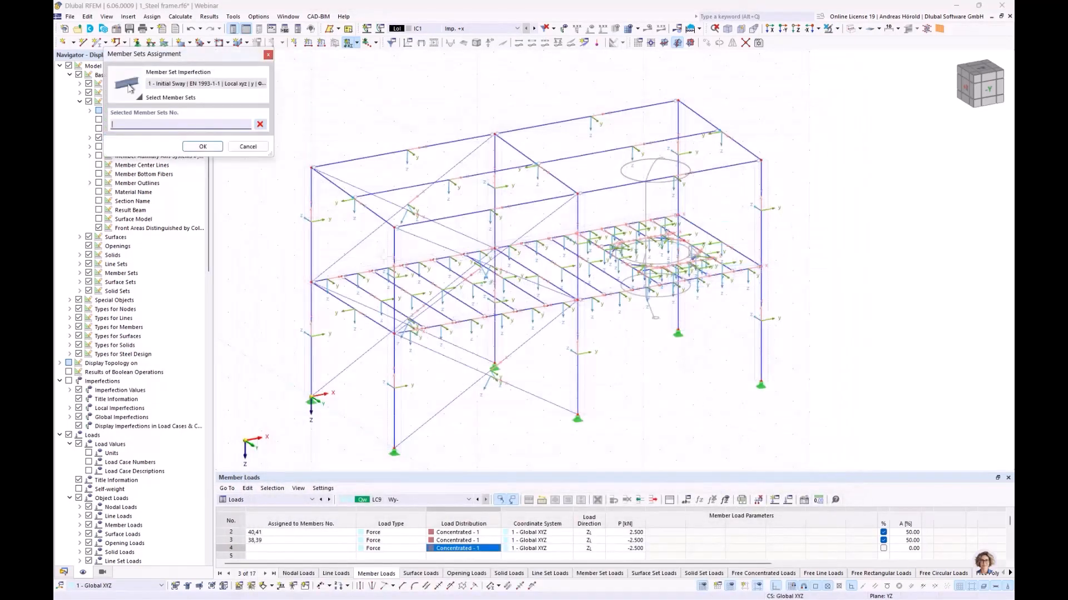
Assign the IC1 imperfection to the six column member sets 1-6.
left_click(316, 240)
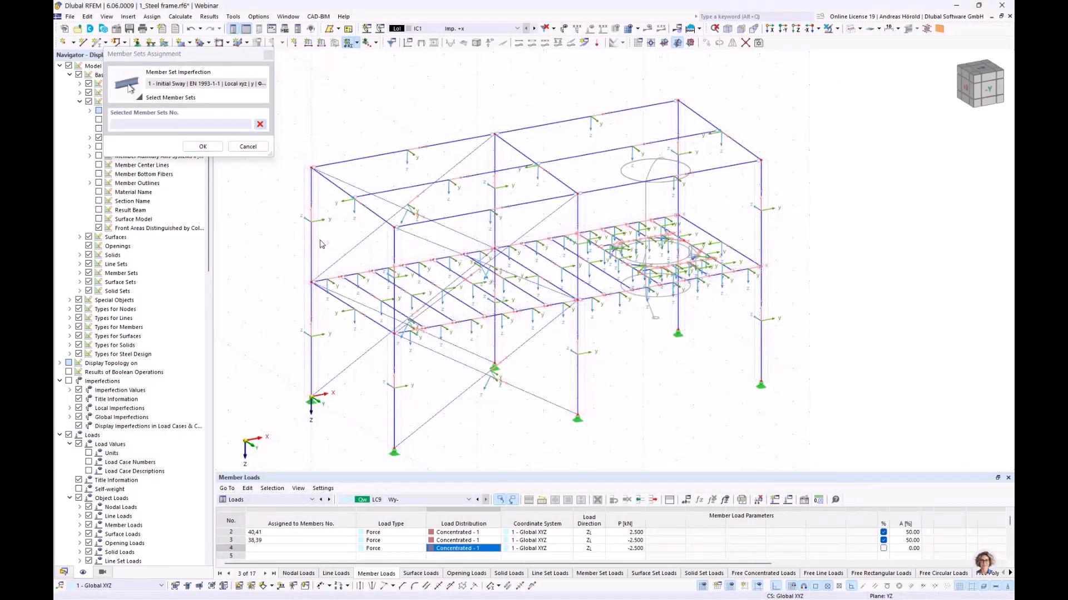
left_click(402, 243)
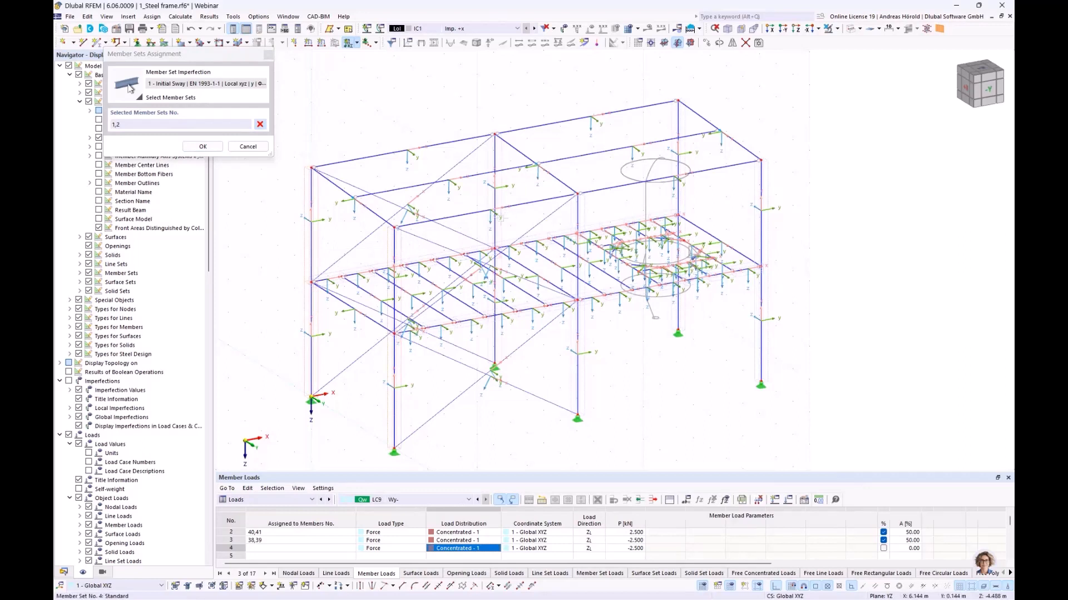
left_click(501, 227)
left_click(584, 216)
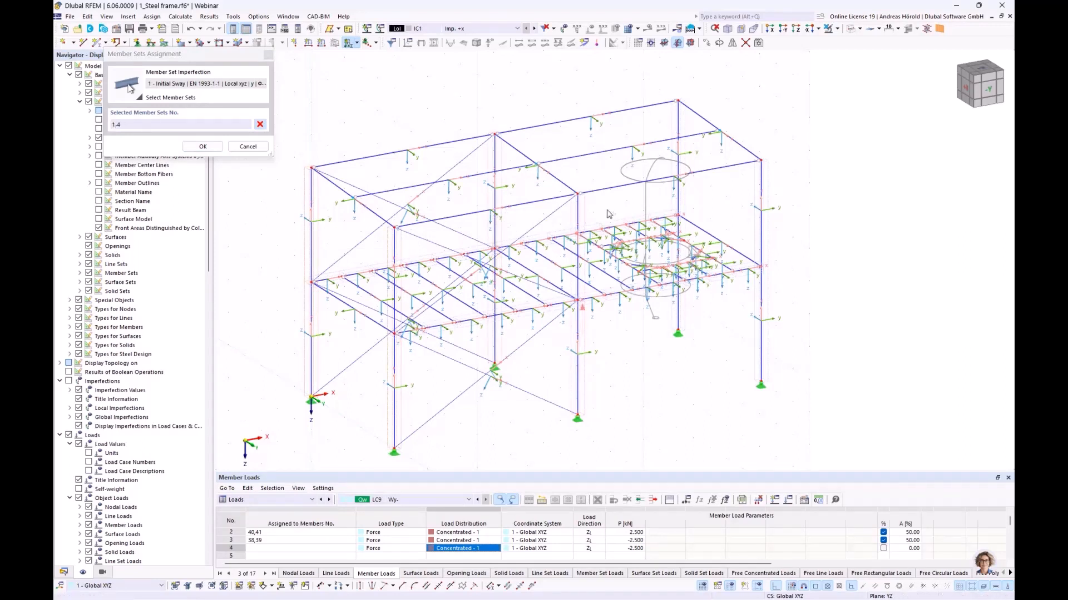
left_click(685, 194)
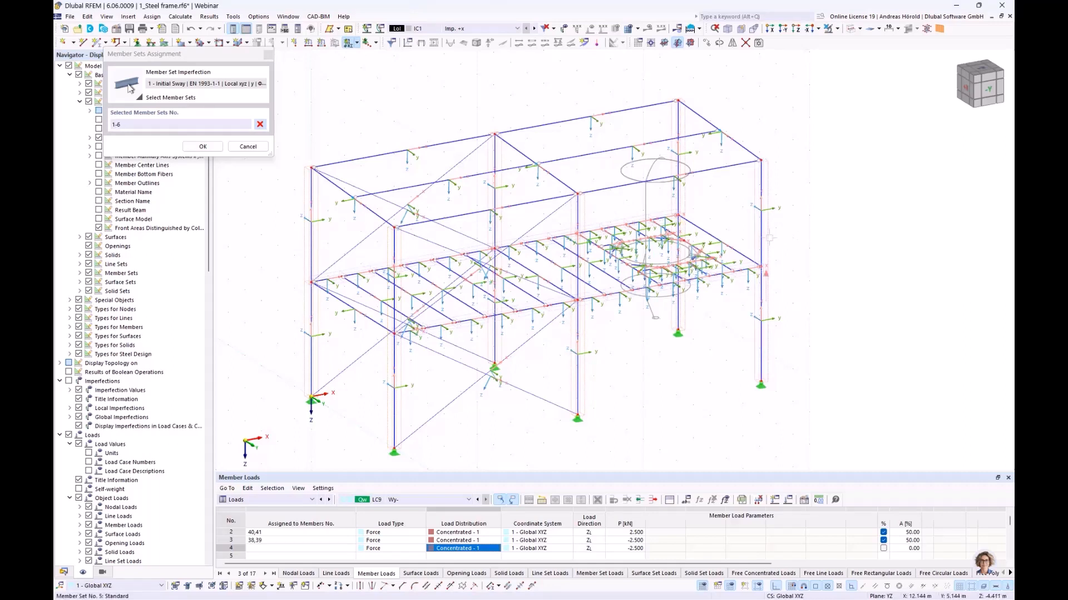
left_click(200, 147)
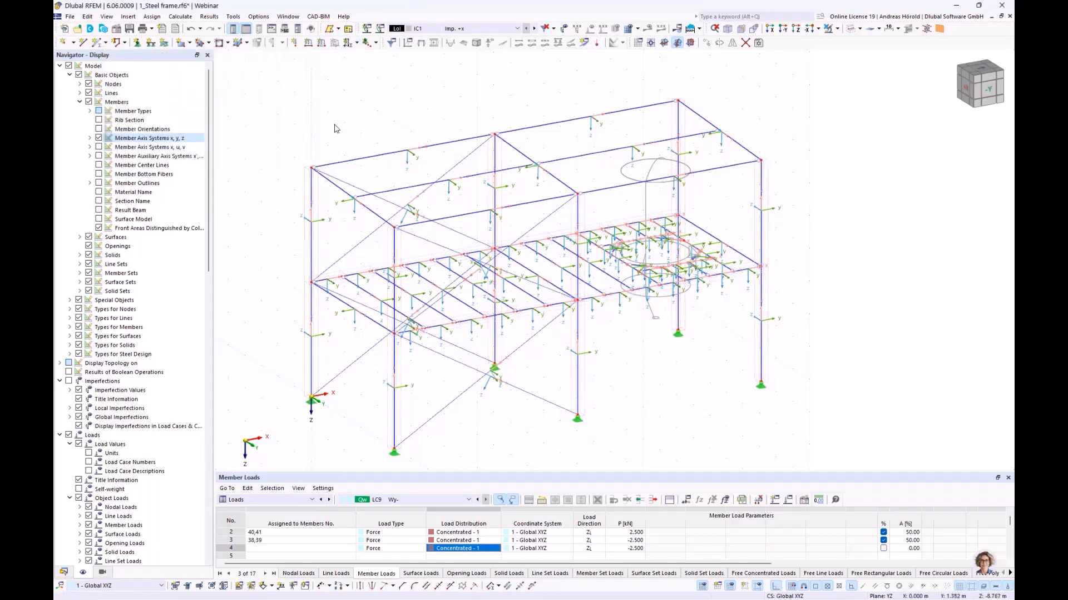
Show the IC1 imperfections on the frame model and check the sway direction of the columns.
left_click(563, 29)
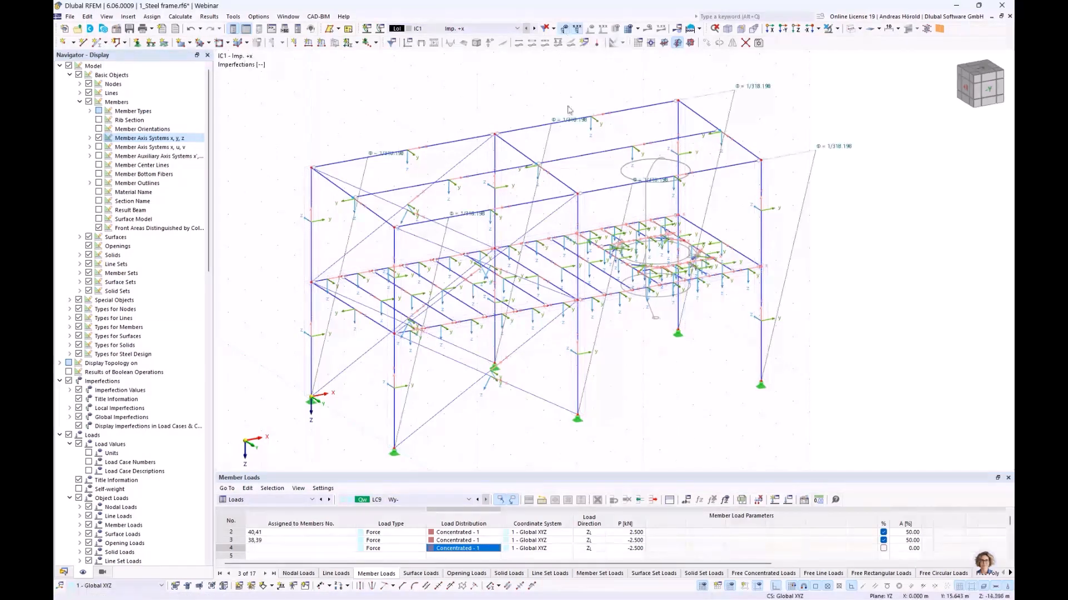
middle_click_drag(434, 279, 505, 266, "ctrl")
middle_click_drag(567, 259, 413, 274, "ctrl")
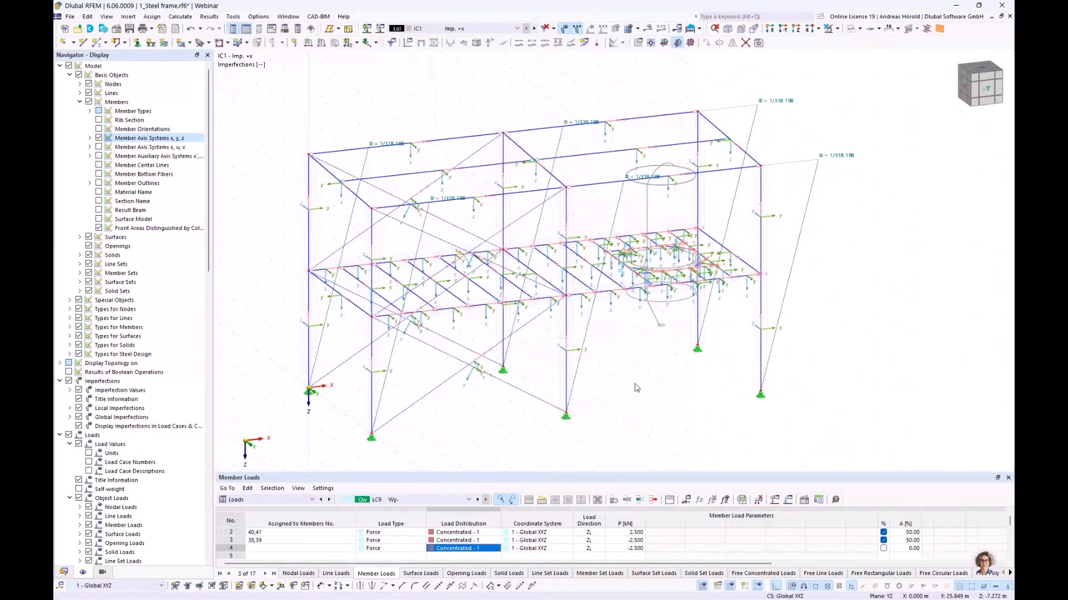
Create another member set imperfection in case IC2 Imp. +y as an Initial Sway per EN 1993-1-1.
left_click(356, 42)
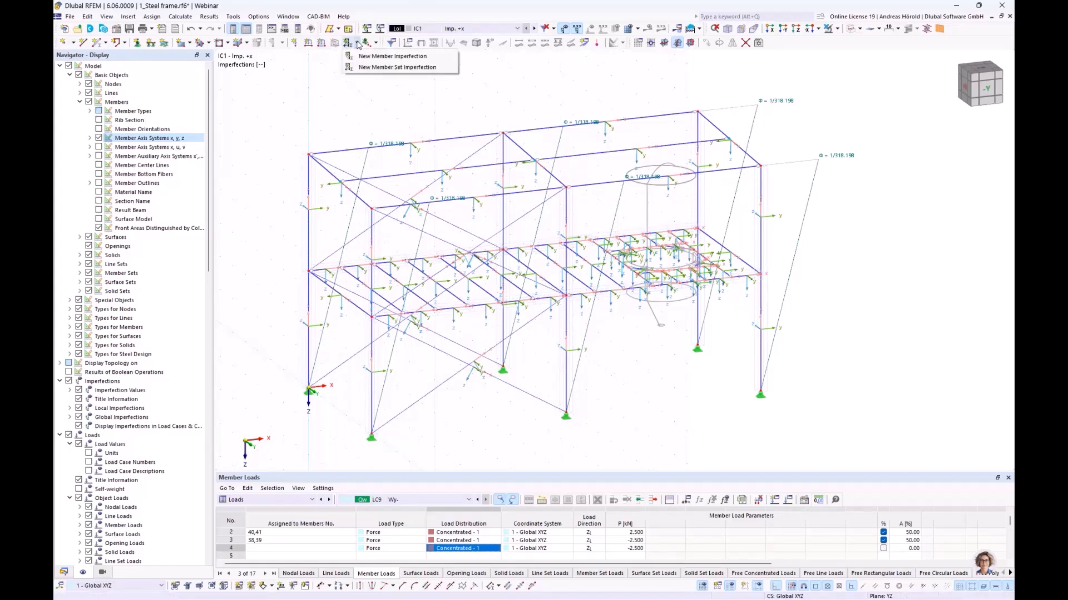
left_click(382, 68)
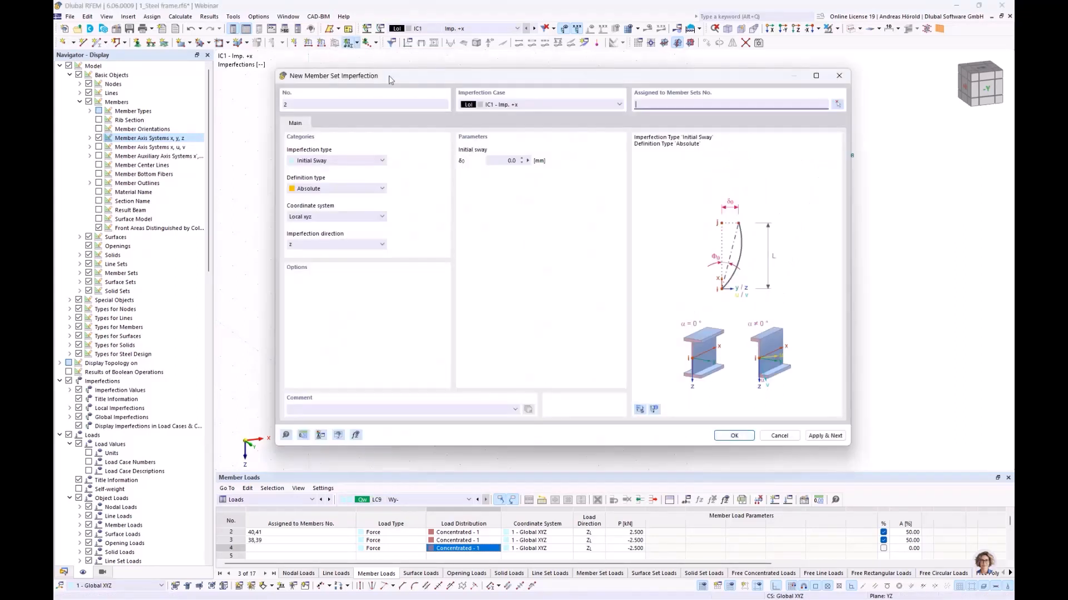
left_click(515, 105)
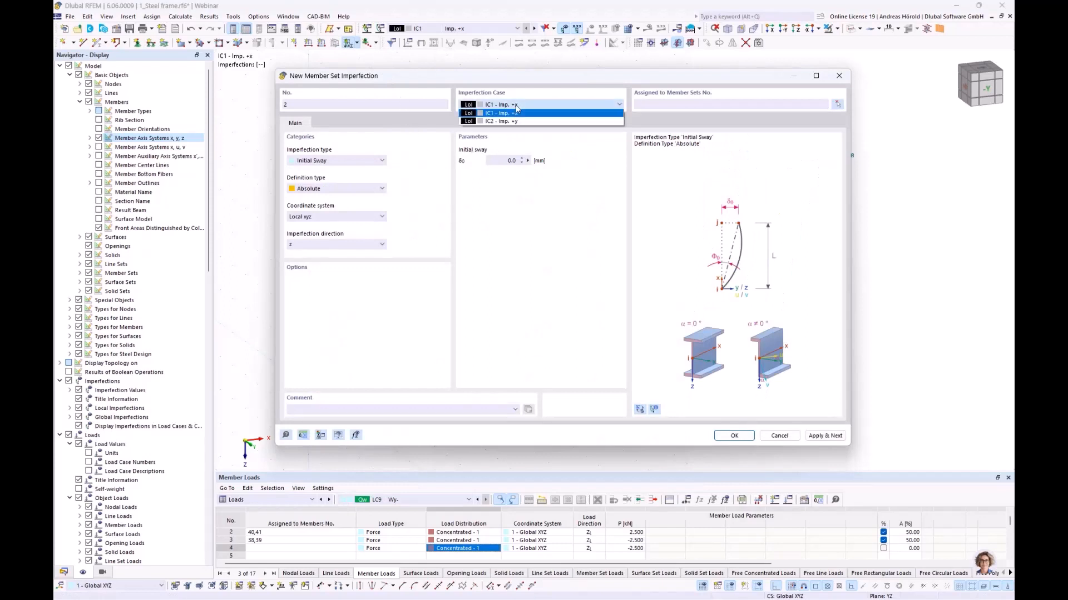
left_click(516, 122)
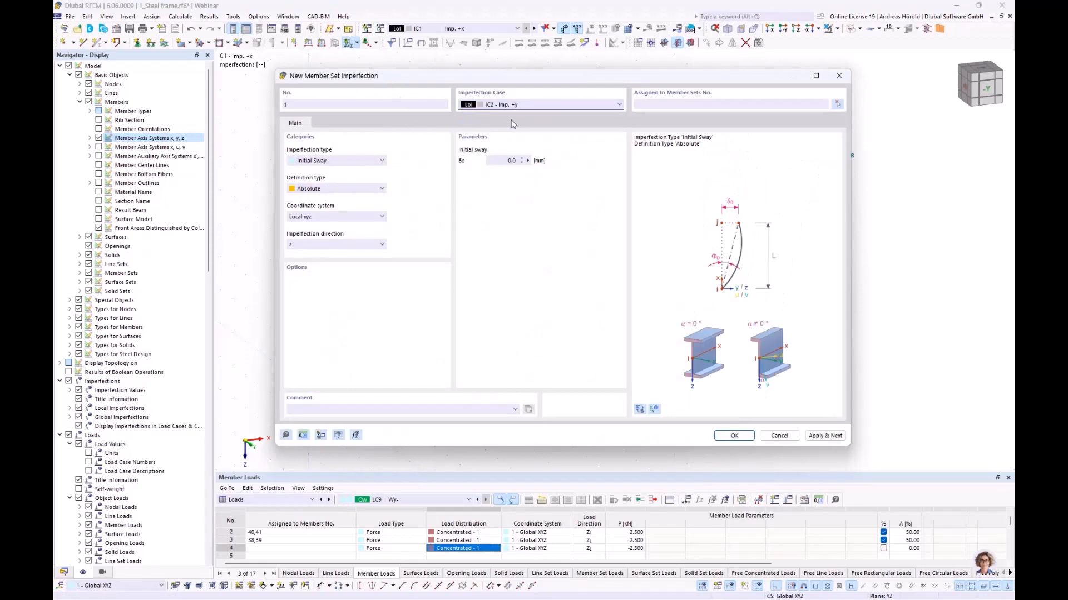
left_click(338, 160)
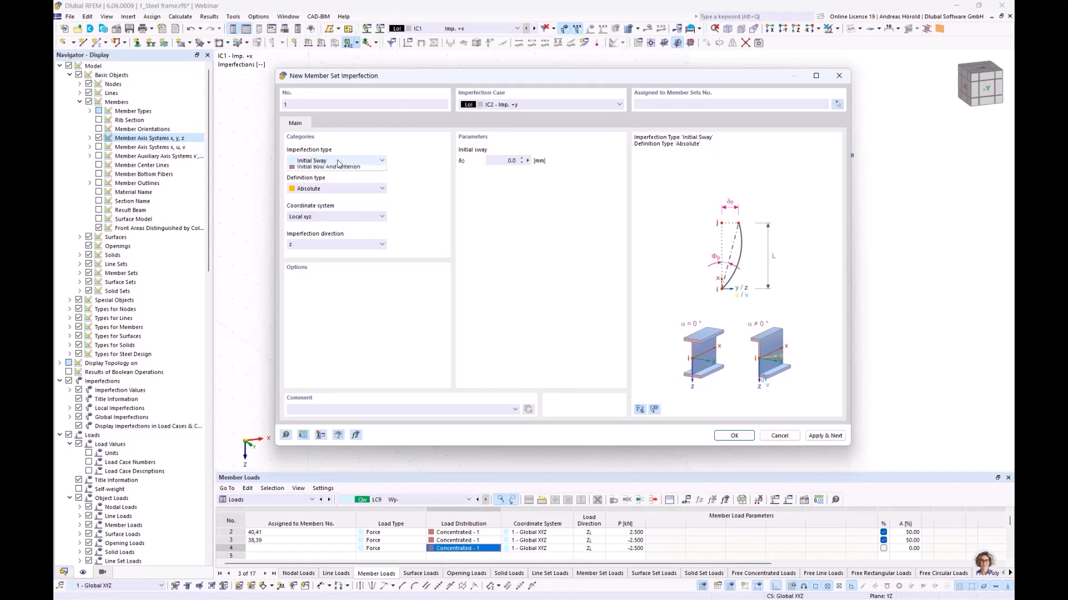
left_click(338, 160)
left_click(343, 192)
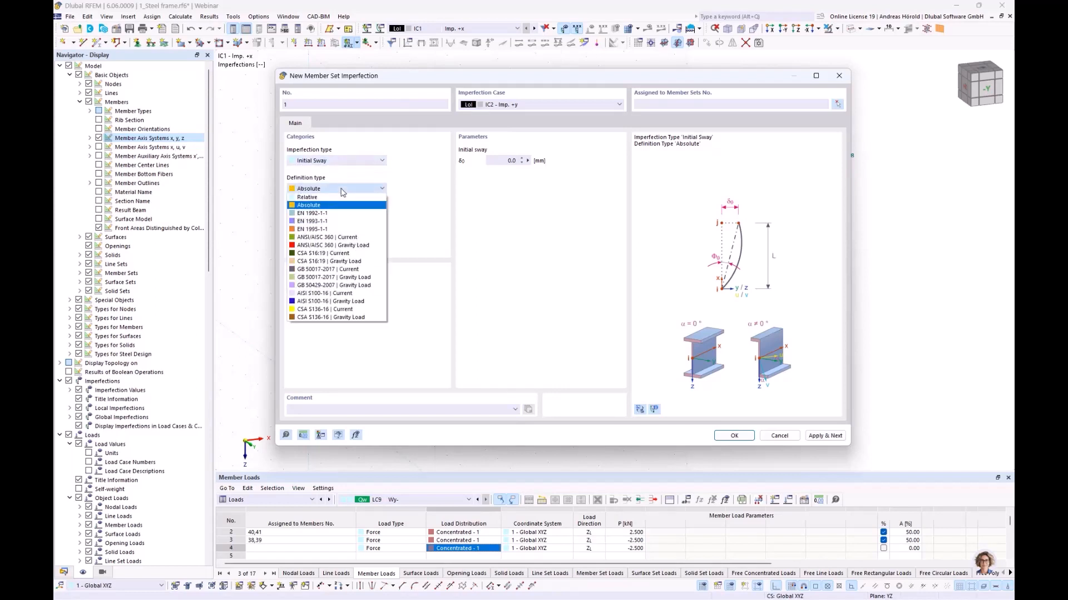
left_click(347, 223)
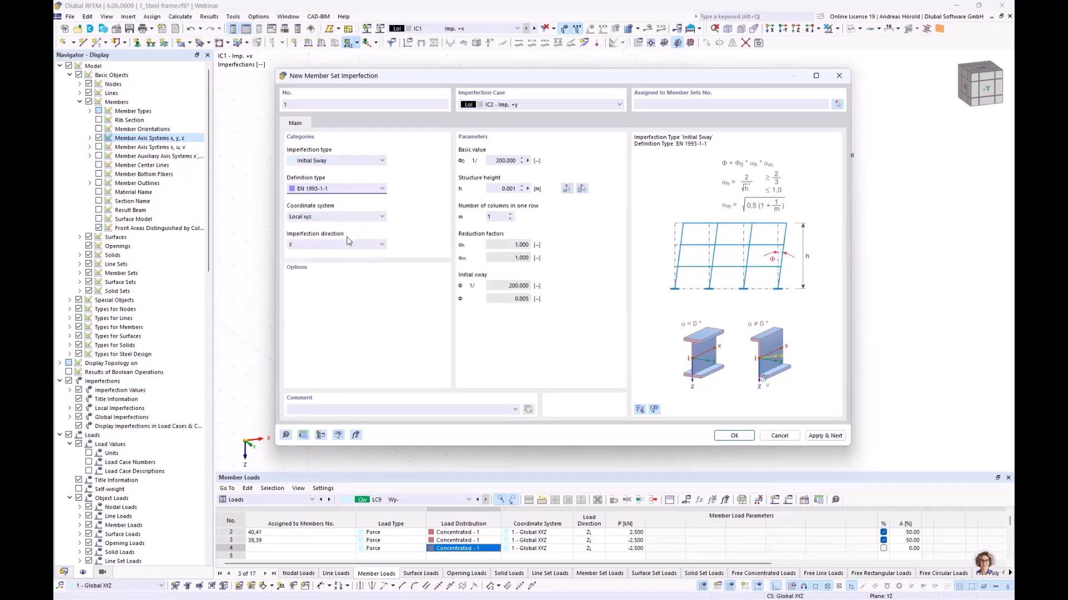
Set the IC2 imperfection to direction -z, structure height 6.75 m and 2 columns in one row, then accept it.
left_click_drag(379, 81, 503, 83)
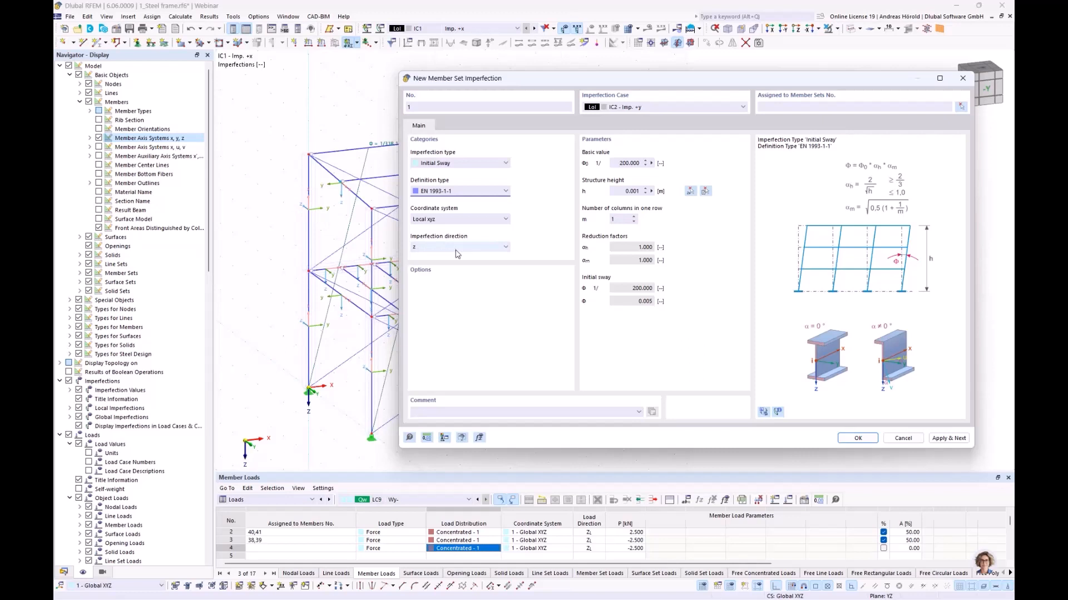
left_click(437, 245)
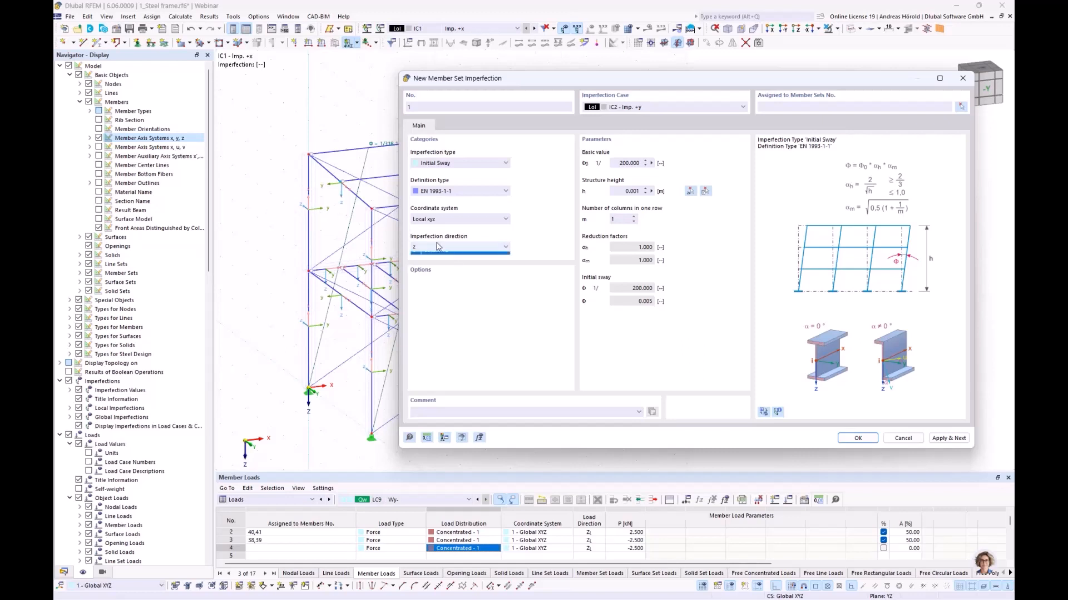
left_click(451, 272)
left_click_drag(623, 191, 667, 191)
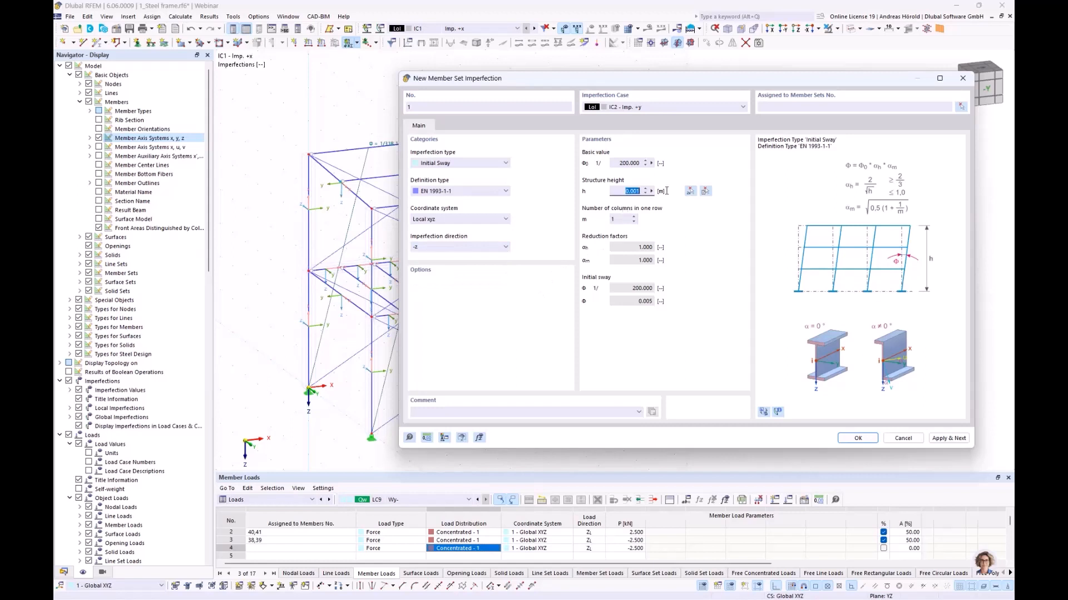
type("6,75")
left_click(634, 220)
left_click(858, 438)
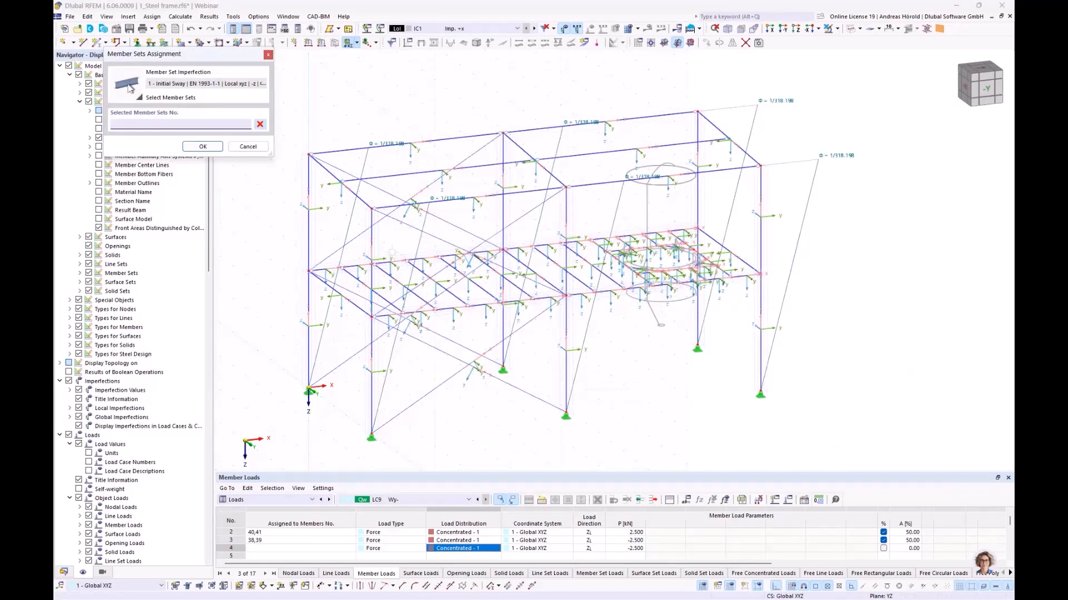
Assign the IC2 imperfection to all six column member sets.
left_click(387, 247)
left_click(319, 228)
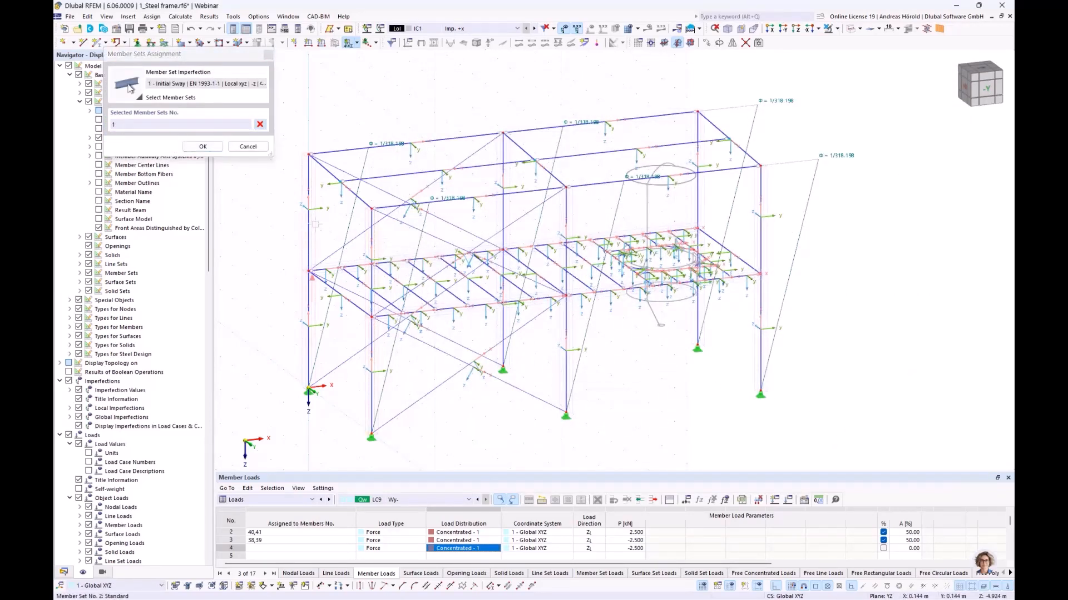
left_click(496, 212)
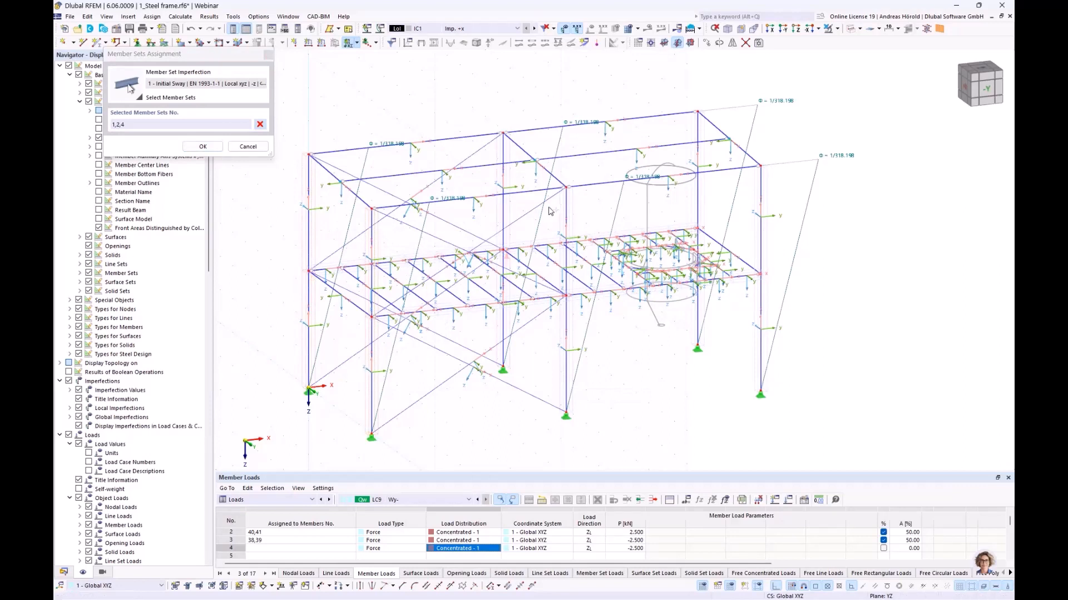
left_click(573, 208)
left_click(692, 205)
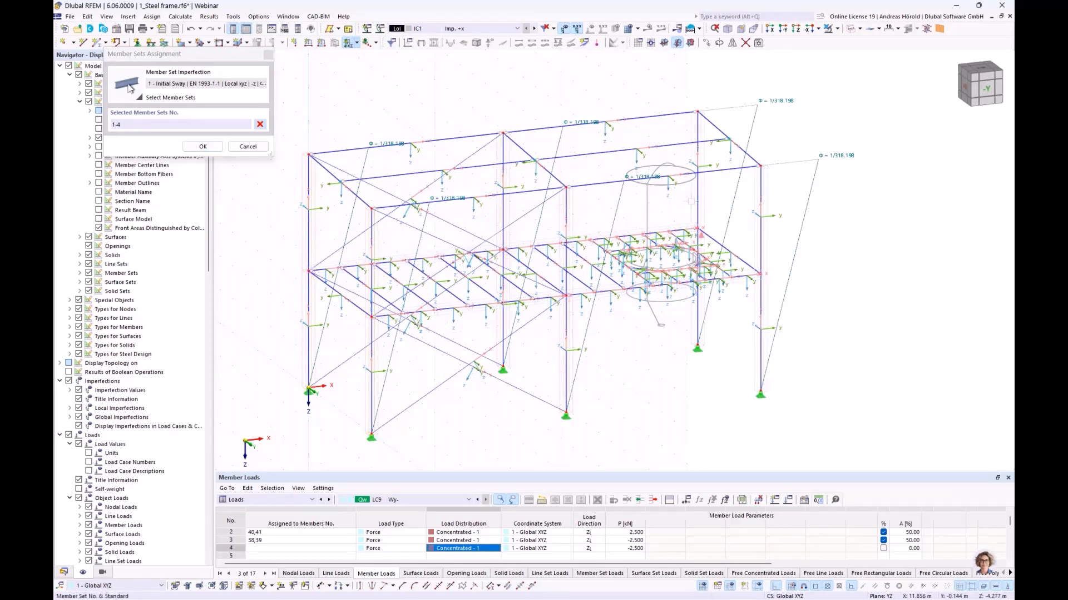
left_click(777, 232)
left_click(203, 146)
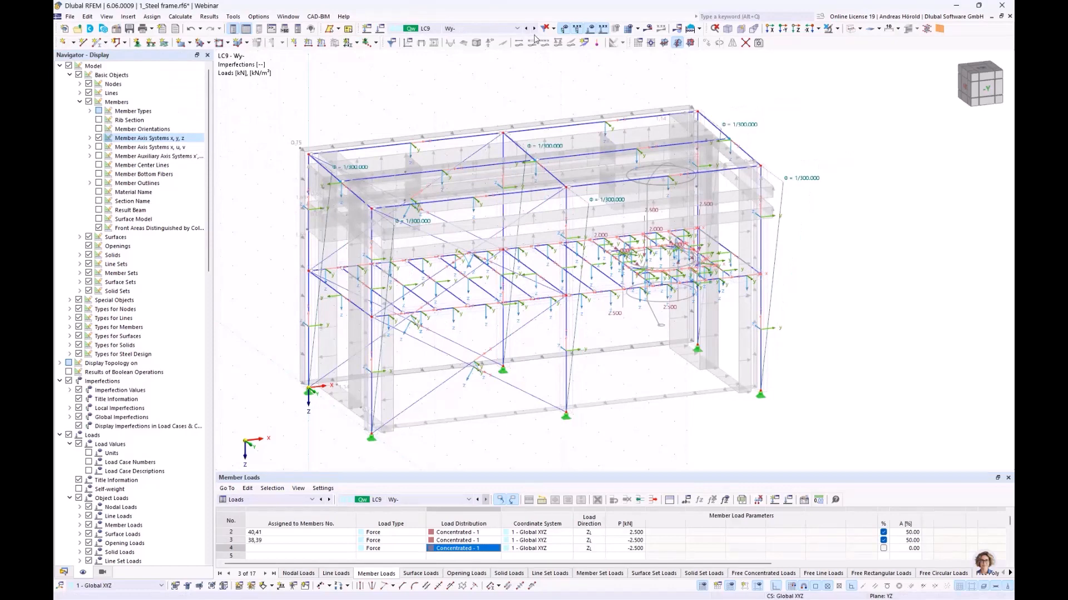
Make imperfection case IC2 Imp. +y current and examine its column sway direction on the frame.
left_click(516, 29)
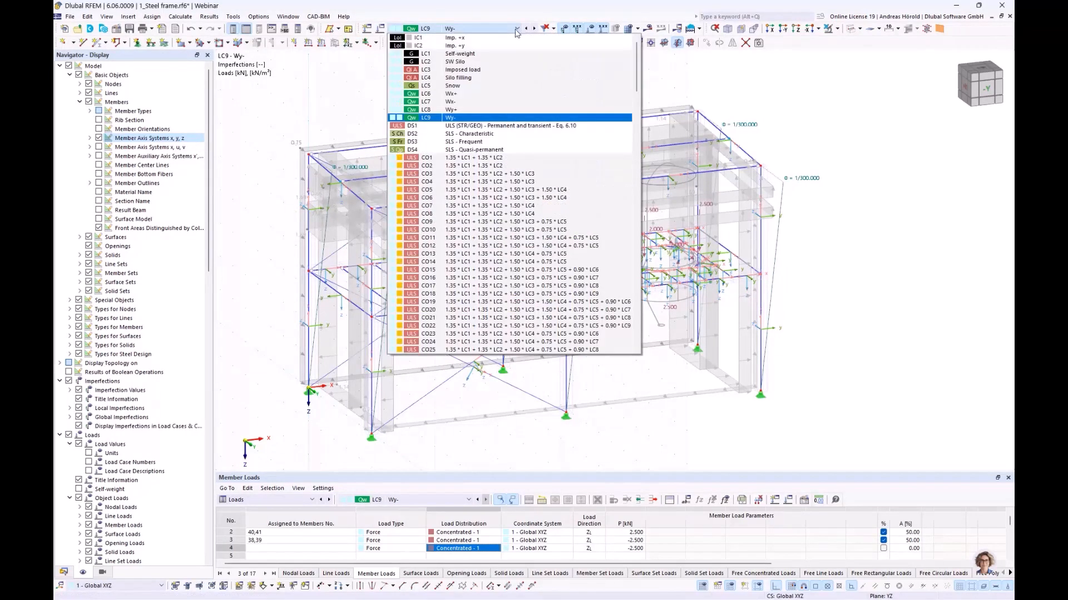
left_click(487, 46)
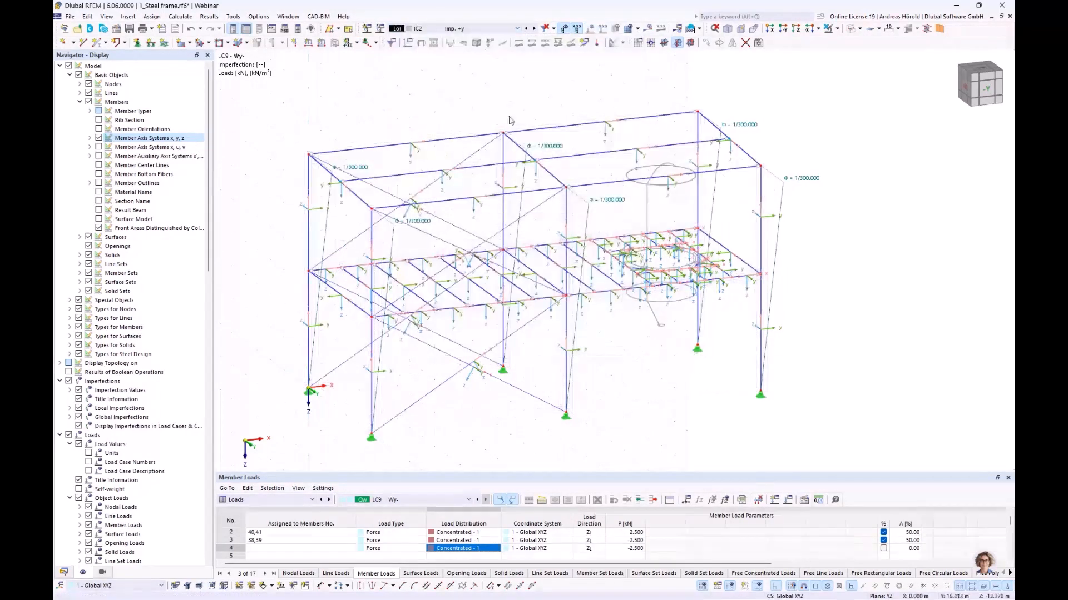
middle_click_drag(595, 317, 620, 314, "ctrl")
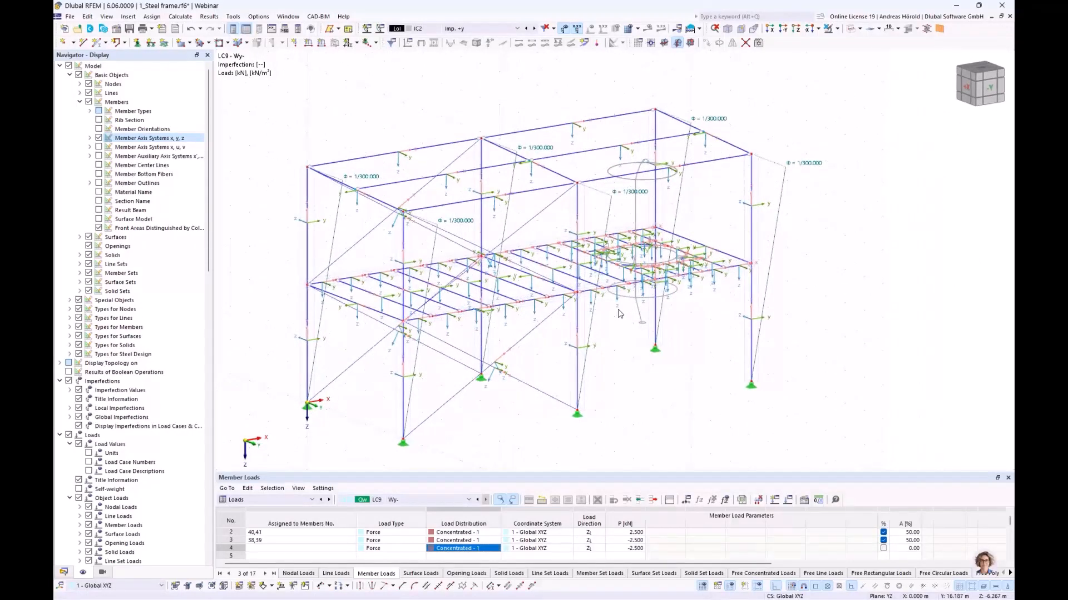
middle_click_drag(634, 367, 667, 353)
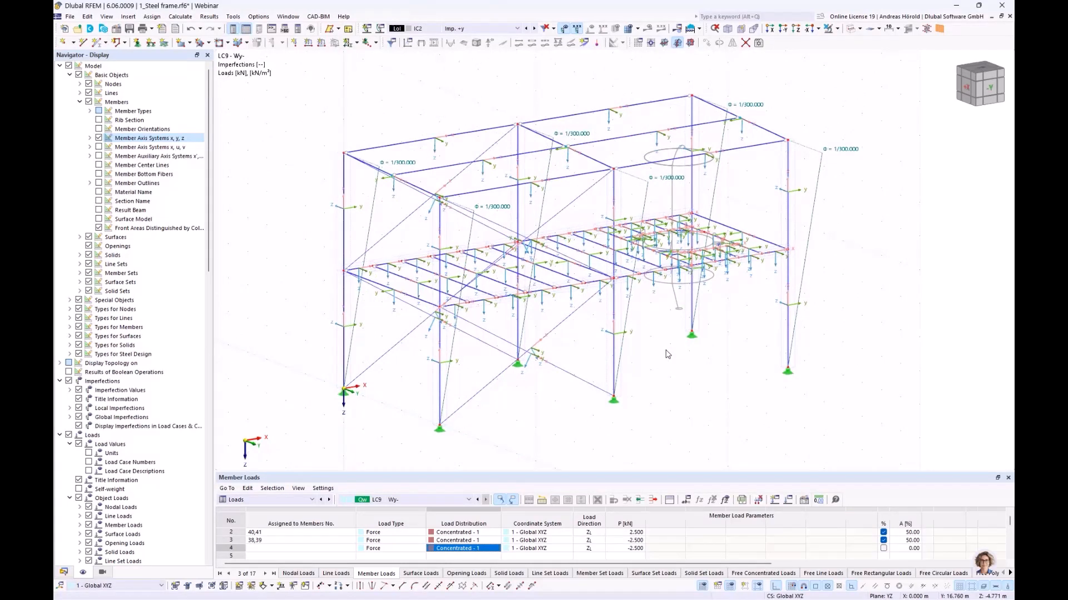